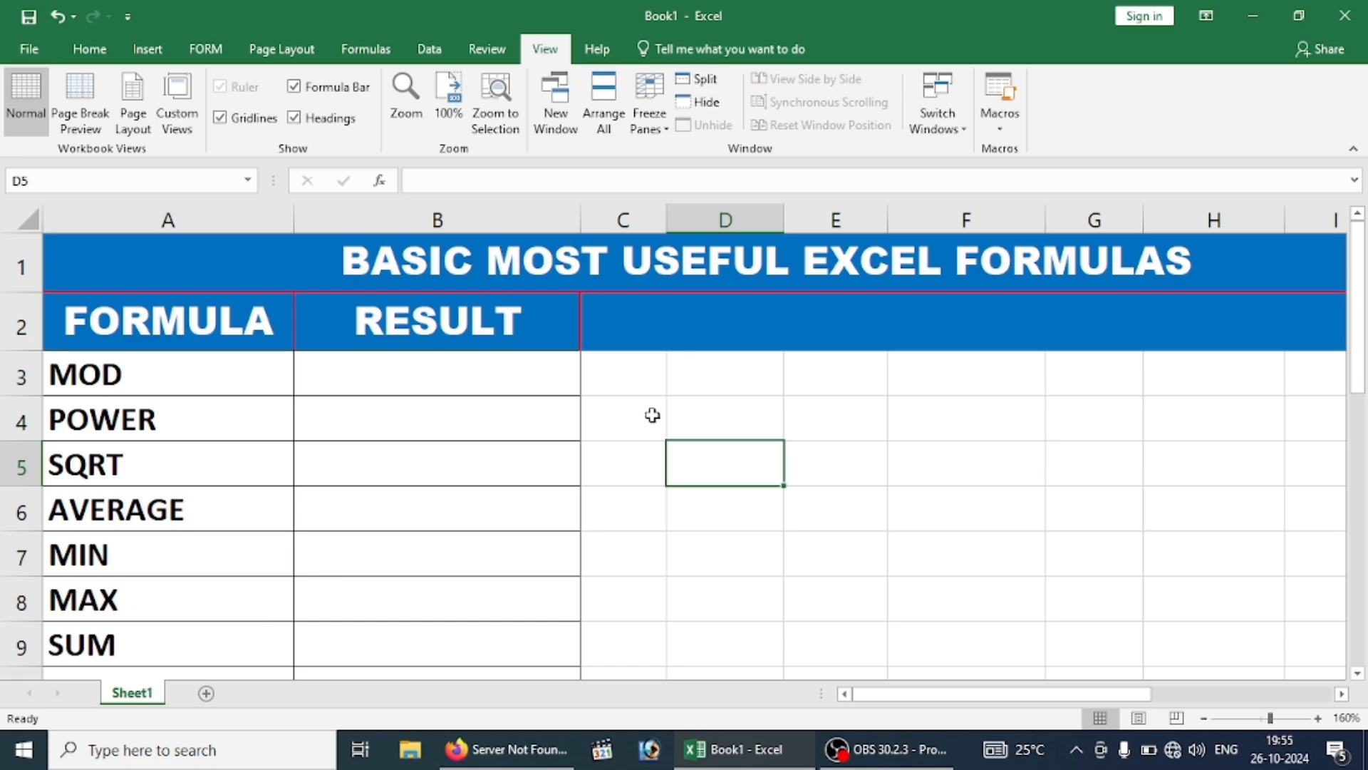
left_click(124, 338)
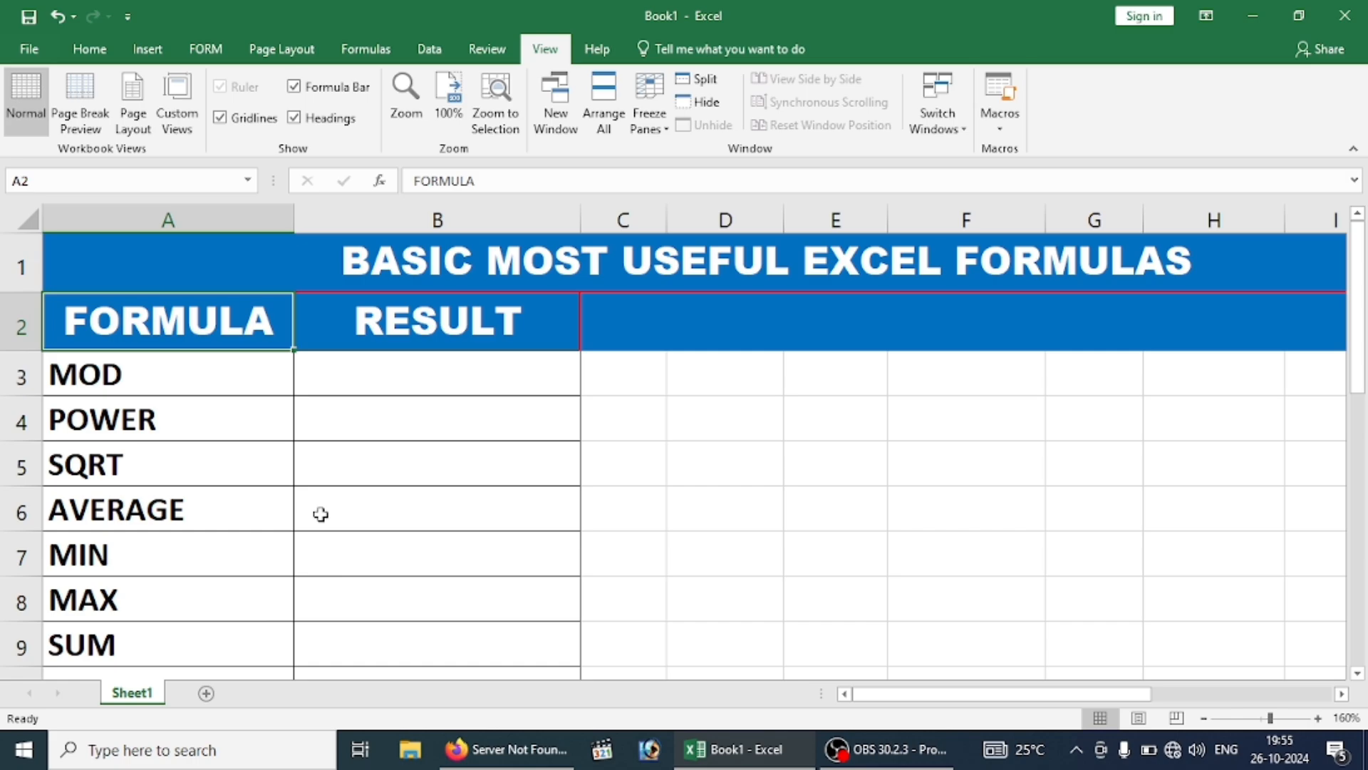
left_click(385, 391)
mouse_move(552, 766)
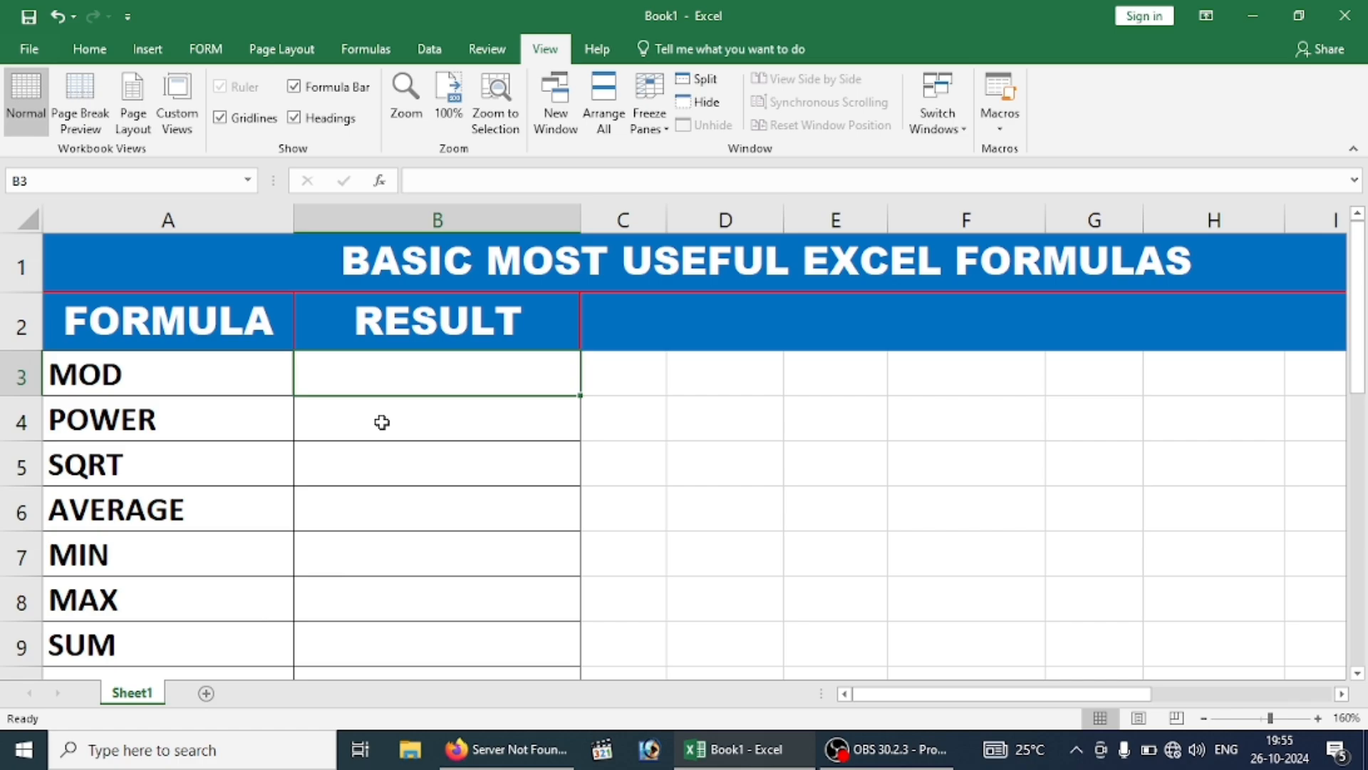
left_click(630, 425)
left_click(475, 380)
Enter 10 in cell D3 and 3 in cell E3 as the input values for the MOD formula.
left_click(713, 409)
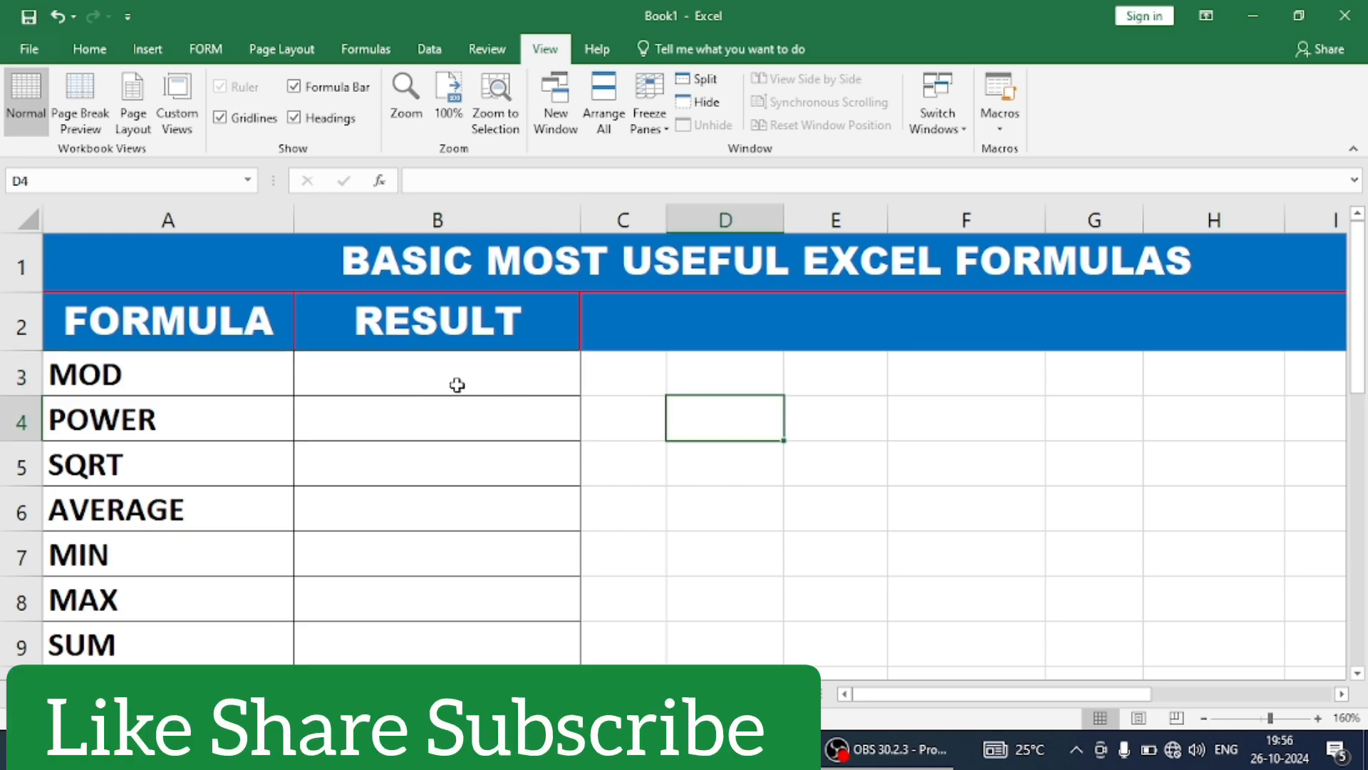
key("Up")
type("10")
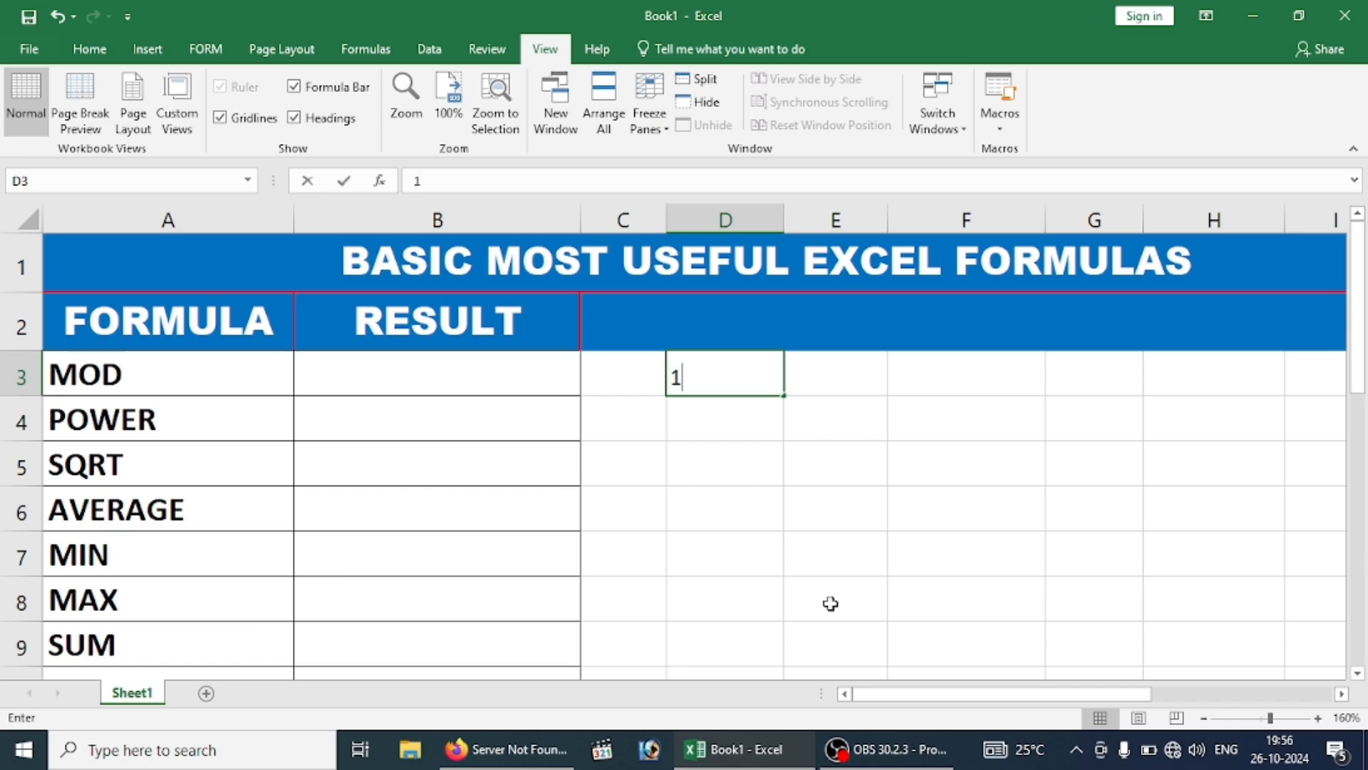
left_click(834, 377)
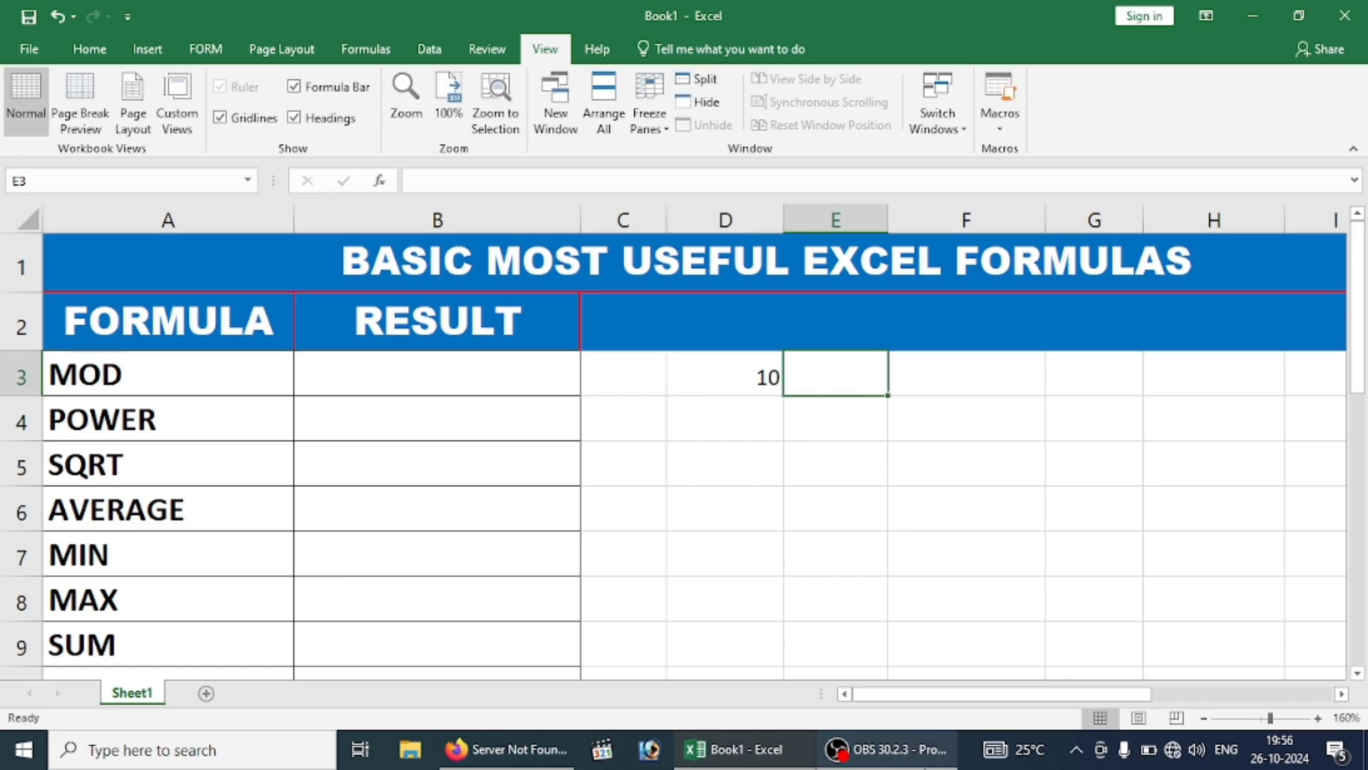
type("3")
left_click(911, 470)
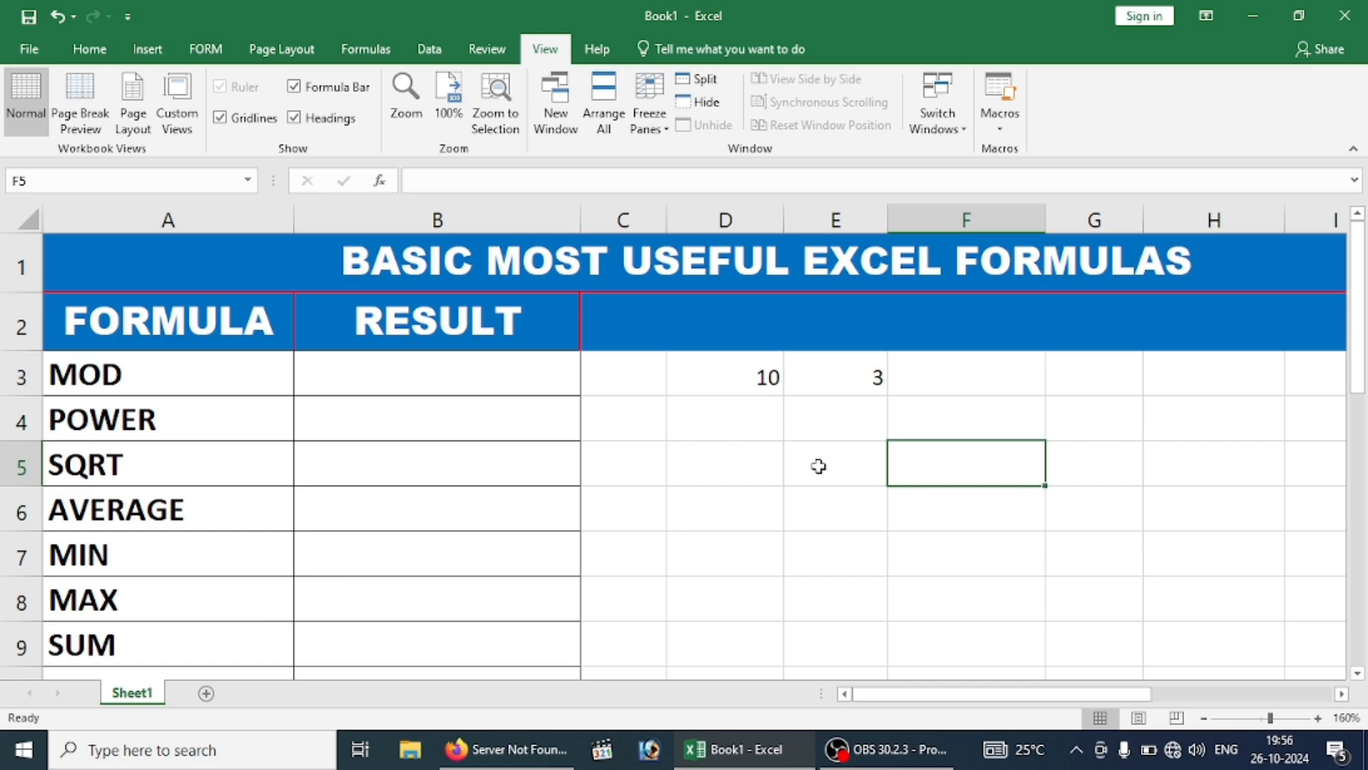
Examine the two input values in D3:E3 at 190% zoom and return to the formula names in column A.
left_click_drag(746, 368, 824, 366)
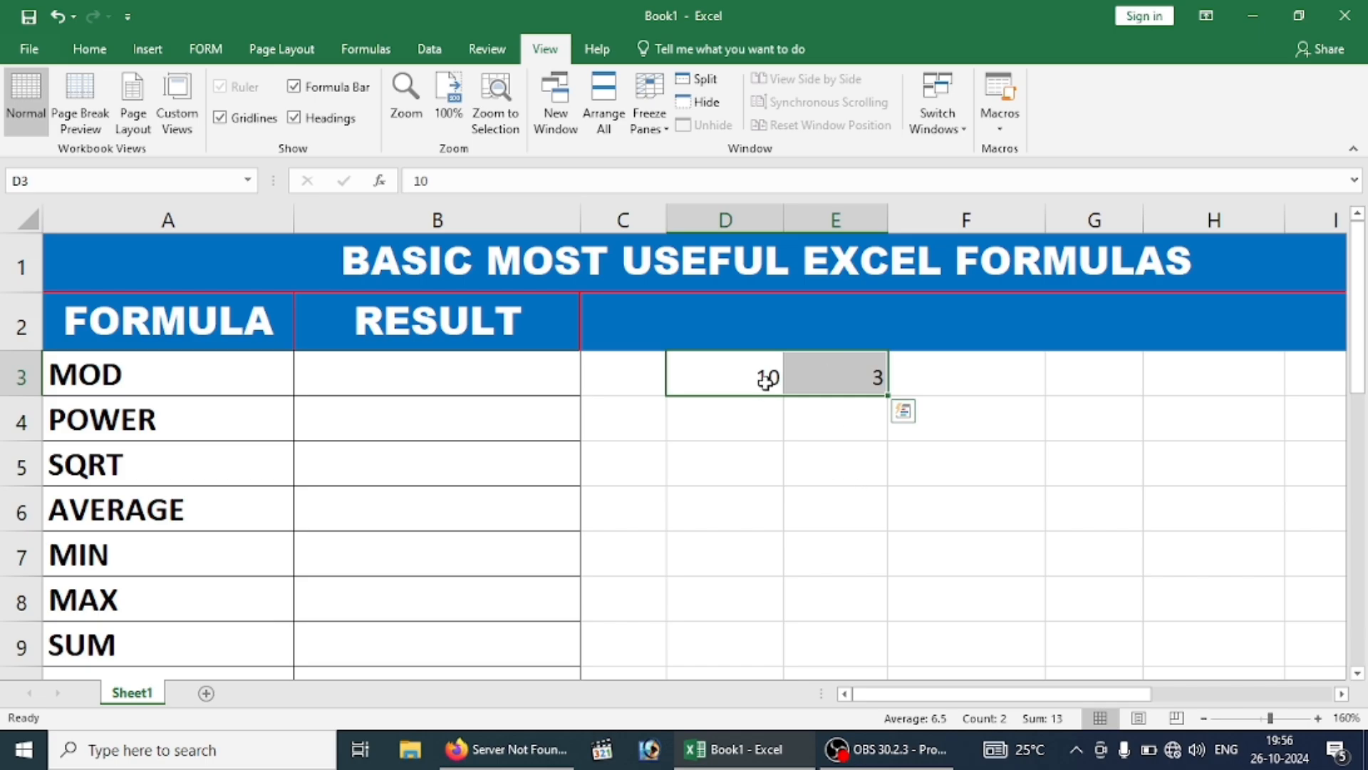
scroll(891, 455, "up", 2)
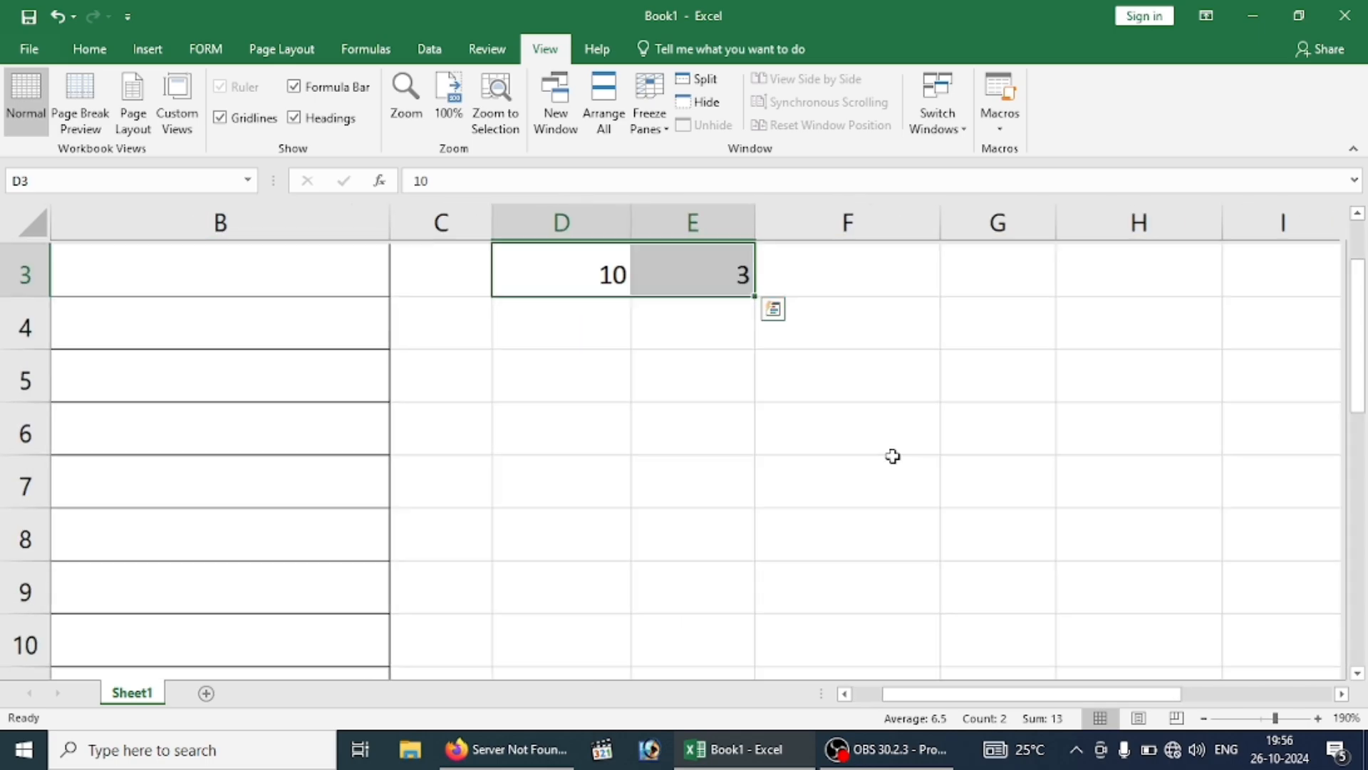
scroll(721, 483, "up", 1)
left_click(684, 509)
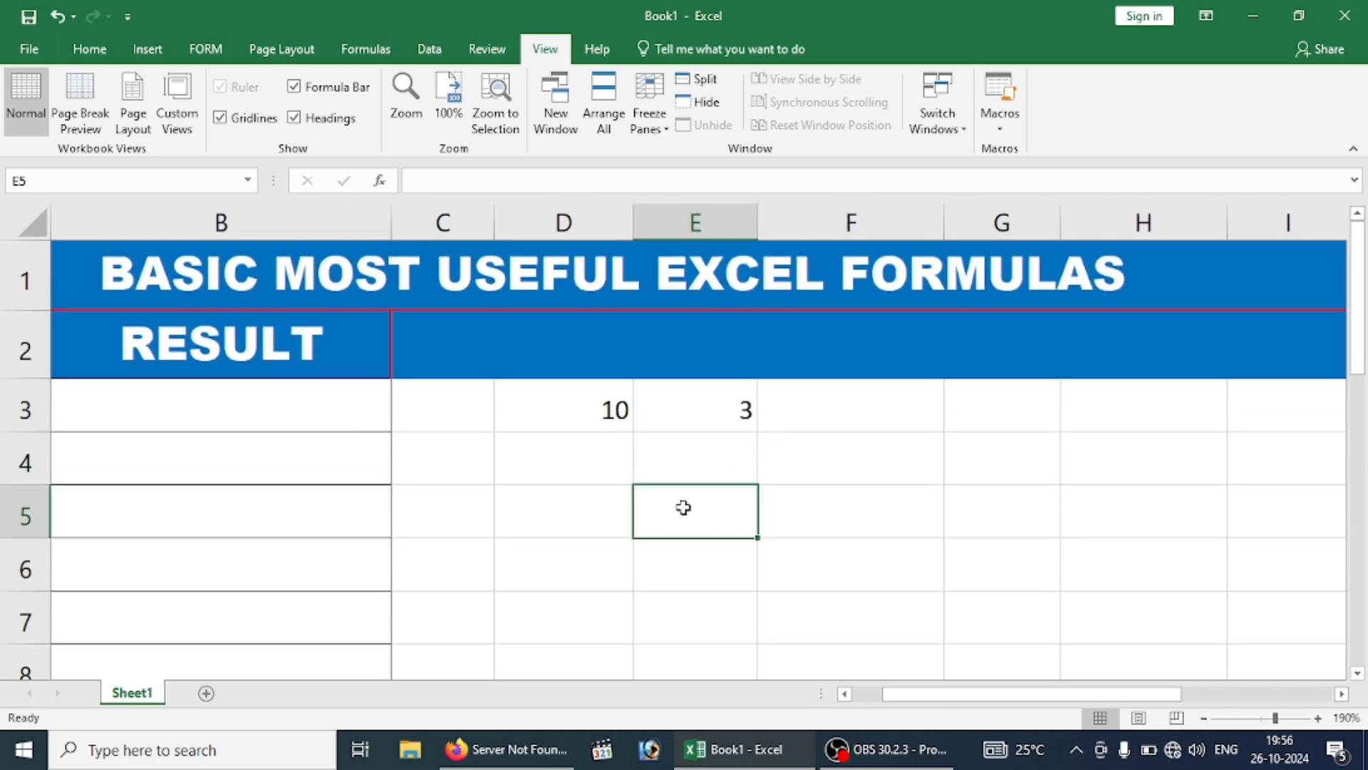
key("Left")
key("Left")
key("Left")
key("Left")
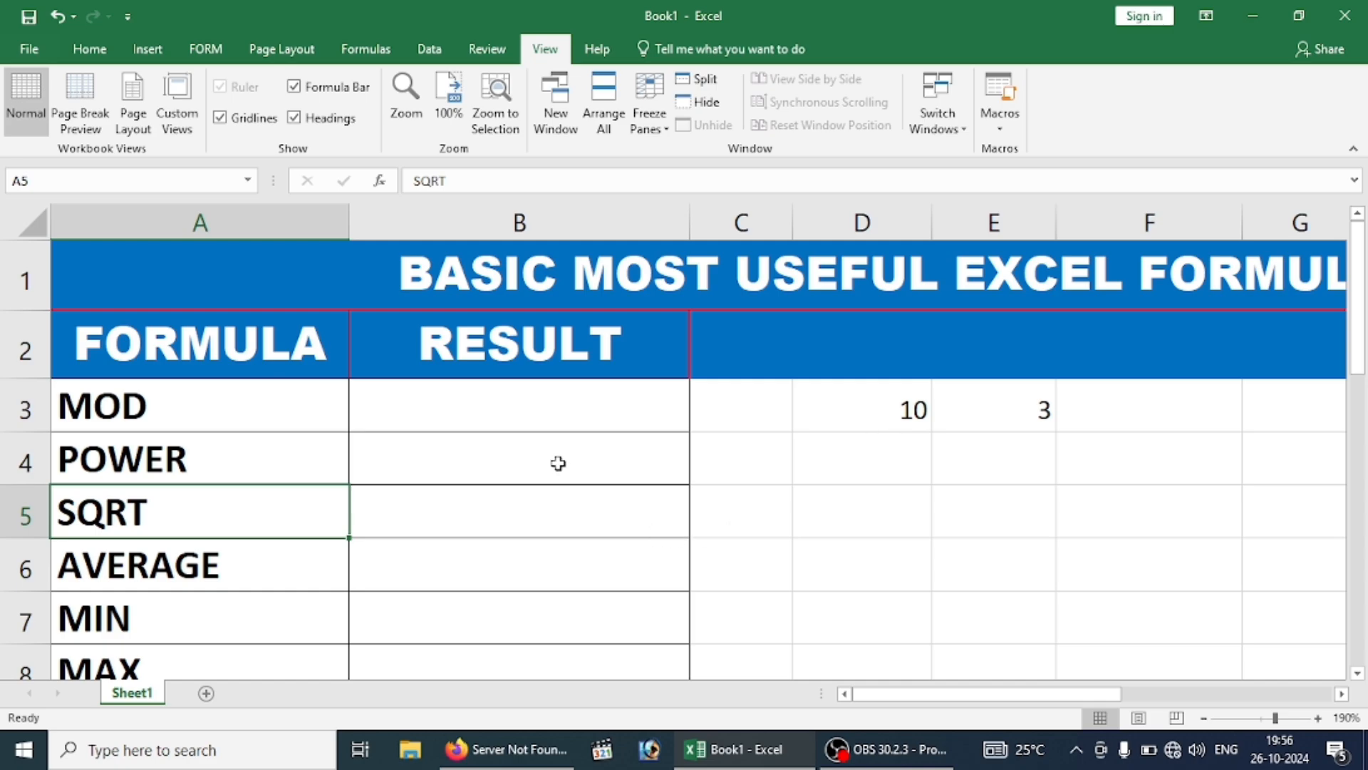
Calculate the remainder of D3 divided by E3 in cell B3 with a MOD formula and check its result.
left_click(541, 403)
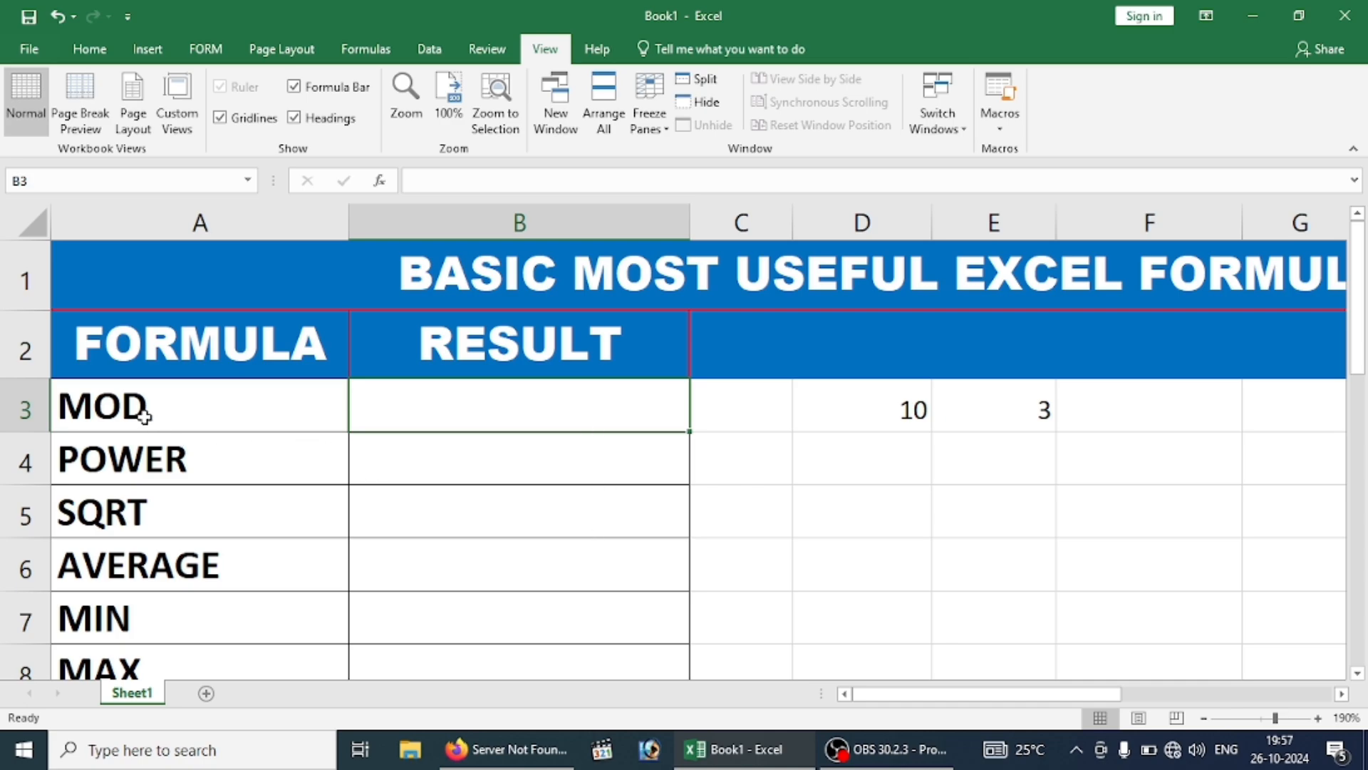
type("=MOD")
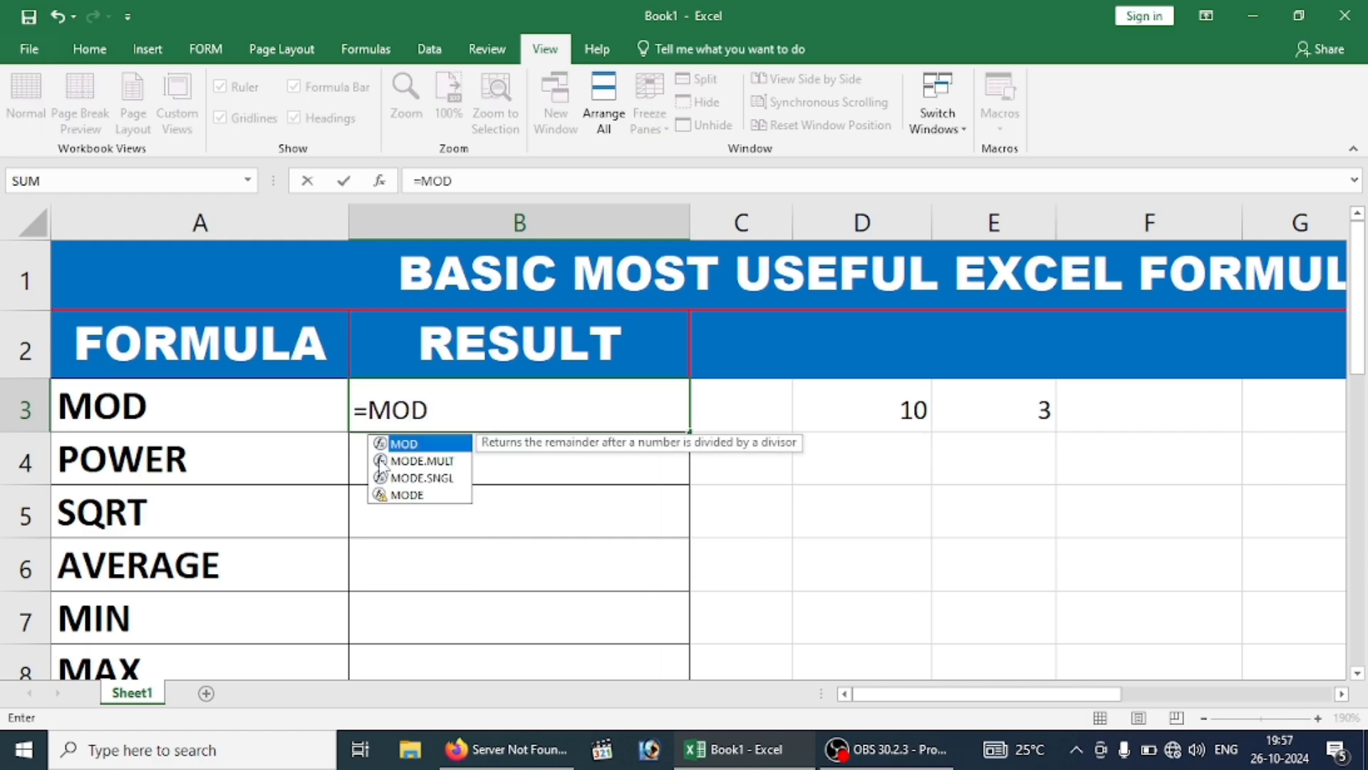
type("(")
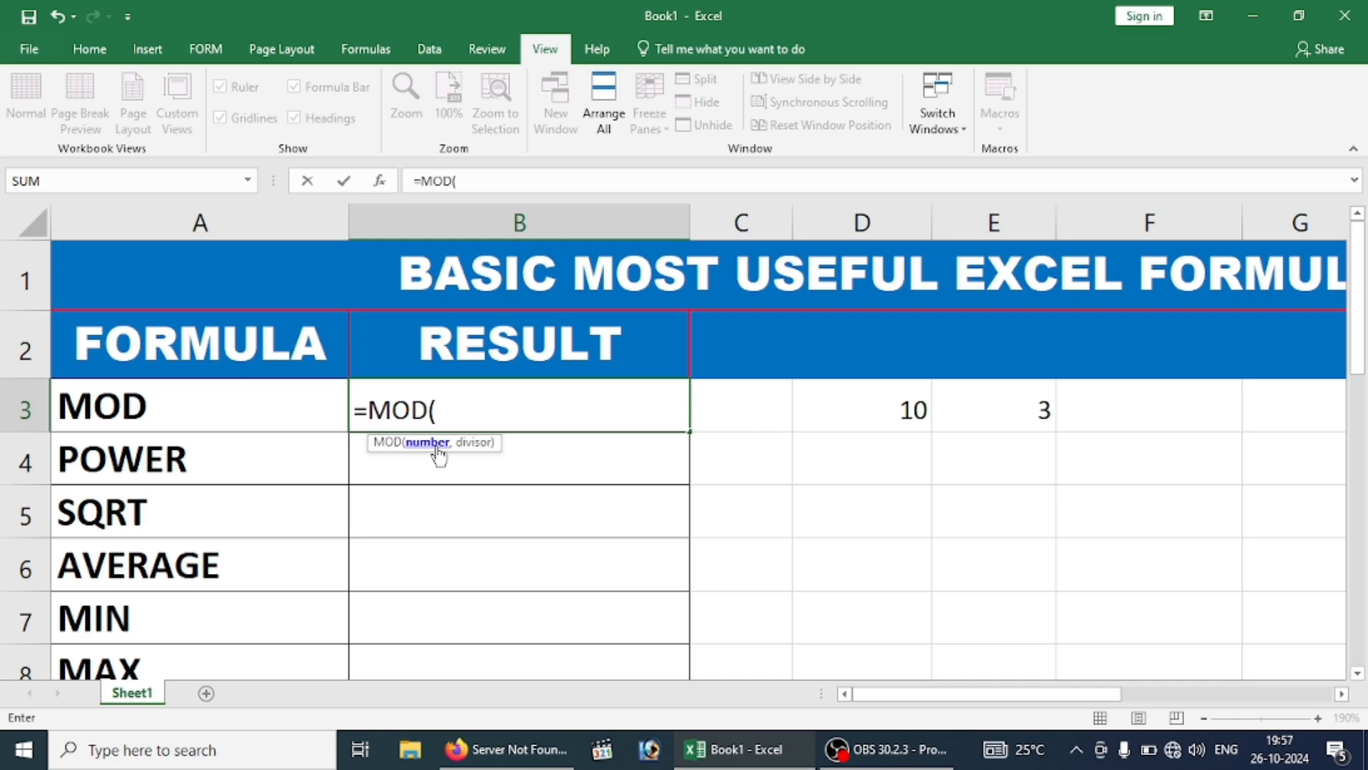
left_click(892, 401)
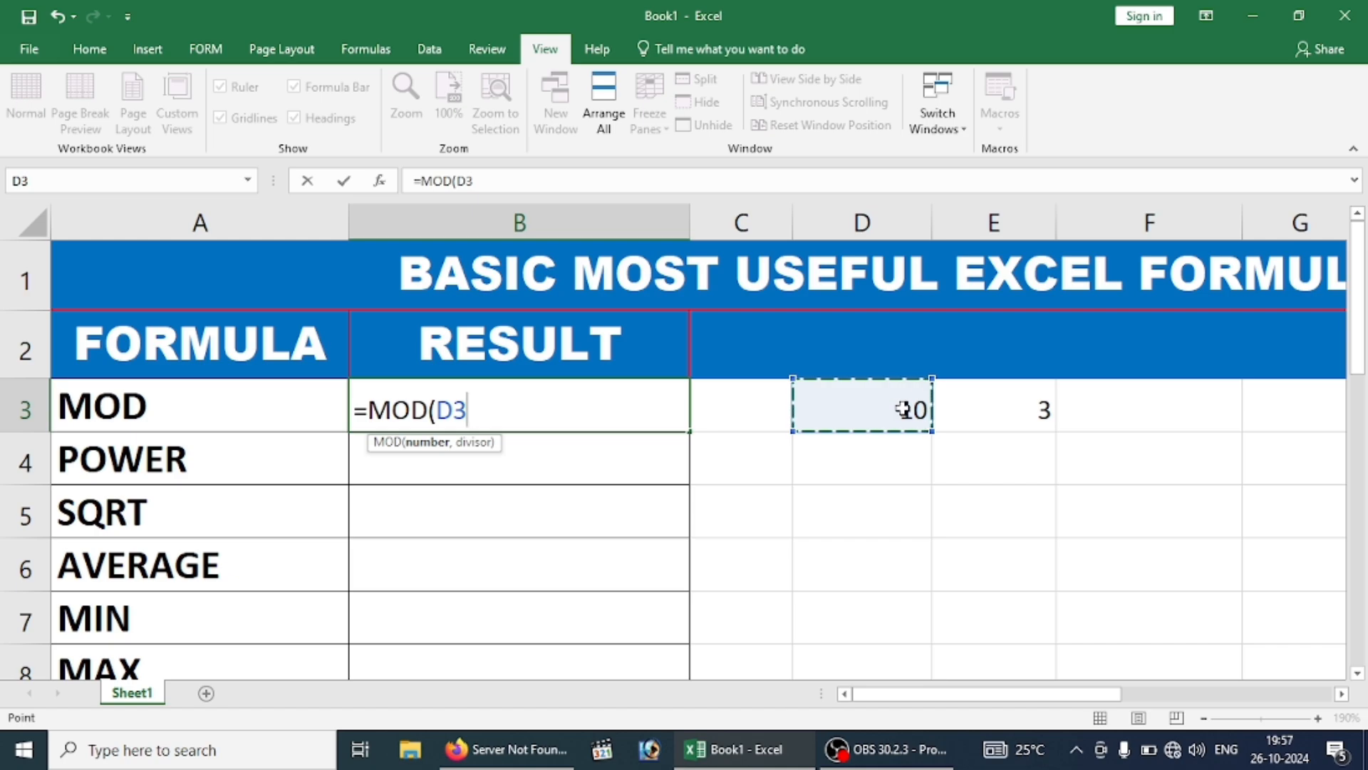
type(",")
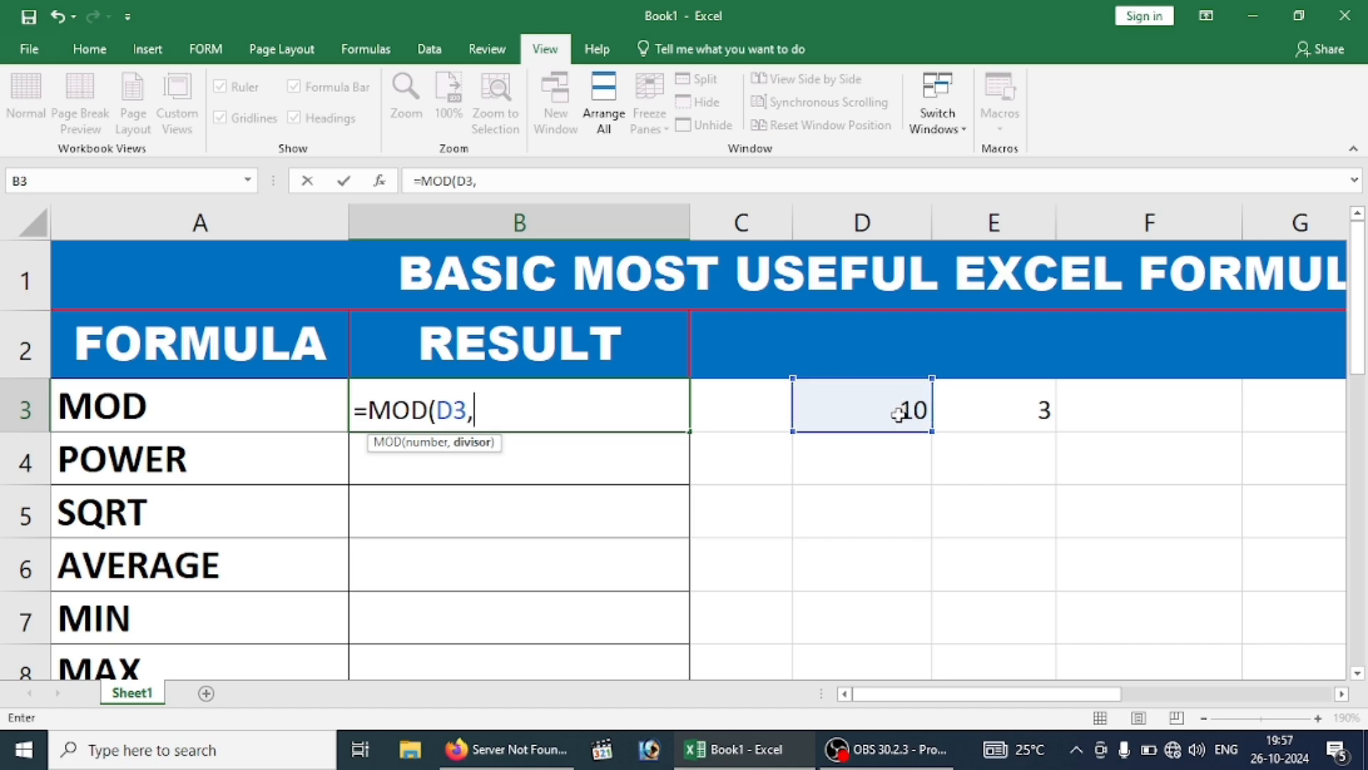
left_click(1012, 413)
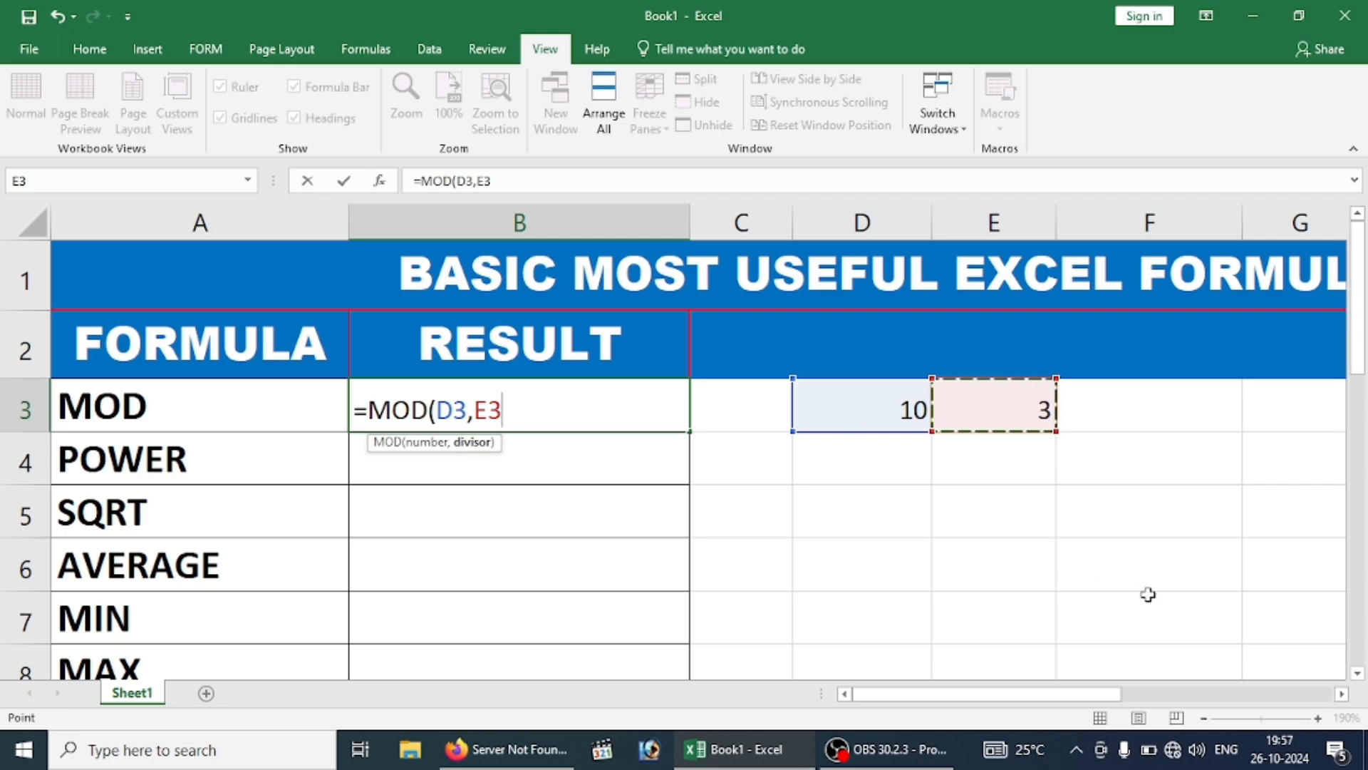
key("Return")
left_click(680, 413)
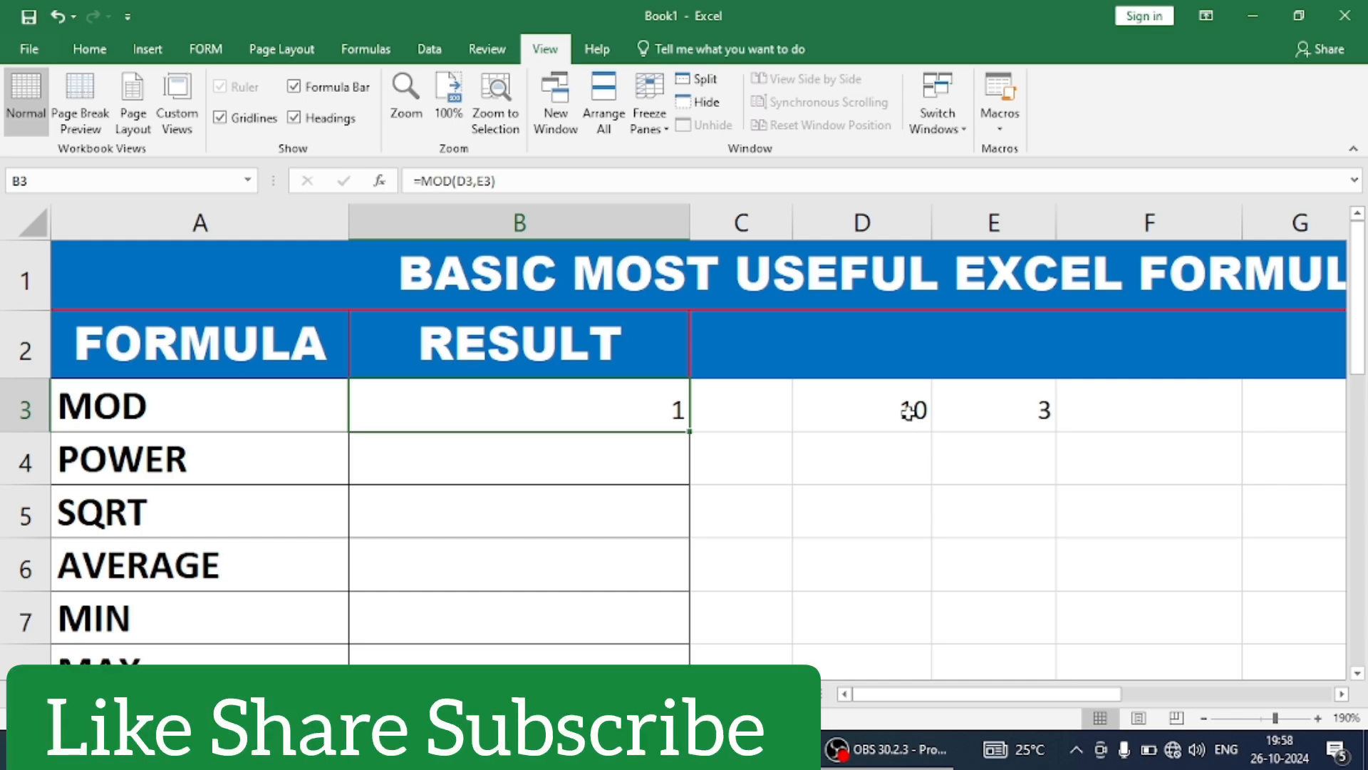
left_click(910, 455)
left_click(641, 405)
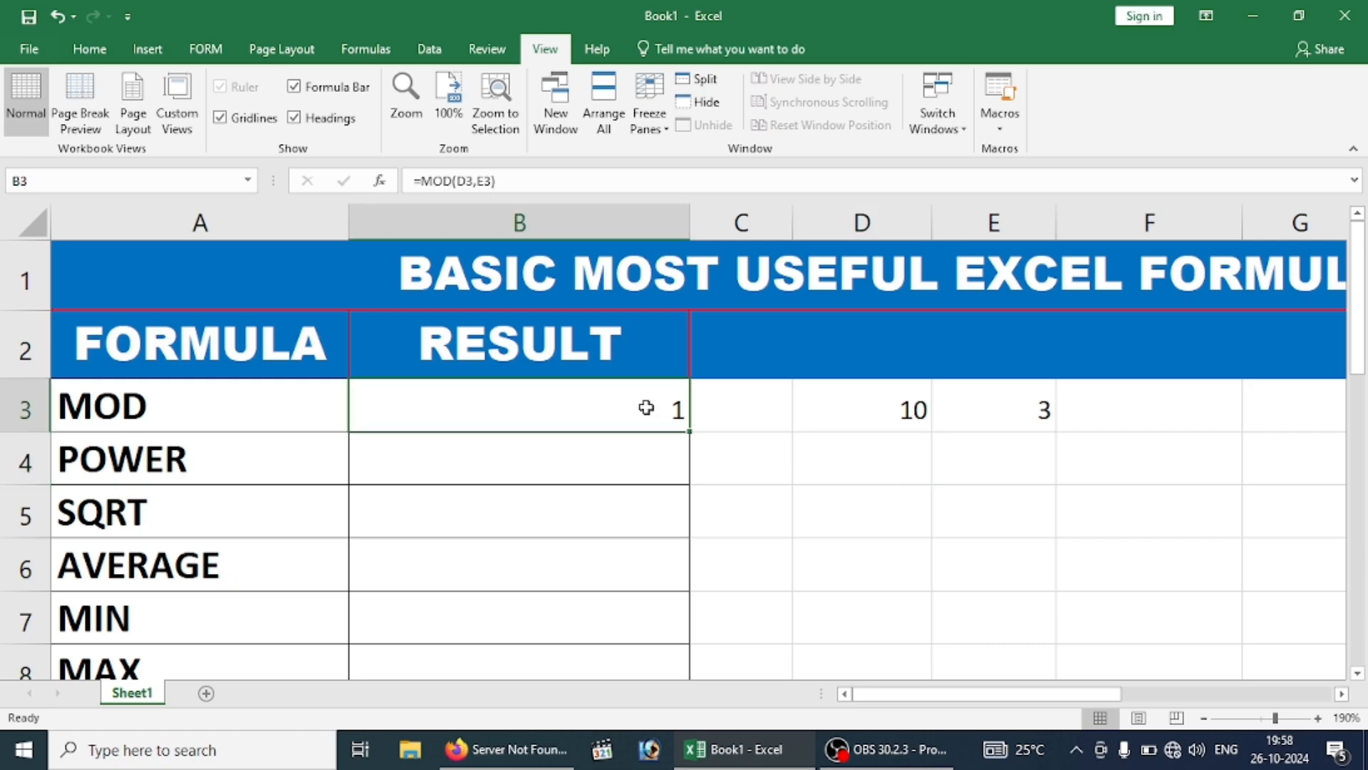
Set the number in D3 to 11 and check the MOD result in B3 against the input values.
left_click(914, 408)
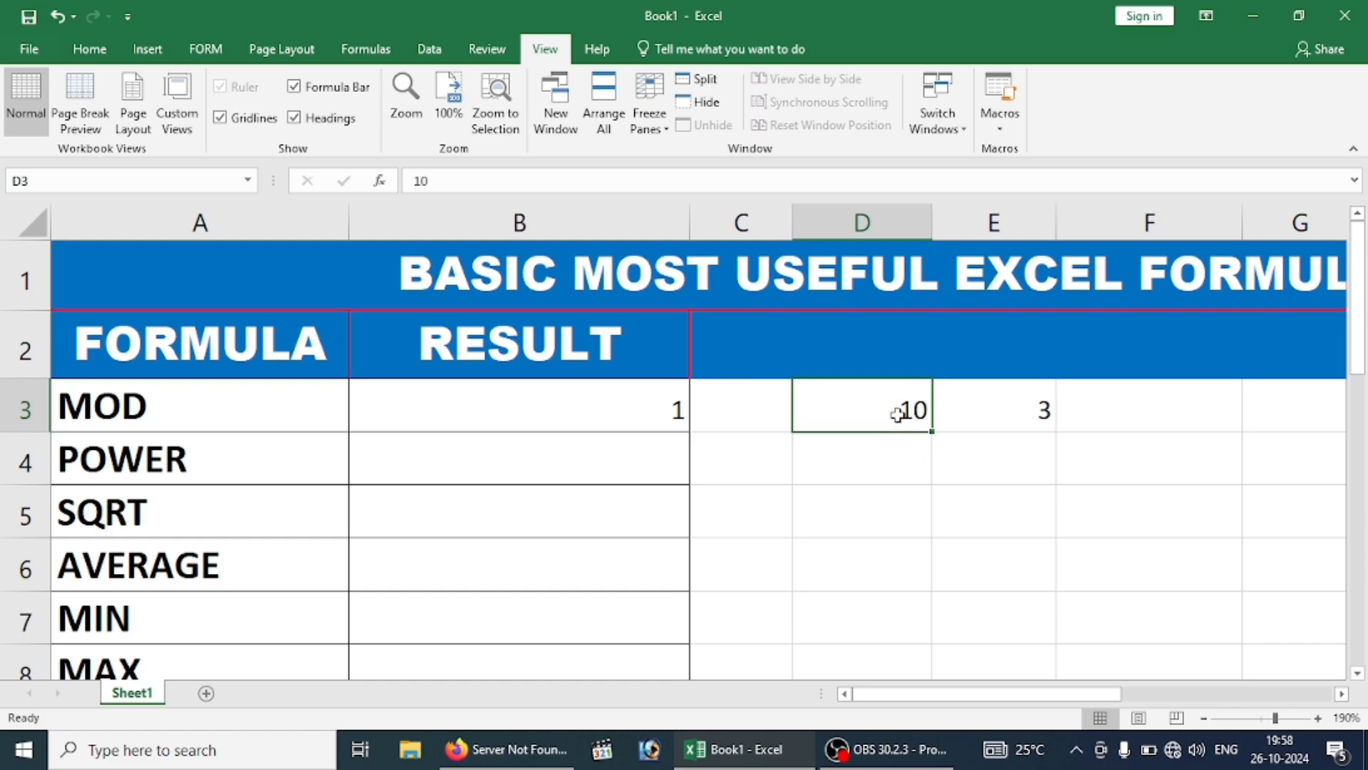
type("11")
key("Return")
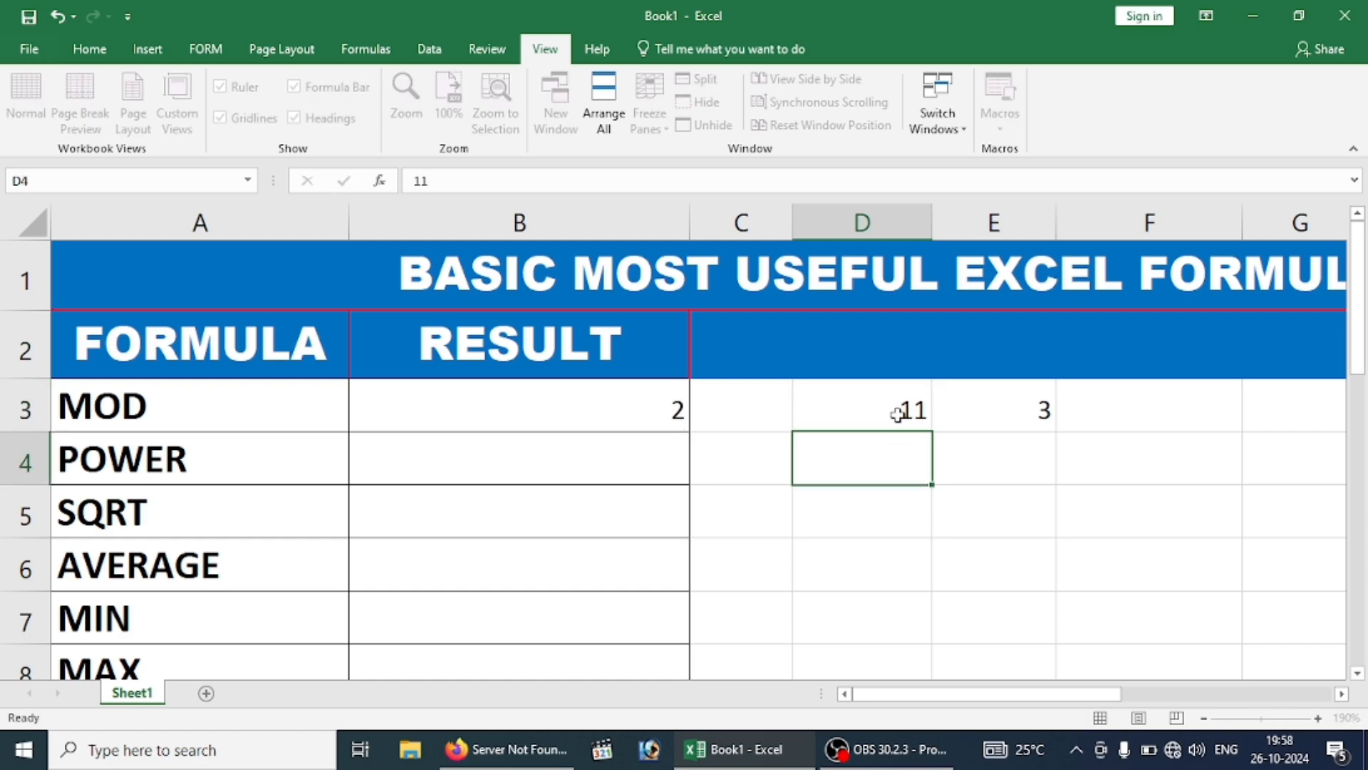
left_click(650, 393)
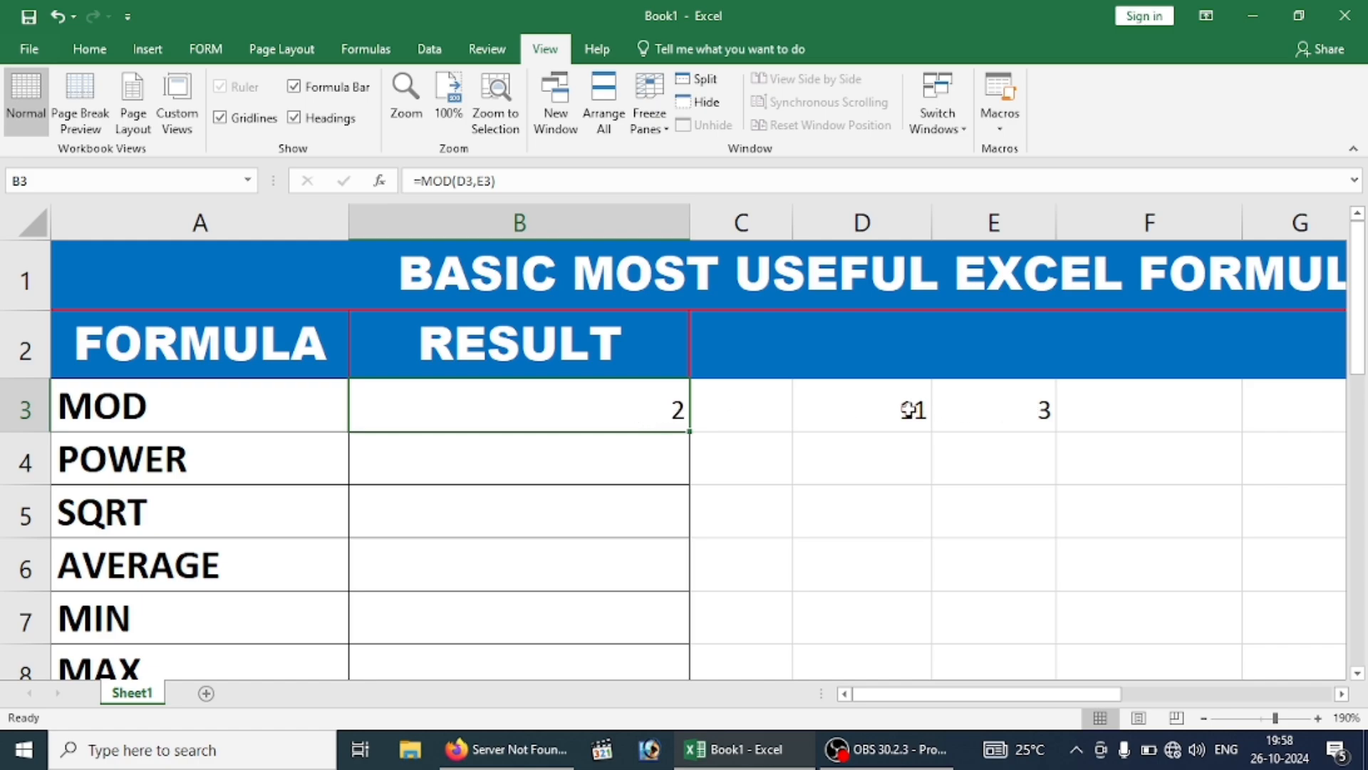
left_click(1014, 412)
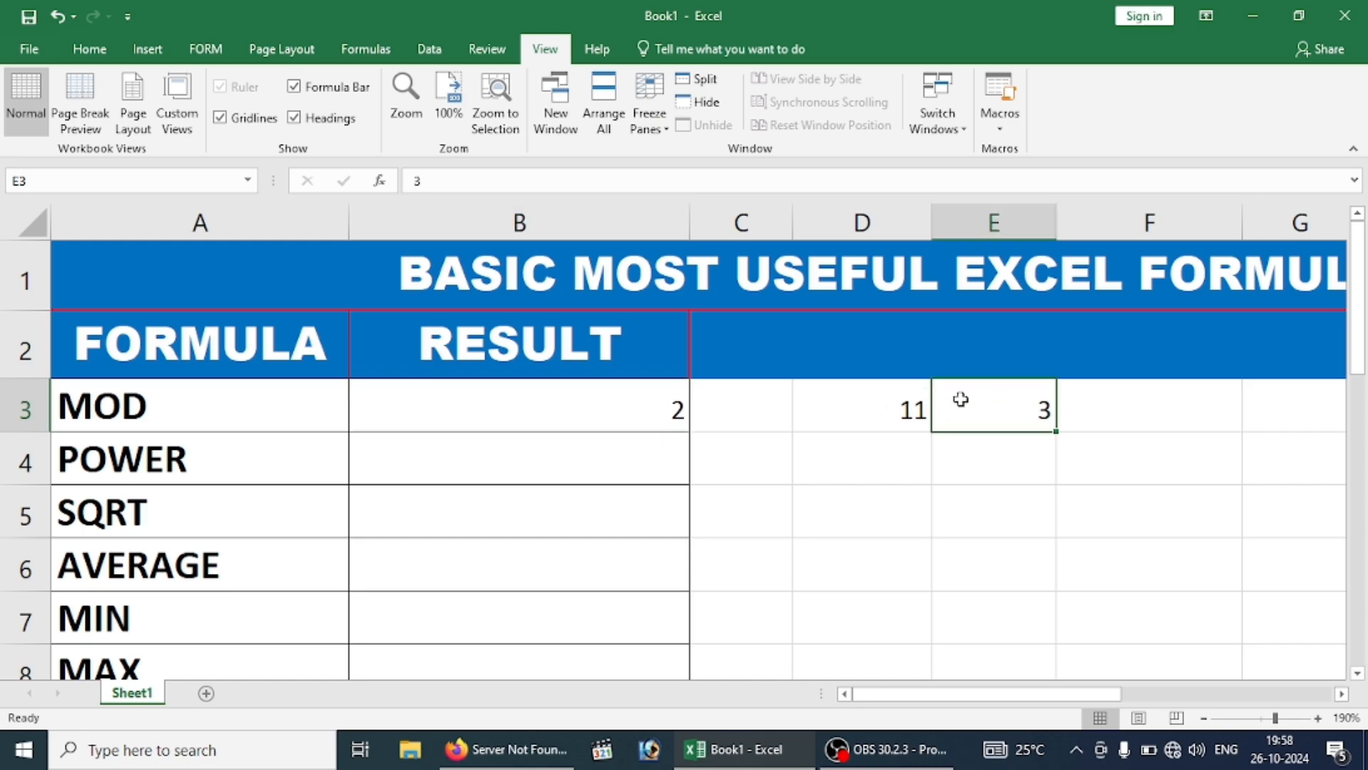
left_click(884, 412)
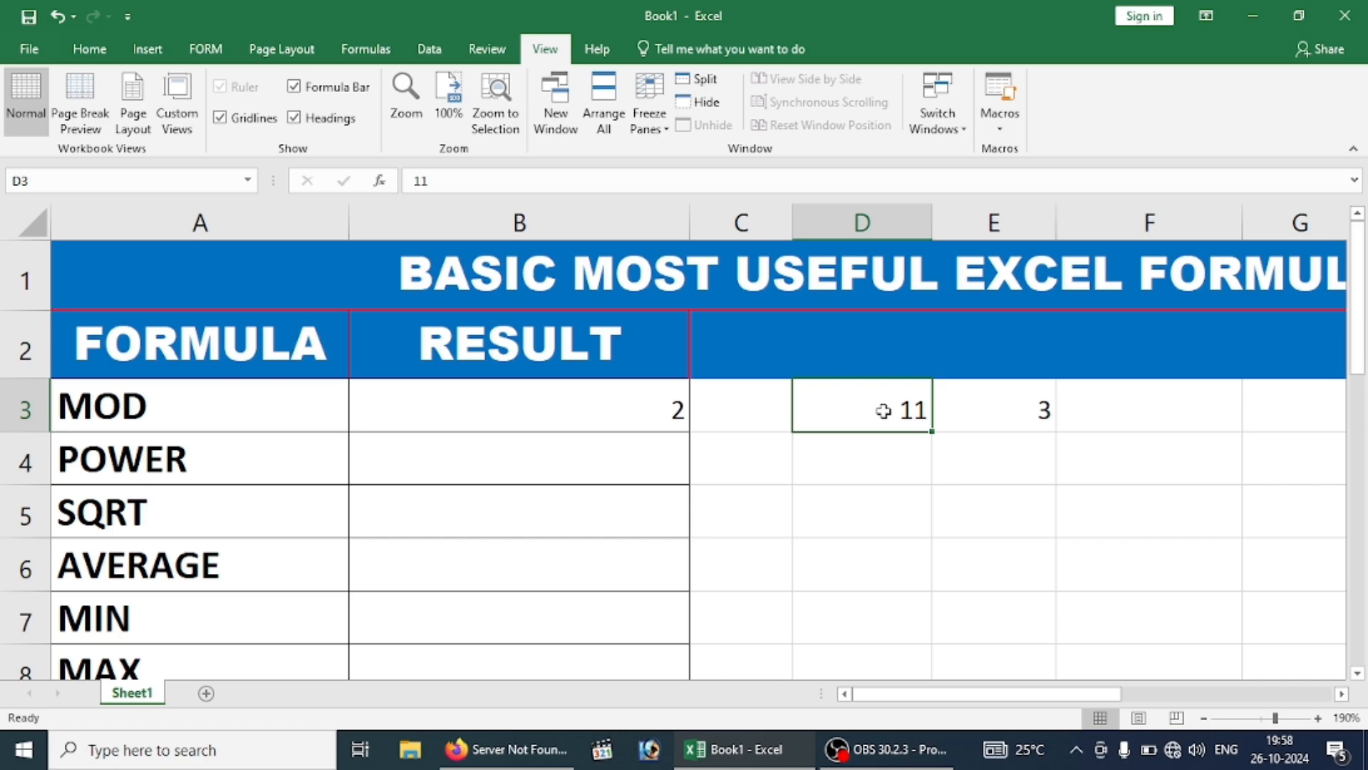
left_click(563, 410)
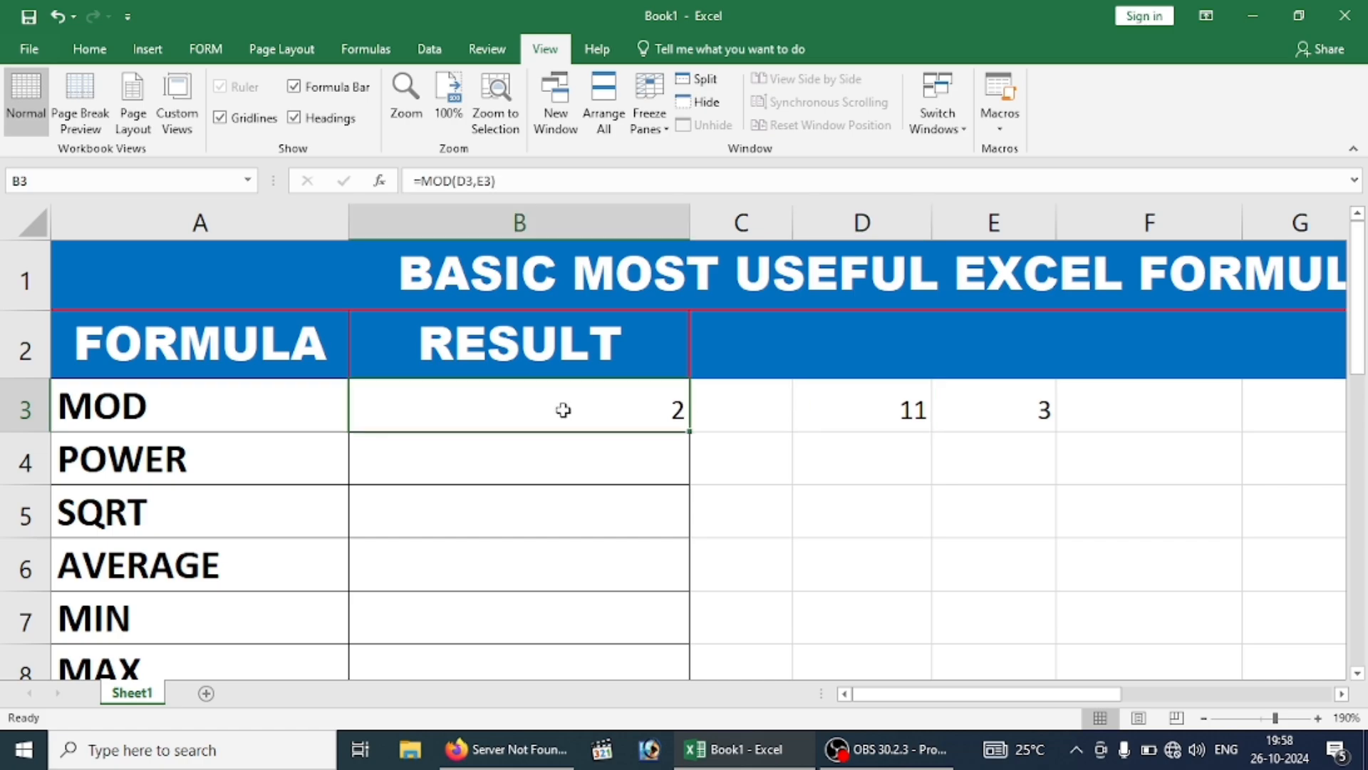
Set the number in D3 to 12 and check the recalculated MOD result in B3.
left_click(860, 405)
type("12")
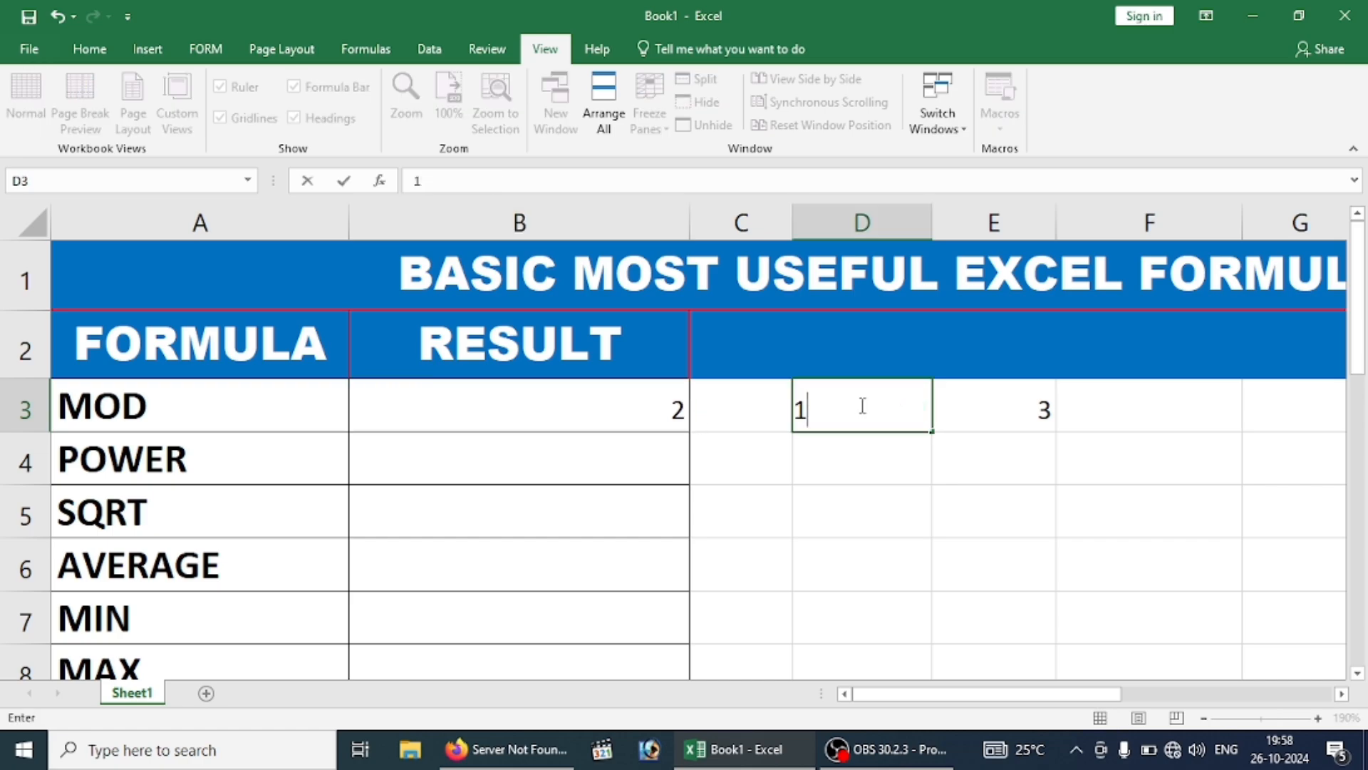
key("Return")
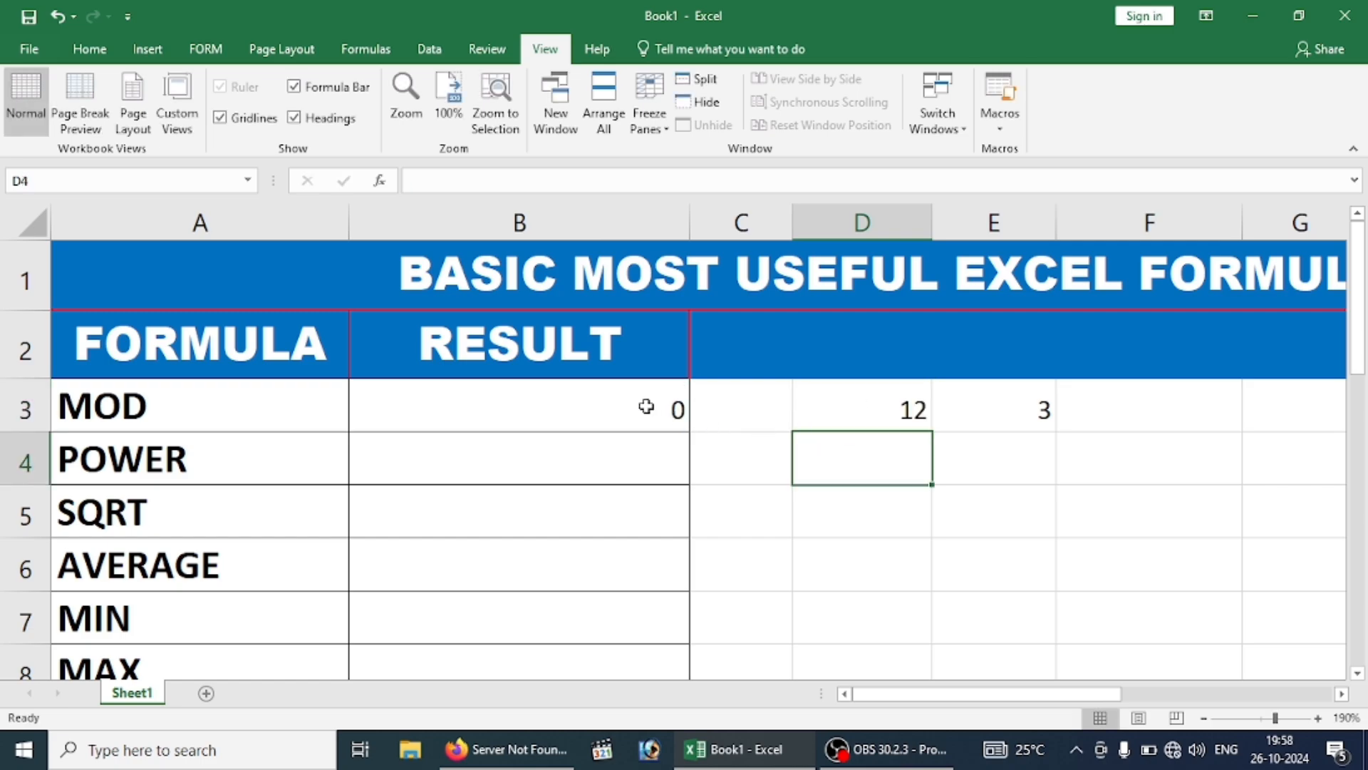
left_click(661, 412)
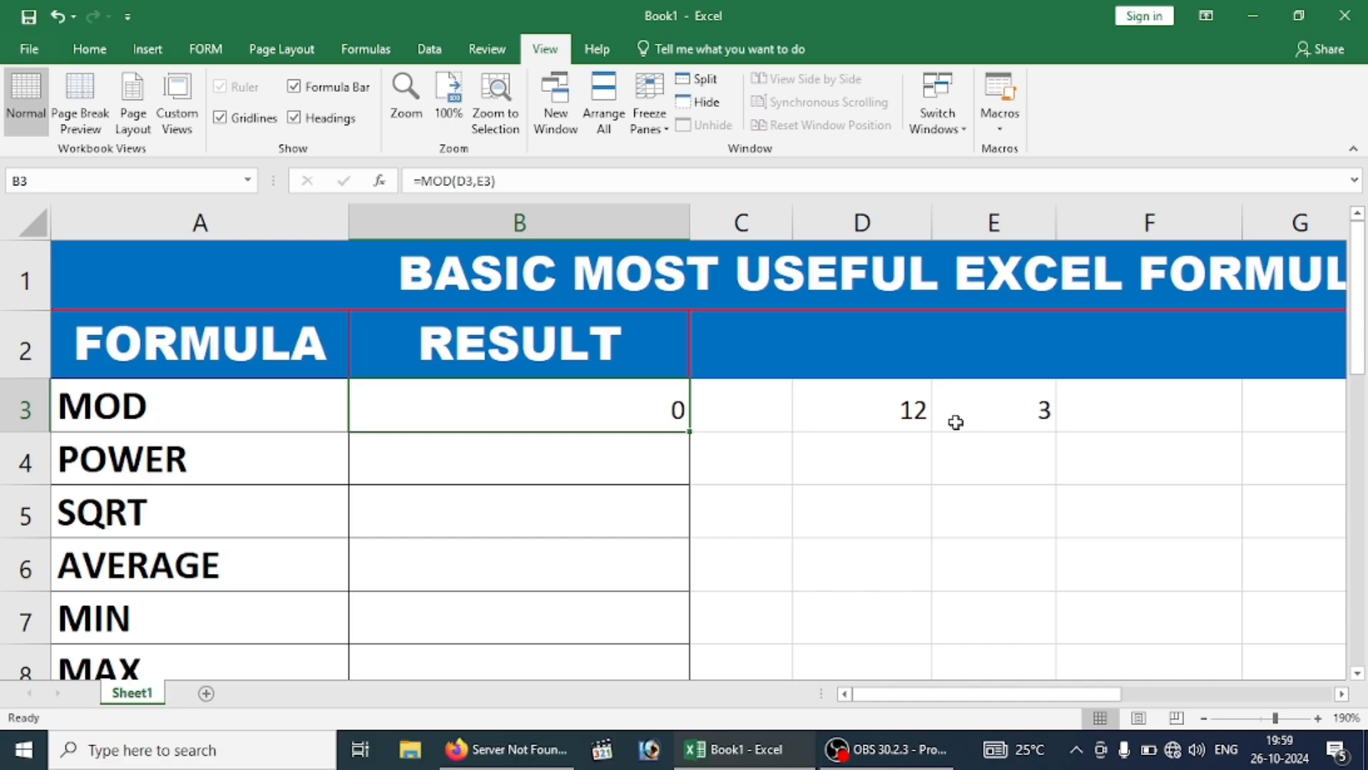
Calculate D3 raised to the power of E3 in cell B4 with a POWER formula.
left_click(474, 477)
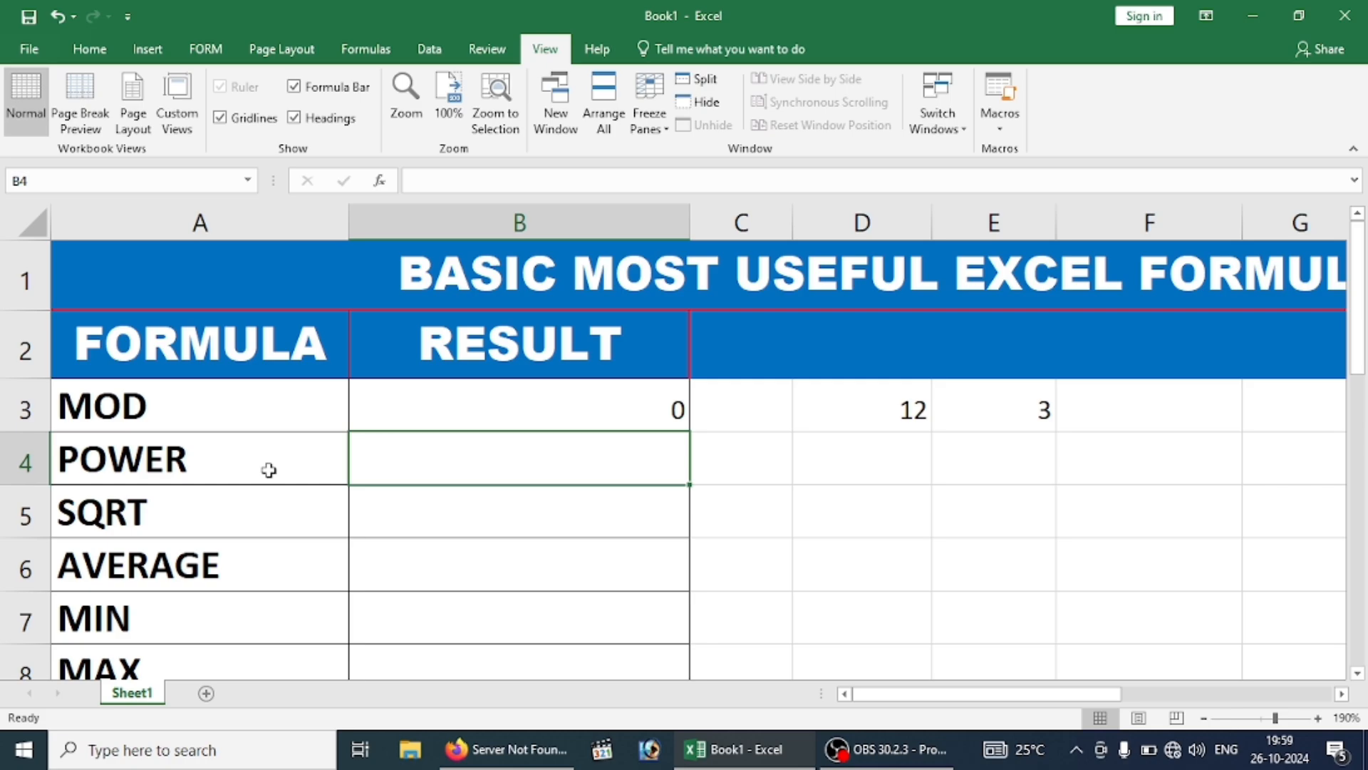
left_click(878, 403)
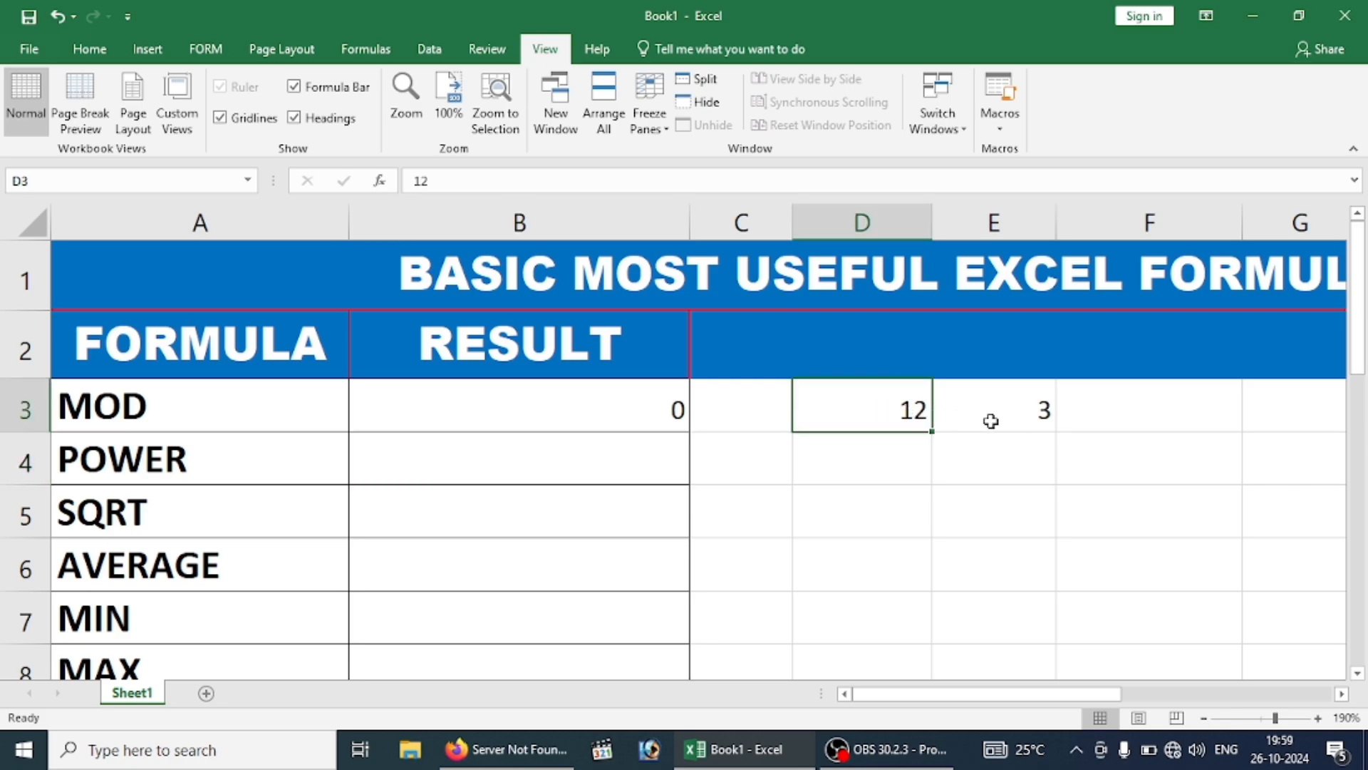
left_click(990, 421)
left_click(613, 458)
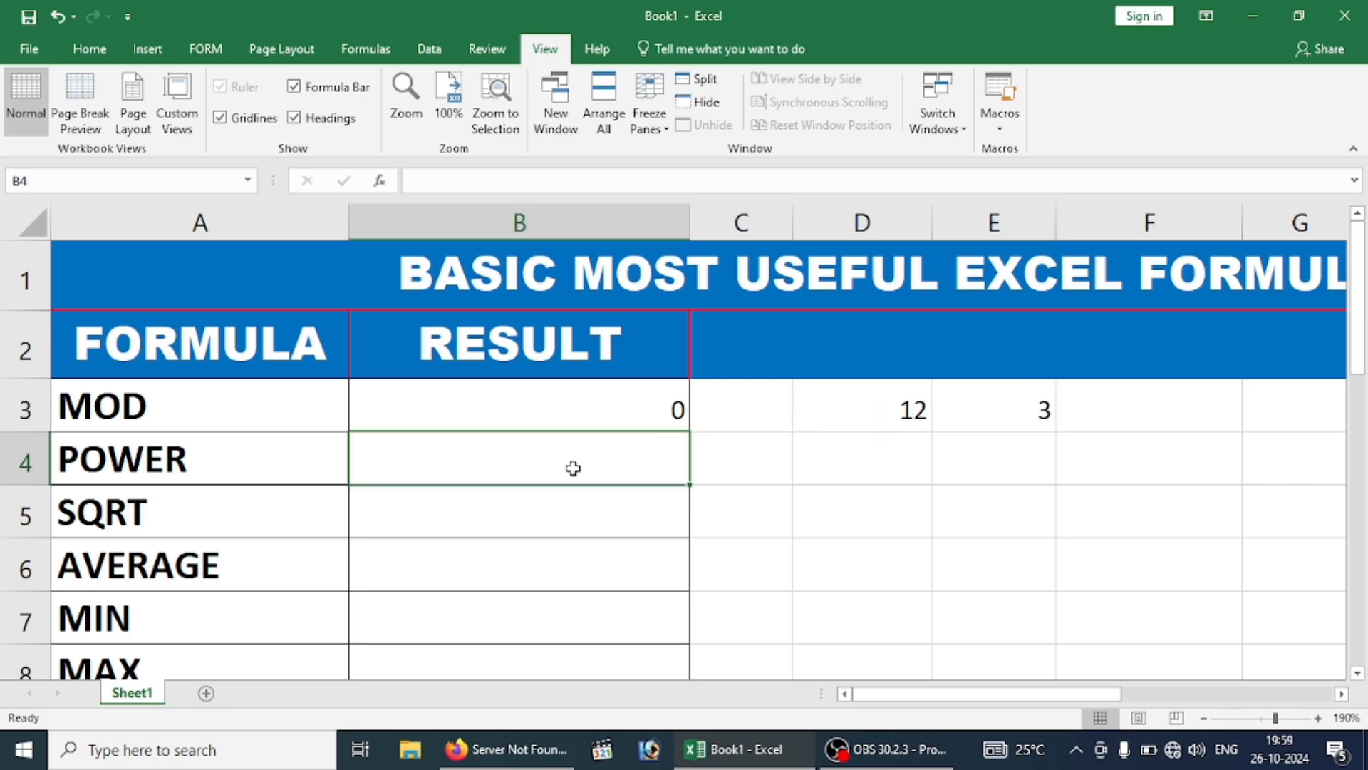
type("=POWER")
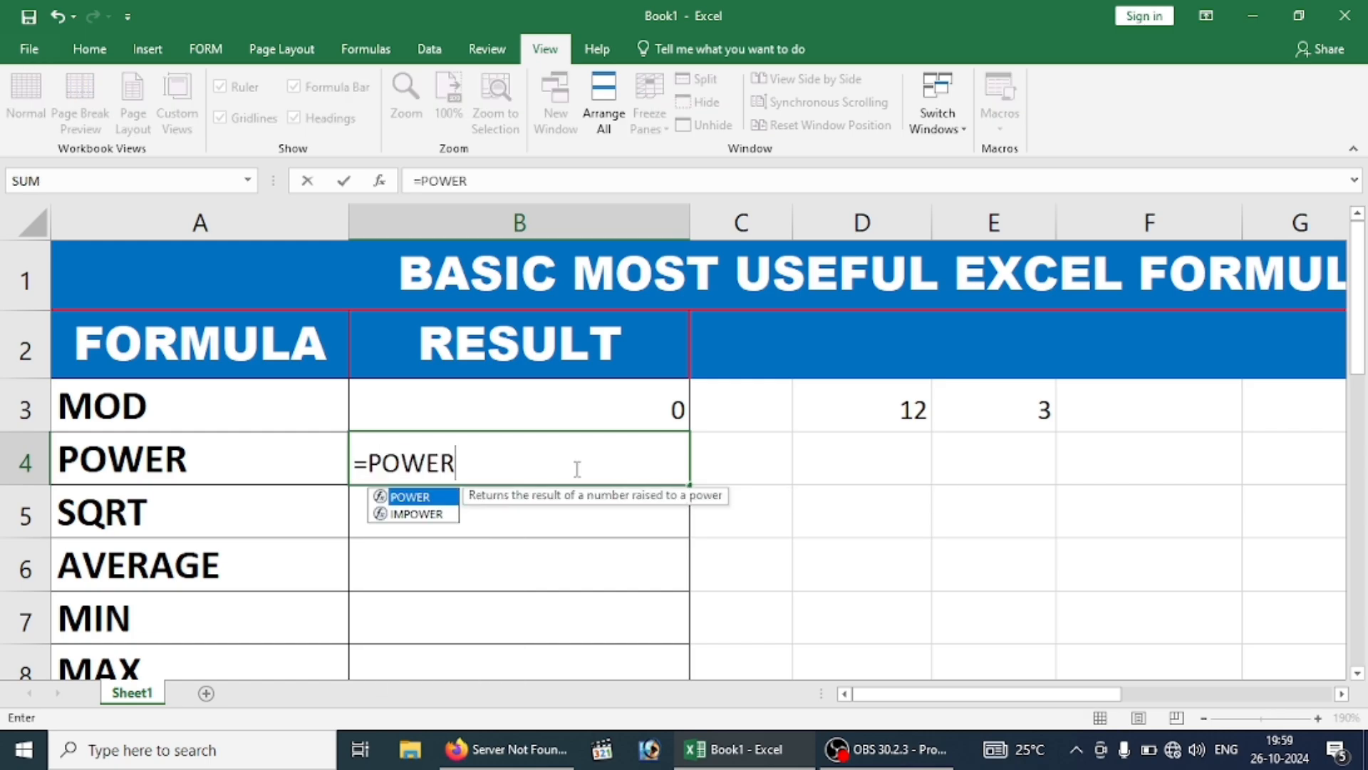
type("(")
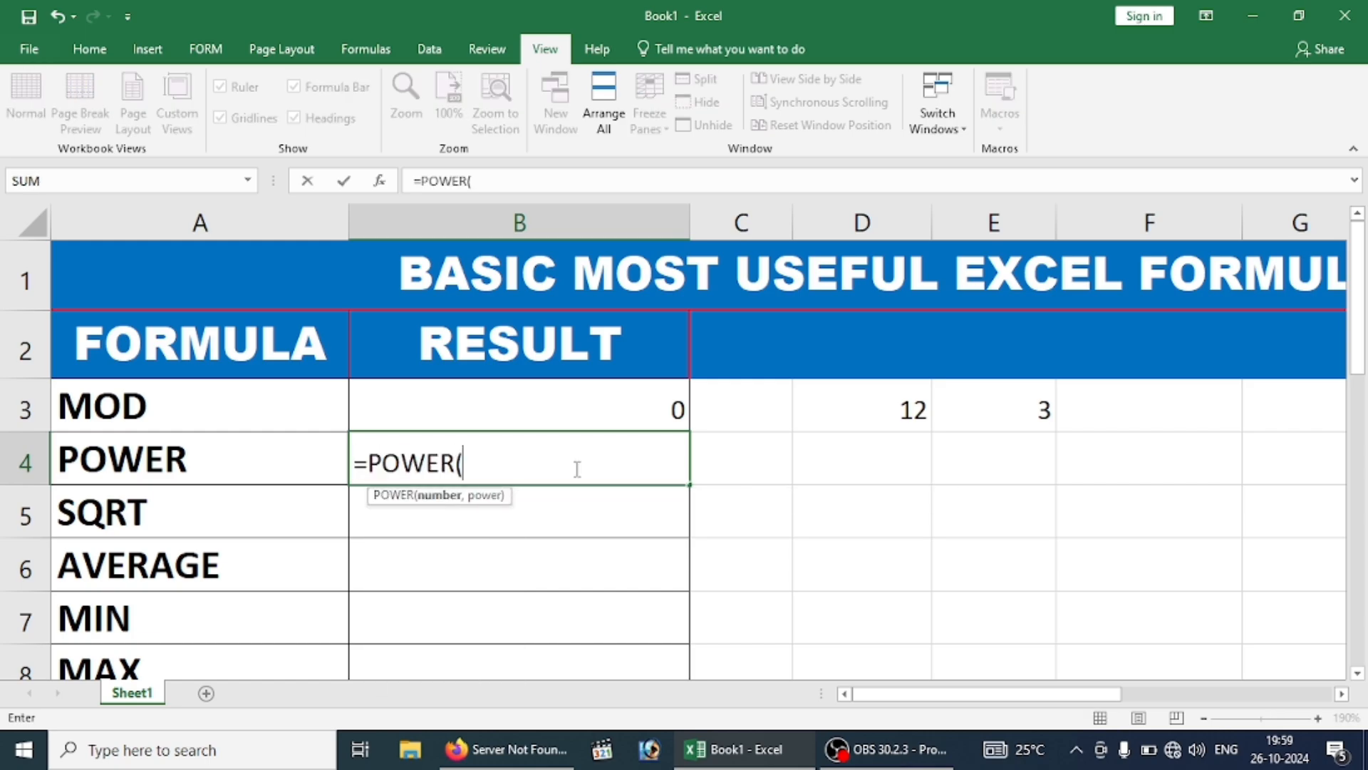
left_click(890, 414)
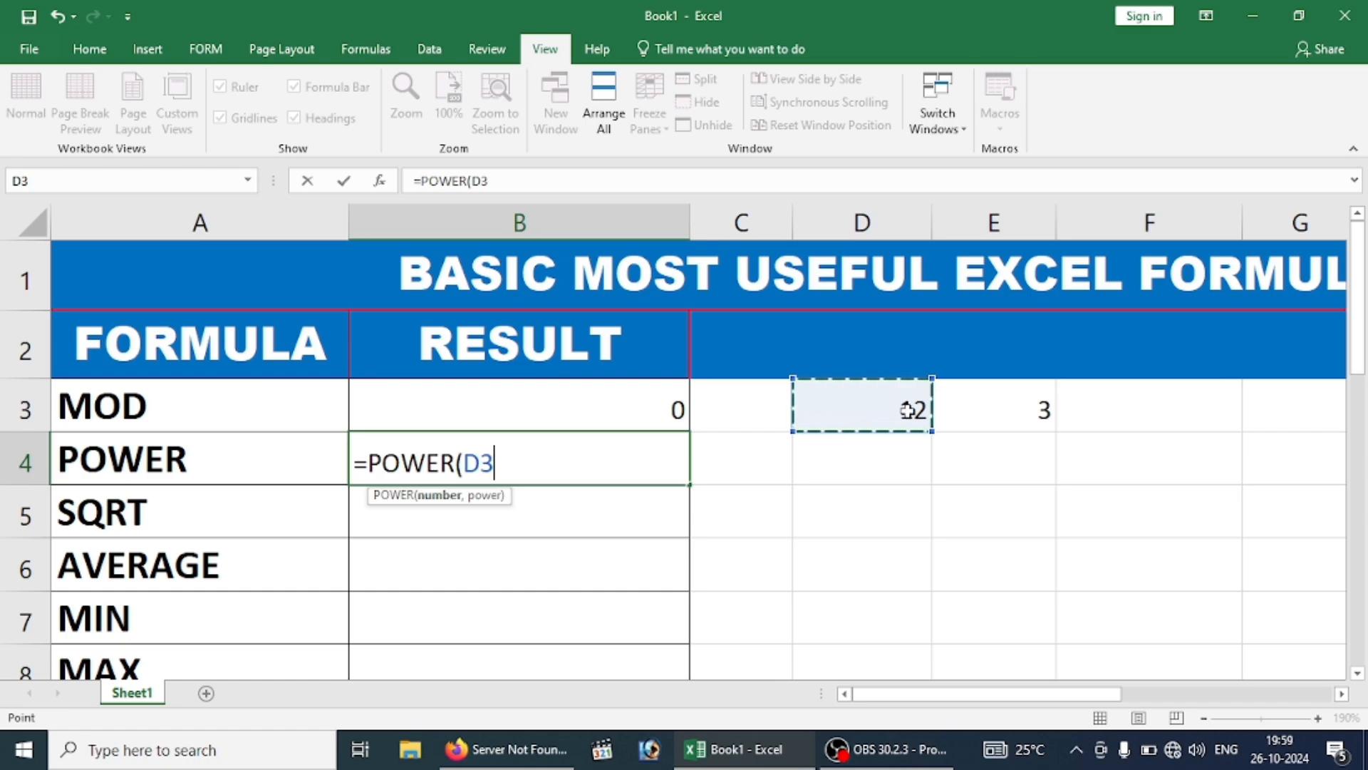
type(",")
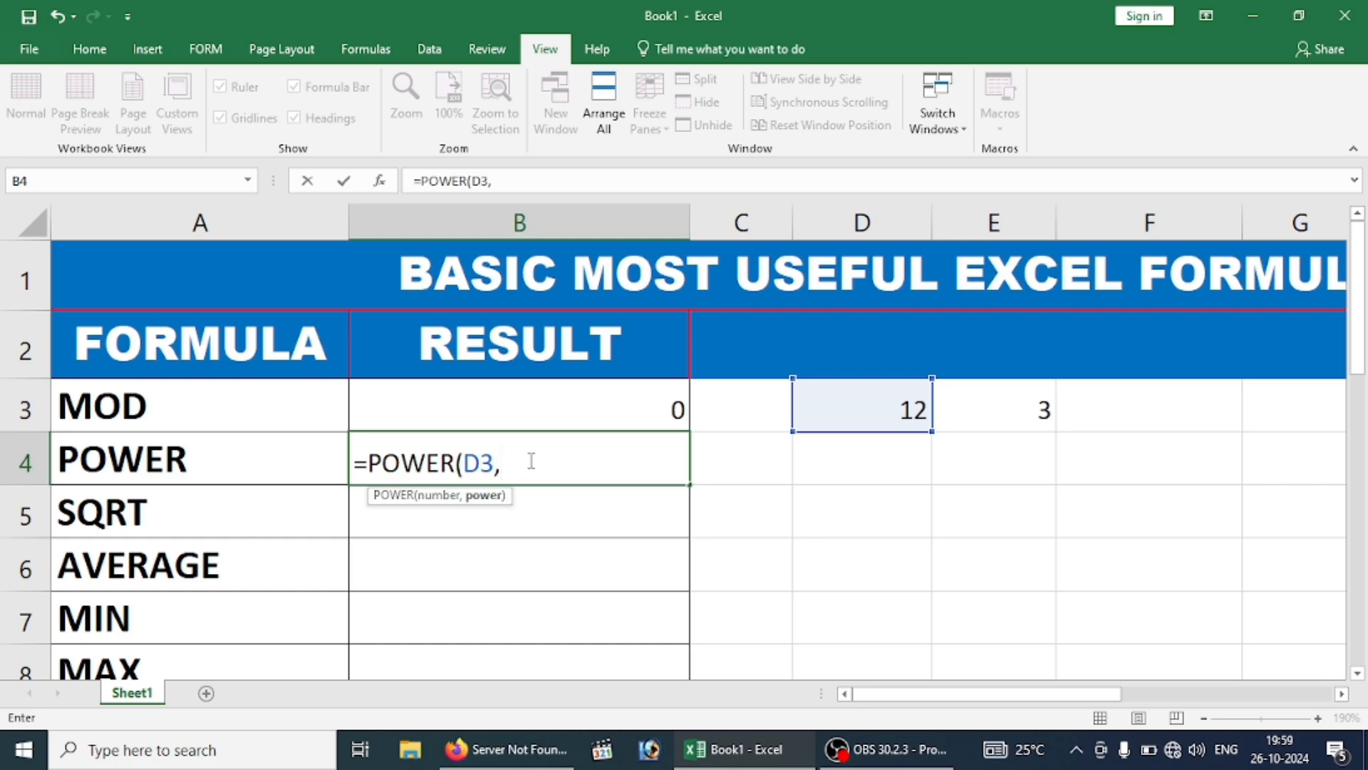
left_click(1008, 413)
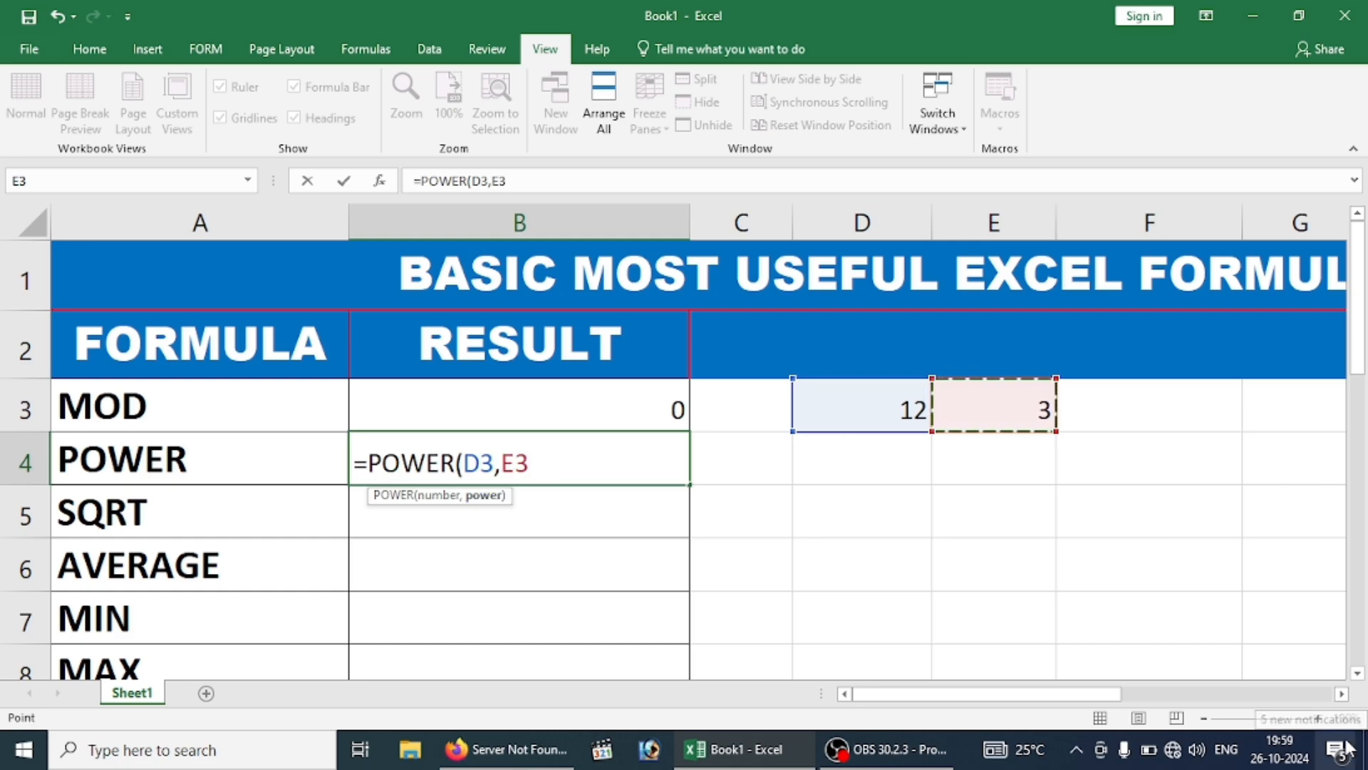
key("Return")
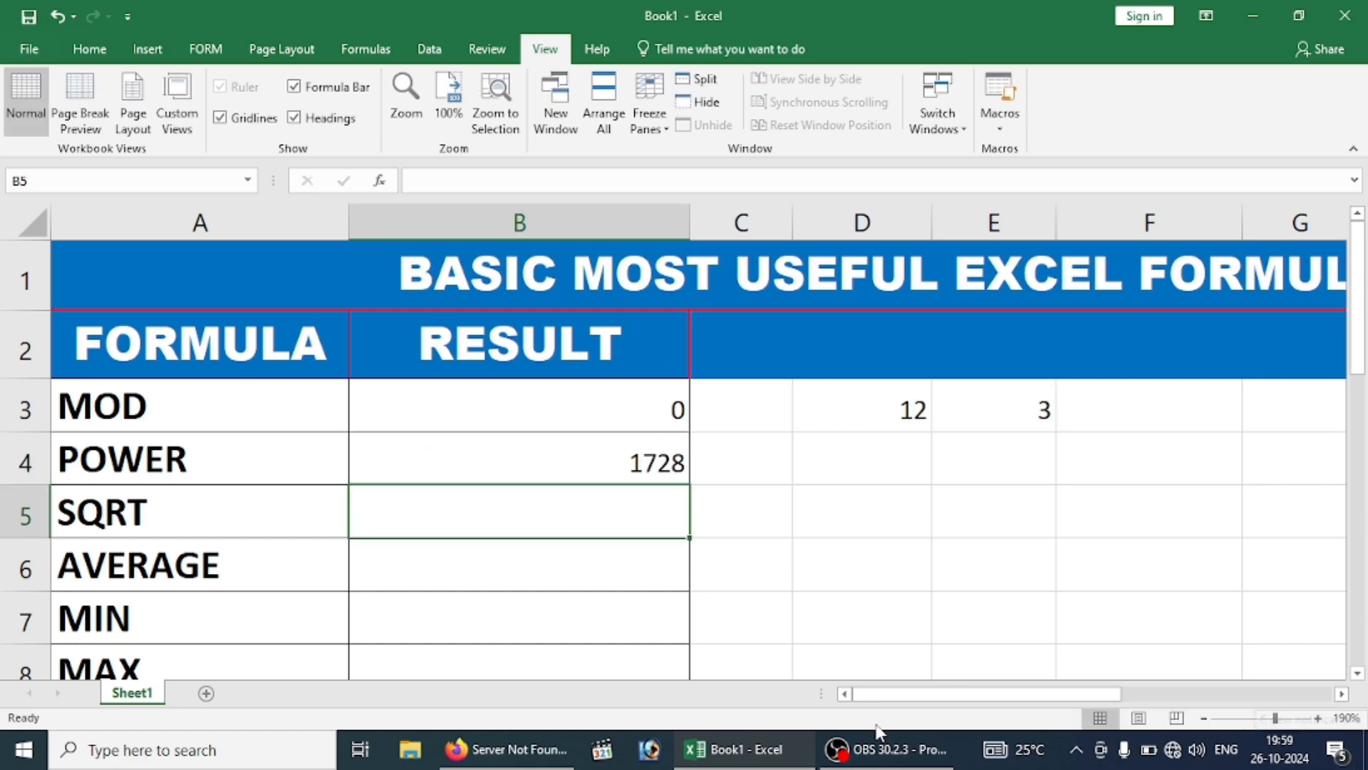
Check the POWER result in B4 and set the number in D3 to 10.
left_click(632, 463)
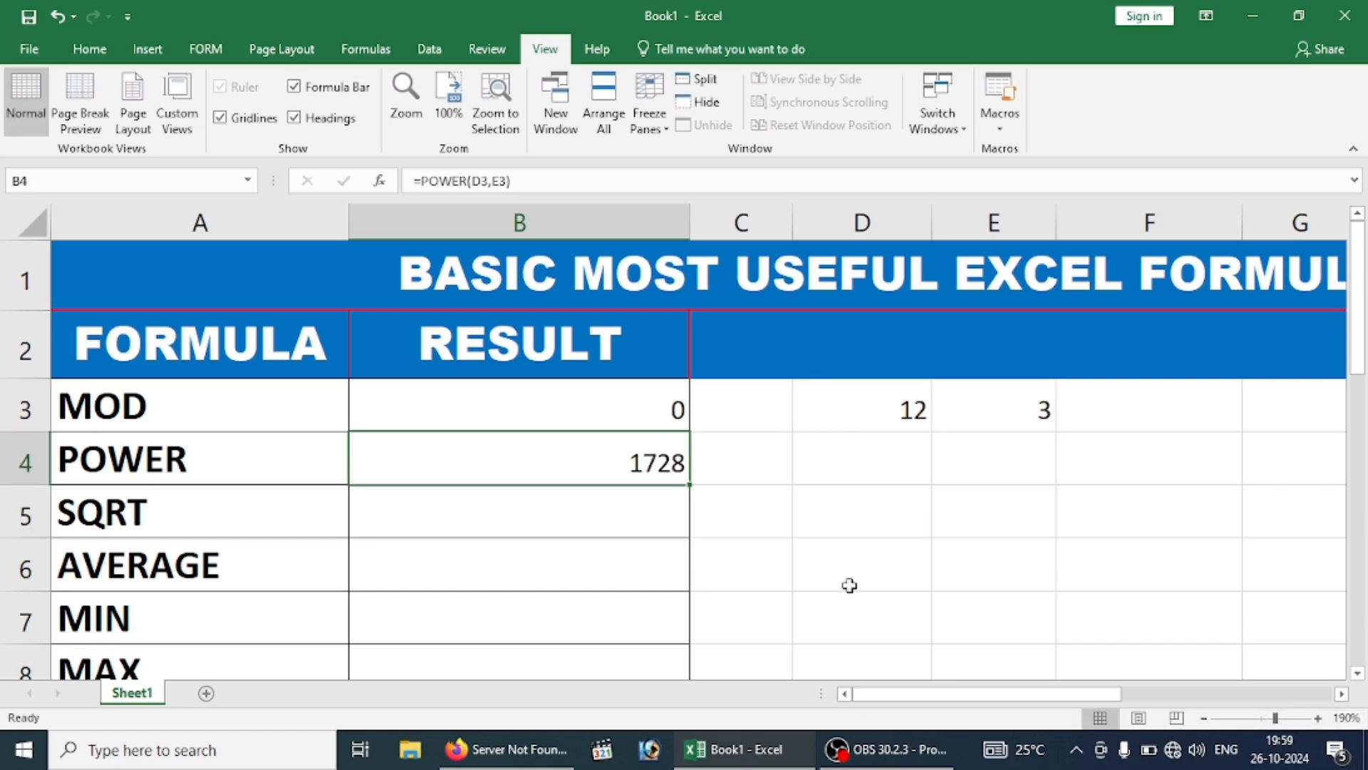
left_click(884, 422)
type("10")
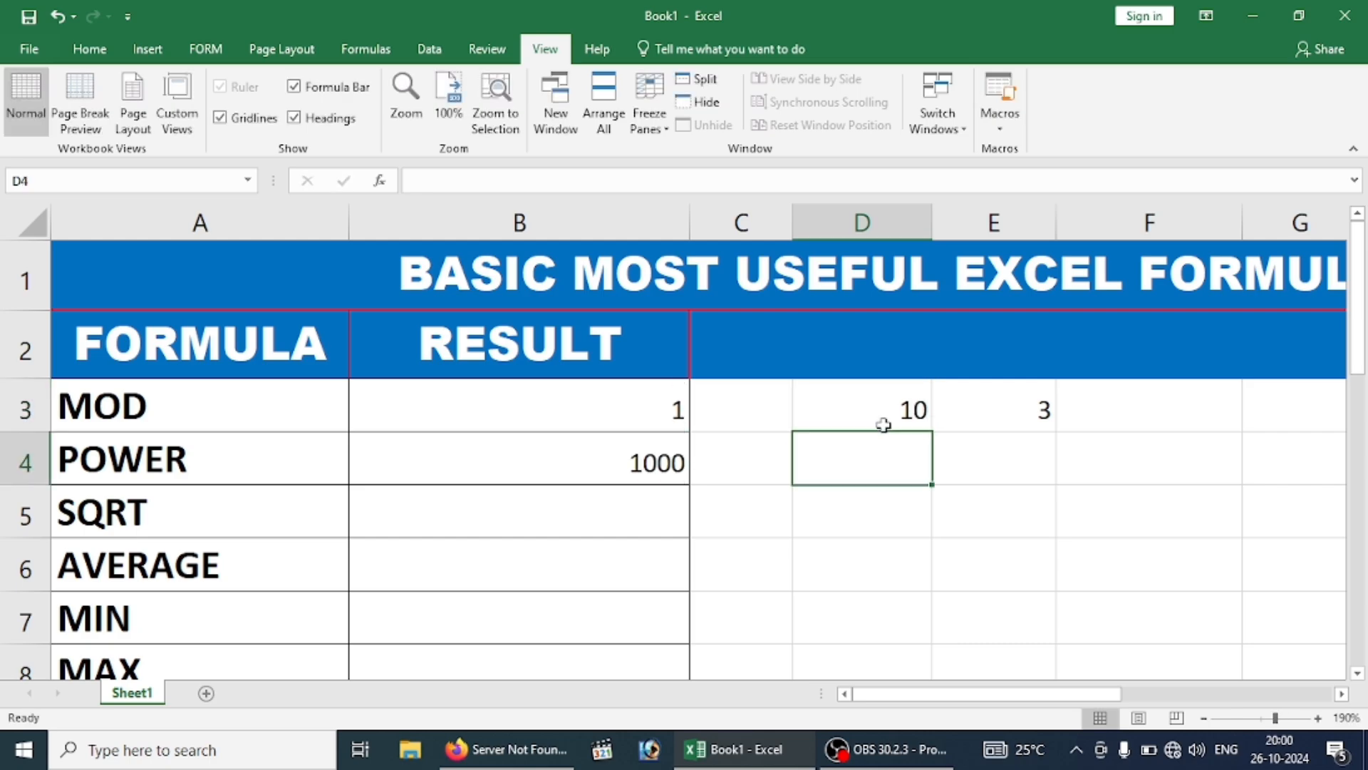
Examine the number and power arguments of the POWER formula in B4 against the input values in D3 and E3.
double_click(641, 470)
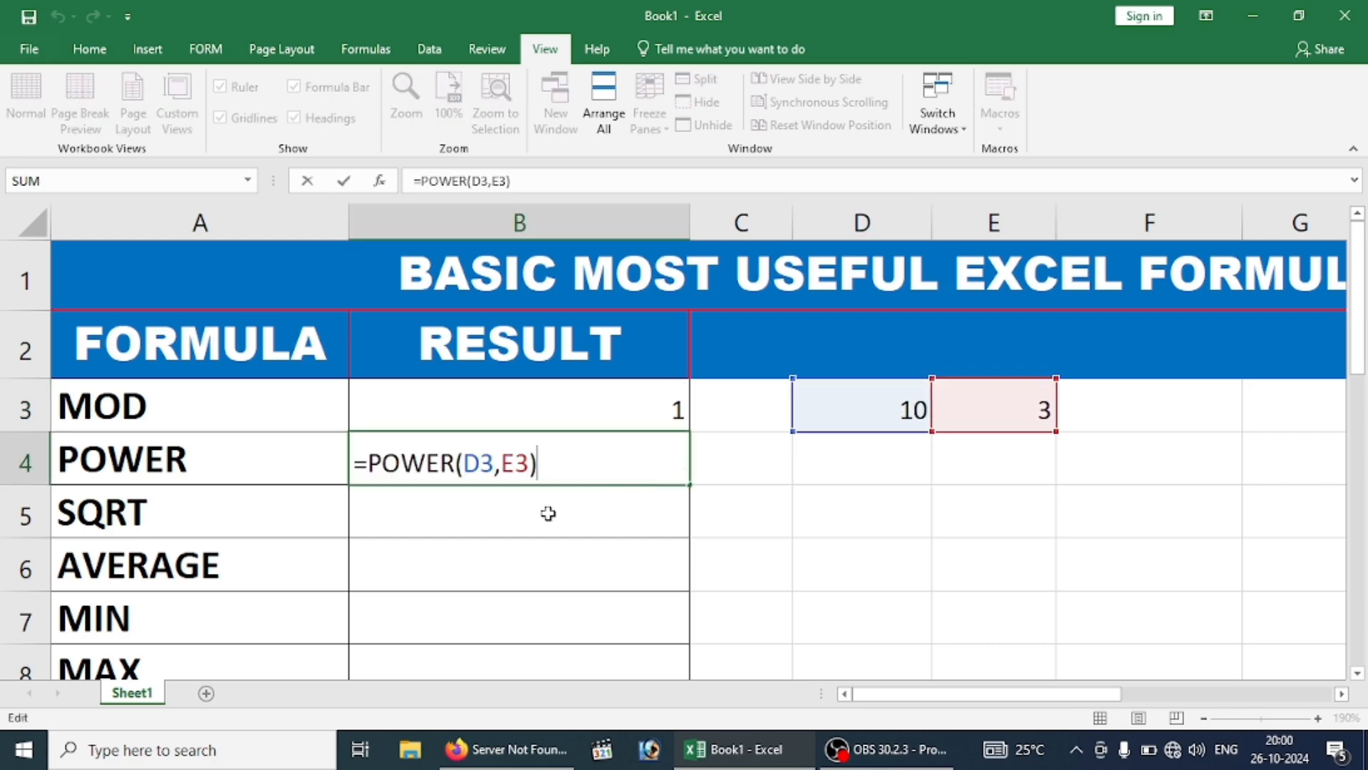
left_click(481, 464)
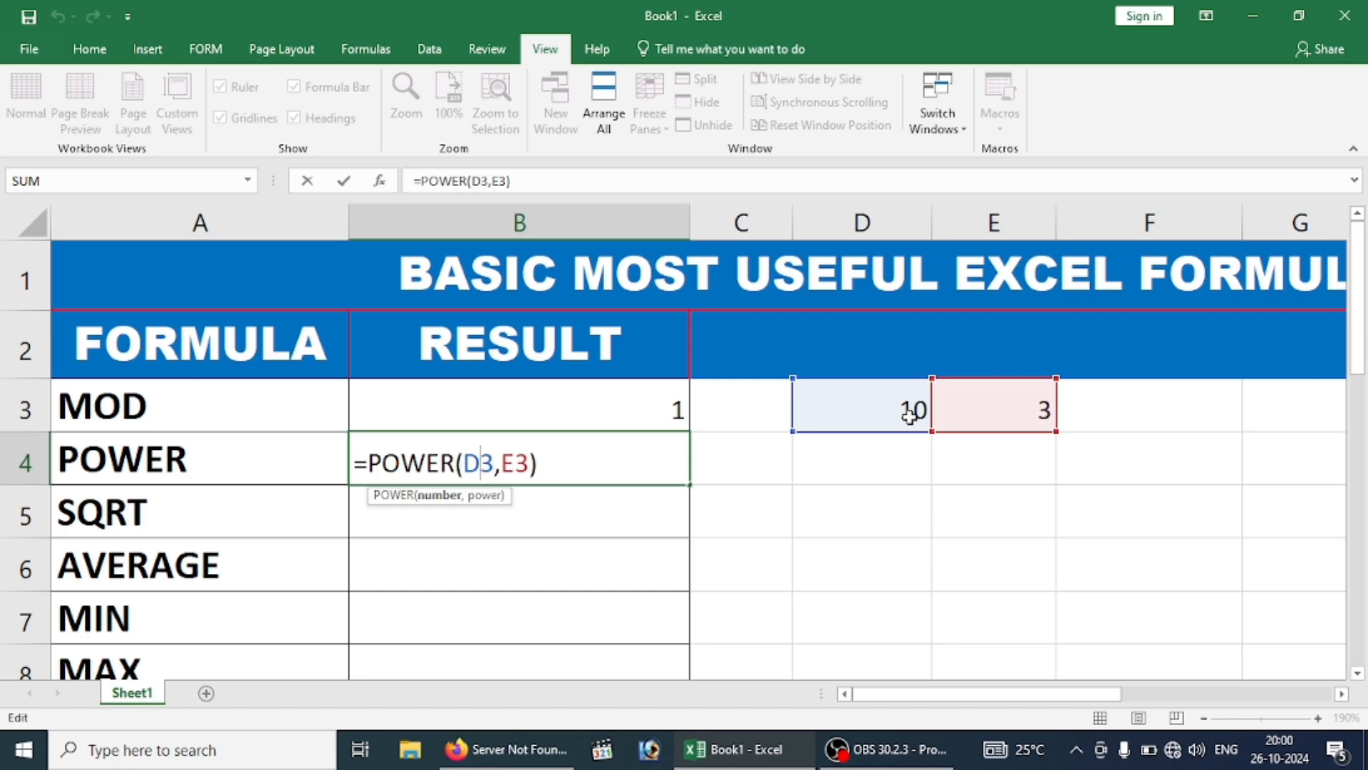
key("Right")
key("Right")
key("Right")
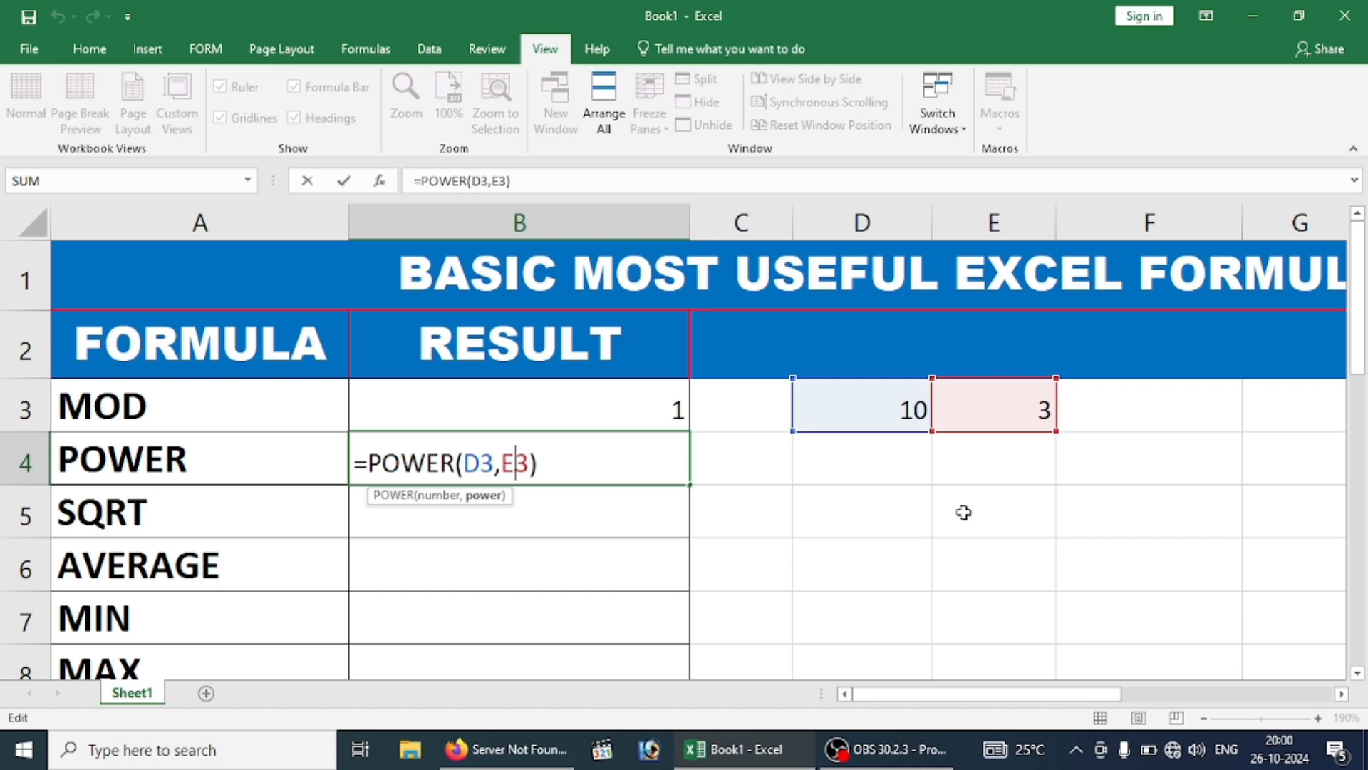
key("Return")
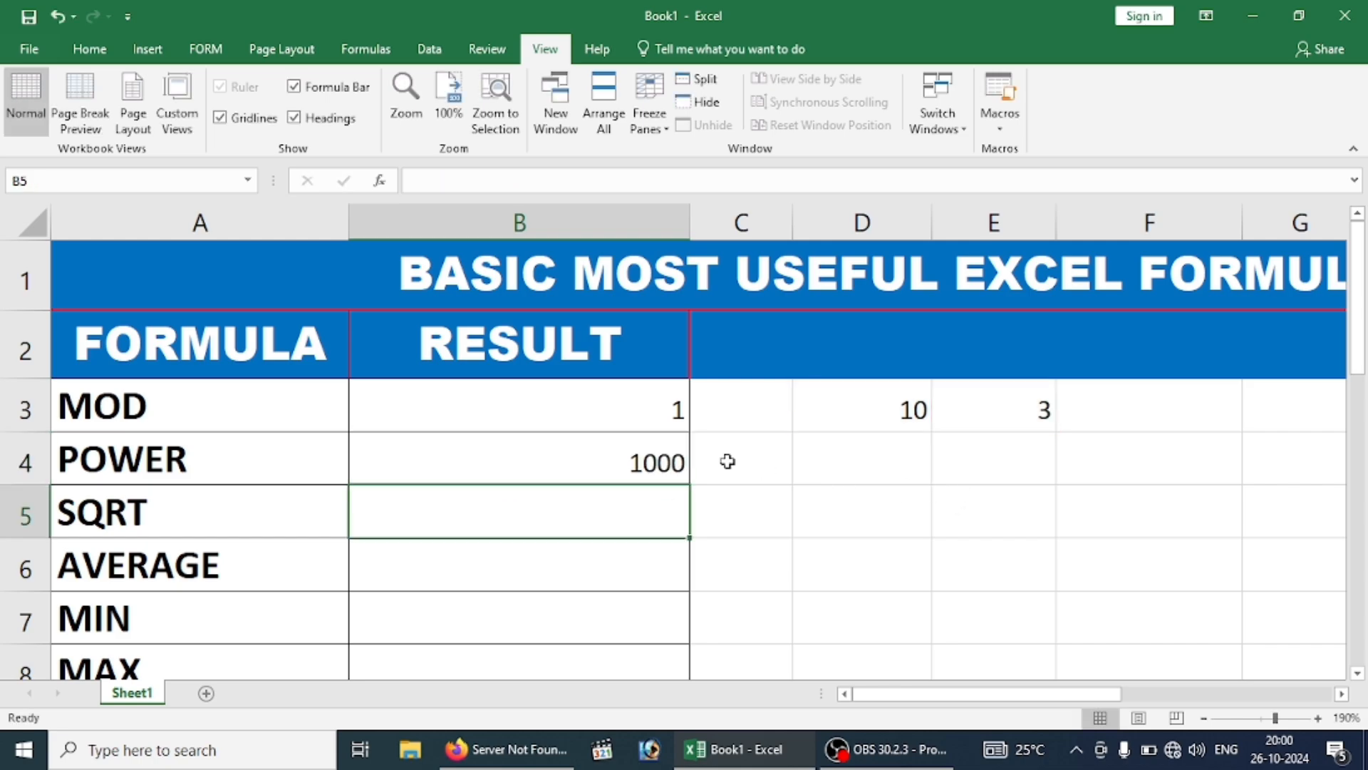
left_click(674, 456)
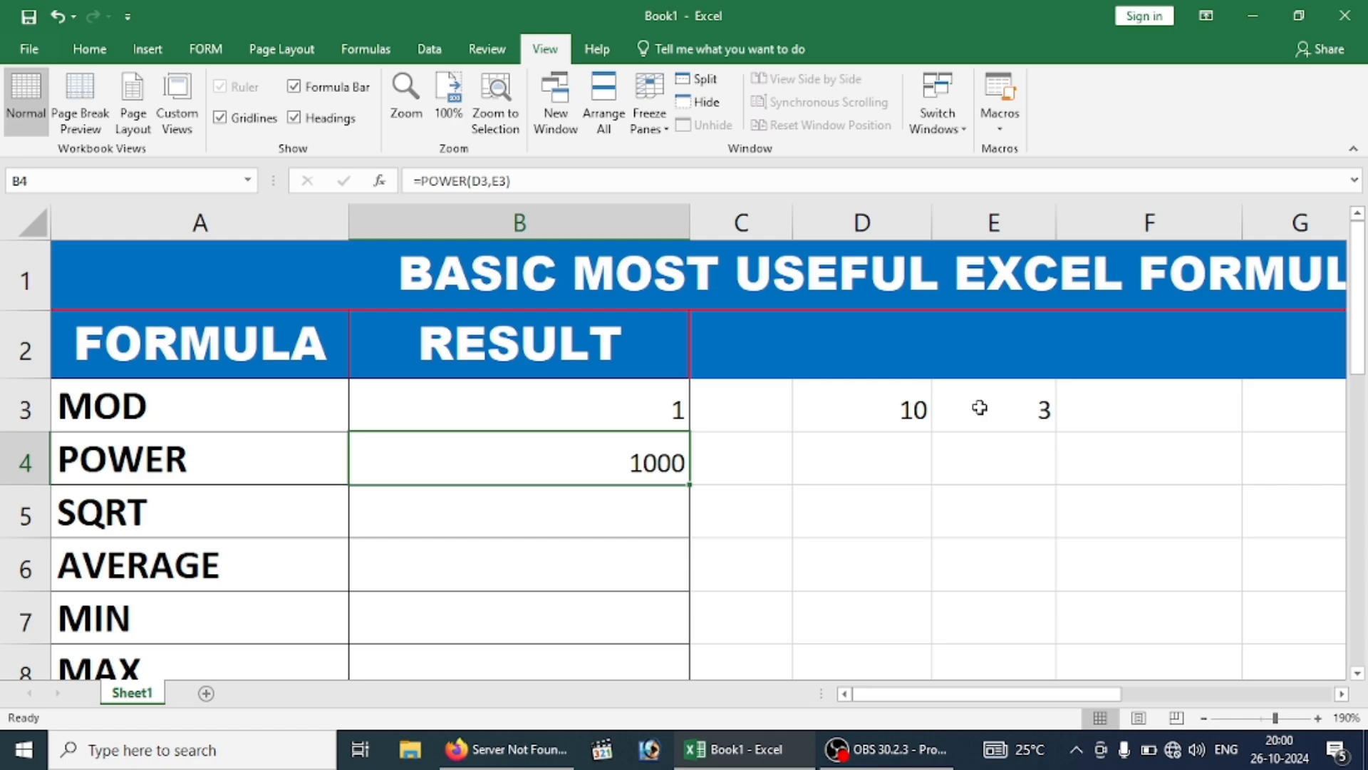
left_click(714, 411)
left_click(719, 476)
Try the constants 5 and 2 in place of the cell references in B4's POWER formula and check the result.
double_click(601, 452)
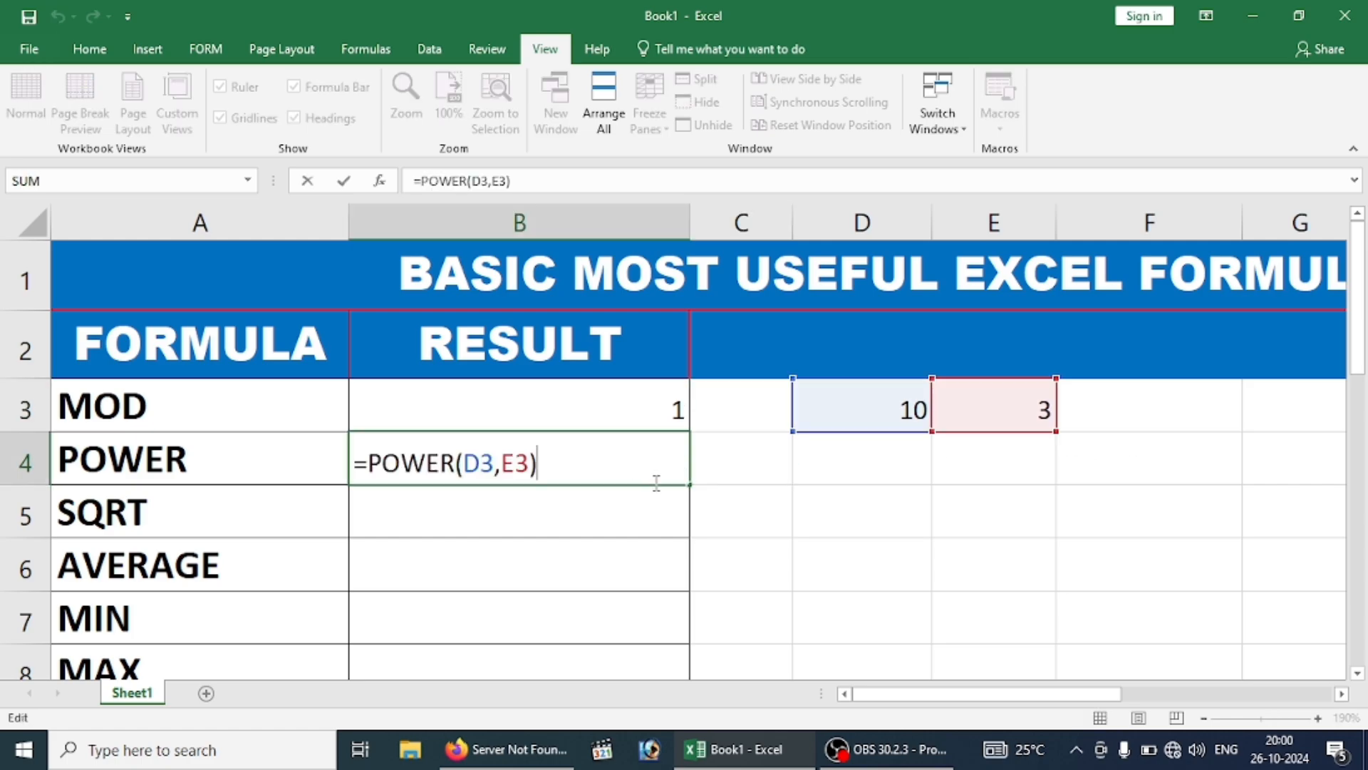
key("BackSpace")
key("BackSpace")
key("BackSpace")
key("BackSpace")
key("BackSpace")
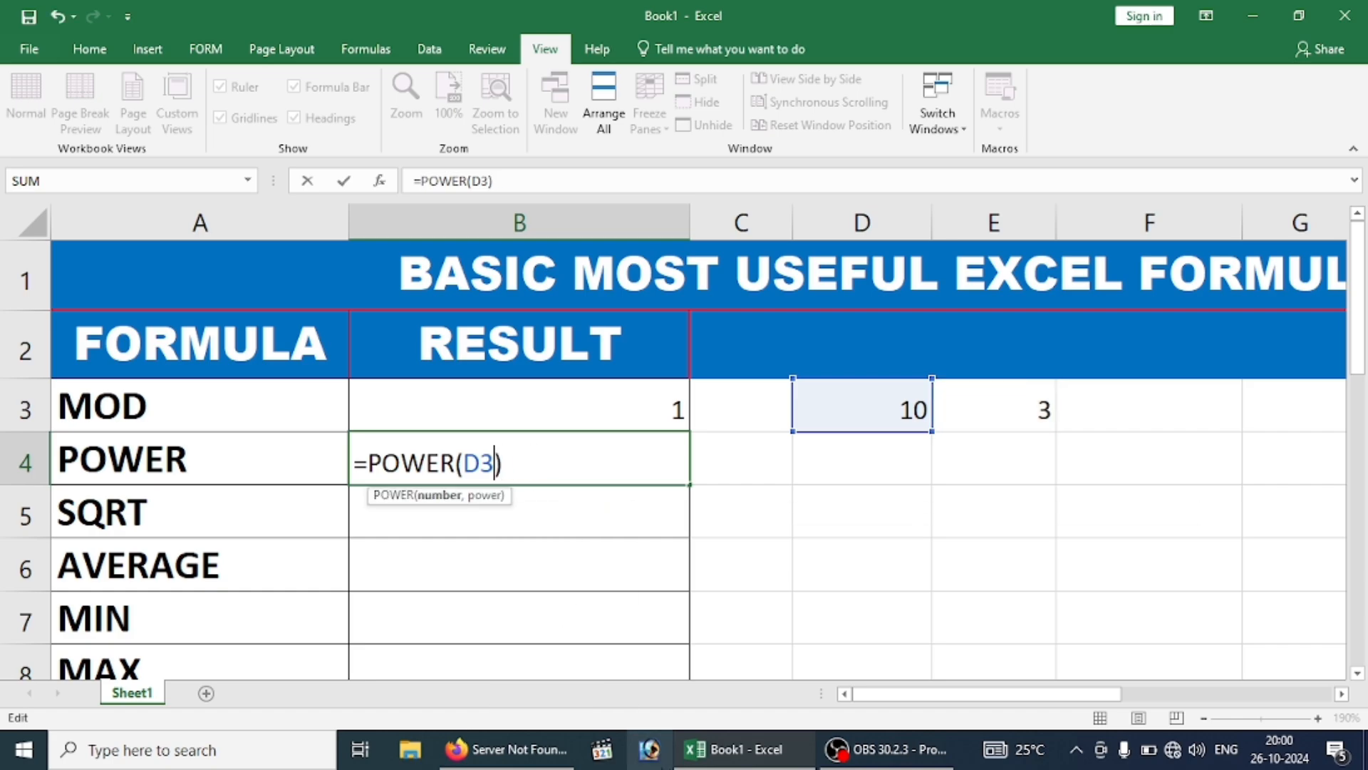
key("Delete")
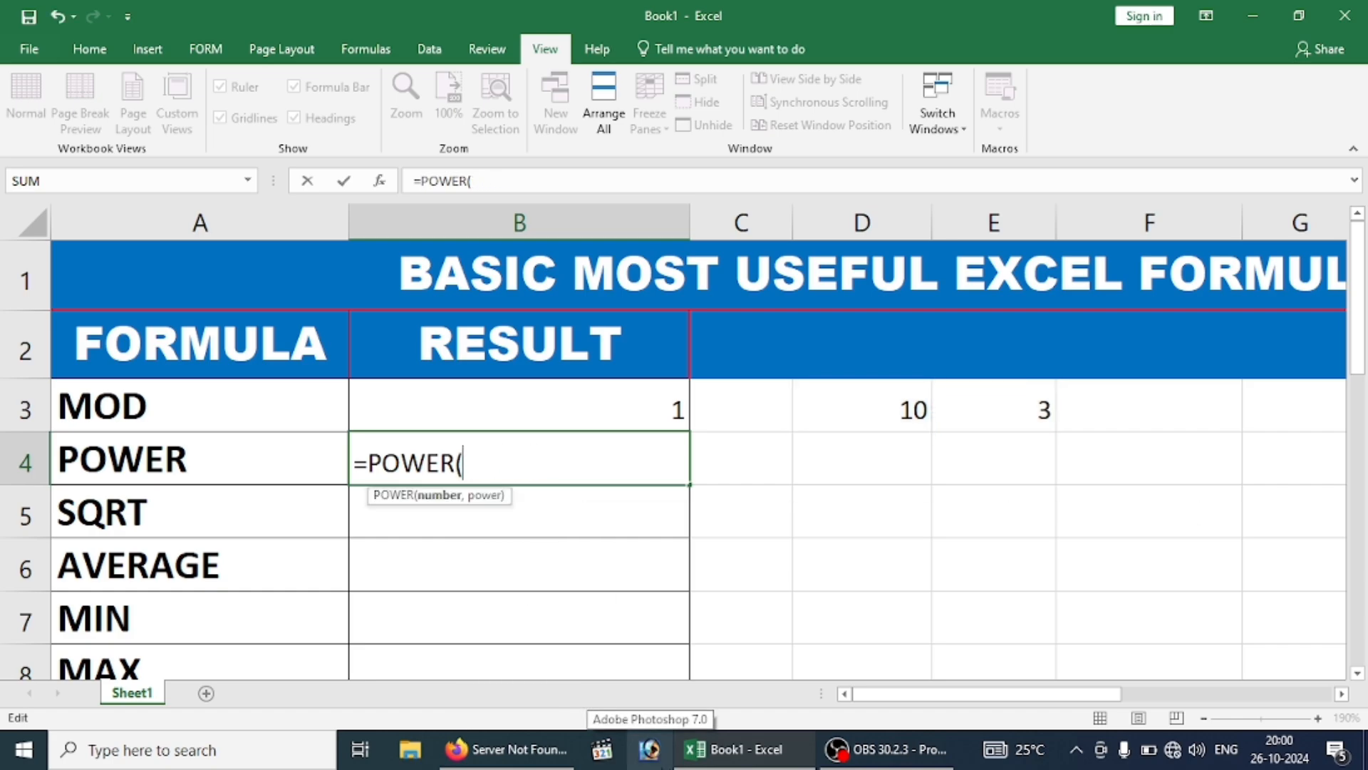
type("5")
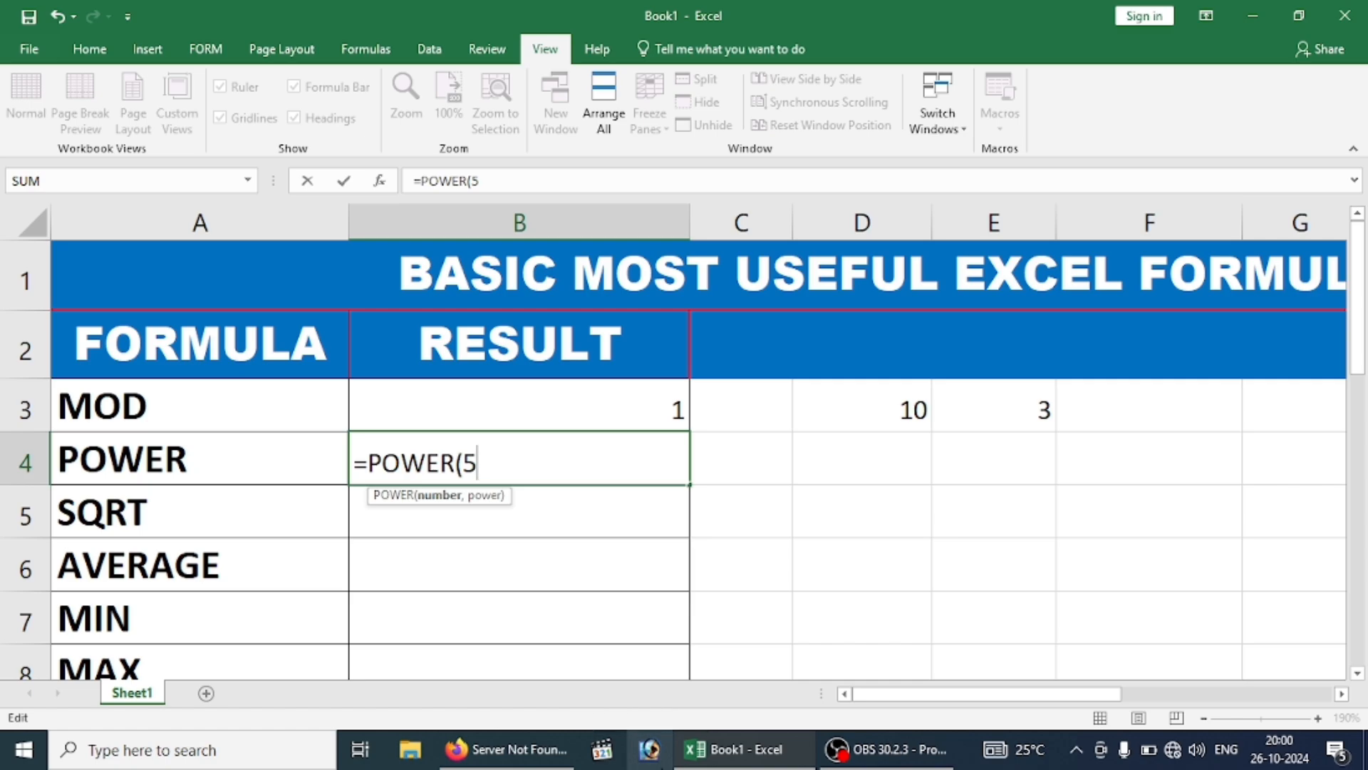
type(",2")
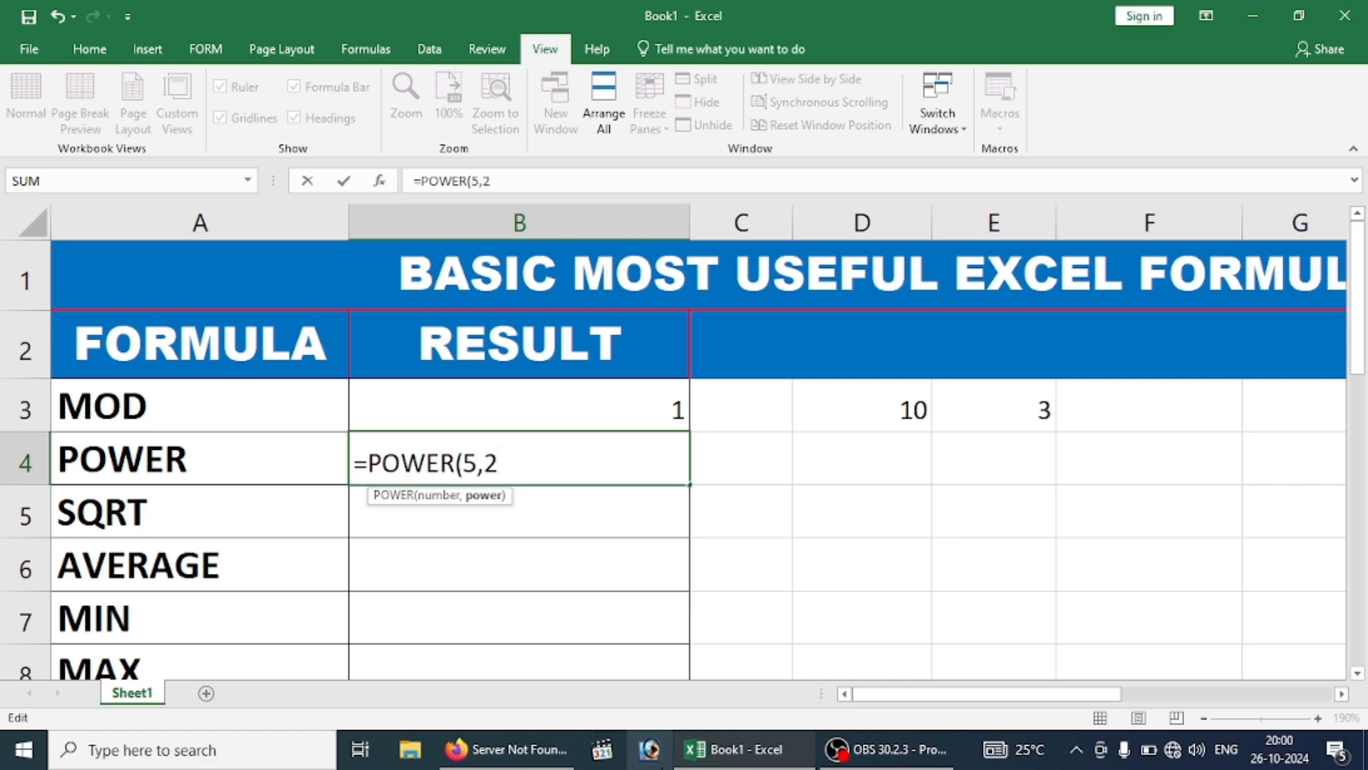
key("Return")
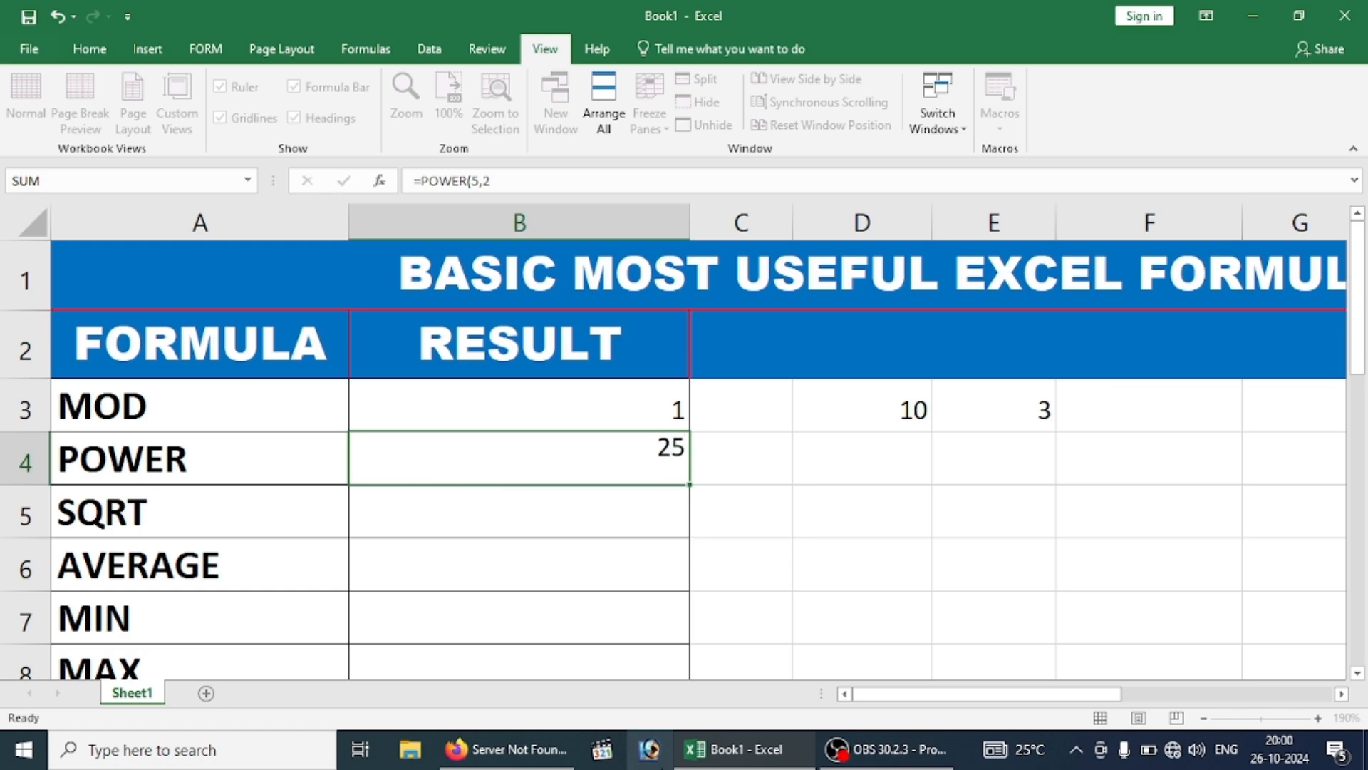
left_click(608, 460)
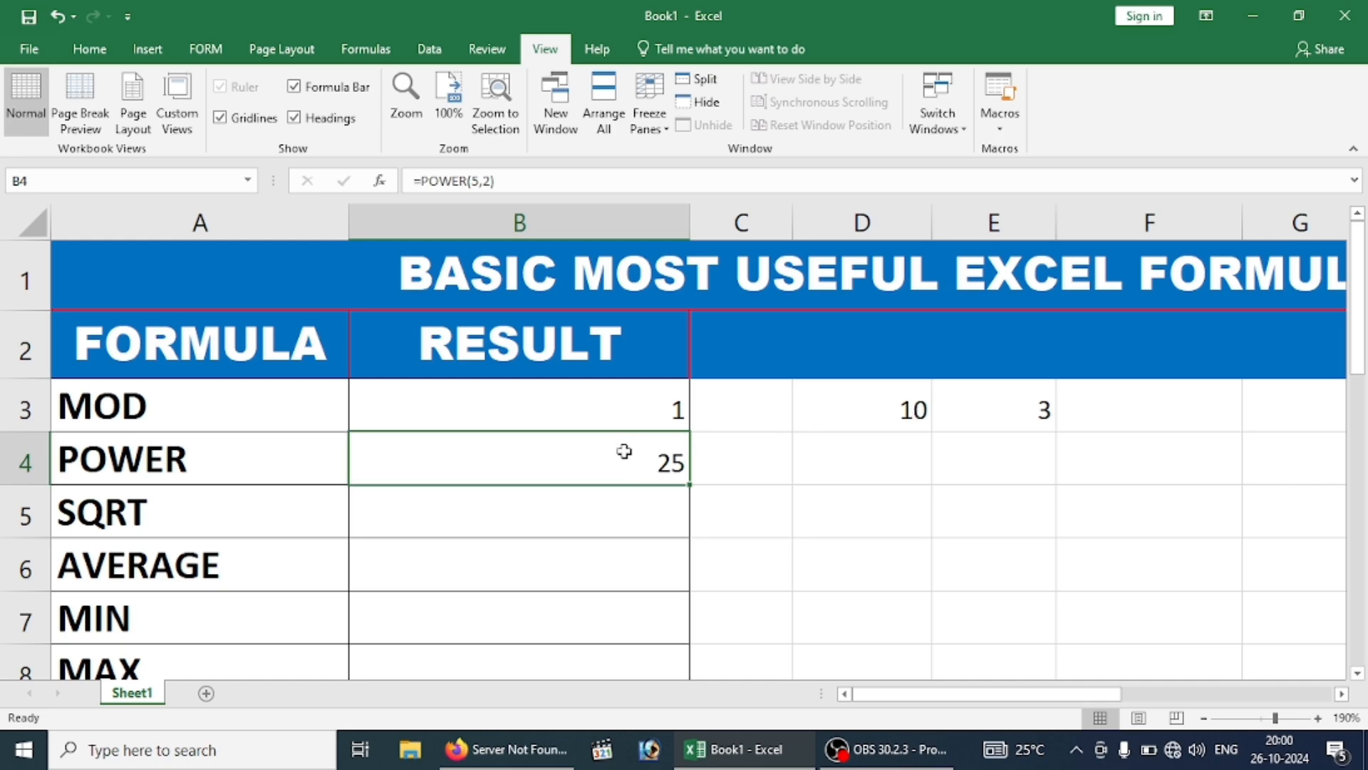
Undo the last formula change in B4 and select the input values in D3:E3.
key("ctrl+z")
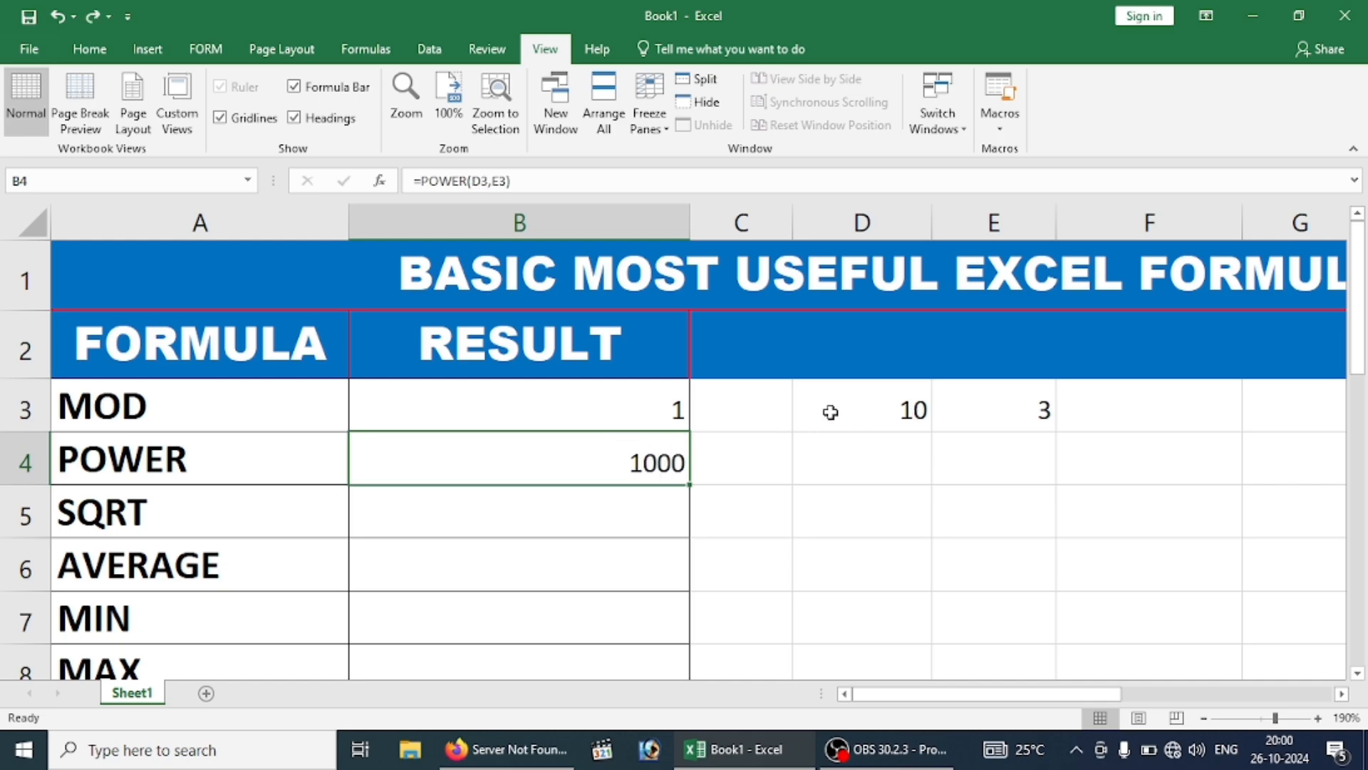
left_click_drag(831, 412, 972, 410)
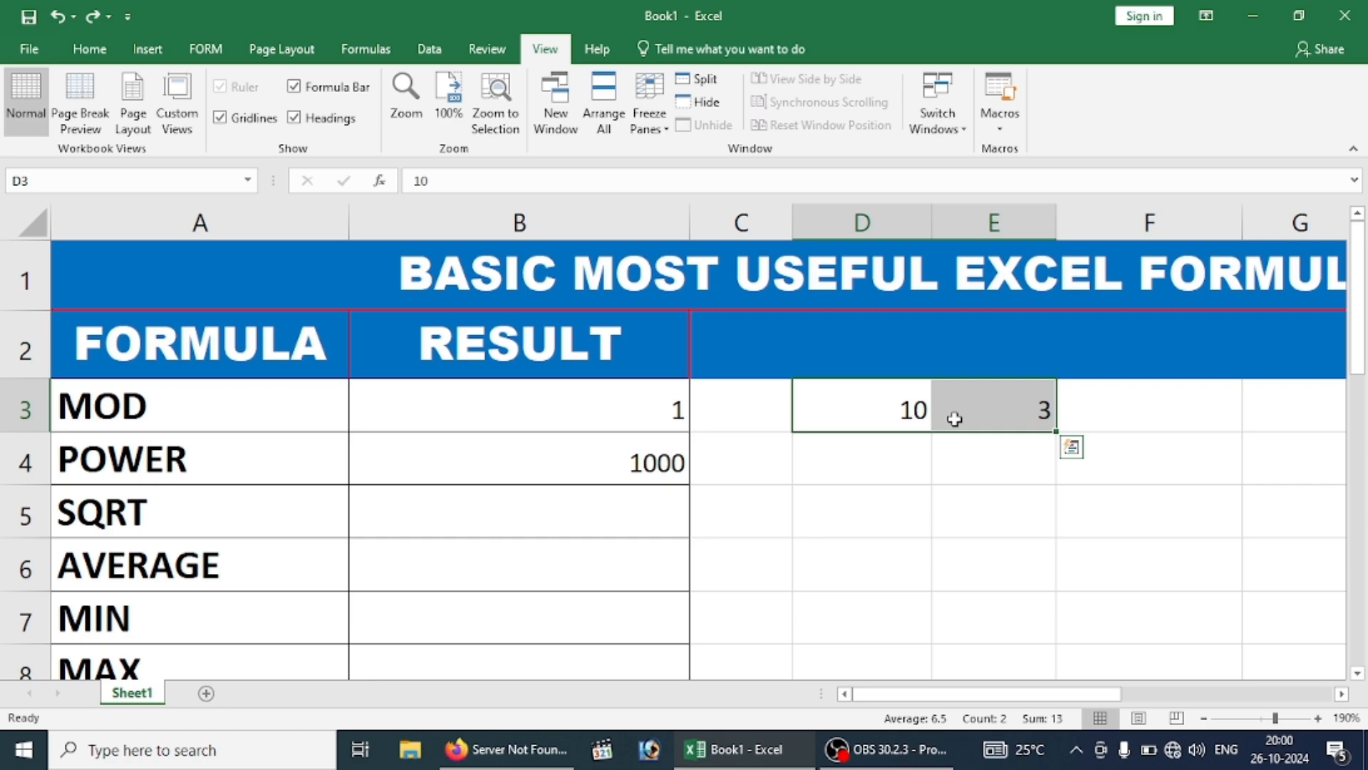
Calculate the square root of the constant 100 in cell B5 with a SQRT formula.
left_click(586, 528)
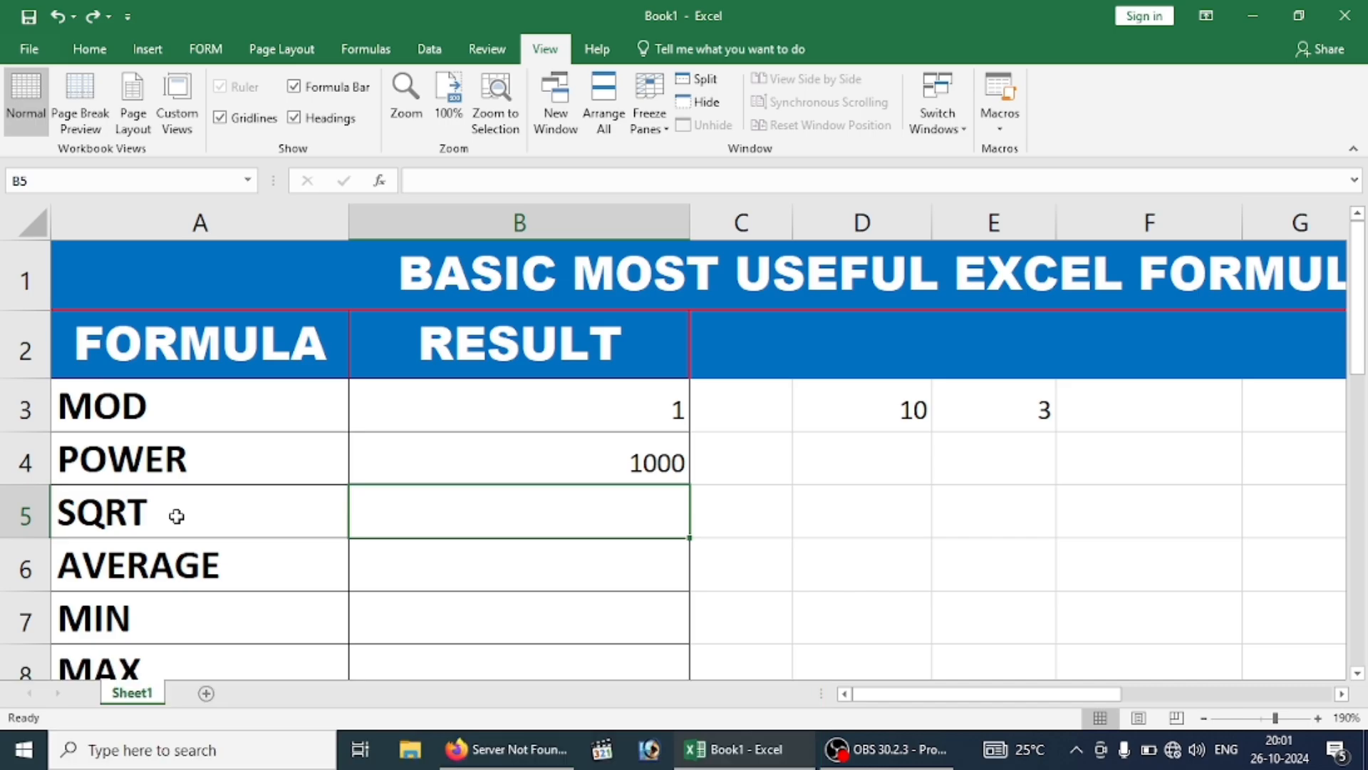
type("=")
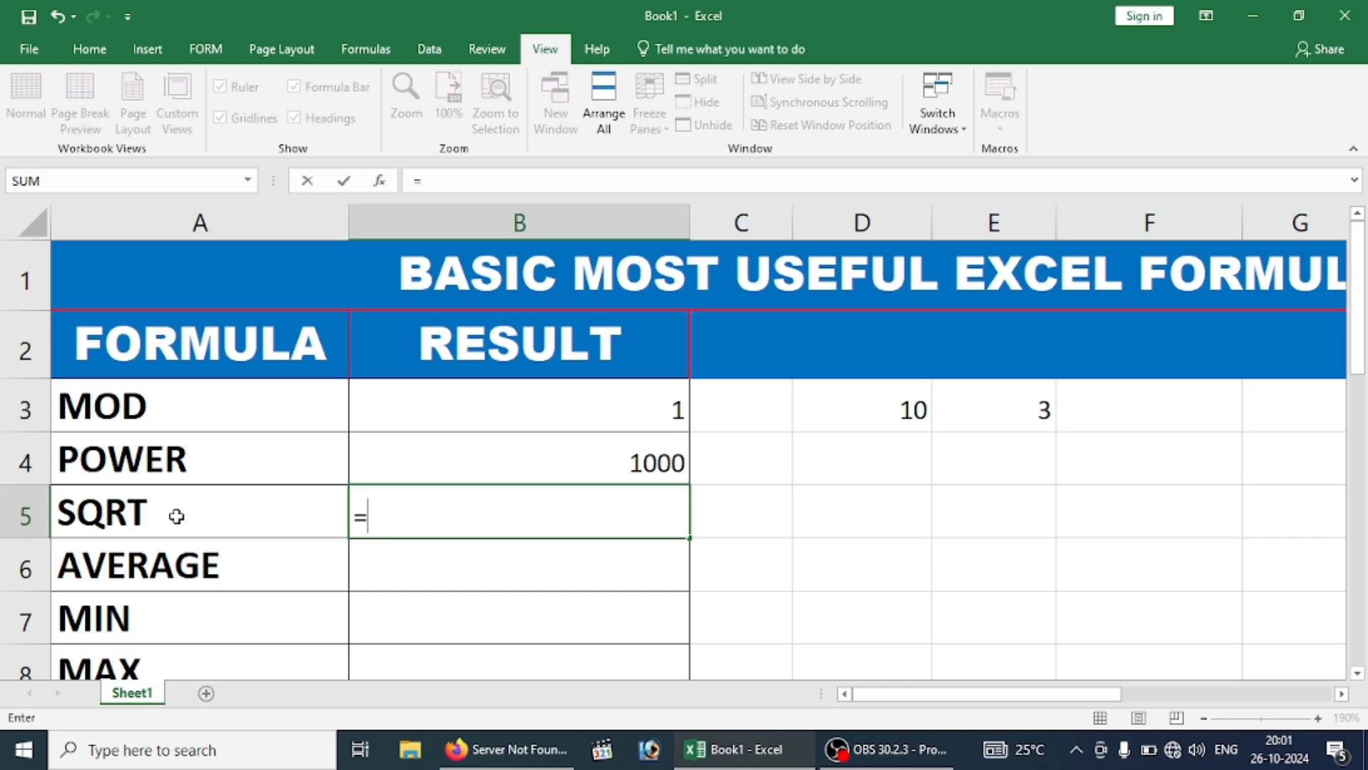
type("SQRT")
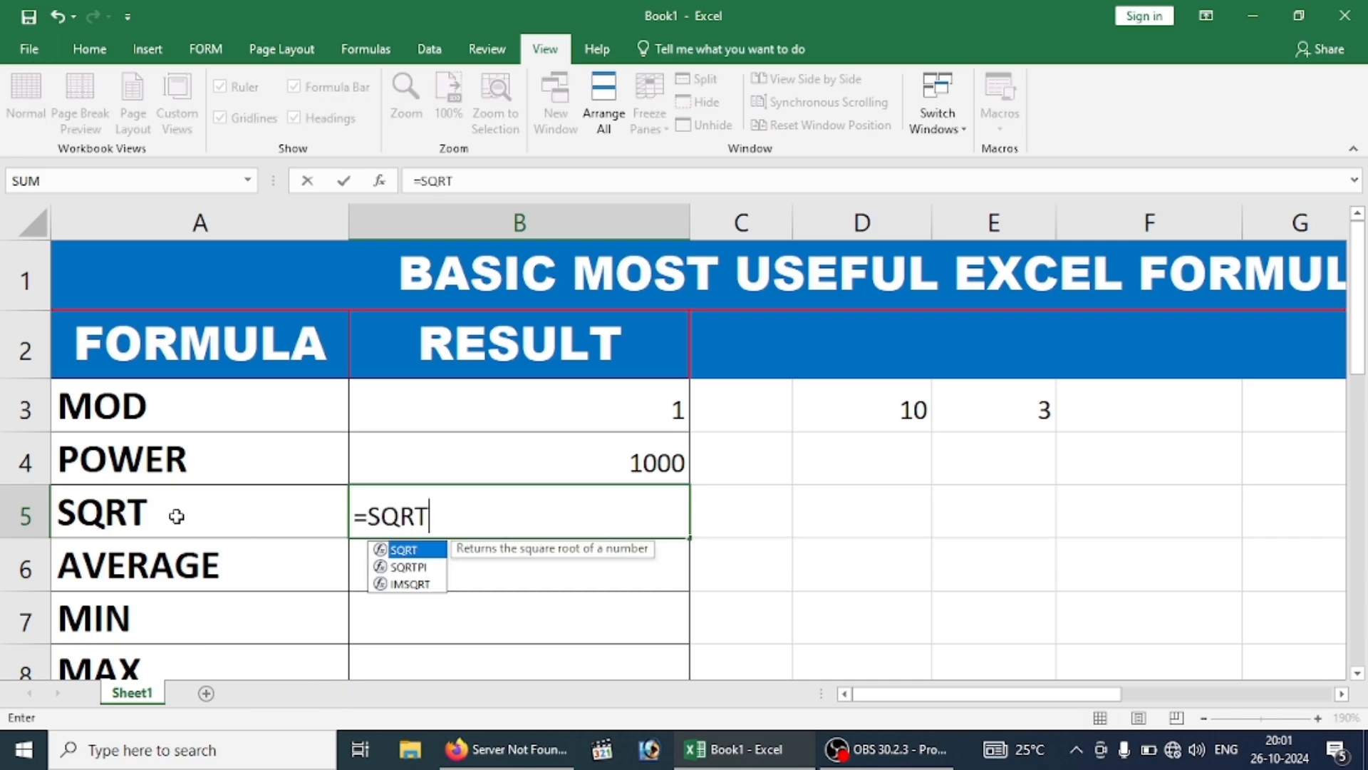
type("(")
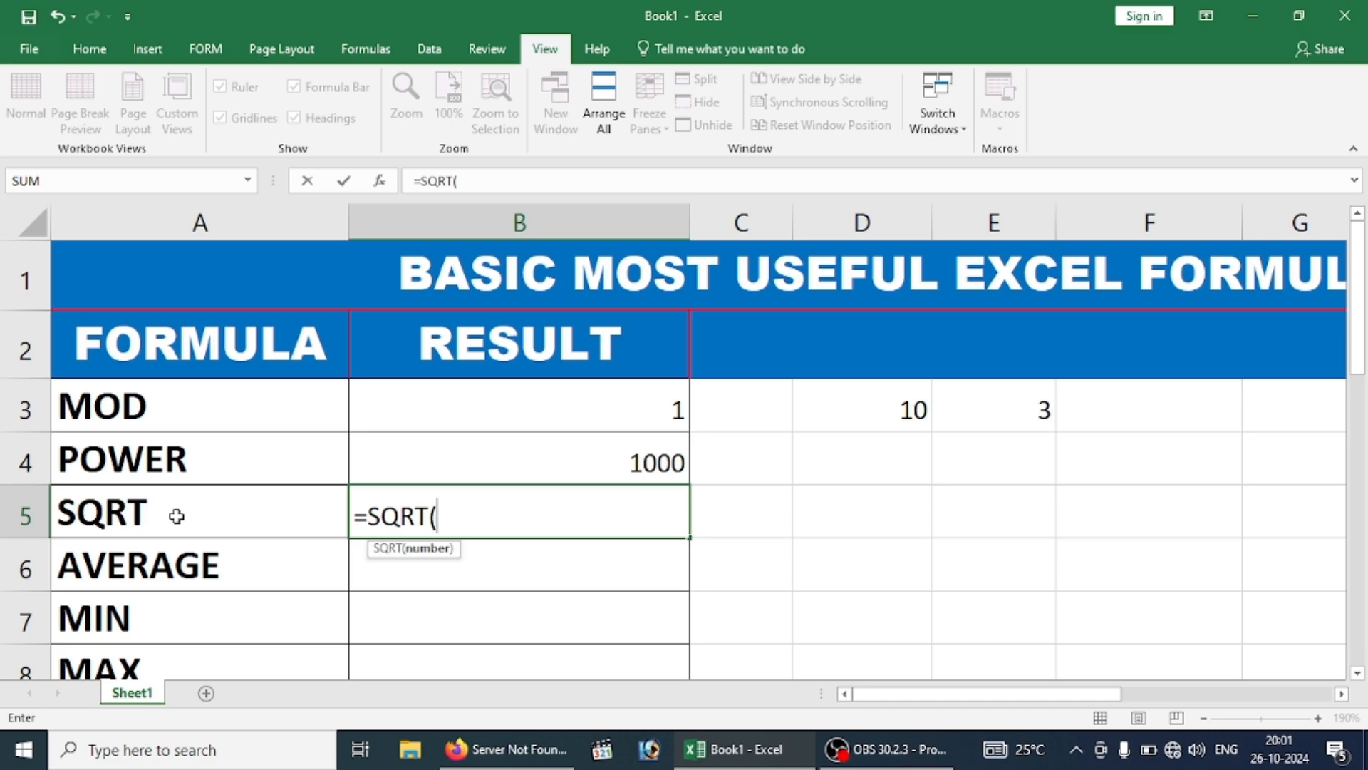
type("100")
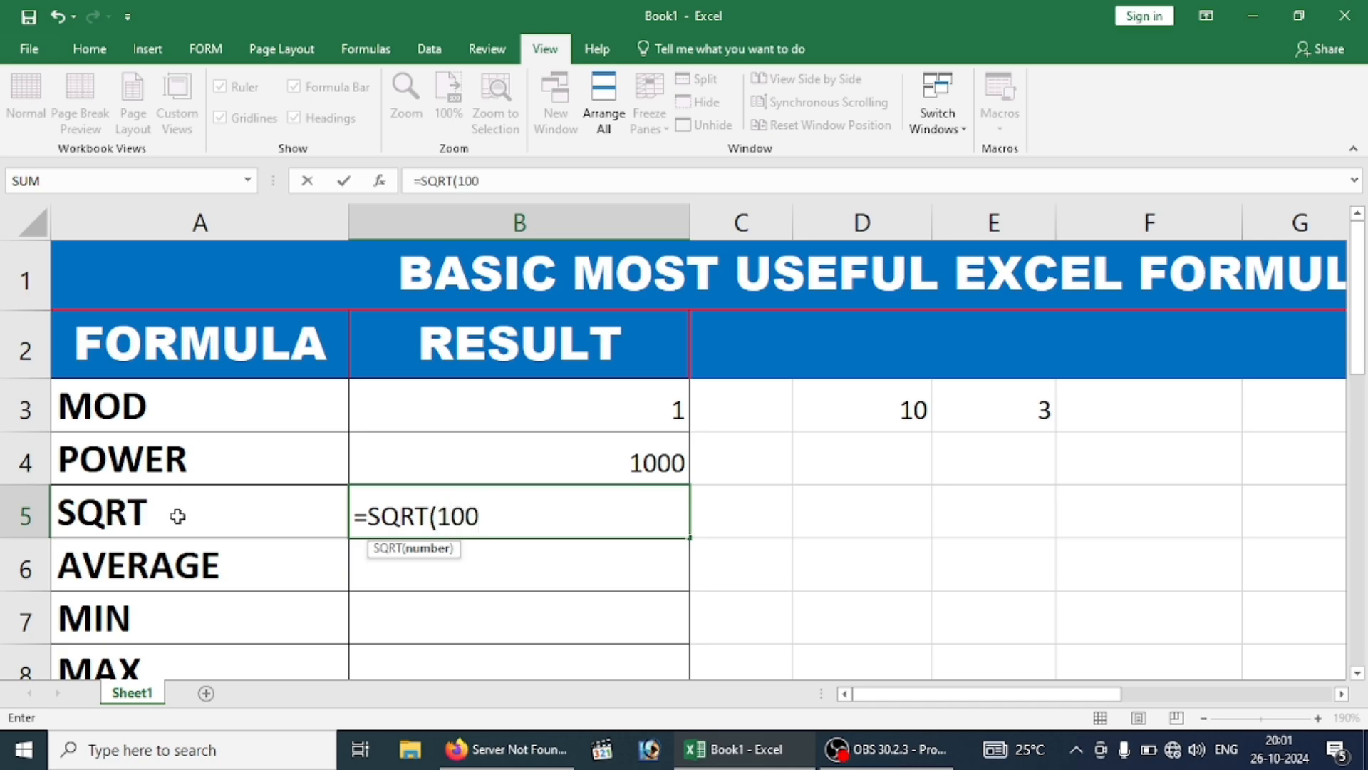
key("Return")
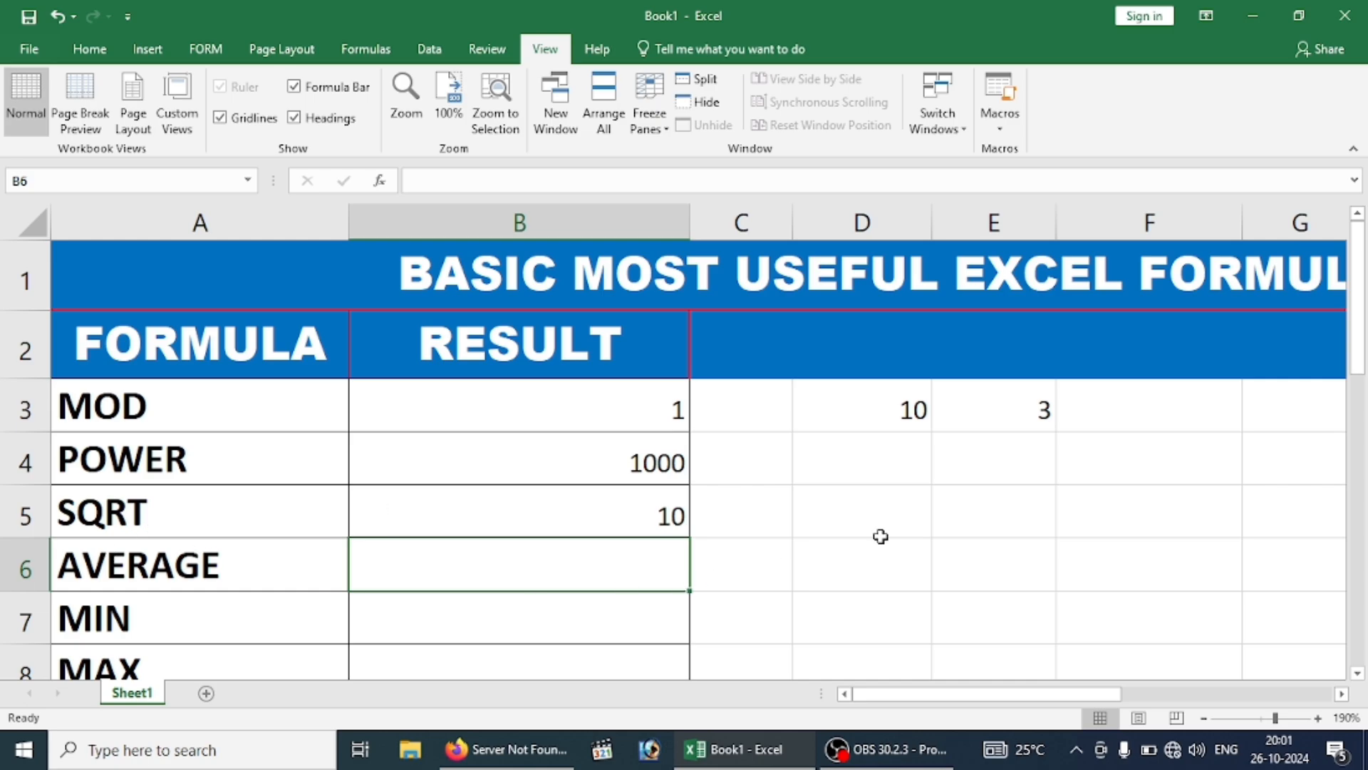
Enter 144 in cell E5 as a sample value for the square root.
left_click(950, 489)
type("144")
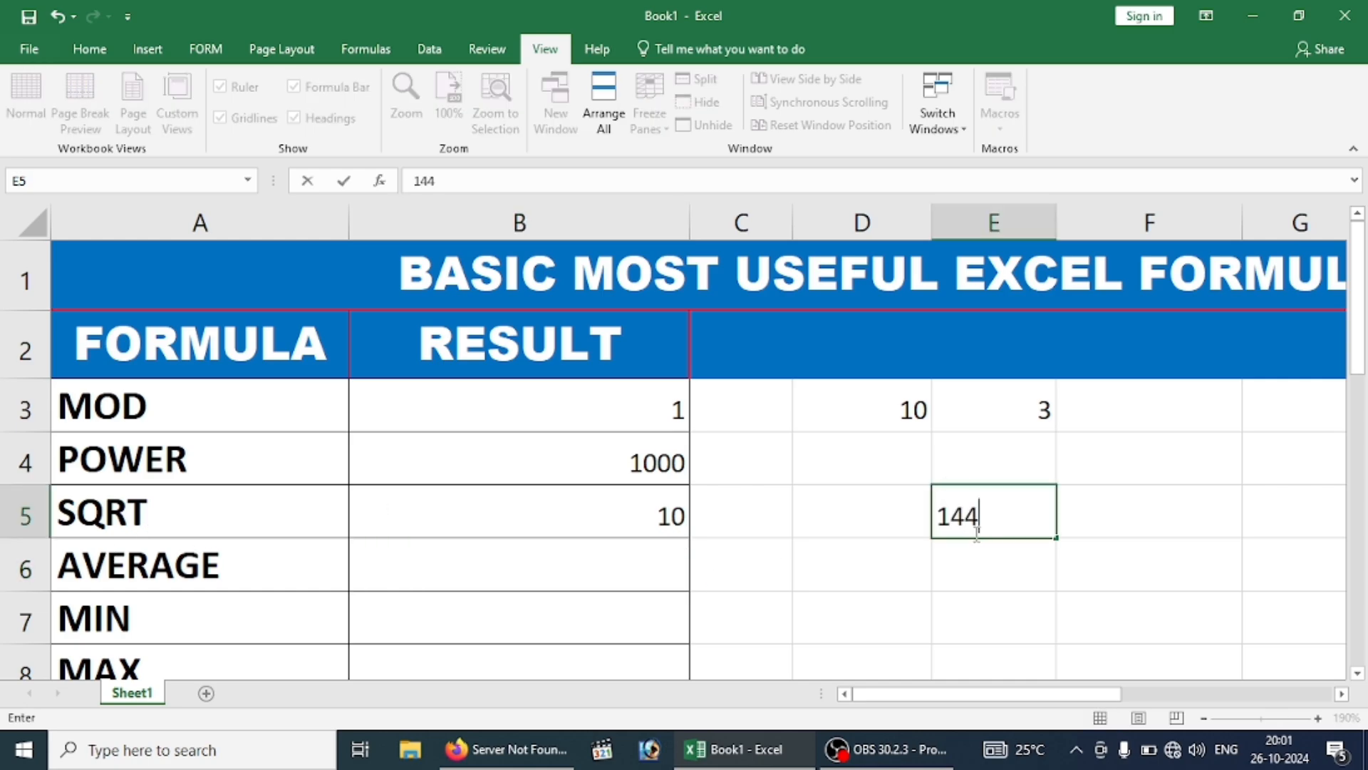
key("Return")
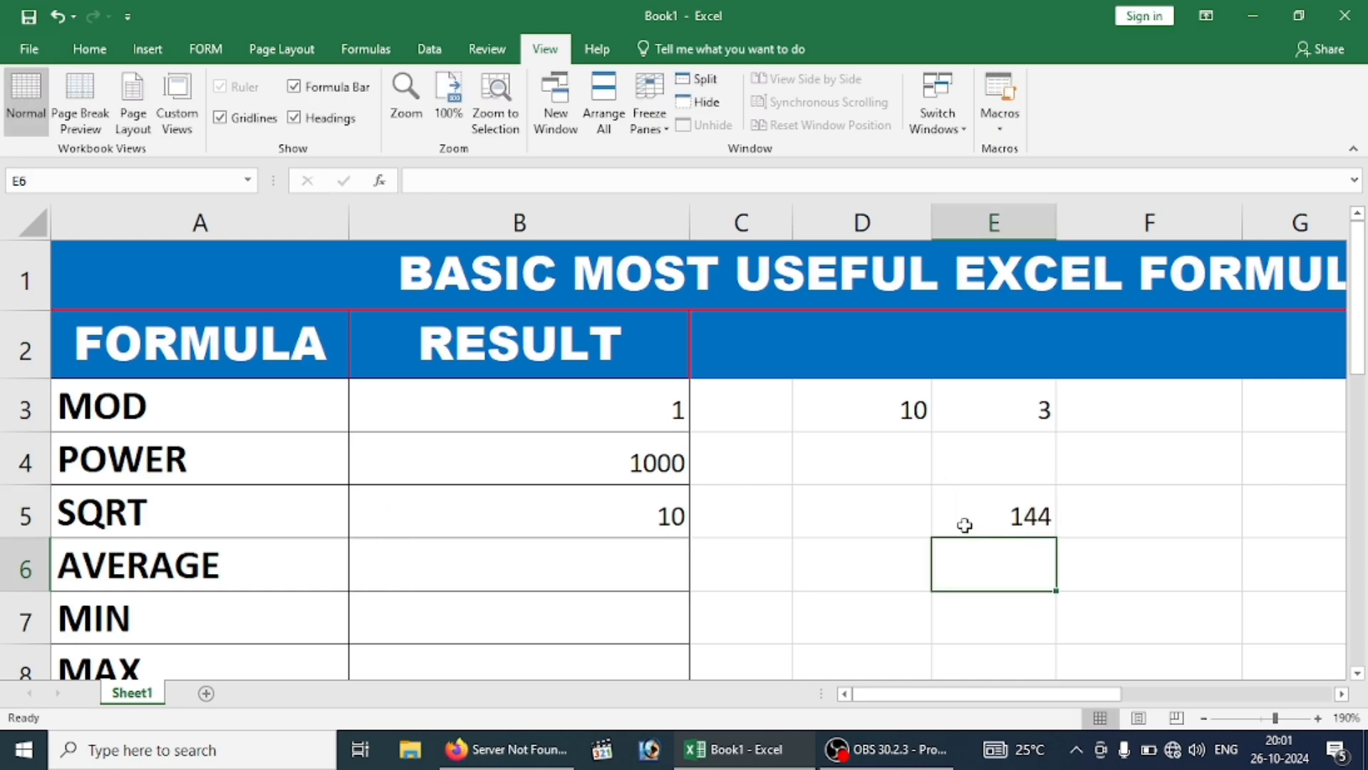
Replace the formula in cell B5 with =SQRT(E5) so it takes the square root of the sample value.
left_click(613, 516)
double_click(613, 517)
key("BackSpace")
key("BackSpace")
key("BackSpace")
key("BackSpace")
key("BackSpace")
key("BackSpace")
key("BackSpace")
key("BackSpace")
key("BackSpace")
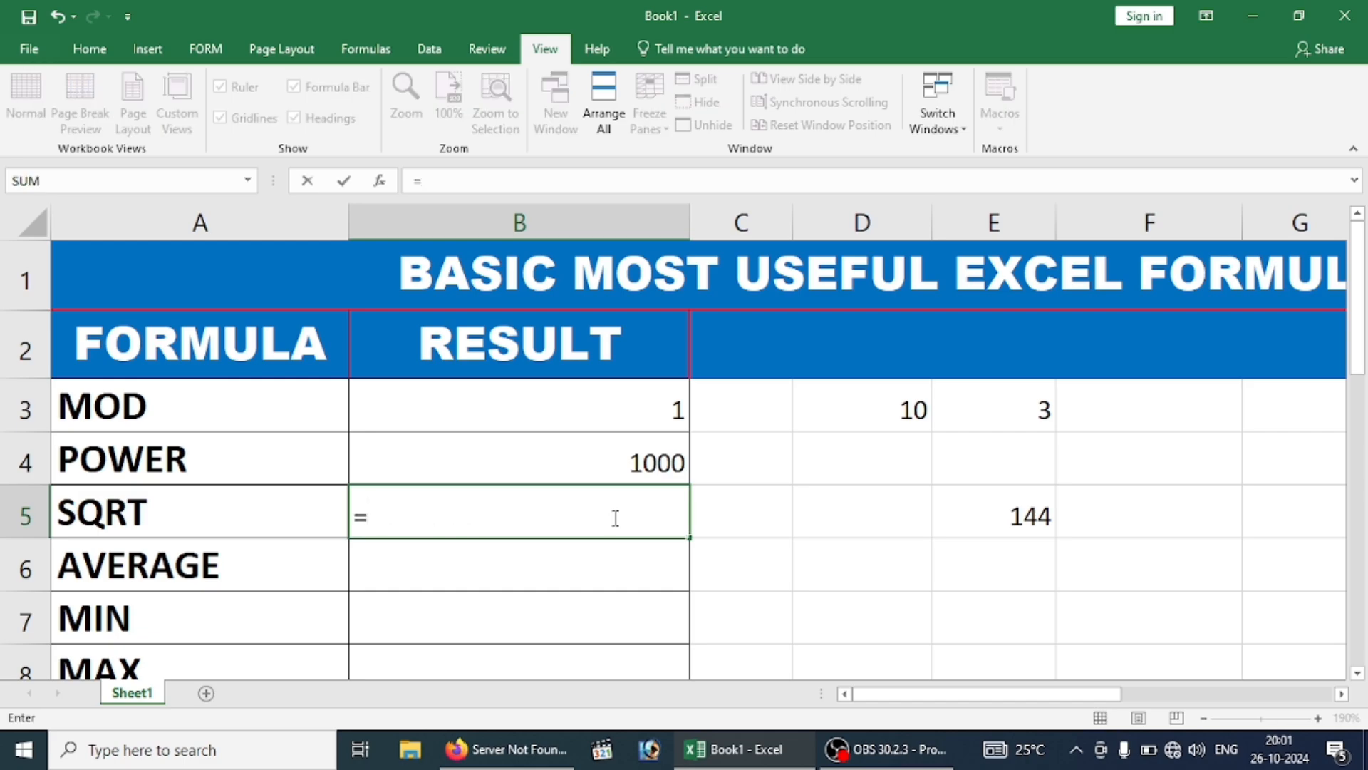
type("SQE")
key("BackSpace")
key("Tab")
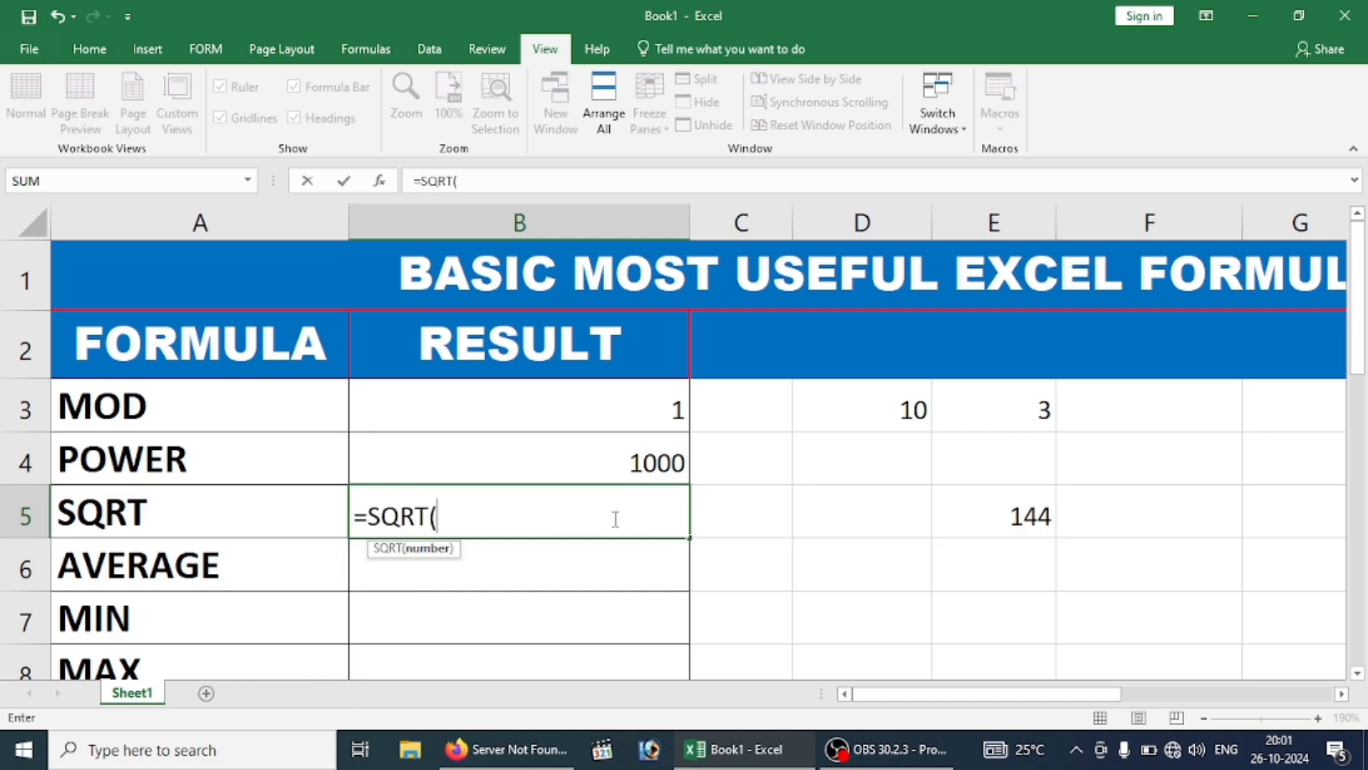
left_click(1033, 525)
key("Return")
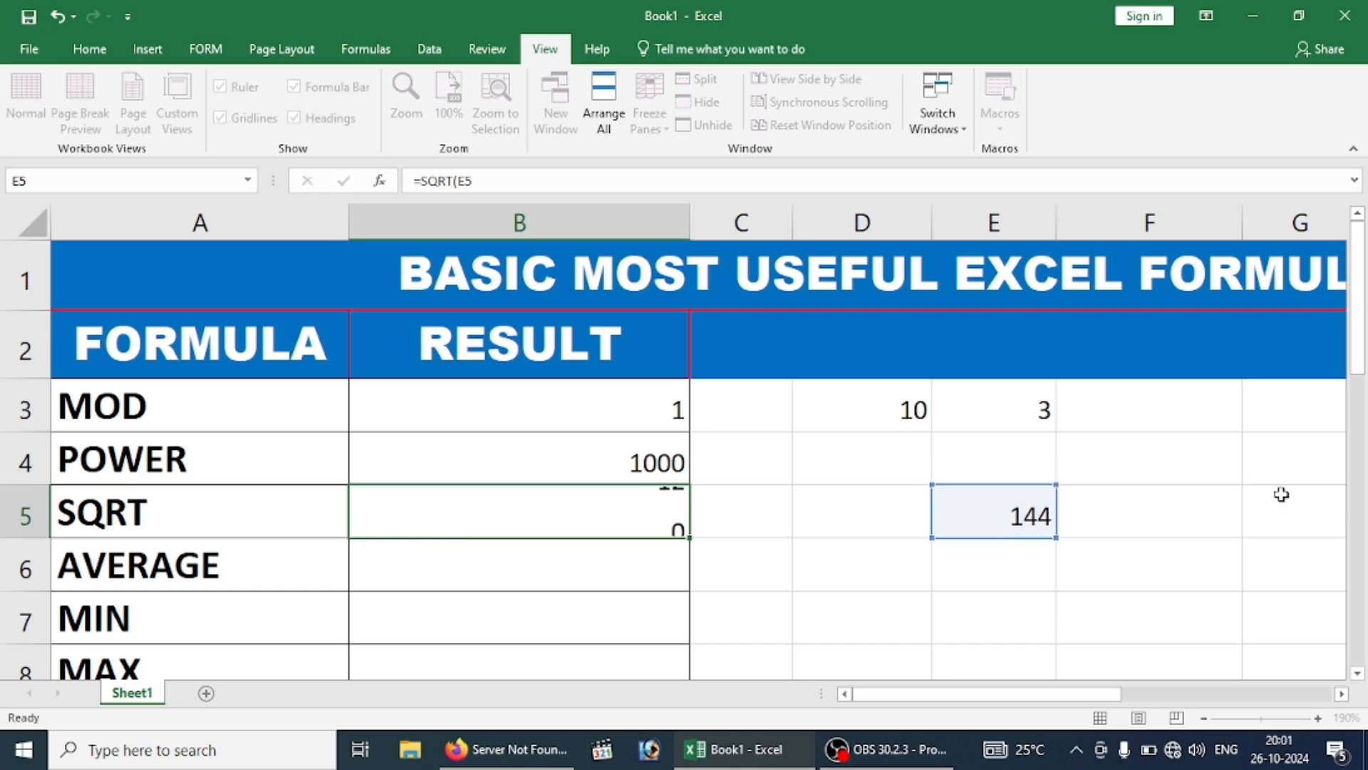
left_click(575, 526)
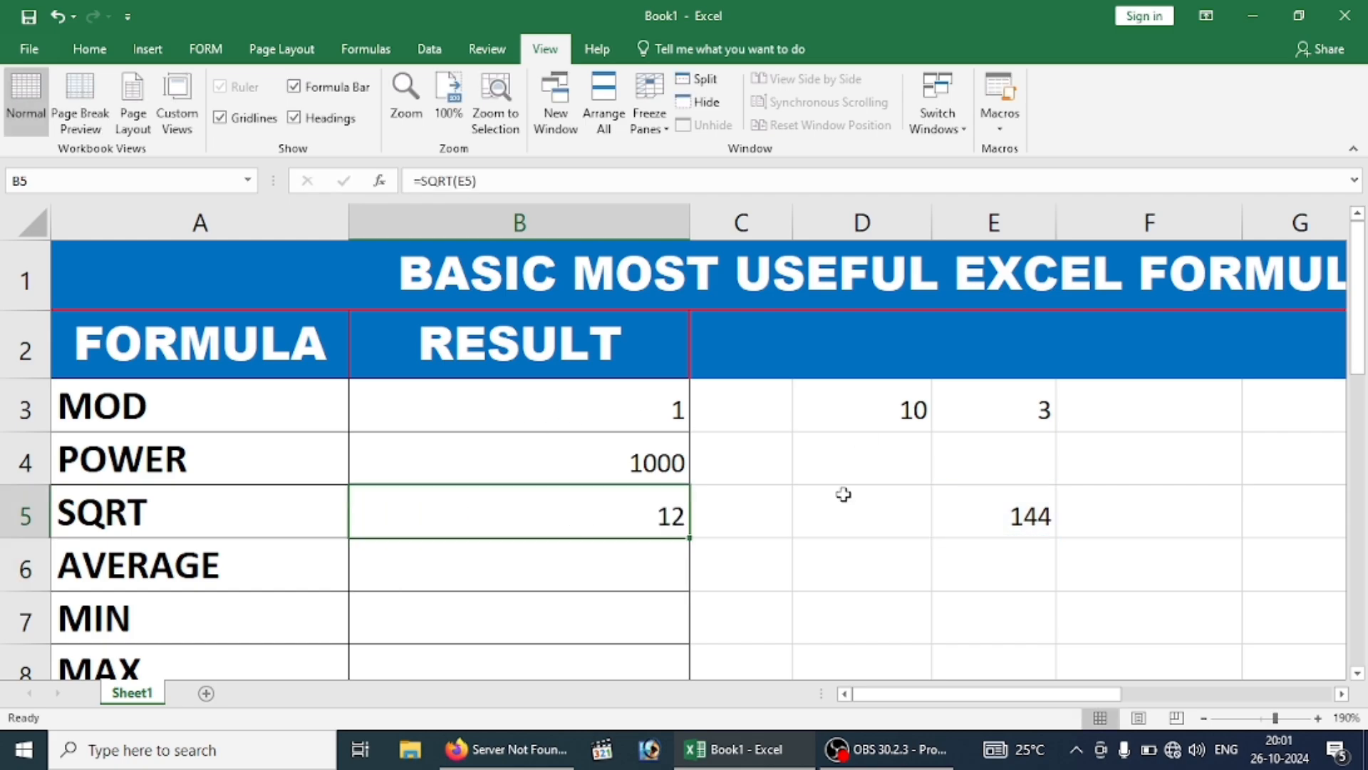
Change the sample value in cell E5 to 150 and check the SQRT result in B5.
left_click(1034, 502)
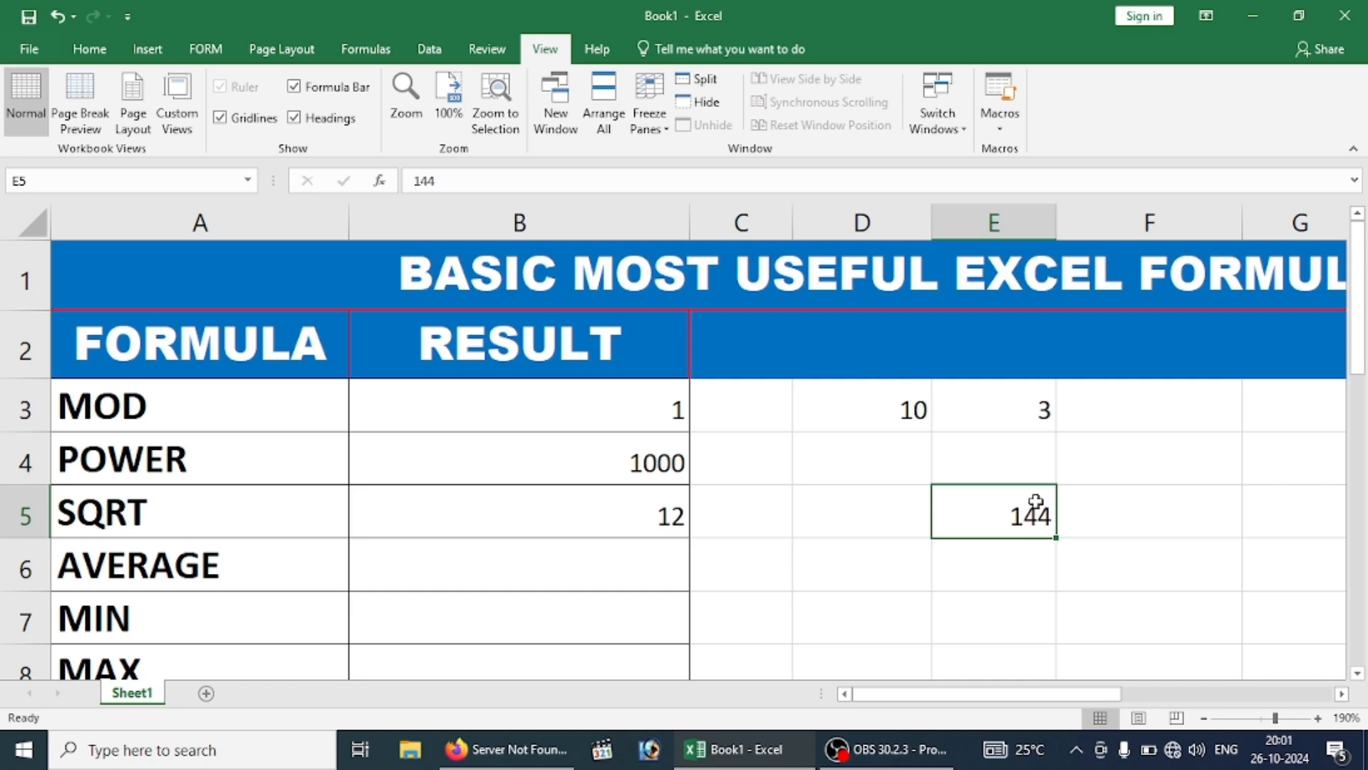
type("150")
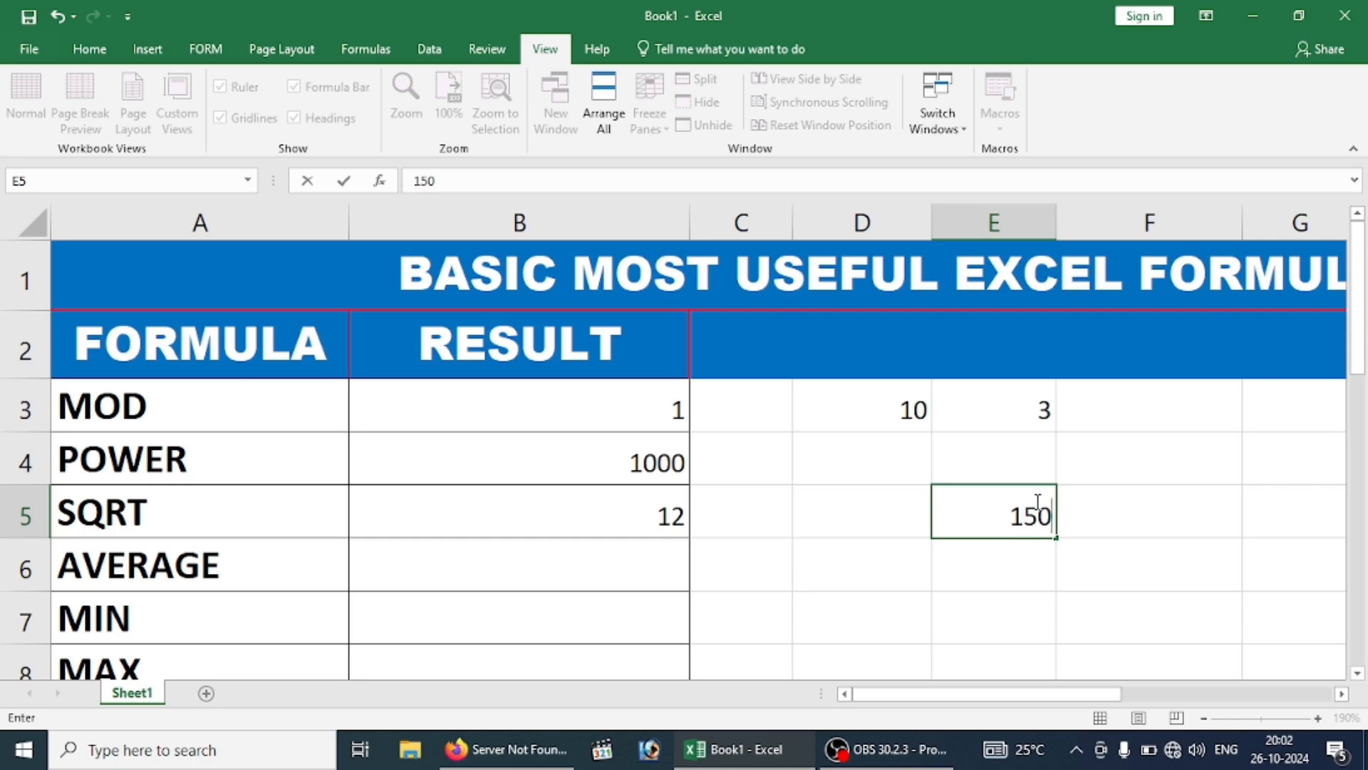
key("Return")
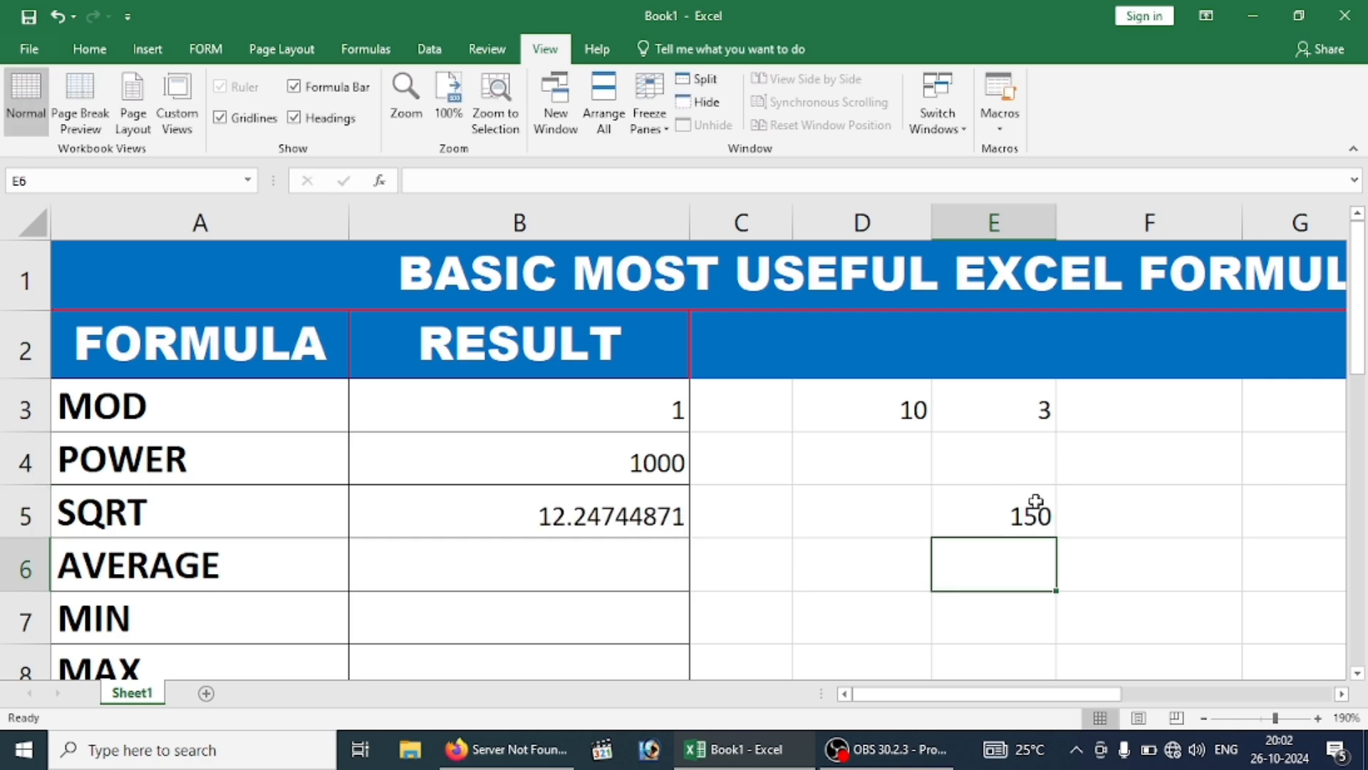
left_click(599, 505)
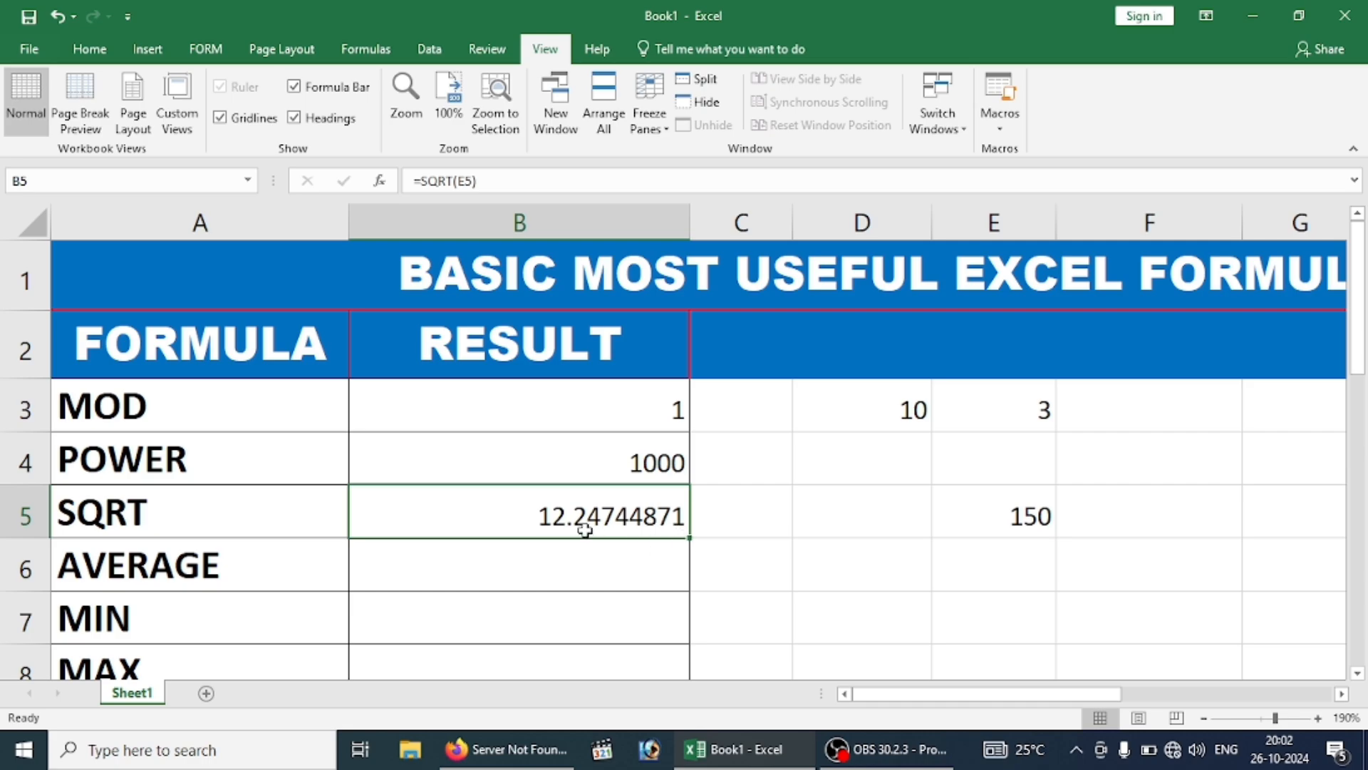
Format the whole RESULT column B as Number with 2 decimal places.
left_click(655, 220)
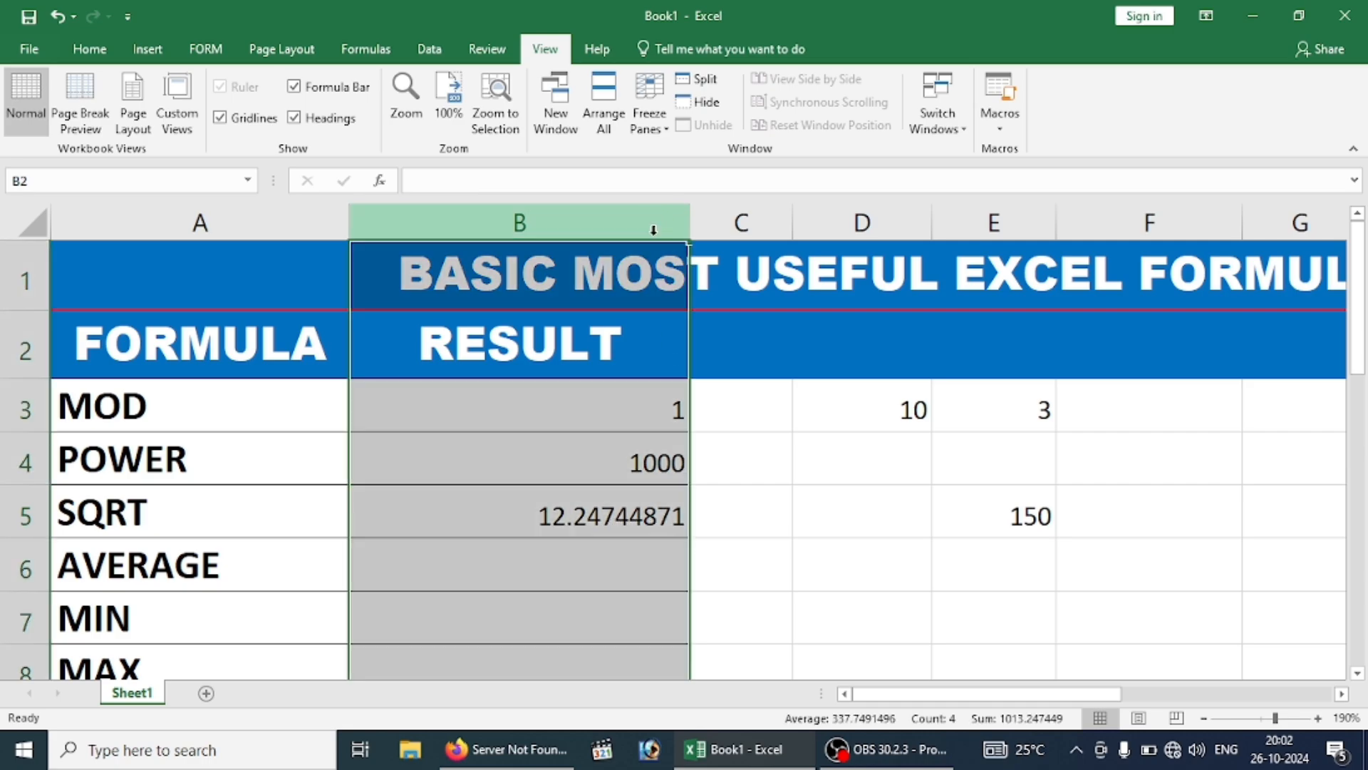
left_click(801, 595)
left_click(604, 218)
left_click(89, 49)
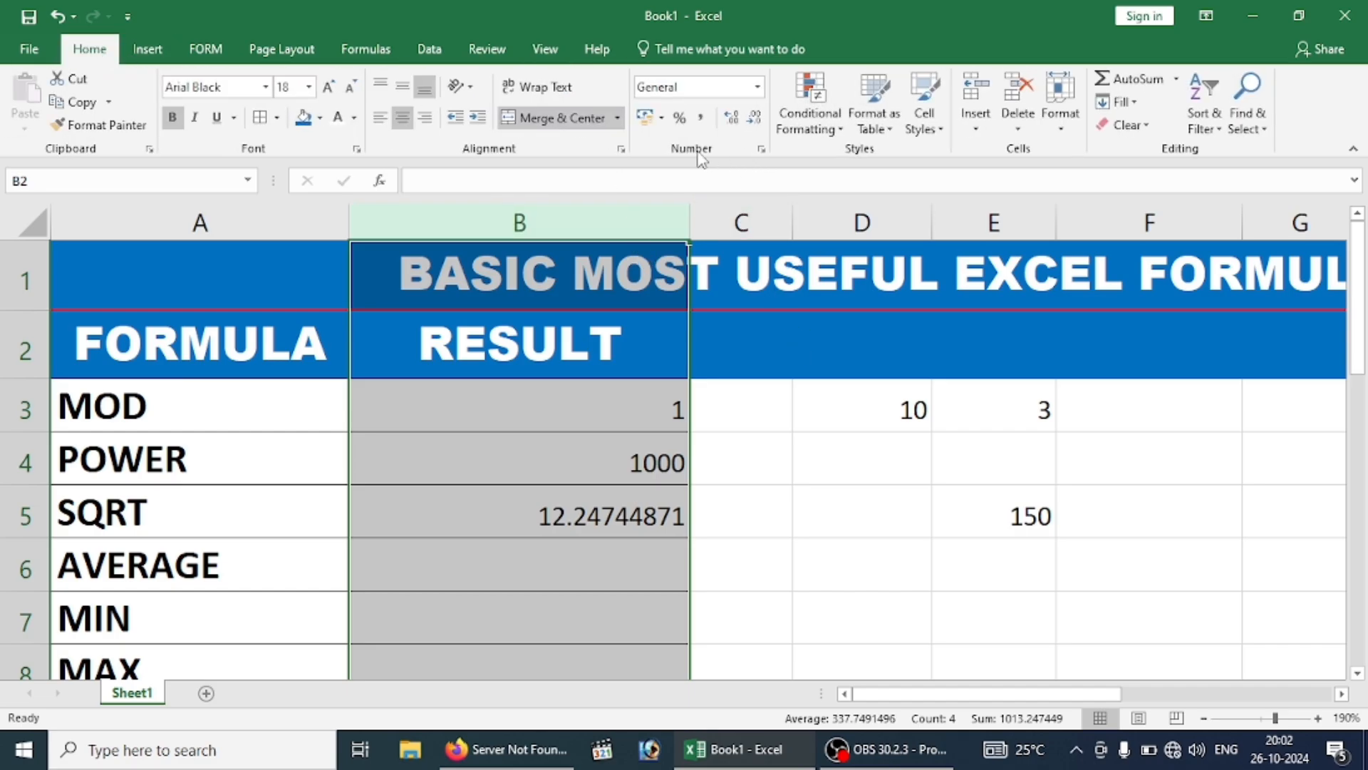
left_click(762, 150)
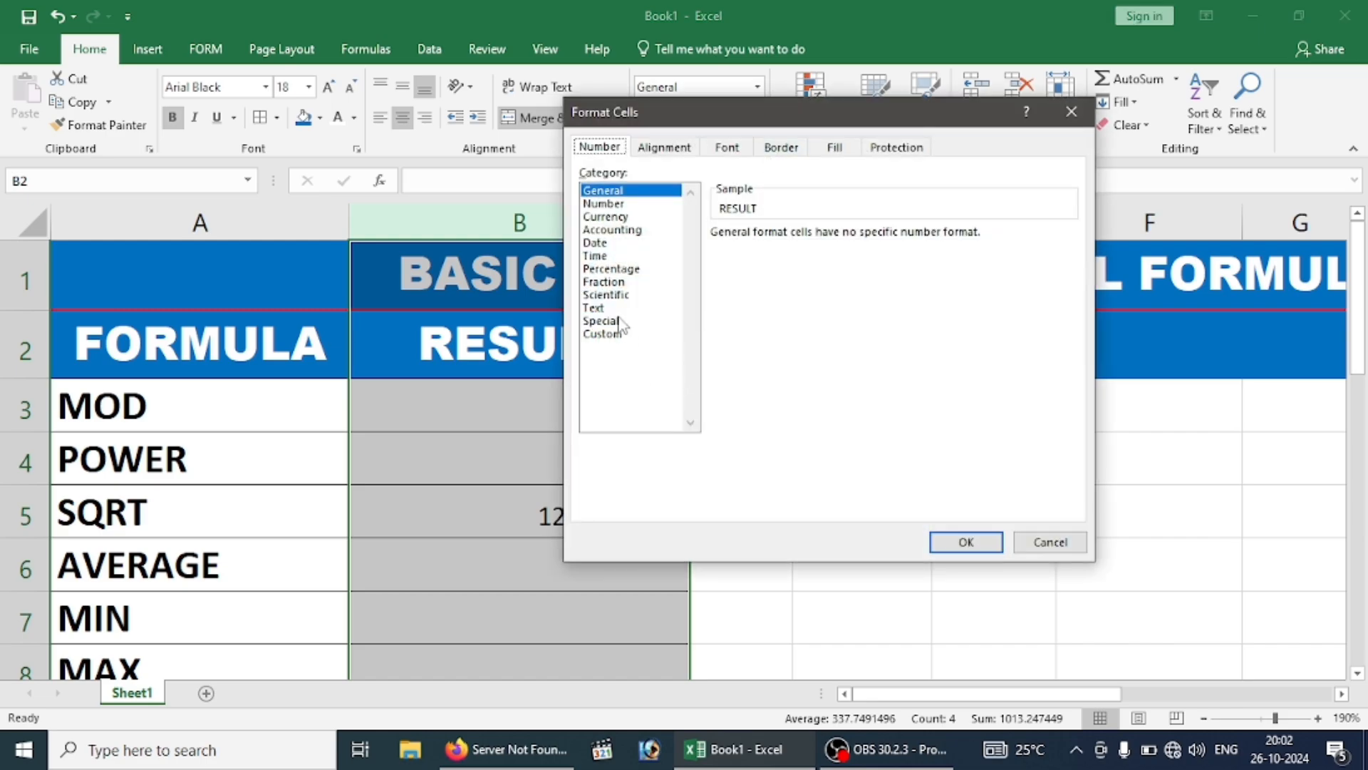
left_click(605, 204)
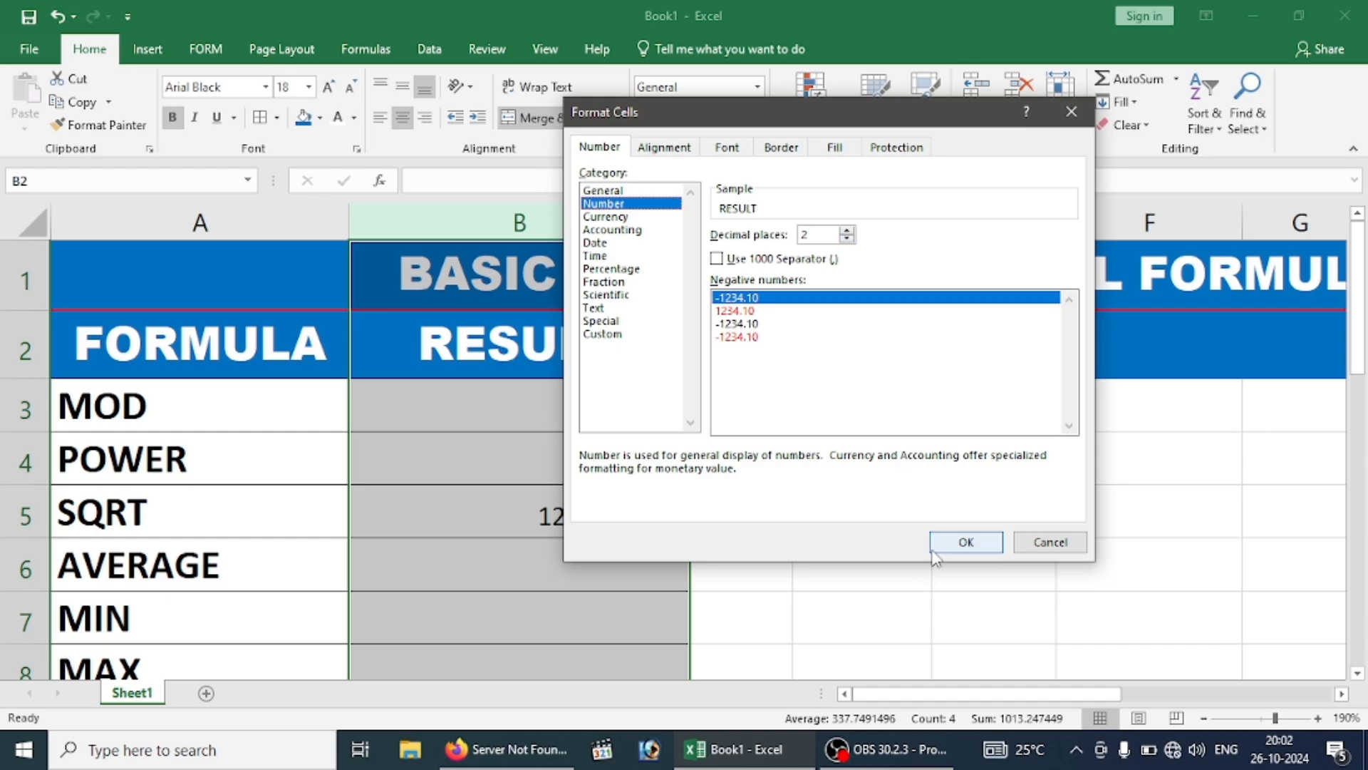
left_click(967, 541)
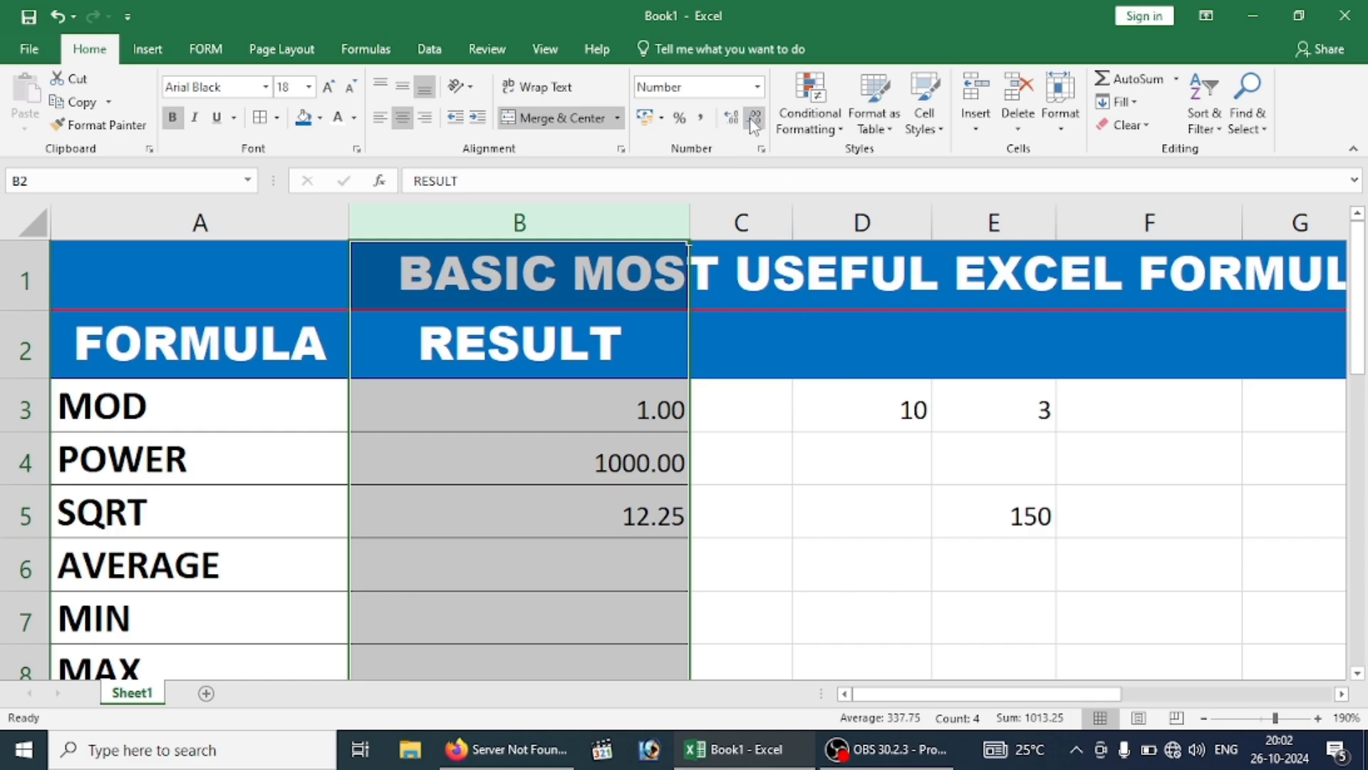
Reduce the decimals shown in column B to none, and increase them to four places.
left_click(754, 118)
left_click(754, 119)
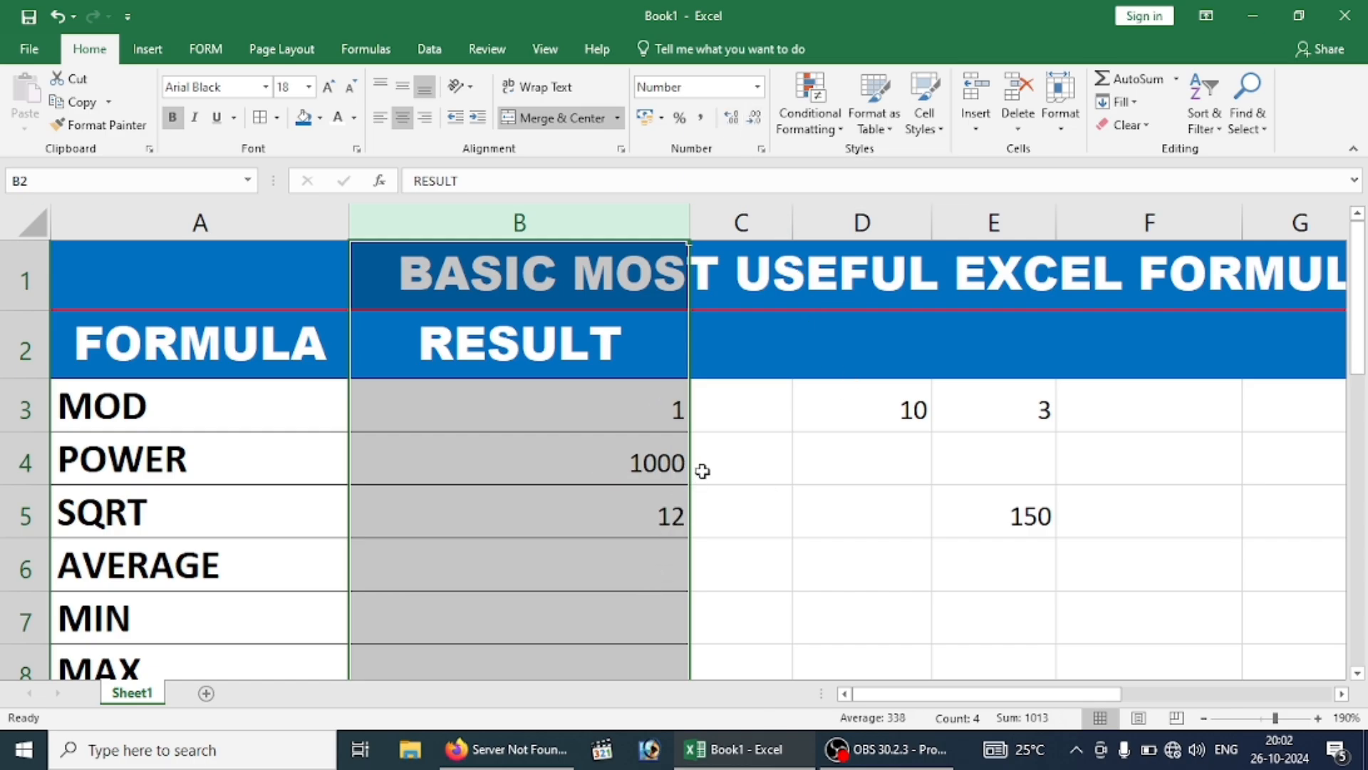
left_click(738, 117)
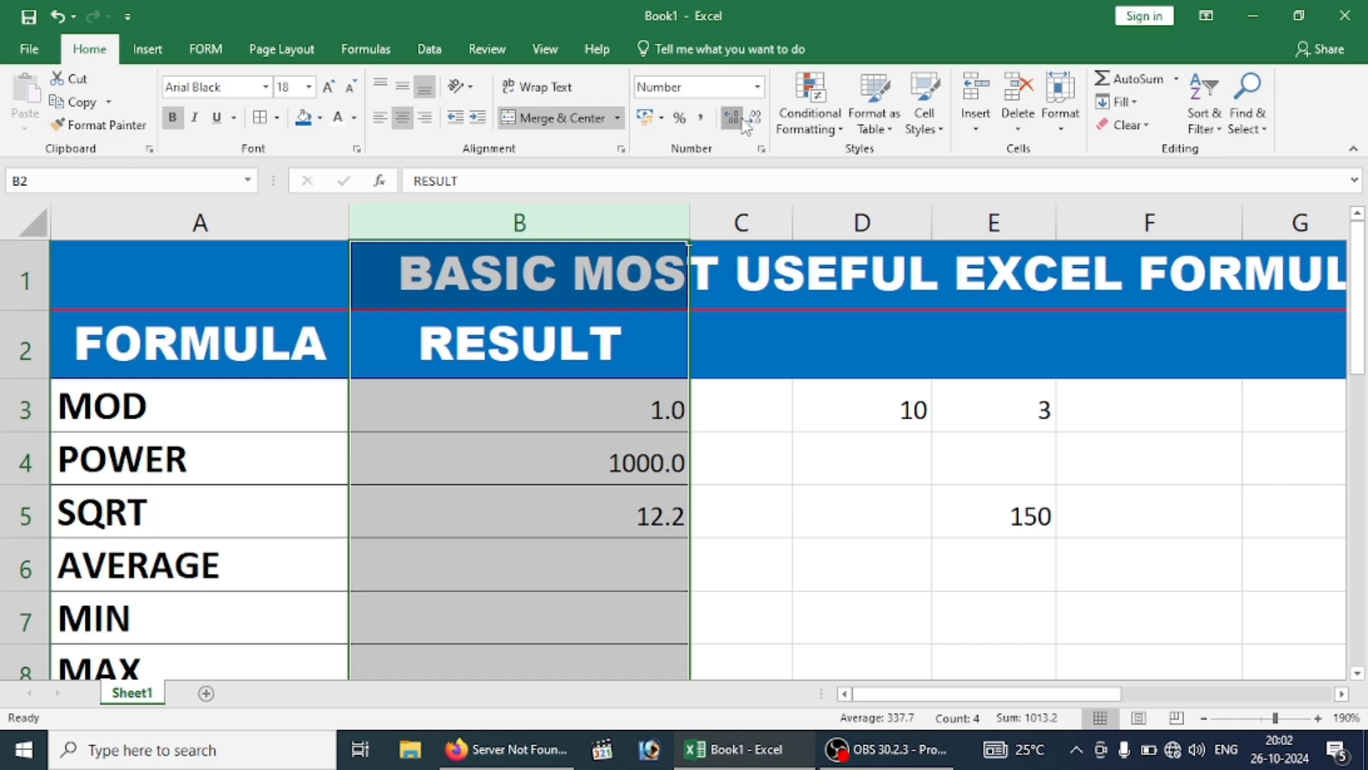
left_click(734, 118)
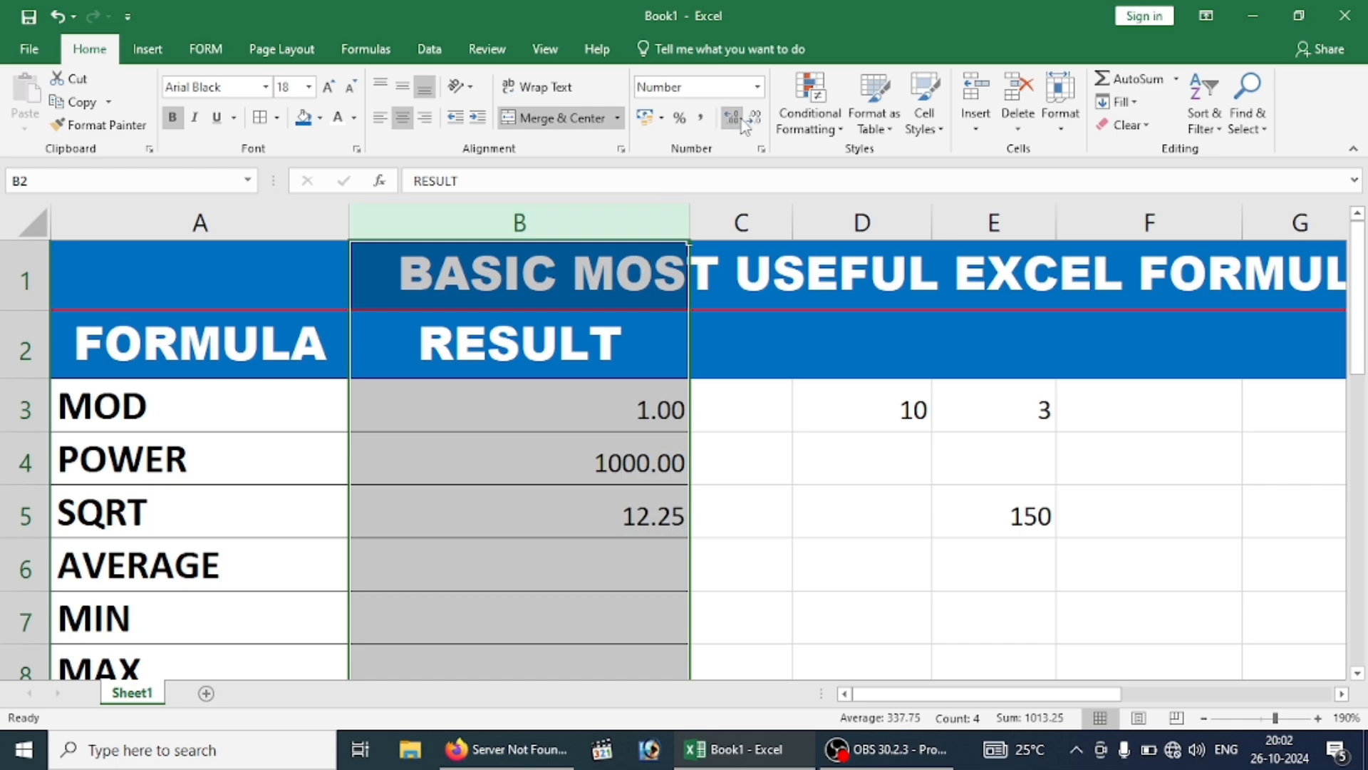
left_click(741, 118)
left_click(742, 119)
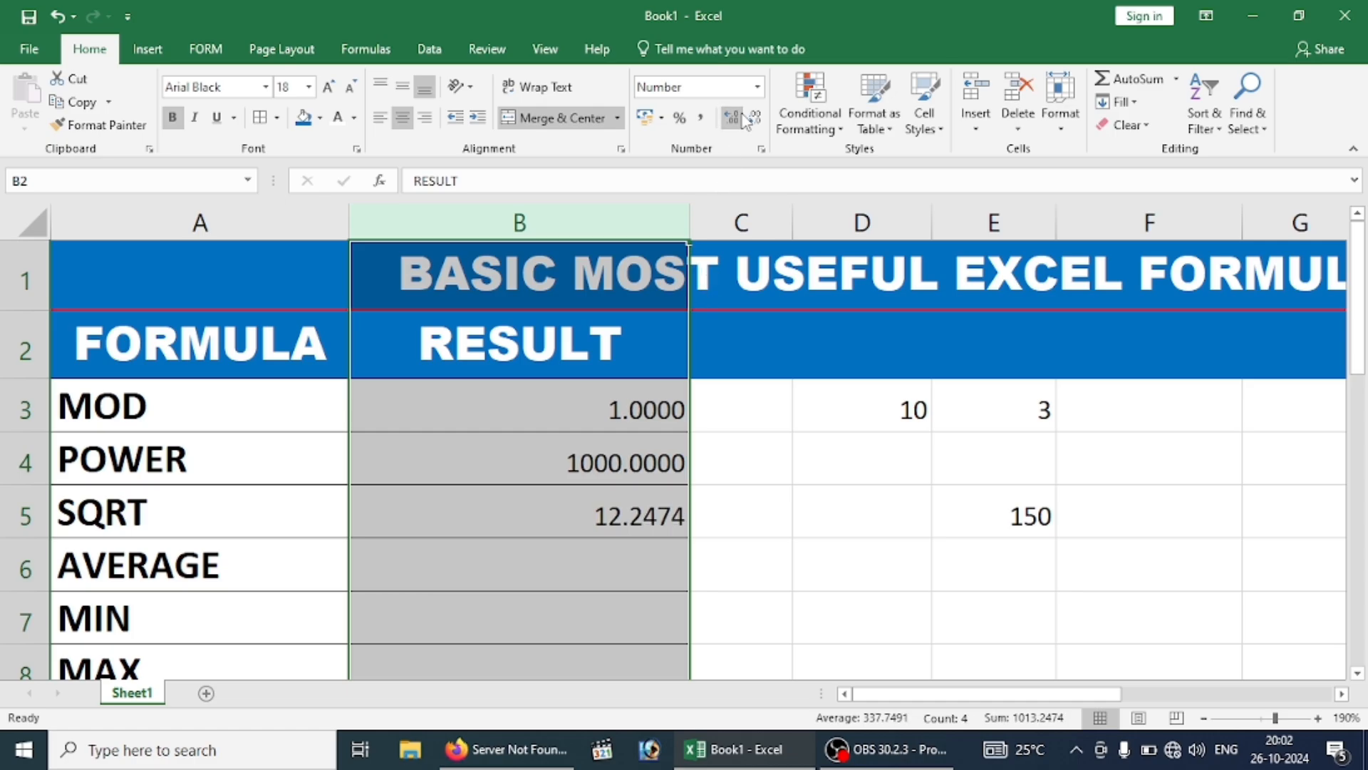
Undo the decimal and number format changes in column B back to General format, and select cell B6.
key("ctrl+z")
key("ctrl+z")
key("ctrl+z")
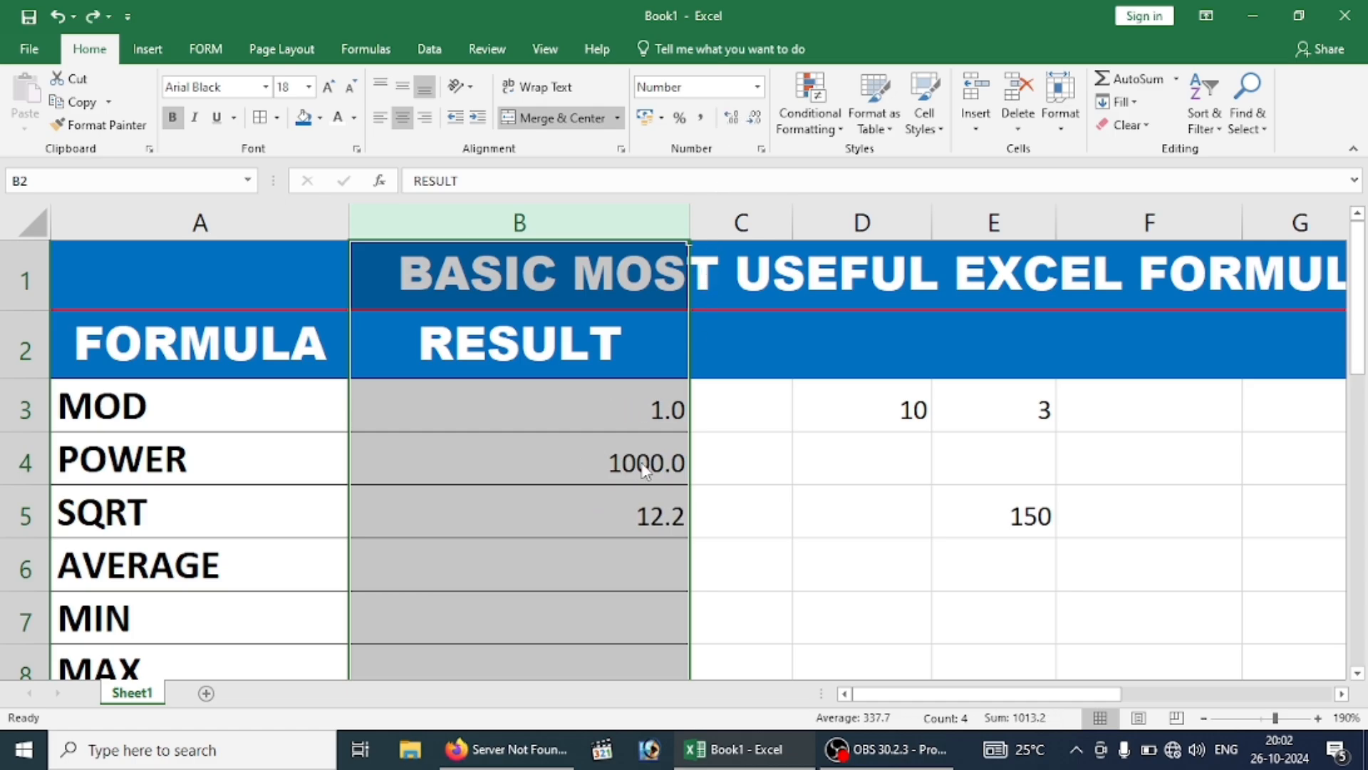
key("ctrl+z")
key("ctrl+z")
left_click(699, 449)
key("ctrl+y")
key("ctrl+z")
key("ctrl+z")
left_click(597, 566)
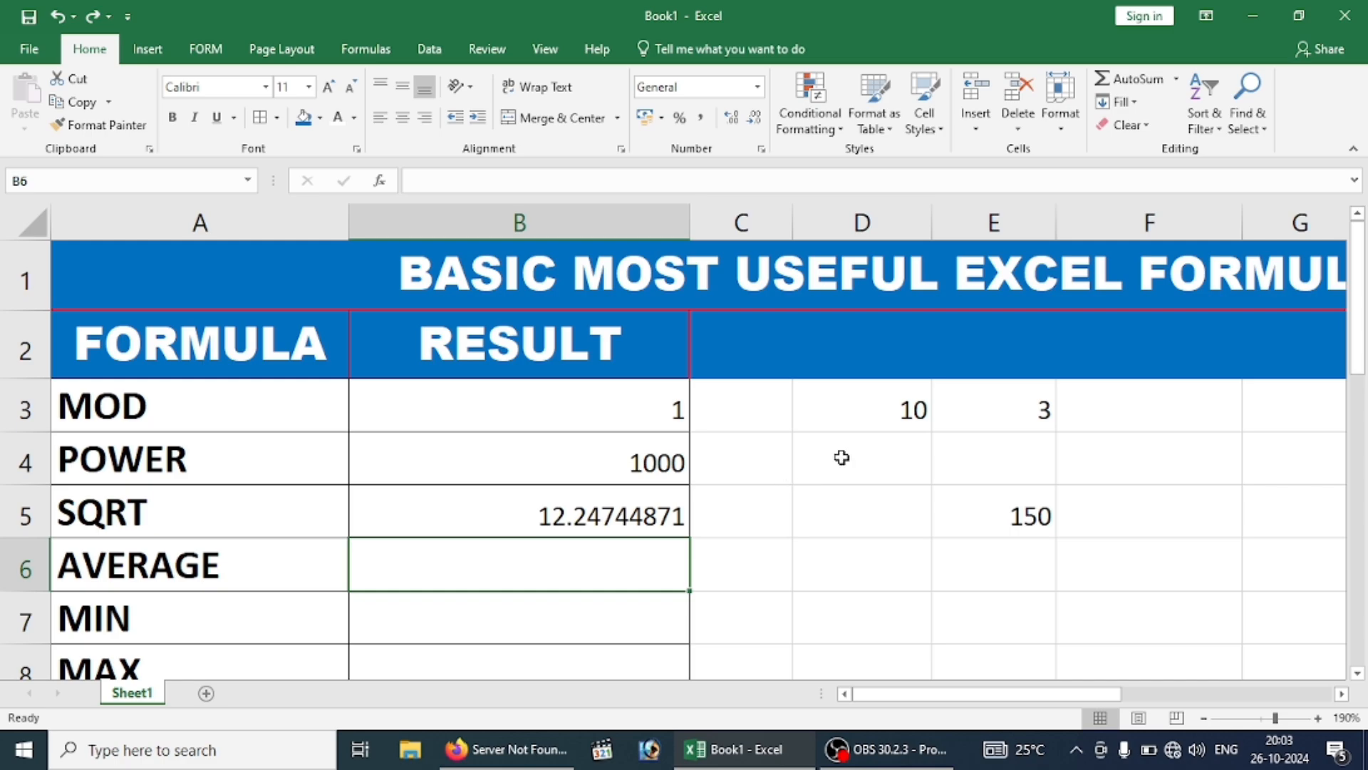
left_click_drag(849, 415, 1083, 589)
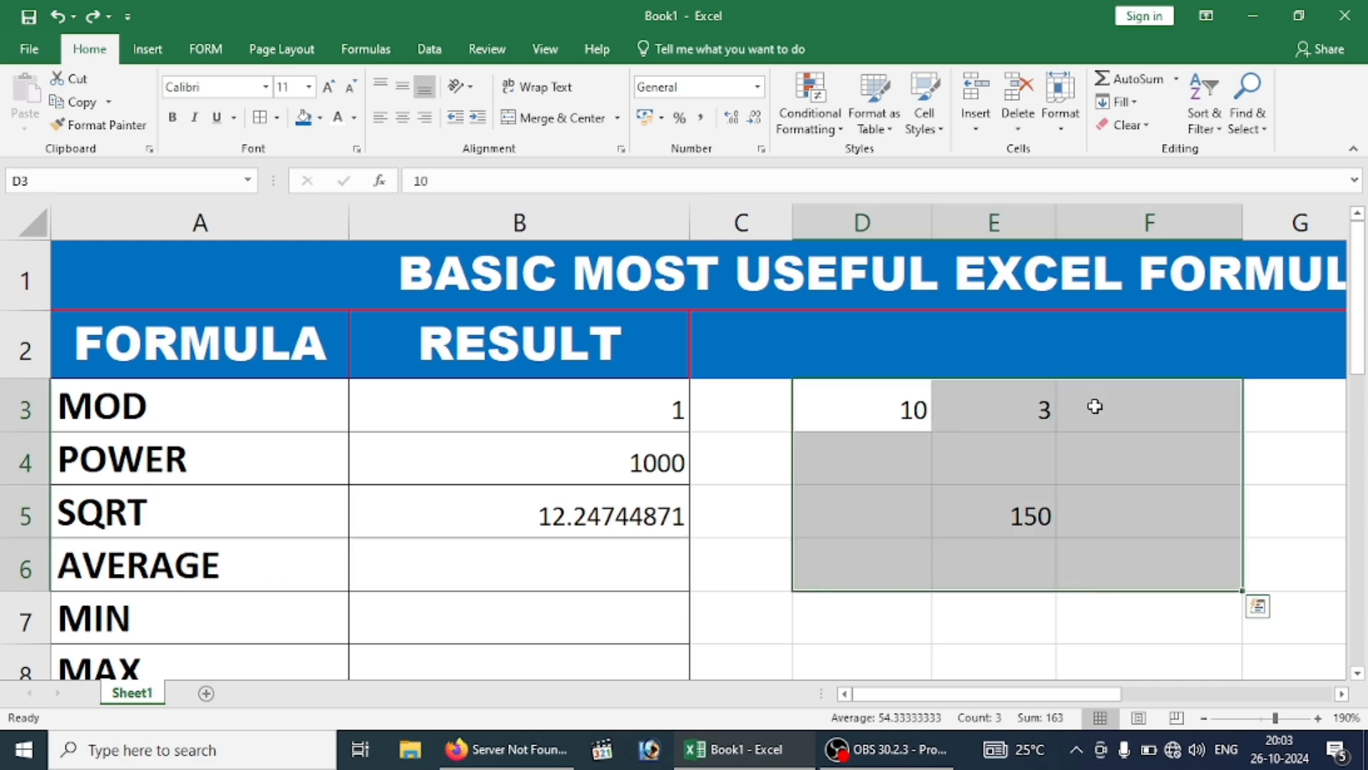
key("Delete")
key("ctrl+z")
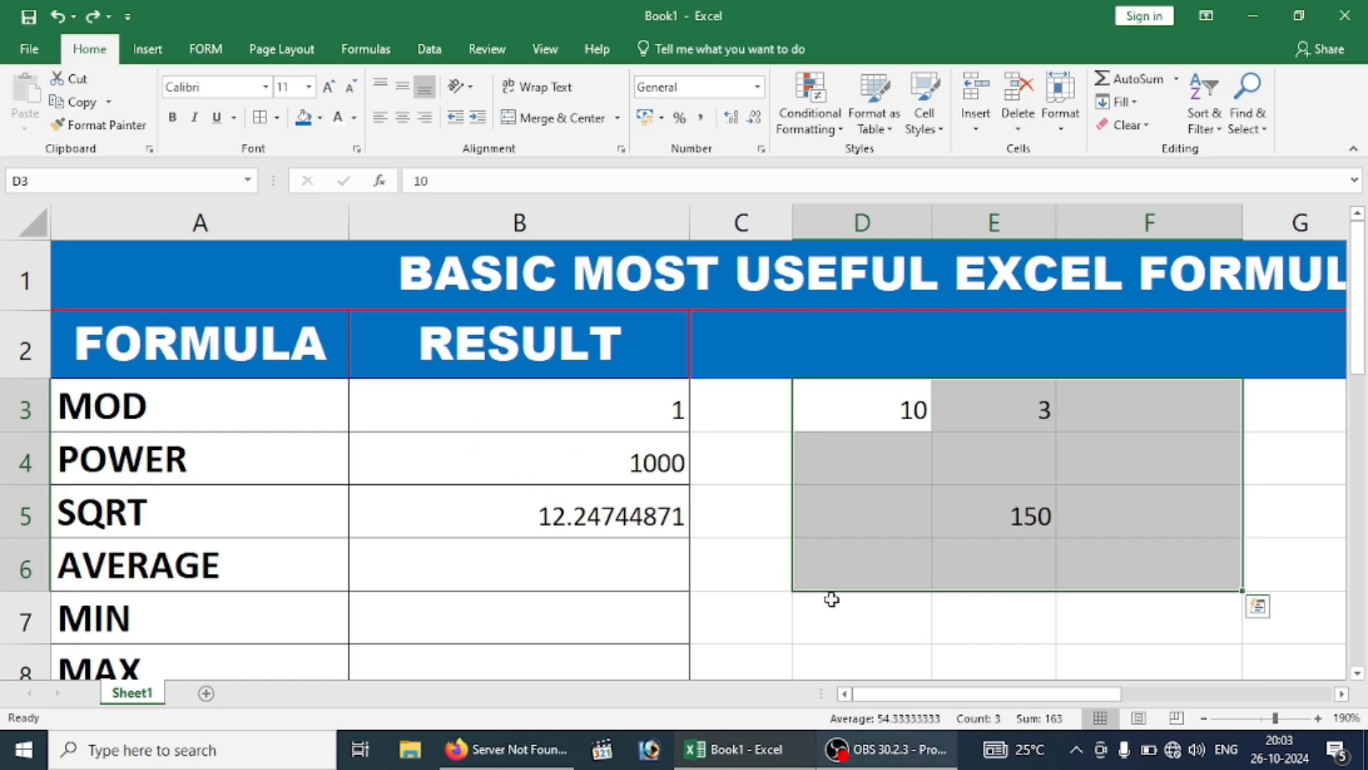
Enter the sample values 9, 7 and 8 in cells D4, D5 and D6.
left_click(887, 544)
left_click(868, 459)
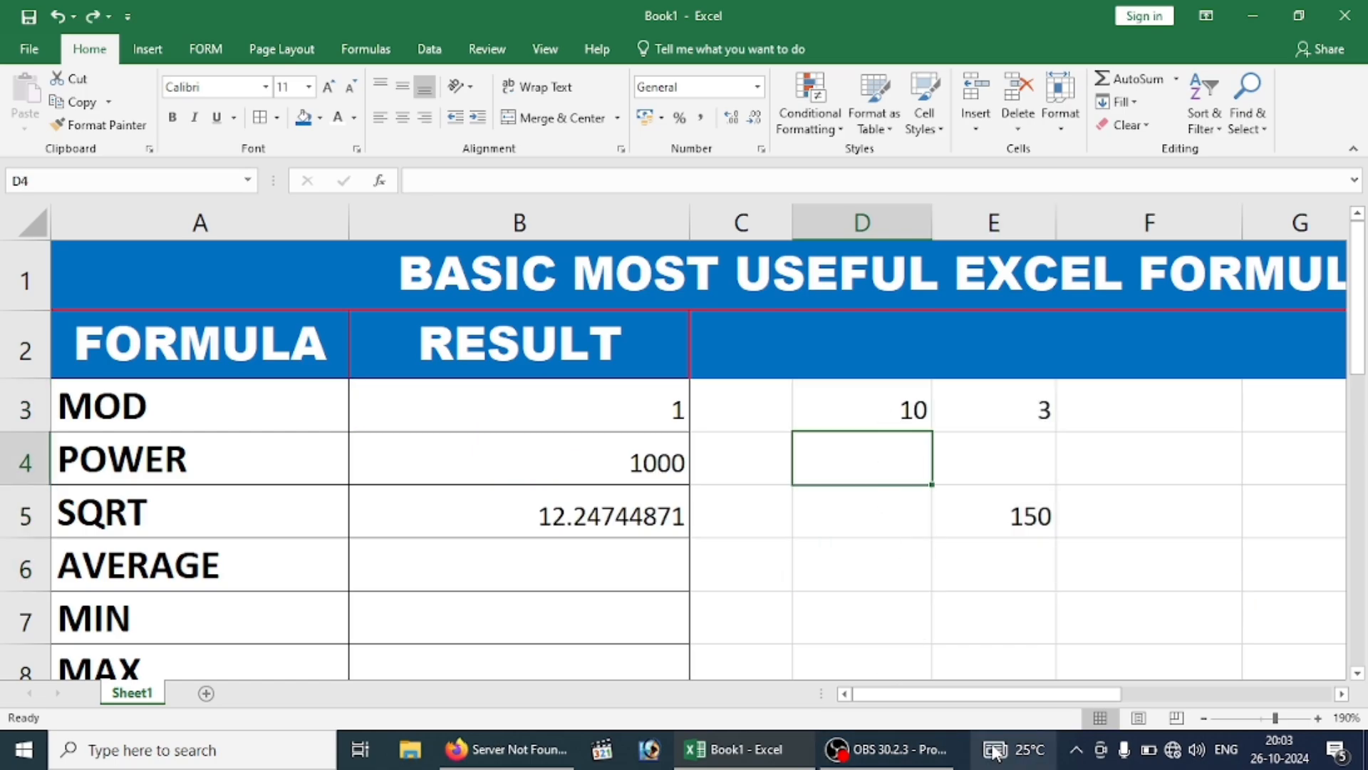
type("9")
key("Return")
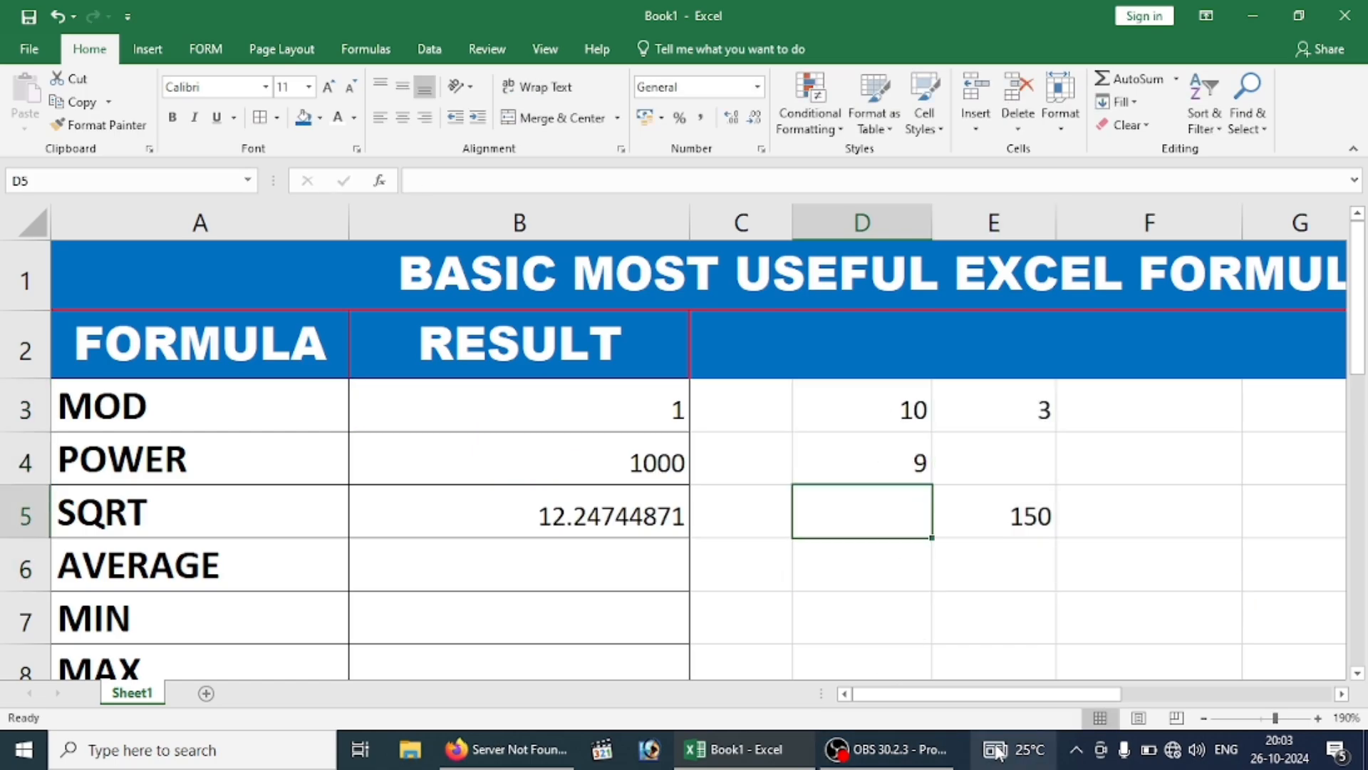
mouse_move(998, 753)
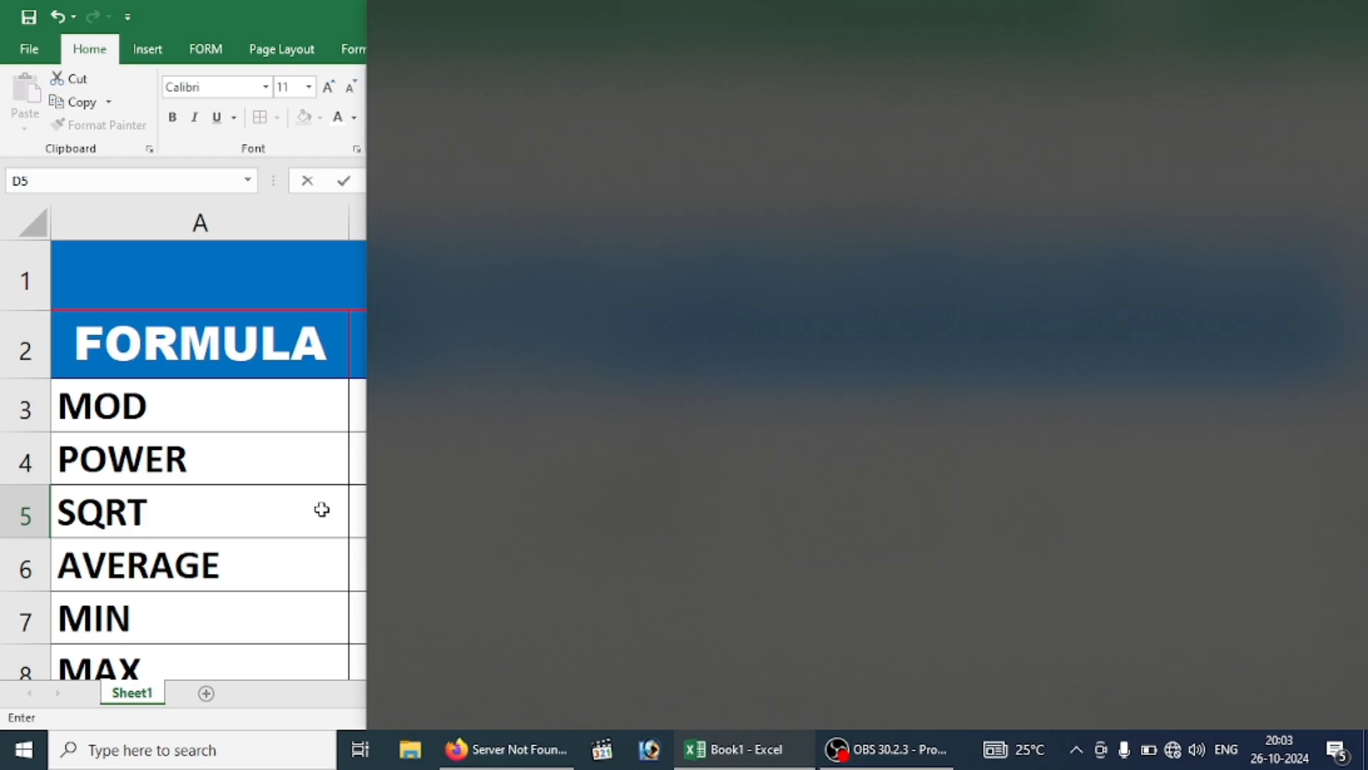
left_click(321, 506)
left_click(322, 463)
left_click(903, 555)
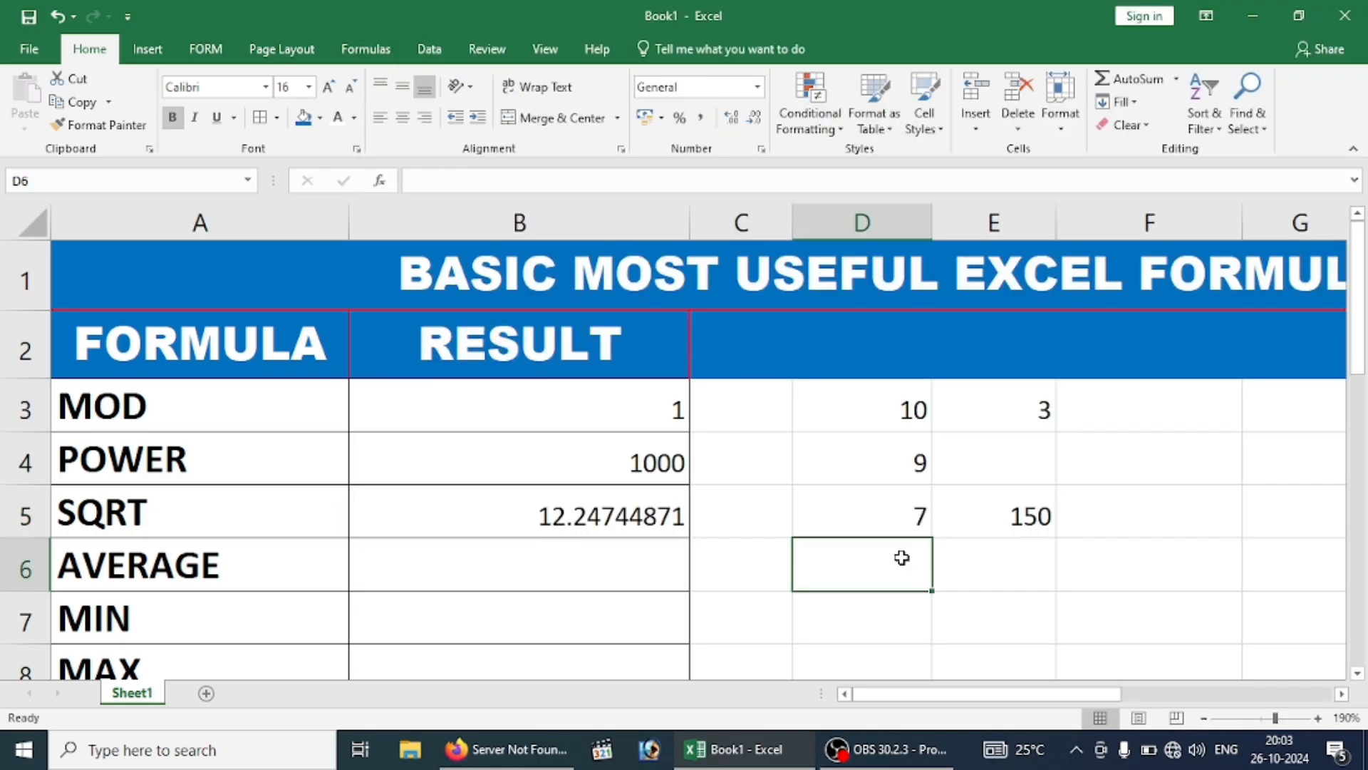
type("8")
key("Return")
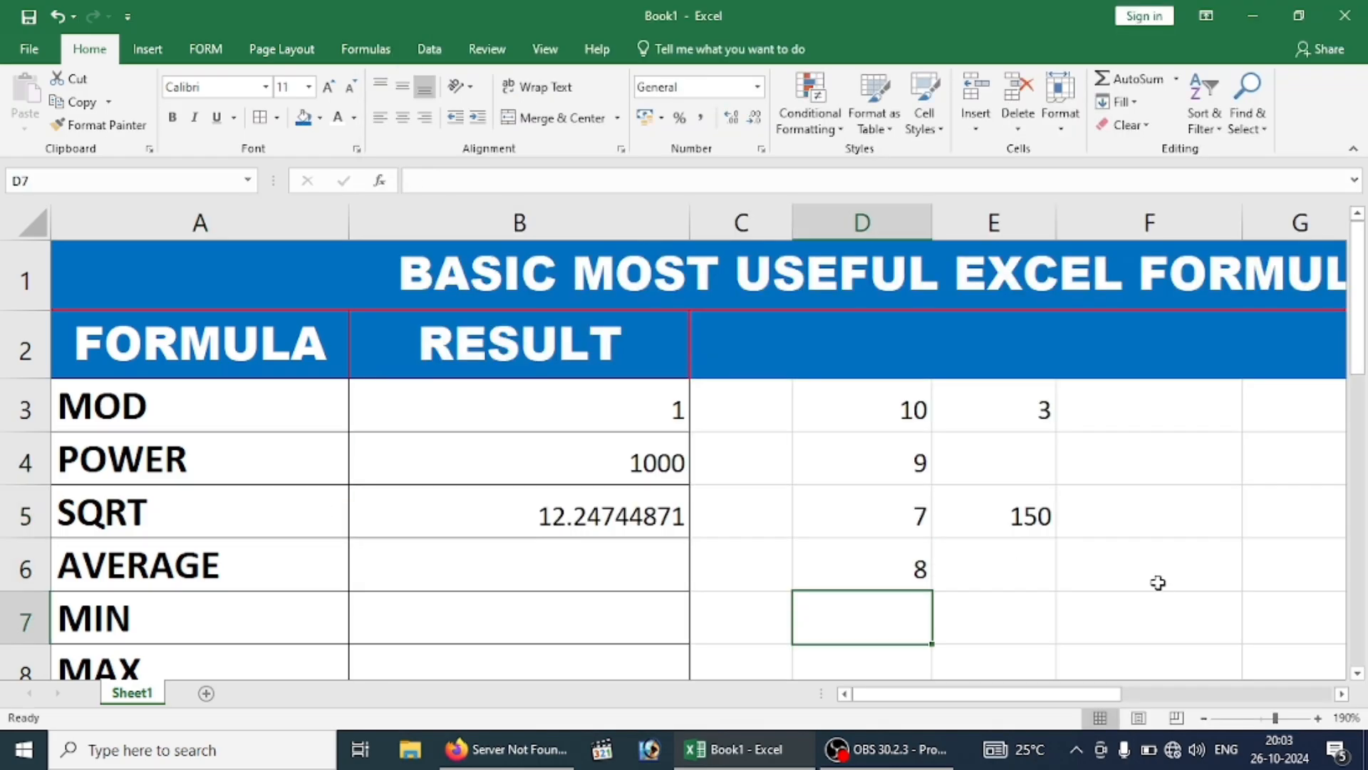
Continue the sample list in column D with 10 in cell D7 and 6 in cell D8.
type("11")
key("Return")
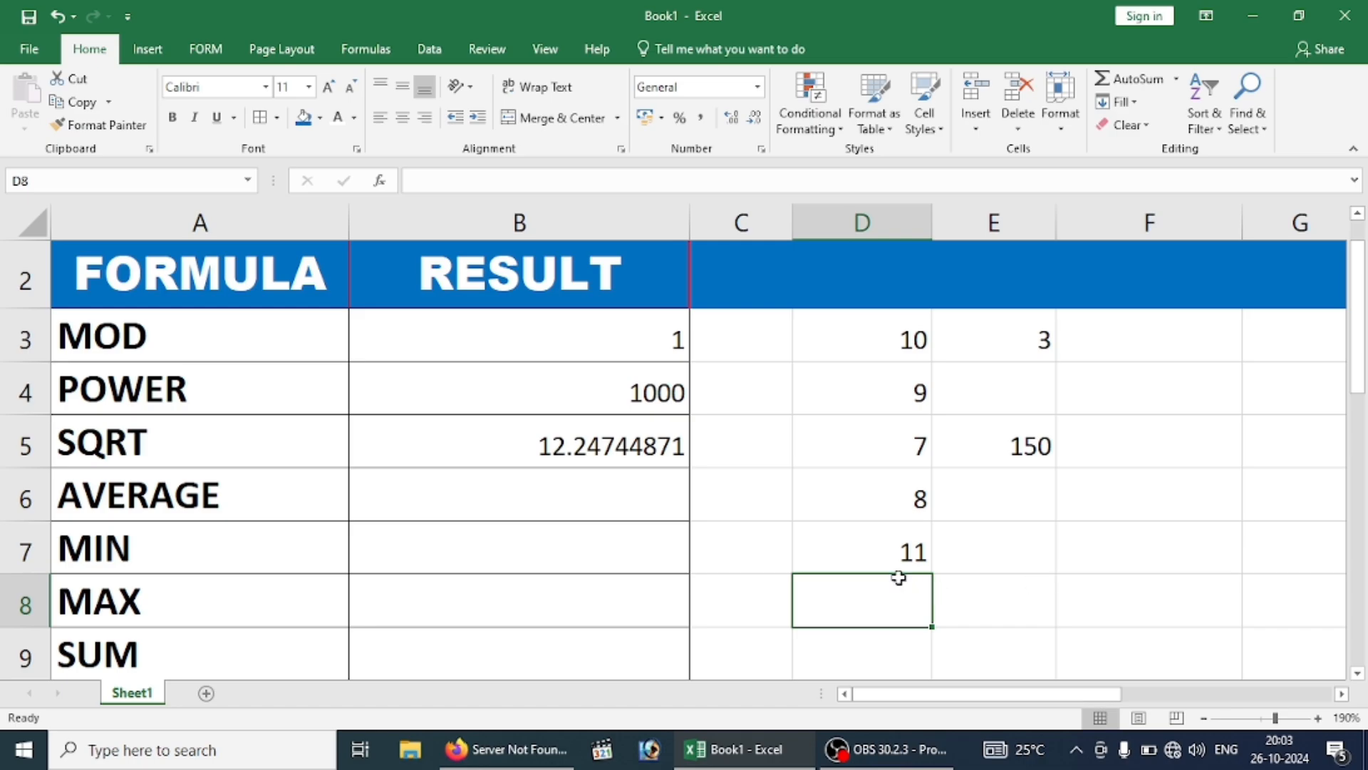
left_click(866, 557)
type("10")
key("Return")
type("6")
left_click(1011, 545)
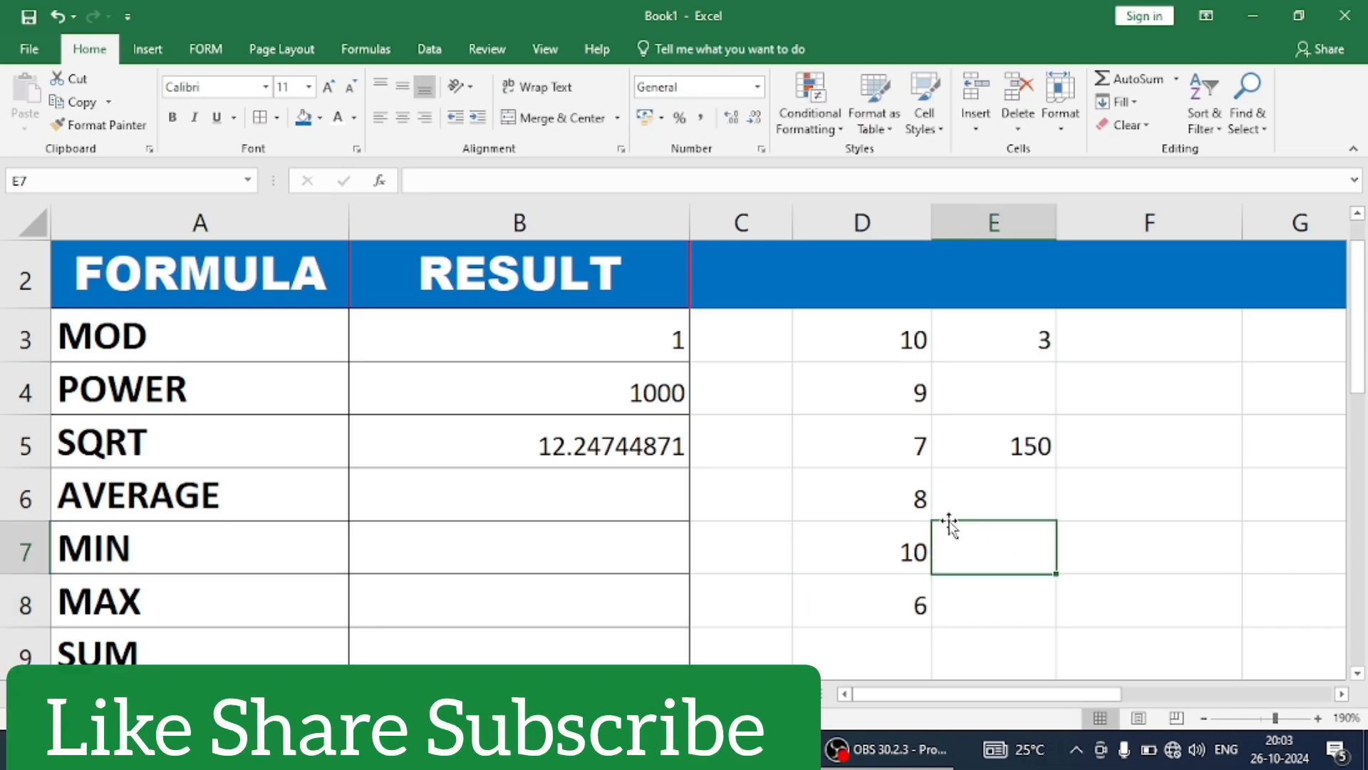
Review the sample values in D3:D8 and select the AVERAGE result cell B6.
scroll(943, 534, "up", 1)
scroll(984, 525, "down", 3)
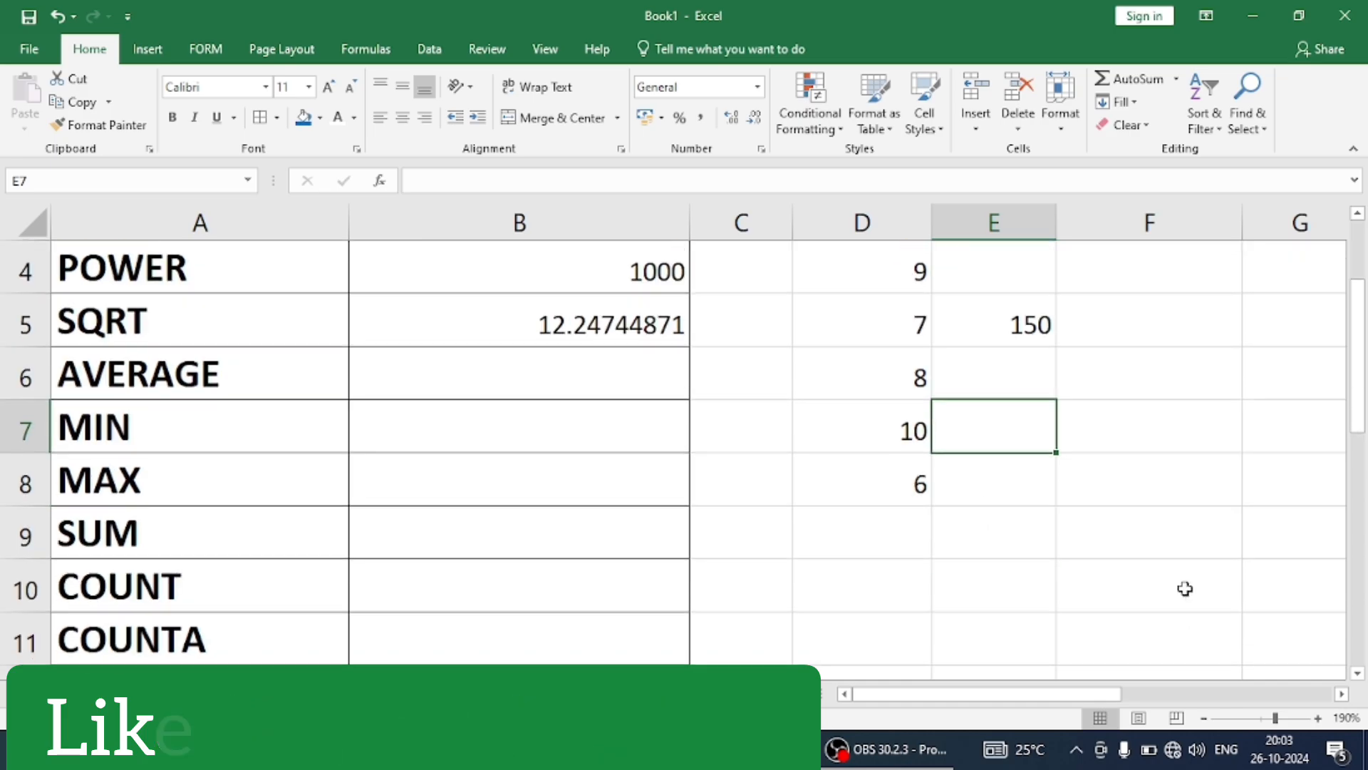
scroll(1167, 554, "up", 3)
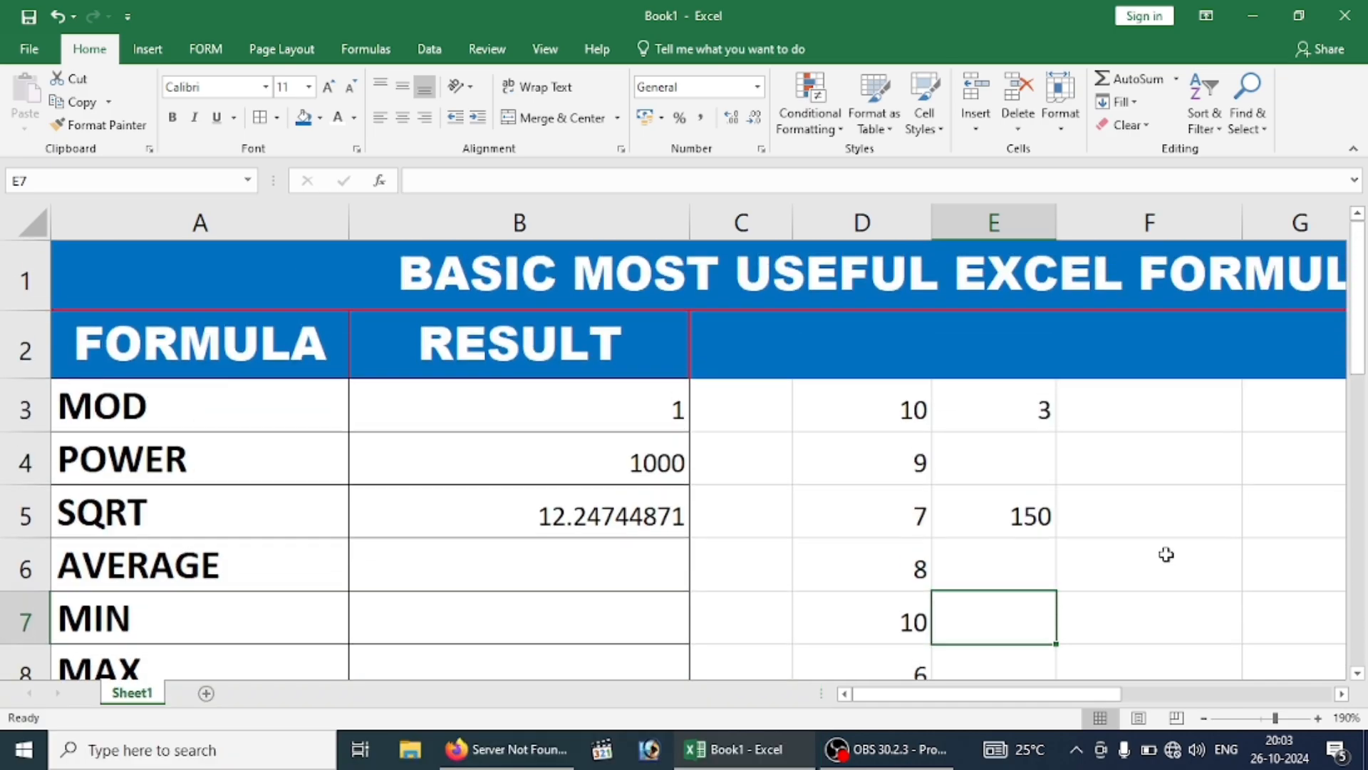
left_click(891, 406)
left_click_drag(894, 422, 897, 465)
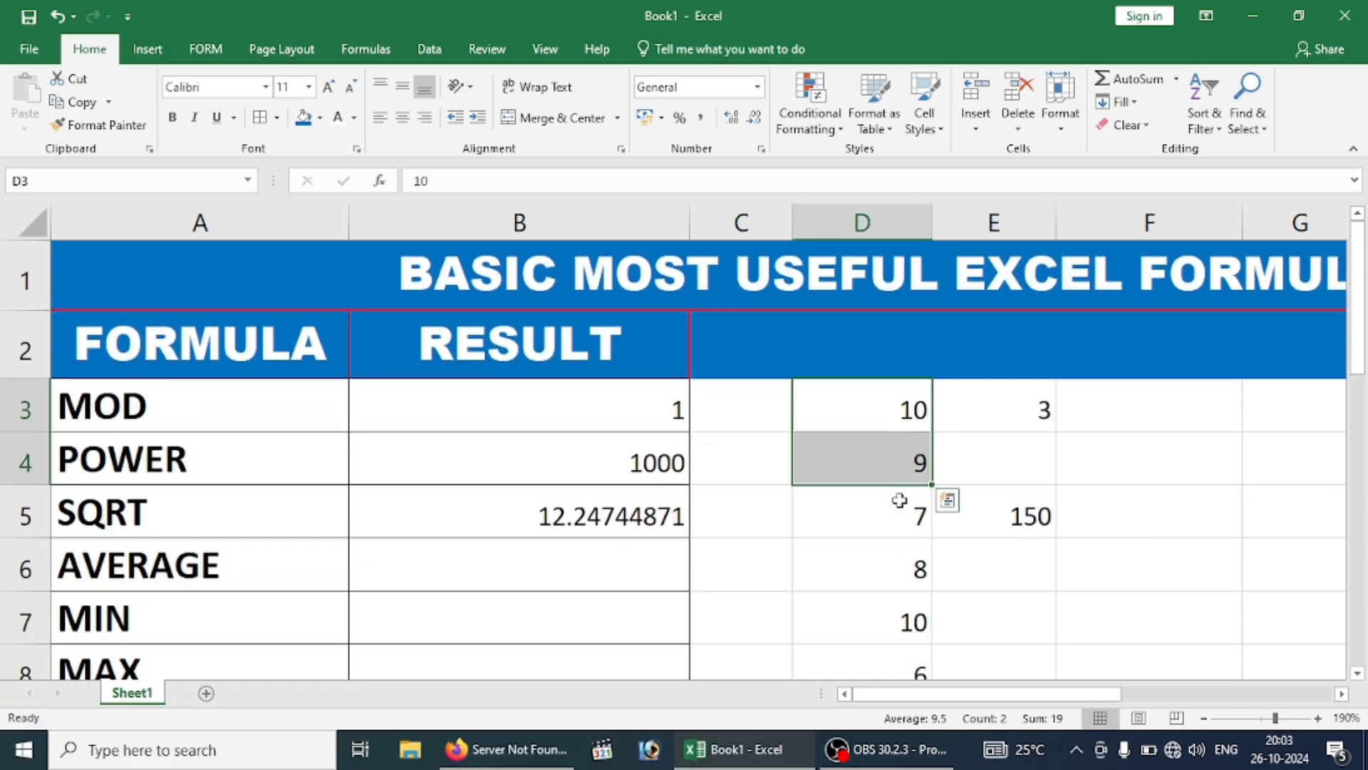
left_click(891, 421)
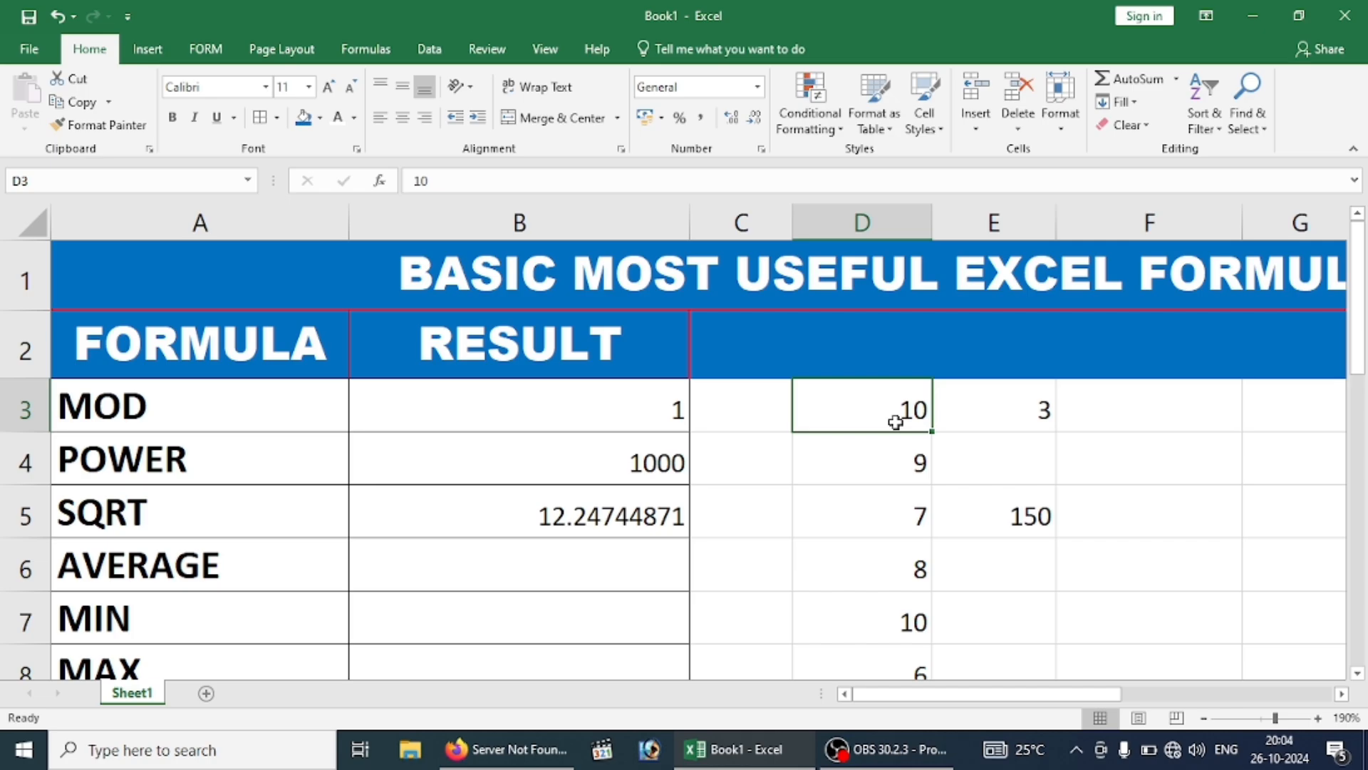
scroll(895, 422, "down", 1)
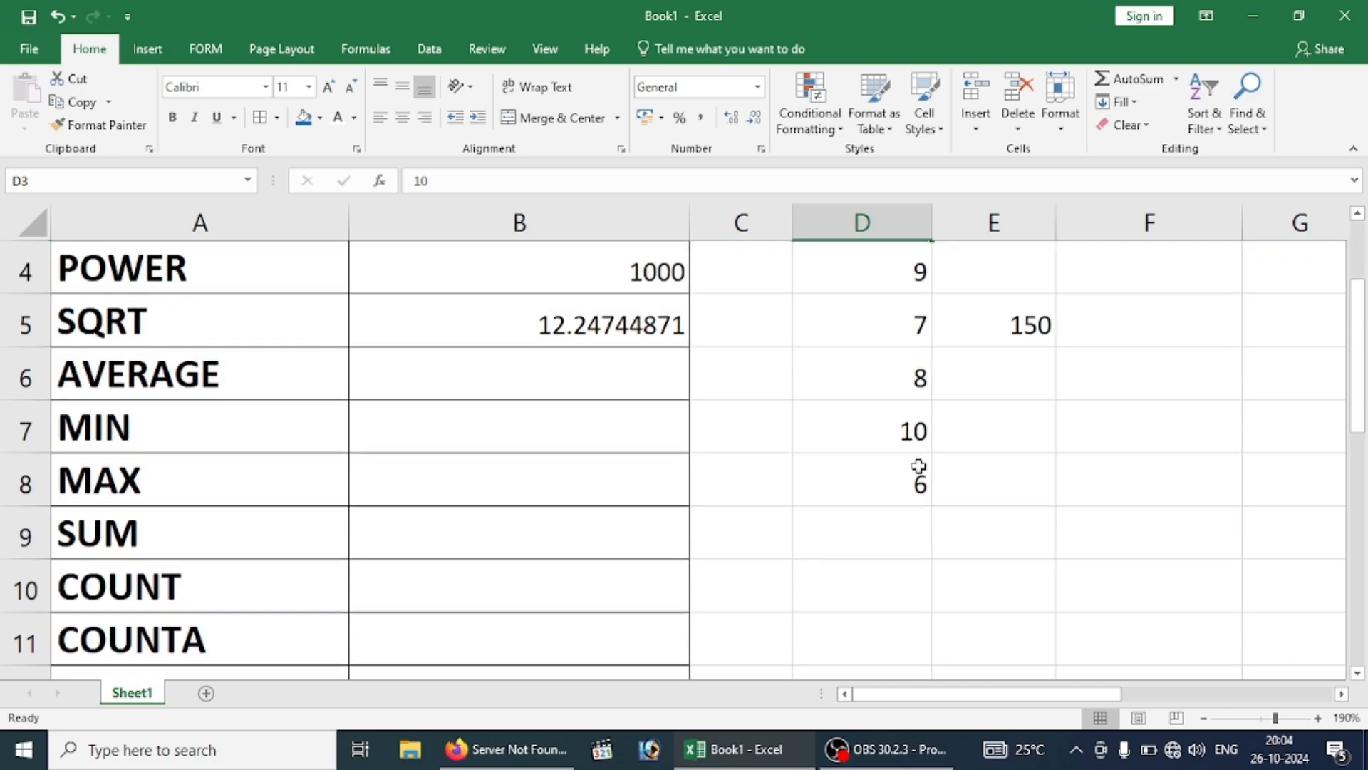
scroll(917, 456, "up", 1)
scroll(915, 414, "down", 1)
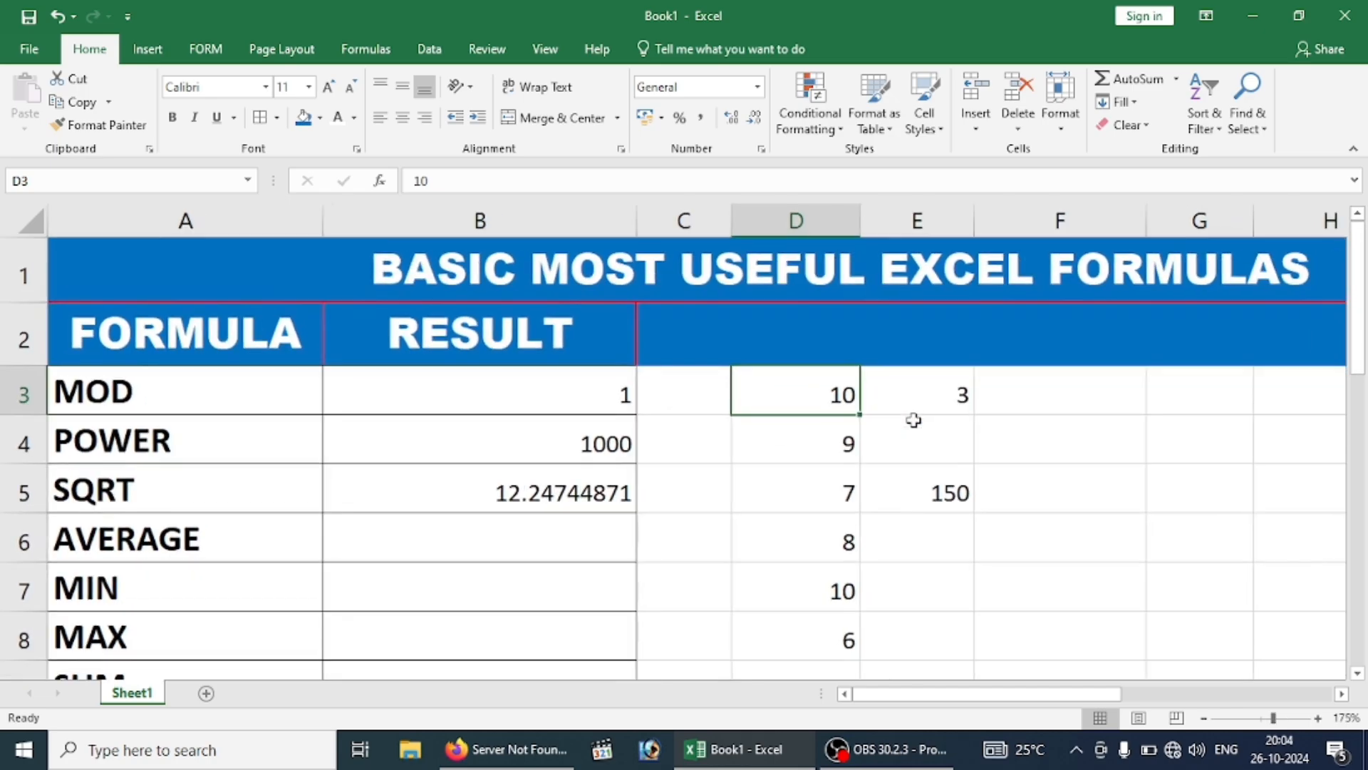
scroll(674, 561, "up", 1)
left_click(535, 556)
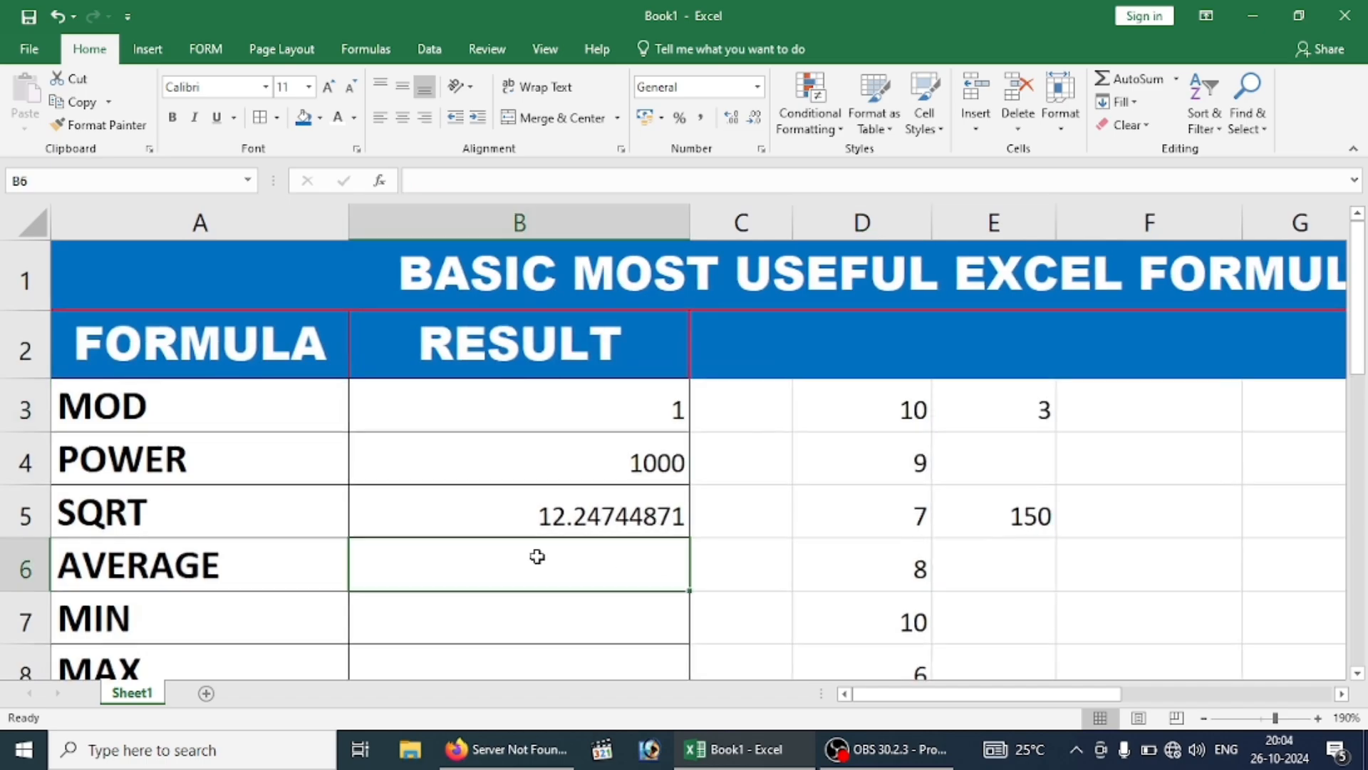
Calculate the average of D3:D8 in cell B6 with the AVERAGE function and select the result to check its formula.
type("=AVER")
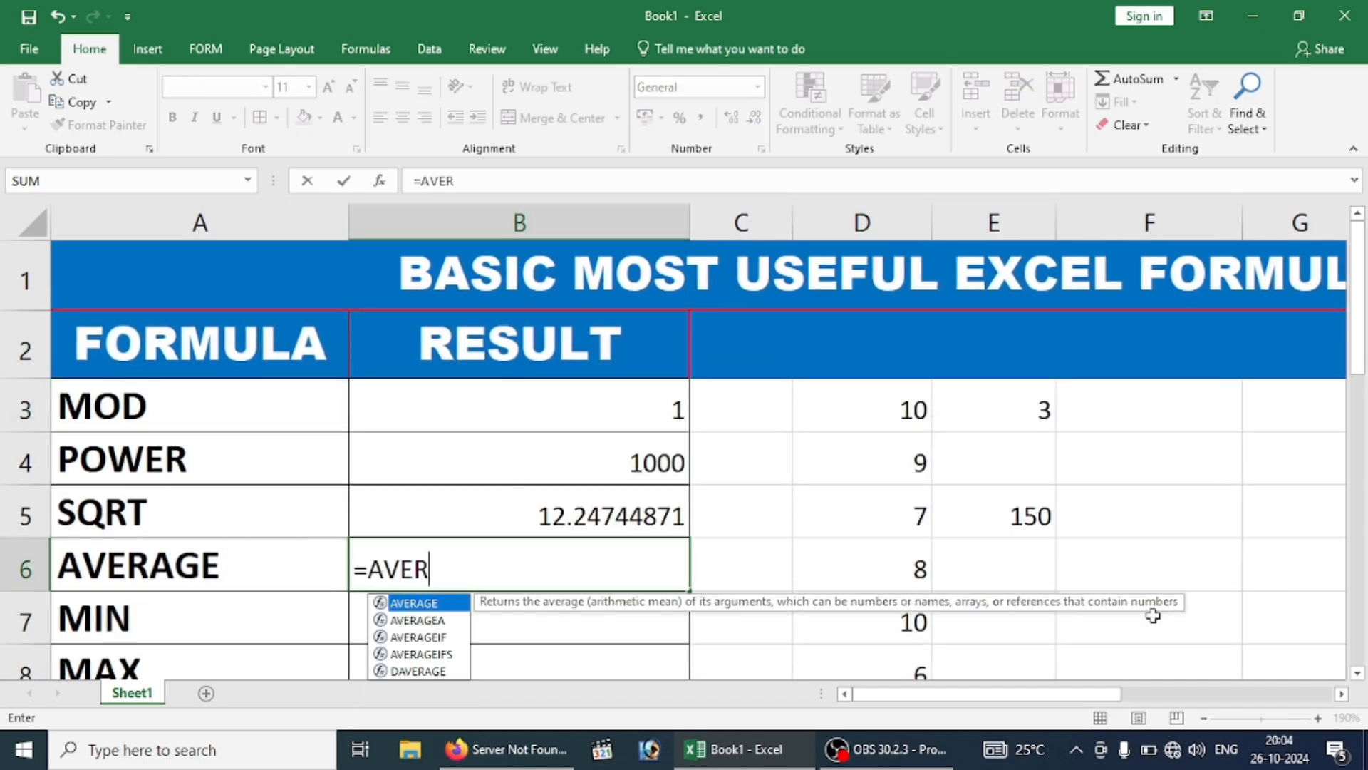
key("Tab")
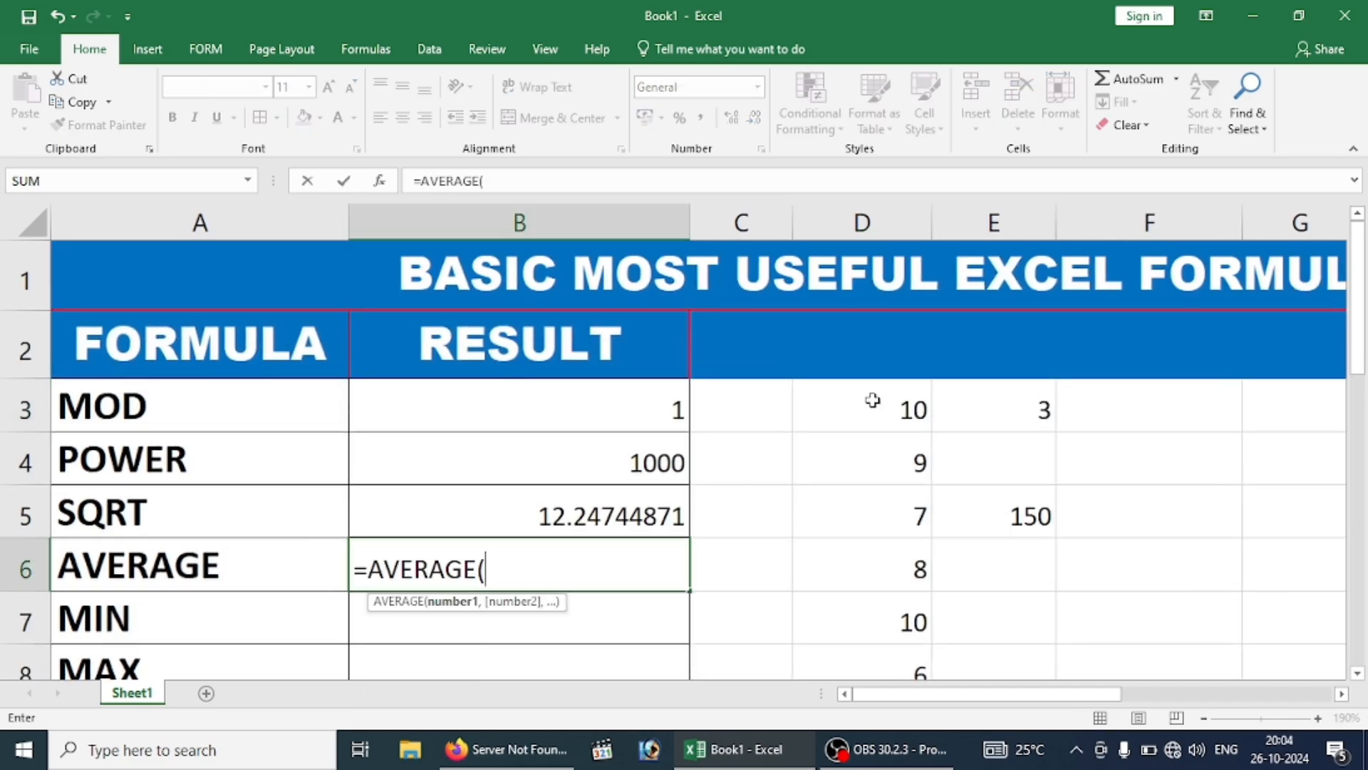
left_click_drag(874, 397, 940, 635)
scroll(969, 520, "up", 1)
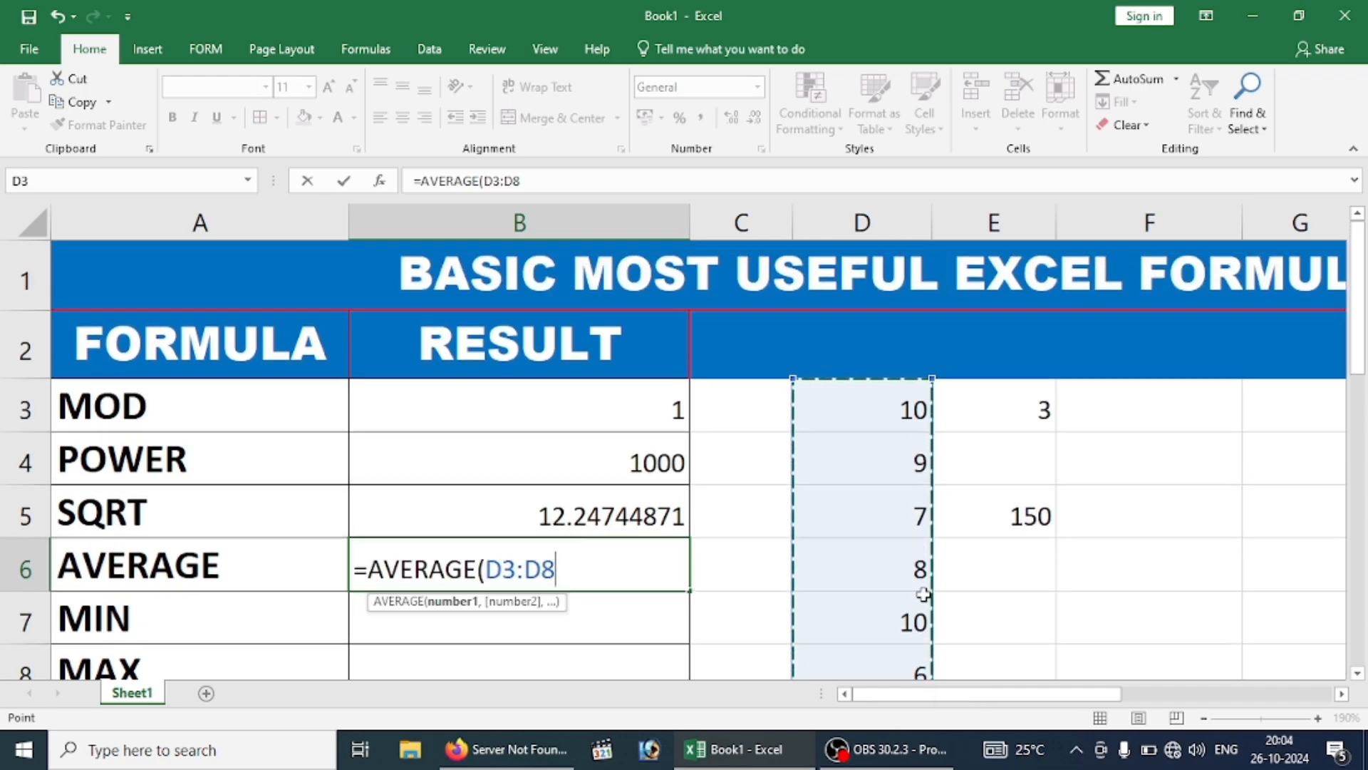
key("Return")
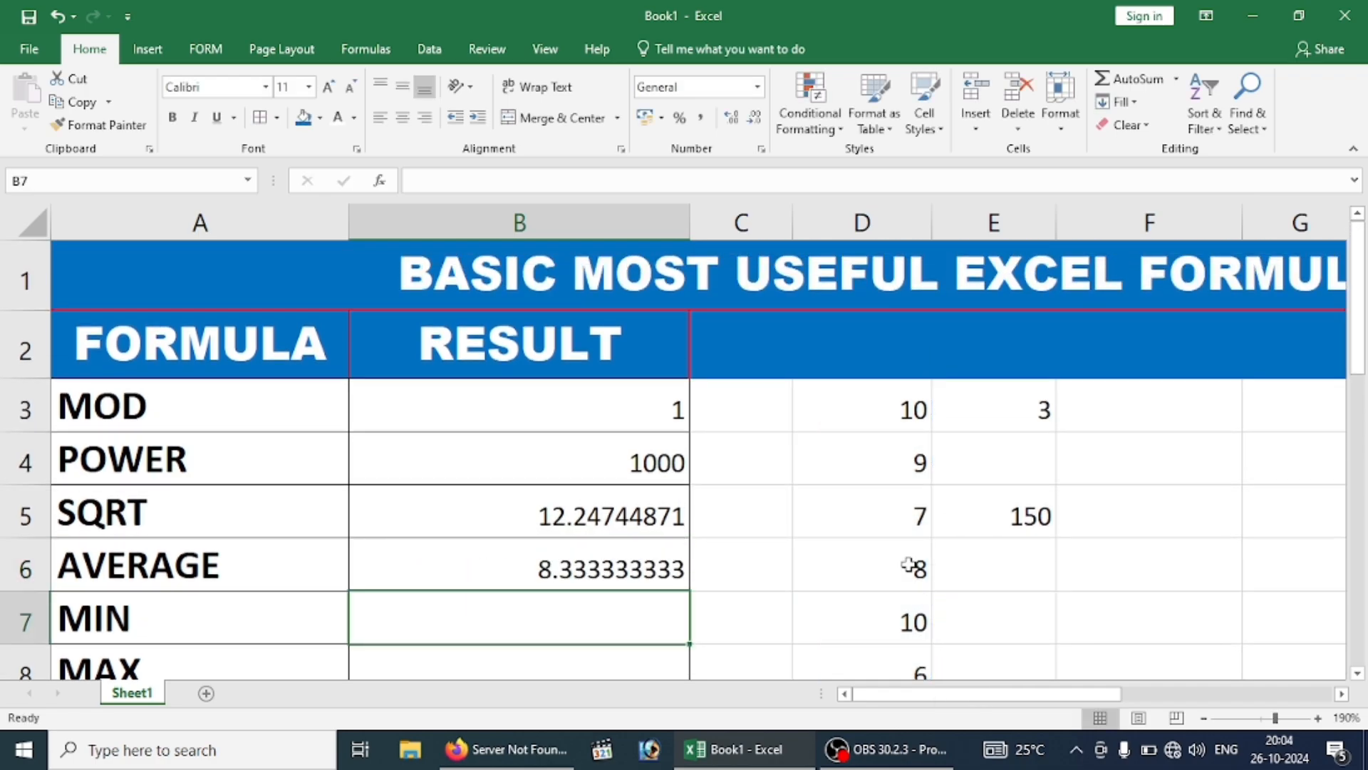
left_click(596, 583)
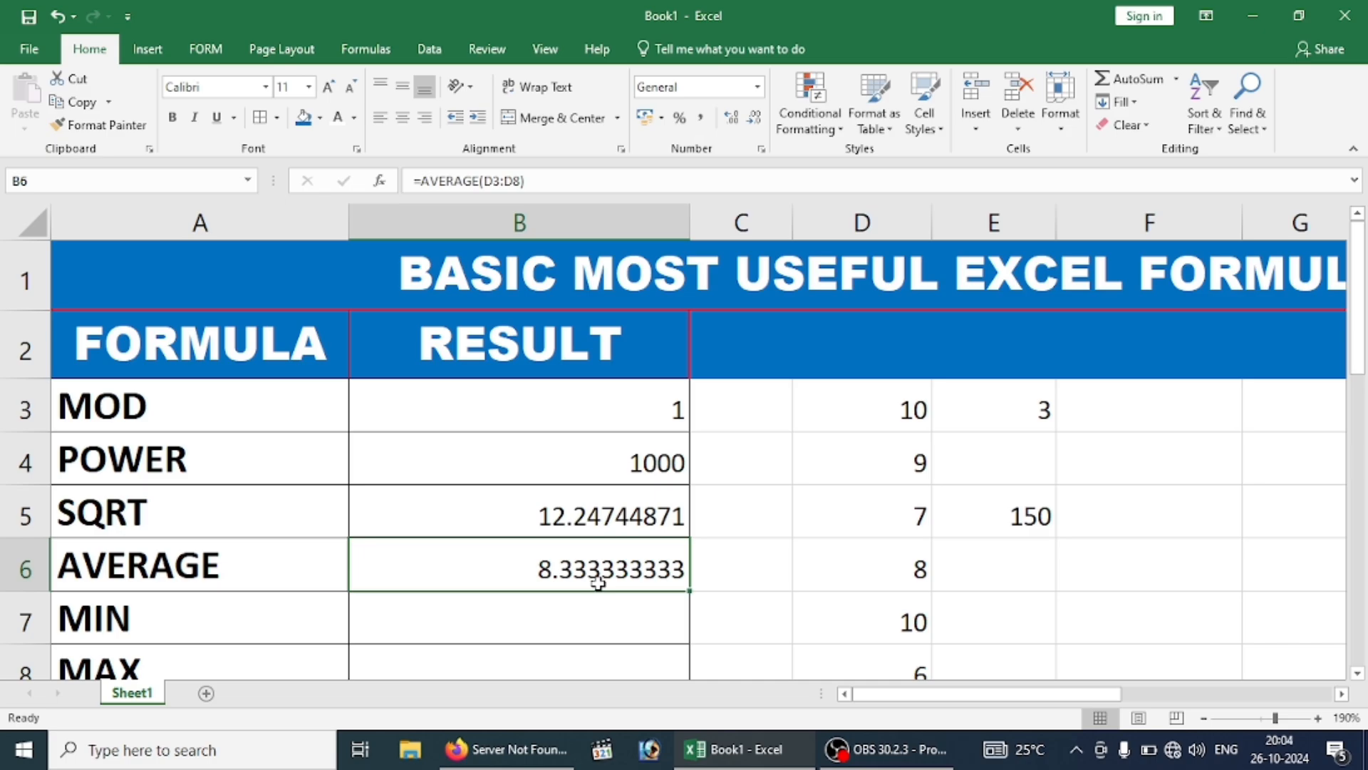
Add an automatic sum of the sample values D3:D8 in cell D9 and check its formula.
scroll(612, 570, "down", 1)
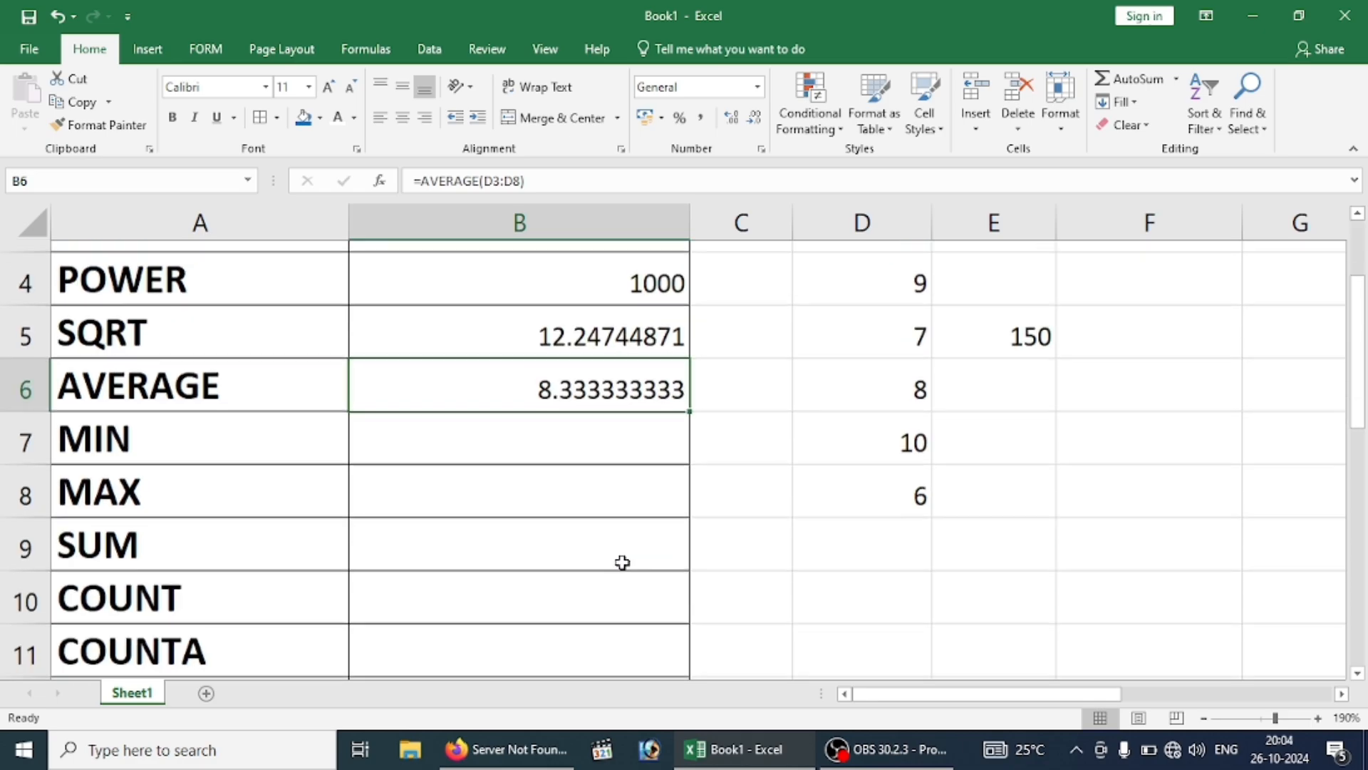
scroll(815, 443, "up", 1)
scroll(895, 407, "down", 1)
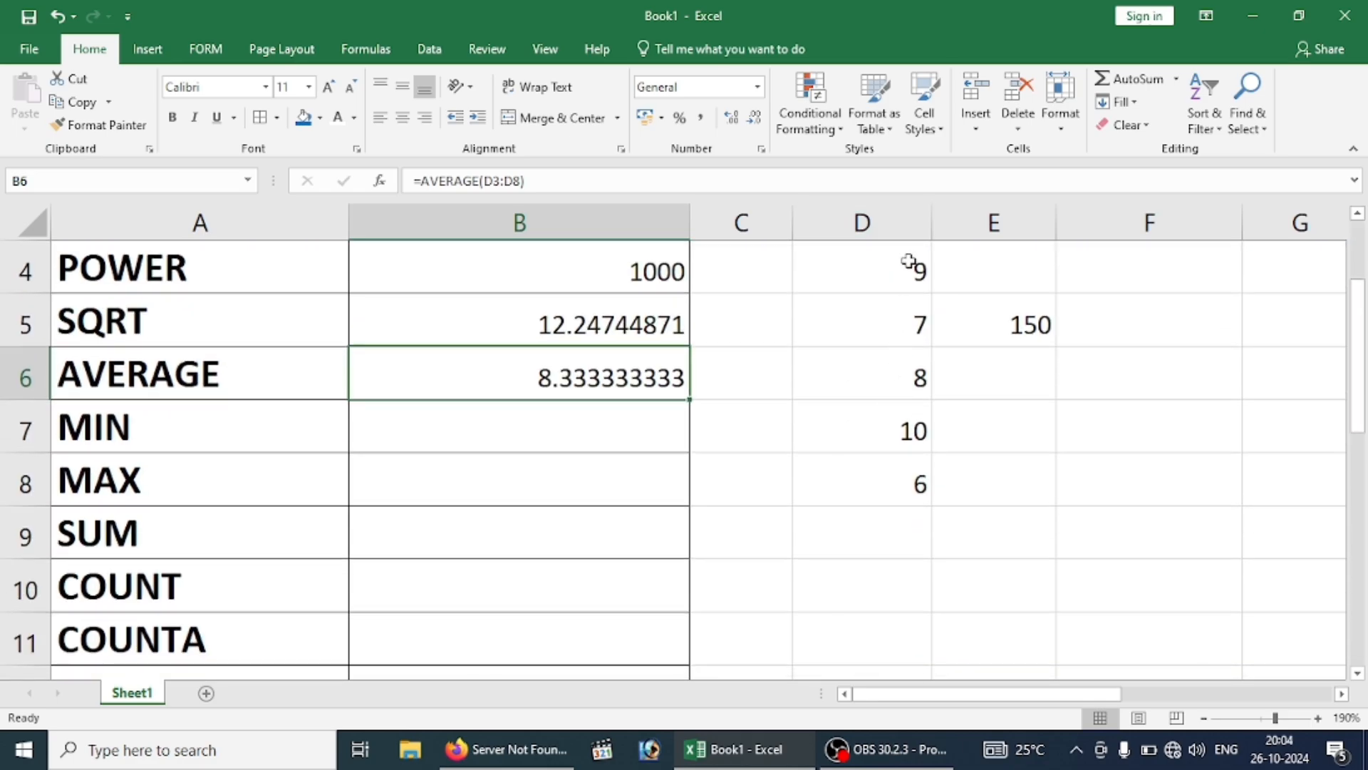
scroll(910, 263, "up", 1)
left_click_drag(878, 390, 876, 583)
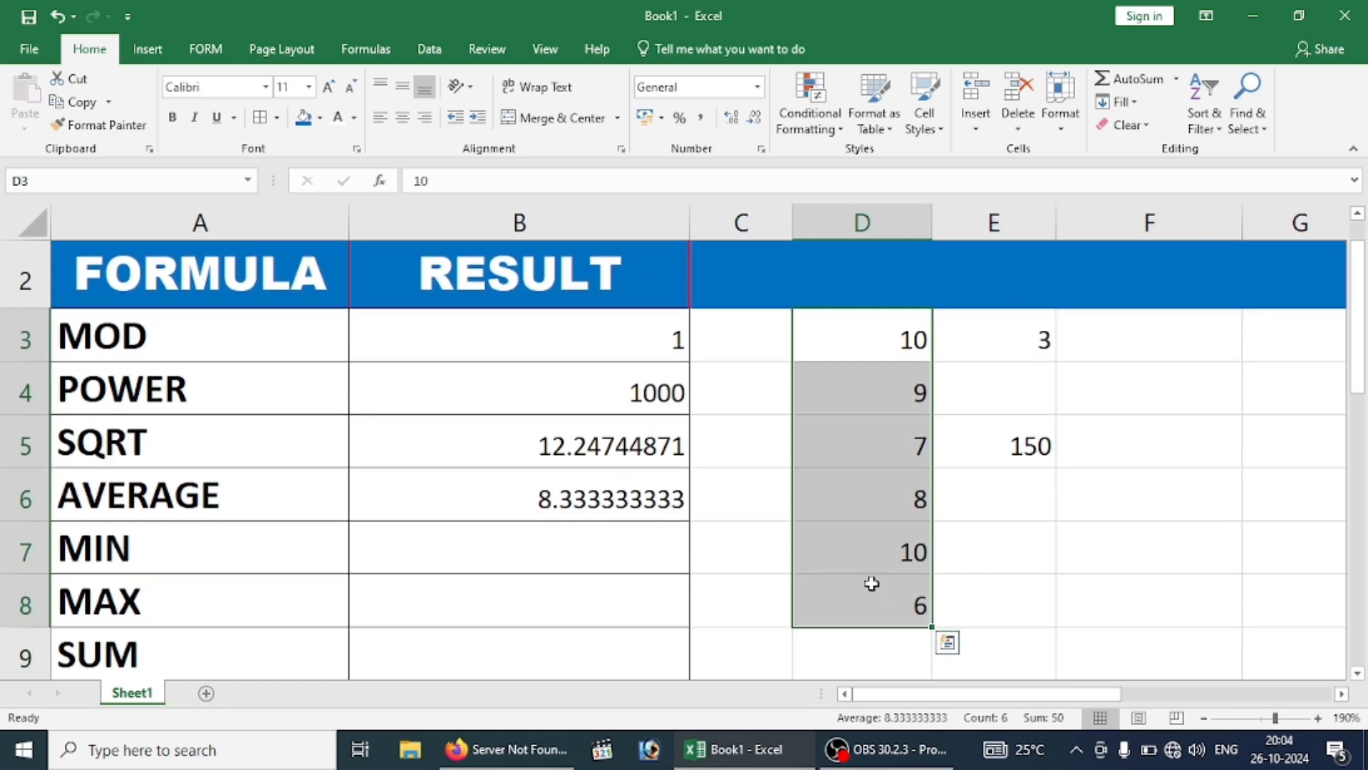
key("alt+equal")
scroll(902, 591, "down", 1)
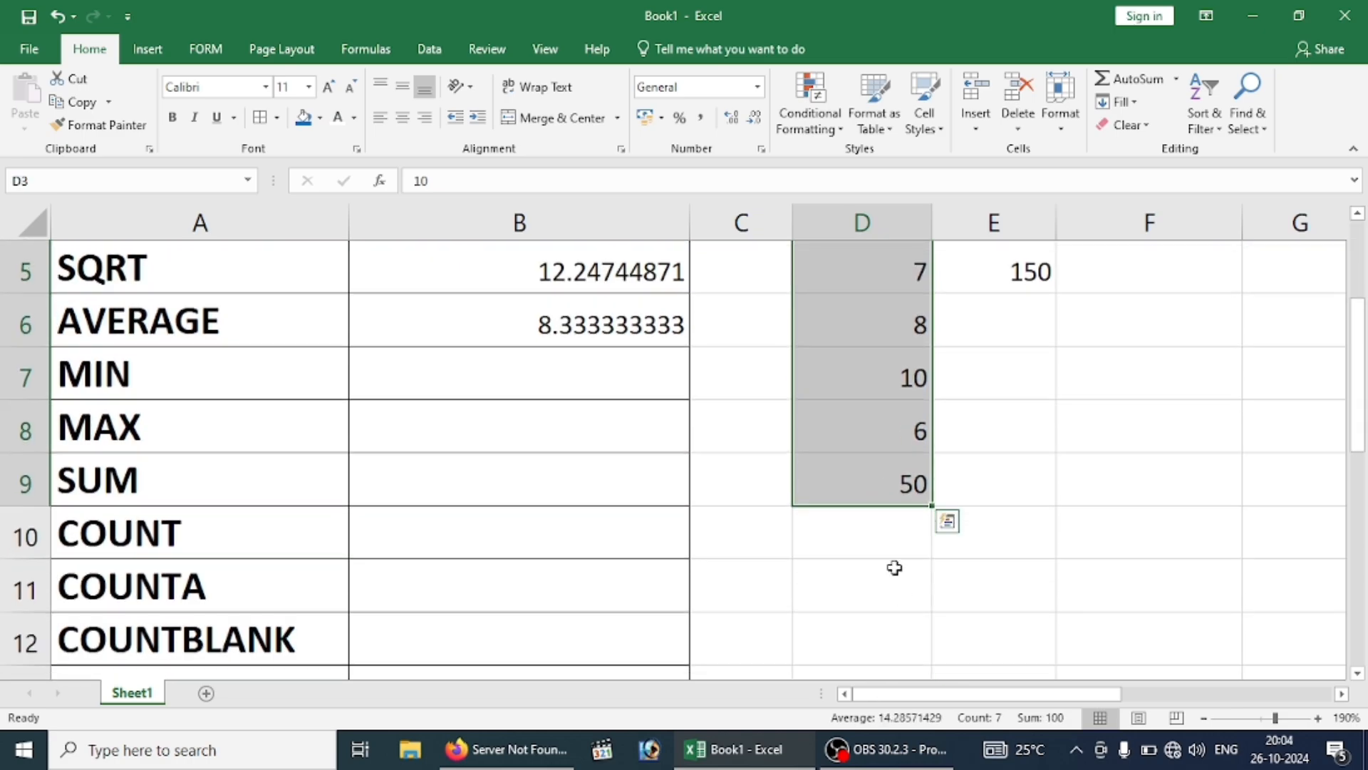
left_click(881, 500)
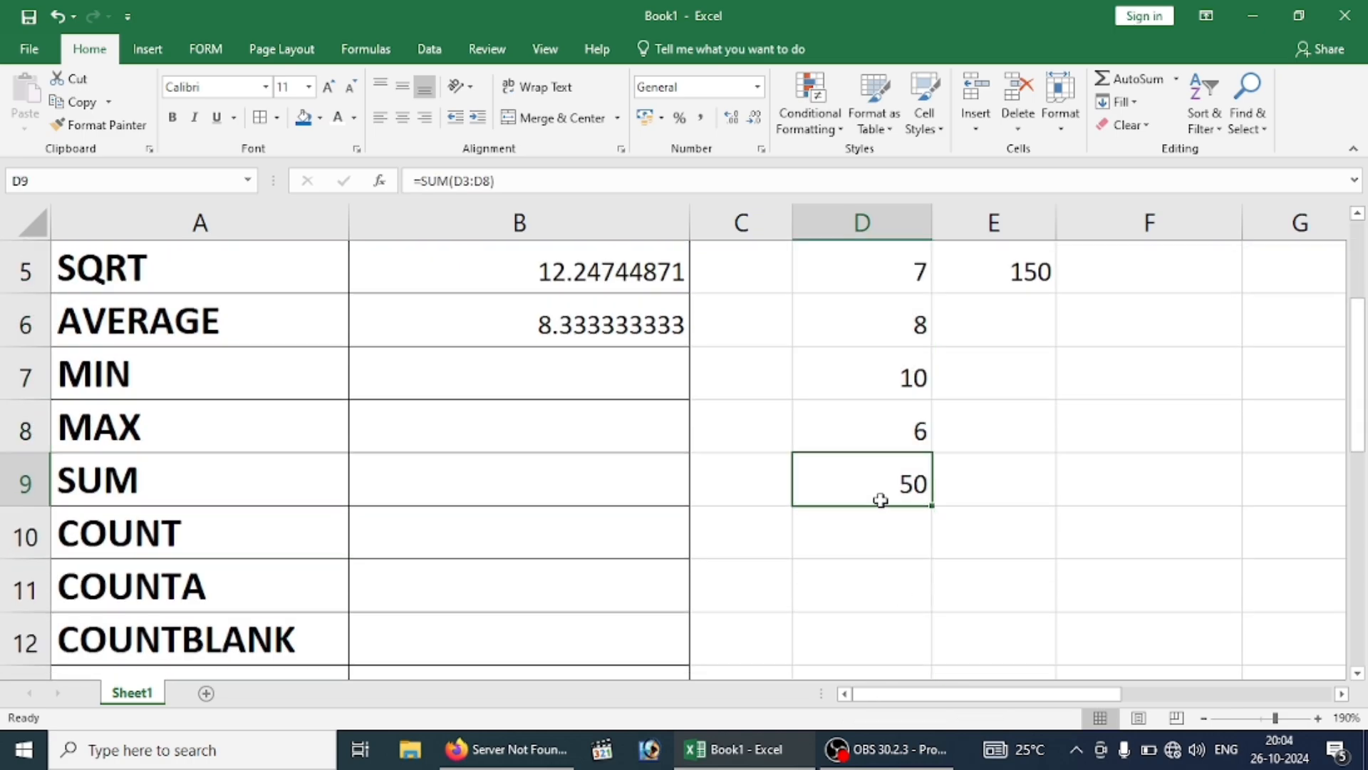
Enter the formula =B6*6 in cell E9 to cross-check the average against the total in D9.
left_click(995, 492)
type("=")
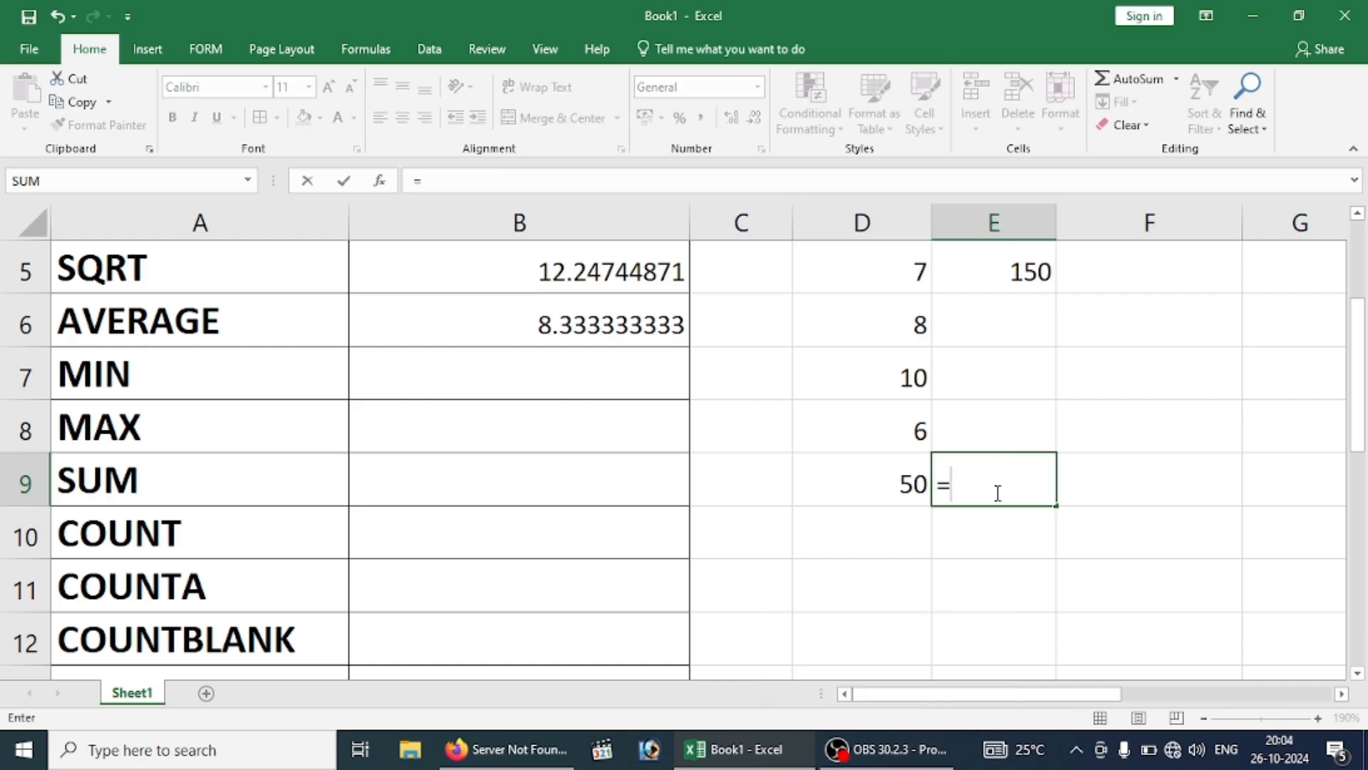
left_click(606, 328)
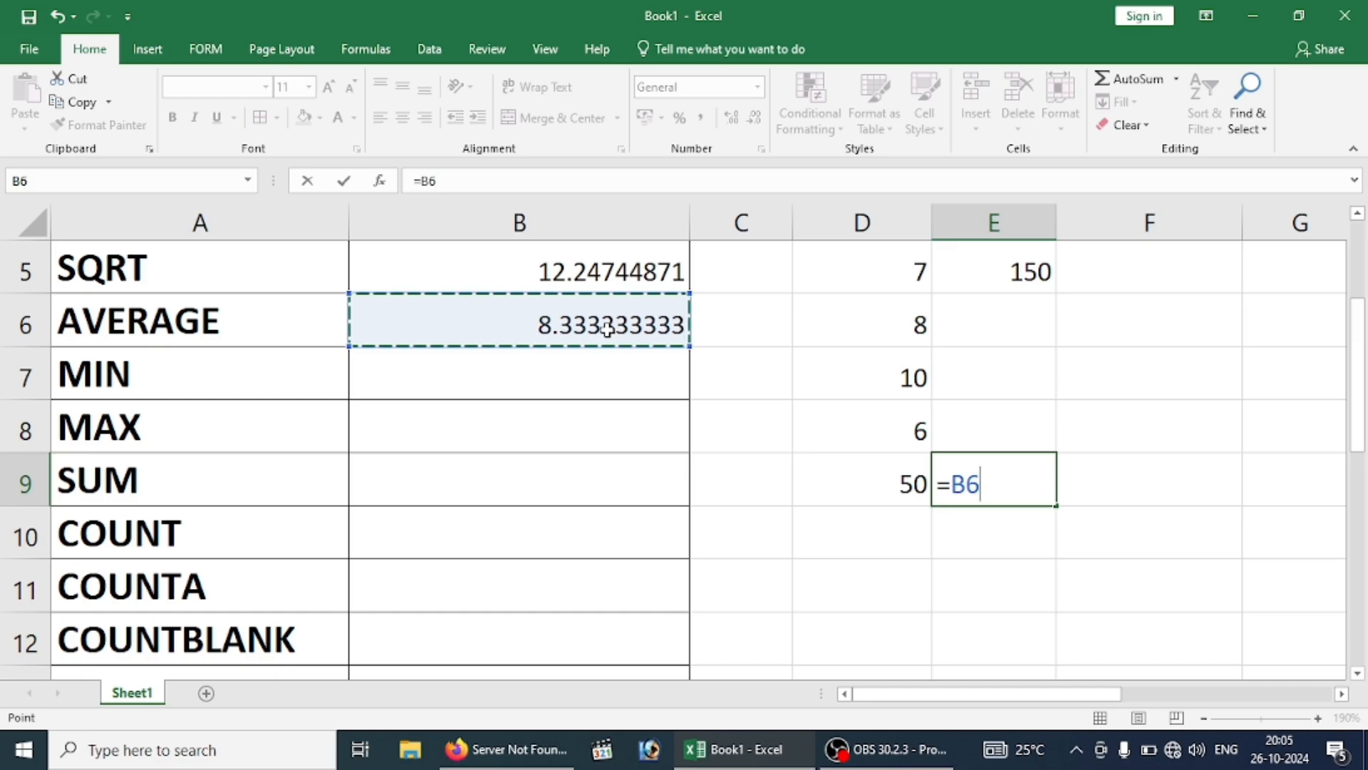
type("*")
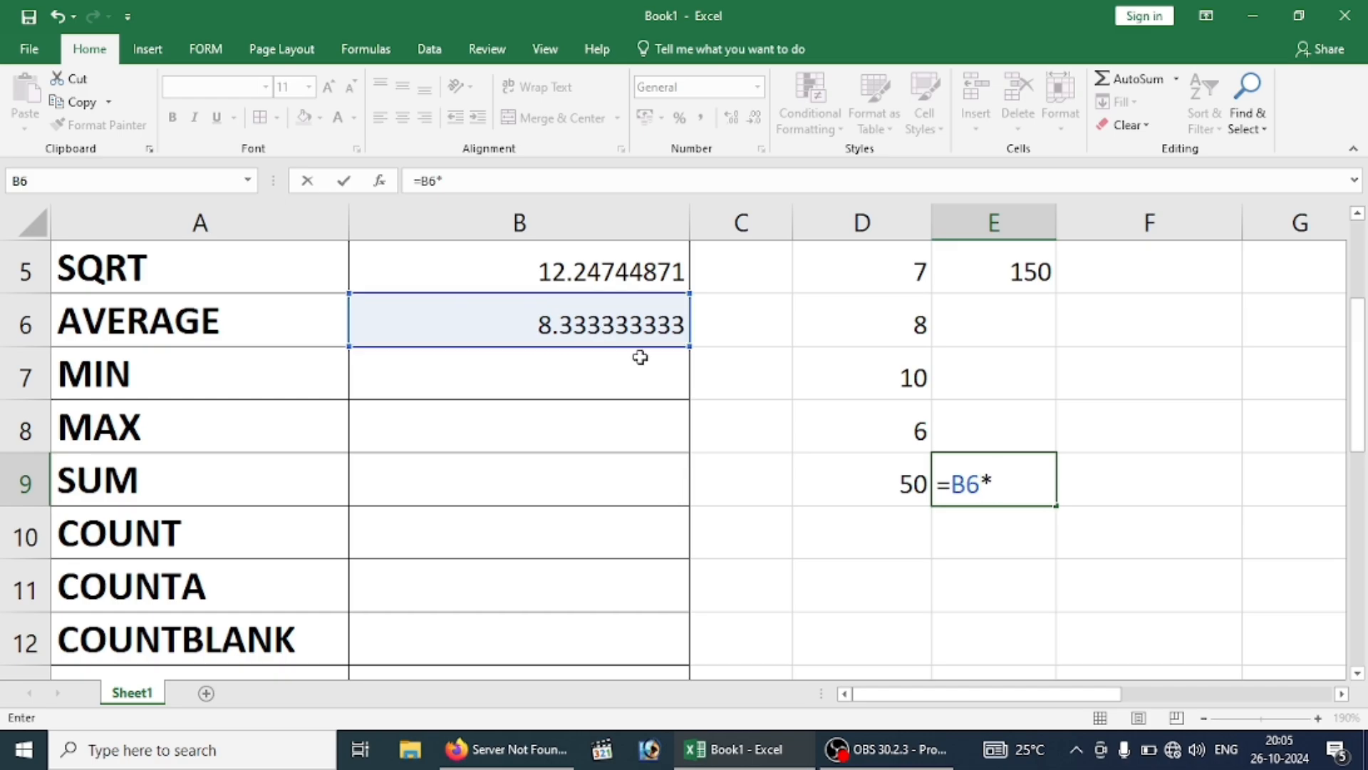
scroll(1033, 506, "up", 1)
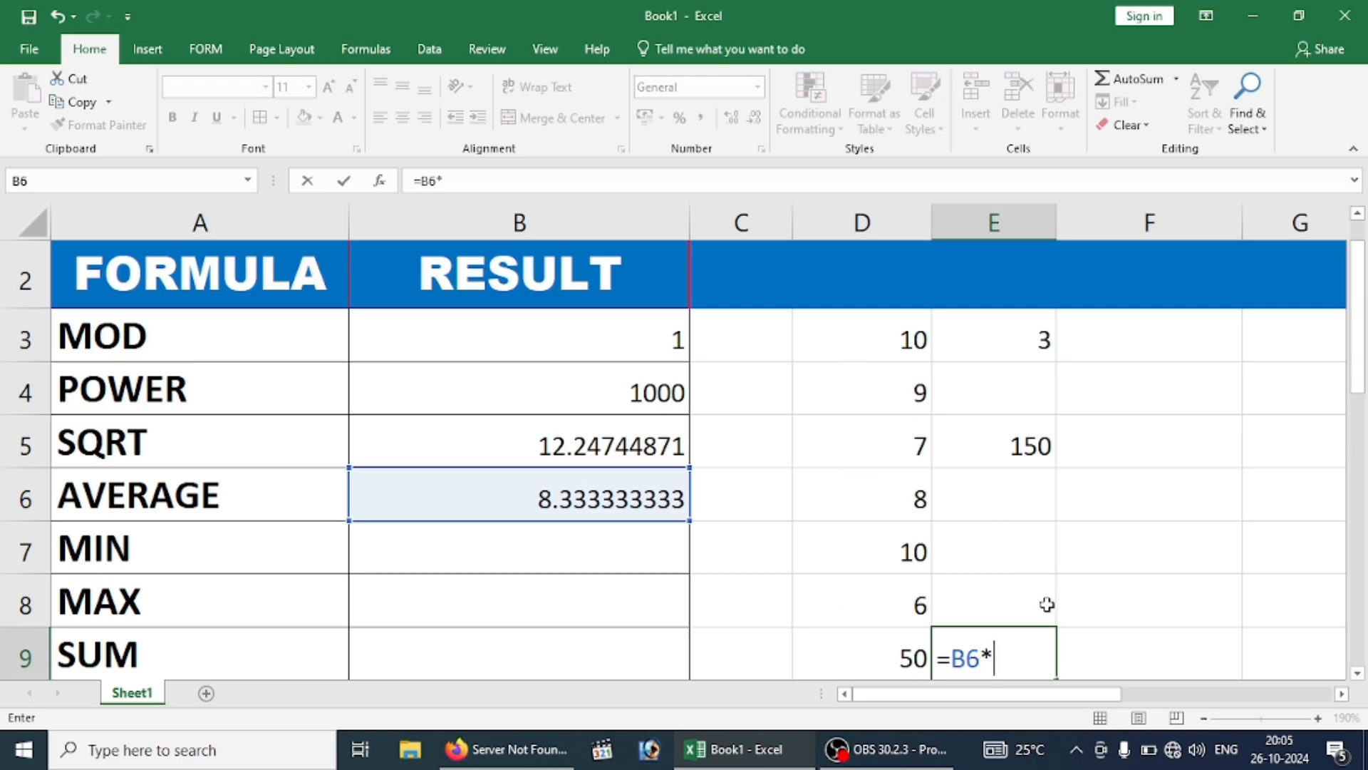
type("6")
key("Return")
left_click(1026, 586)
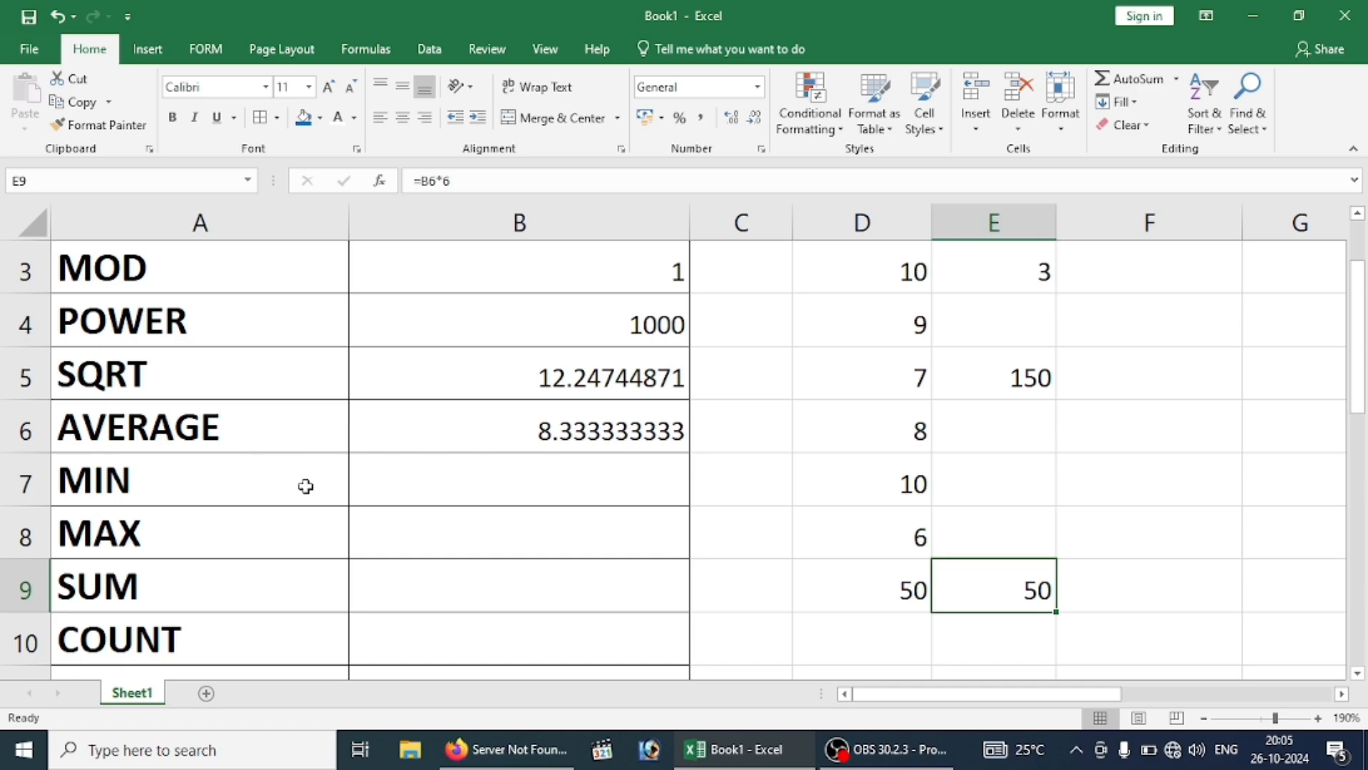
Calculate the minimum of D3:D8 in cell B7 with the MIN function and check its formula.
left_click(496, 494)
scroll(738, 493, "up", 1)
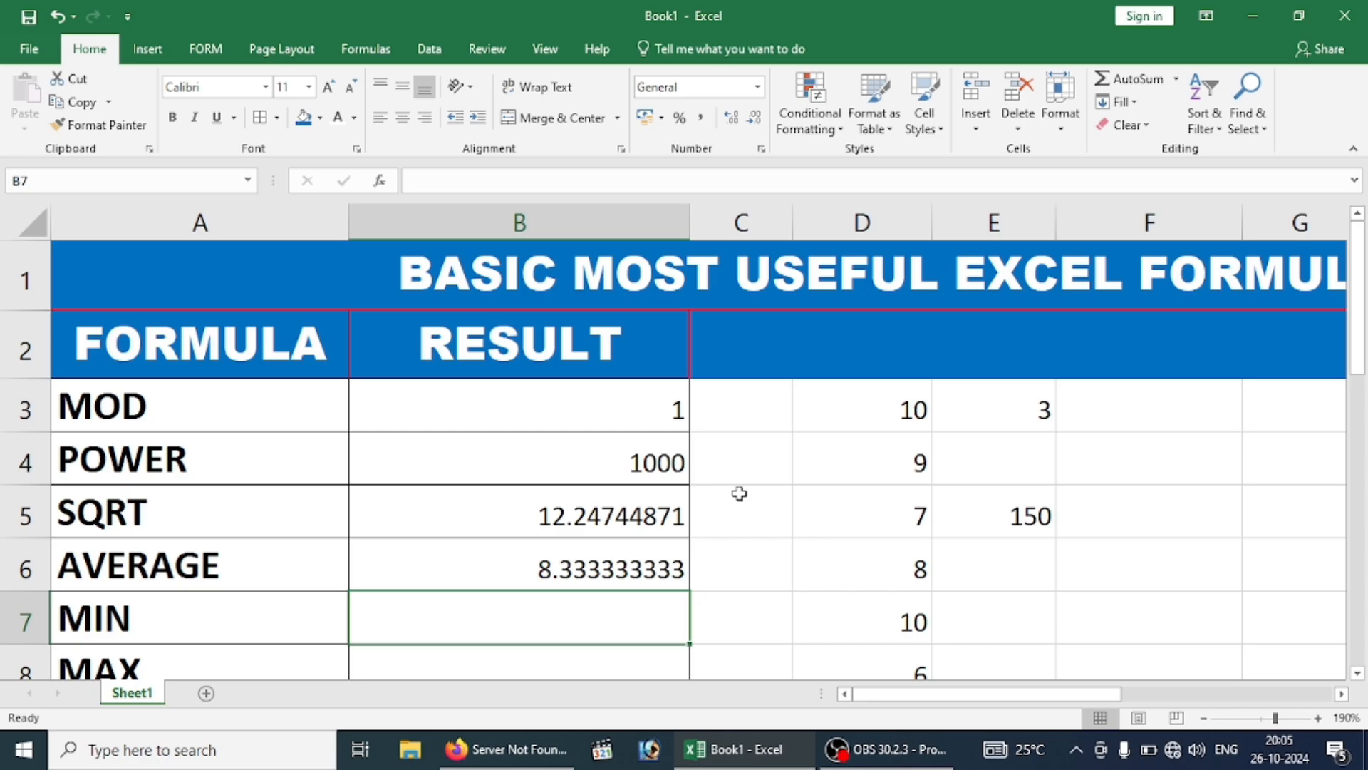
type("=")
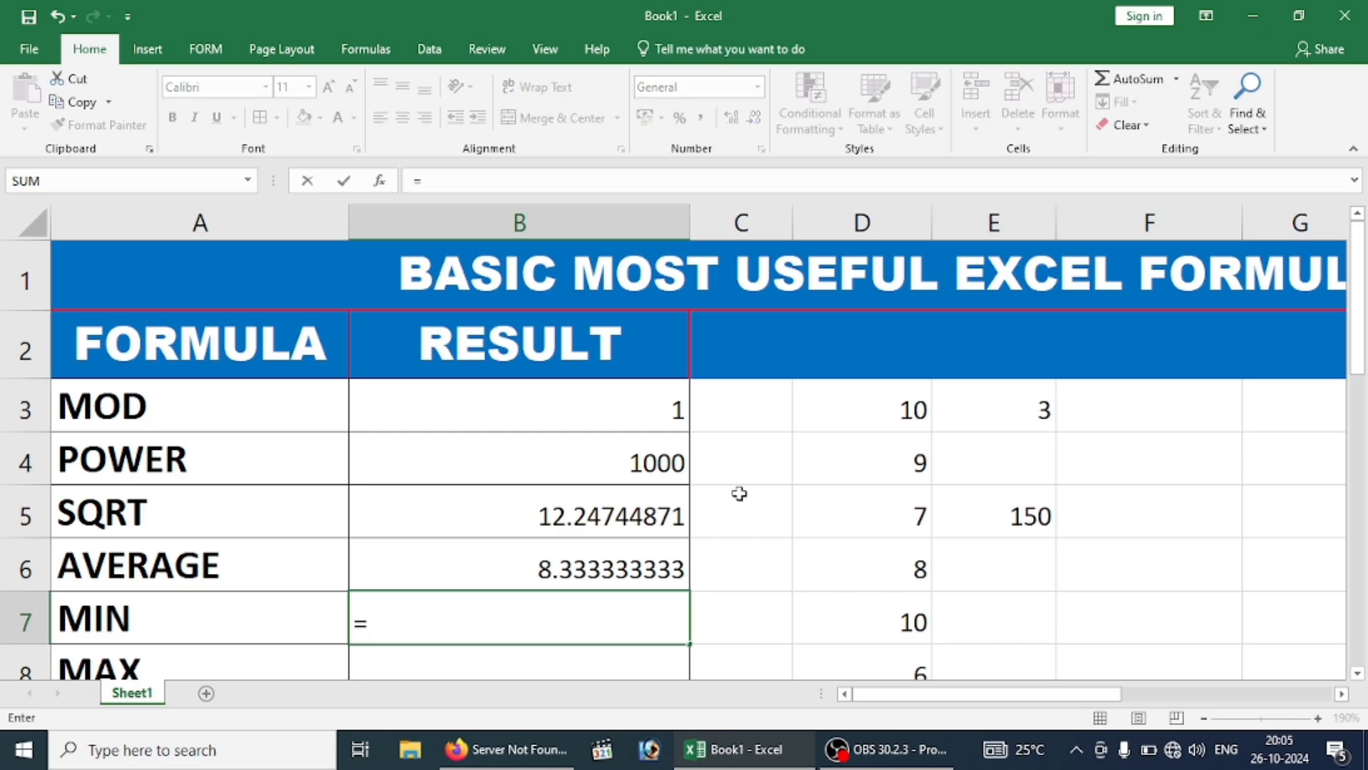
type("MIN")
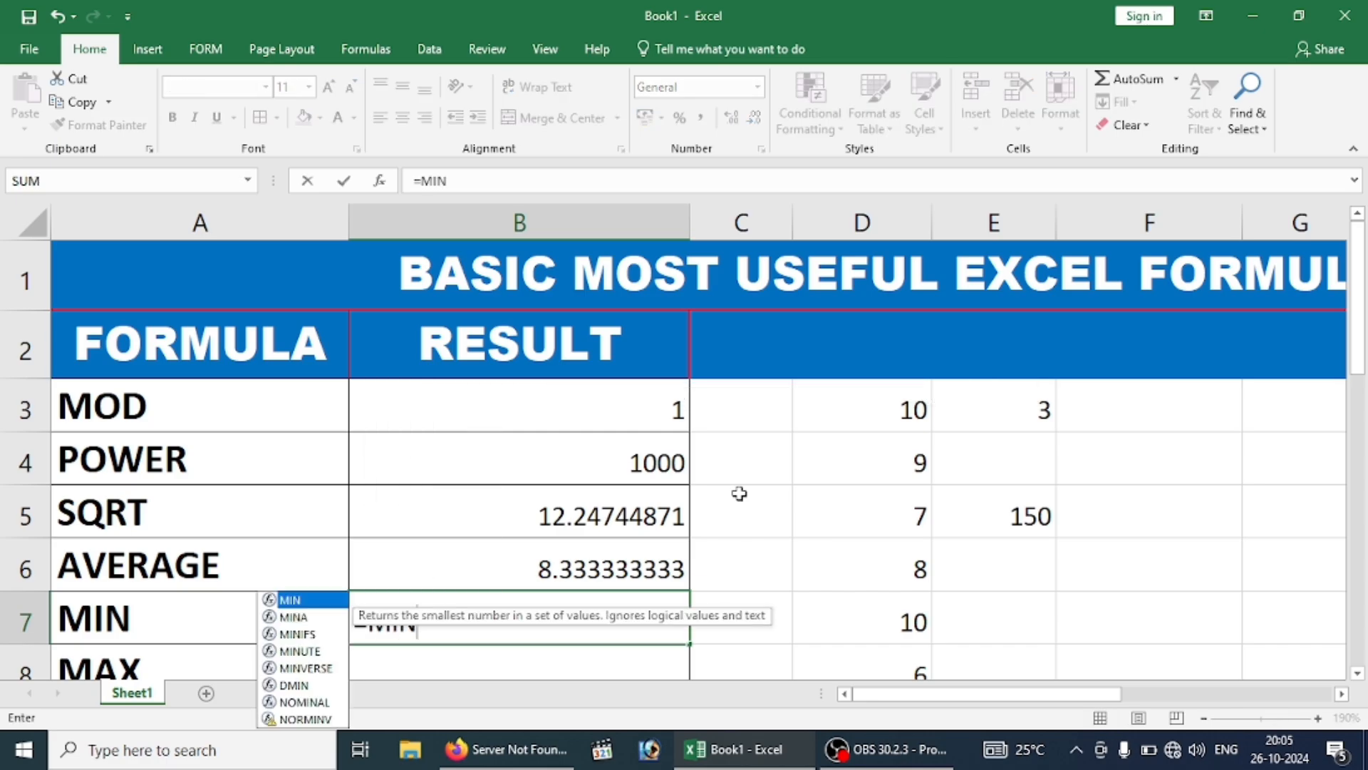
type("(")
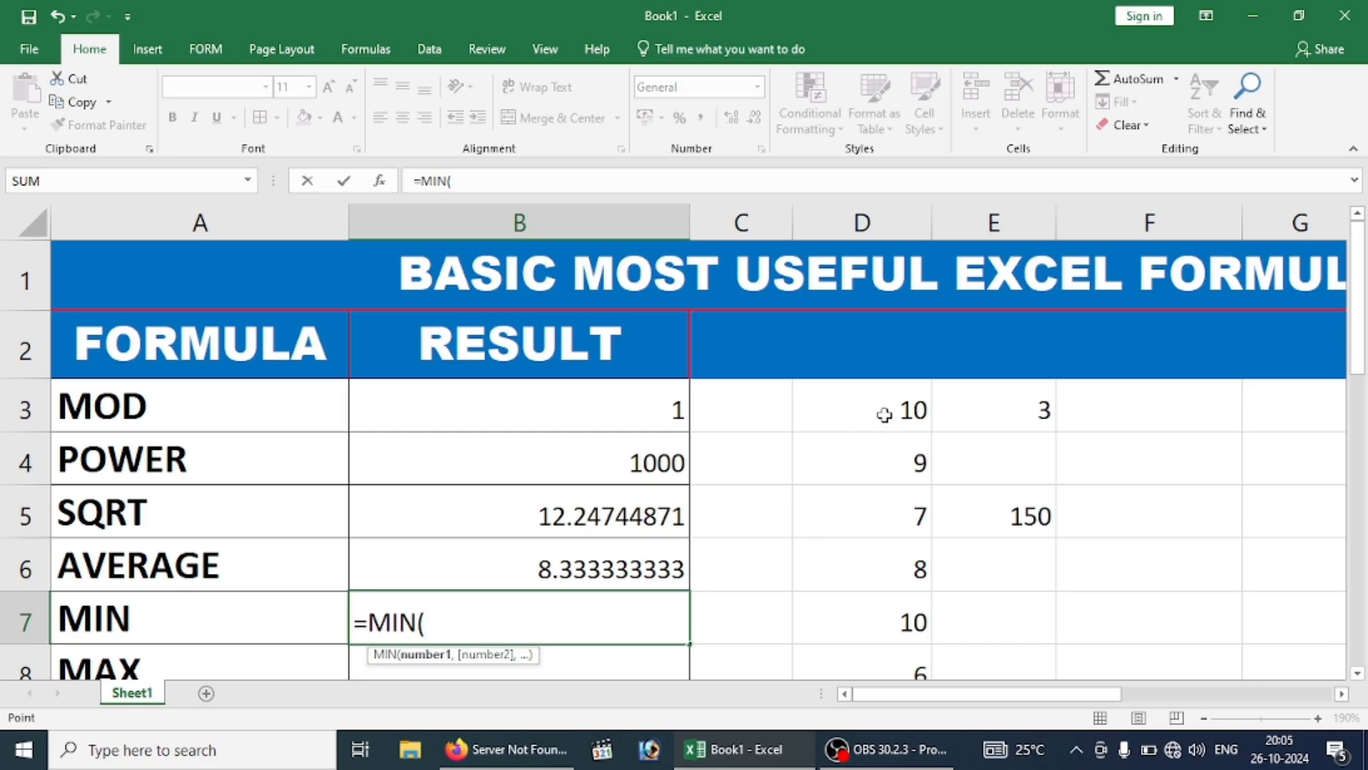
left_click_drag(883, 413, 889, 538)
key("Return")
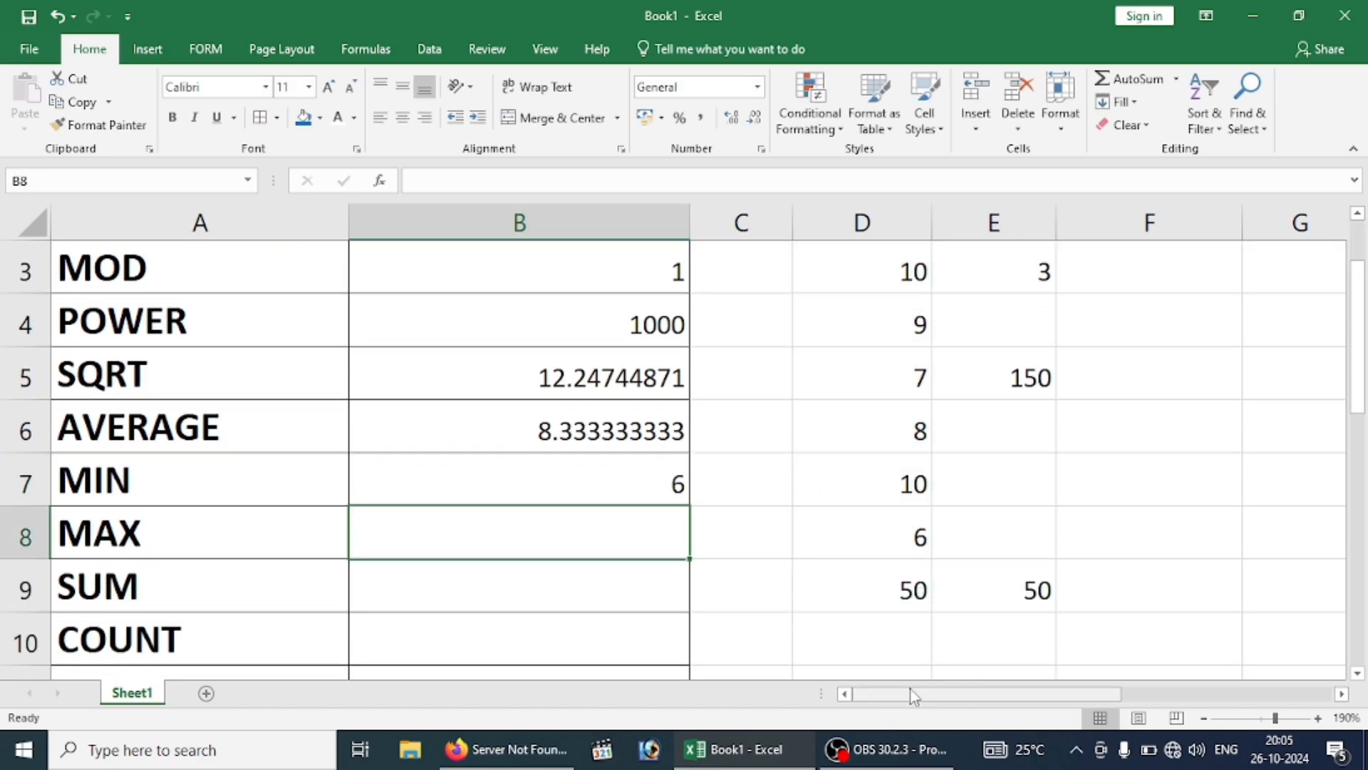
scroll(548, 593, "up", 1)
left_click(580, 617)
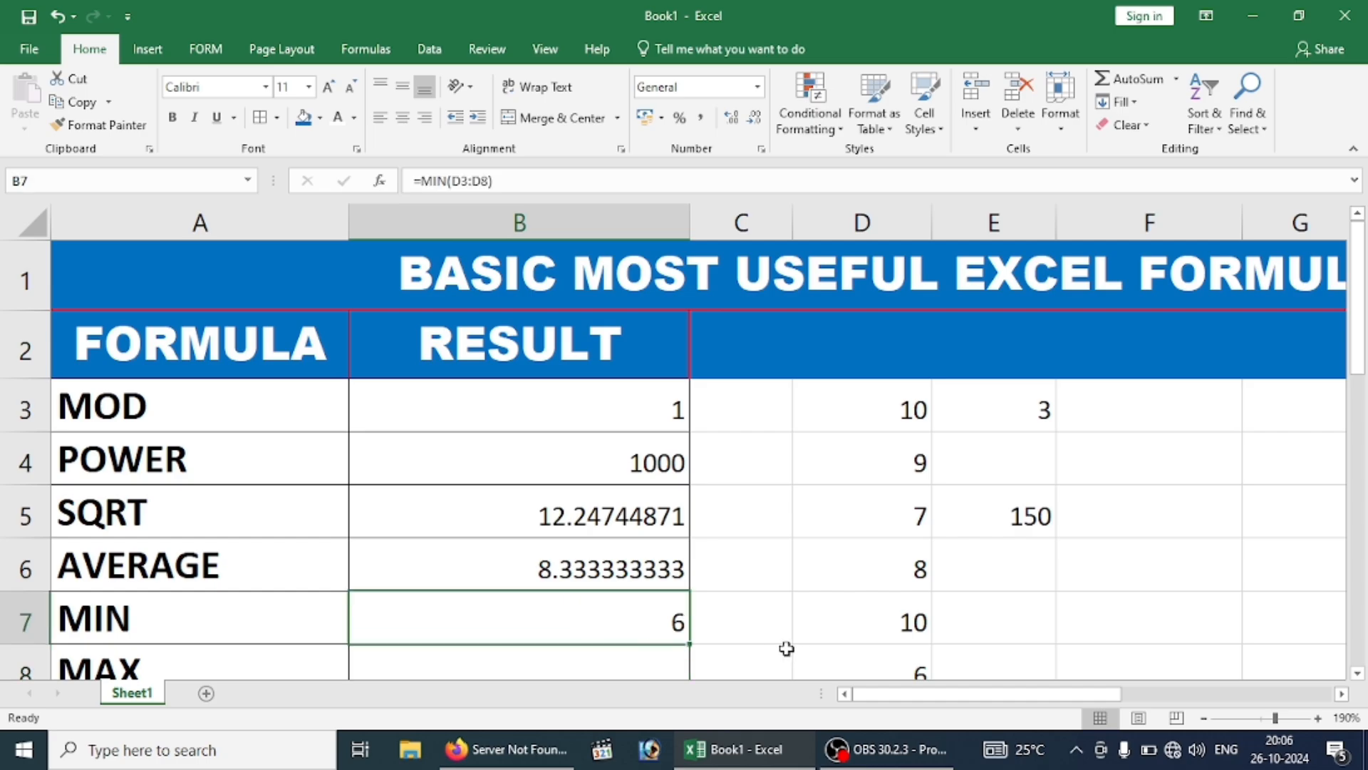
Change the sample value in cell D8 to 11 and check the MIN result in B7.
scroll(783, 629, "down", 1)
scroll(730, 608, "down", 1)
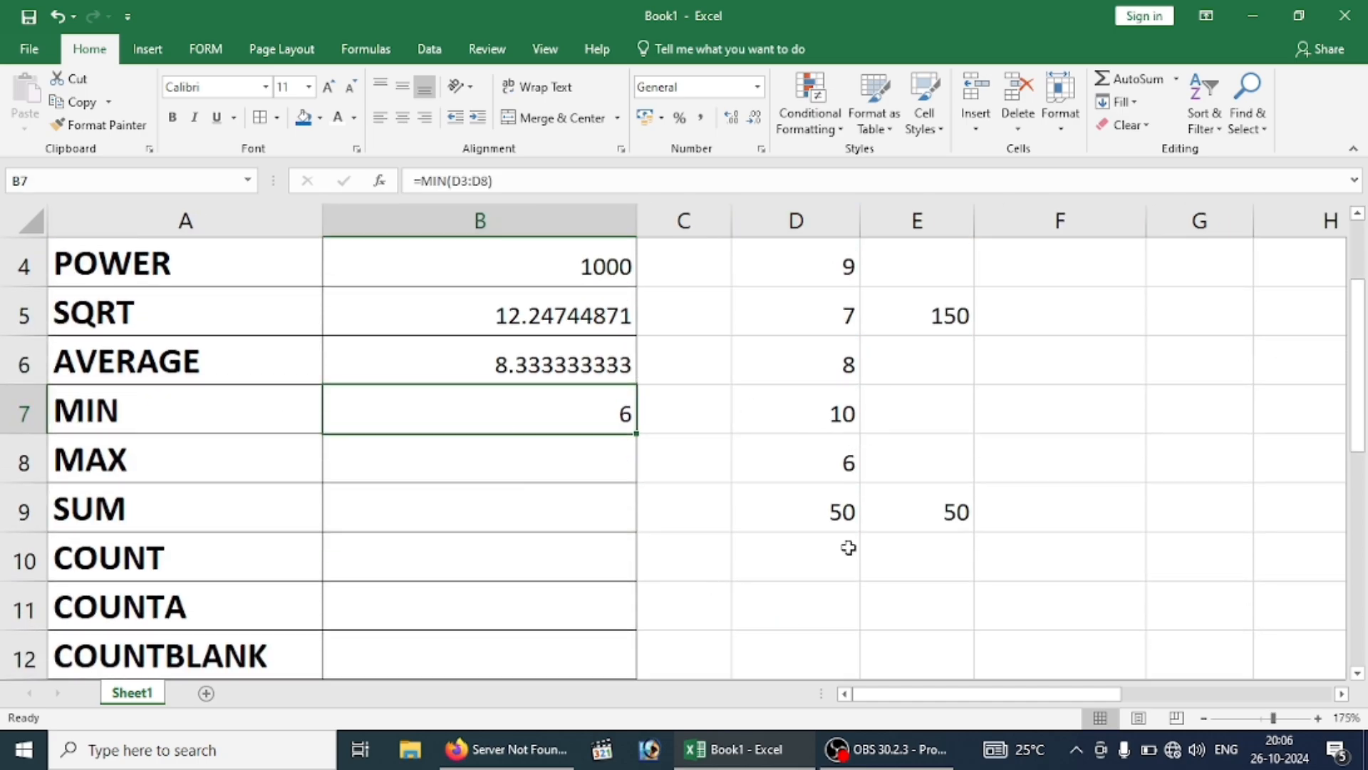
left_click(824, 459)
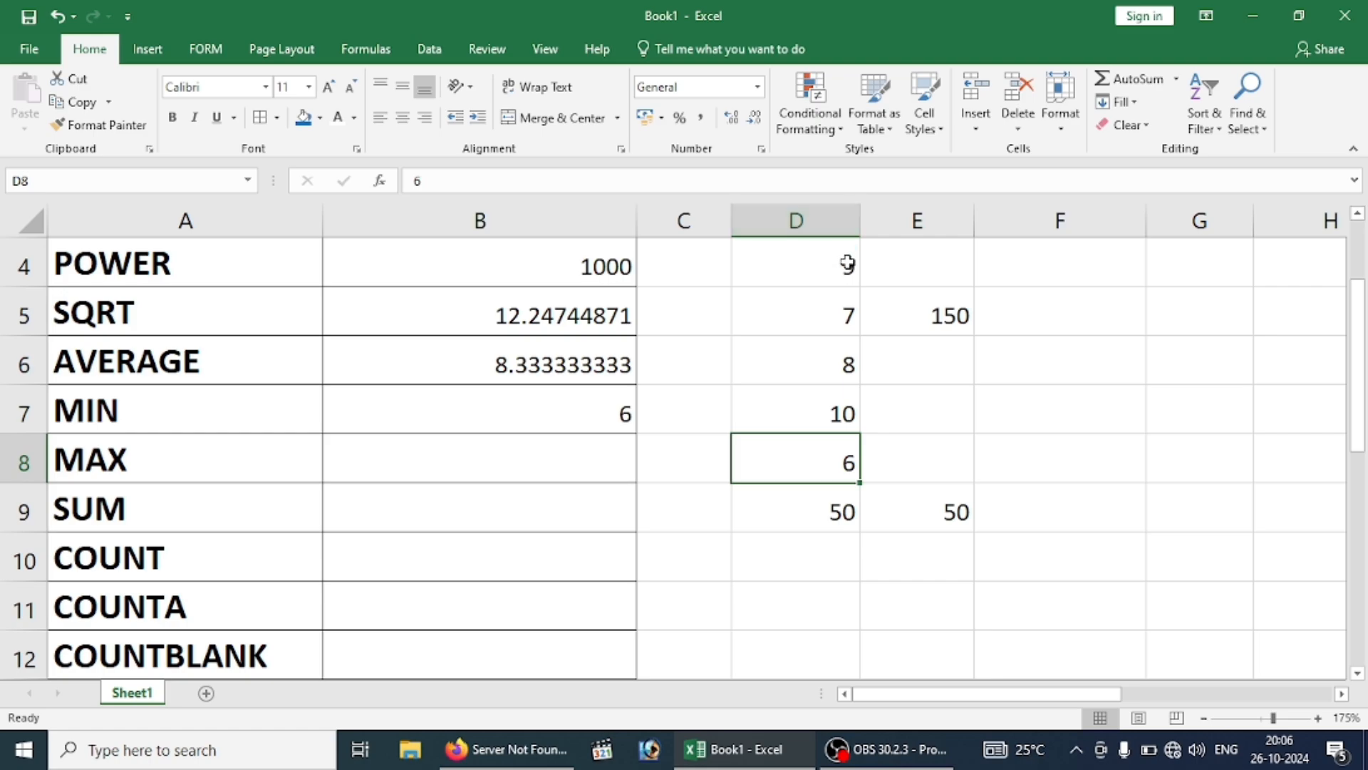
left_click(810, 332)
left_click(823, 456)
type("11")
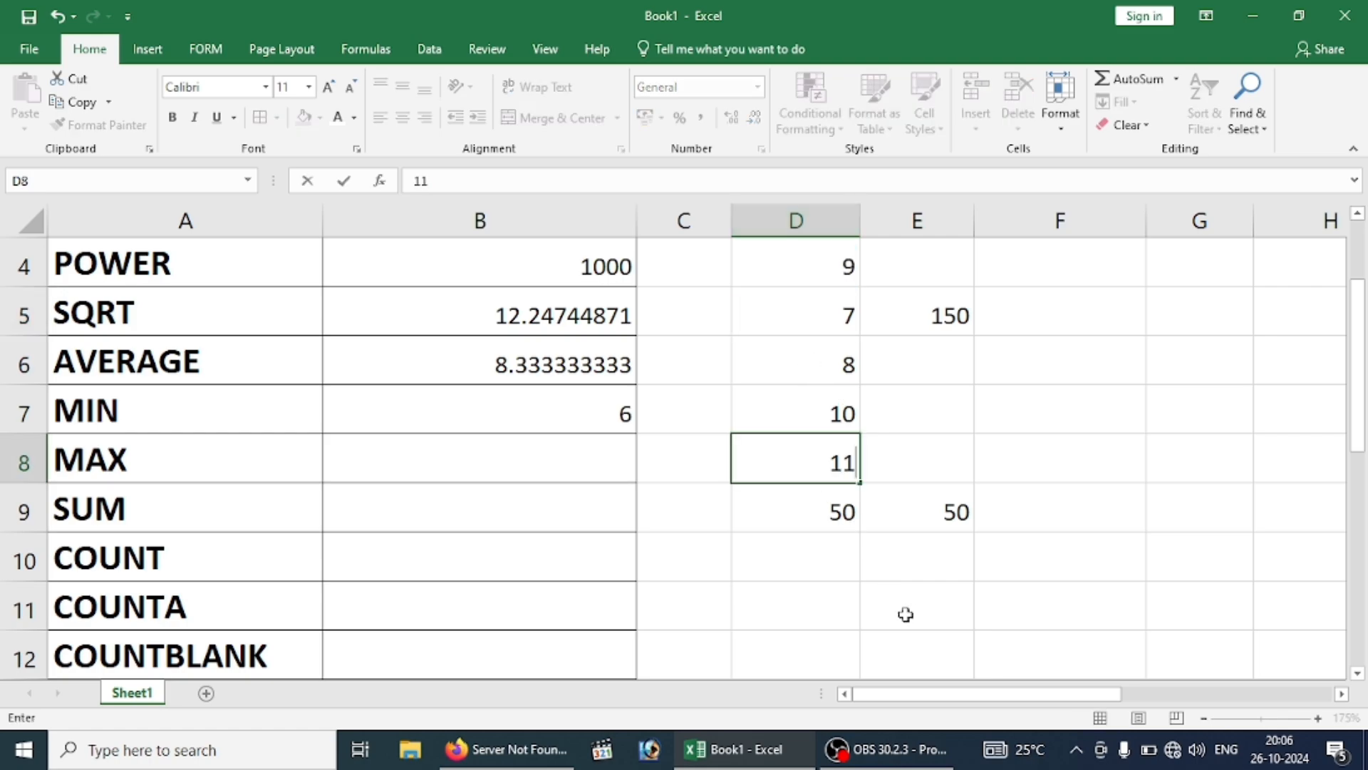
key("Return")
left_click(632, 422)
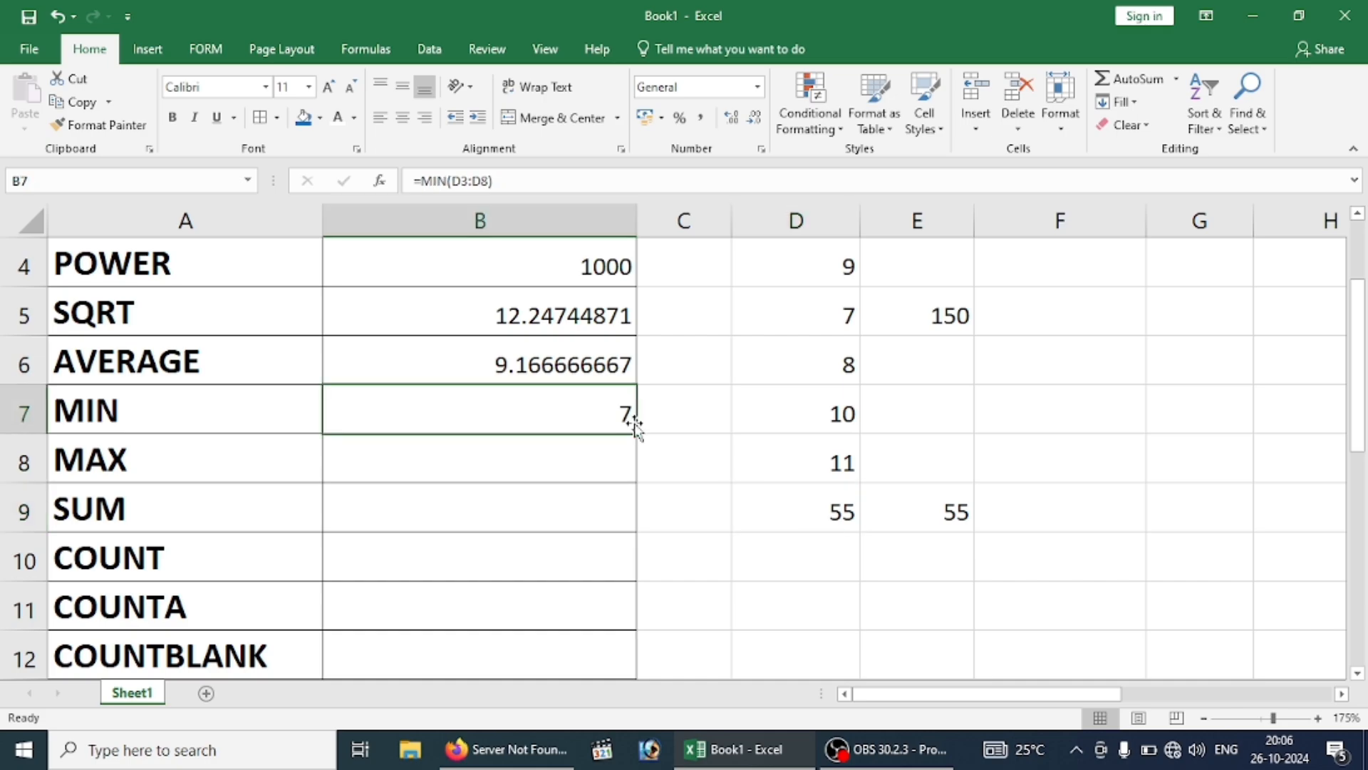
Change the sample values to 1 in cell D6 and -1 in cell D7, checking the MIN result in B7.
left_click(844, 459)
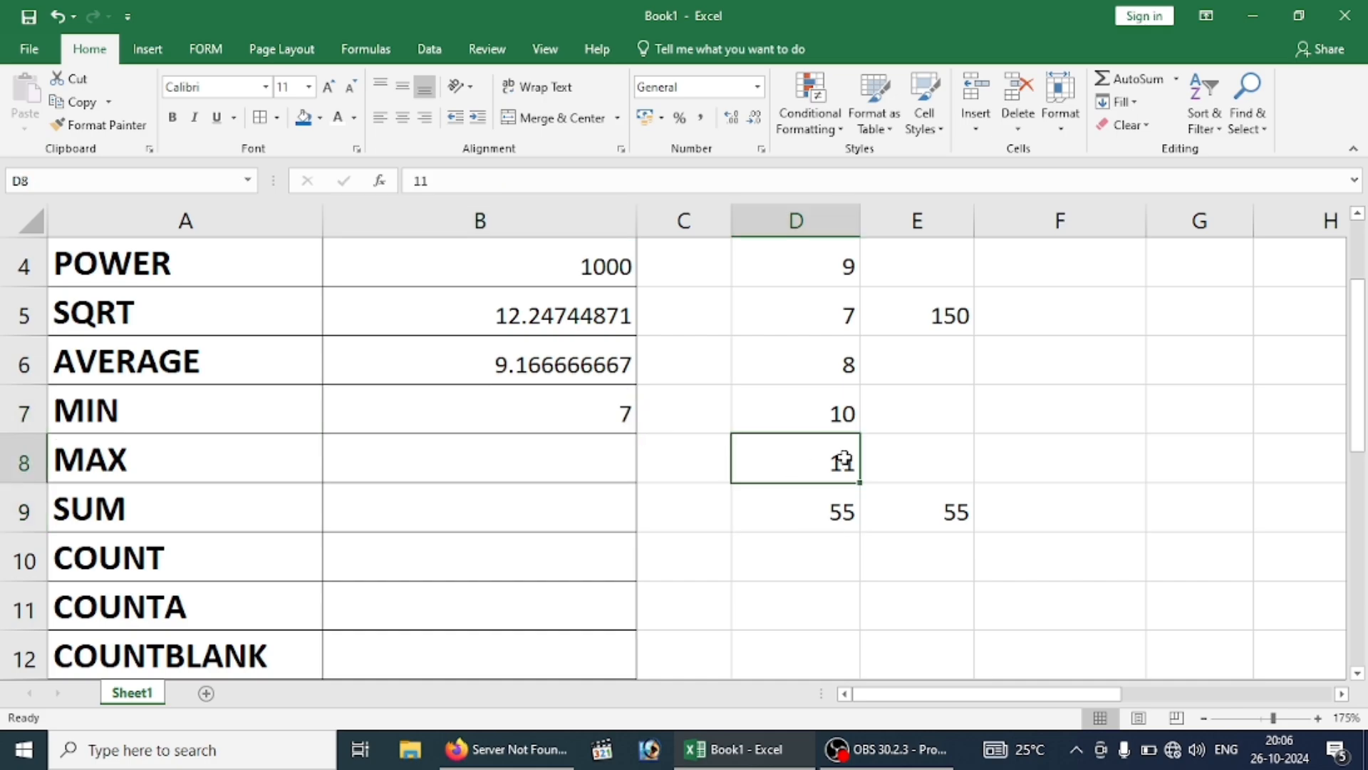
left_click(825, 319)
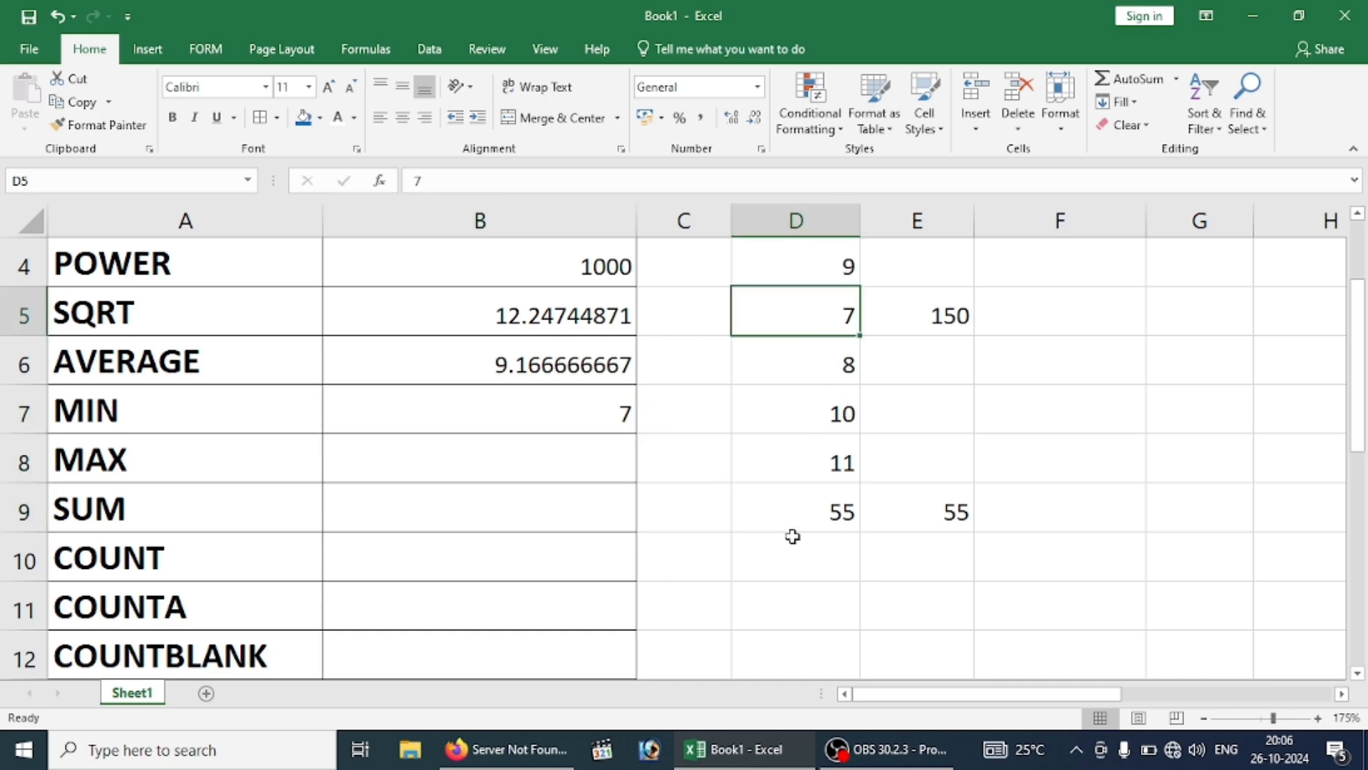
left_click(792, 364)
type("1")
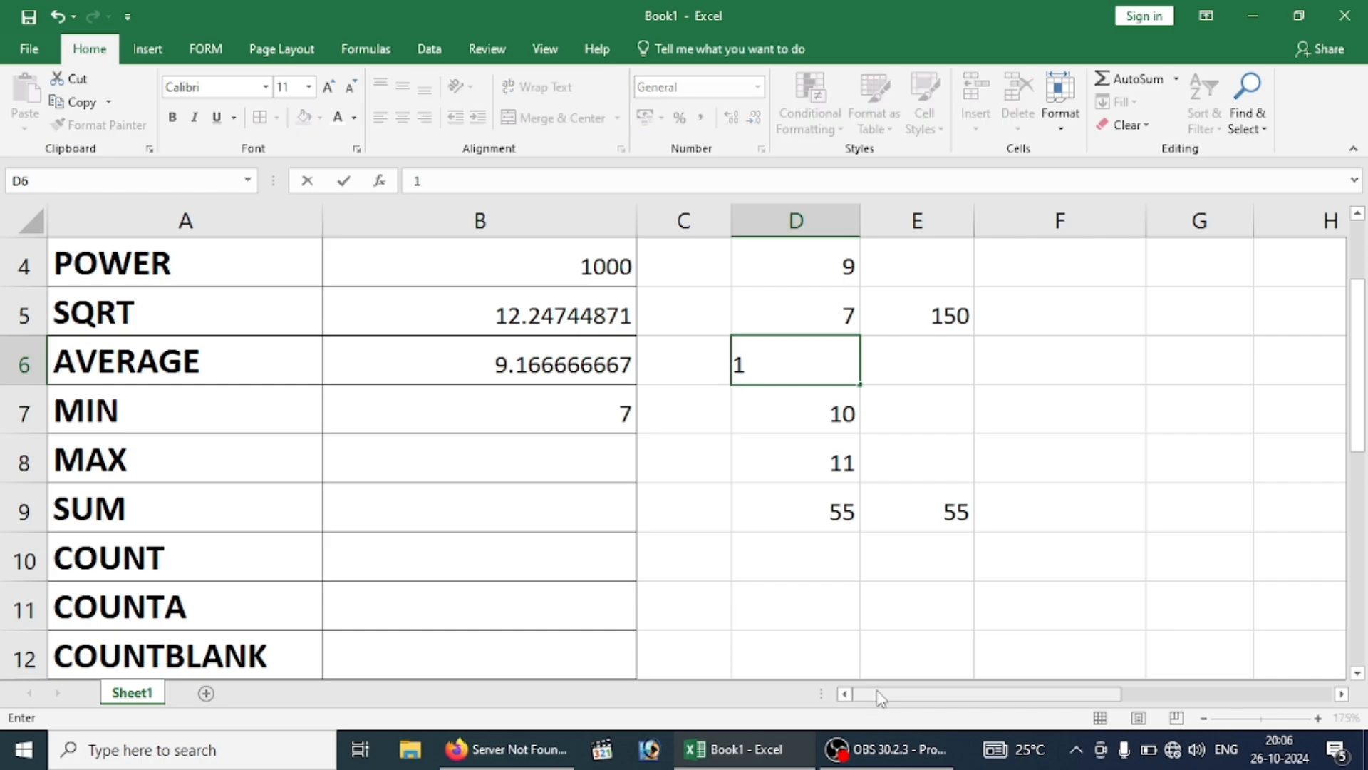
key("Return")
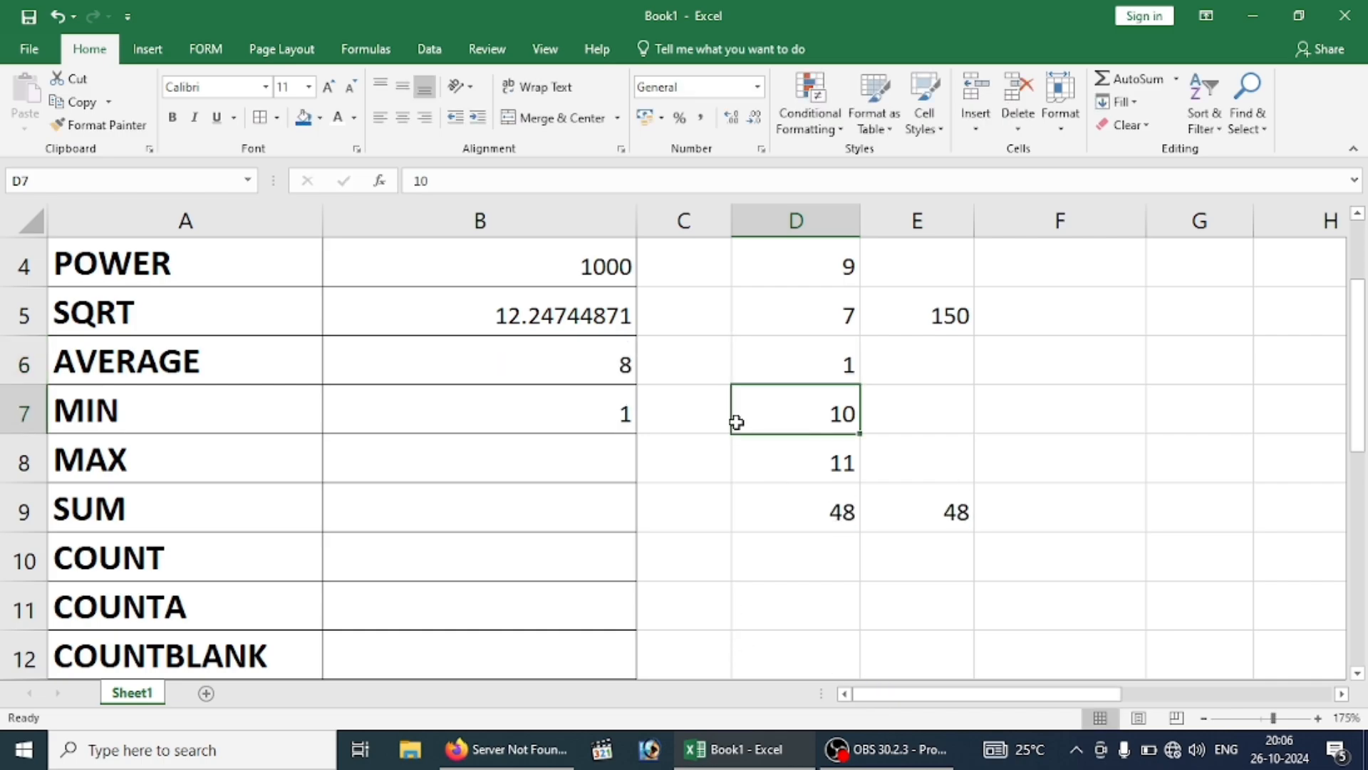
left_click(597, 413)
left_click(917, 410)
left_click(809, 414)
type("-1")
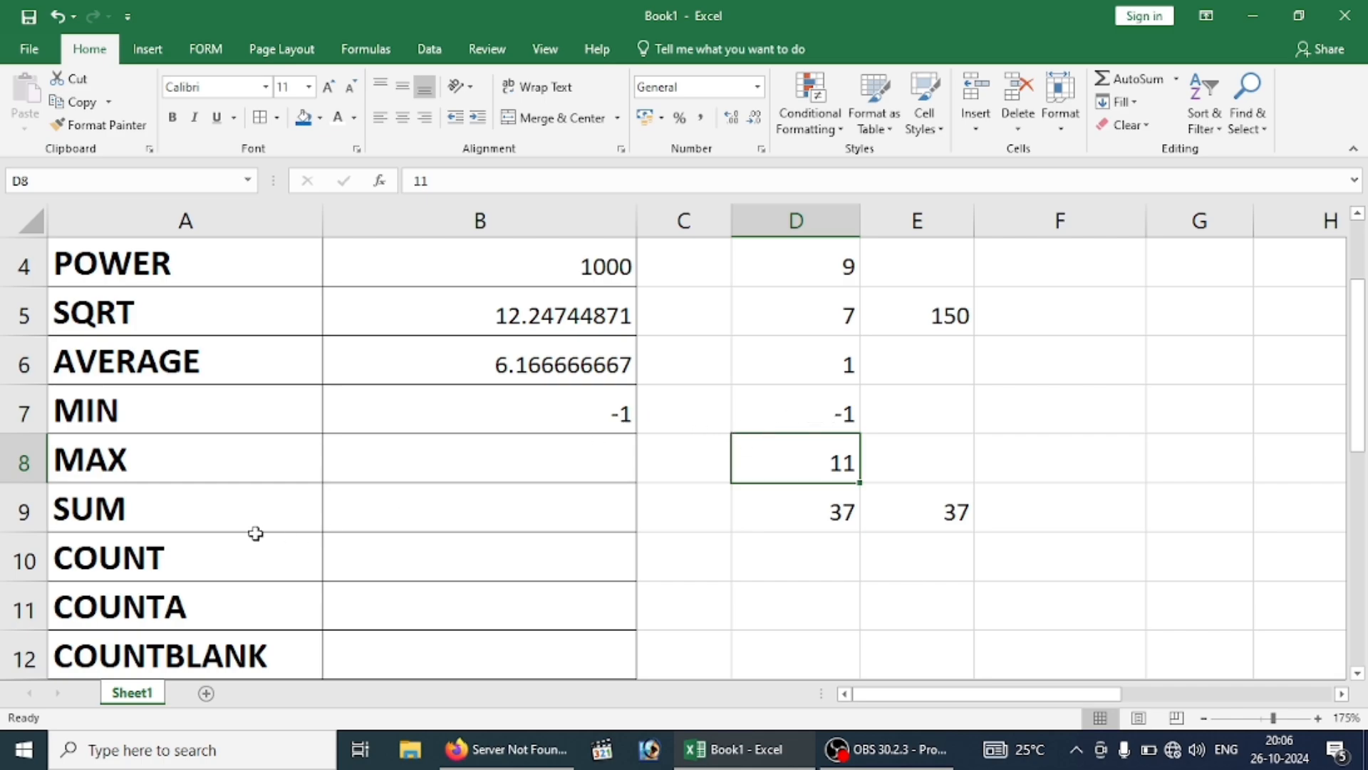
Enter a MAX formula in cell B8 over the column D values including D9, and inspect the source cells D9, D6 and D7.
left_click(455, 474)
type("=")
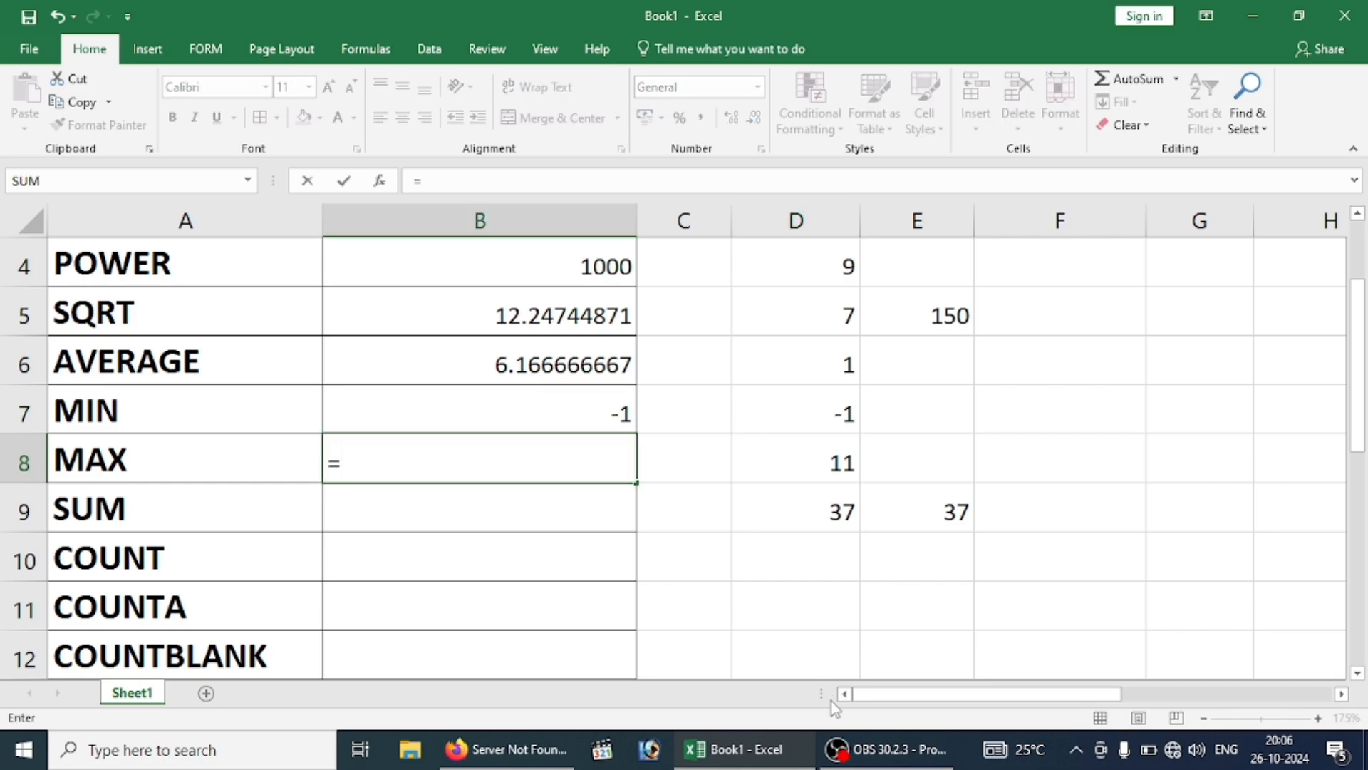
type("MAX(")
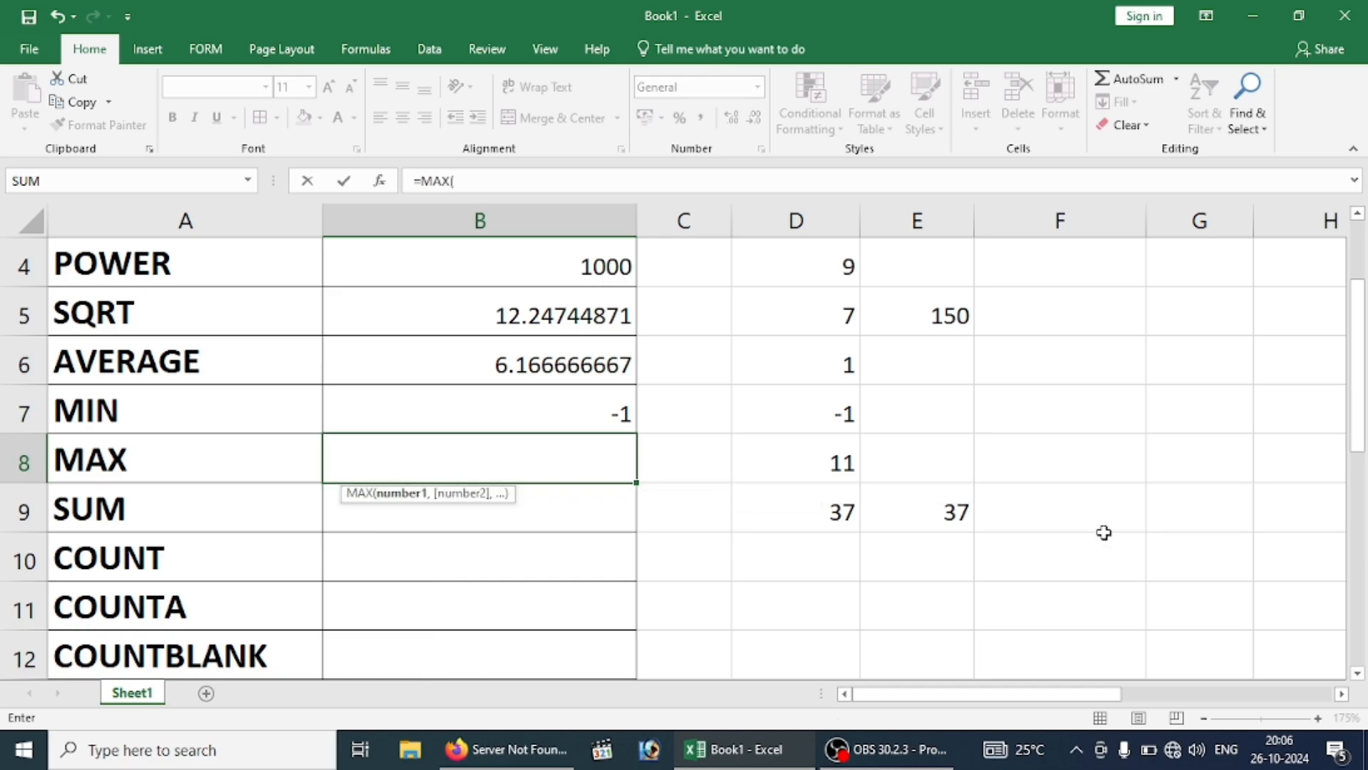
scroll(887, 456, "up", 1)
left_click_drag(820, 399, 865, 544)
key("Return")
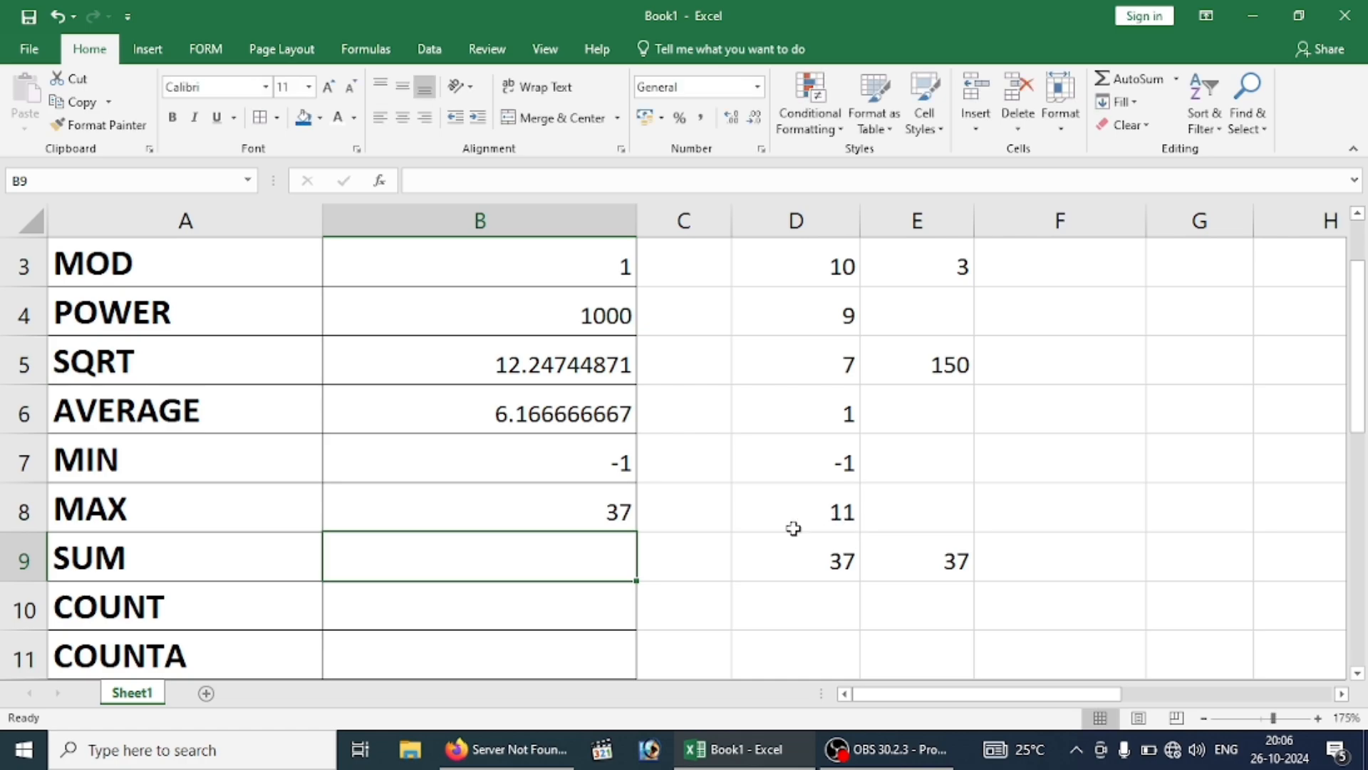
left_click(841, 560)
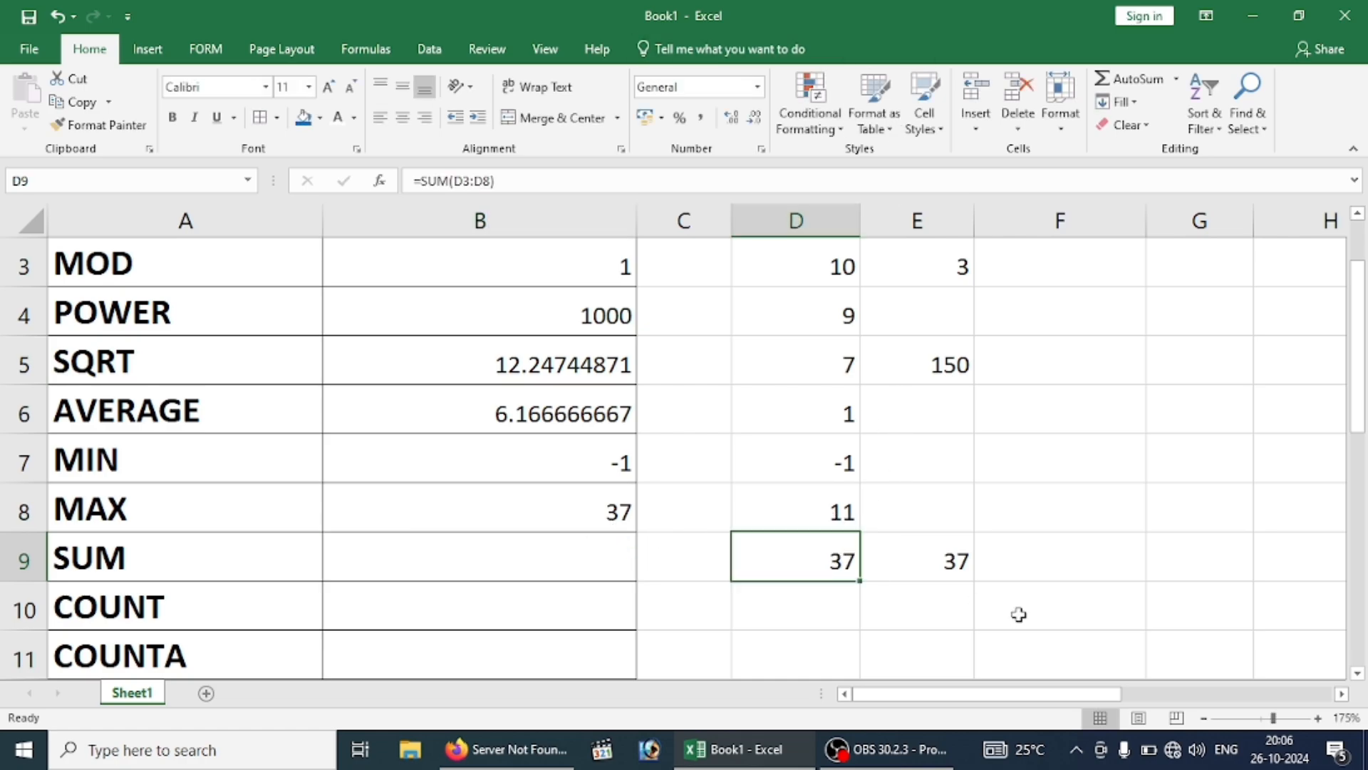
left_click(826, 412)
left_click(807, 454)
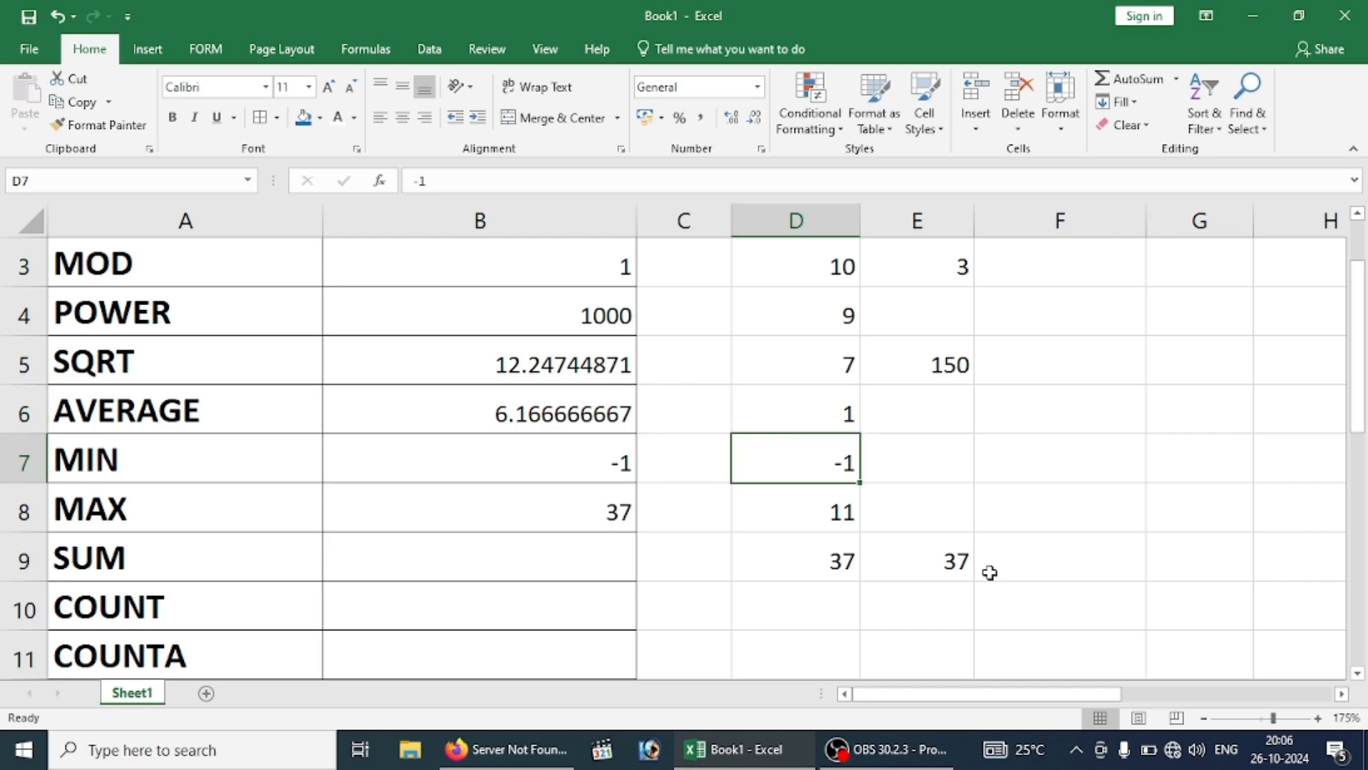
Change the sample value in cell D7 to 50 and inspect the source cells D9 and D7.
type("50")
key("Return")
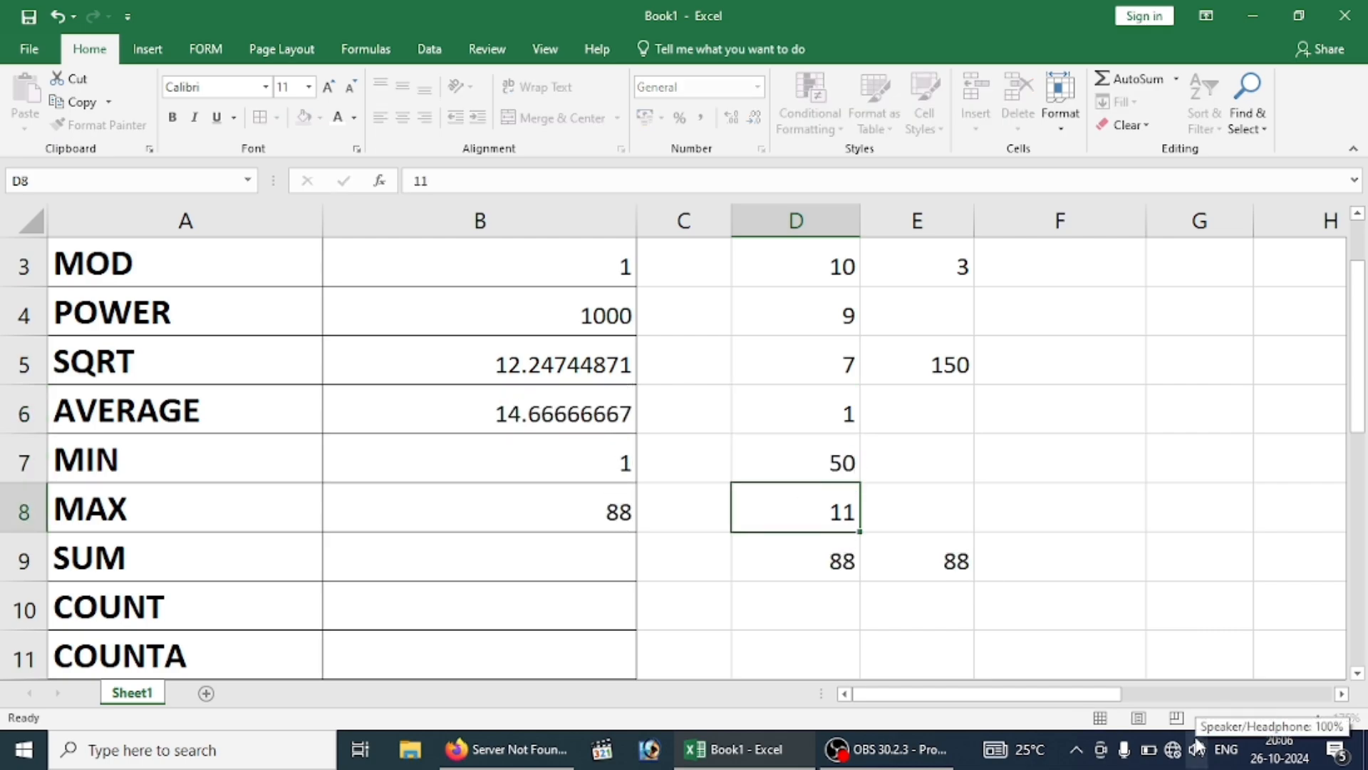
left_click(812, 566)
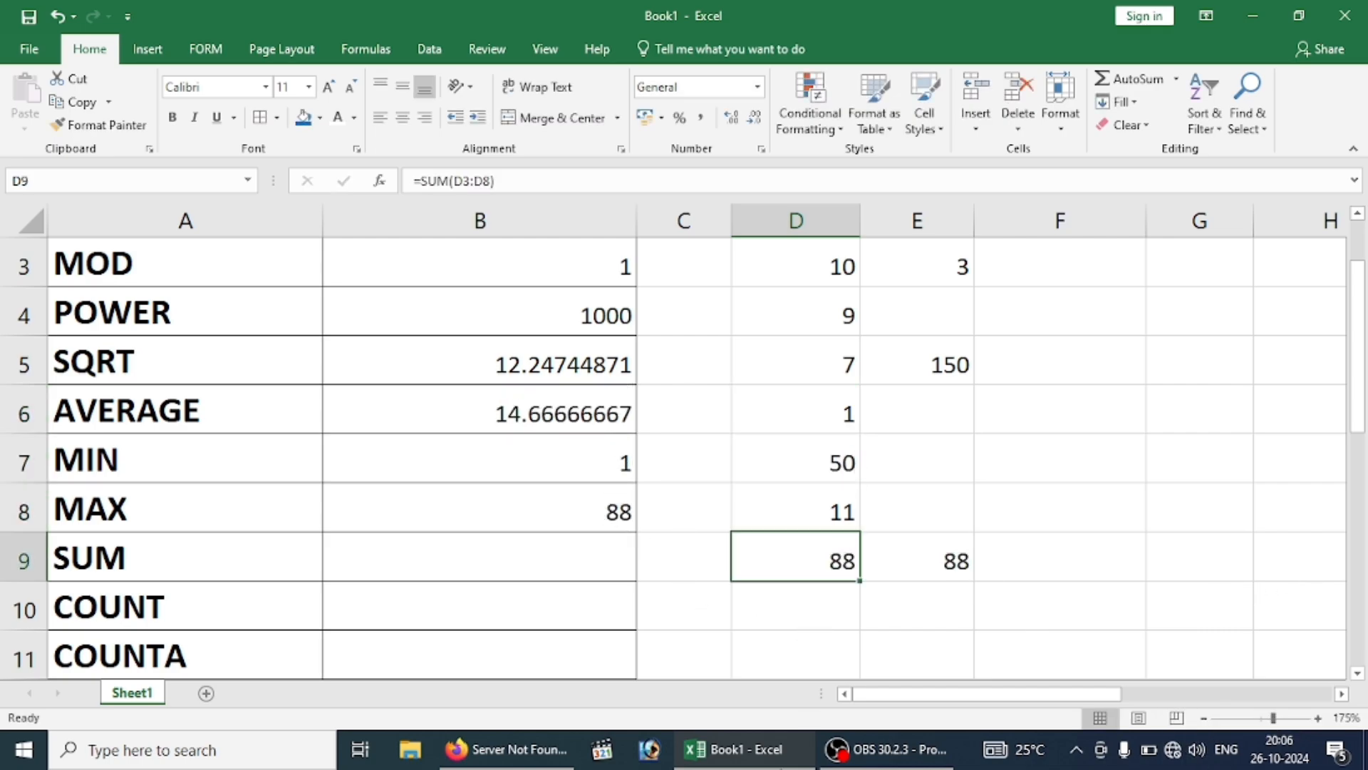
left_click(828, 464)
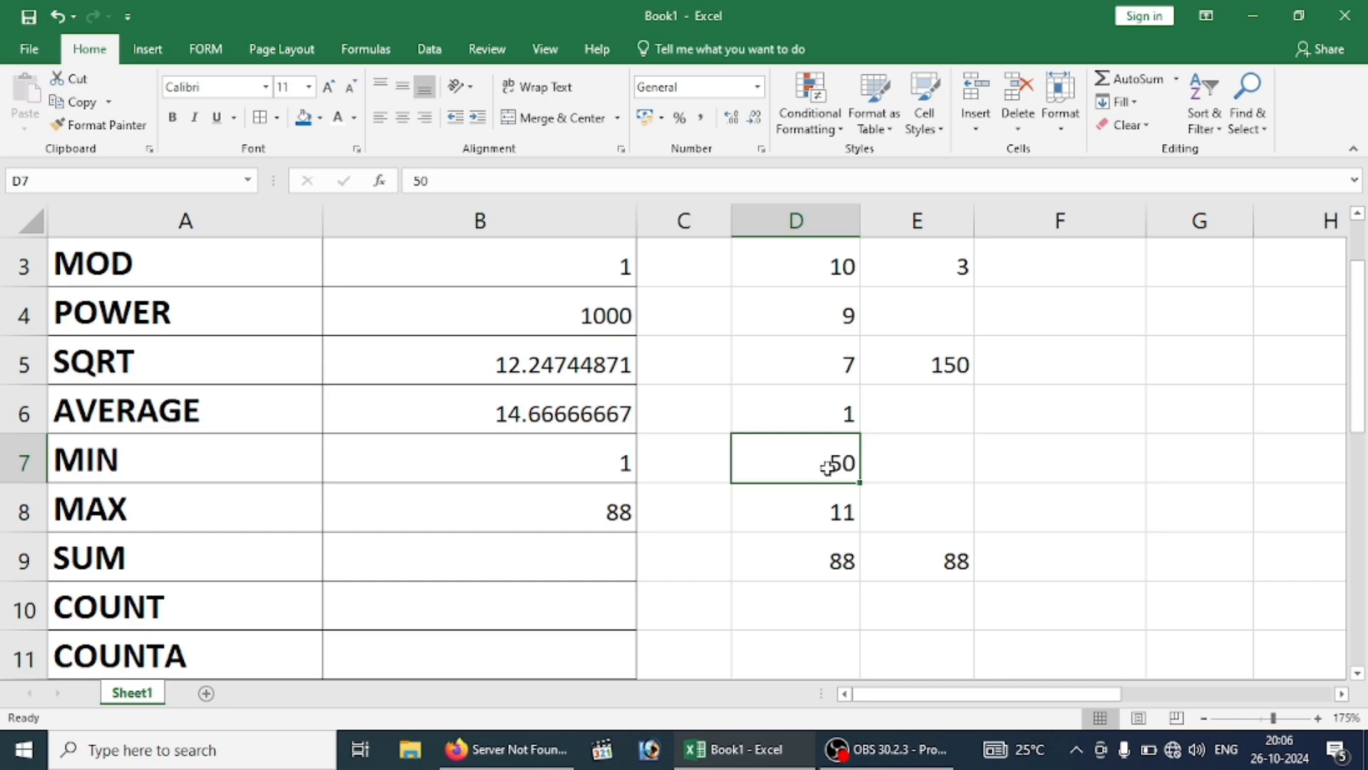
Replace the SUM formula in cell D9 with the value 150 and check the MAX result in B8.
left_click(848, 563)
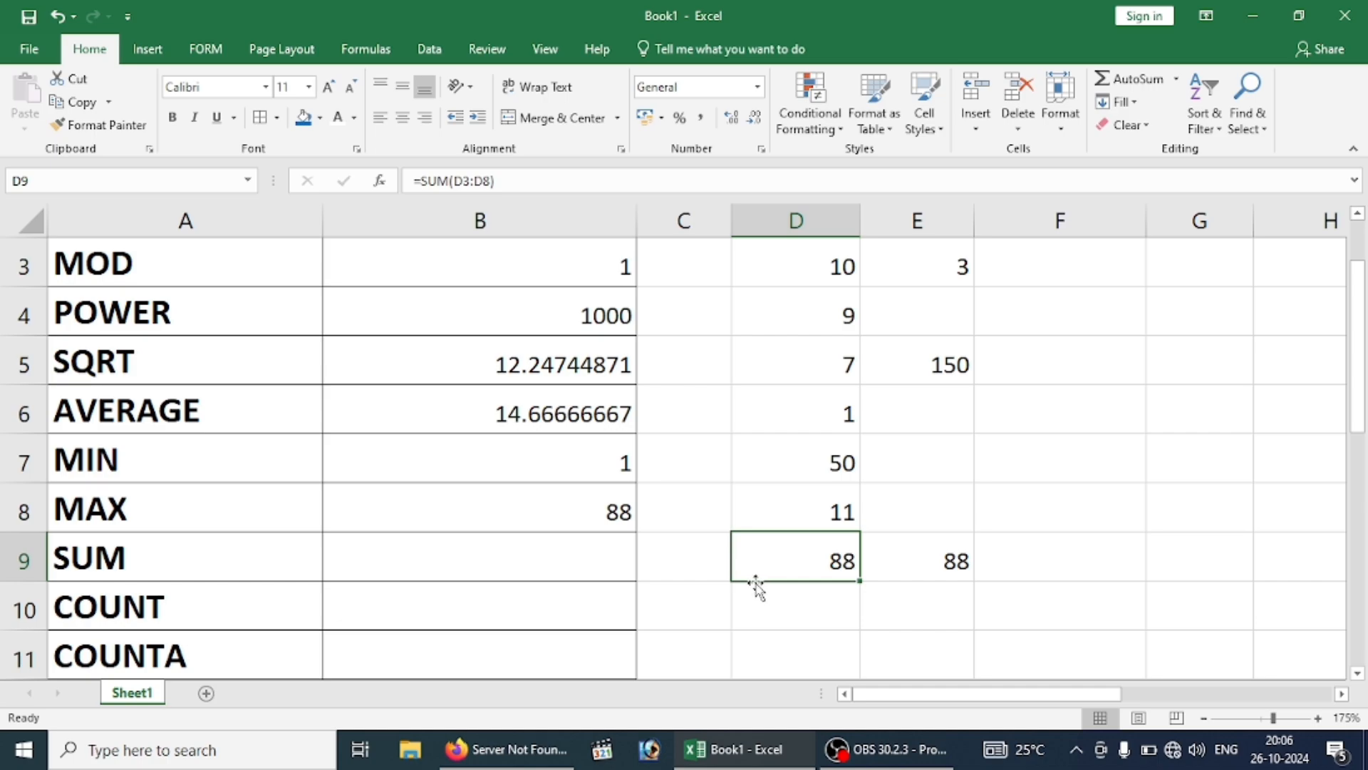
type("150")
key("Return")
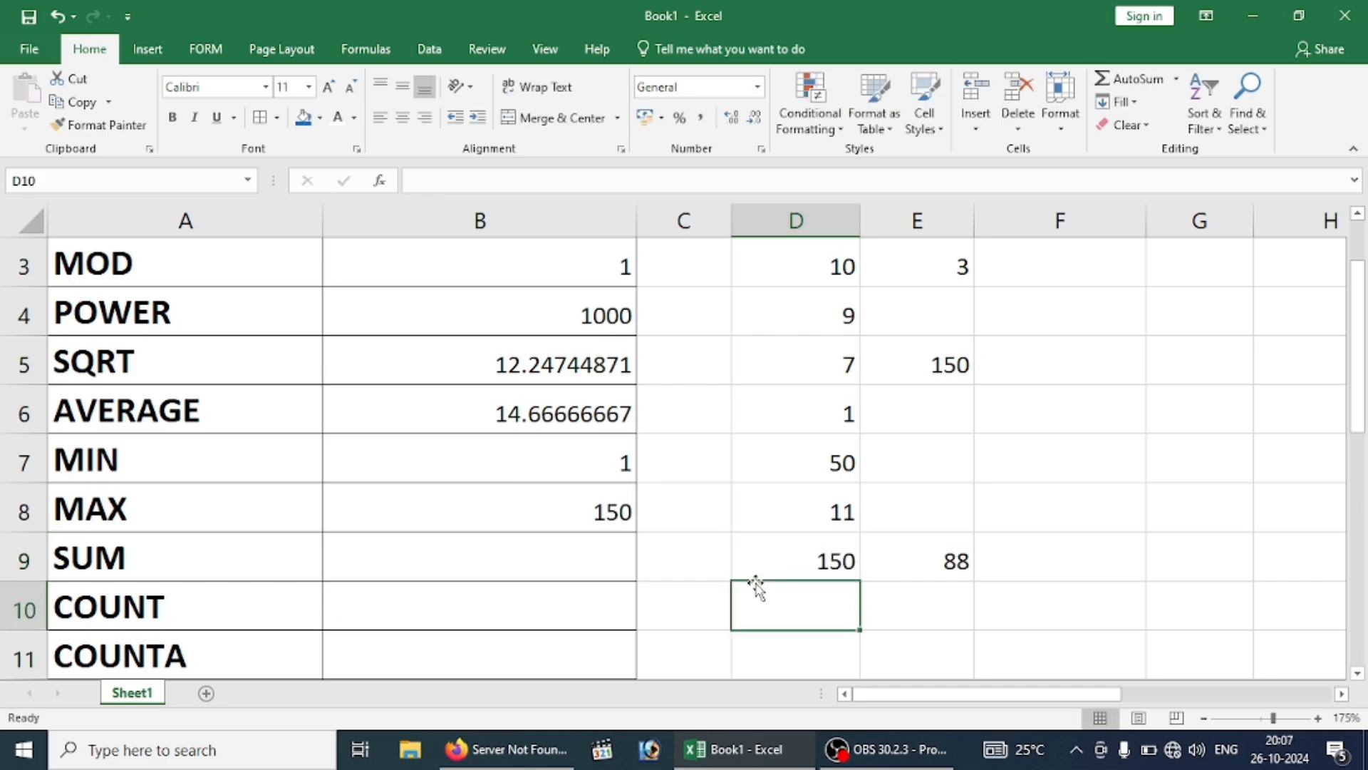
left_click(588, 512)
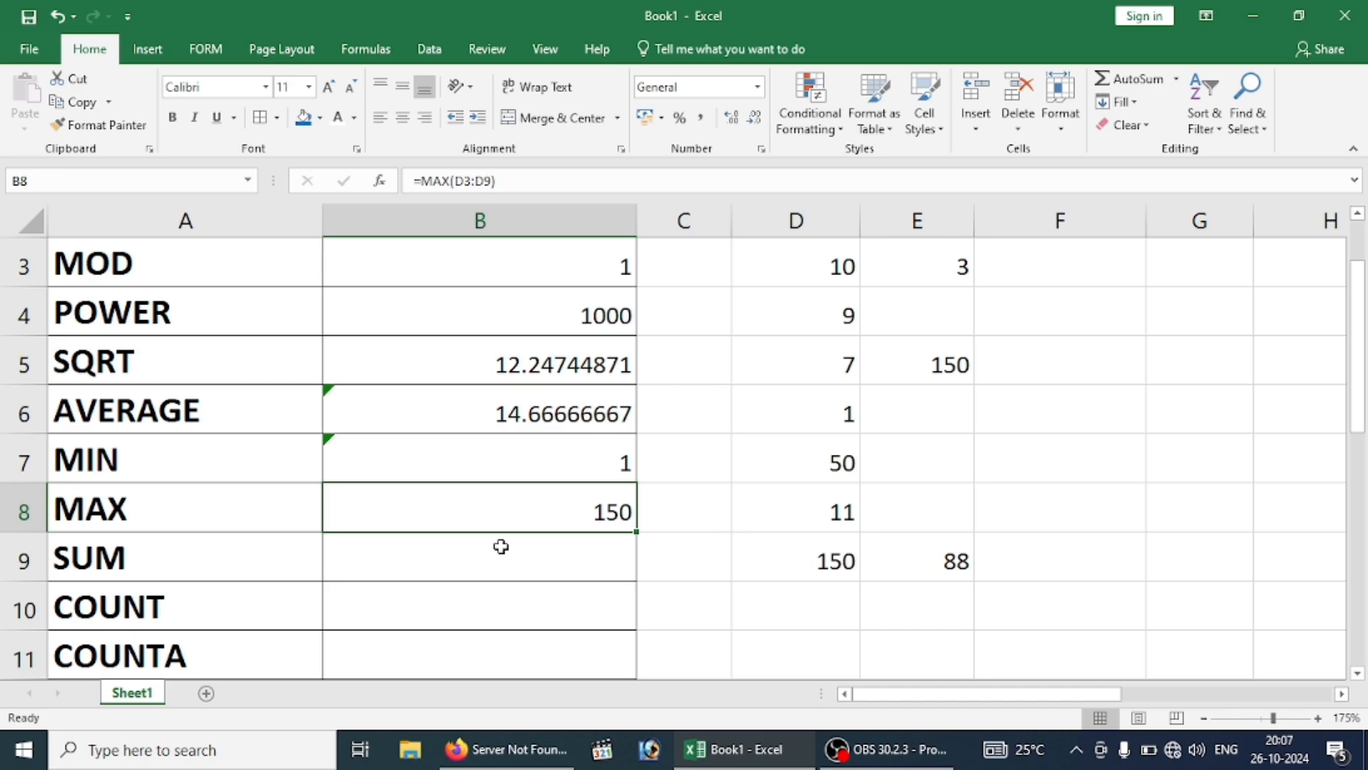
Enter a SUM formula in cell B9 that adds the cells D4, E5 and D8 and the range D3:E3.
left_click(366, 563)
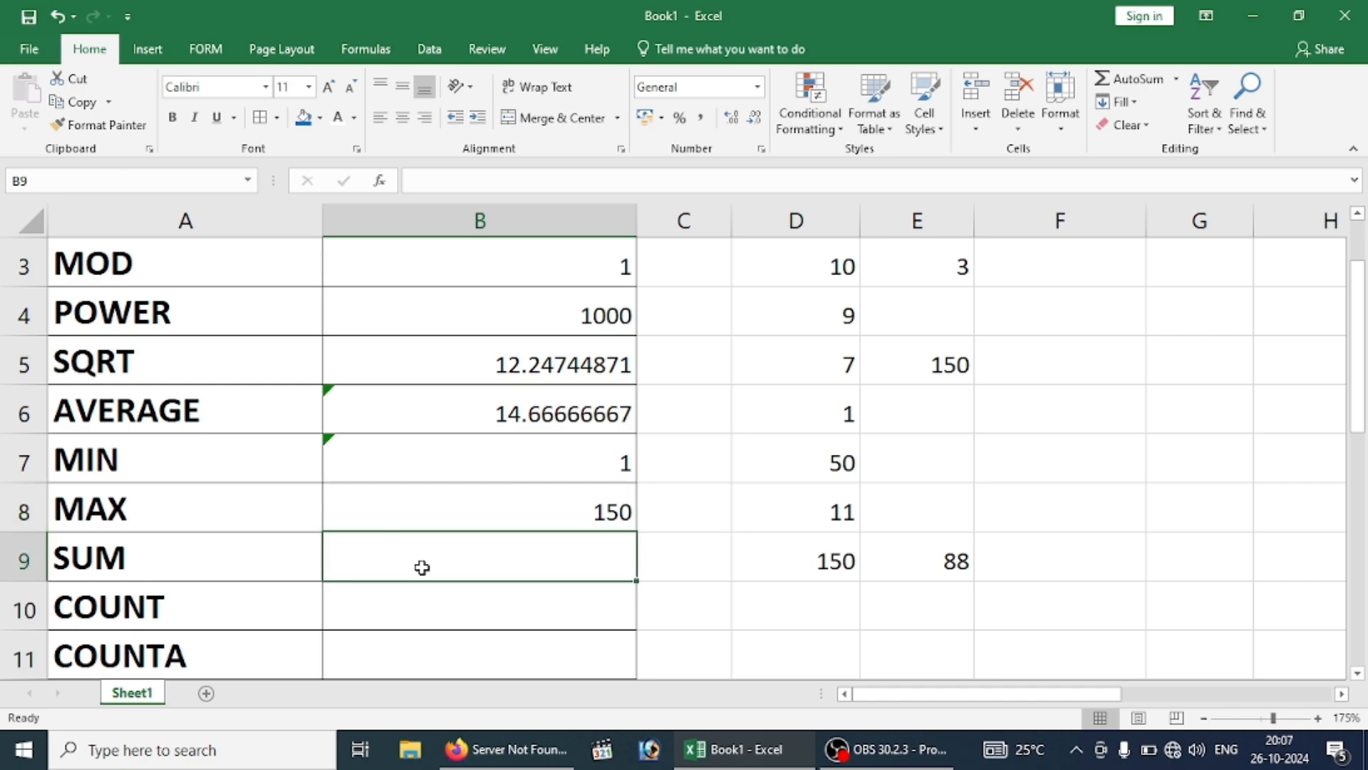
double_click(422, 568)
type("=")
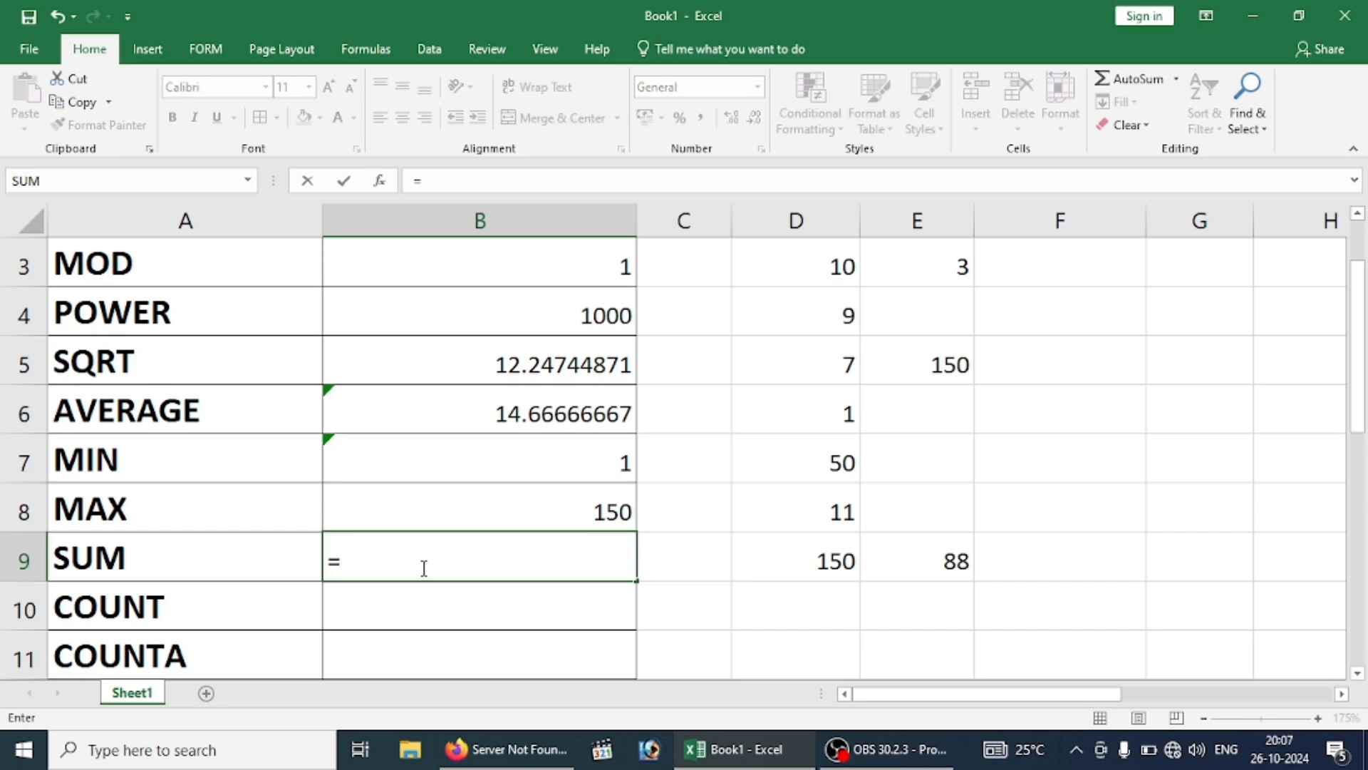
type("SUM(")
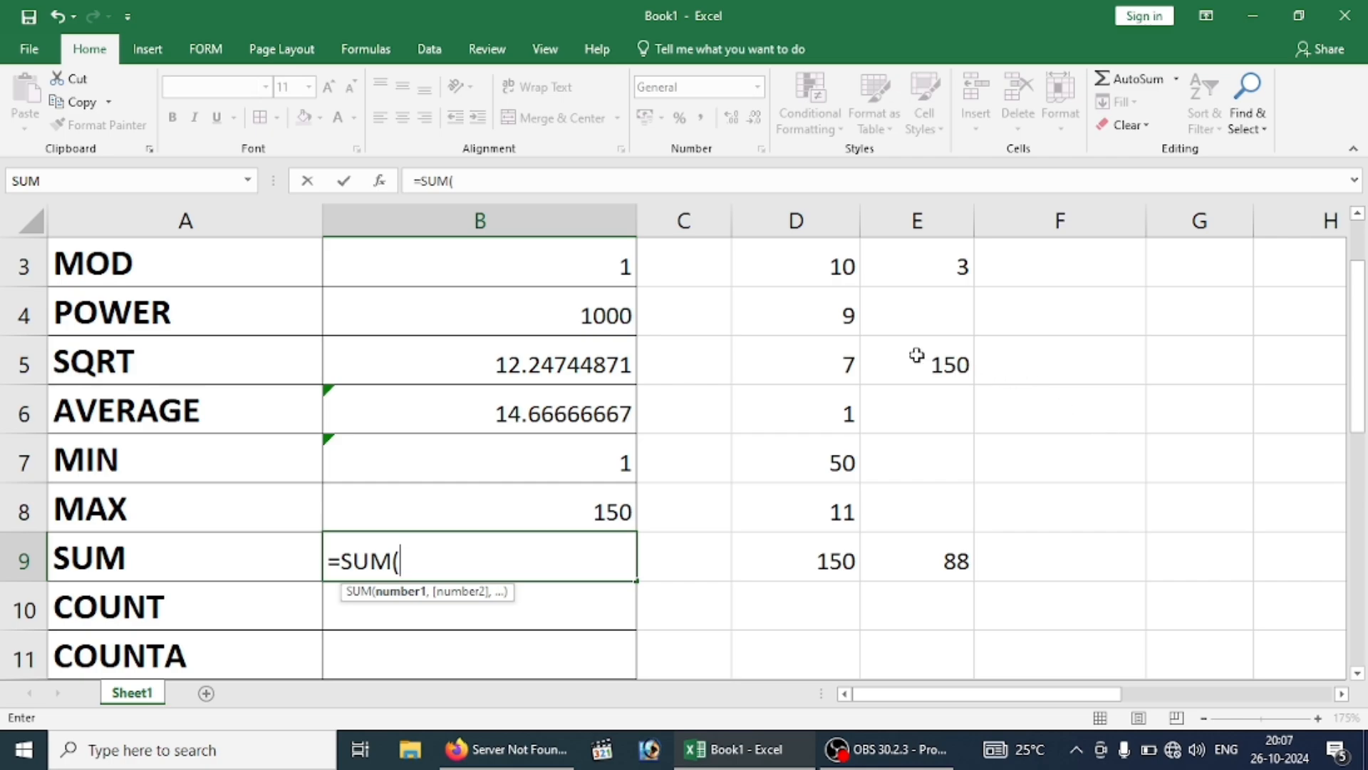
left_click(829, 306)
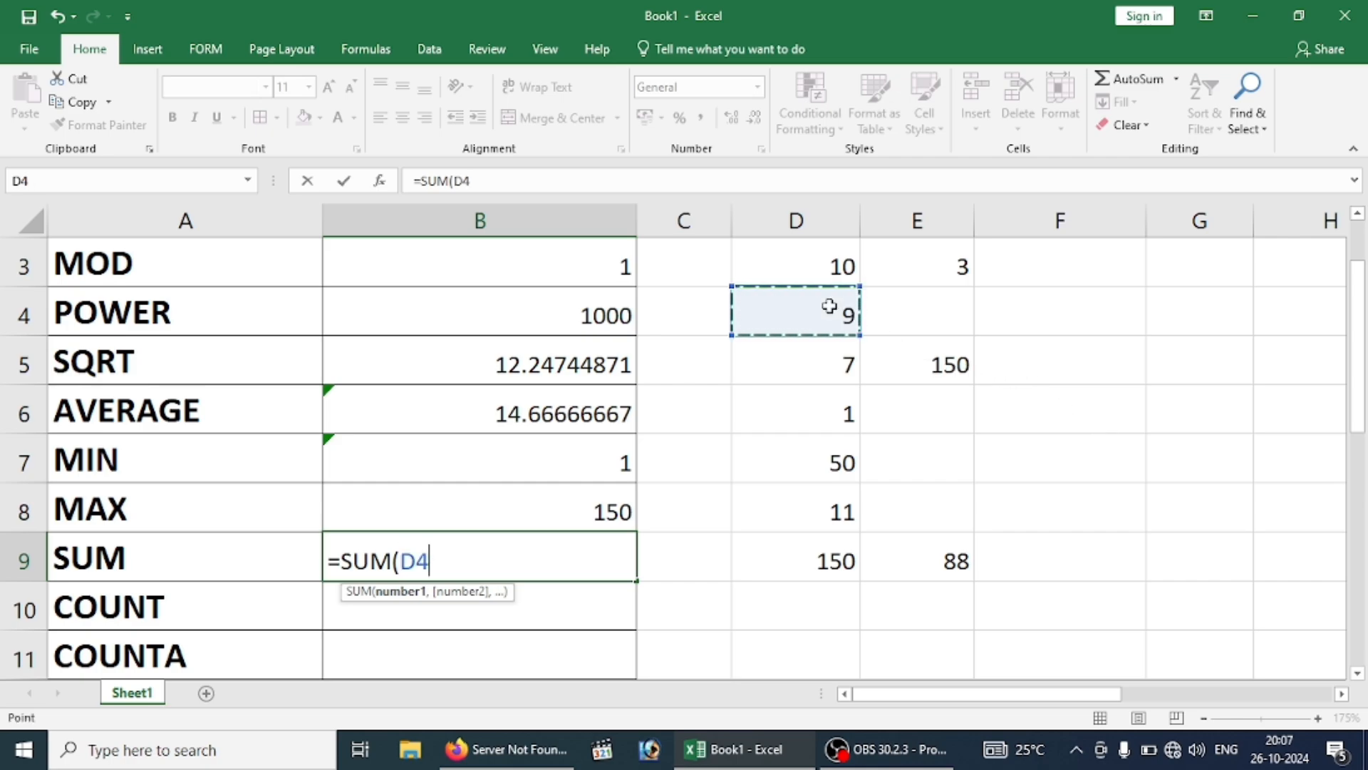
type(",")
left_click(941, 366)
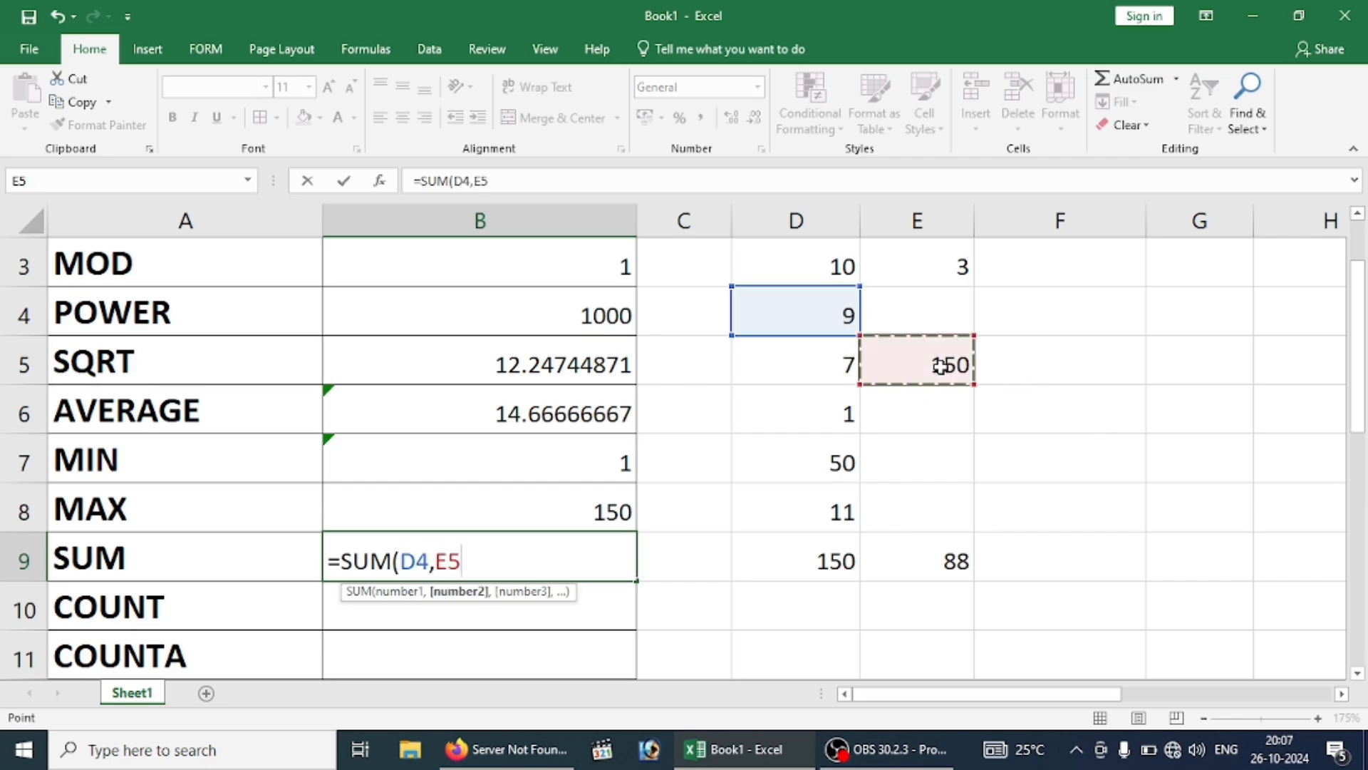
type(",")
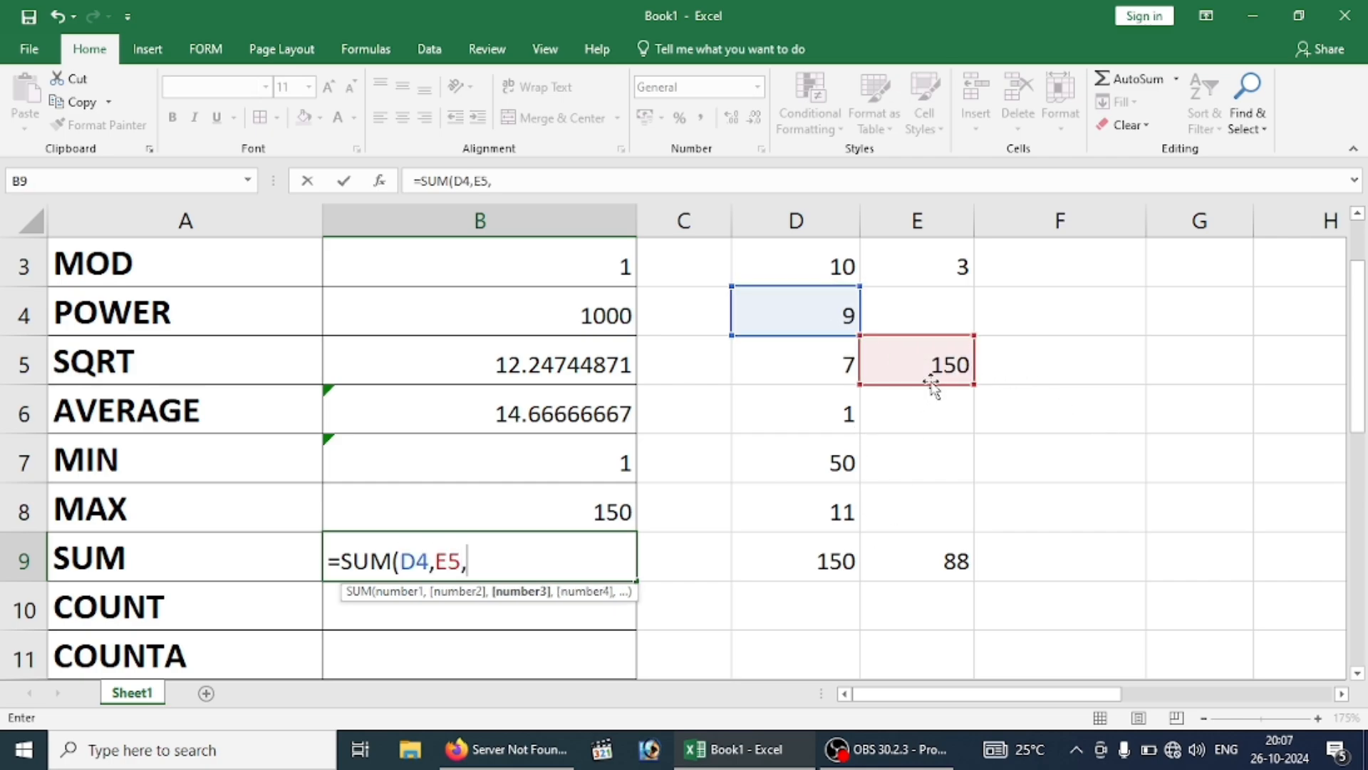
left_click(820, 521)
type(",")
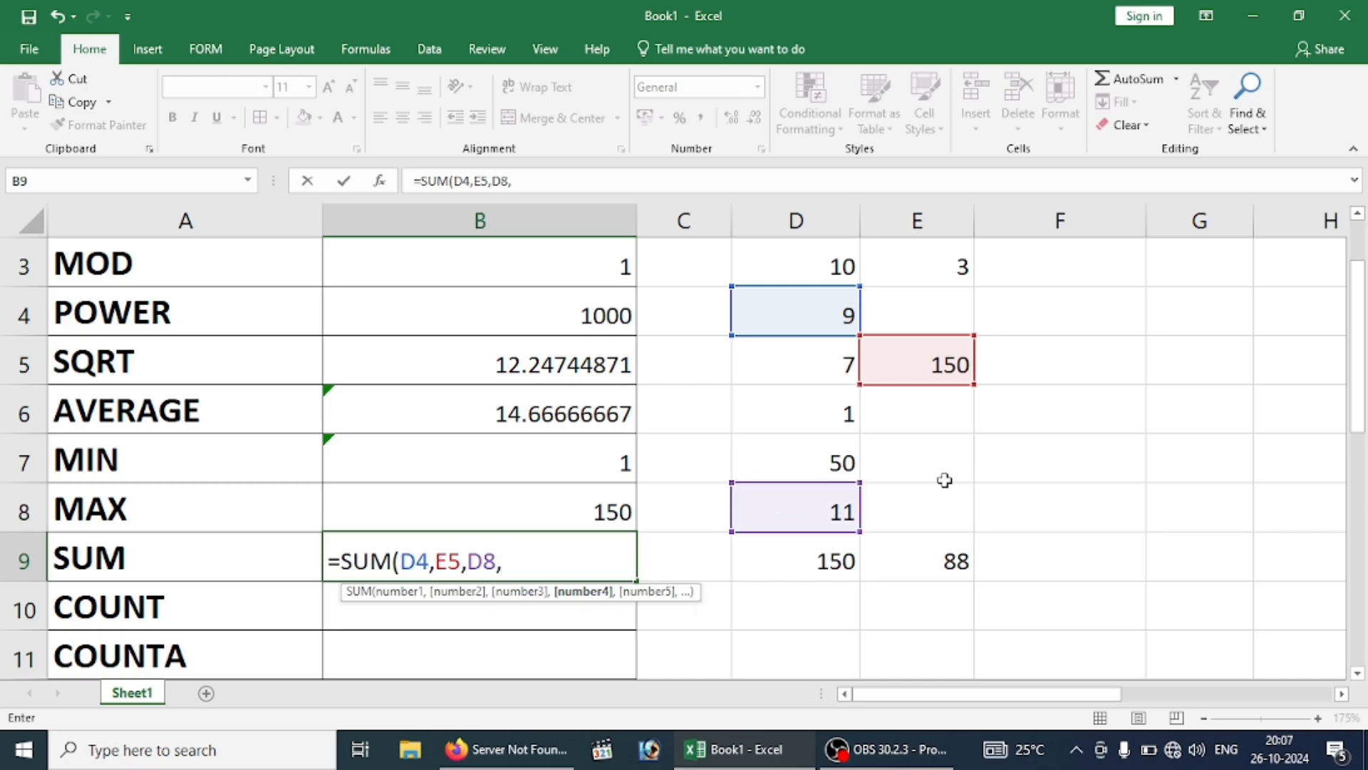
scroll(846, 583, "up", 1)
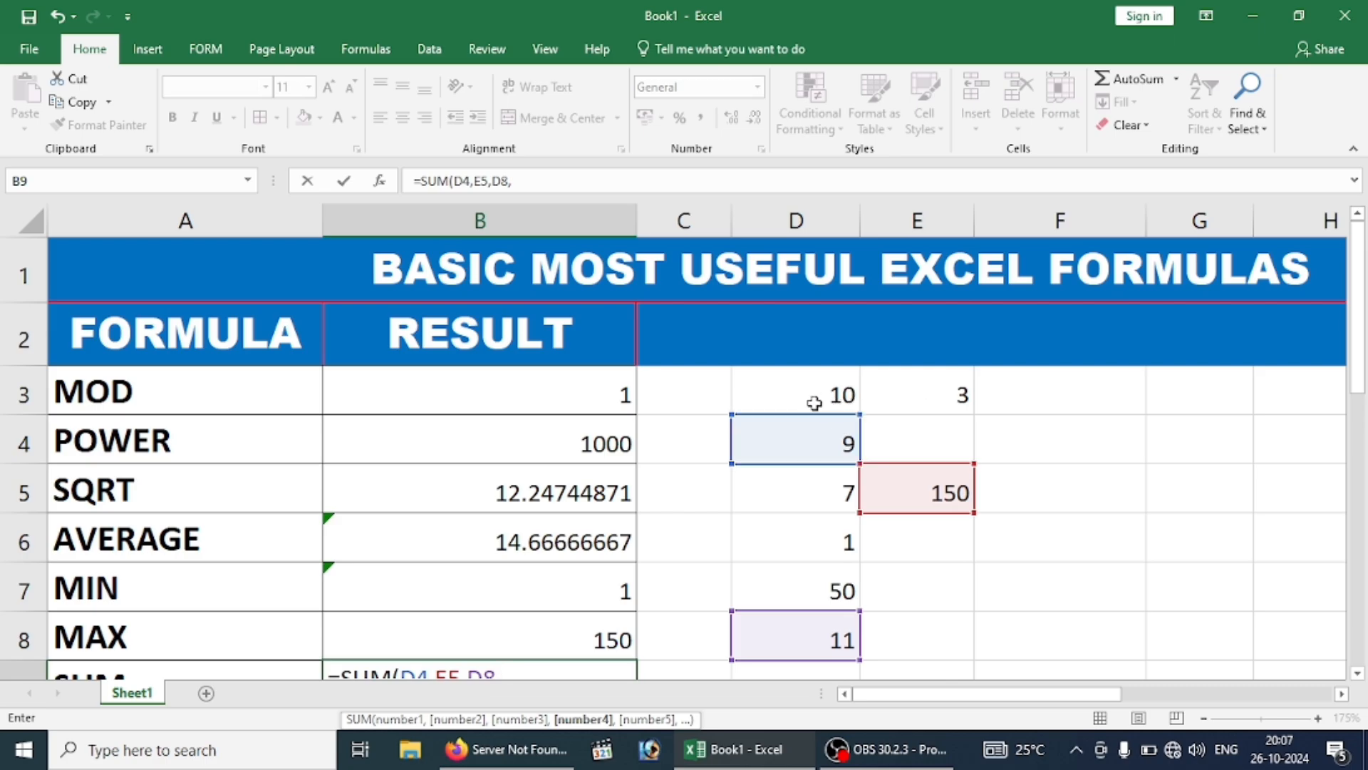
left_click_drag(814, 402, 893, 391)
scroll(868, 449, "down", 1)
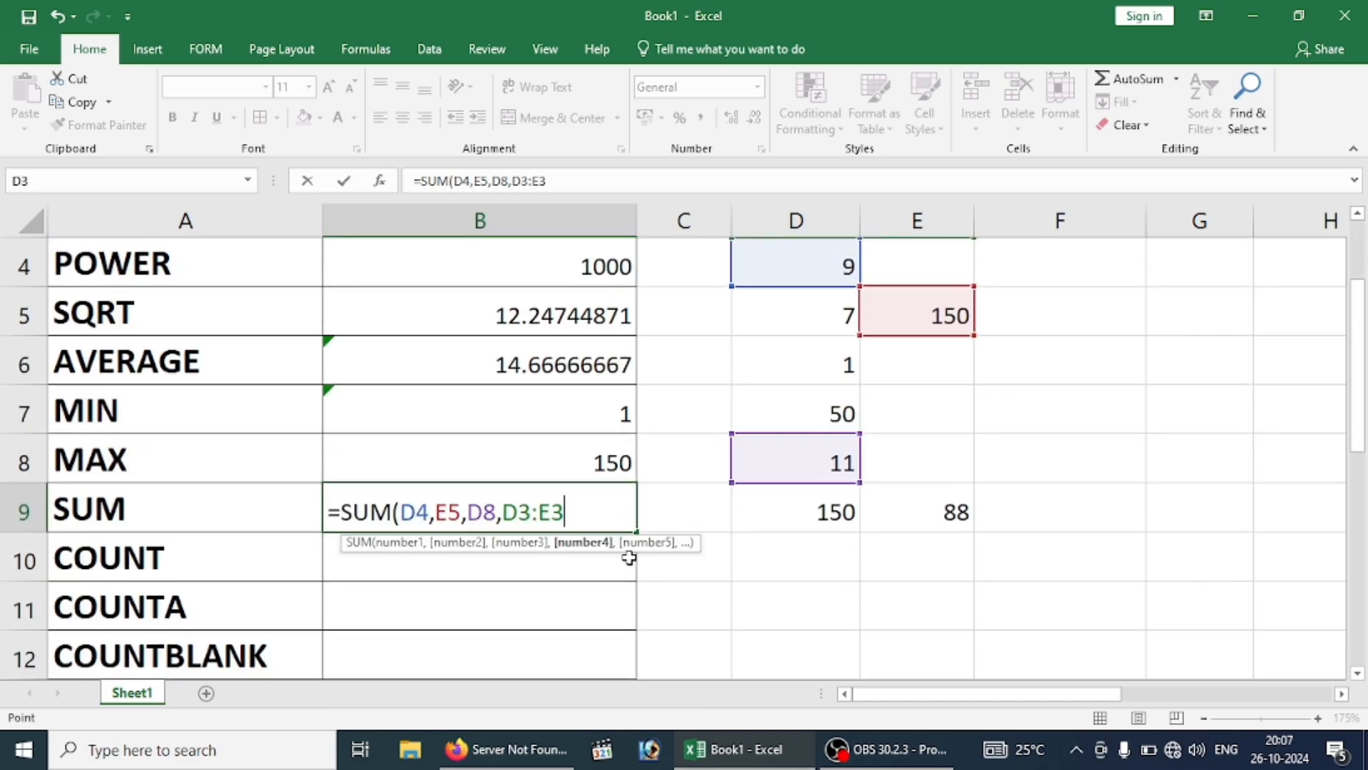
key("Return")
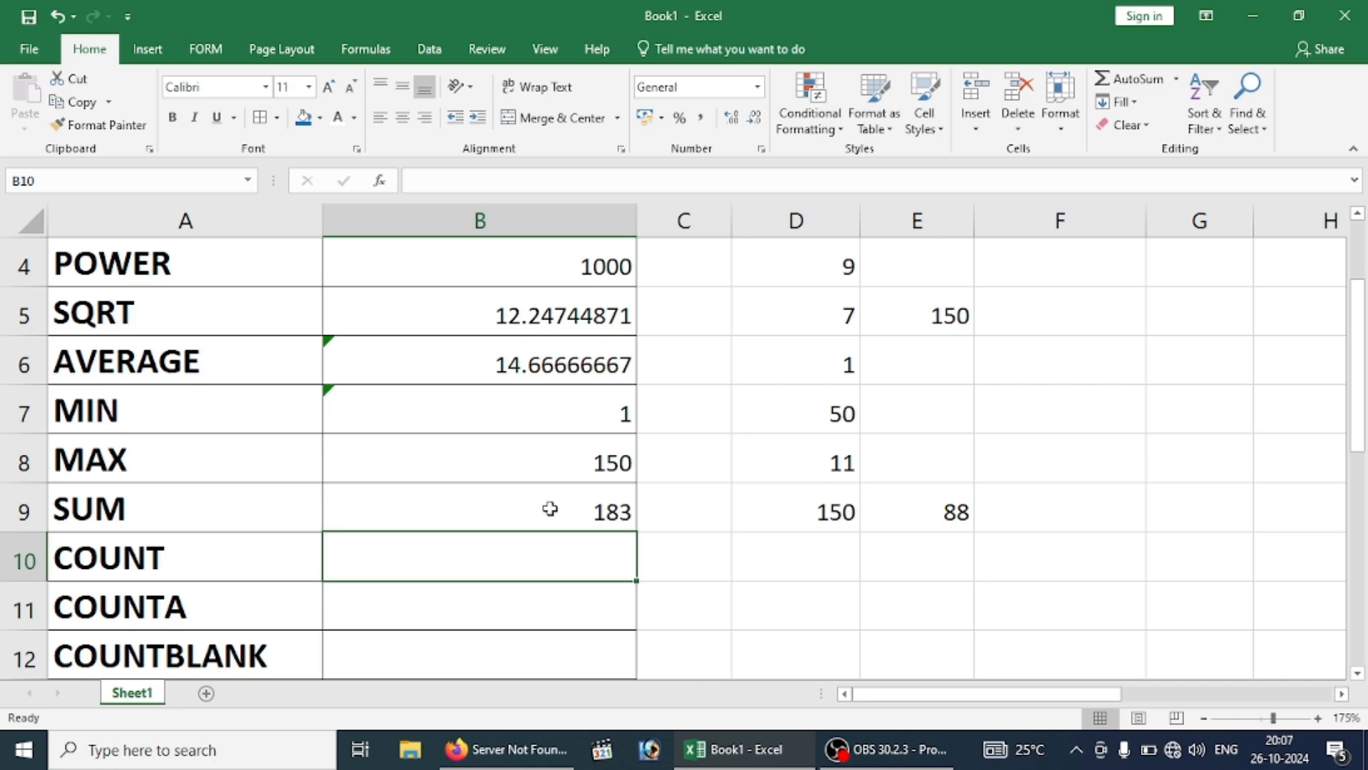
Replace the formula in cell B9 with a SUM over D4:D8, and undo that entry.
left_click(549, 510)
key("Delete")
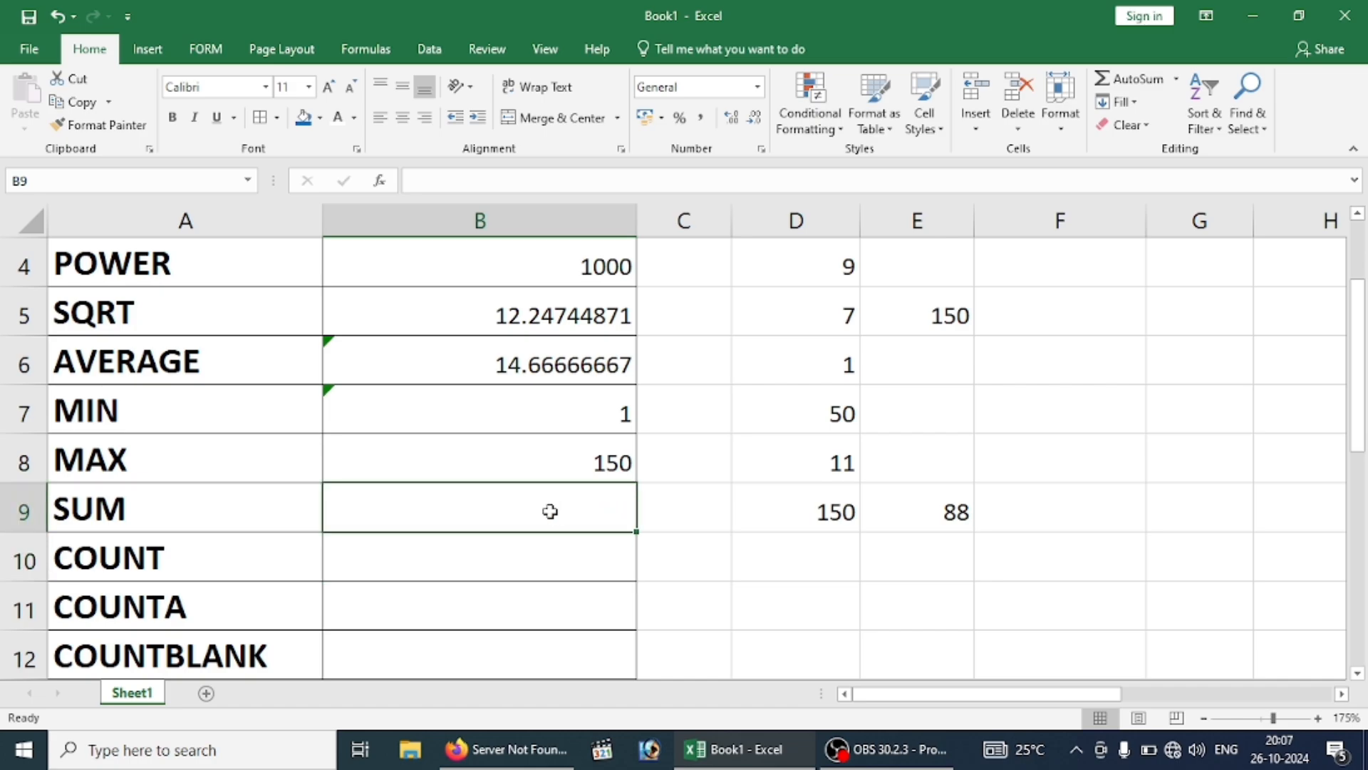
type("=SUM(")
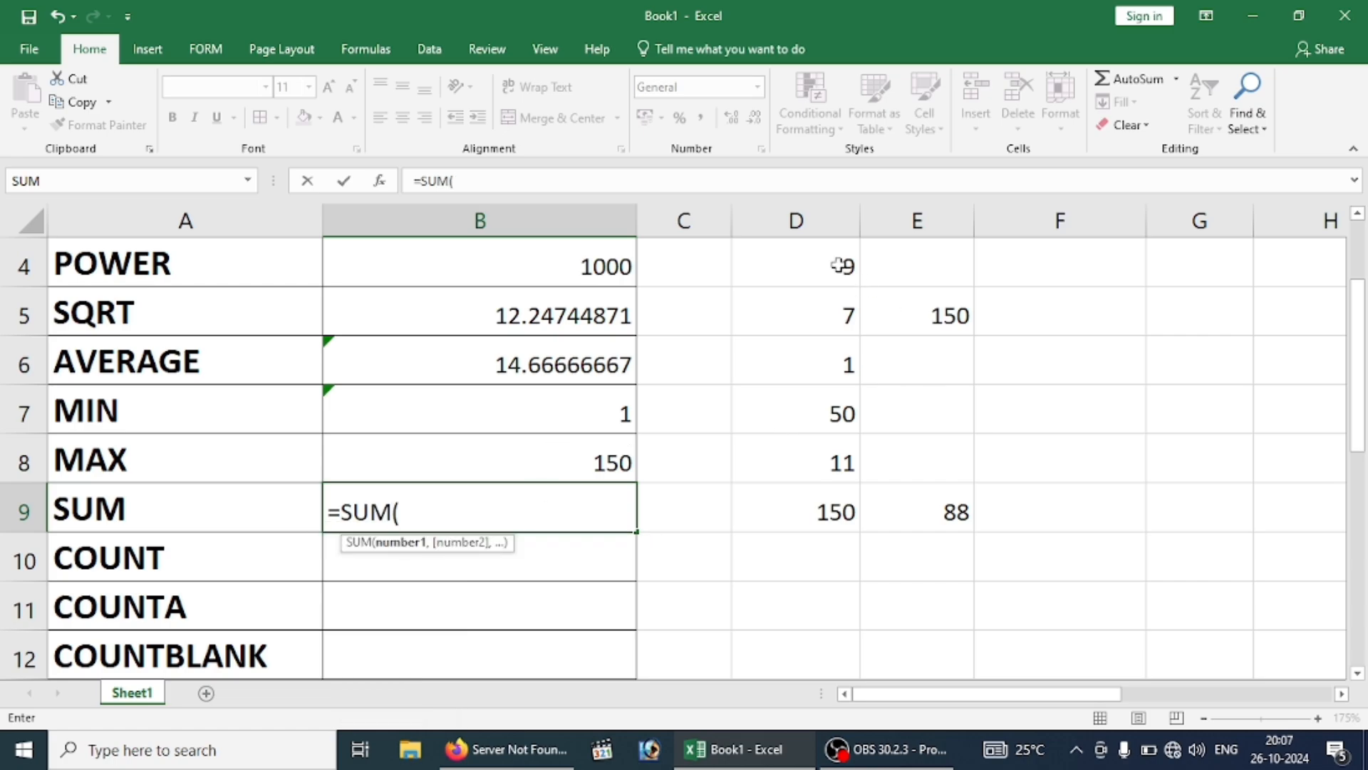
left_click_drag(838, 265, 860, 458)
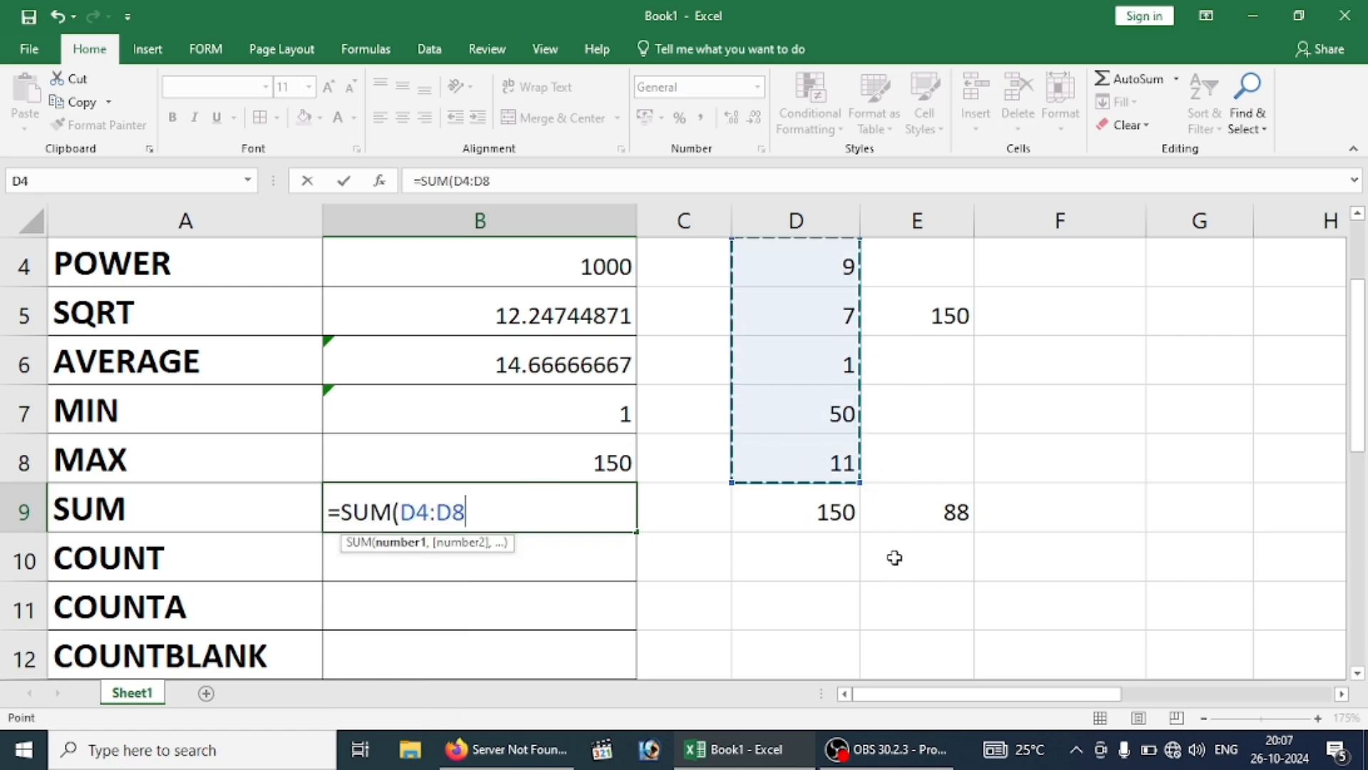
type(")")
key("Return")
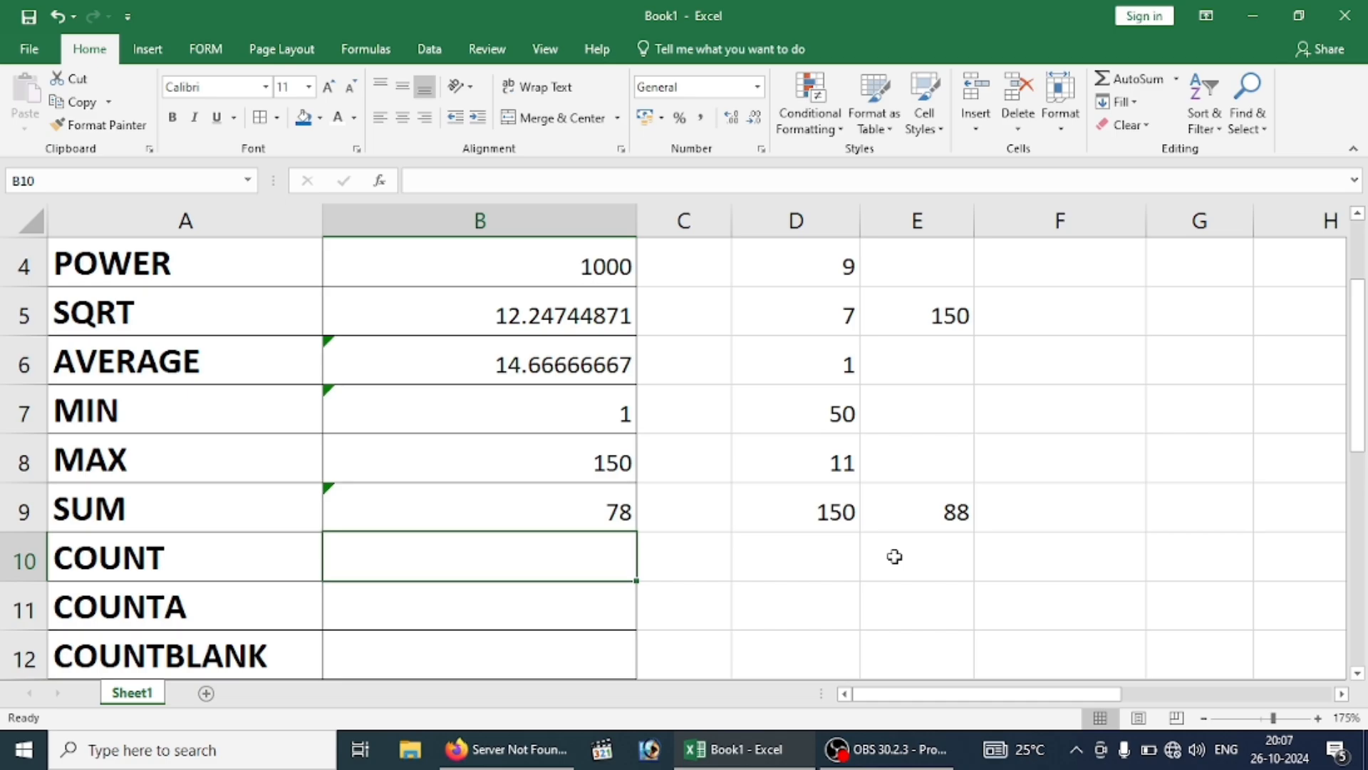
key("ctrl+z")
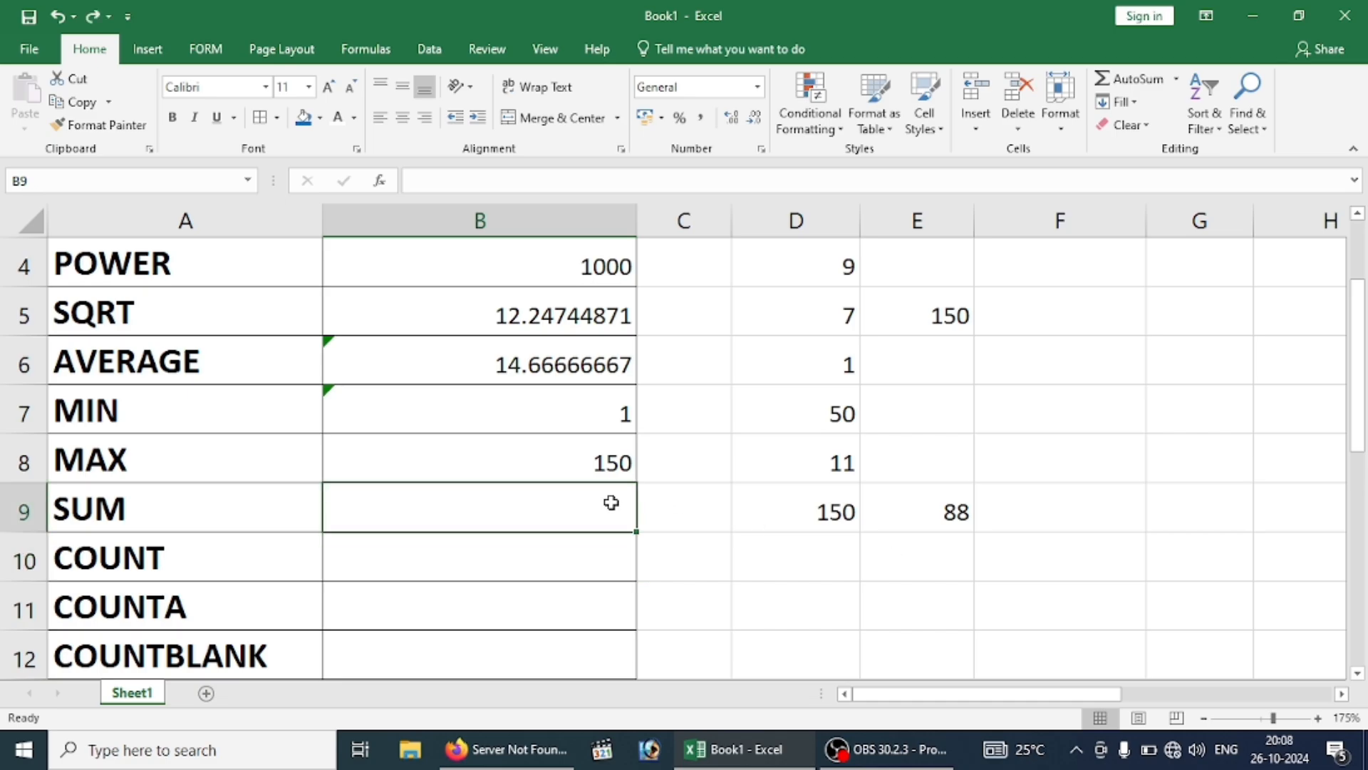
Enter a SUM formula in cell B9 that adds the separate ranges D3:E3, D5:E5 and D7:D9.
type("=SUM(")
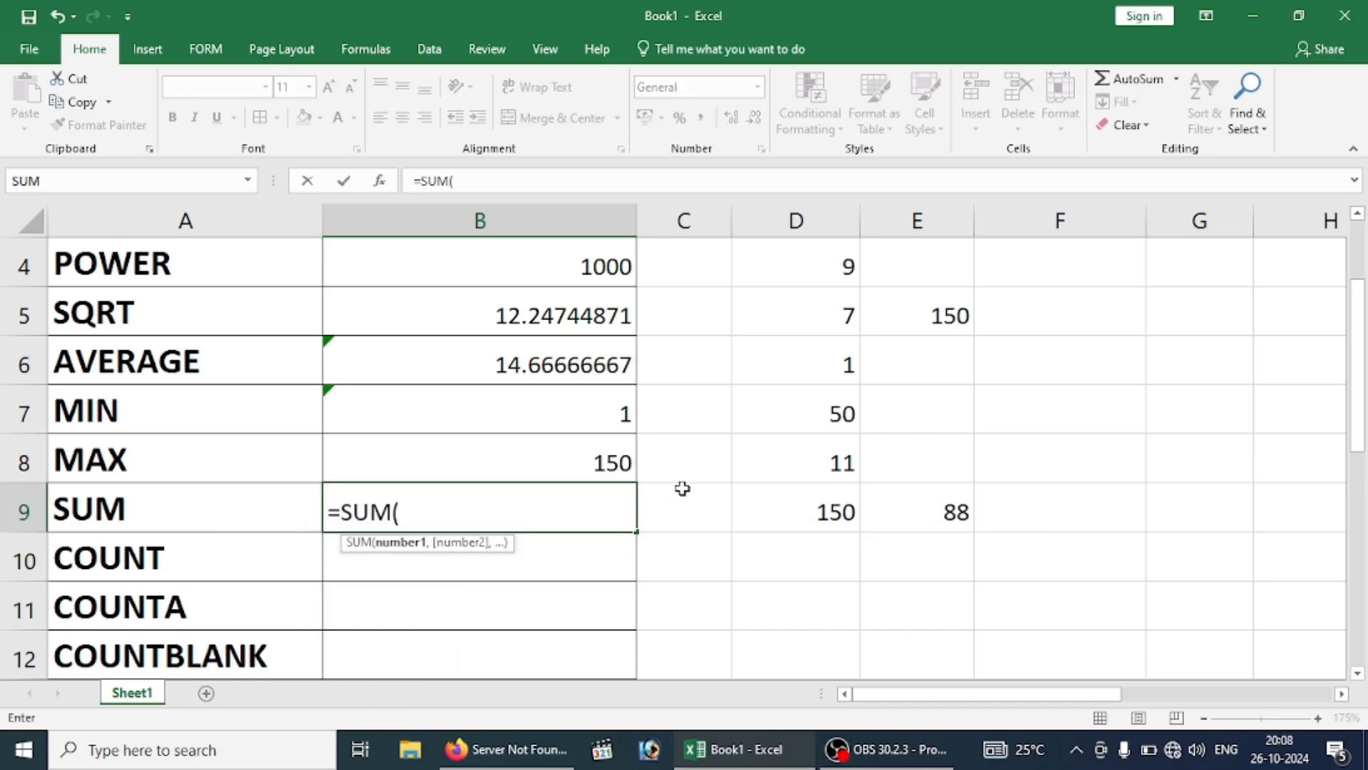
scroll(683, 489, "up", 1)
left_click_drag(820, 395, 922, 400)
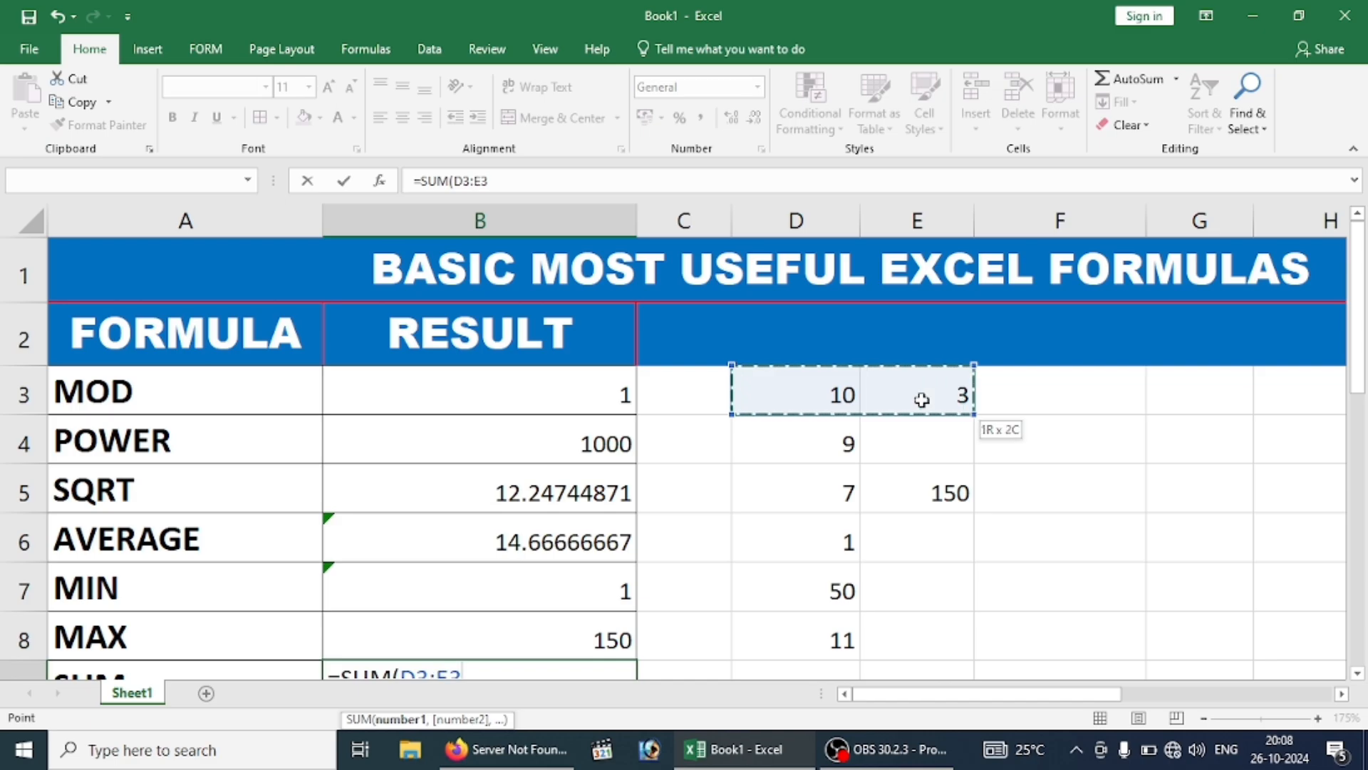
type(",")
scroll(905, 403, "down", 1)
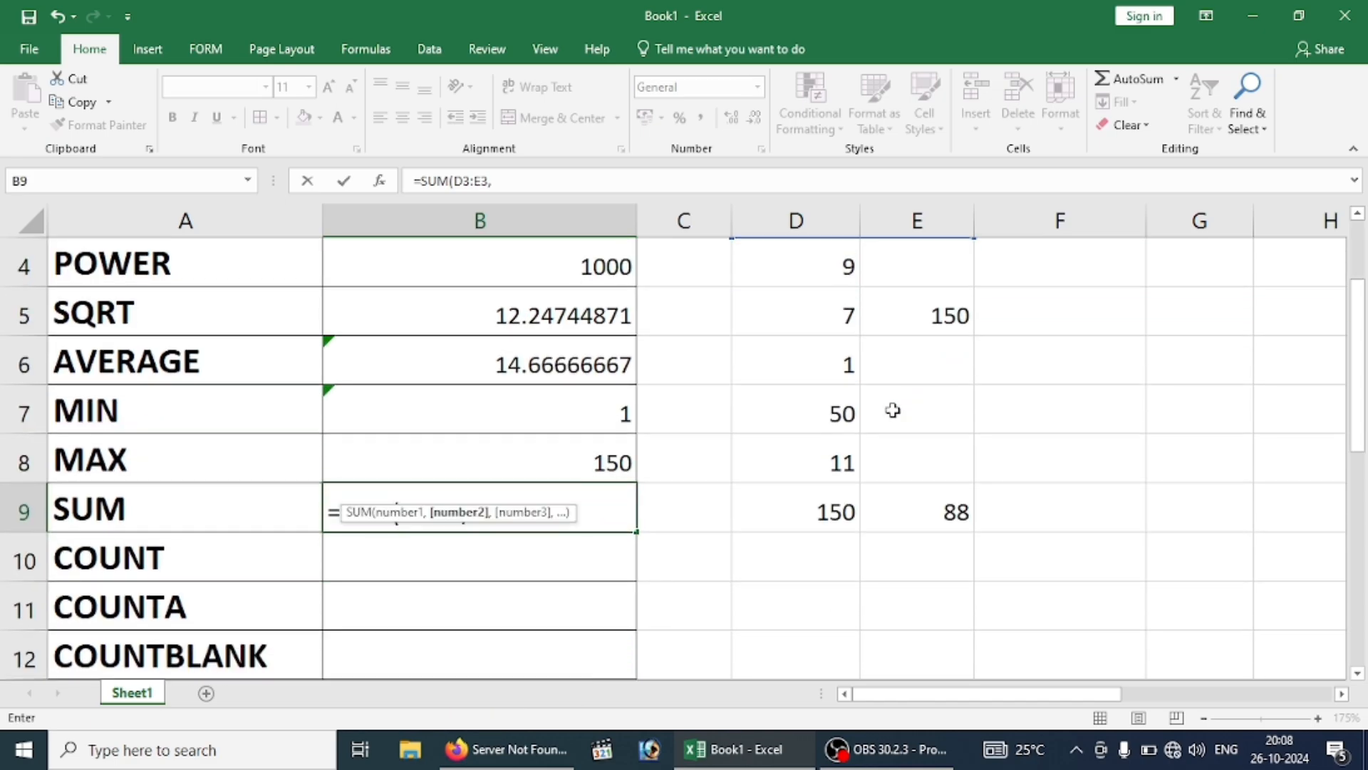
left_click_drag(788, 321, 887, 317)
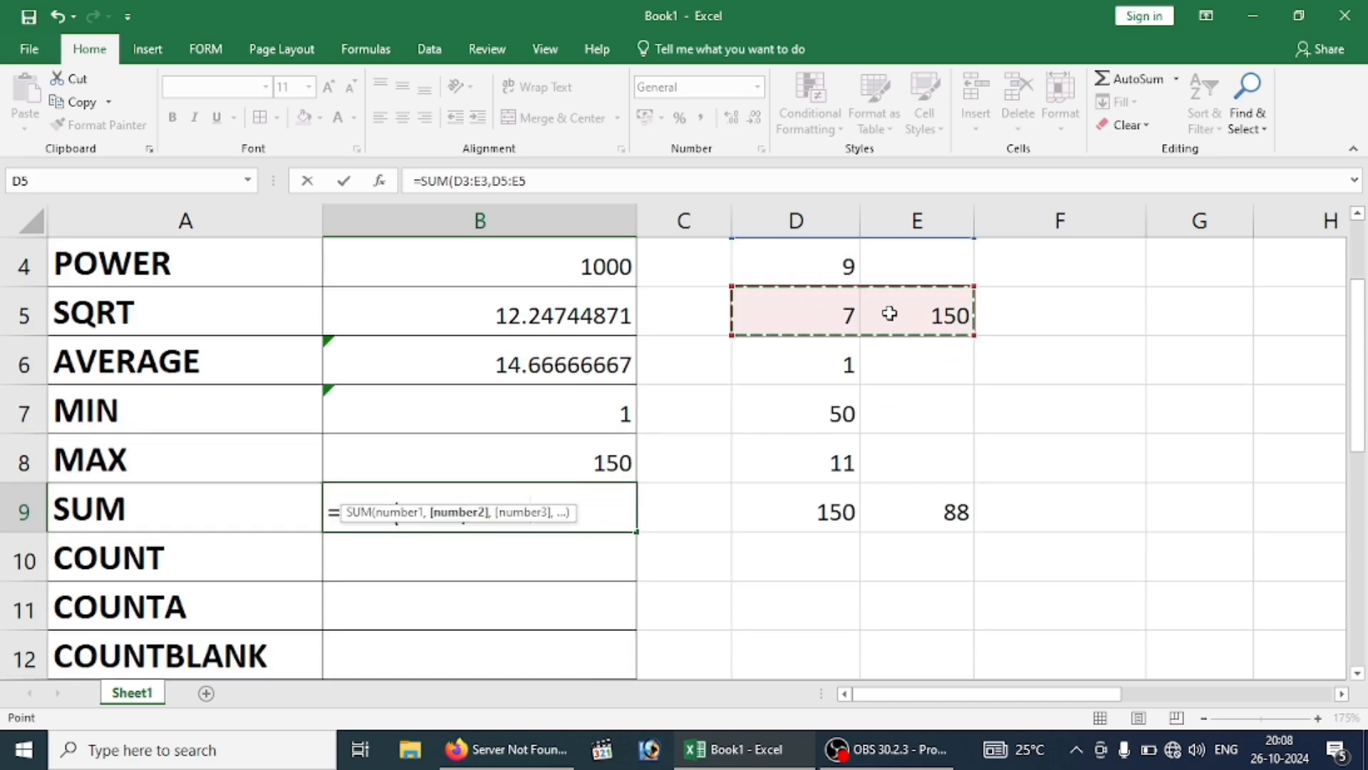
type(",")
left_click_drag(830, 419, 818, 528)
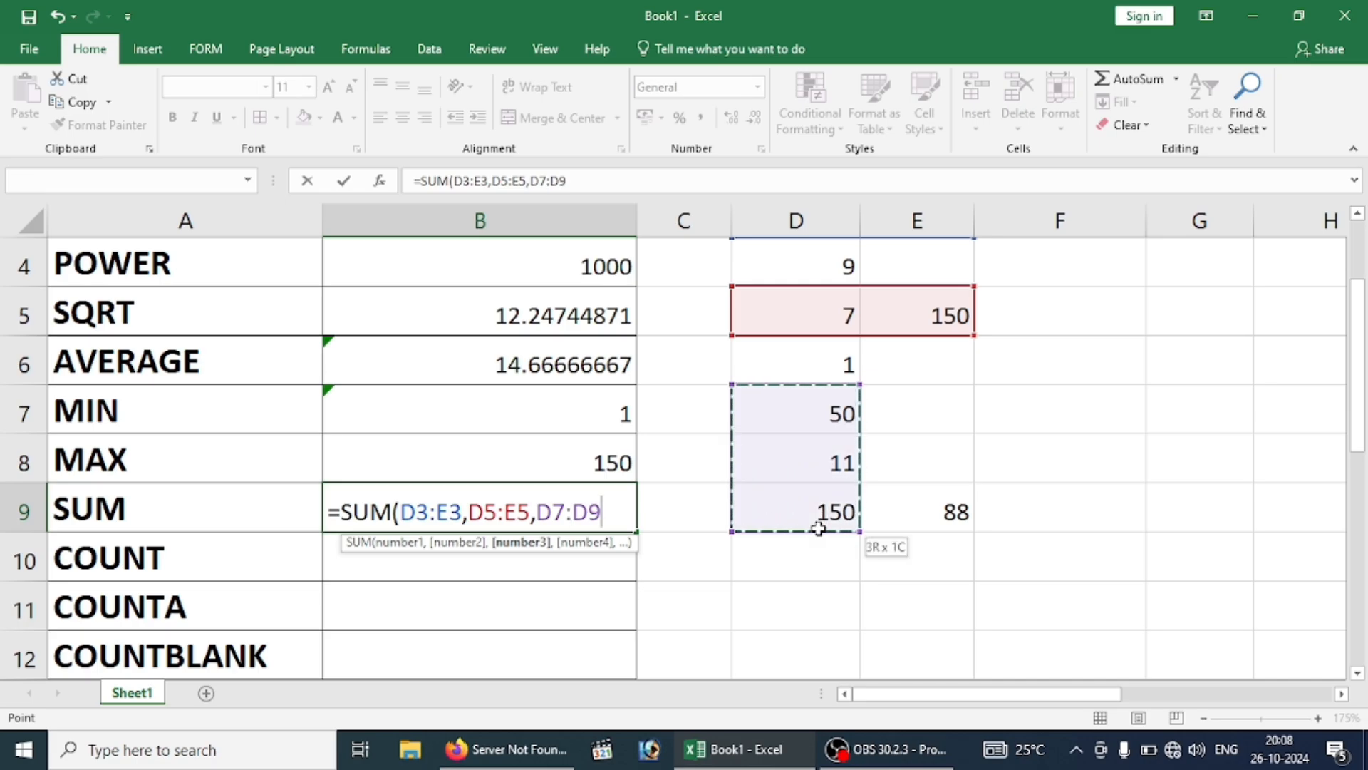
type(",")
scroll(905, 461, "up", 1)
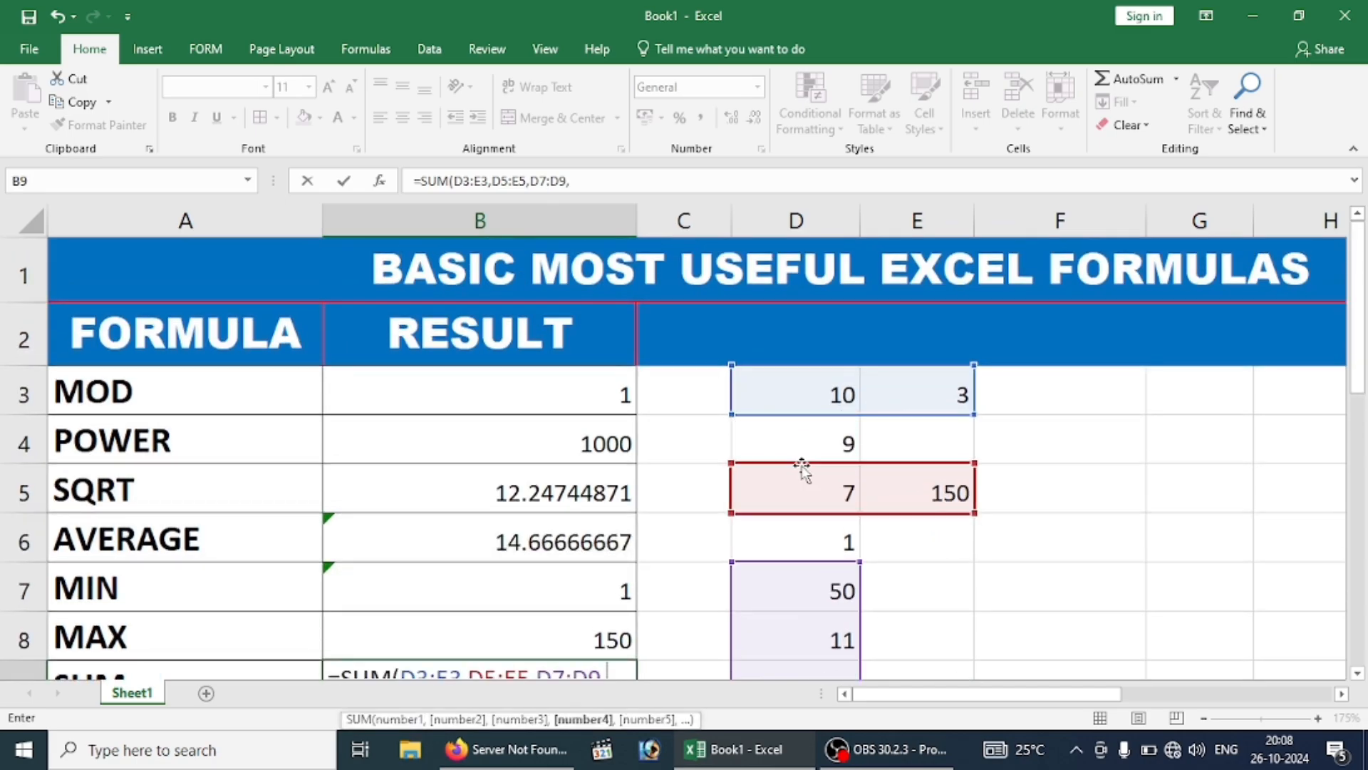
scroll(798, 543, "down", 1)
key("Return")
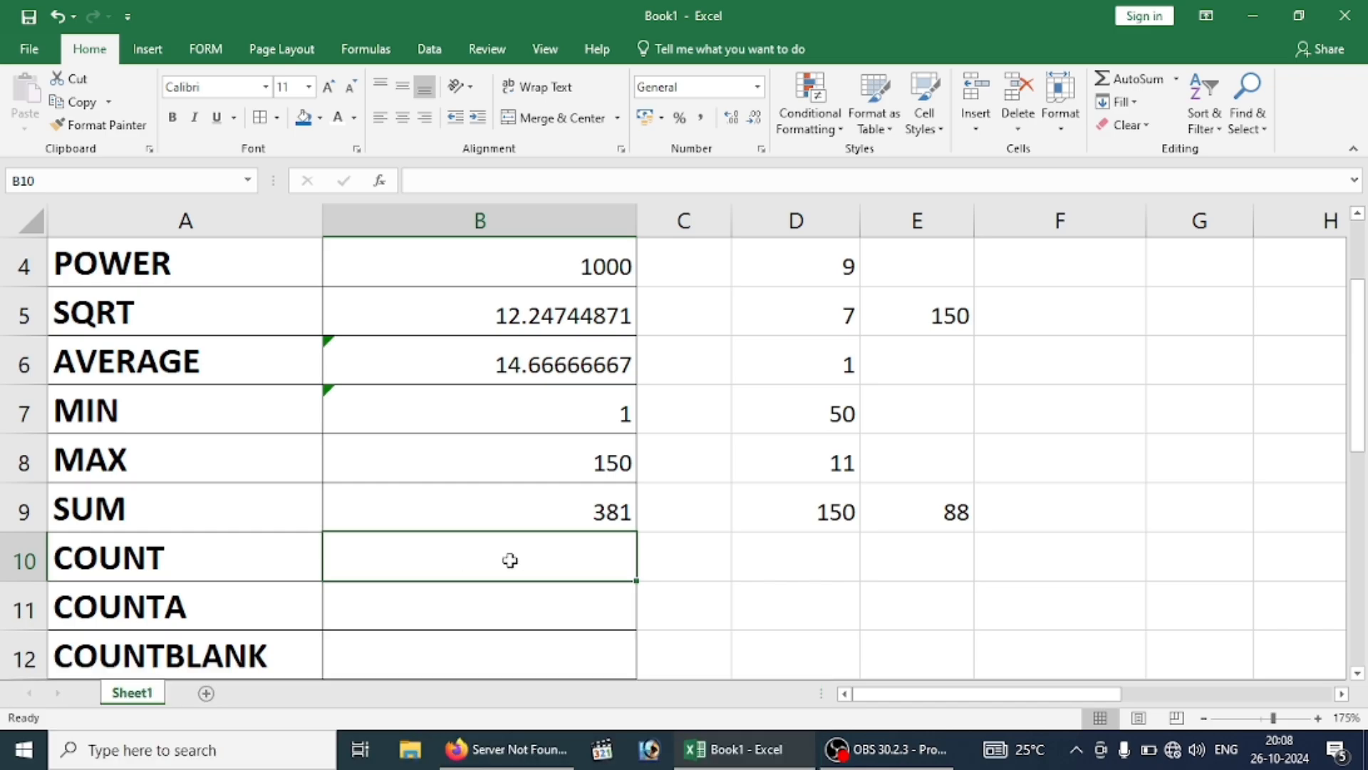
Enter a COUNT formula over D3:D6 in cell B10.
type("=COUN")
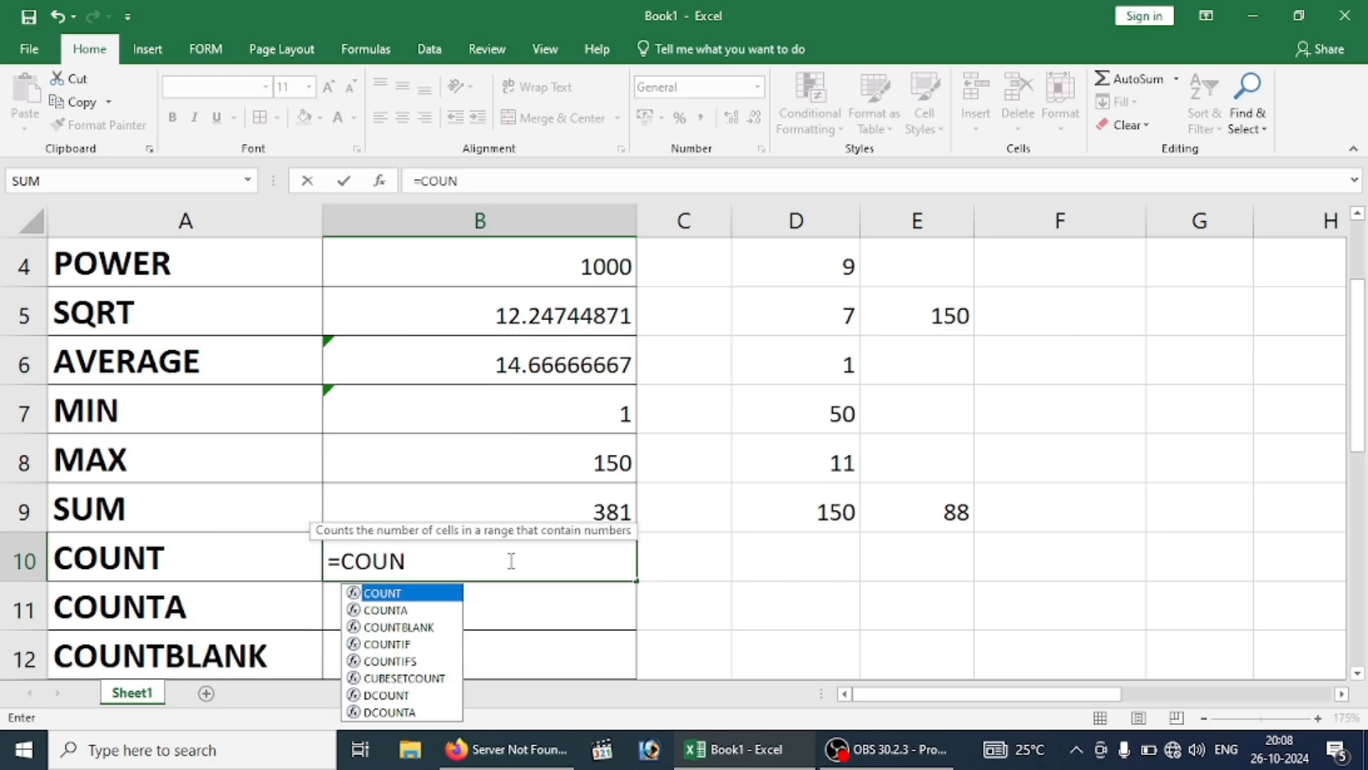
key("Tab")
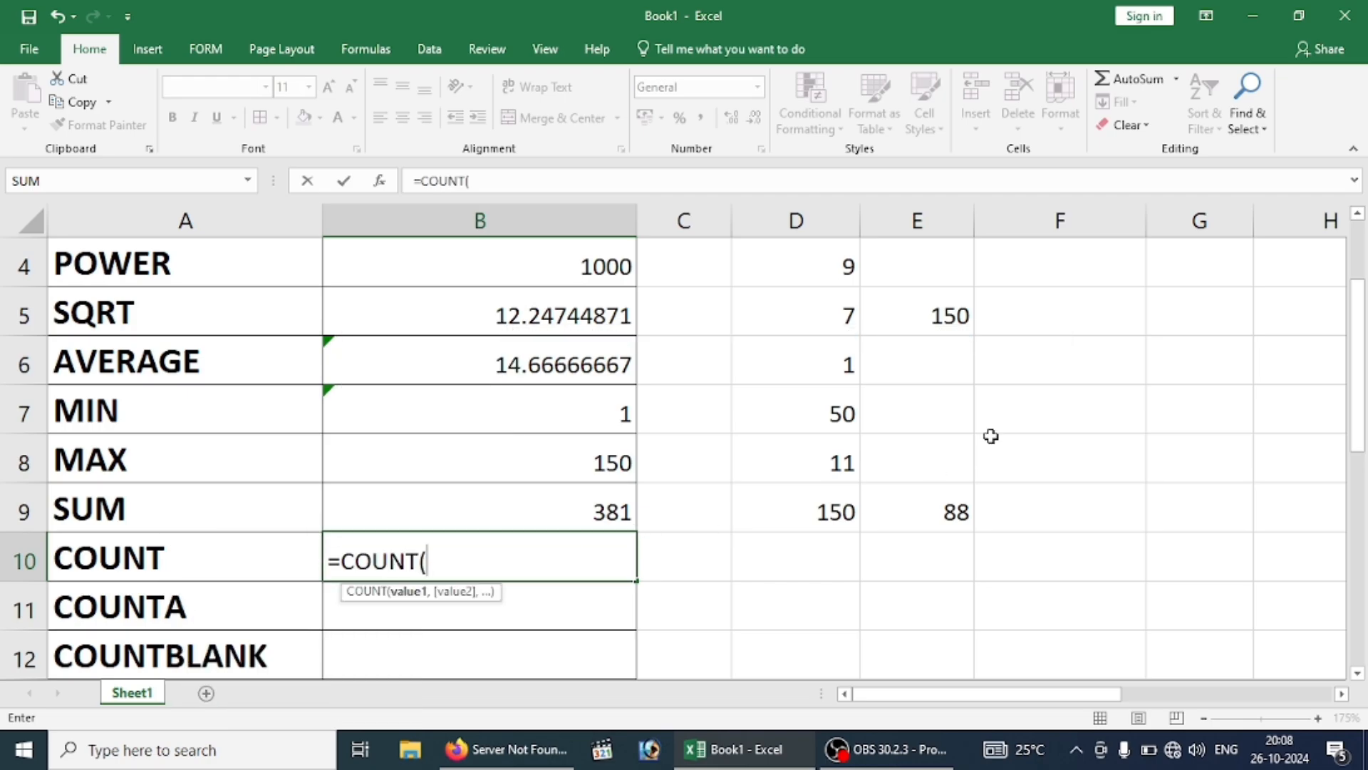
scroll(863, 440, "up", 1)
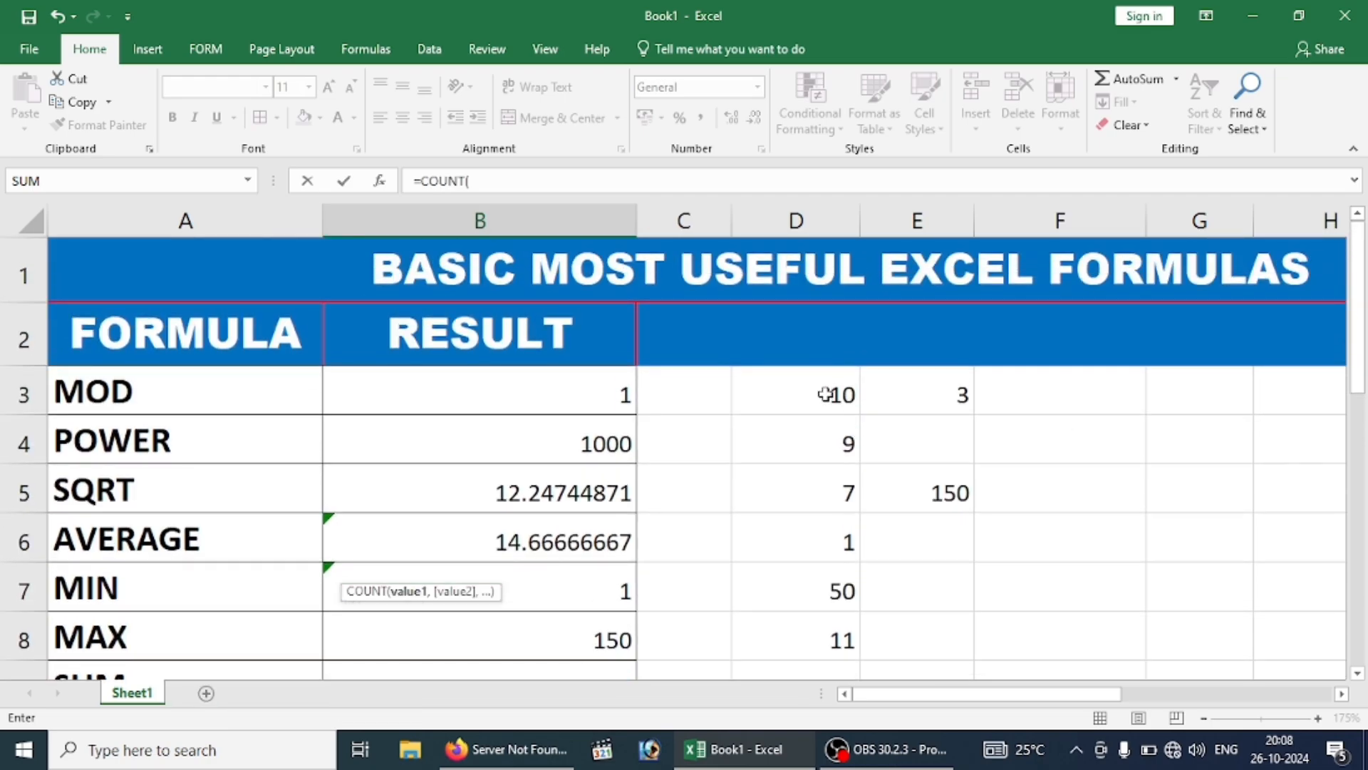
left_click_drag(824, 393, 827, 540)
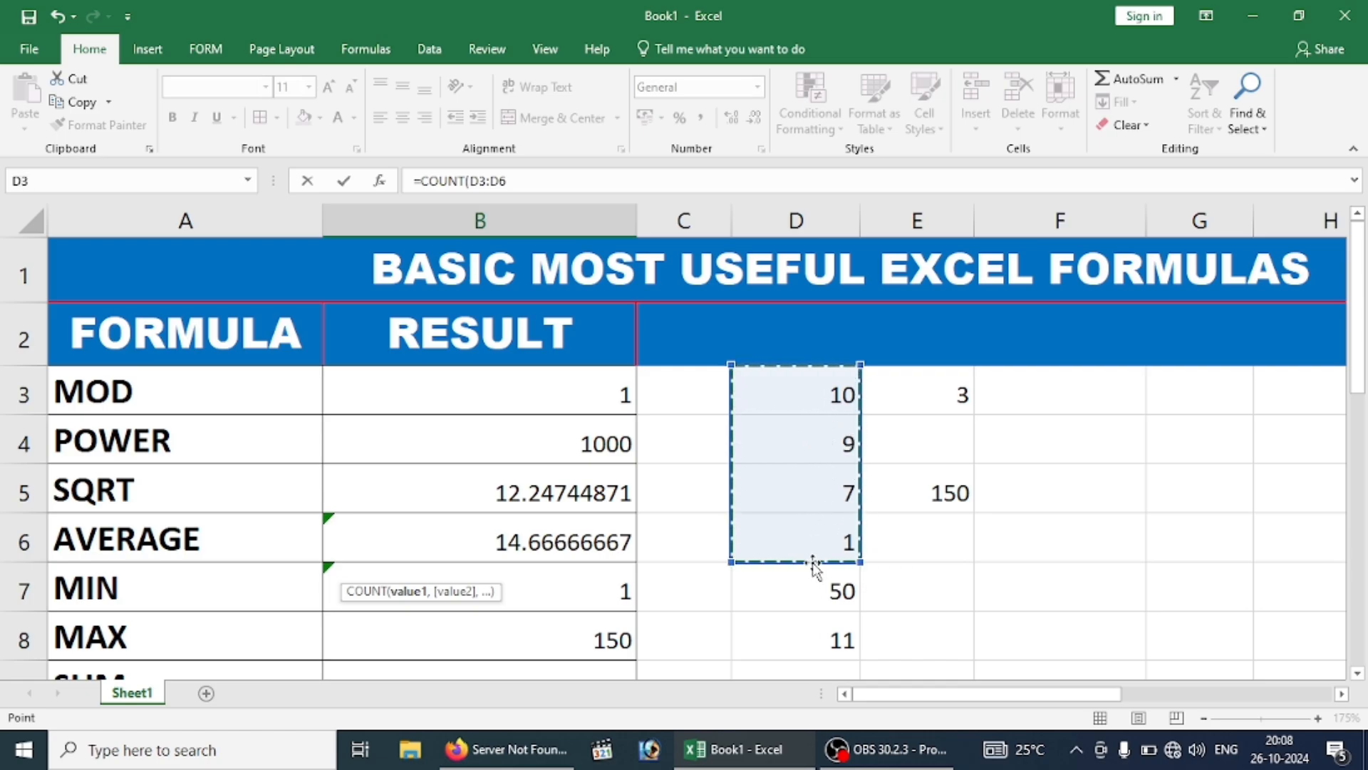
key("Return")
Replace the number in cell D3 with the text A and check the COUNT result in B10.
scroll(887, 495, "up", 1)
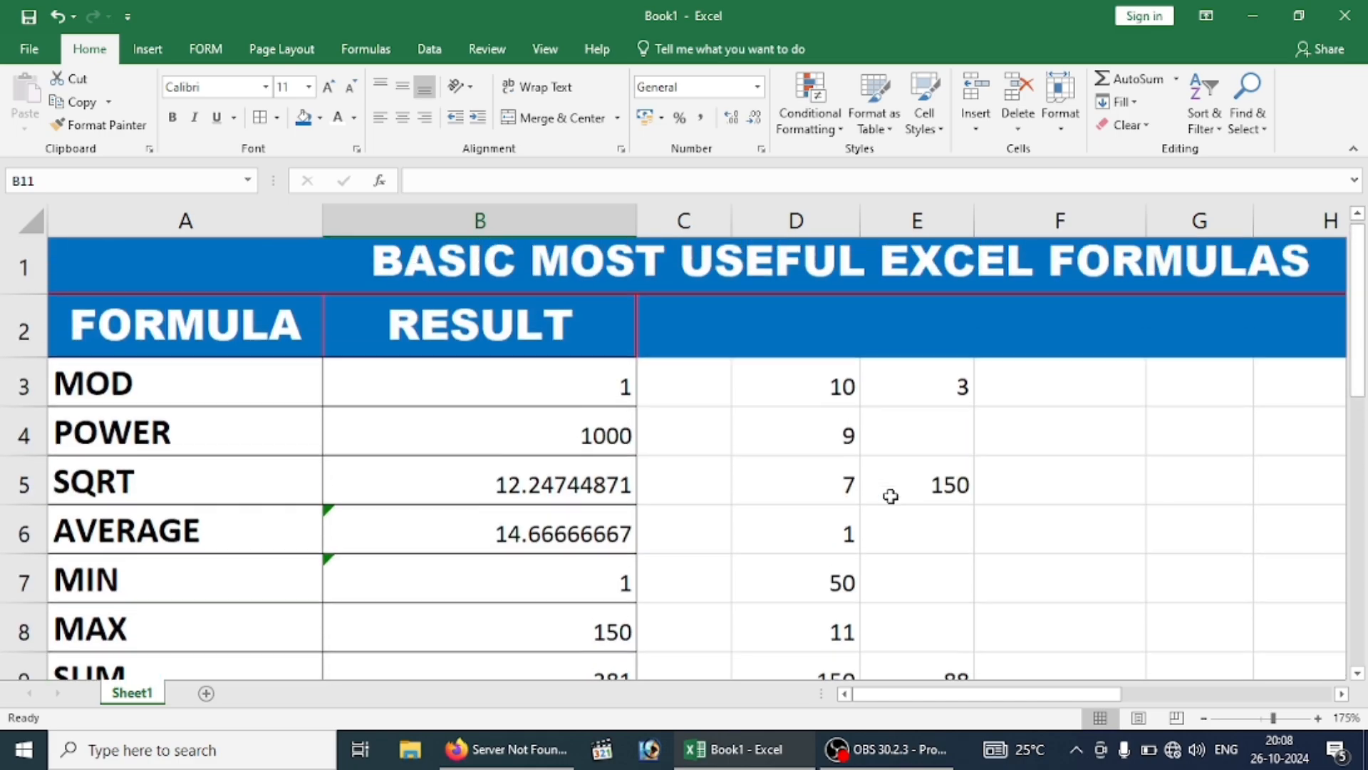
left_click(842, 394)
type("A")
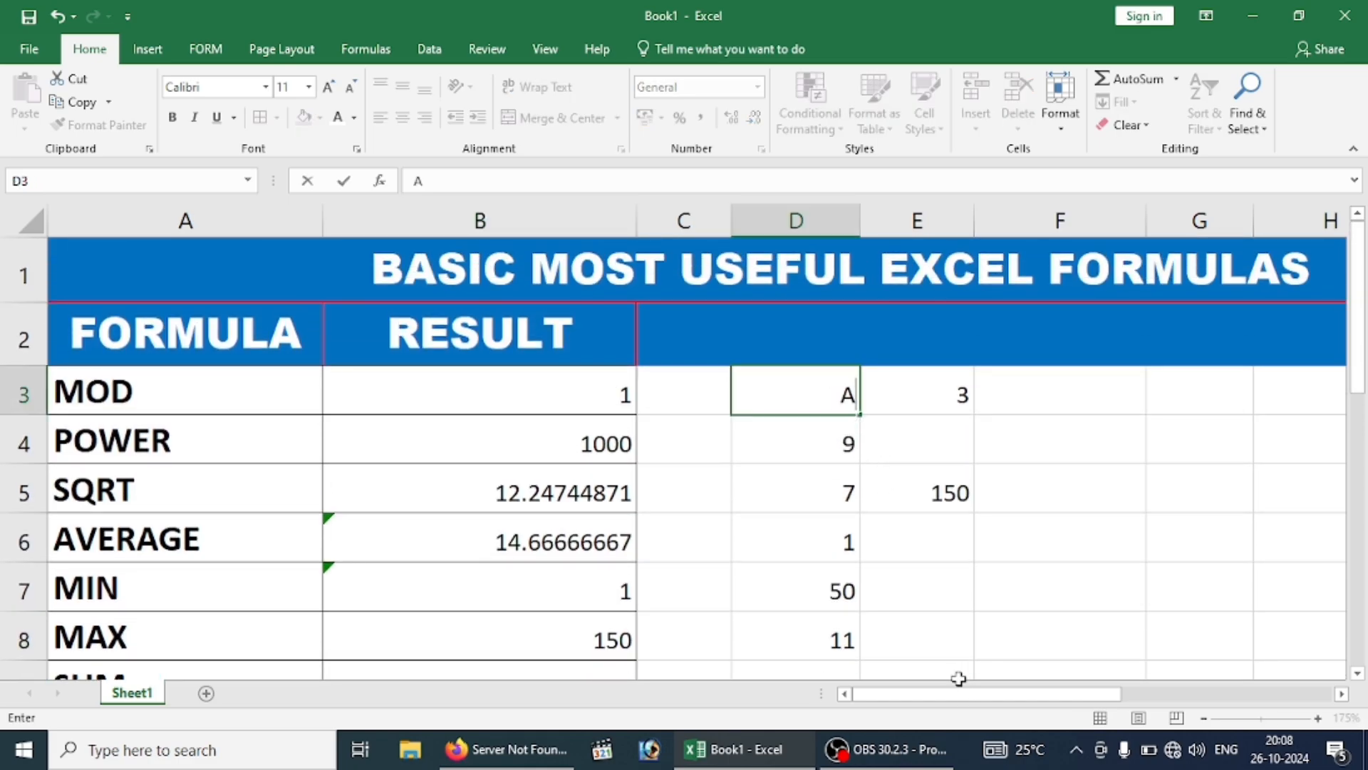
key("Return")
scroll(927, 652, "down", 2)
left_click(595, 424)
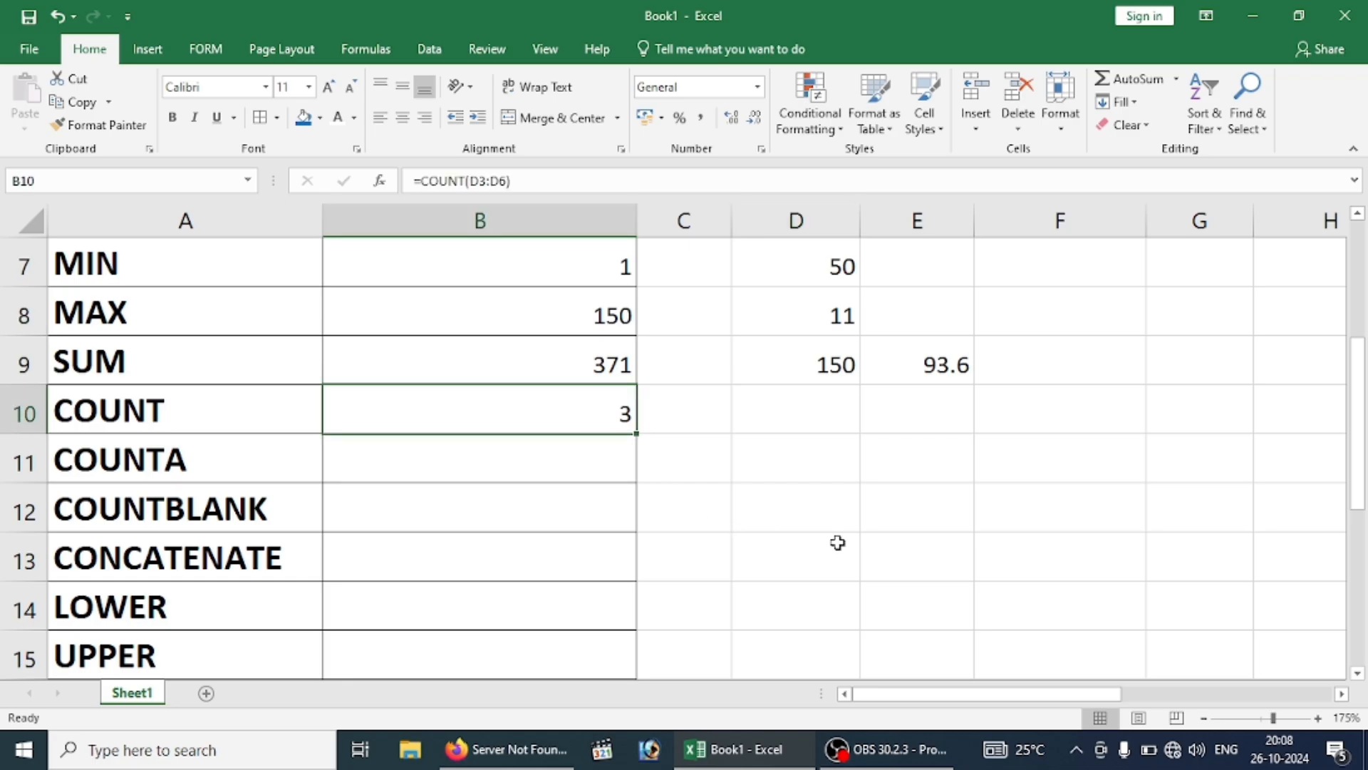
Replace the number in cell D4 with a hyphen and check the COUNT result in B10.
scroll(837, 542, "up", 2)
left_click(823, 454)
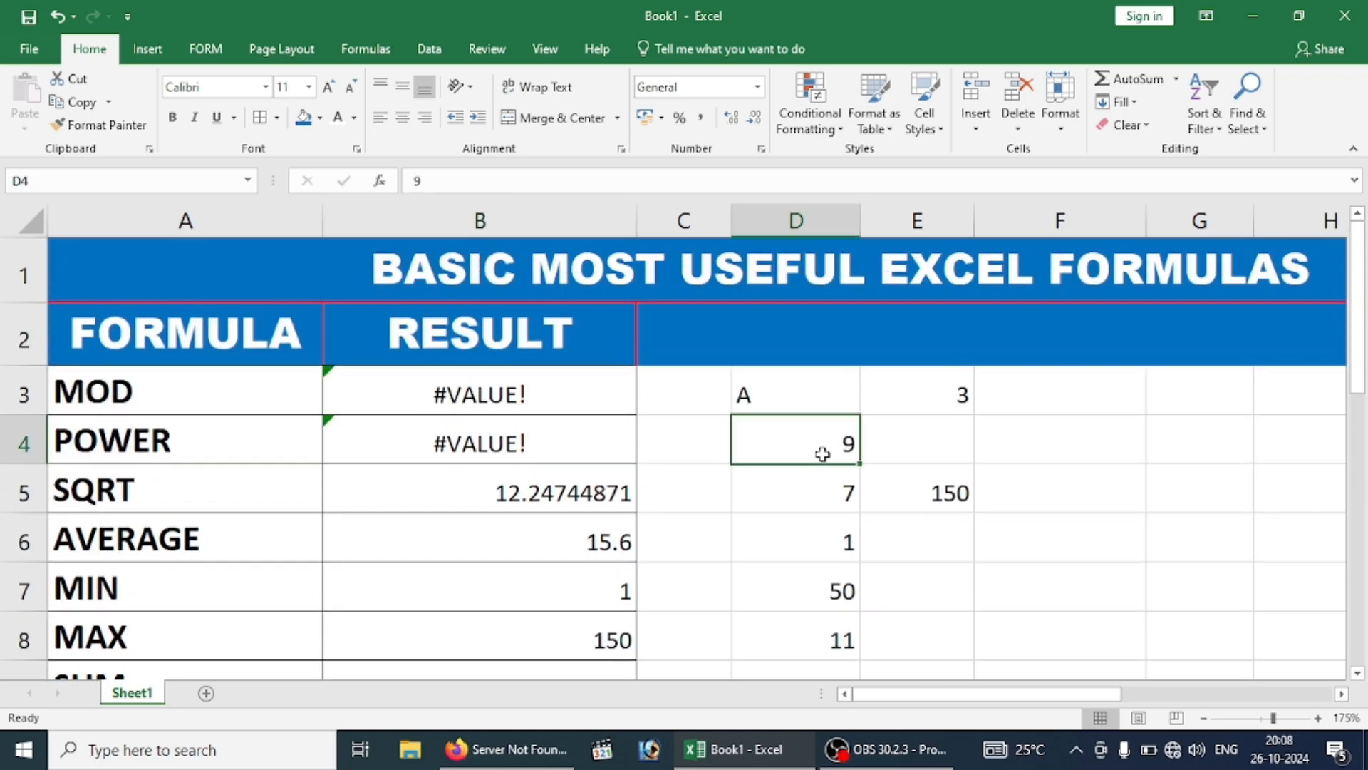
type("-")
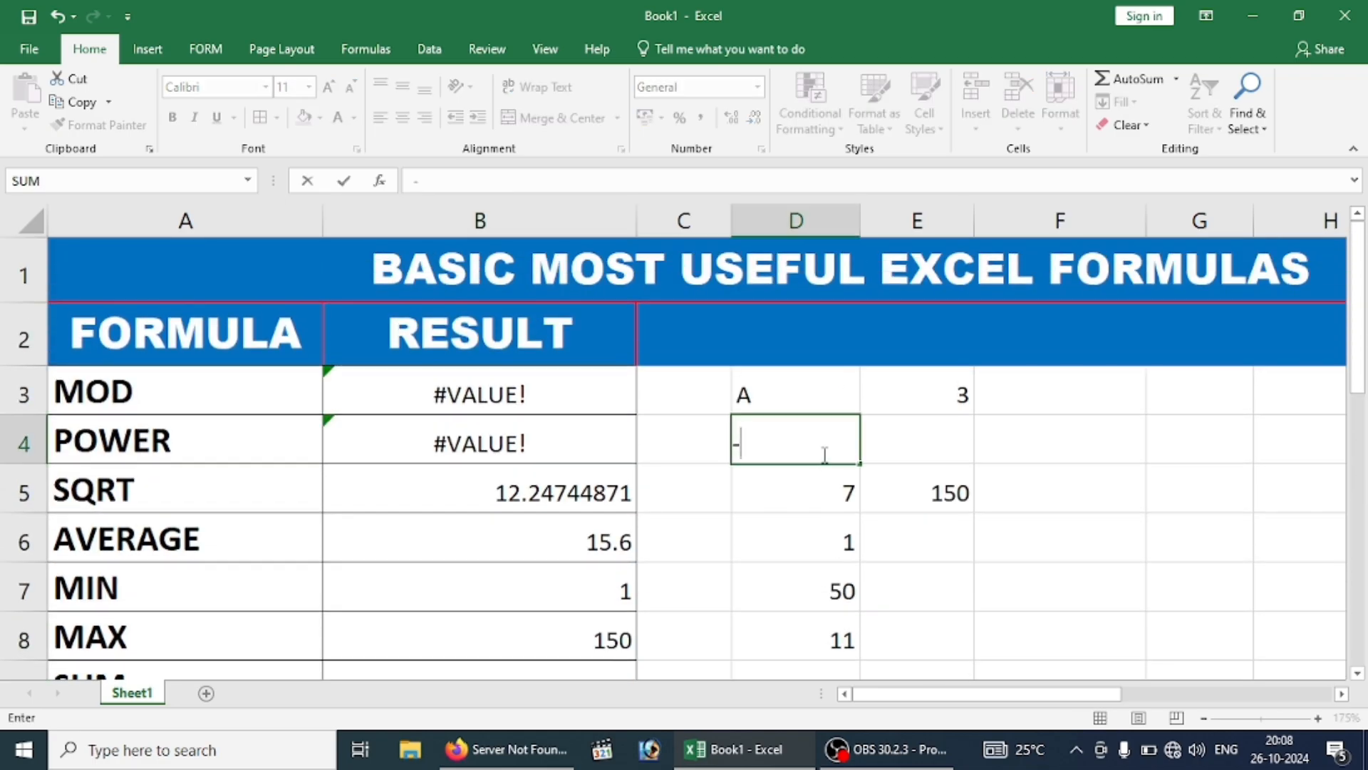
key("Return")
scroll(820, 456, "down", 2)
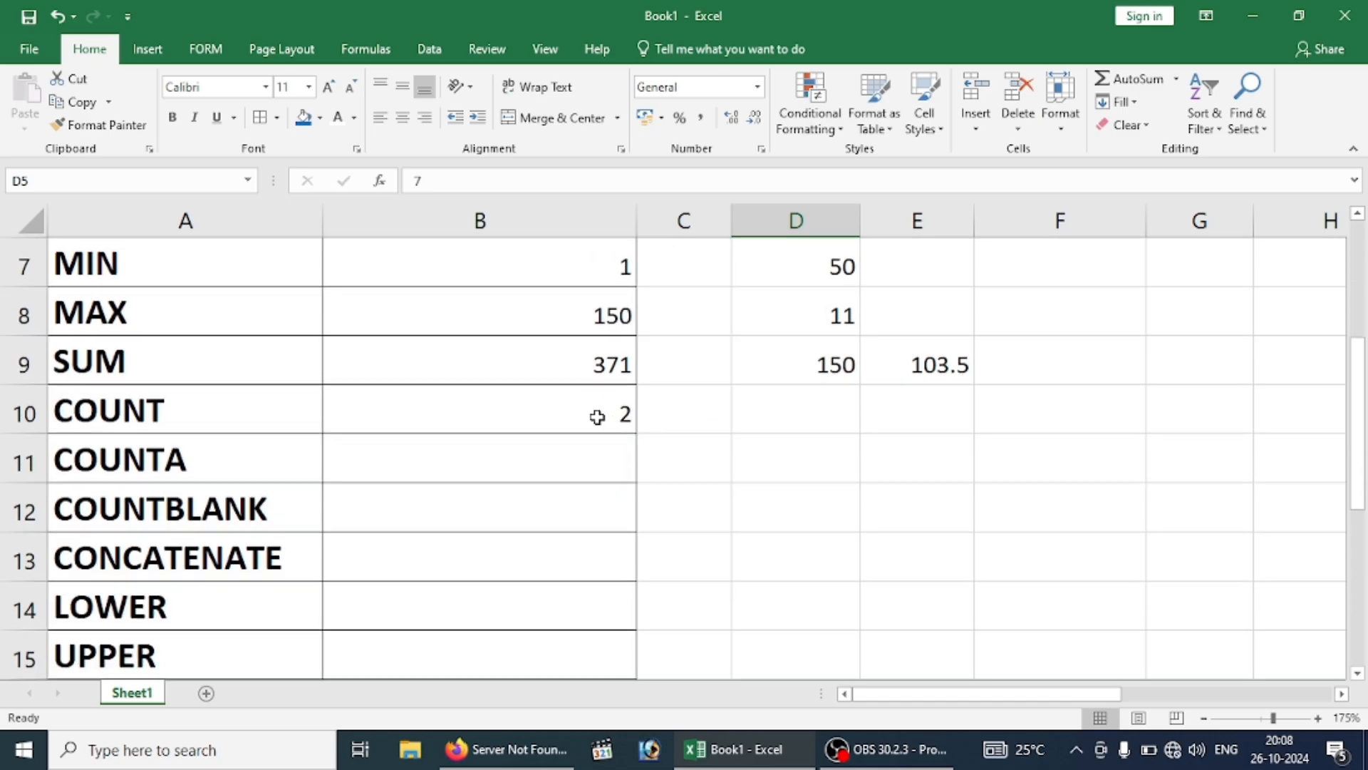
Set cell D4 back to 9 and recheck the COUNT result in B10.
scroll(777, 446, "up", 2)
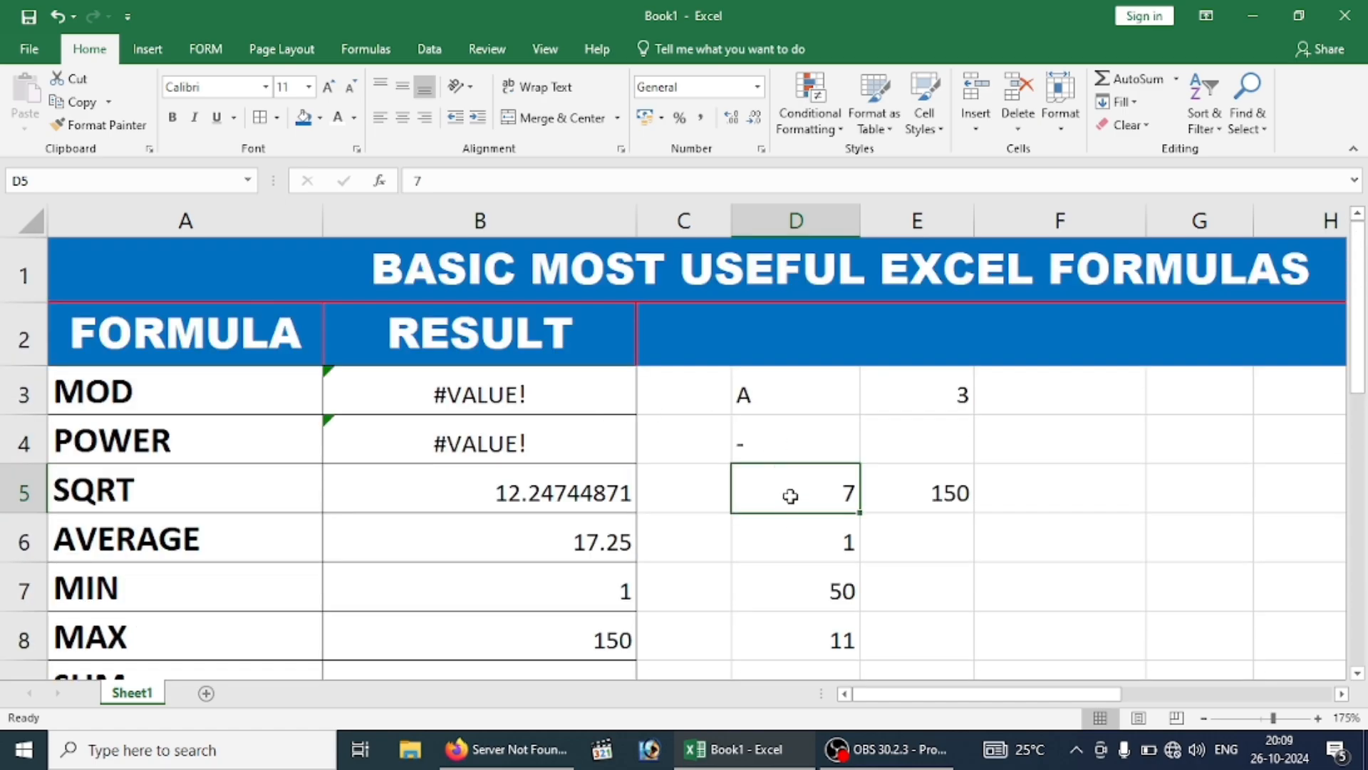
left_click_drag(790, 496, 788, 525)
left_click(775, 447)
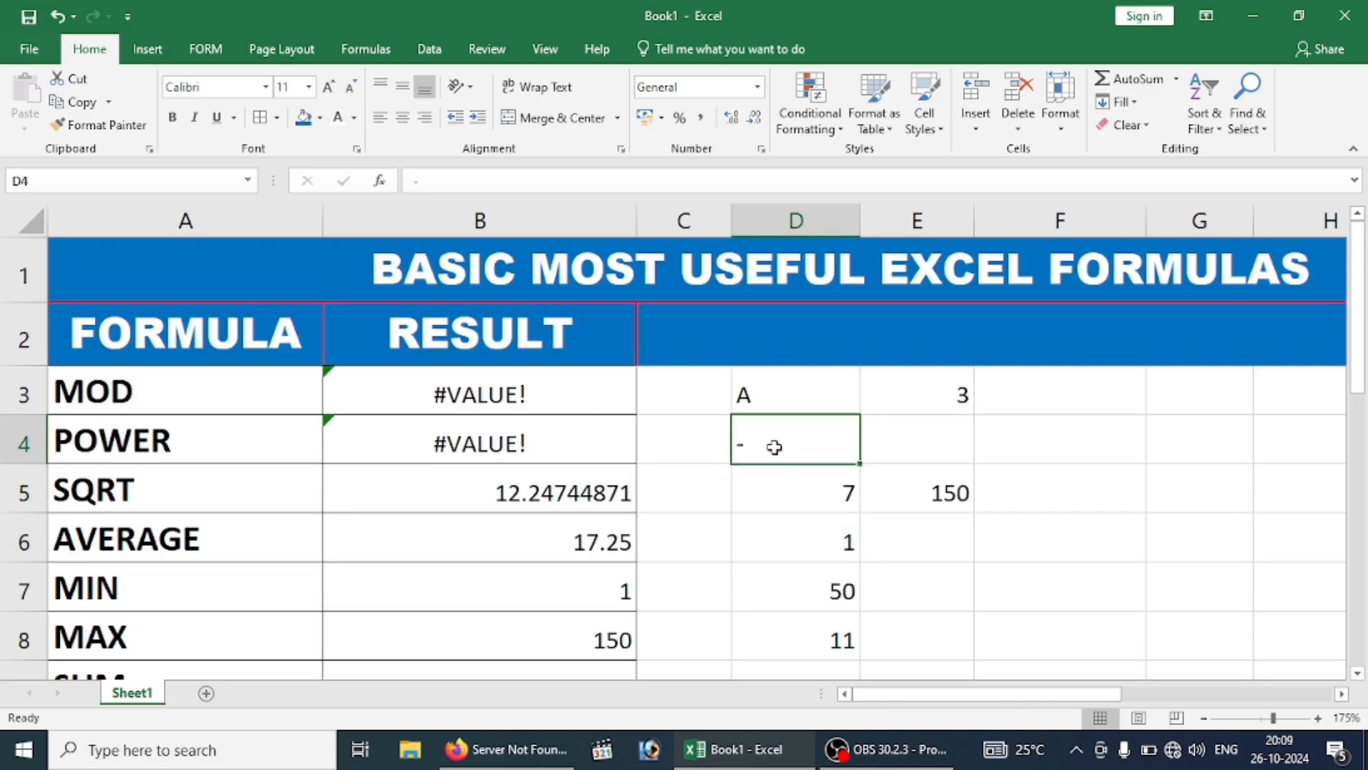
type("9")
key("Return")
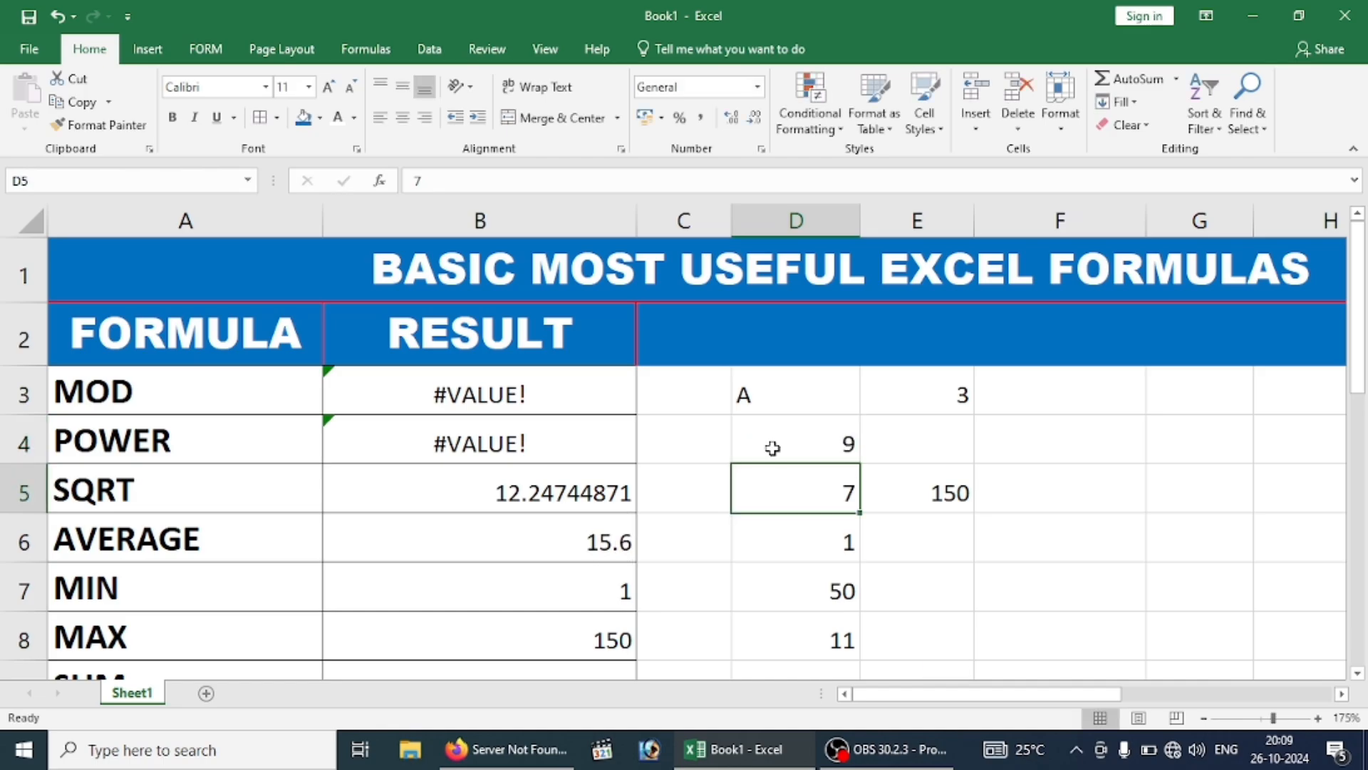
scroll(762, 450, "down", 1)
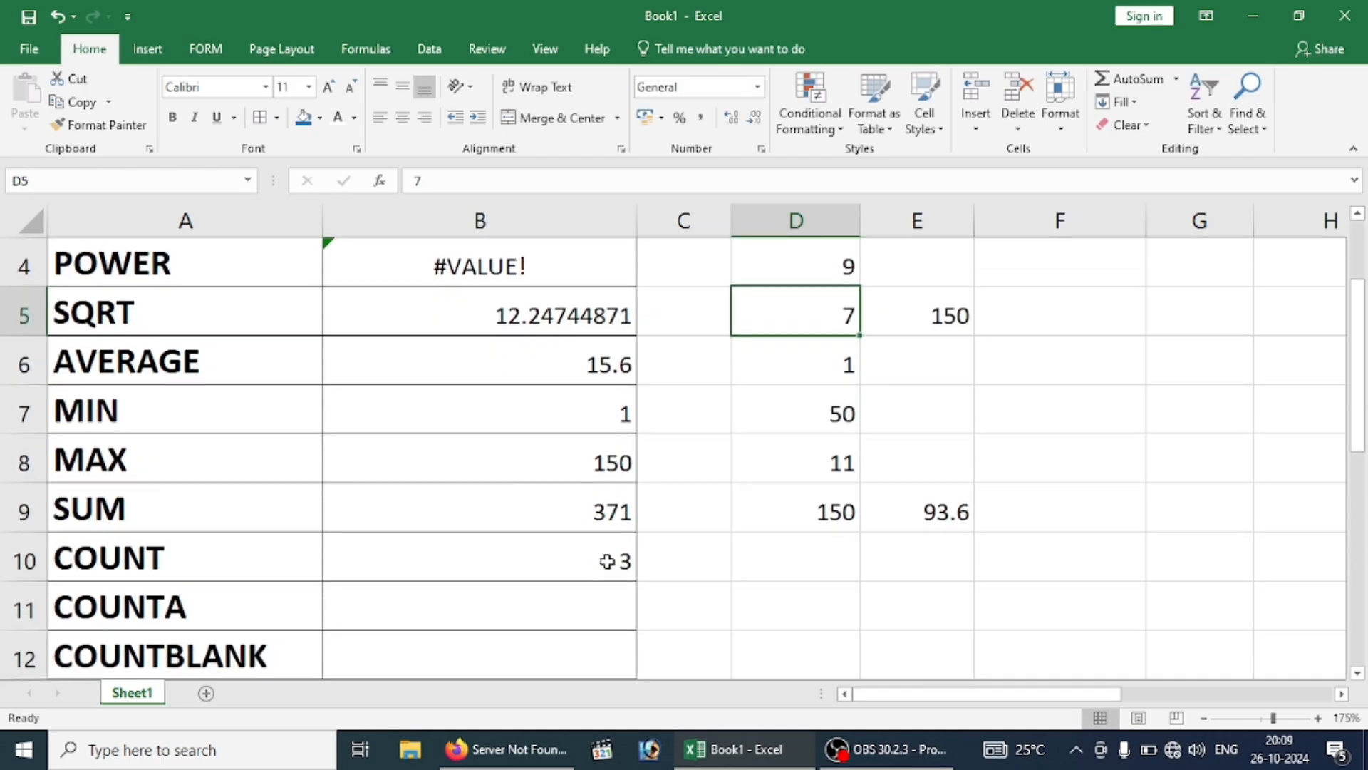
scroll(862, 442, "up", 1)
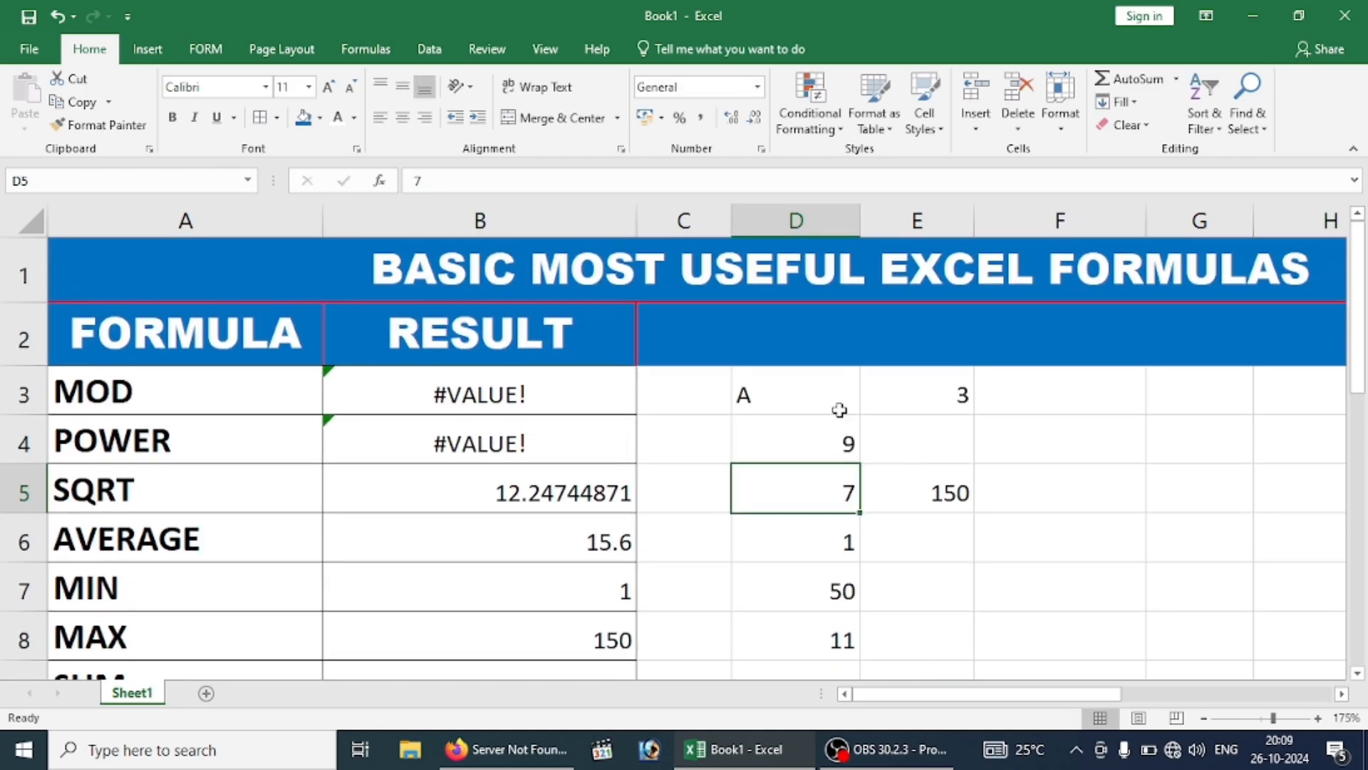
Clear cell D3 and compare the COUNT result in B10 with the numbers in D4:D6.
left_click(840, 407)
key("Delete")
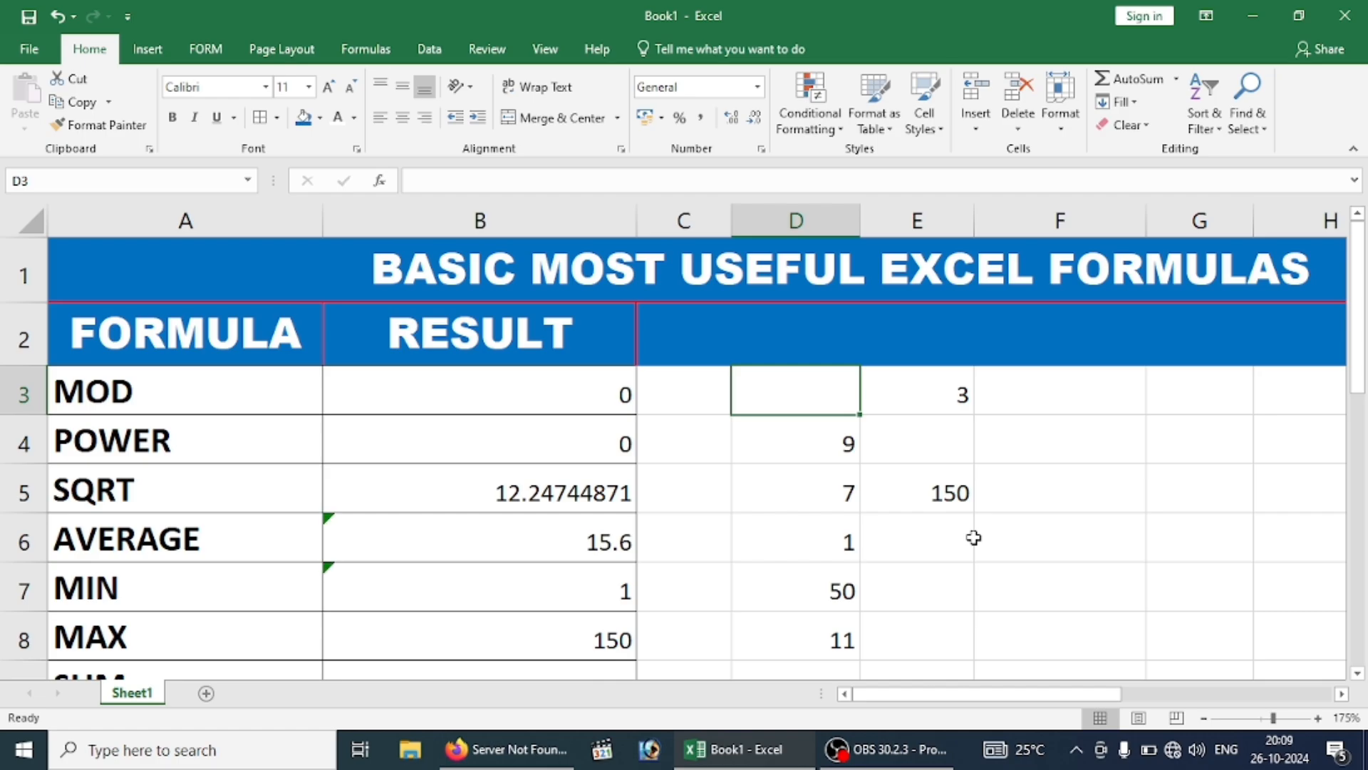
left_click(1004, 483)
scroll(998, 483, "down", 1)
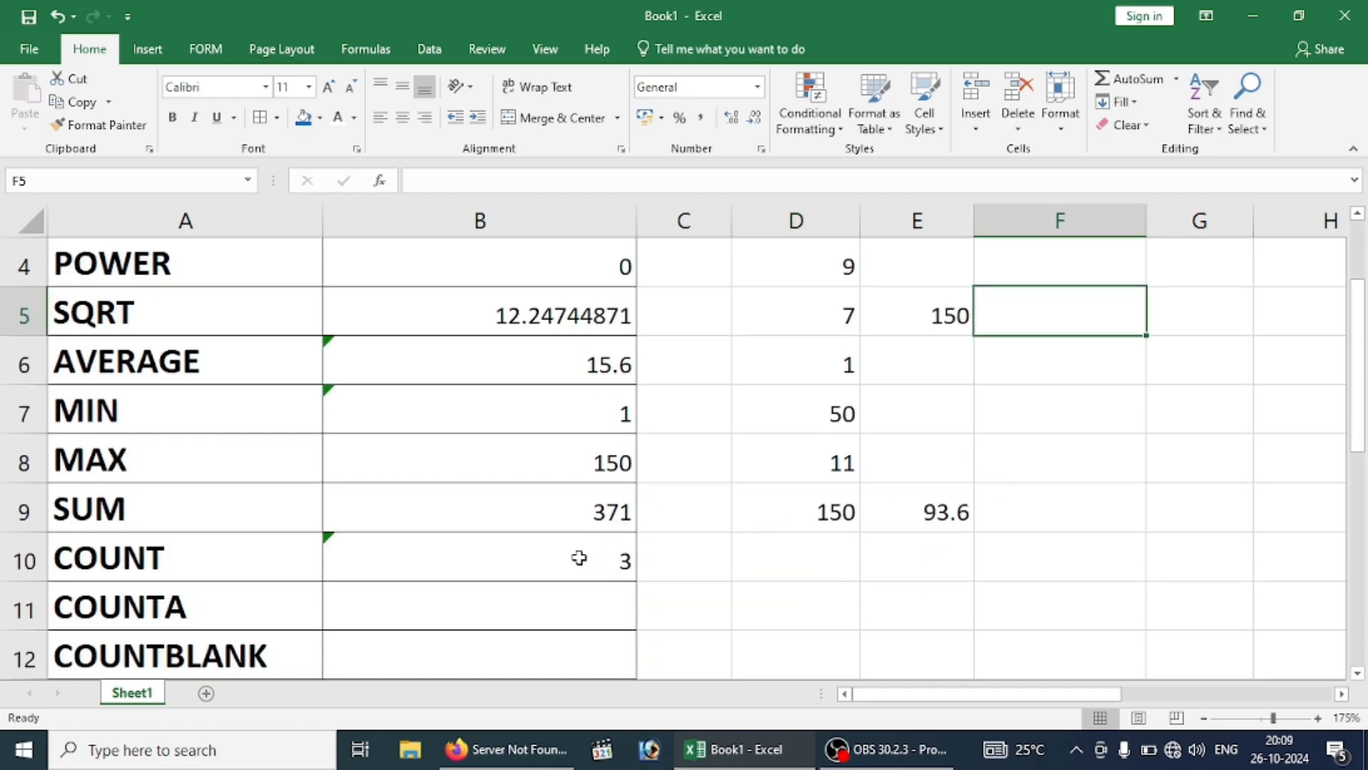
left_click(574, 557)
scroll(858, 421, "up", 1)
left_click_drag(827, 449, 832, 513)
scroll(437, 549, "down", 1)
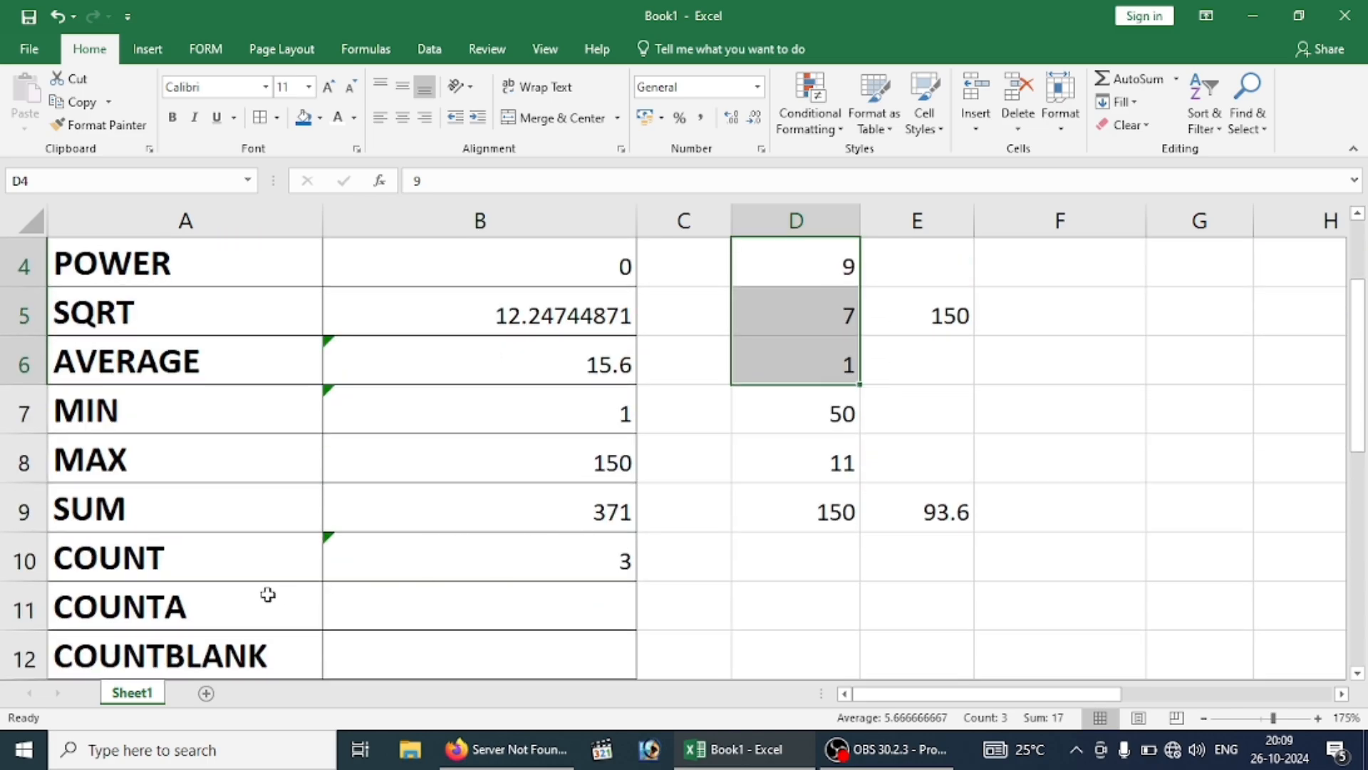
Enter a COUNTA formula over D3:D6 in cell B11.
left_click(397, 617)
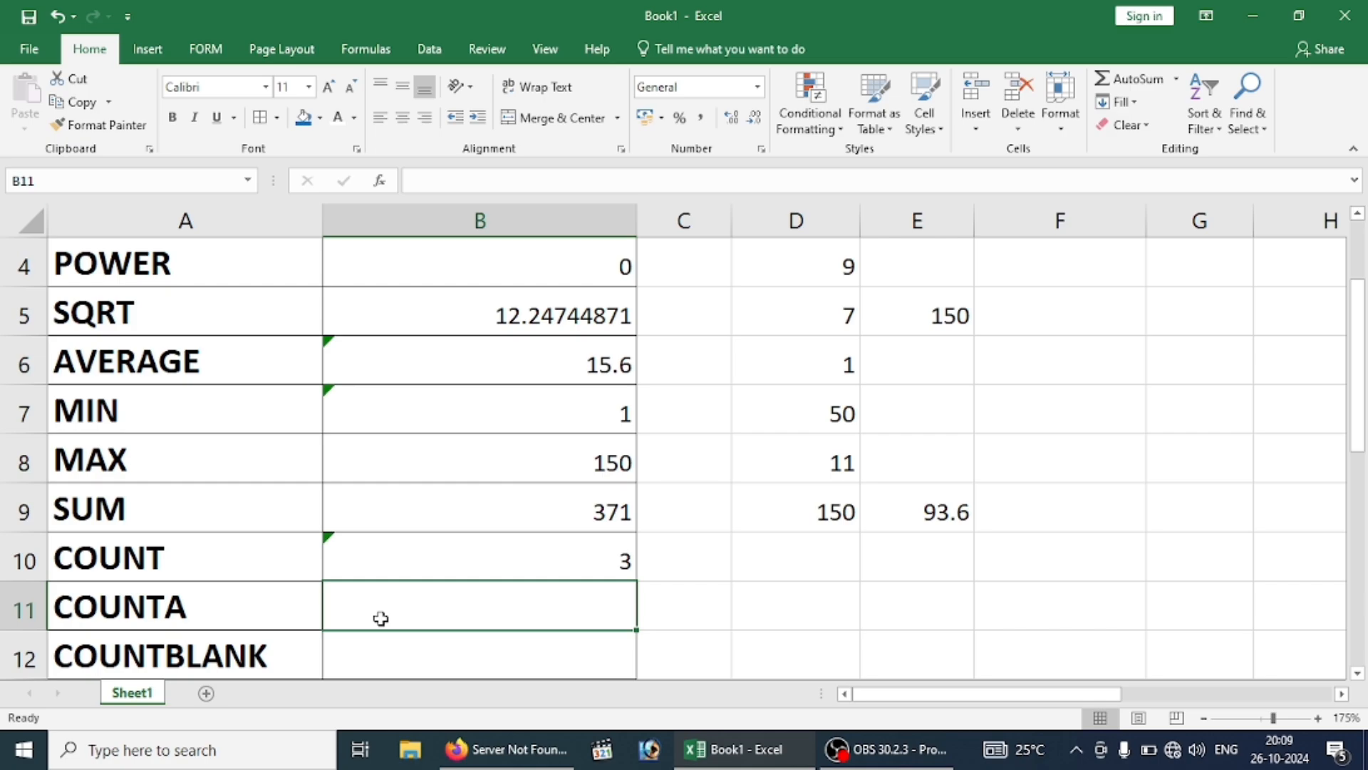
type("=C")
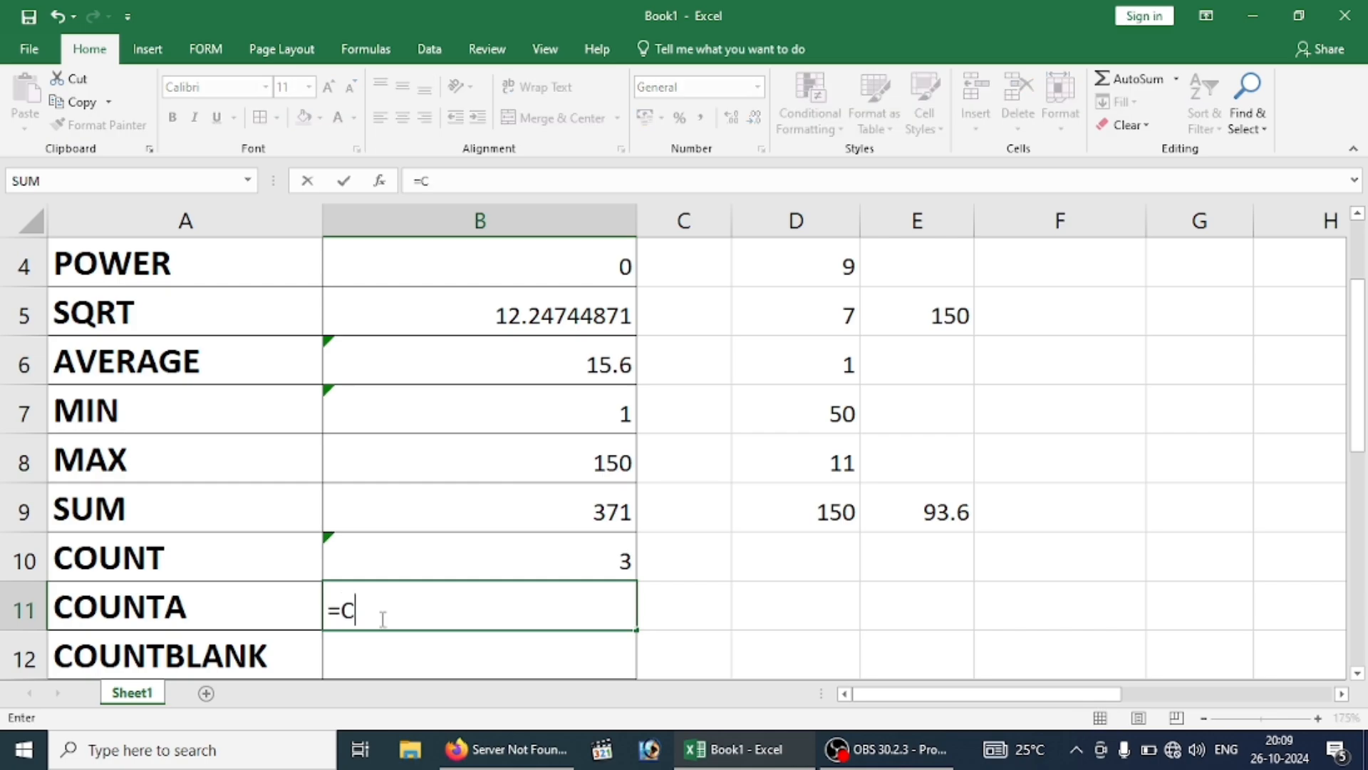
type("OUNTA")
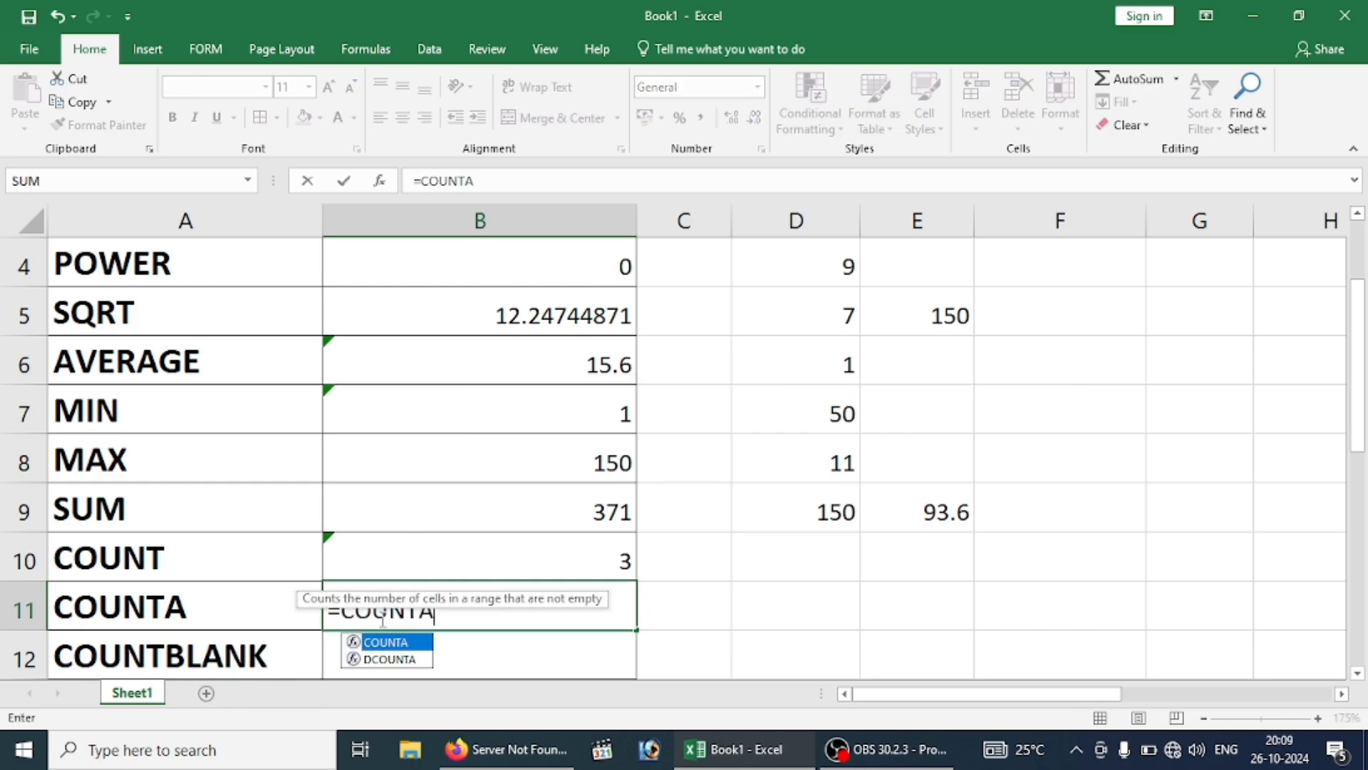
type("(")
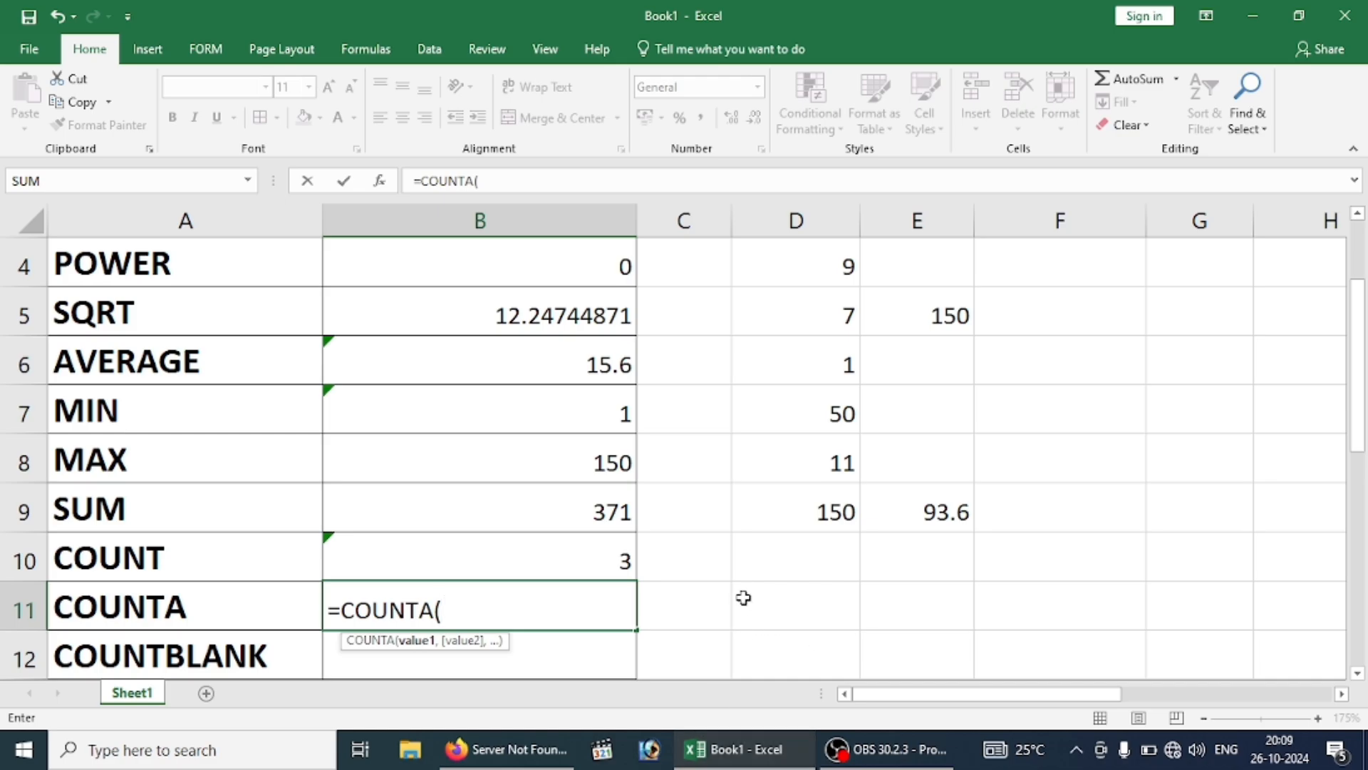
scroll(764, 573, "up", 1)
scroll(798, 410, "up", 1)
left_click_drag(798, 397, 800, 528)
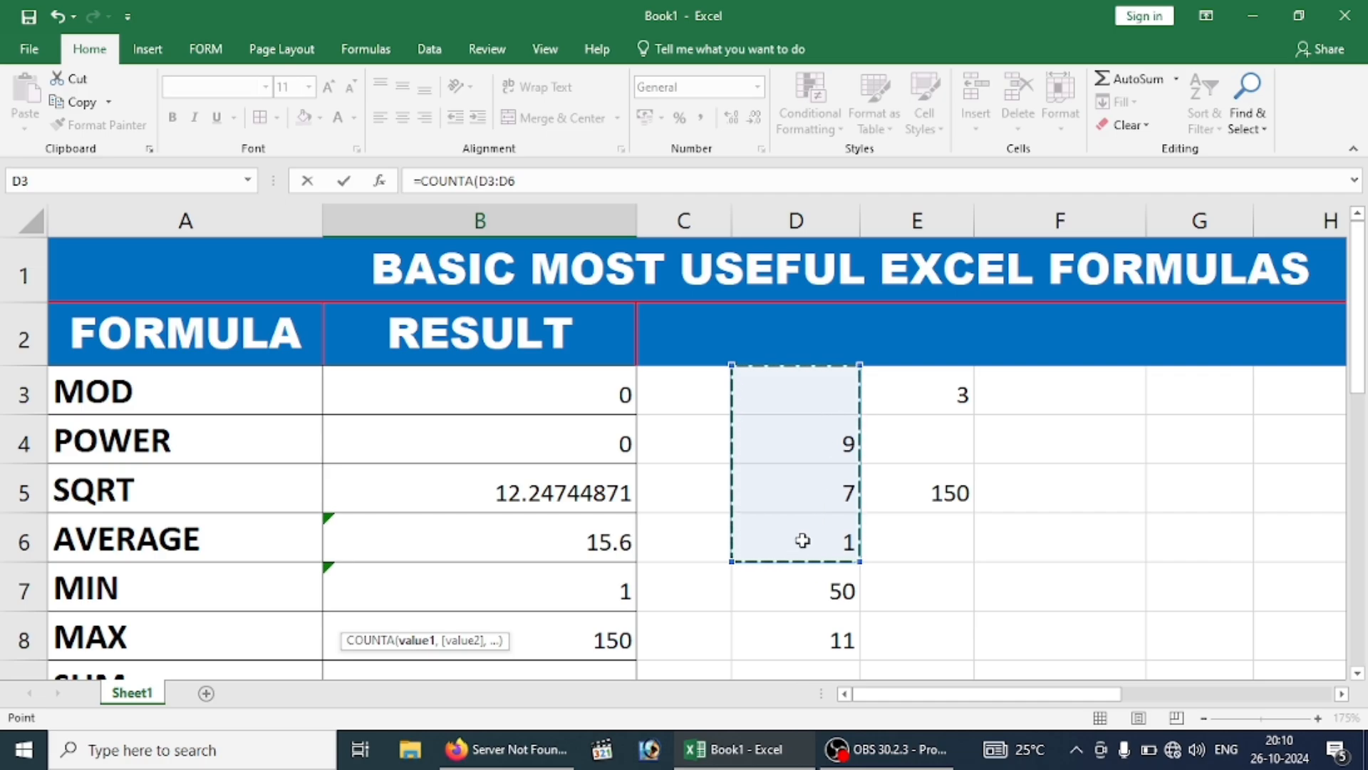
key("Return")
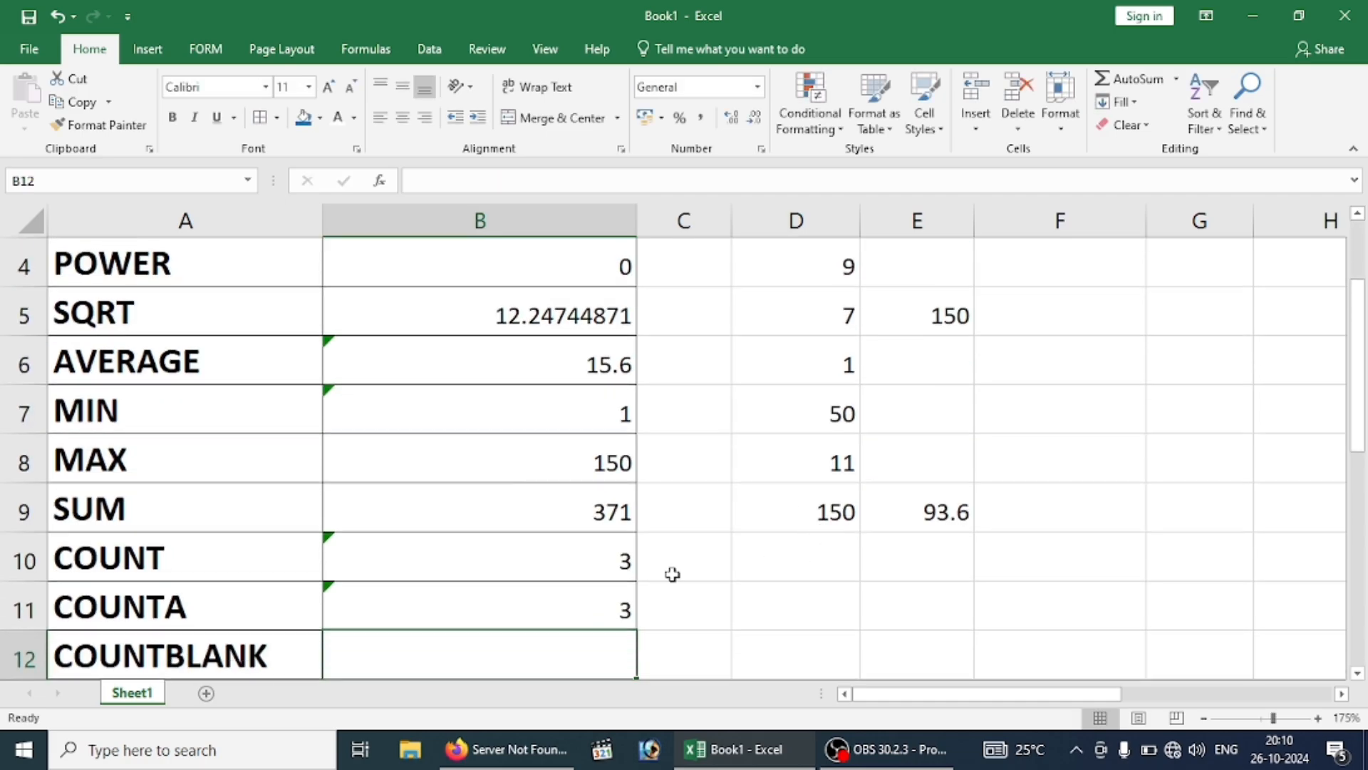
left_click(546, 610)
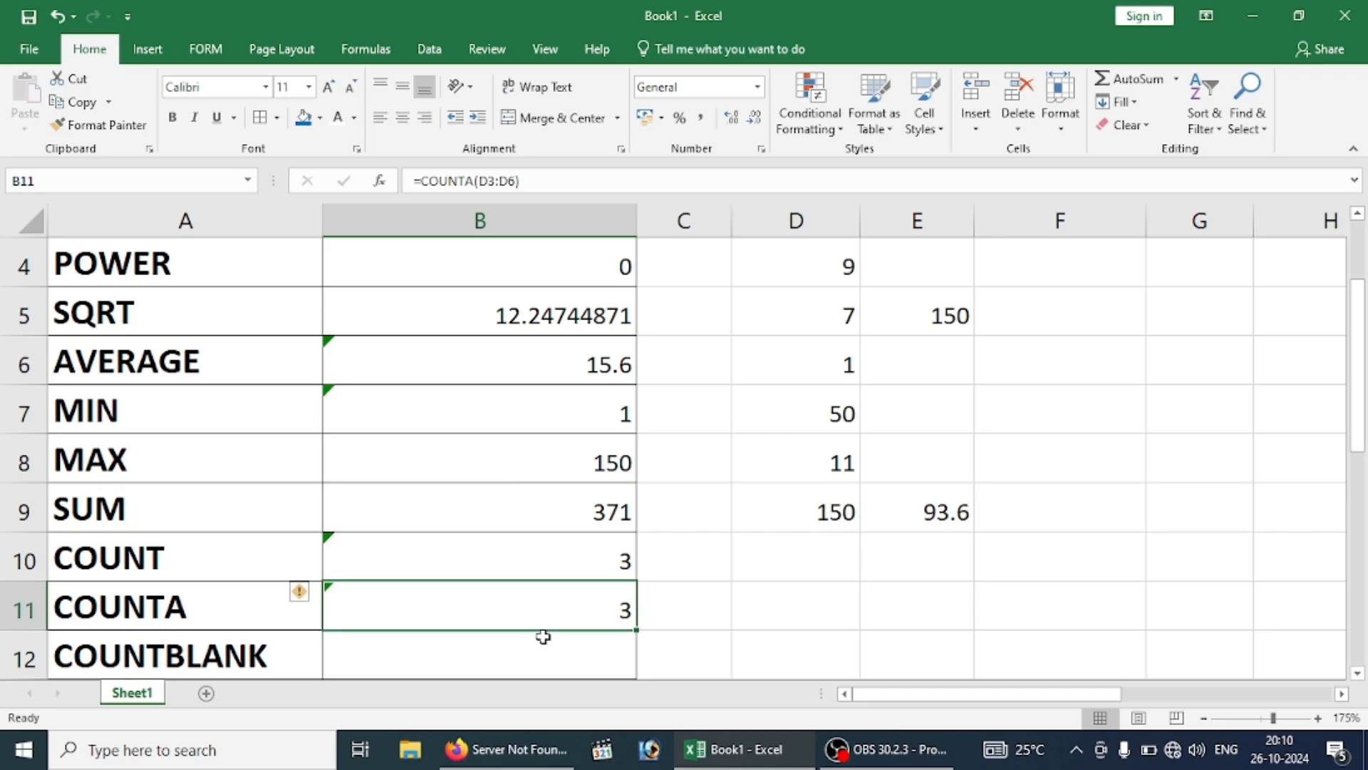
Enter the text A in cell D3 and check the COUNTA result in B11.
scroll(900, 446, "up", 1)
left_click(816, 407)
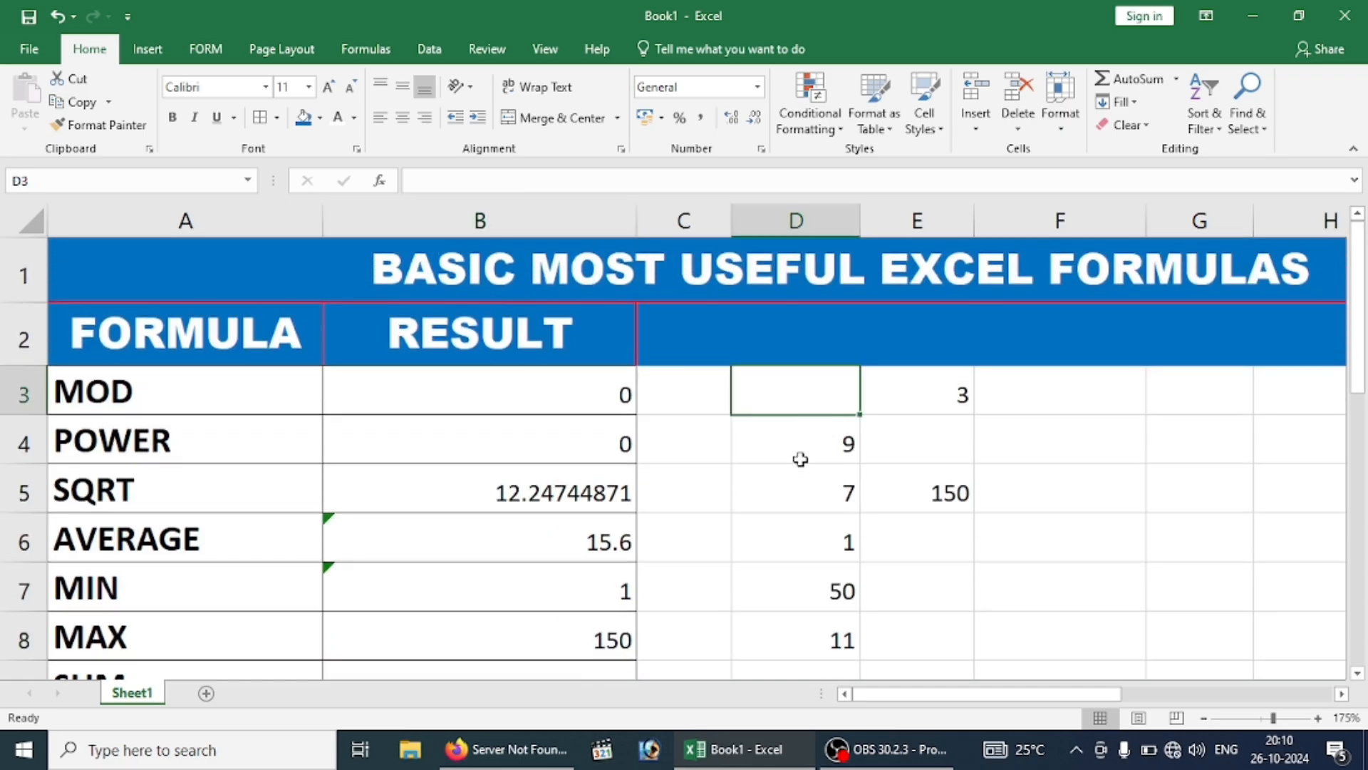
type("A")
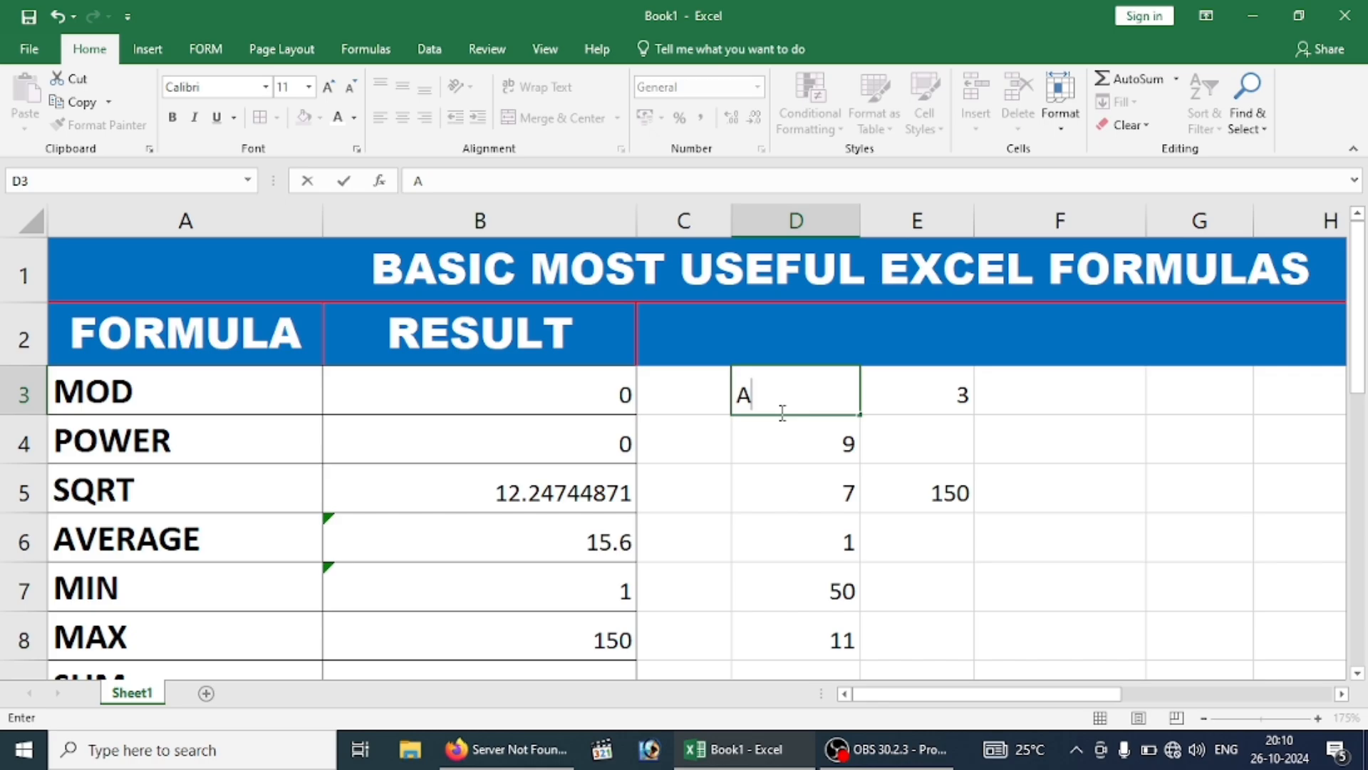
key("Return")
scroll(666, 544, "down", 2)
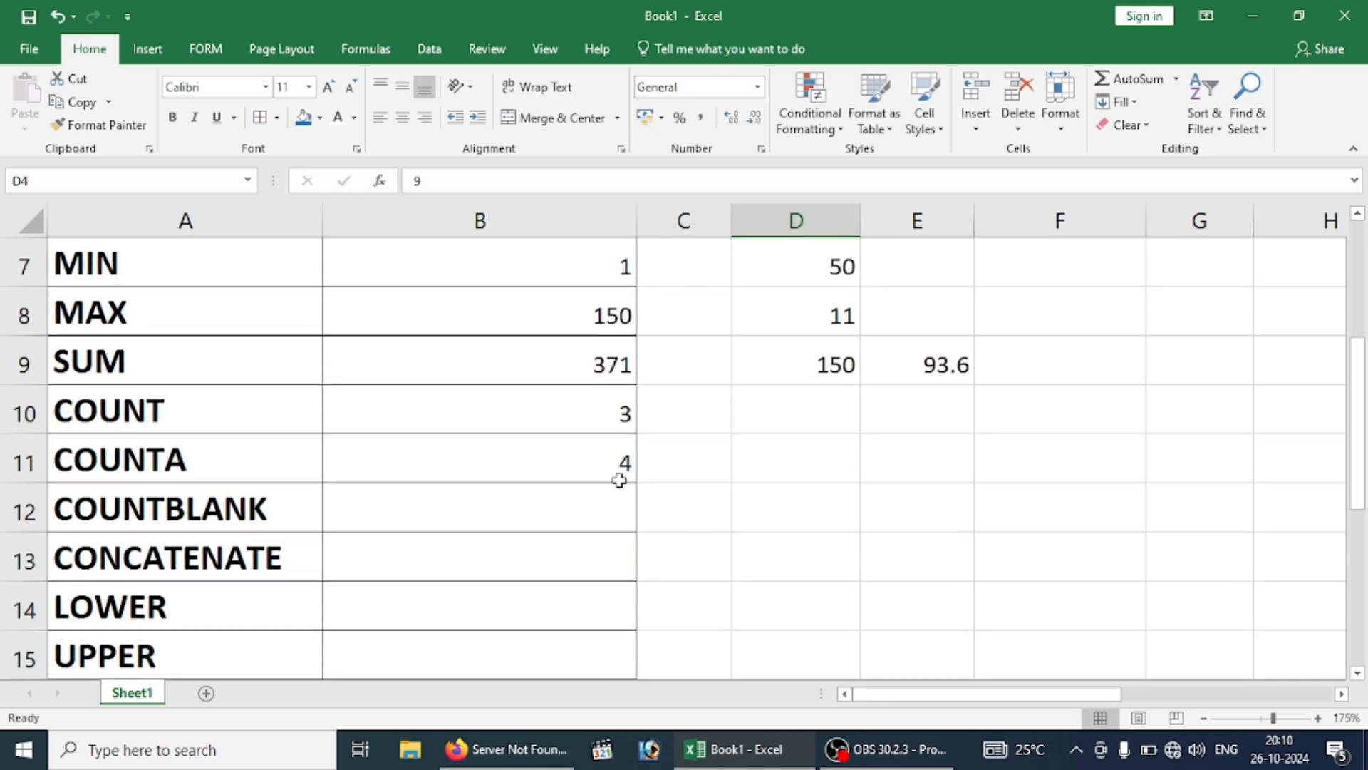
left_click(620, 481)
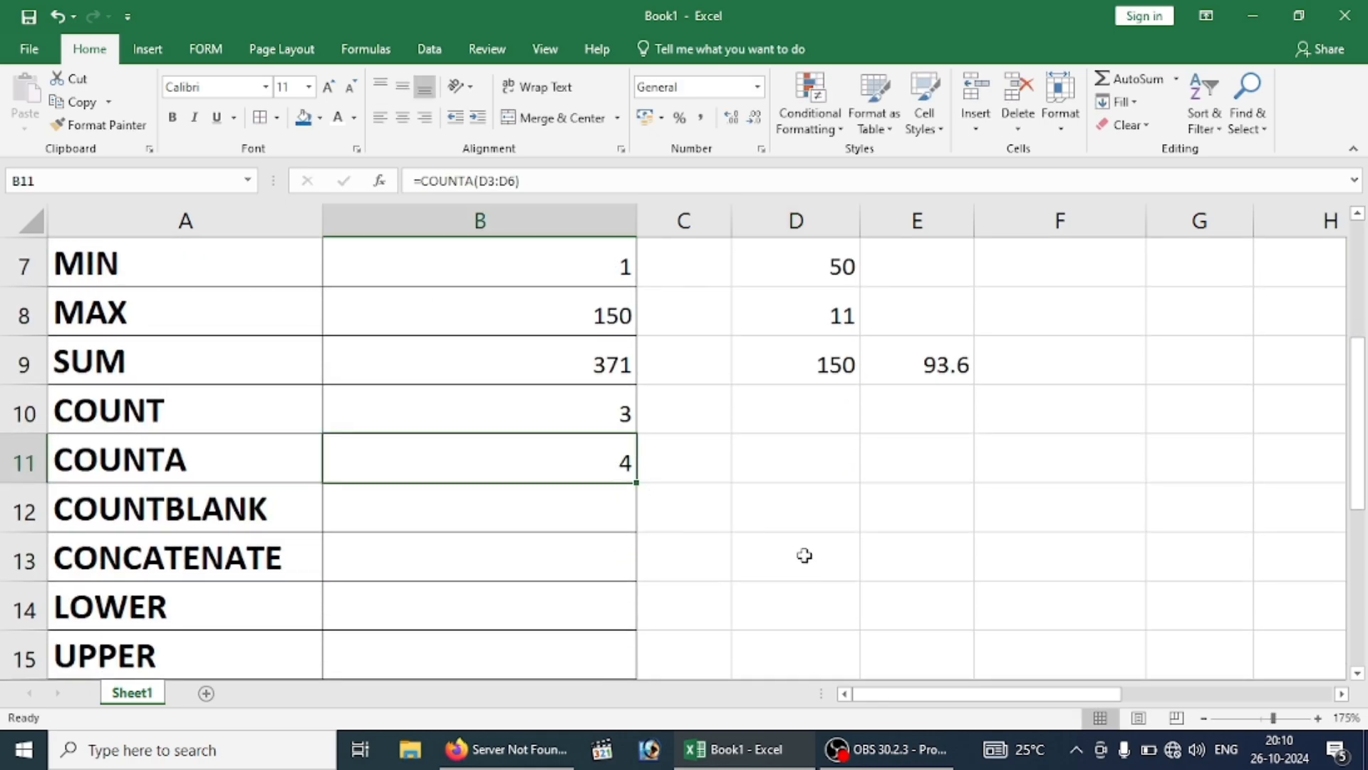
Replace the number in cell D5 with a single space and check the COUNTA result in B11.
scroll(841, 495, "up", 2)
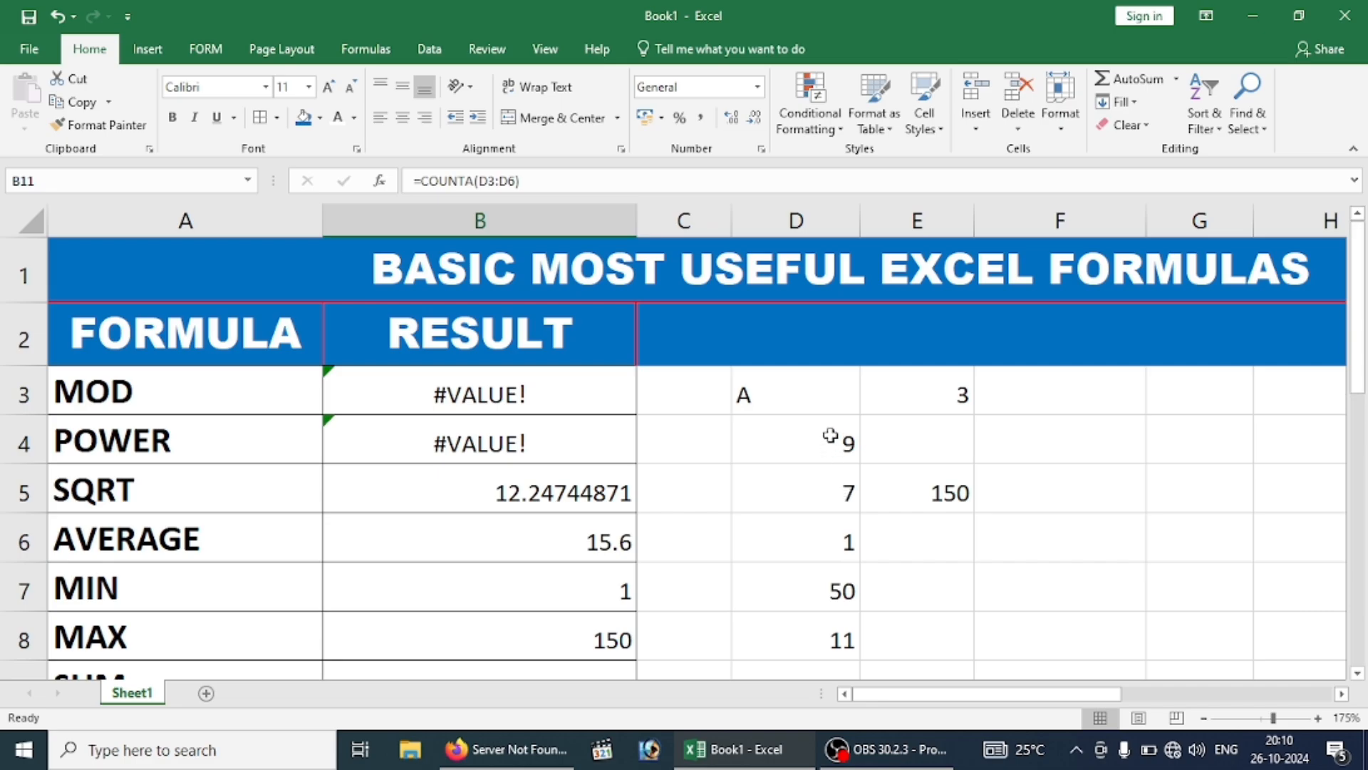
left_click(792, 479)
key("BackSpace")
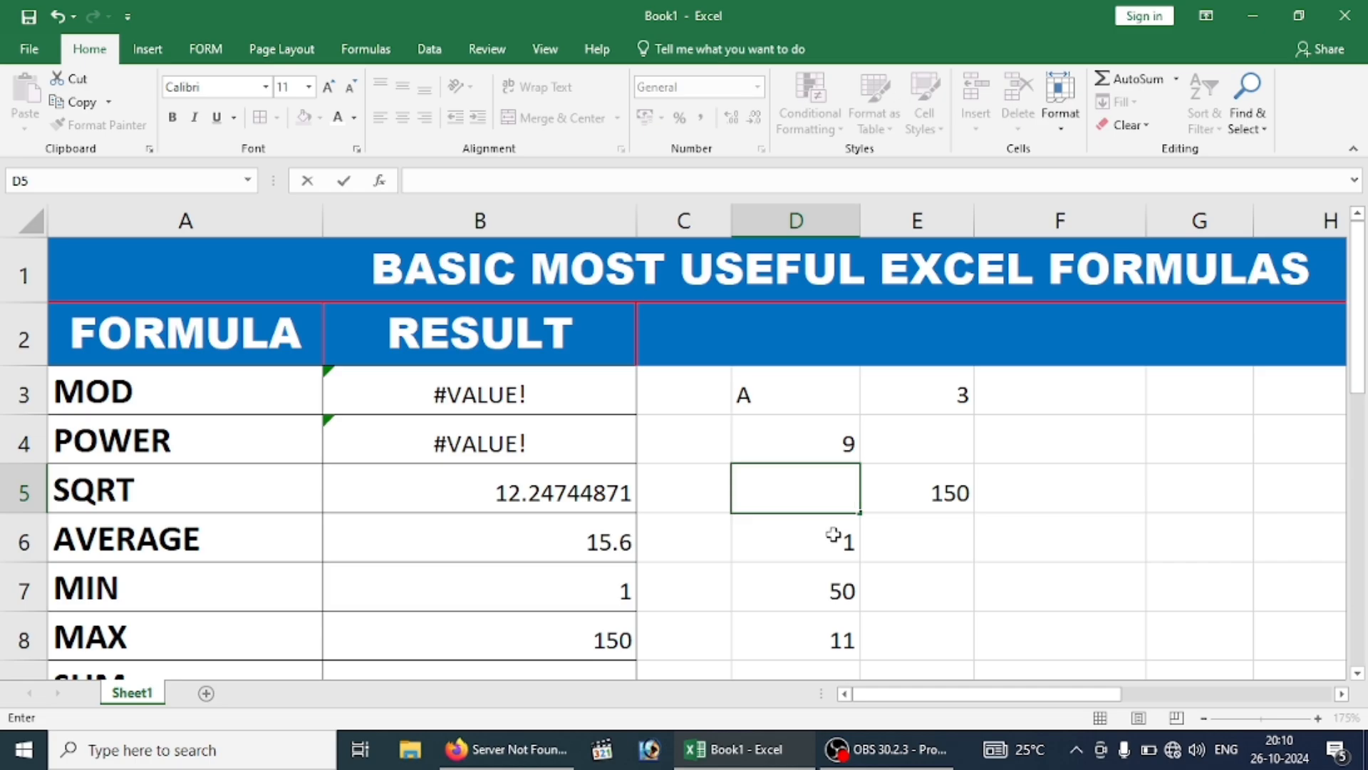
key("Return")
scroll(800, 470, "down", 1)
left_click(541, 617)
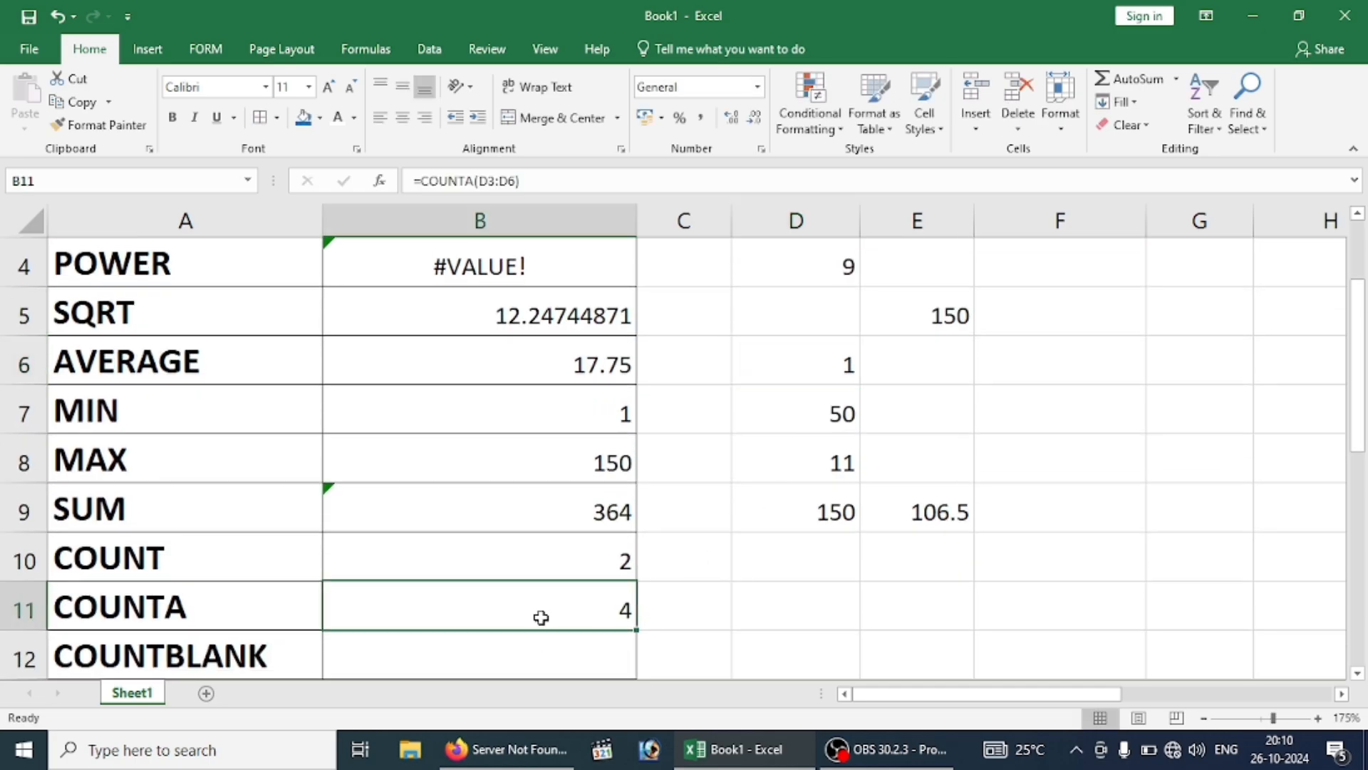
Examine the range D3:D6 and the content of cell D5 to explain the COUNTA result.
scroll(907, 328, "up", 3)
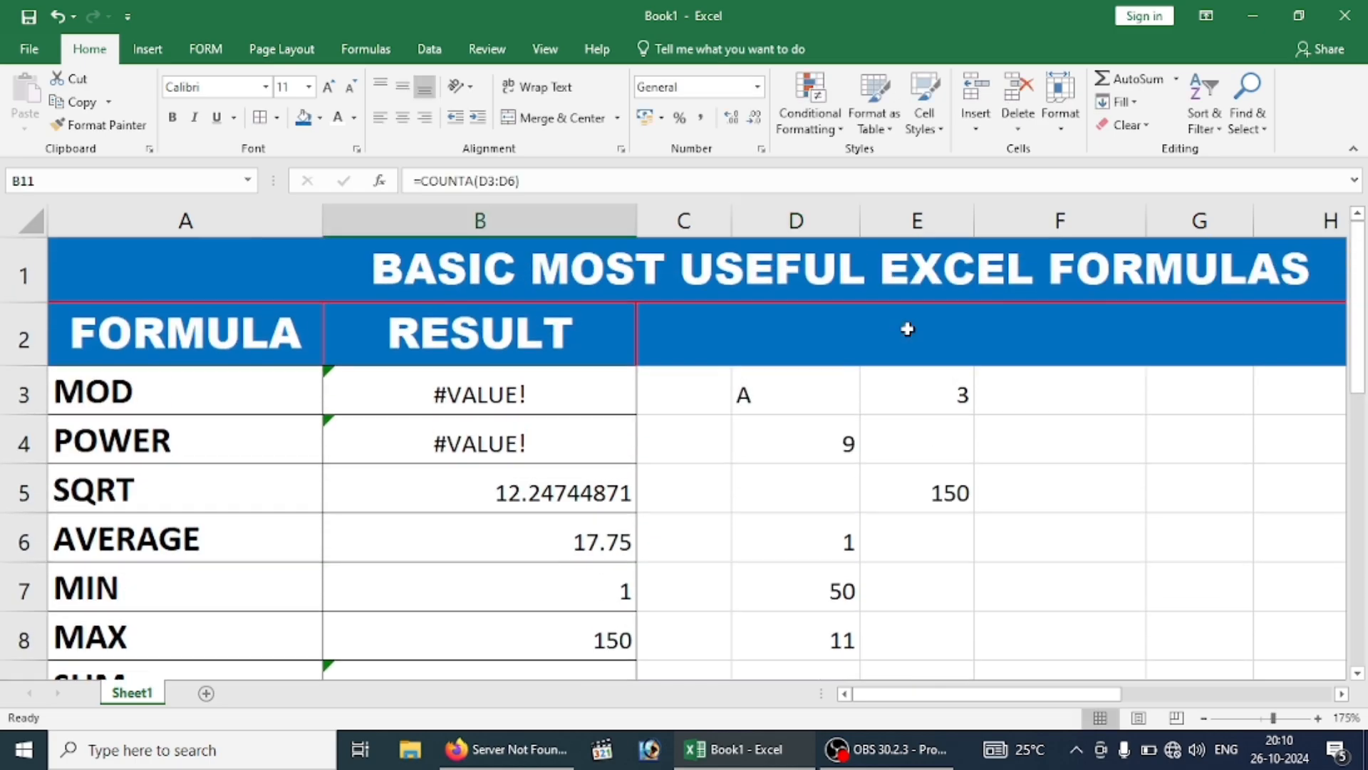
left_click(822, 498)
left_click_drag(810, 400, 828, 530)
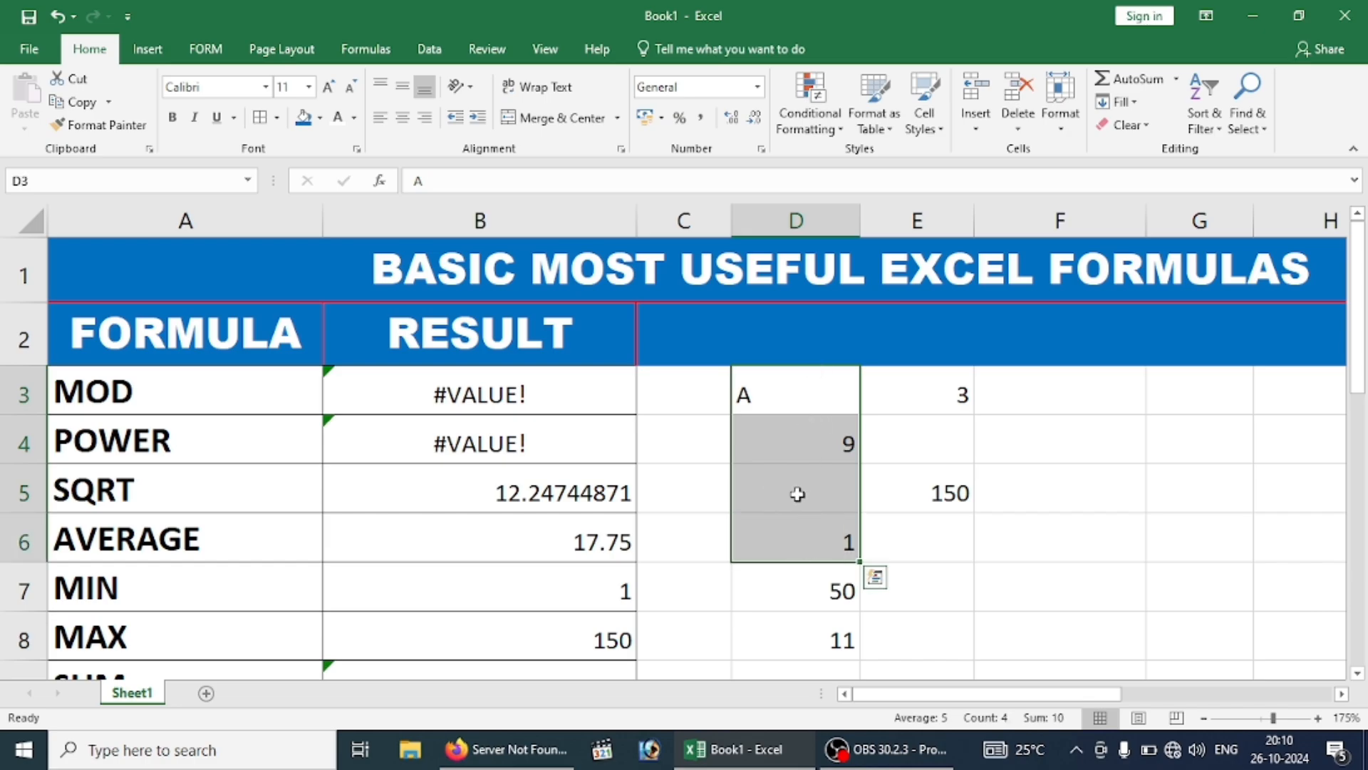
left_click(810, 494)
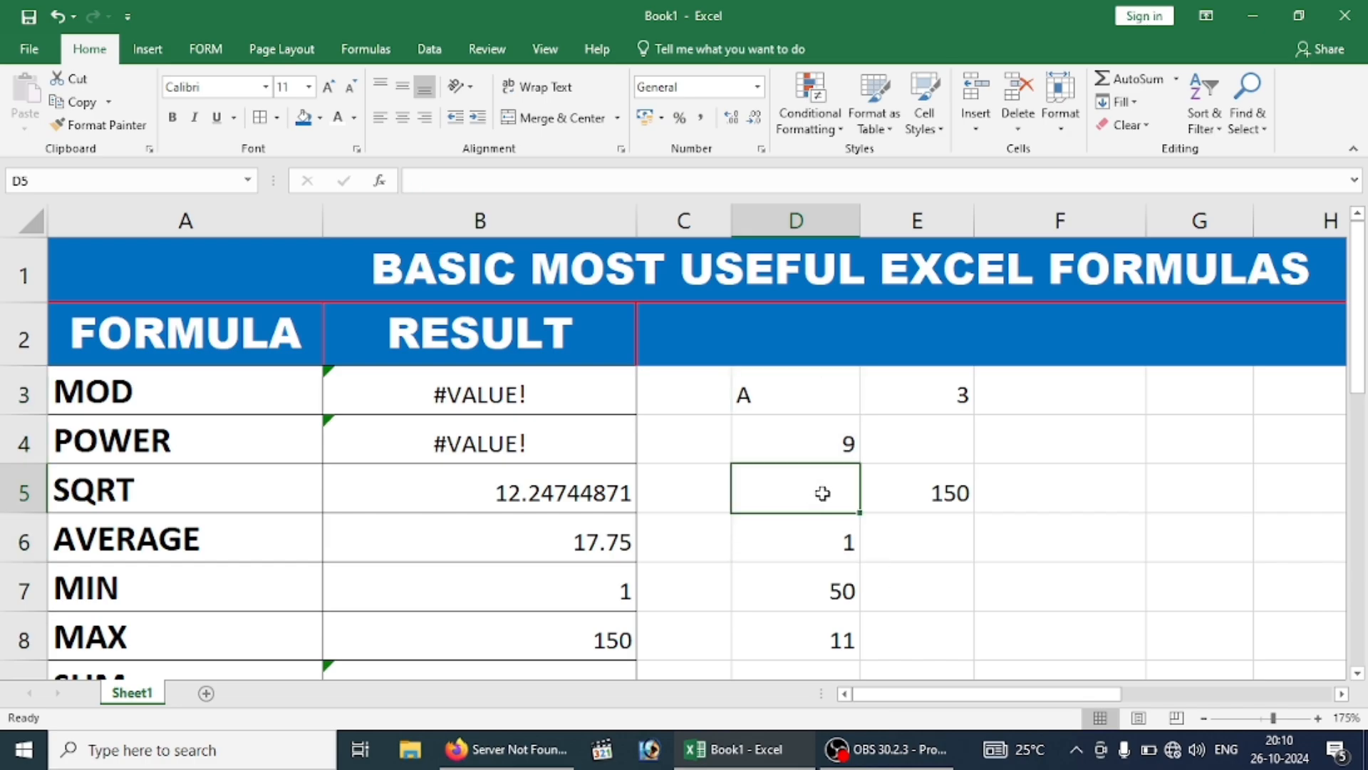
double_click(822, 494)
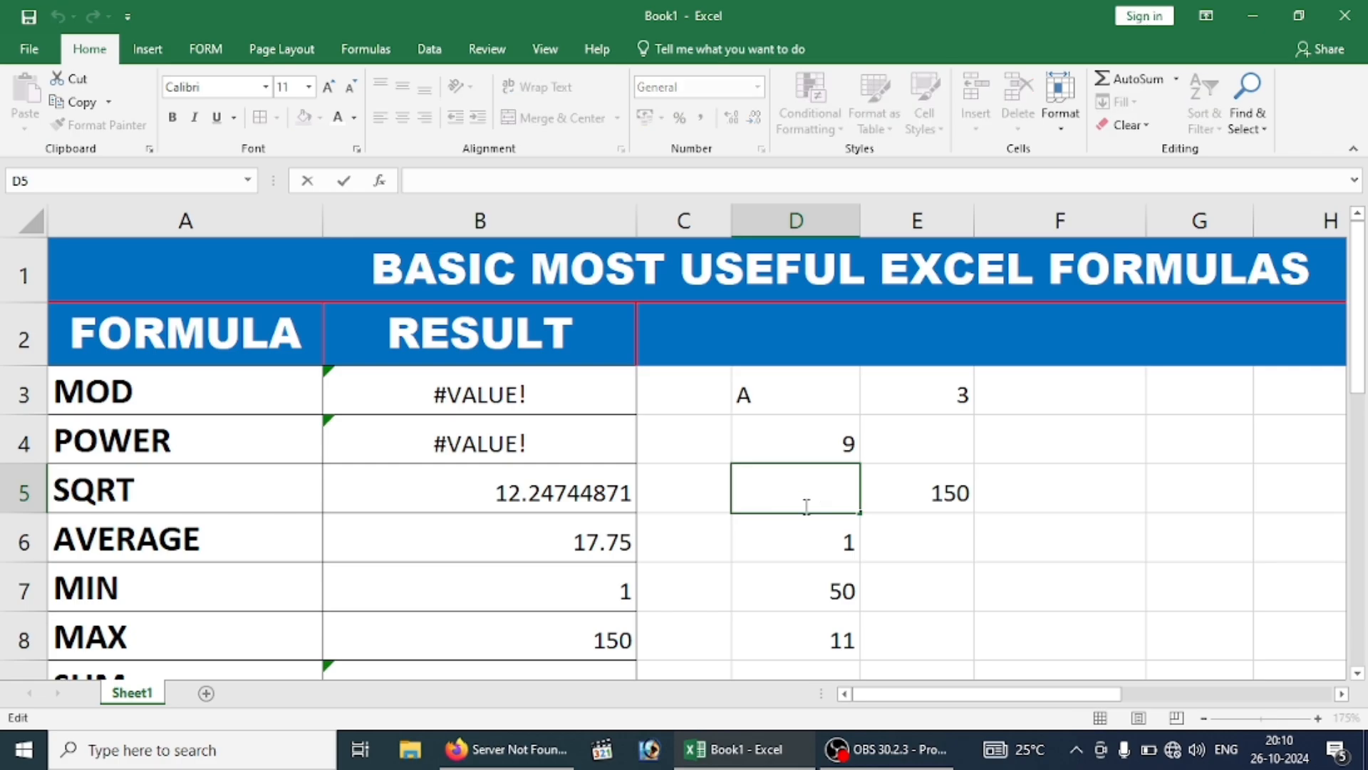
scroll(479, 589, "down", 3)
scroll(558, 485, "up", 1)
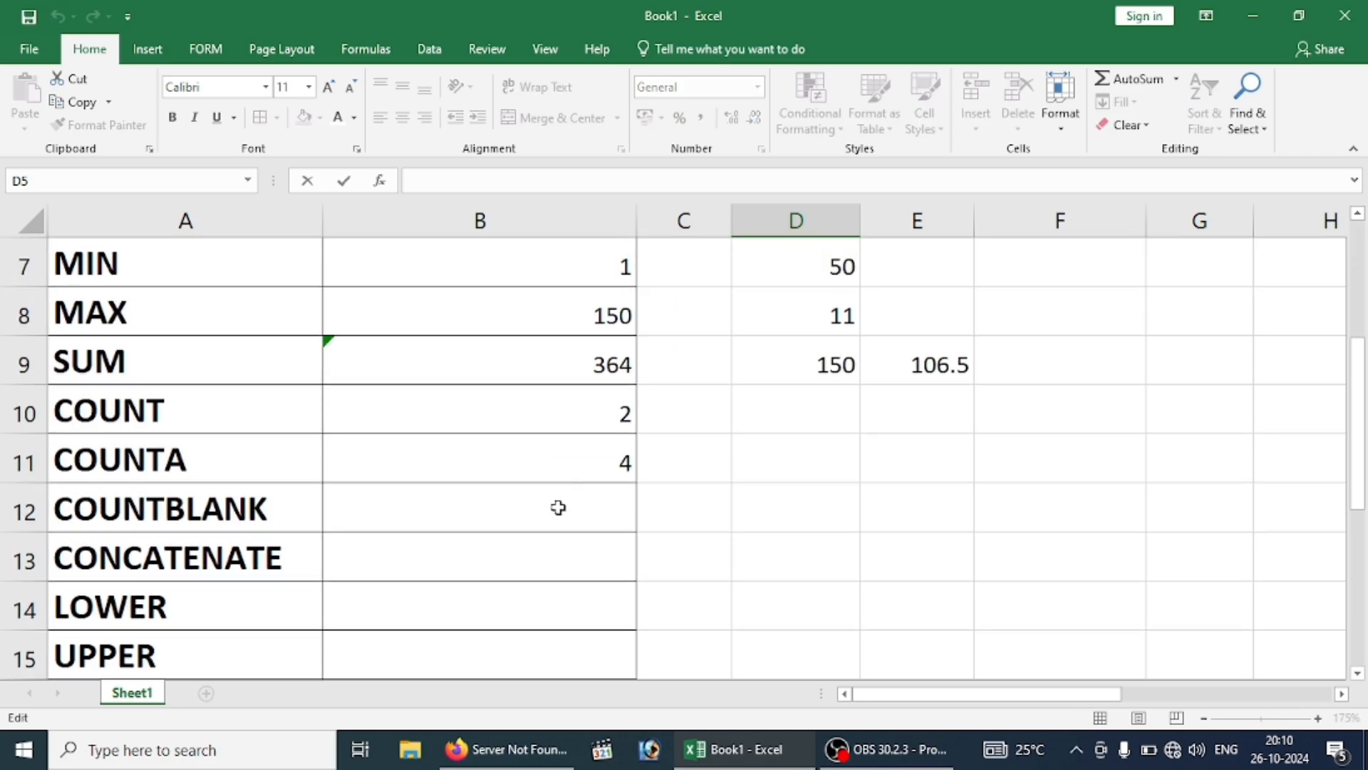
Enter COUNTBLANK sample data: 1 in D11, 2 in D12, A in D14 and B in D15, leaving D13 empty.
left_click(558, 511)
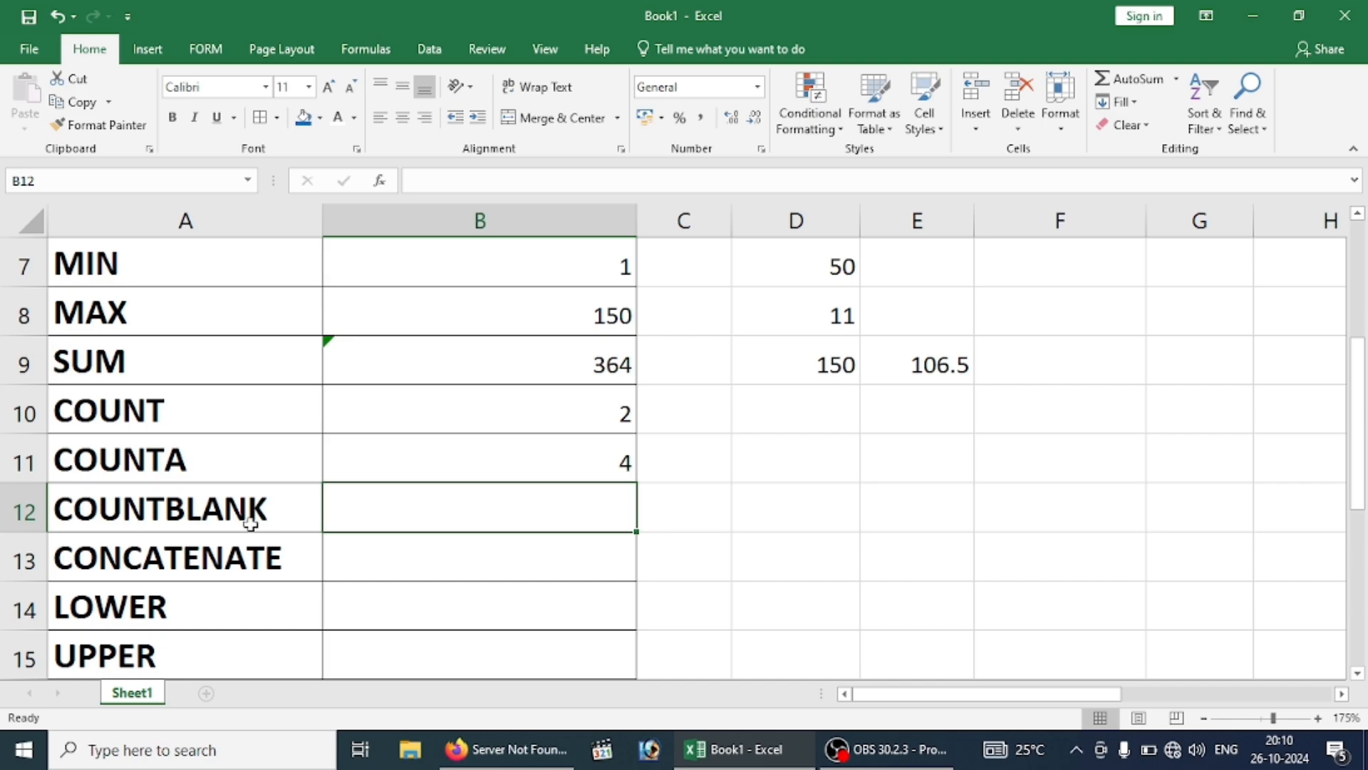
left_click(815, 419)
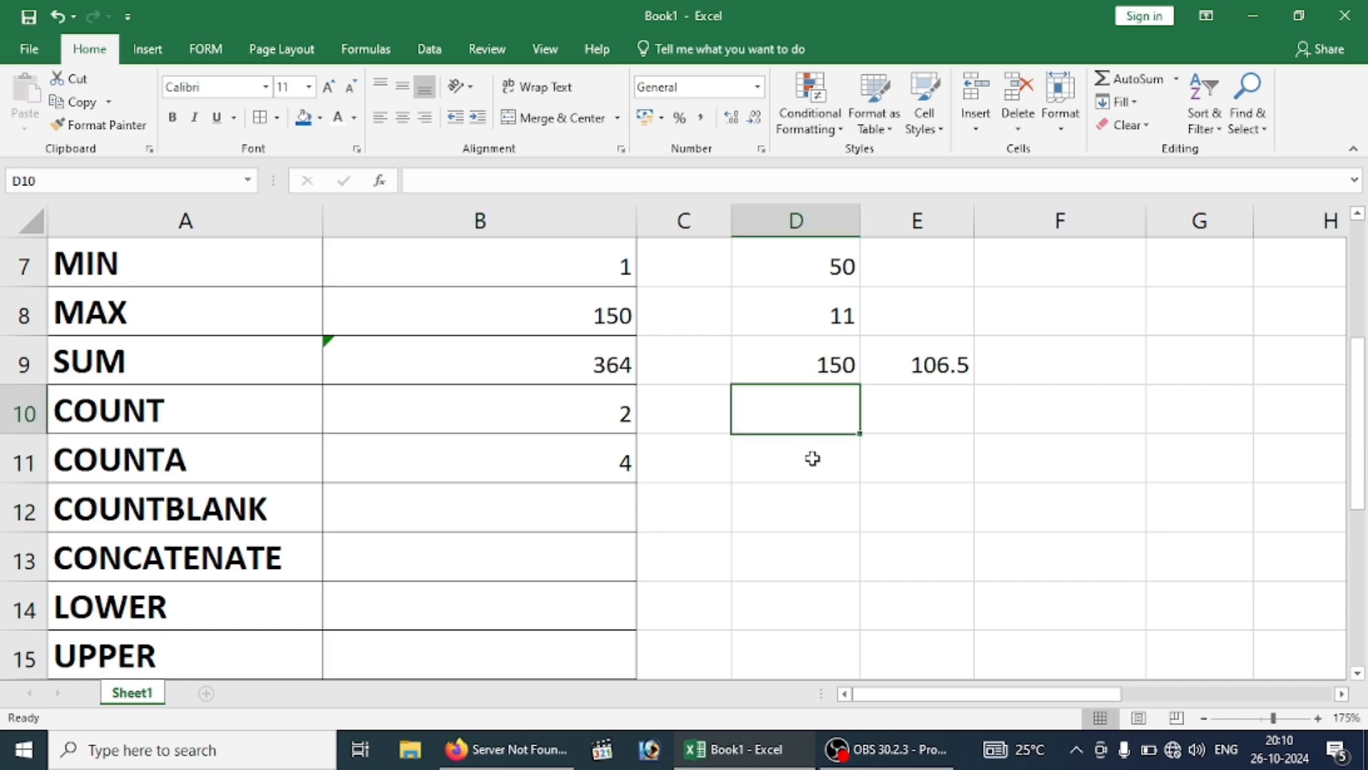
left_click(797, 449)
type("1")
key("Return")
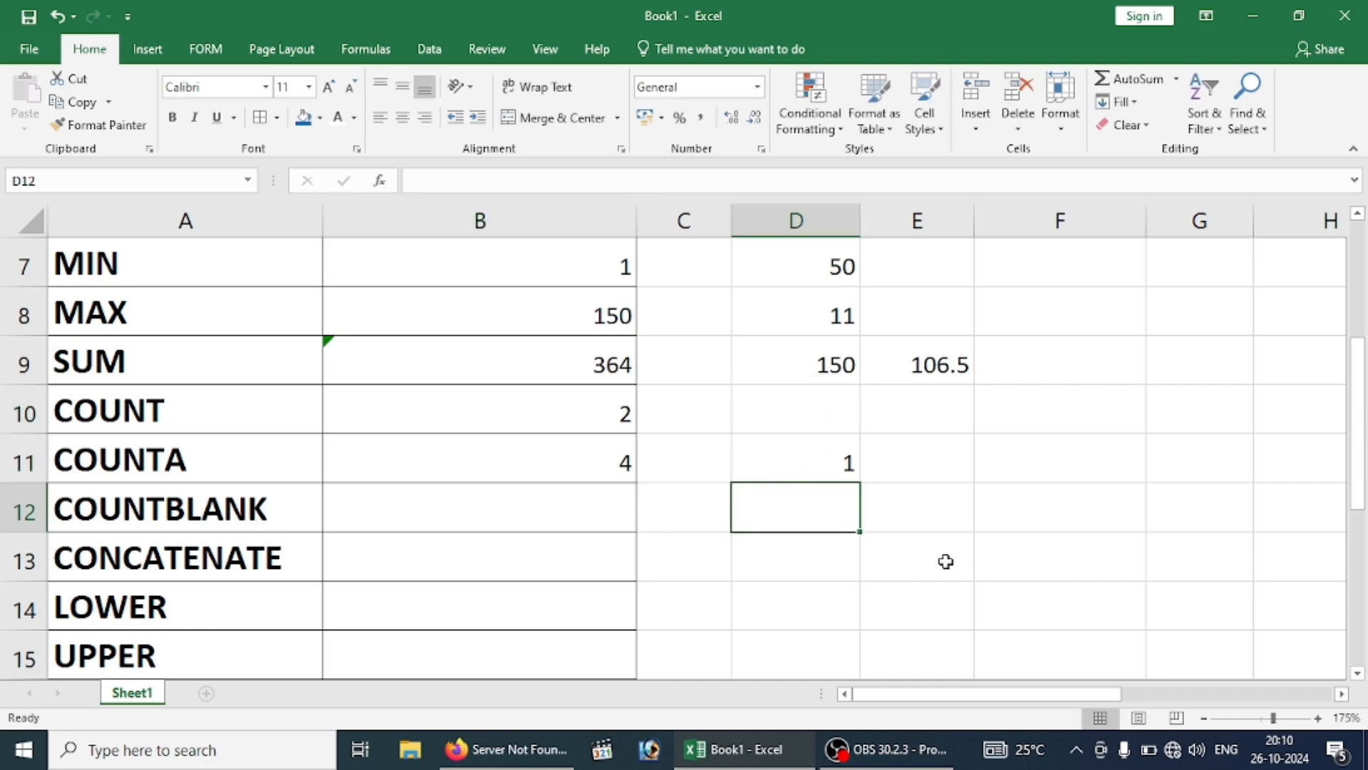
type("2")
key("Return")
key("Return")
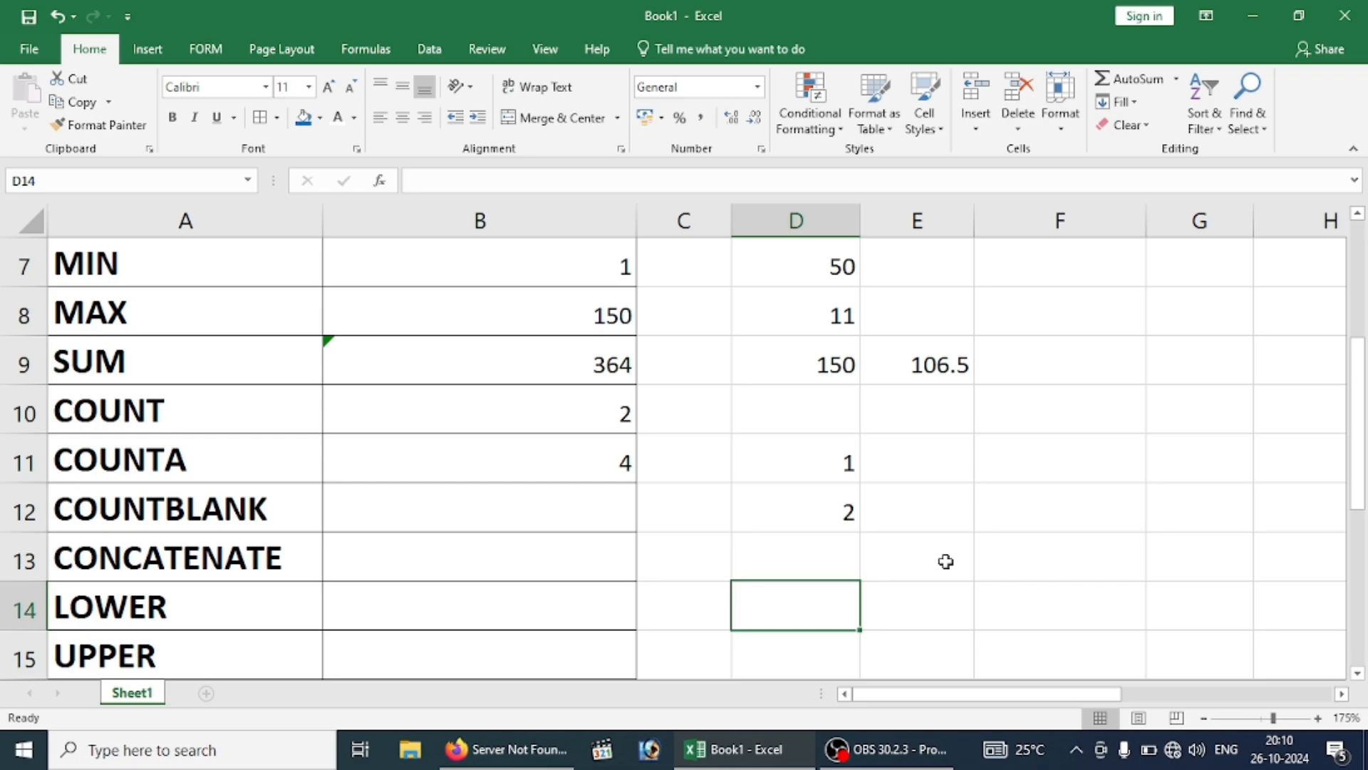
type("A")
key("Return")
type("B")
key("Return")
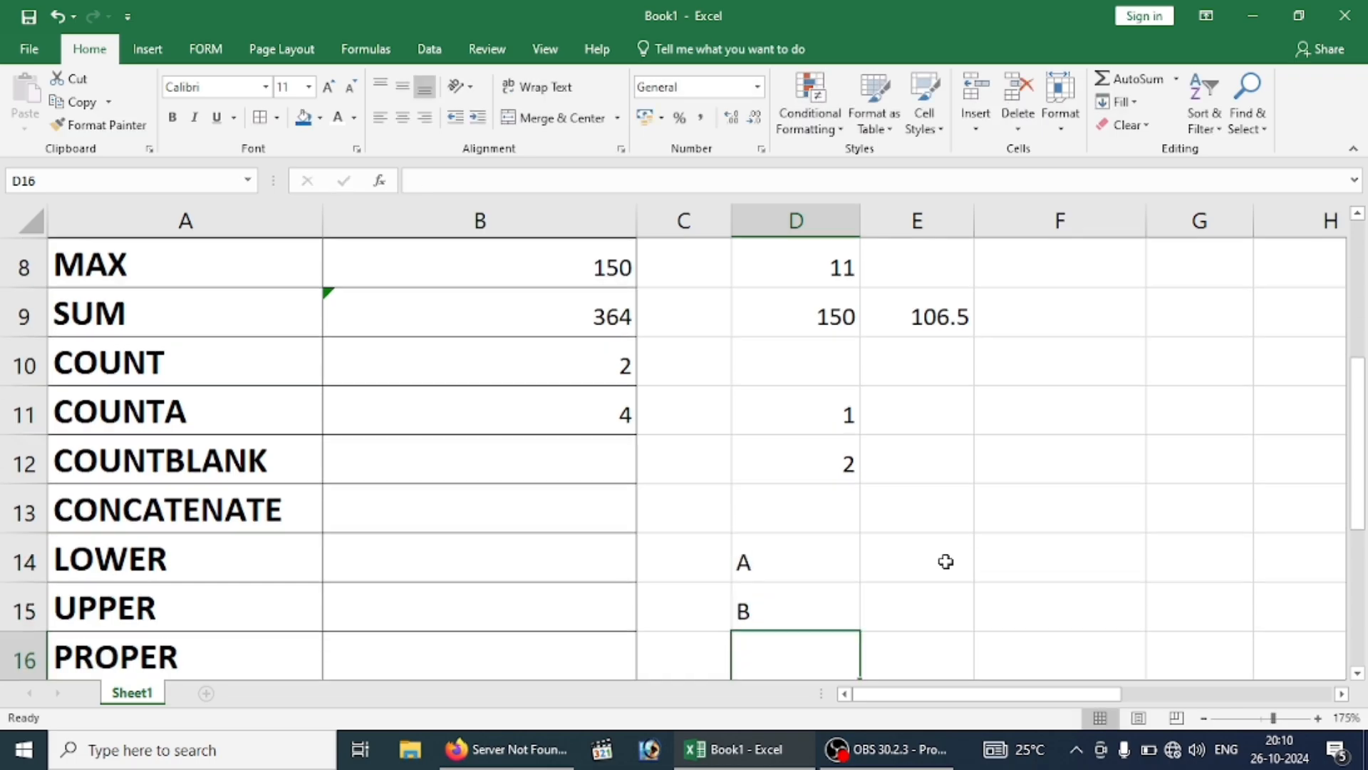
Enter the formula =COUNTBLANK(D11:D15) in cell B12 and check its result.
left_click(594, 437)
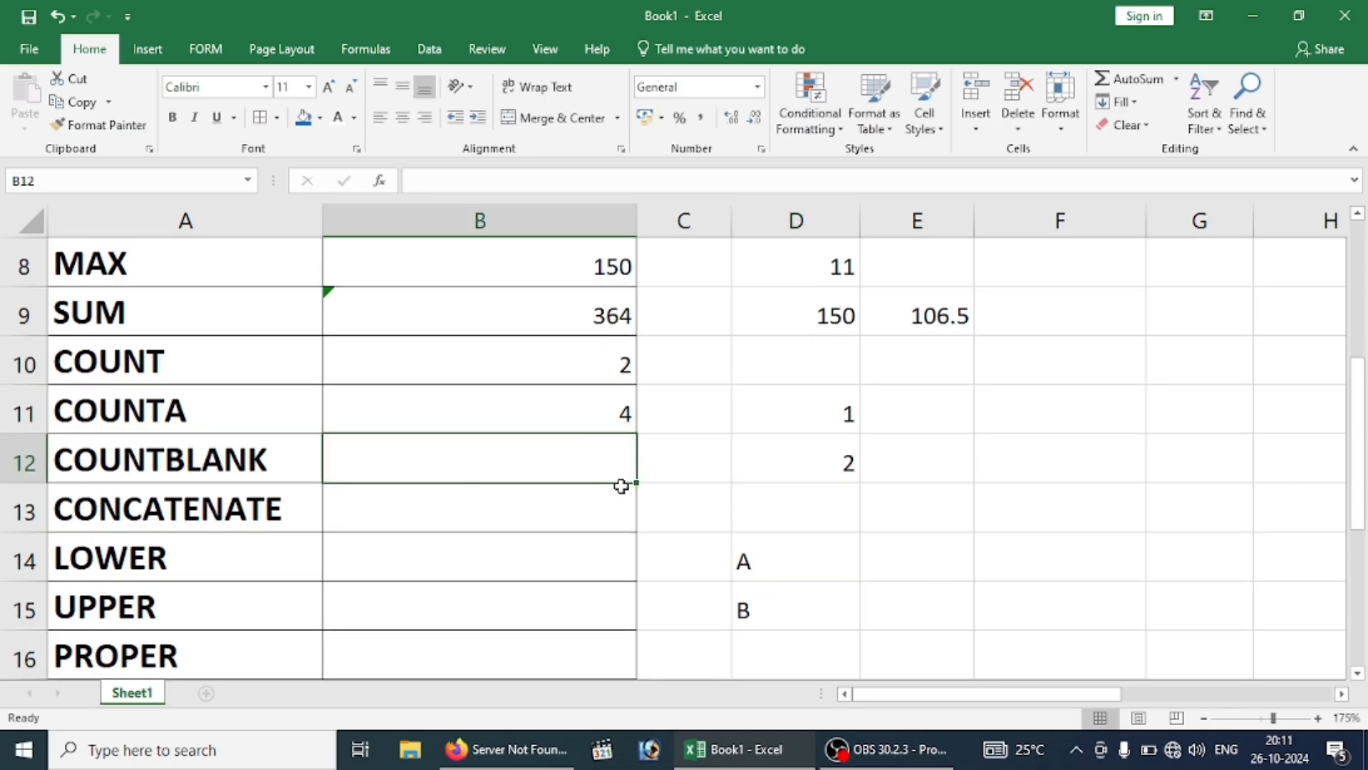
type("=COUNTA")
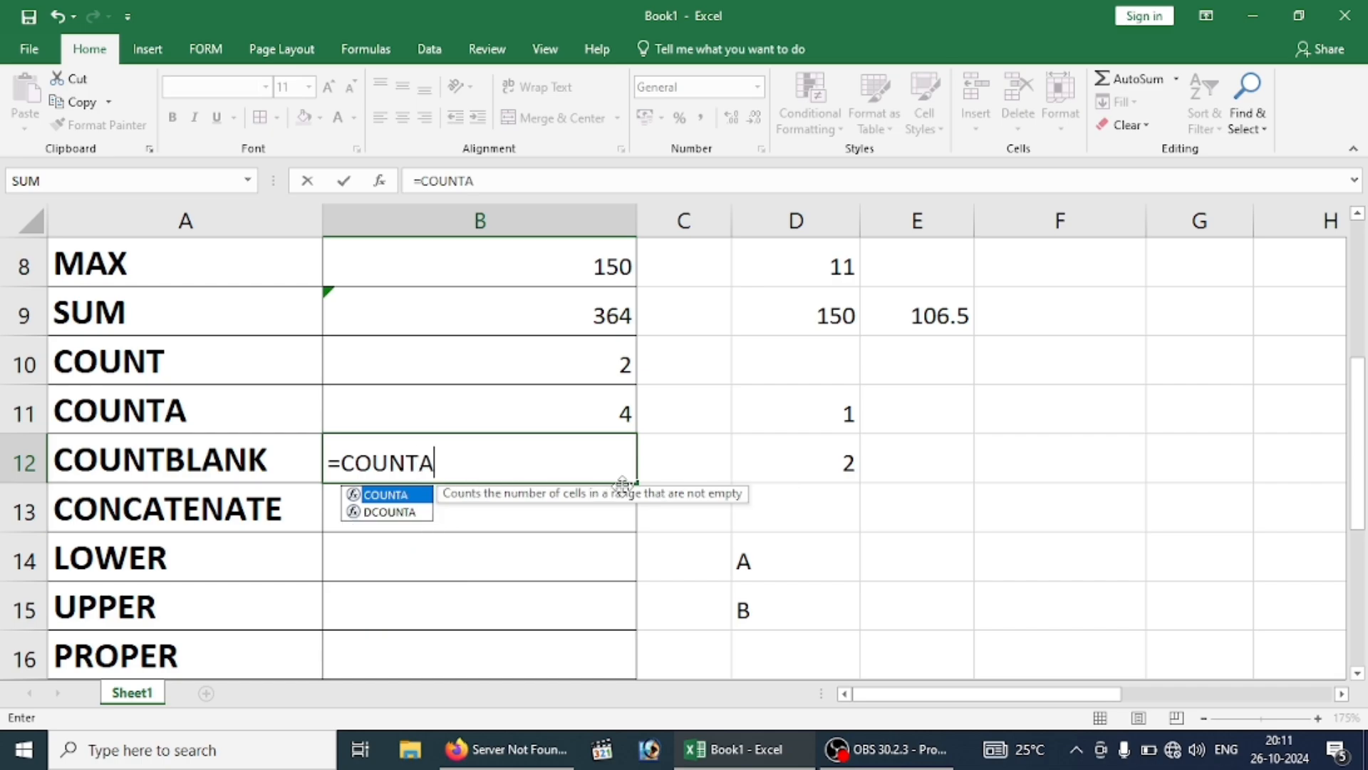
type("(")
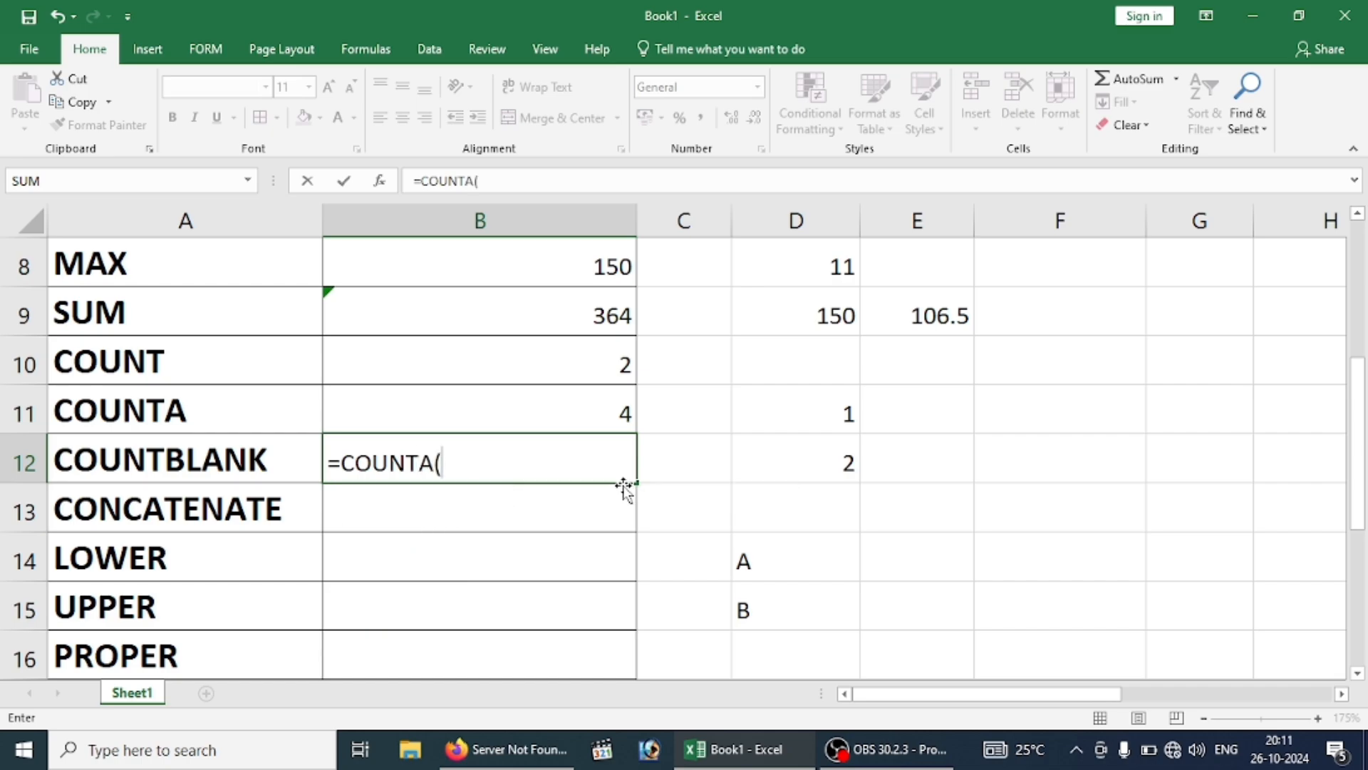
key("BackSpace")
key("BackSpace")
type("BL")
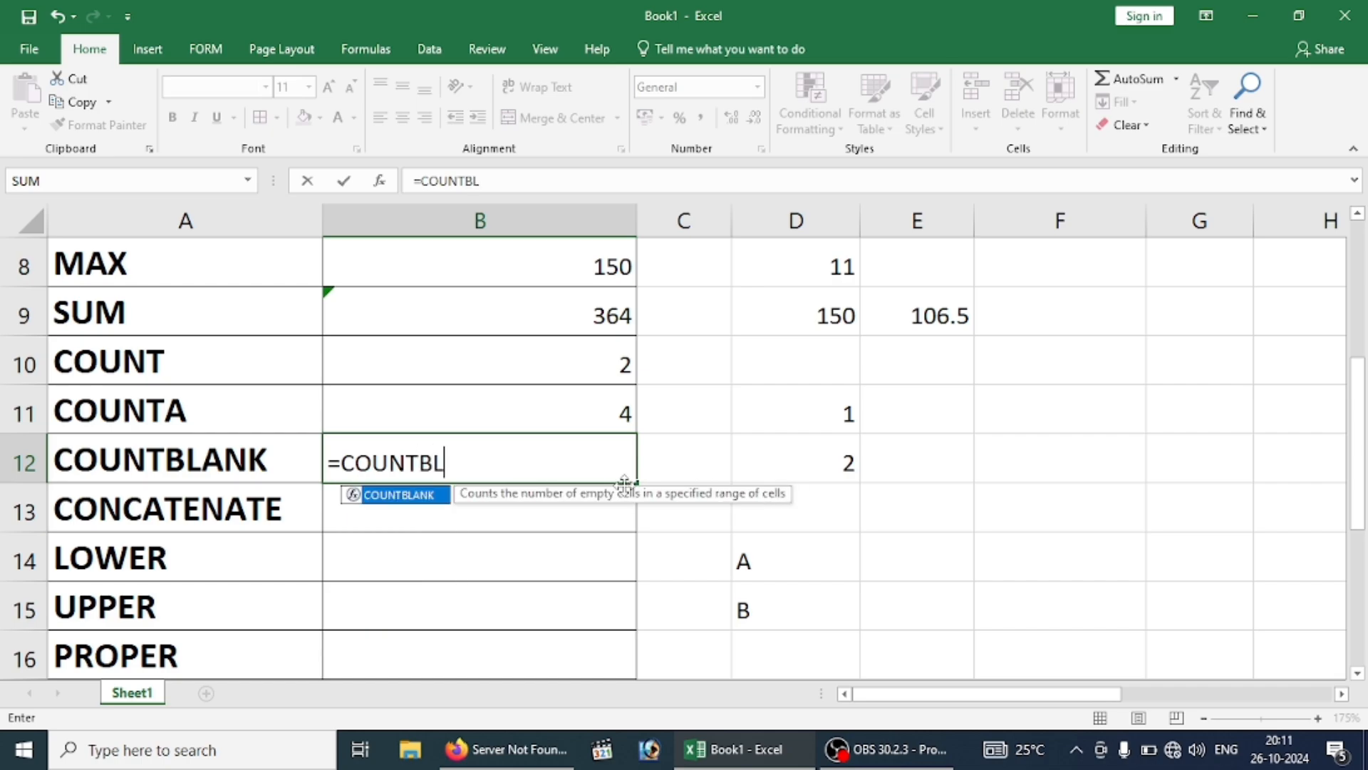
key("Tab")
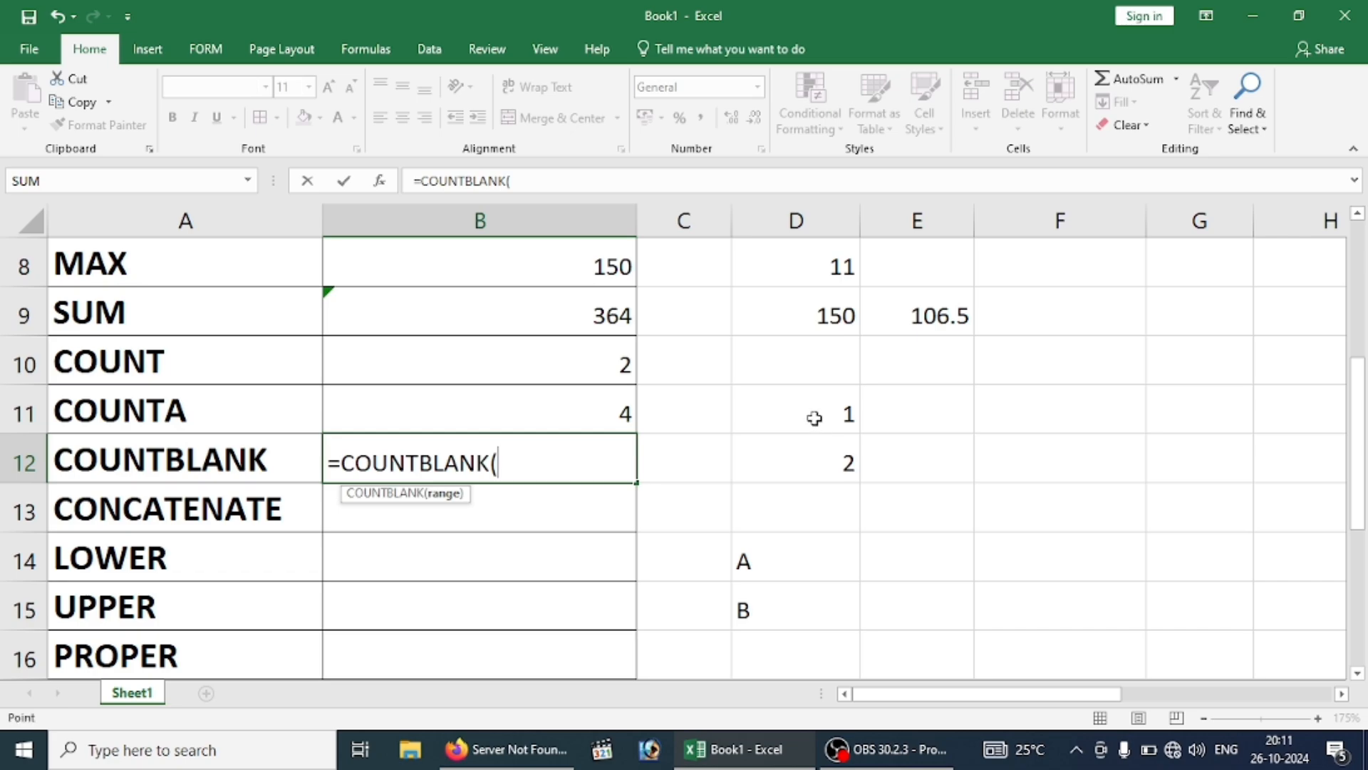
left_click_drag(815, 413, 823, 587)
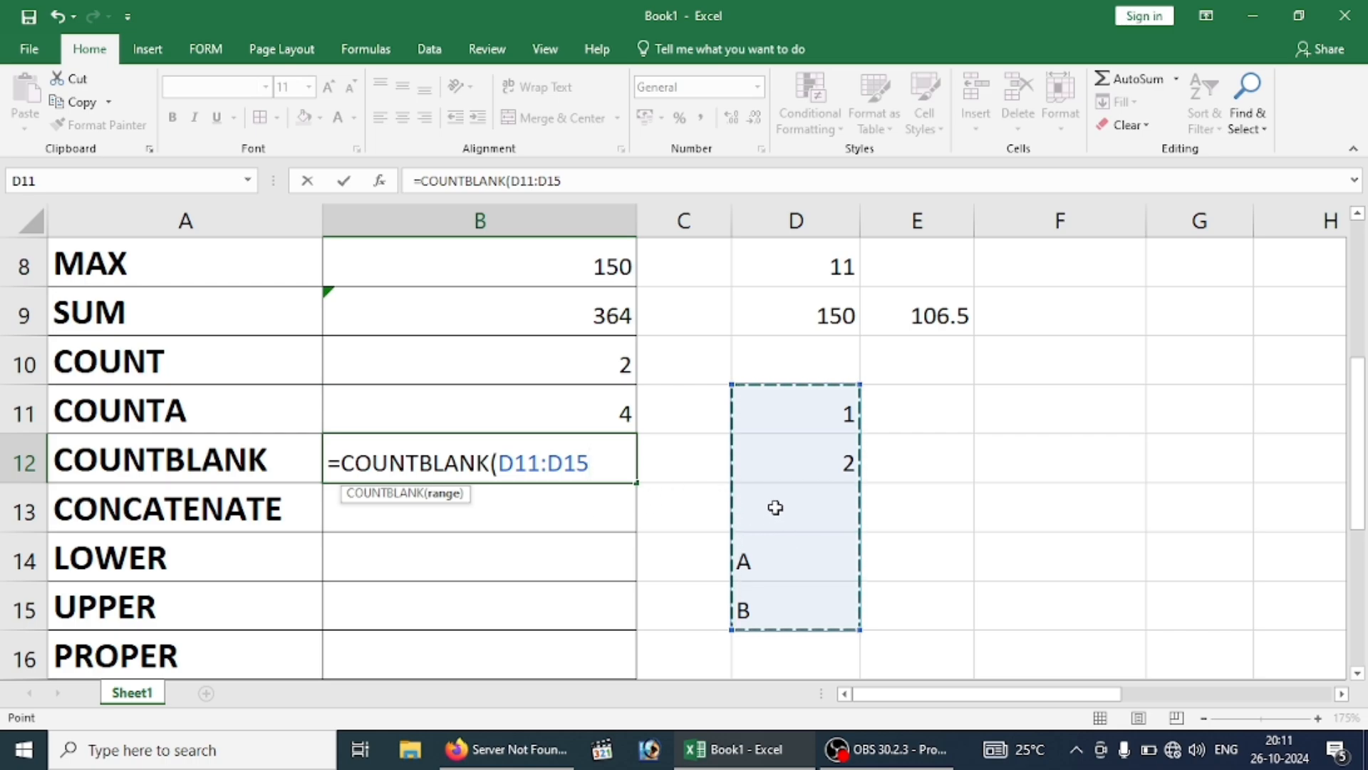
key("Return")
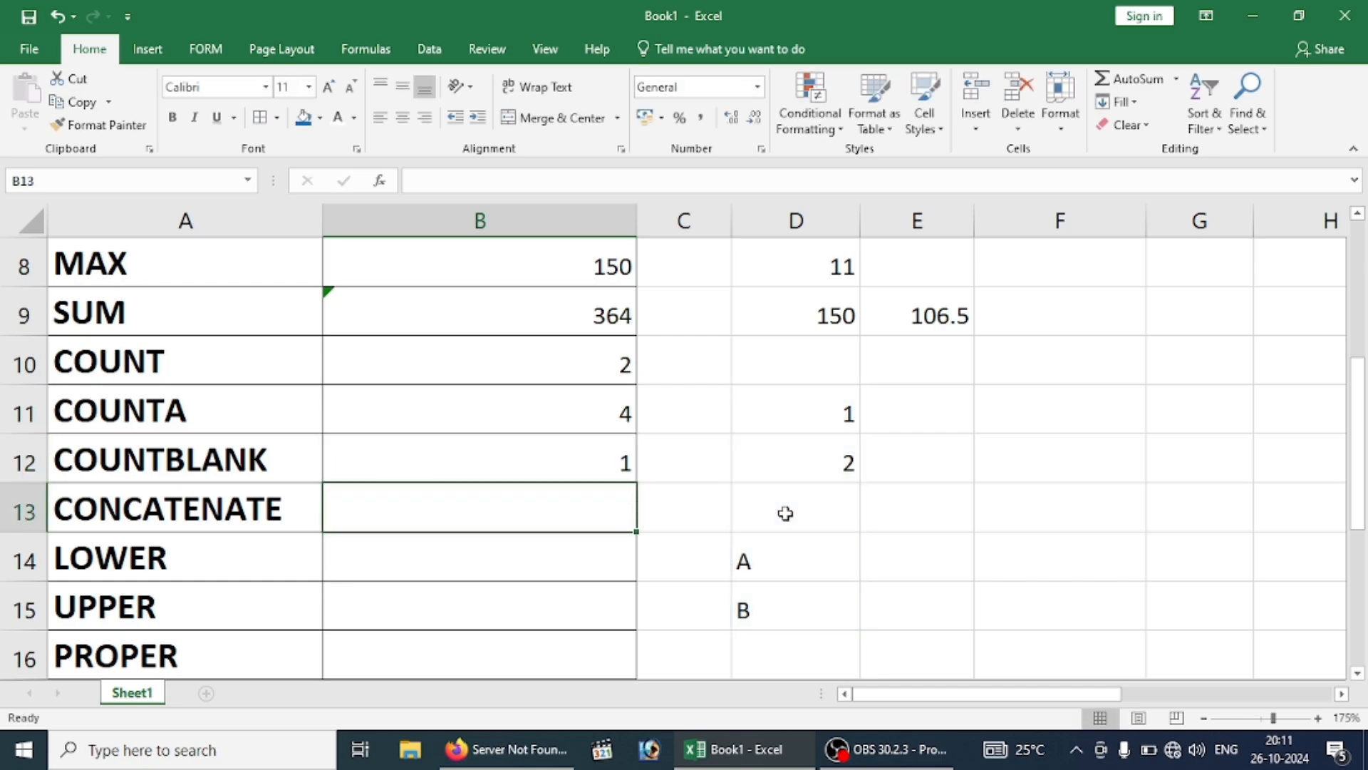
left_click(615, 469)
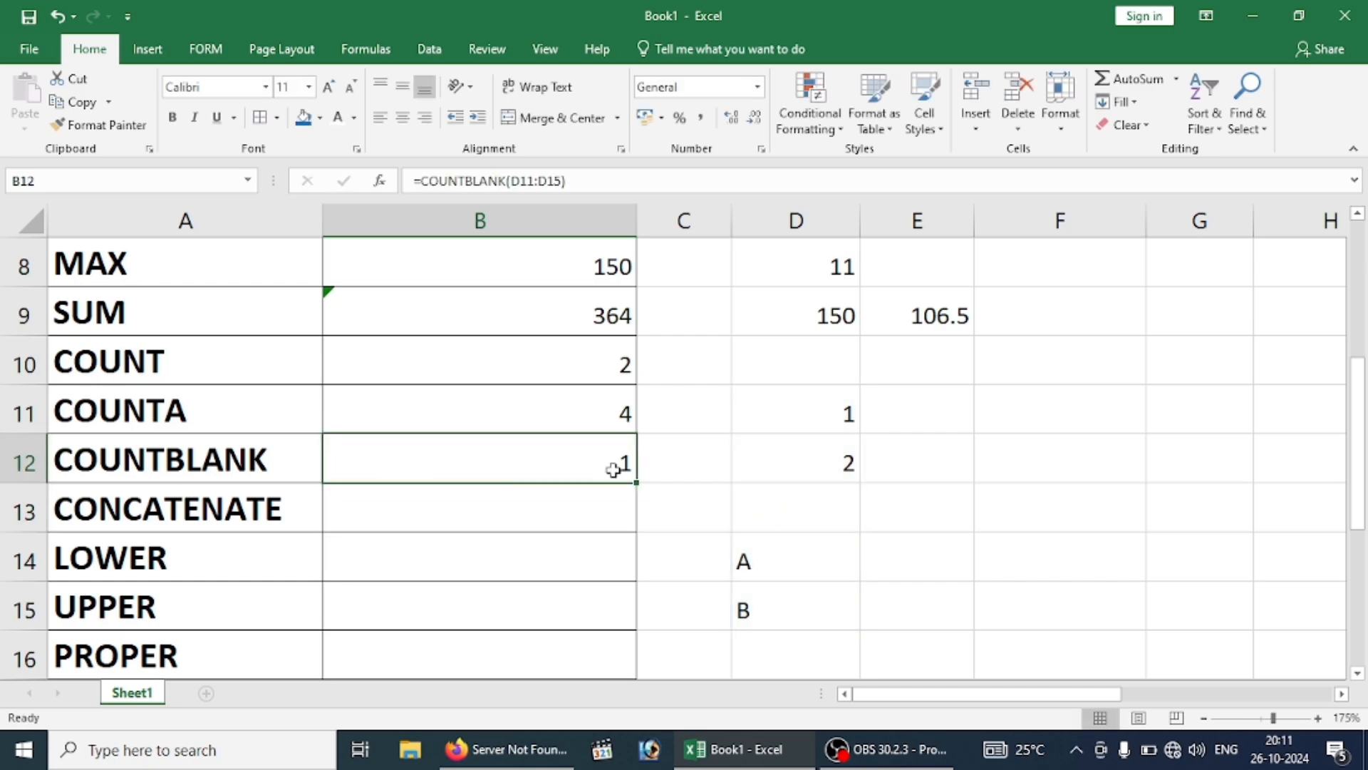
Enter 1 in the empty cell D13 and check the COUNTBLANK result in B12.
left_click(789, 506)
type("1")
left_click(945, 514)
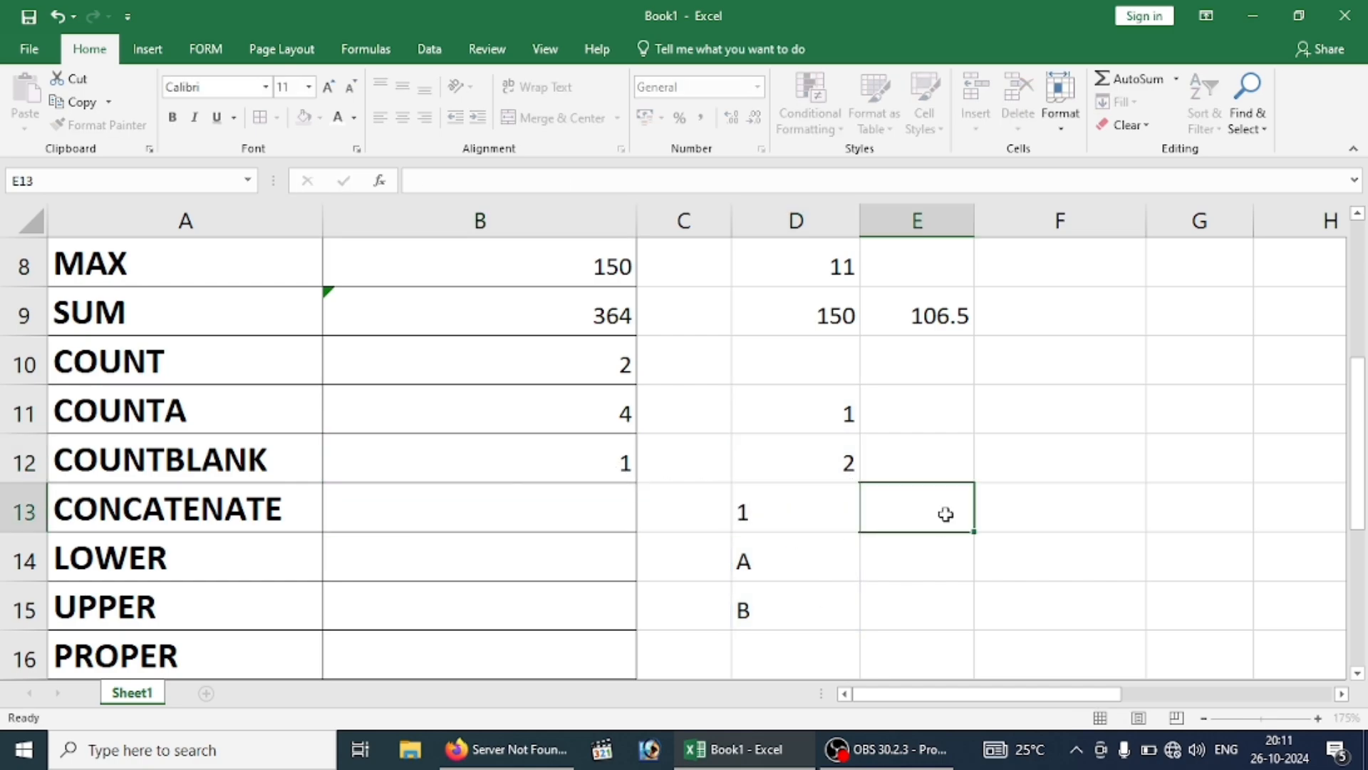
left_click(633, 455)
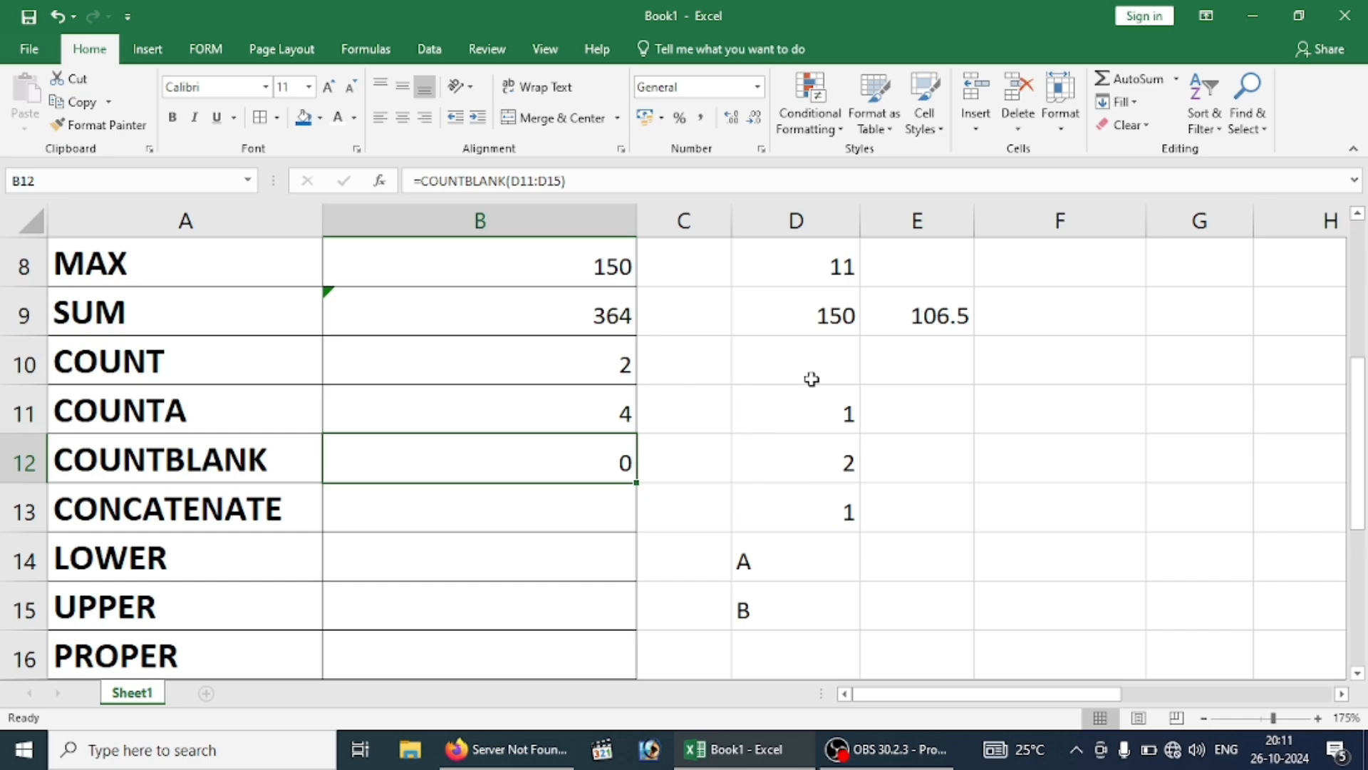
Clear the sample data from the range D9:F15.
left_click_drag(810, 319, 985, 613)
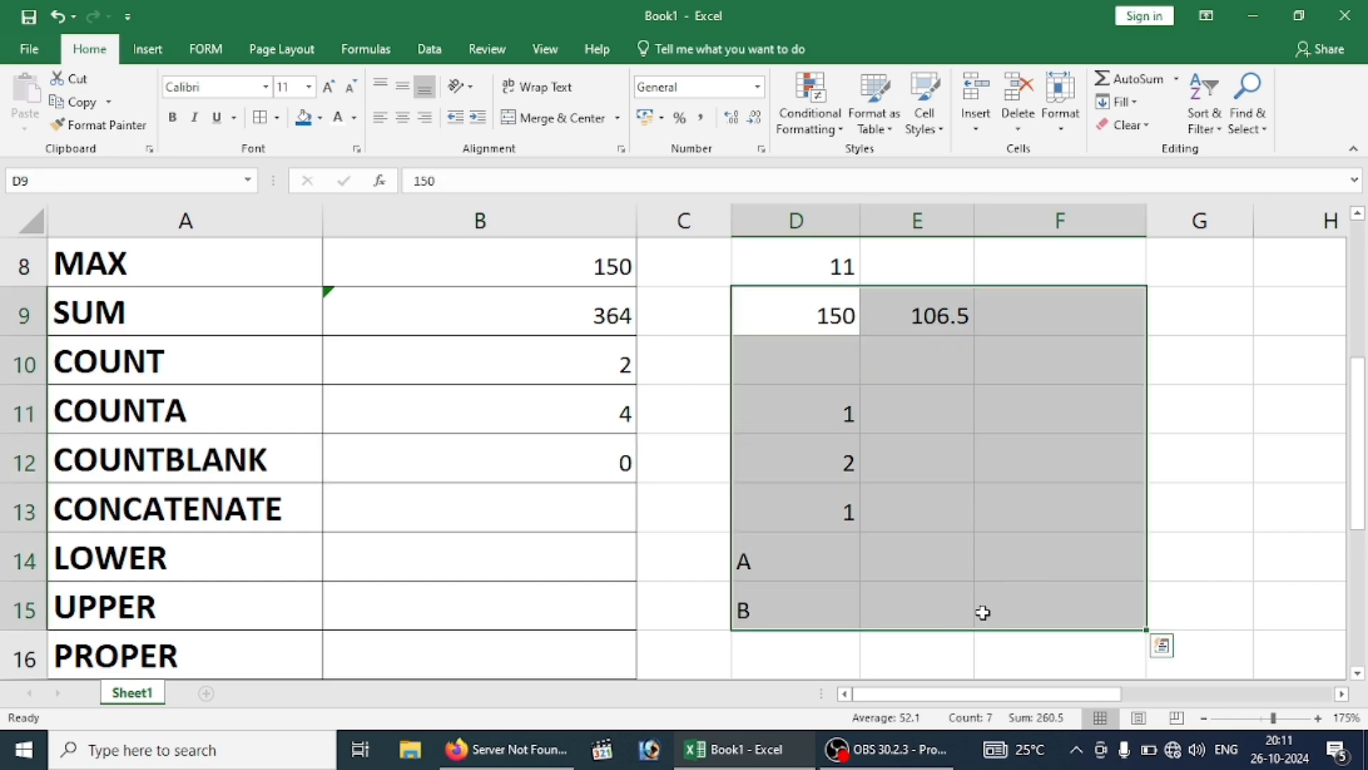
key("Delete")
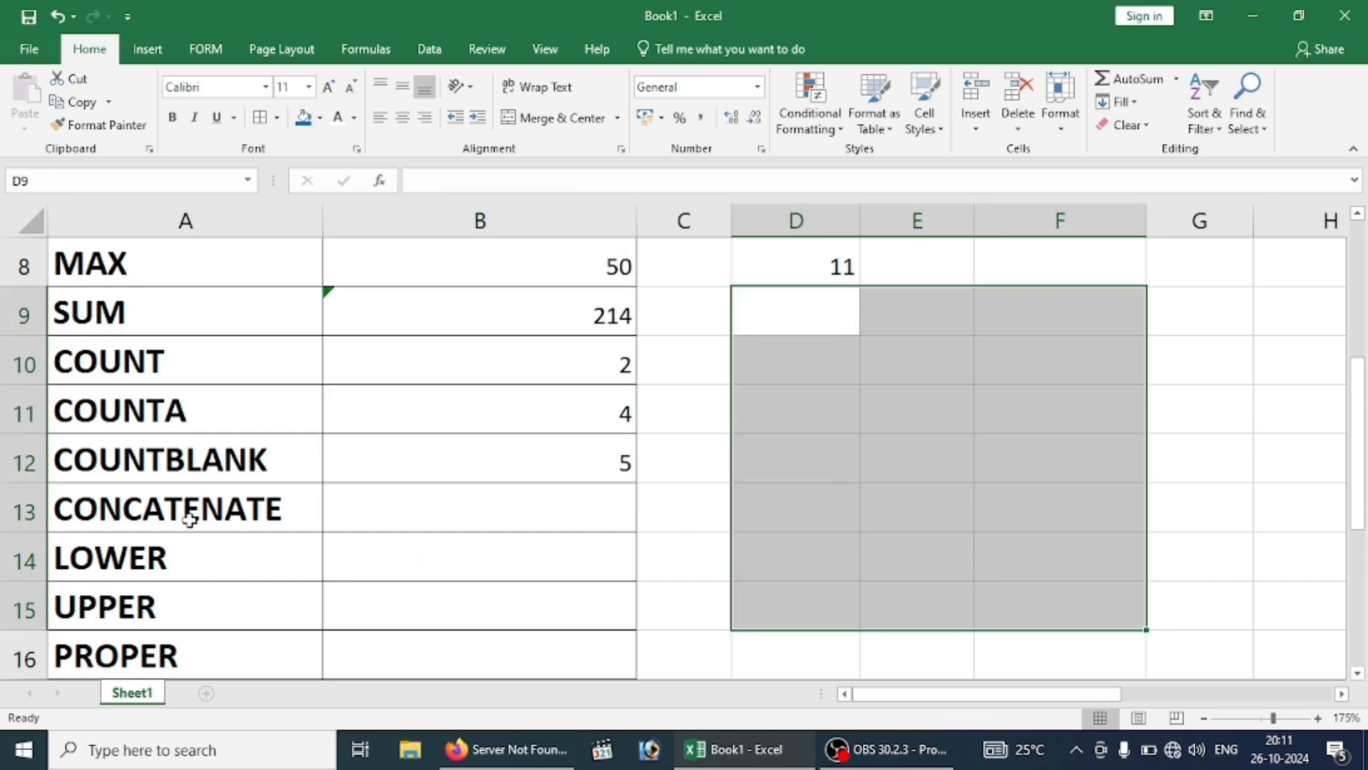
left_click(439, 507)
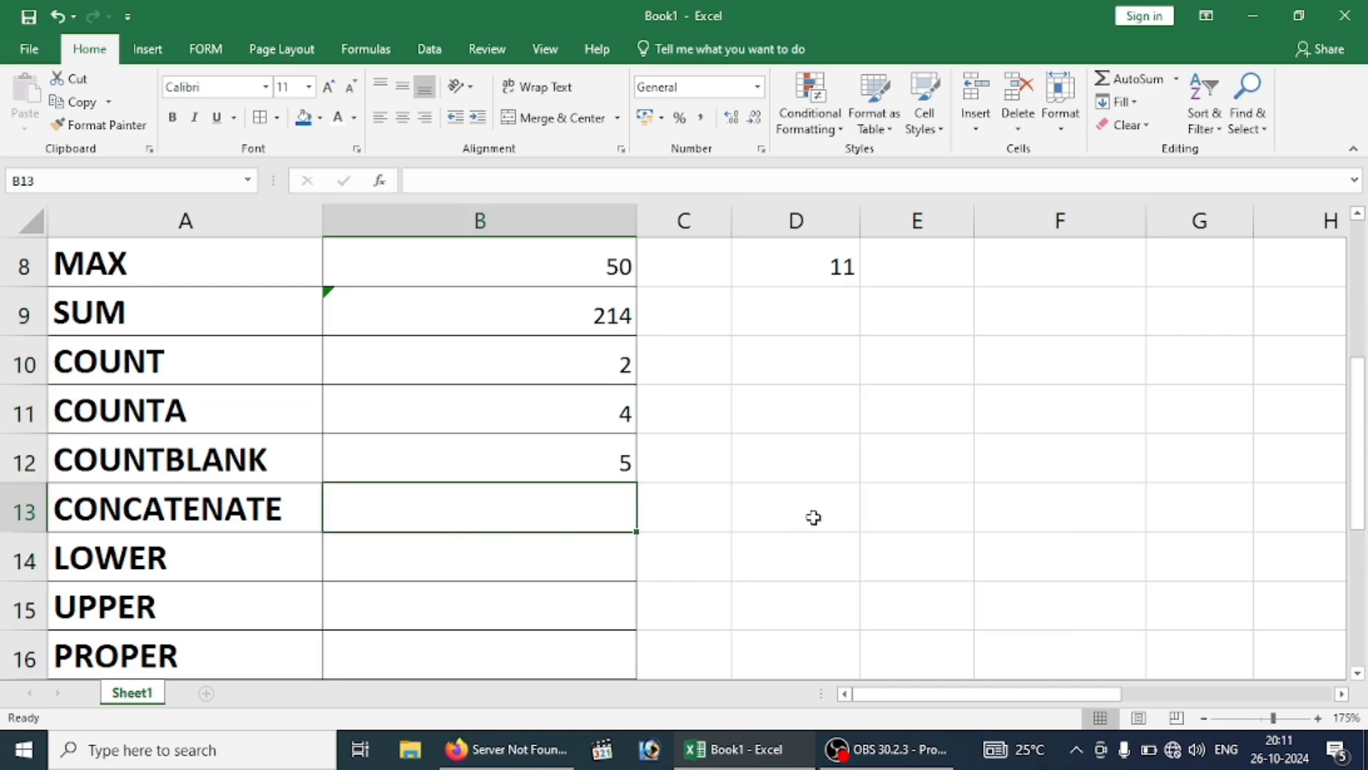
Enter scattered sample letters for CONCATENATE: G in D11, I in F11 and N in E12.
left_click(787, 419)
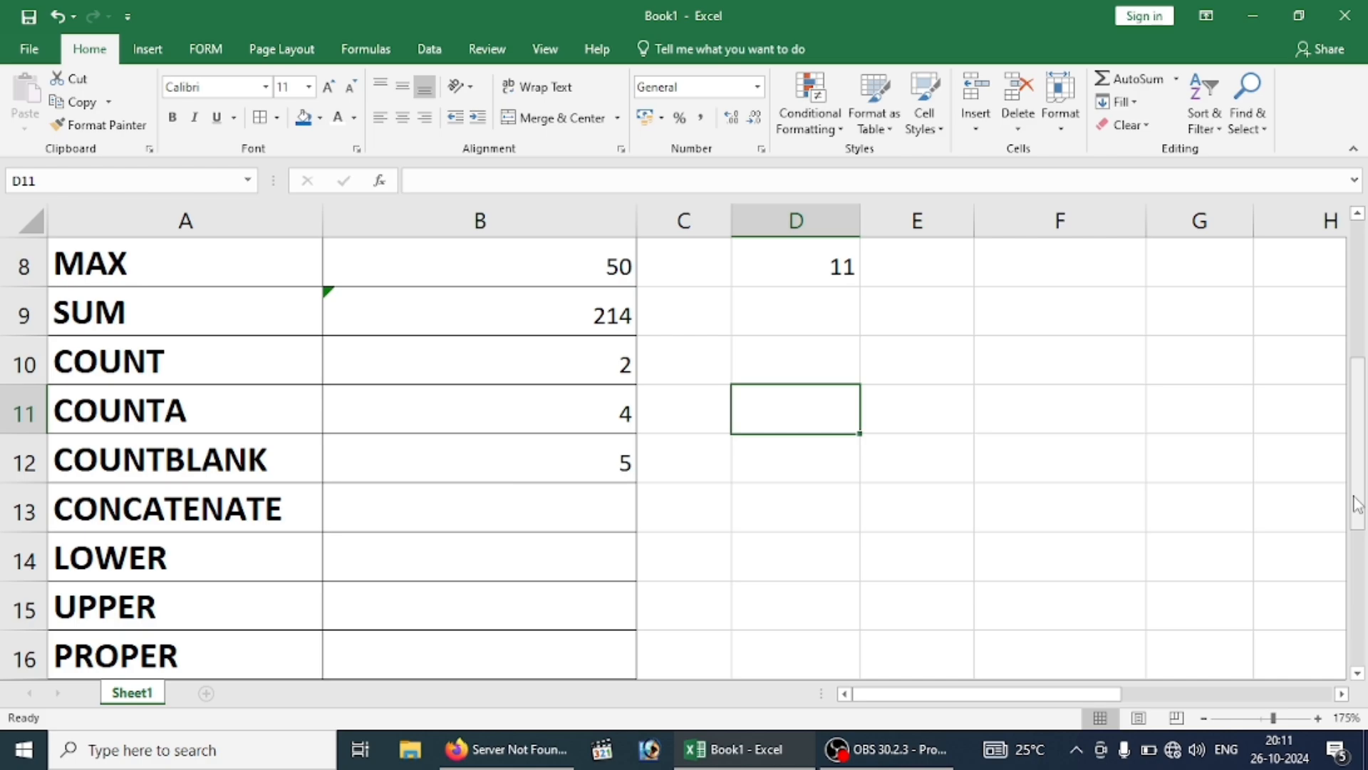
type("G")
key("Tab")
key("Tab")
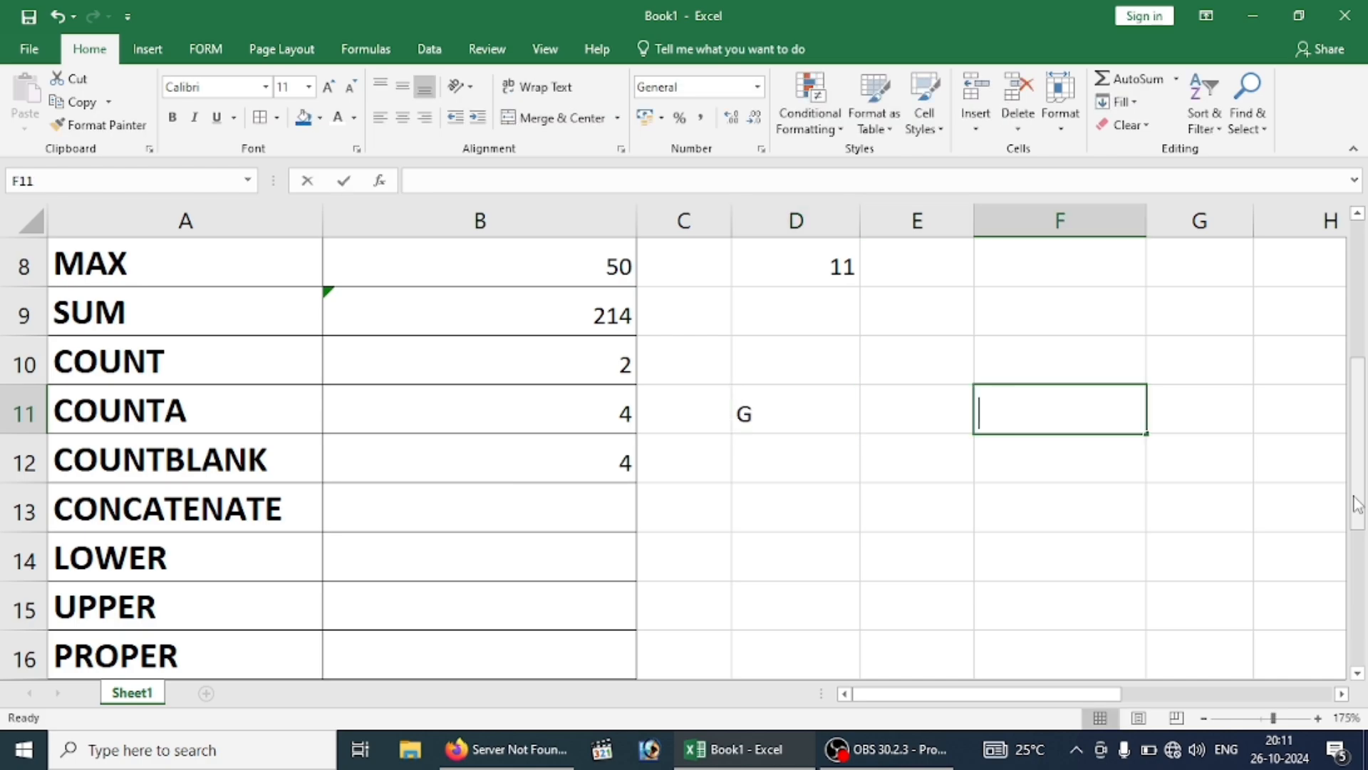
type("I")
key("Return")
key("Left")
type("N")
key("Return")
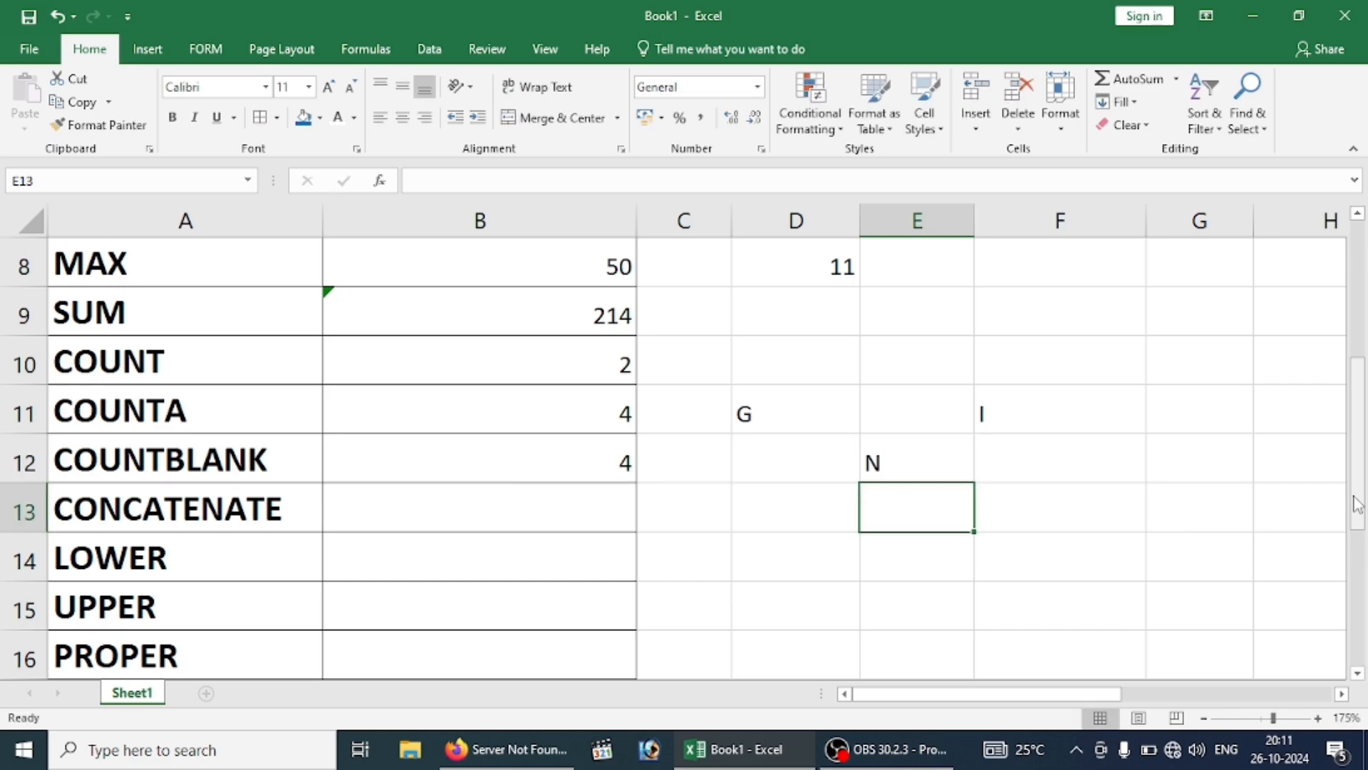
Add the sample letters H in cell E10 and T in cell D14.
key("Up")
key("Up")
key("Up")
type("H")
key("Return")
key("Down")
key("Down")
key("Left")
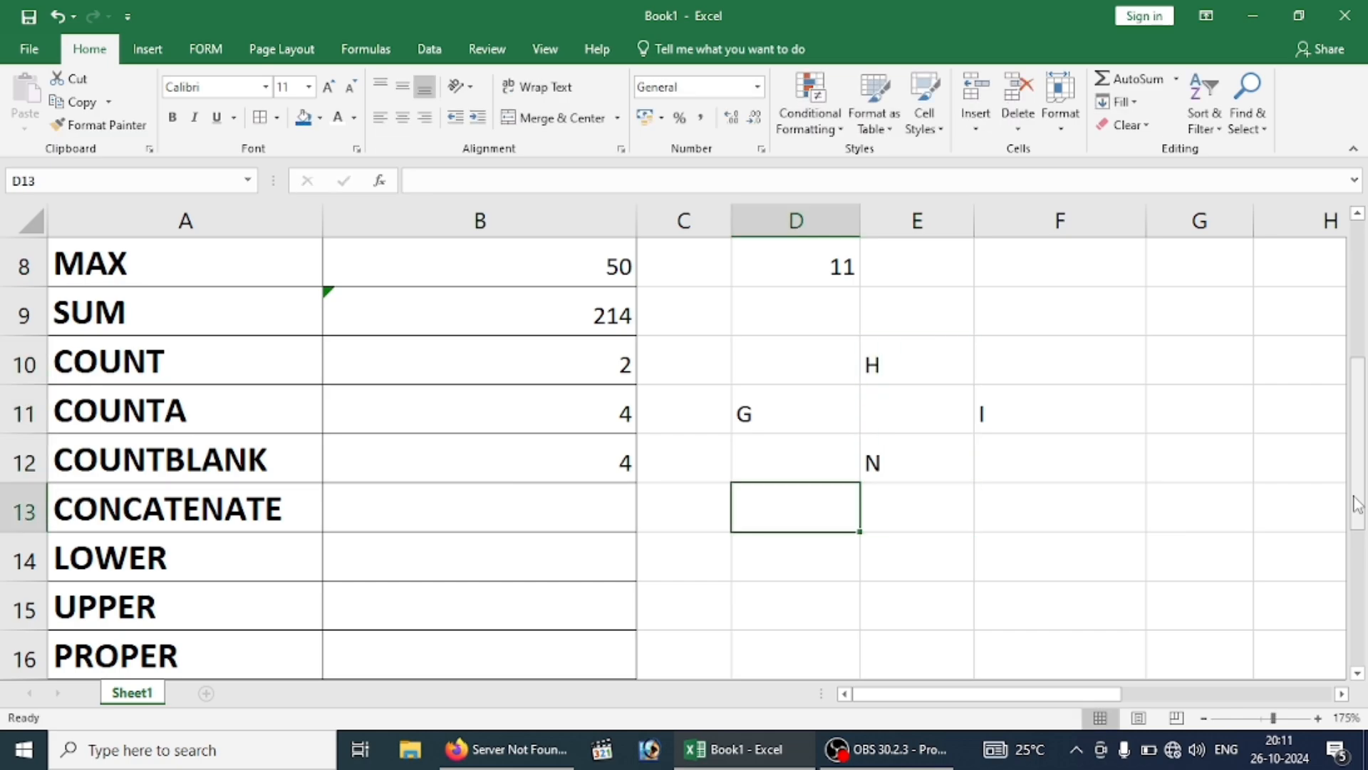
key("Down")
type("T")
key("Return")
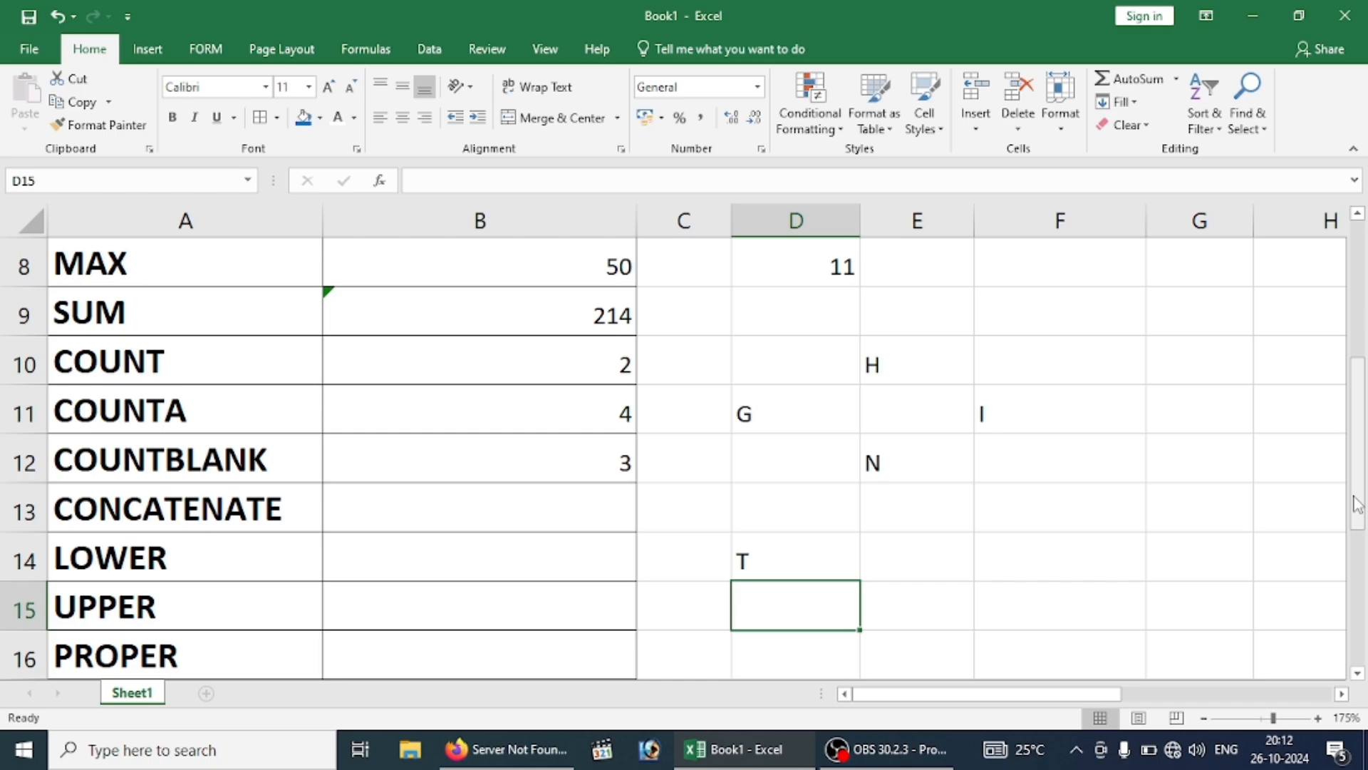
Start a formula with the CONCATENATE function in cell B13.
left_click(521, 514)
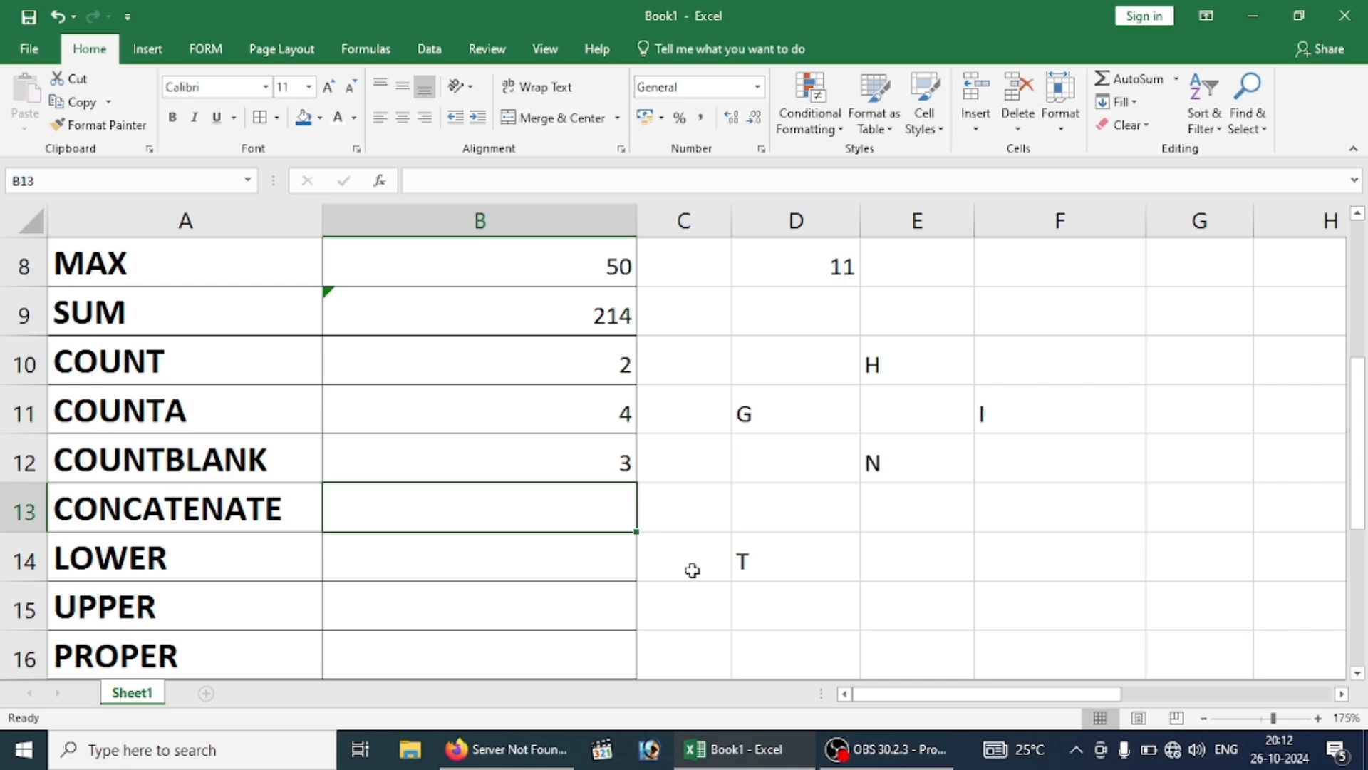
type("=COUN")
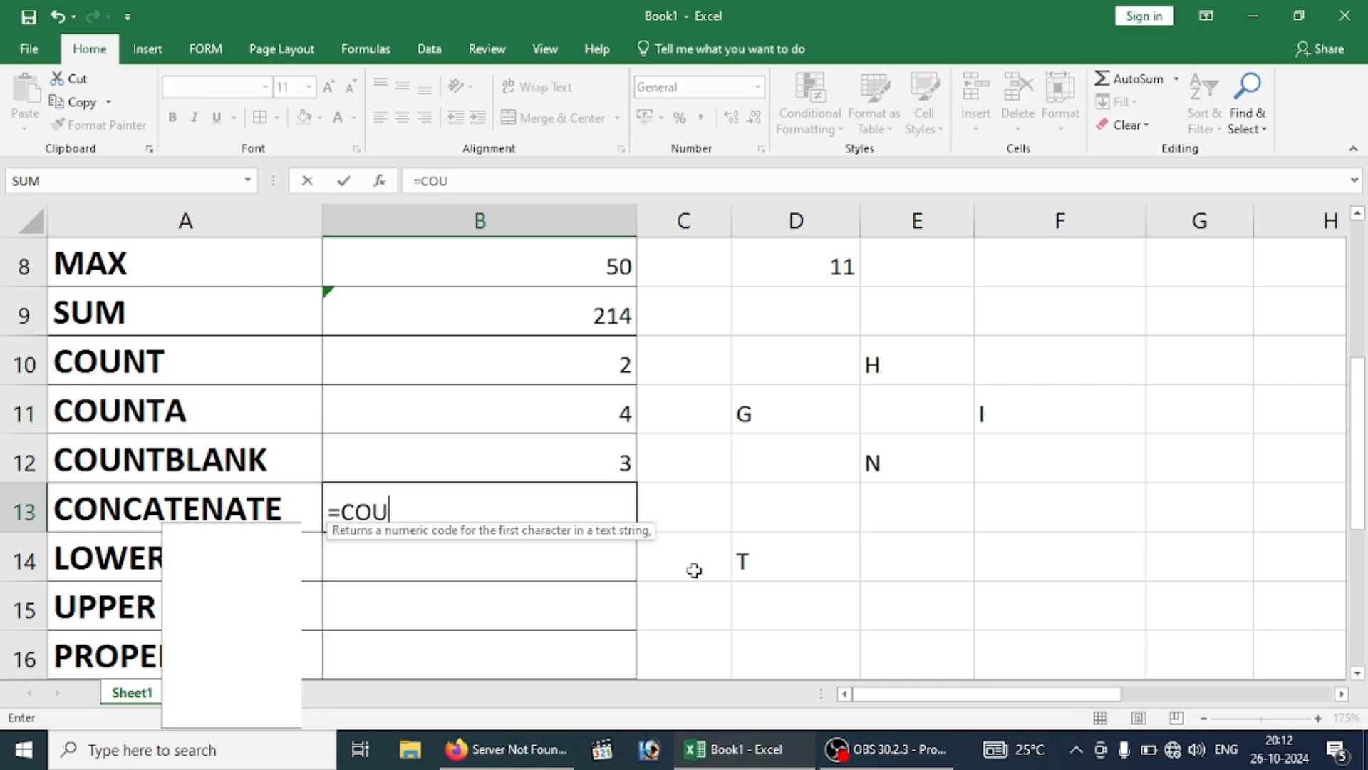
key("Down")
key("Down")
key("Down")
key("Down")
key("Down")
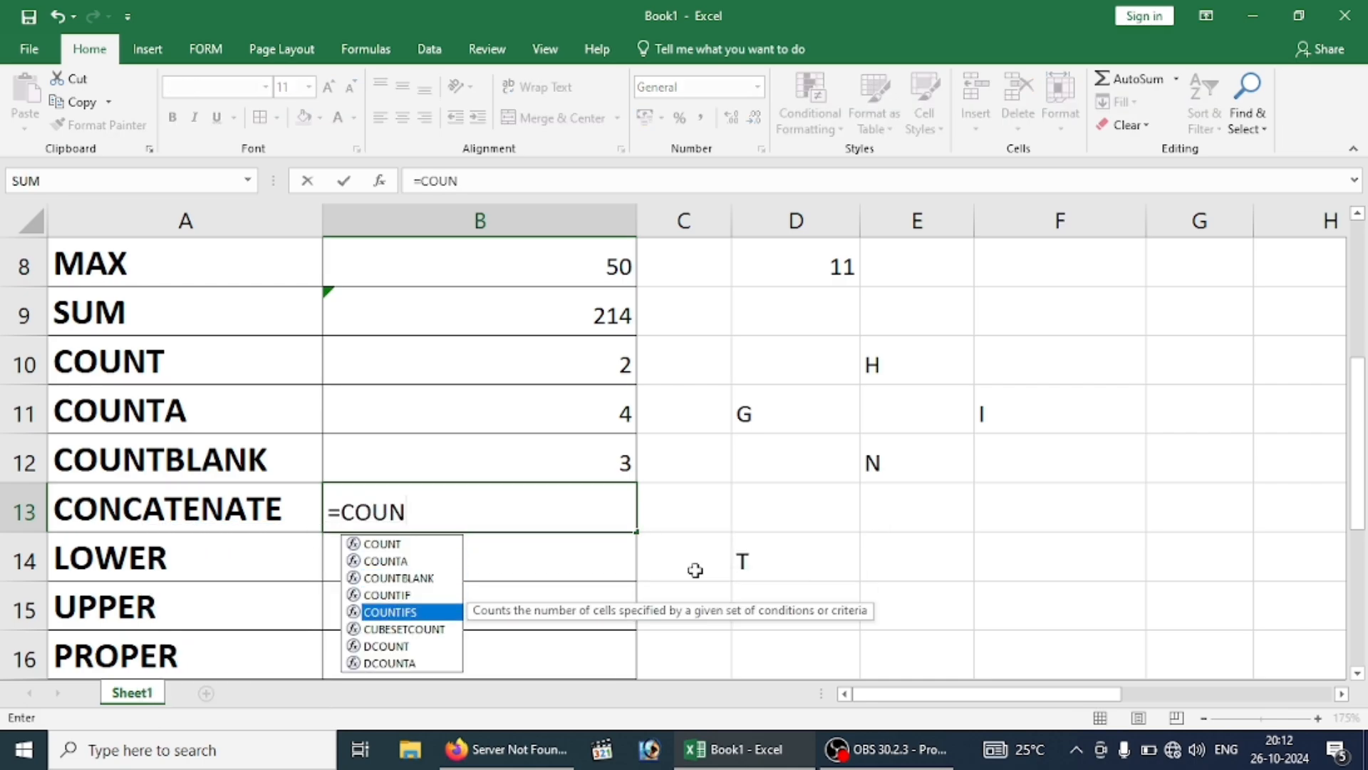
key("BackSpace")
key("BackSpace")
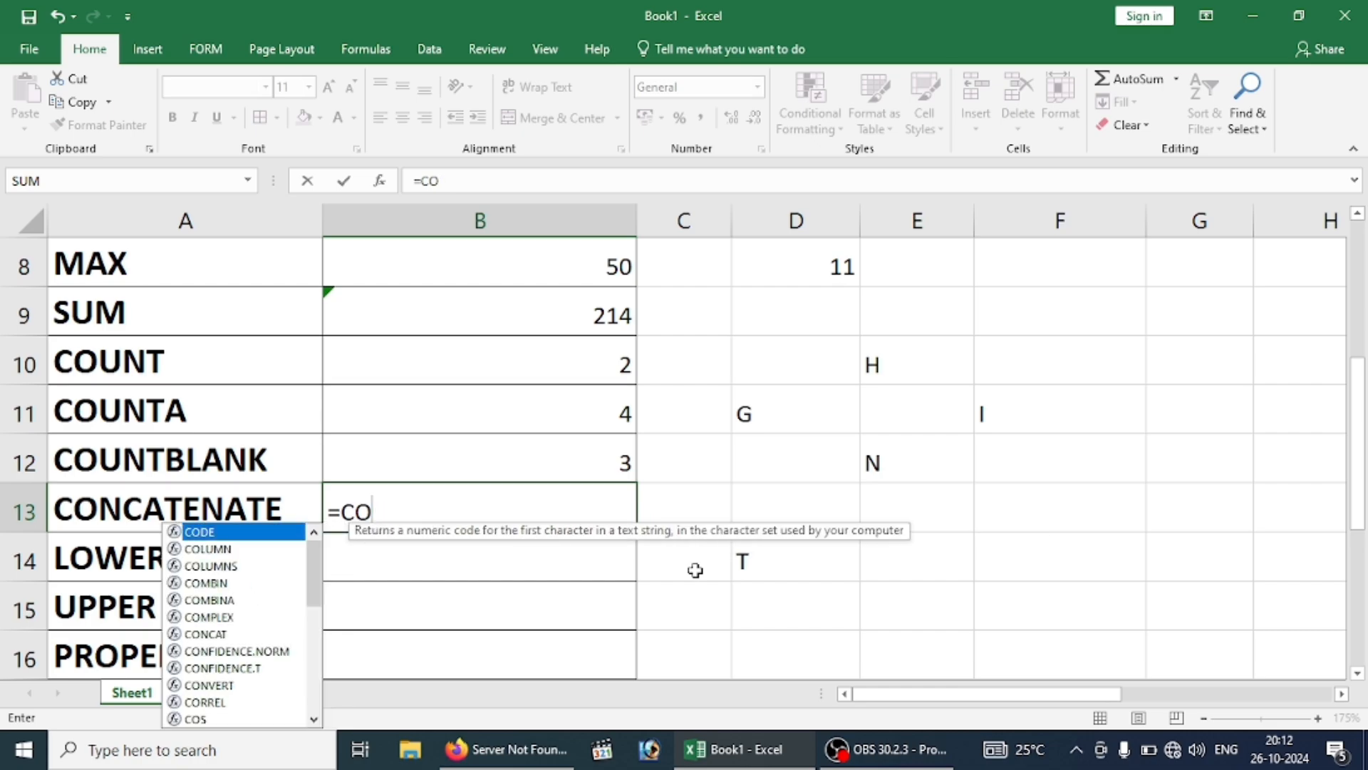
type("NC")
key("Down")
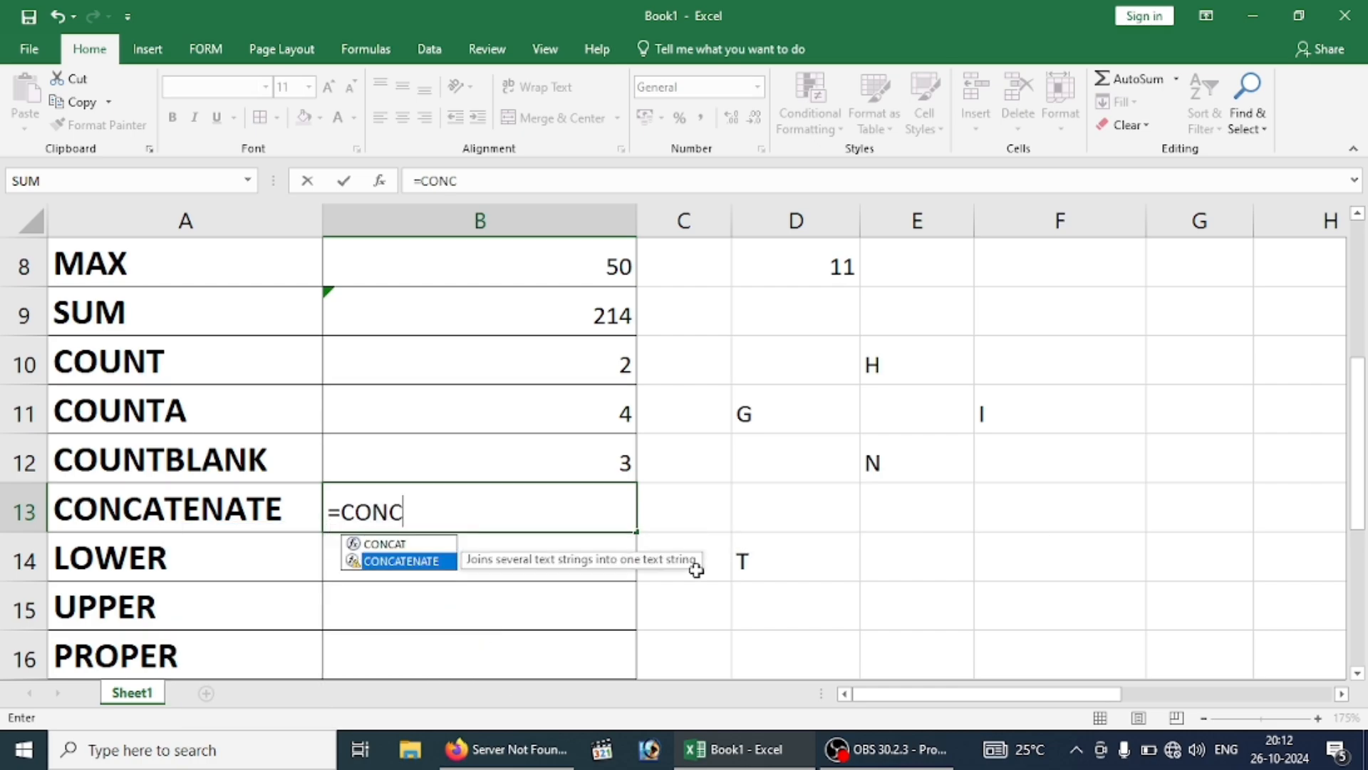
key("Tab")
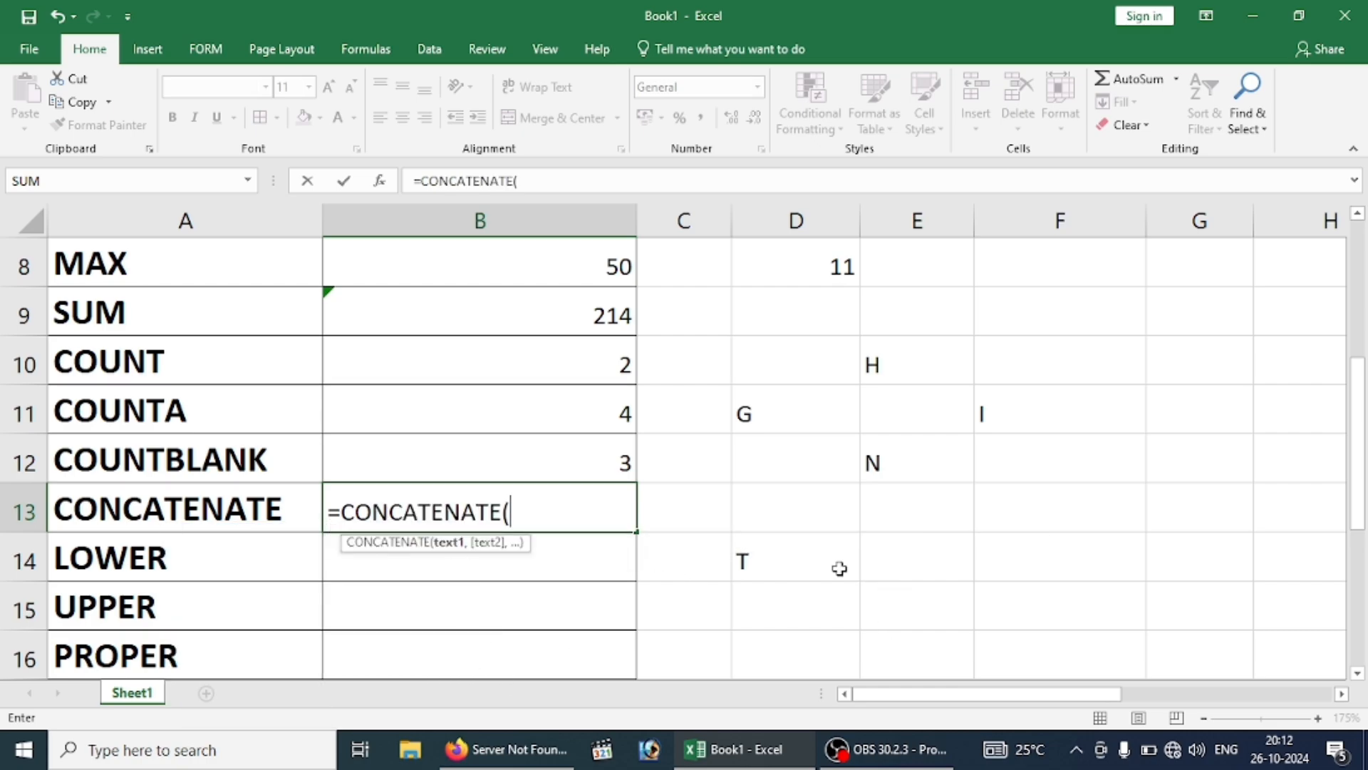
Complete the CONCATENATE formula in B13 with the cells D11, F11, E12, E10 and D14, in that order.
left_click(761, 402)
type(",")
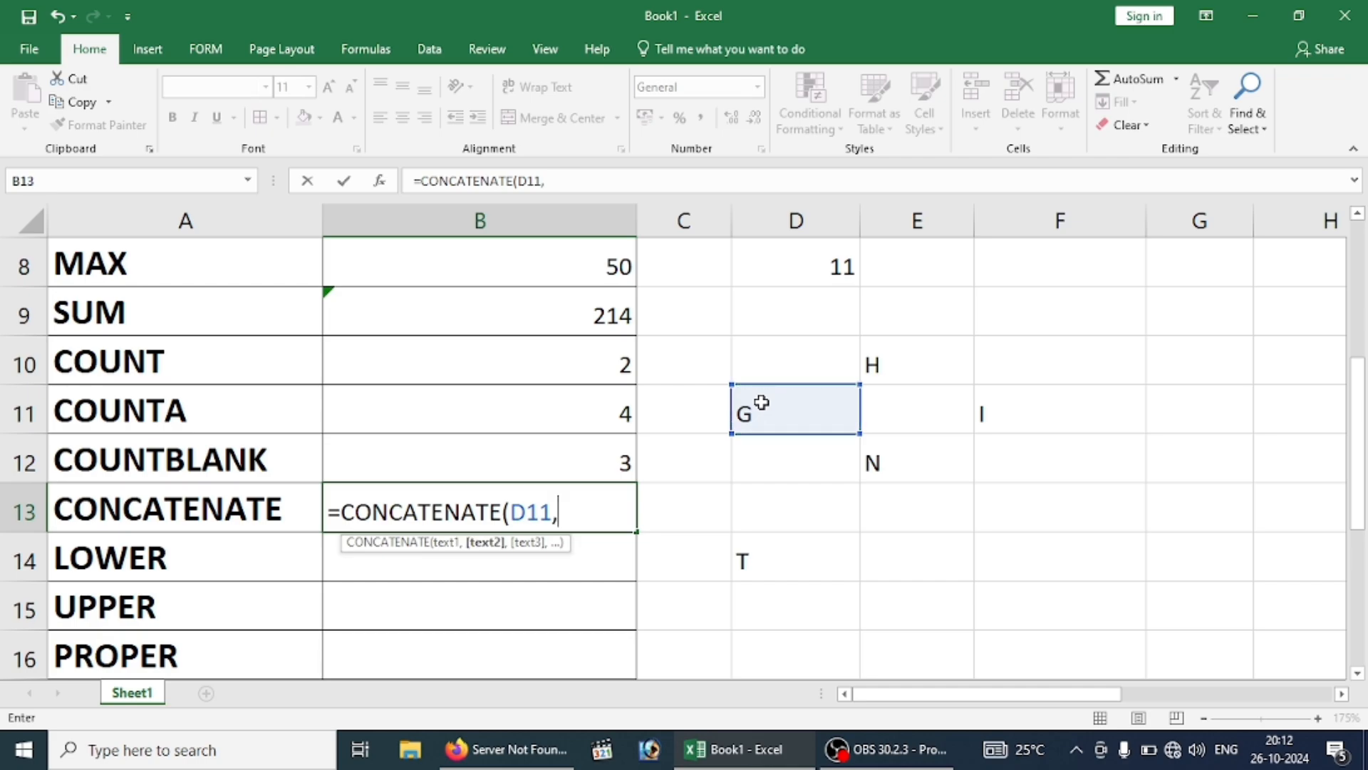
left_click(1020, 410)
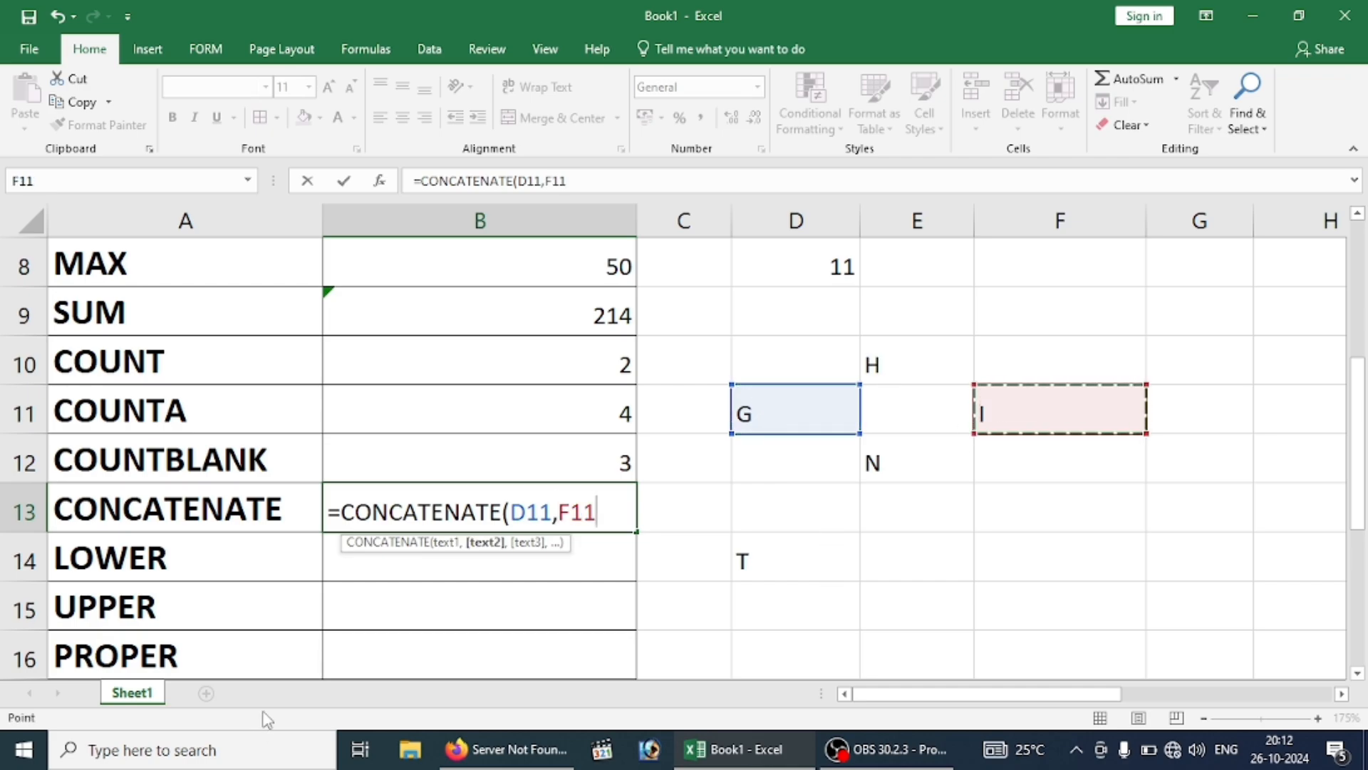
type(",")
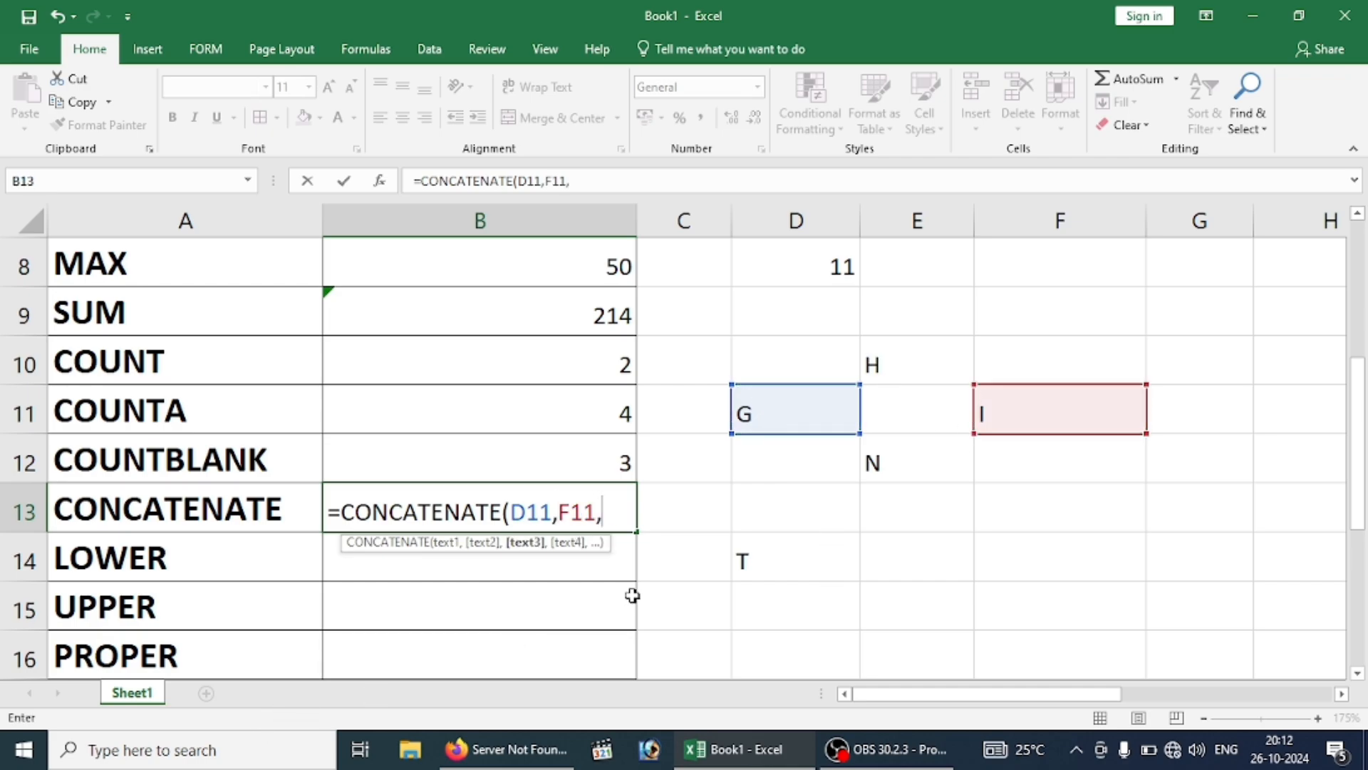
left_click(880, 463)
type(",")
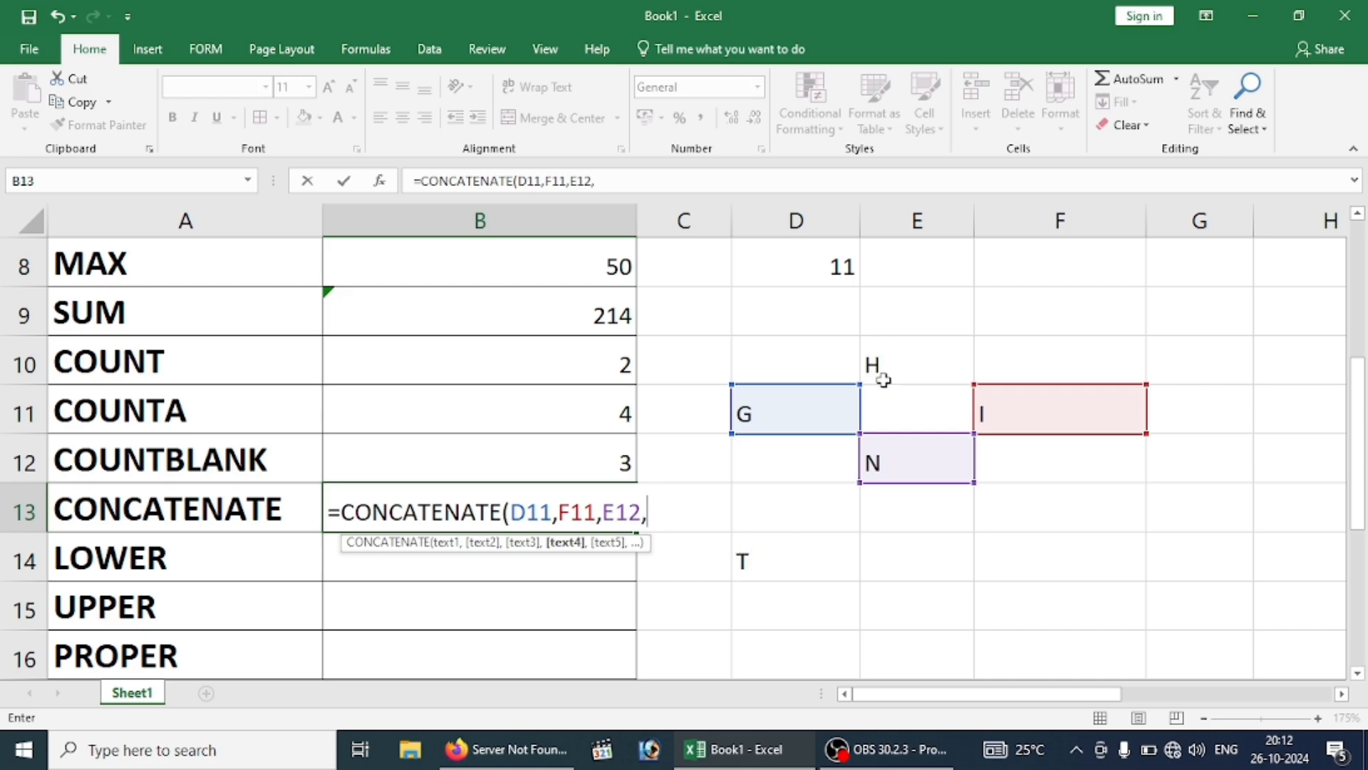
left_click(883, 371)
type(",")
left_click(757, 555)
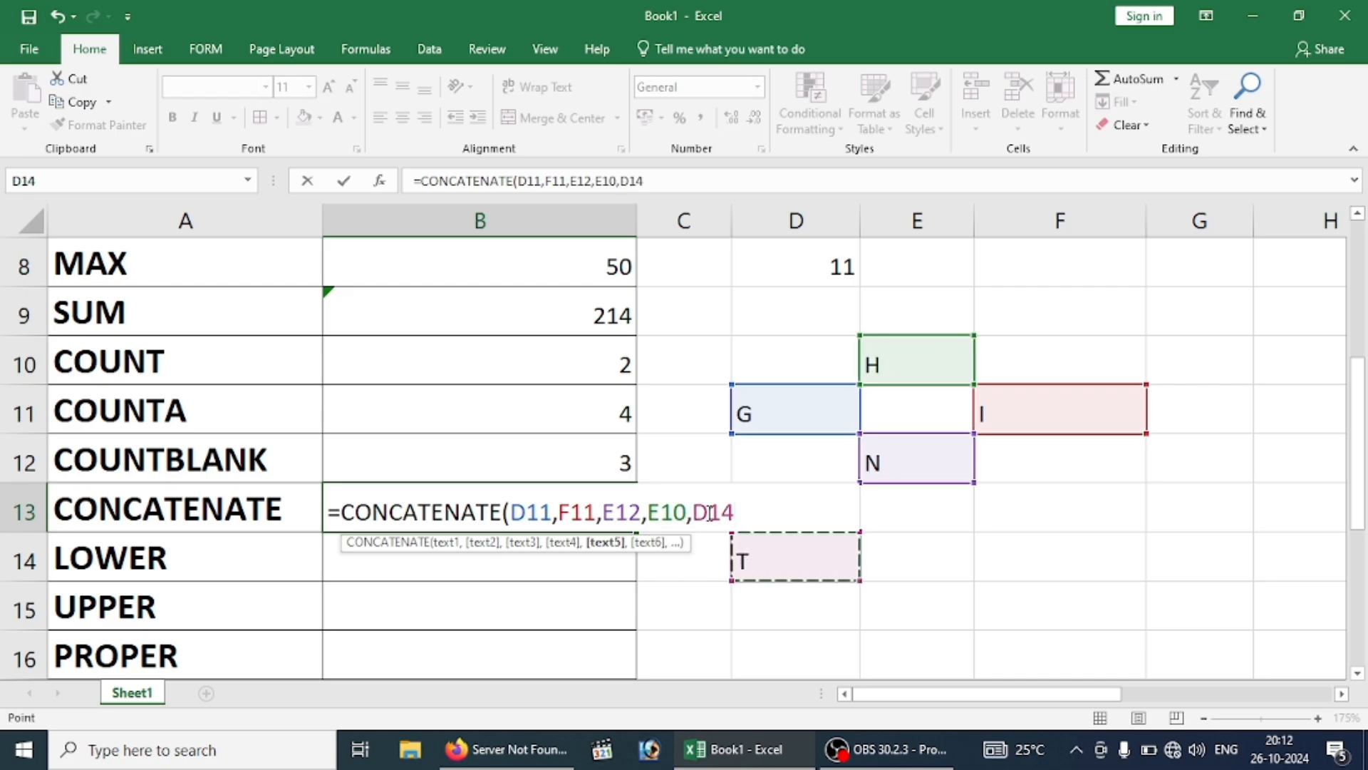
key("Return")
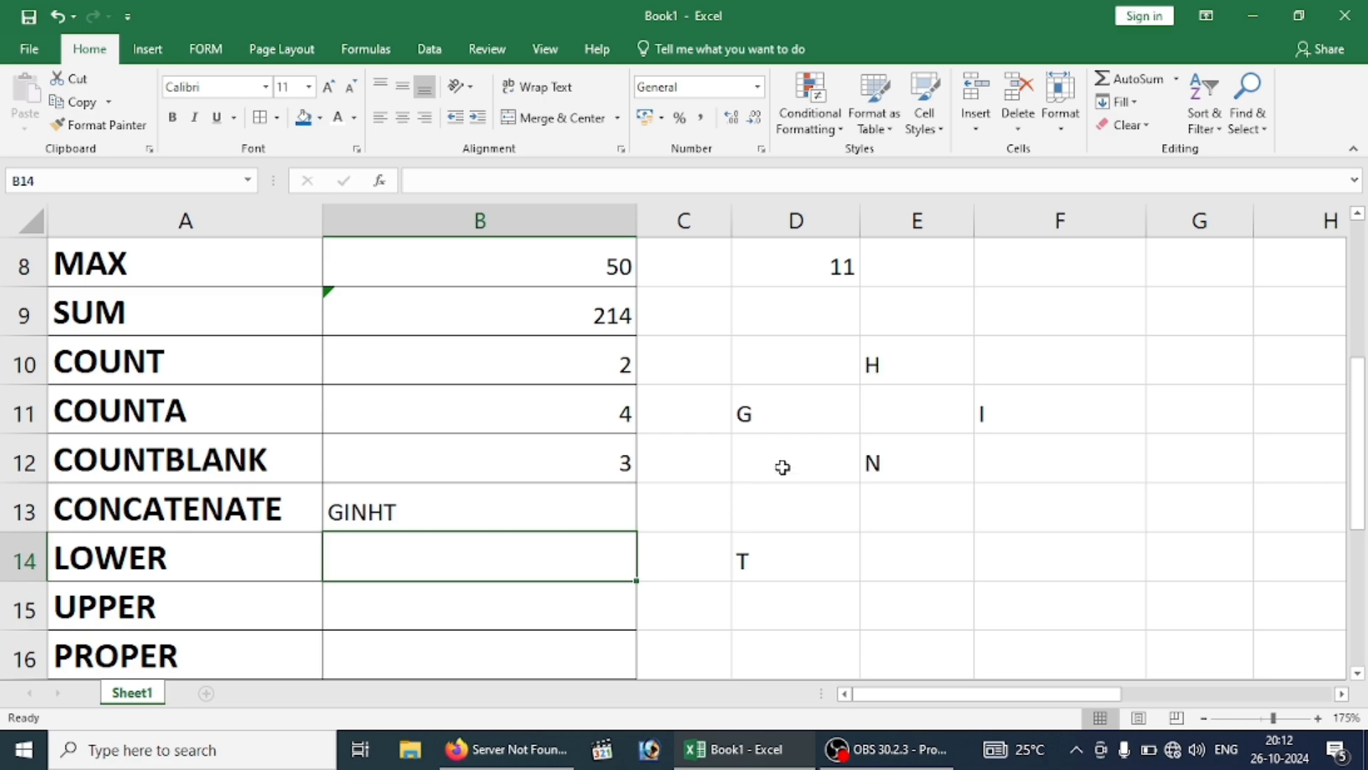
Clear the sample letters from D10:F16 and enter a sample first name in capital letters in D10.
left_click_drag(764, 365, 980, 635)
key("Delete")
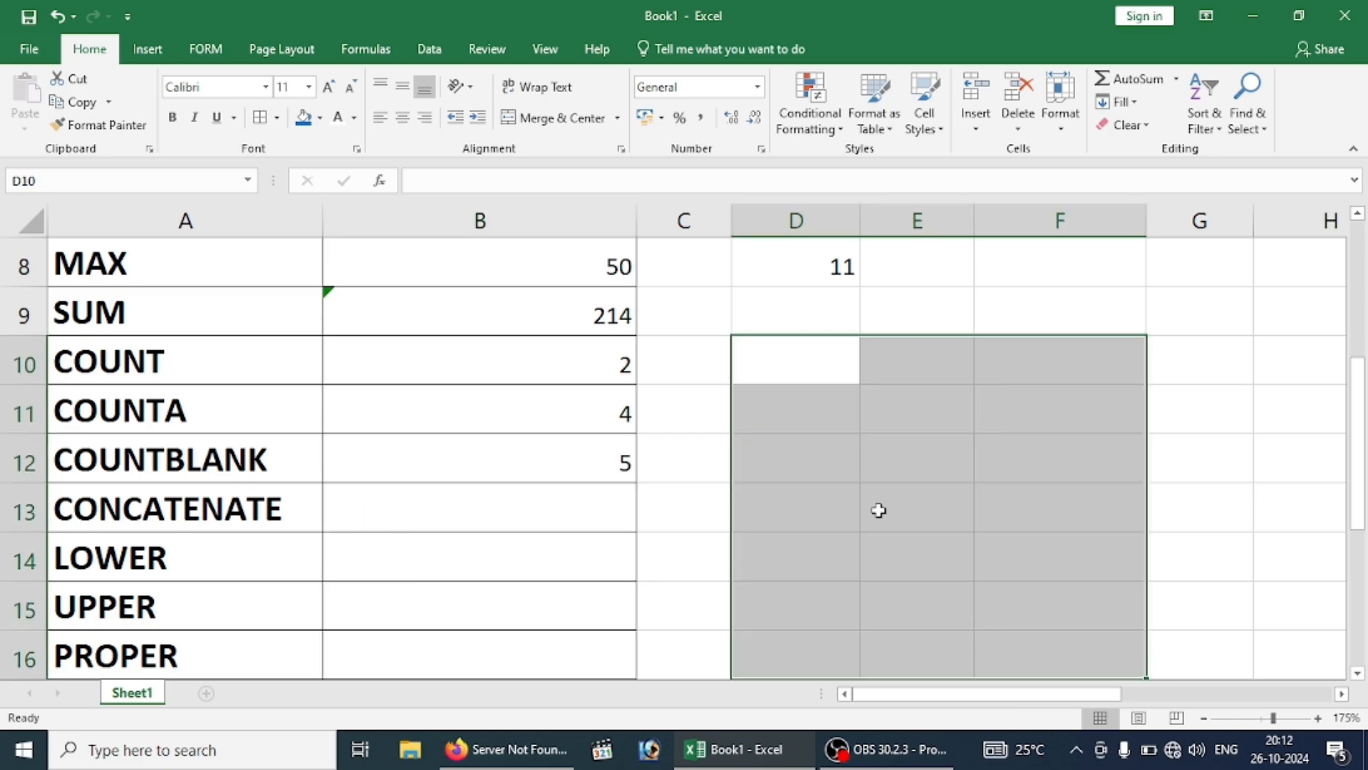
left_click(775, 376)
type("RAM")
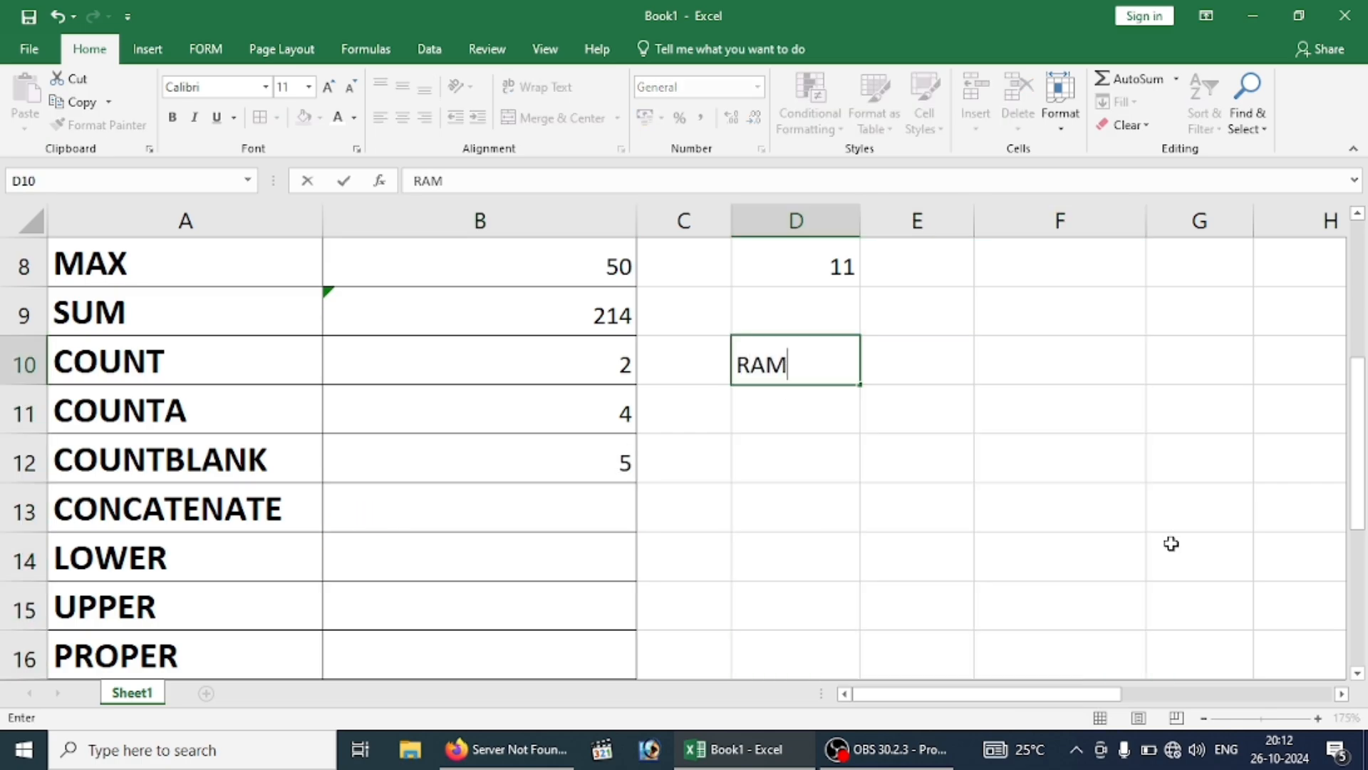
key("Return")
Enter the word IS in cell D12.
key("Return")
type("IS")
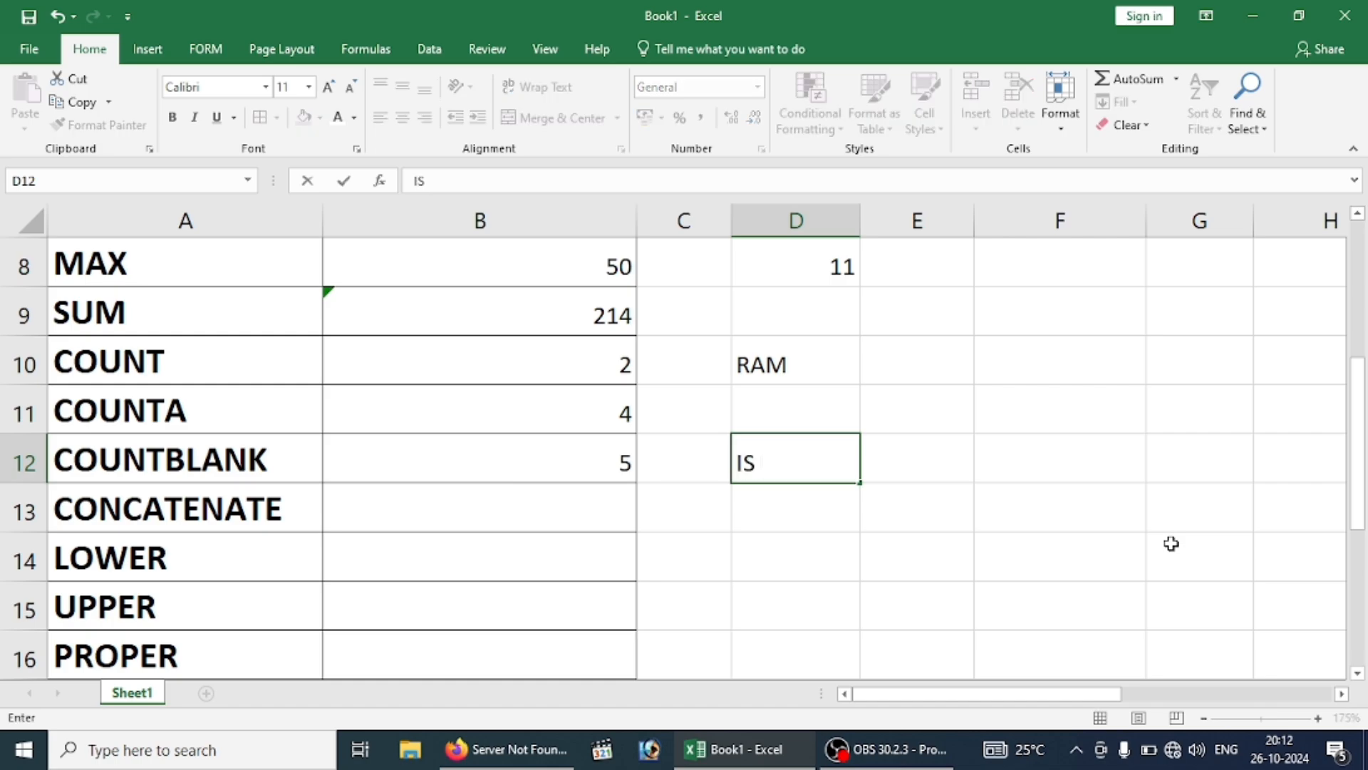
key("Tab")
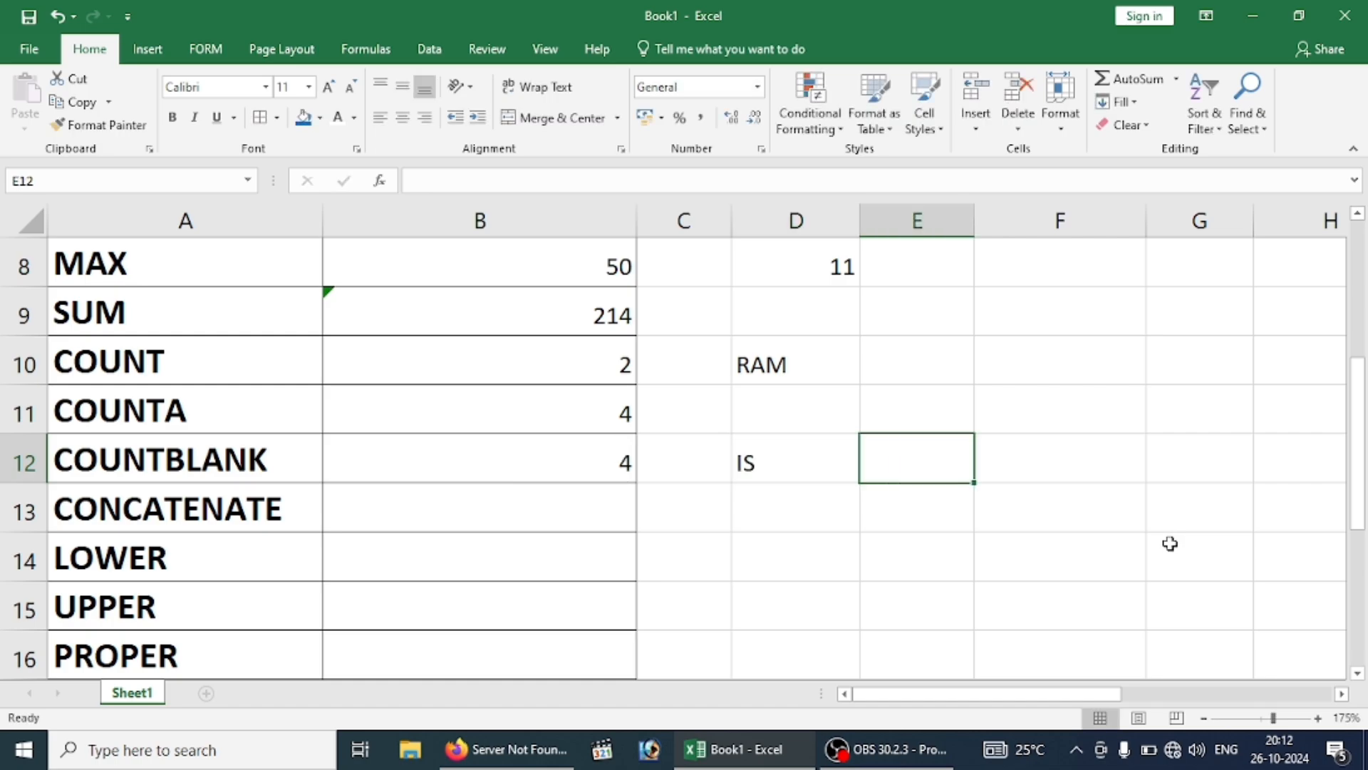
double_click(820, 472)
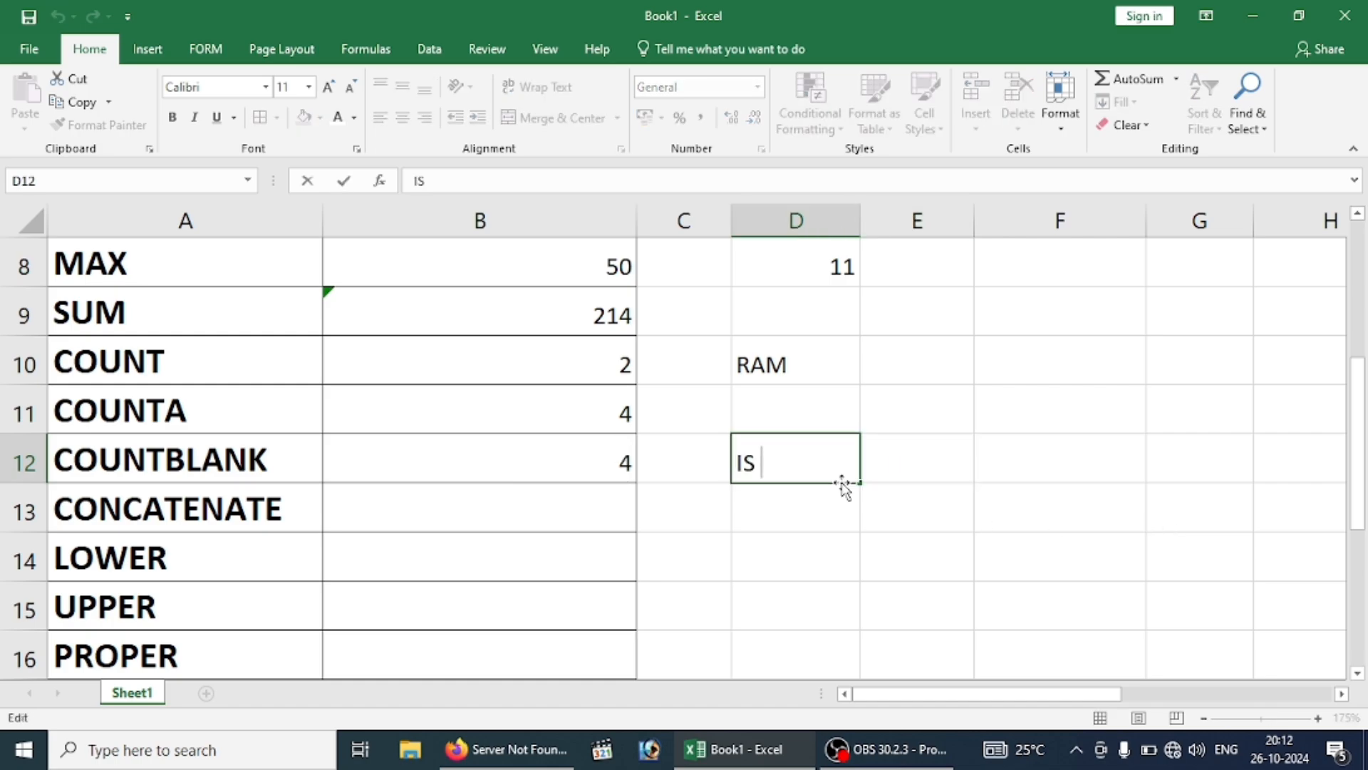
left_click(934, 388)
left_click(951, 317)
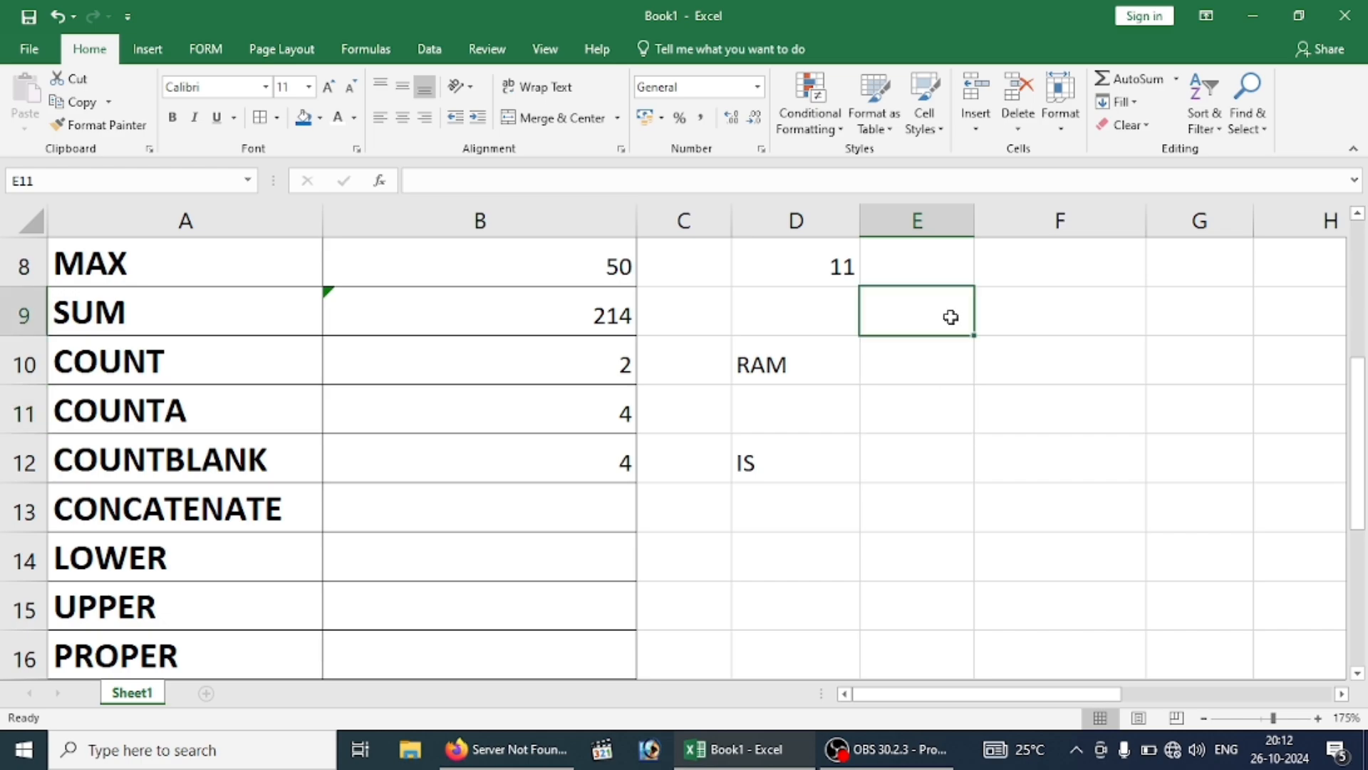
Add the remaining sample words: A in E10, GOOD in E12 and BOY. in F10.
left_click(928, 360)
type("A")
left_click(928, 479)
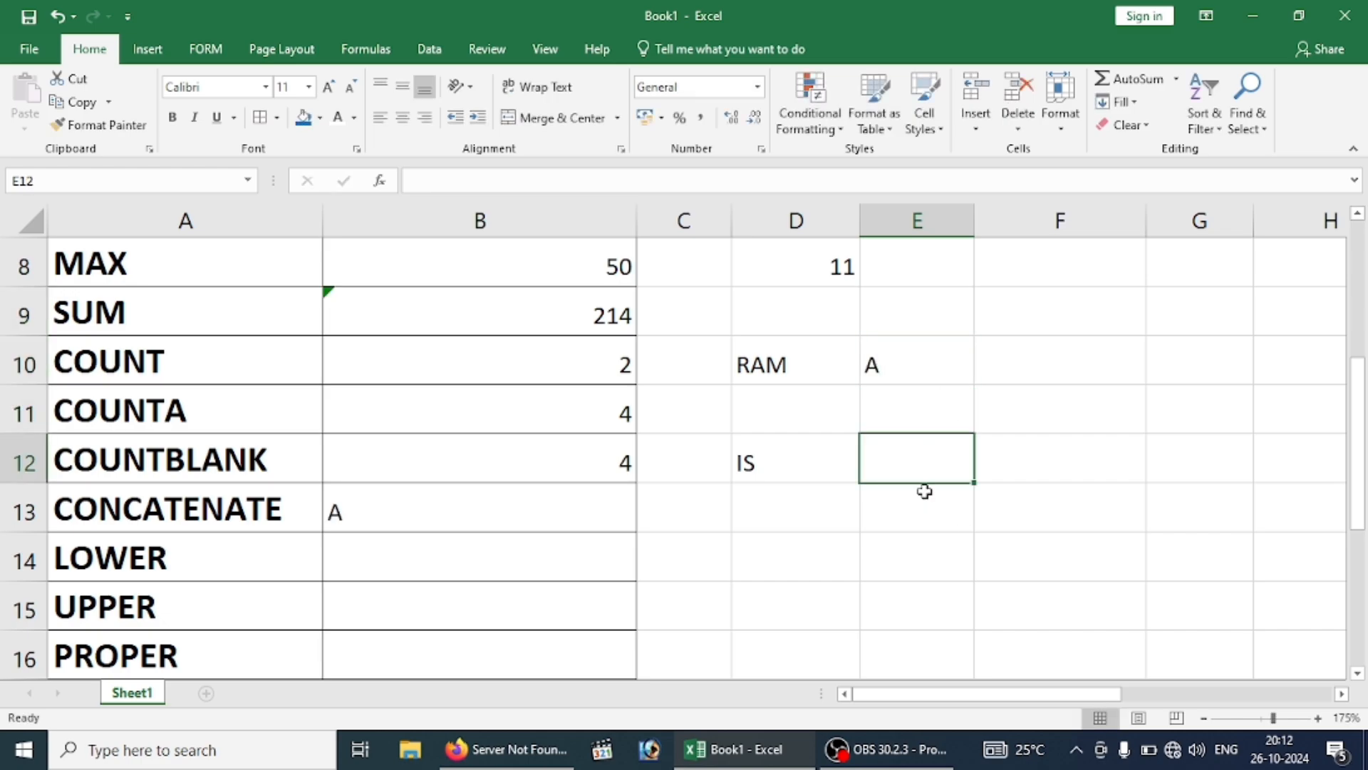
type("GOOD")
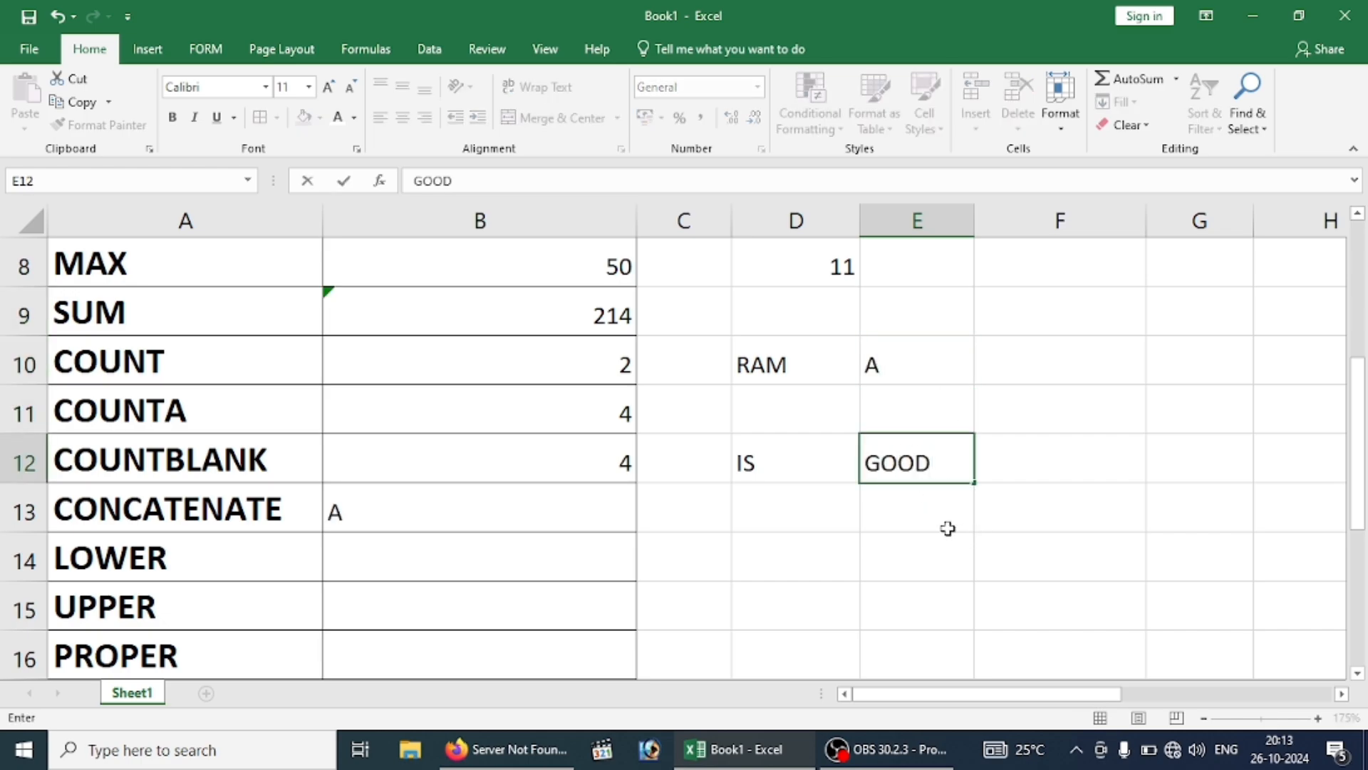
left_click(1039, 378)
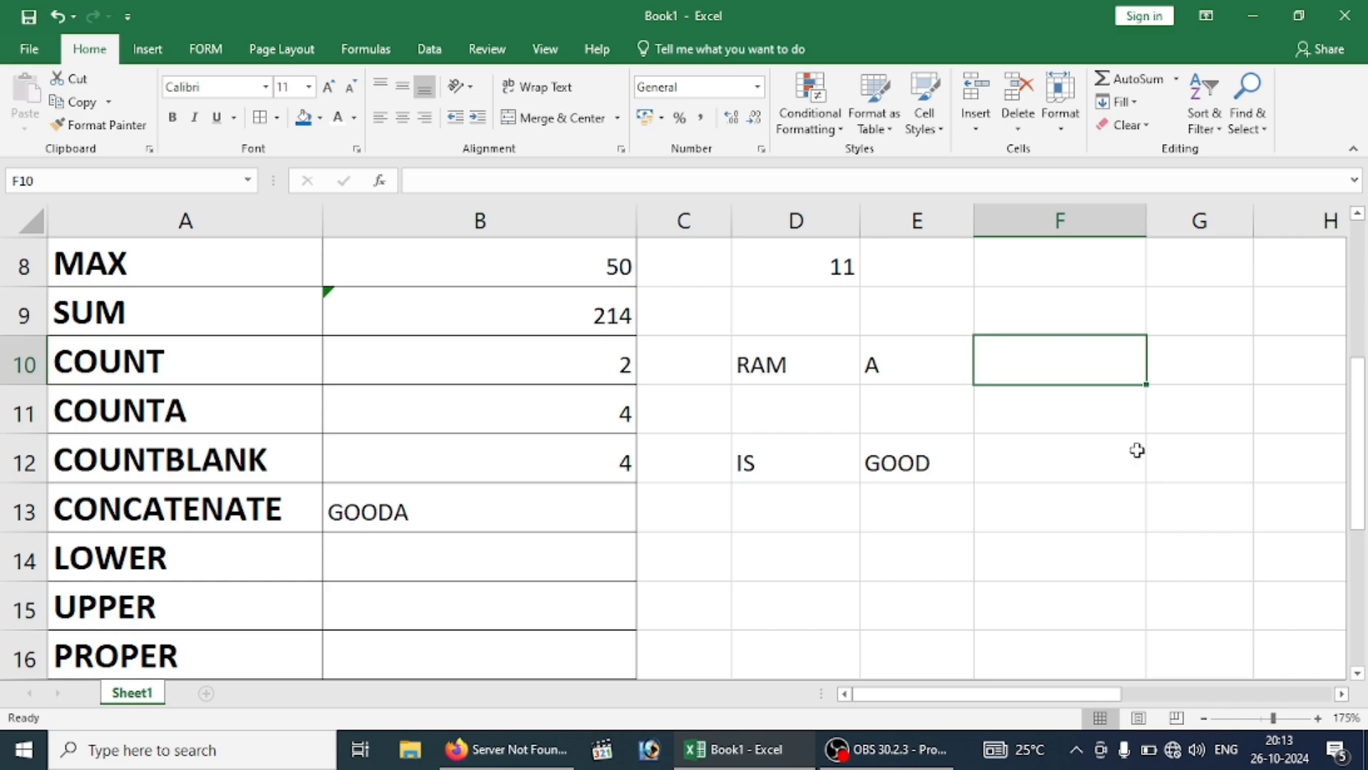
type("BOY.")
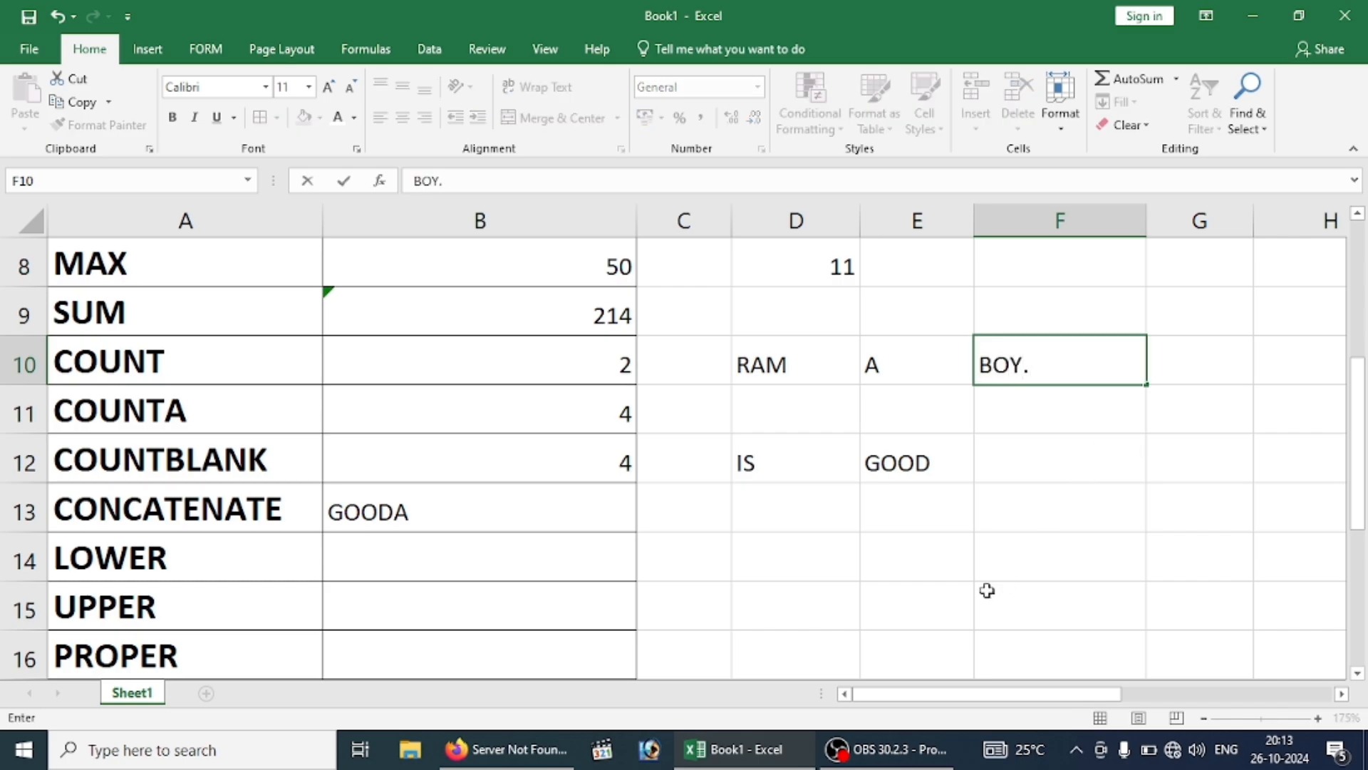
left_click(949, 561)
Clear the old result in B13 and start a new formula there with the CONCATENATE function.
left_click(477, 544)
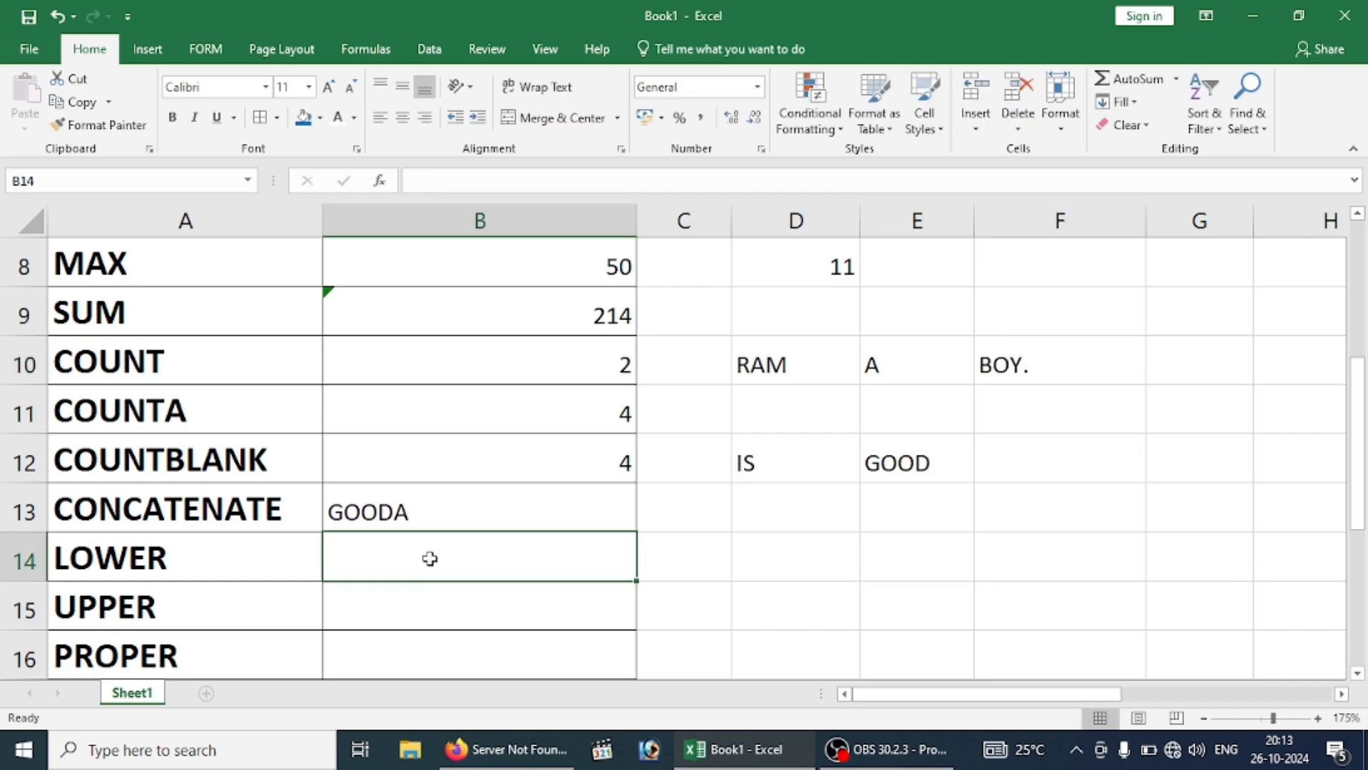
left_click(400, 510)
key("Delete")
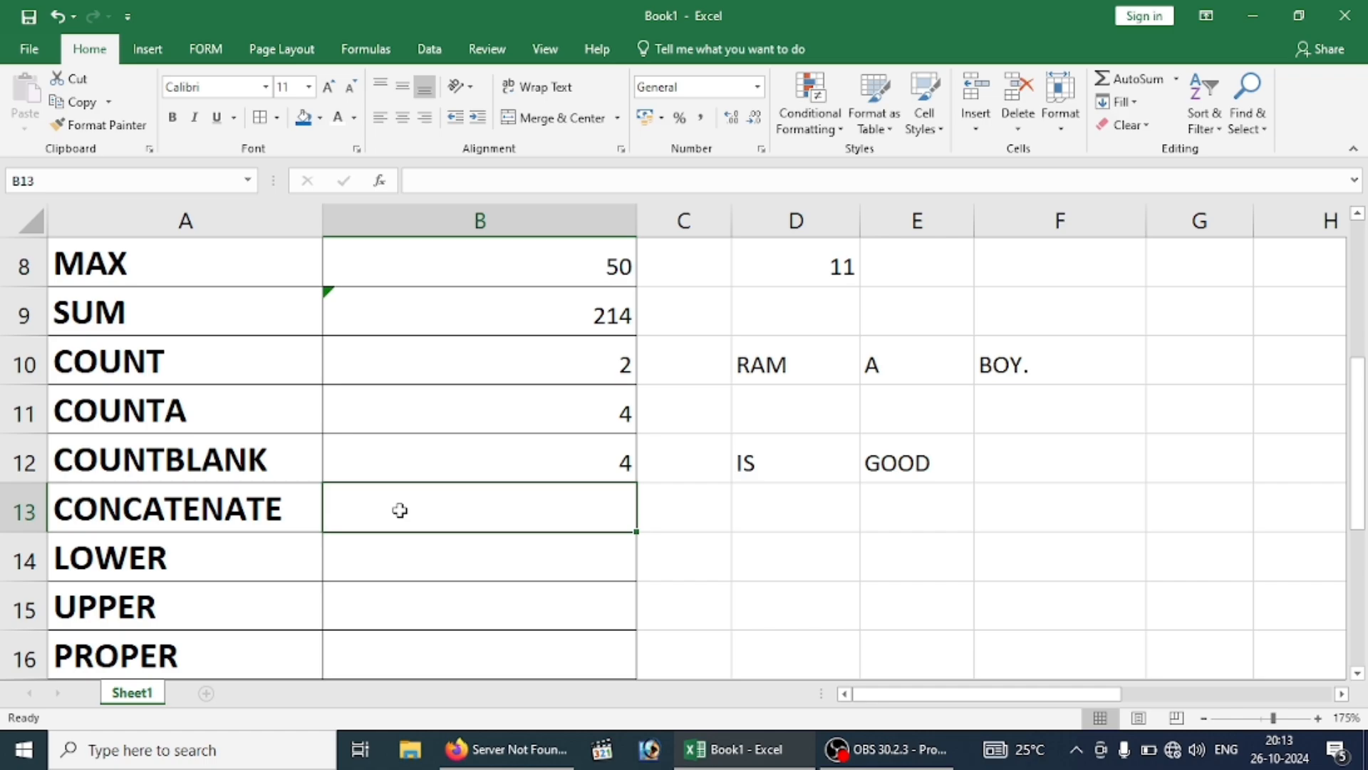
type("=CO")
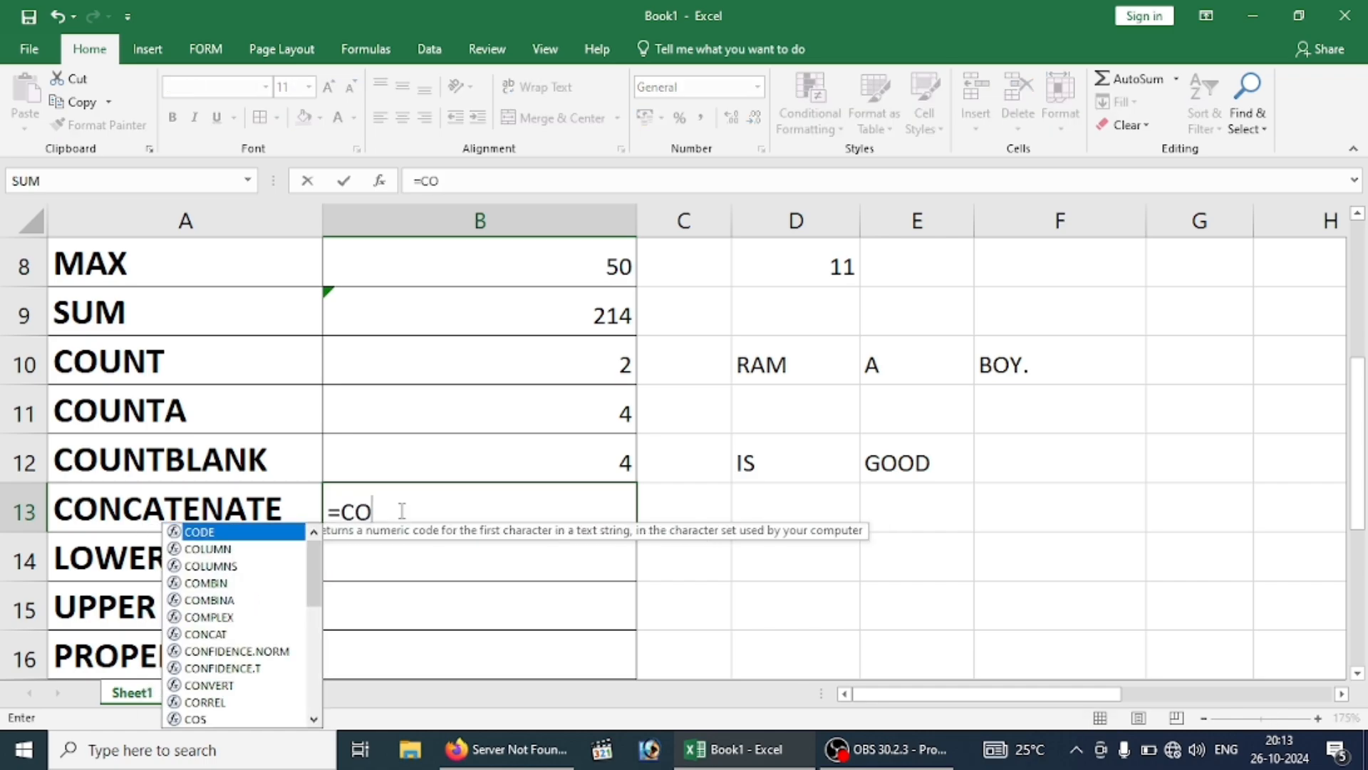
type("NCA")
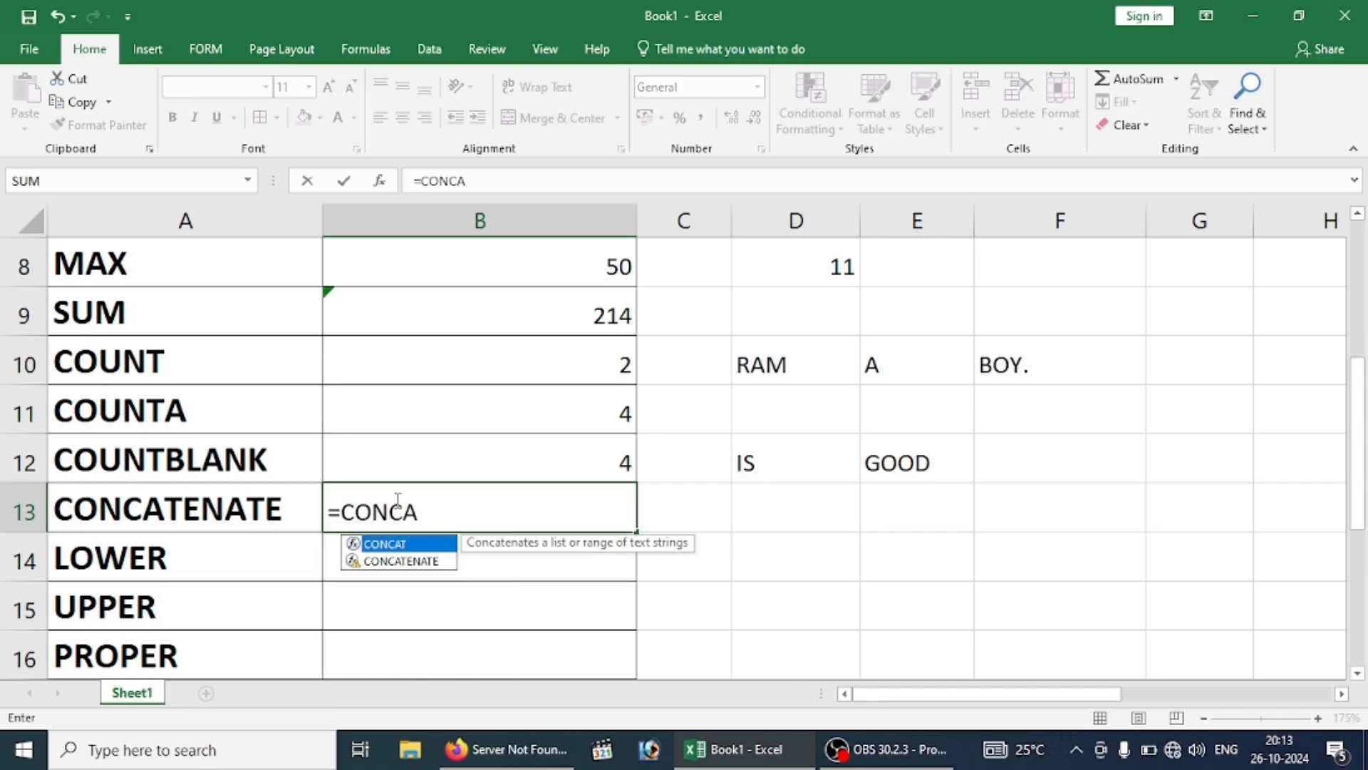
key("Down")
key("Tab")
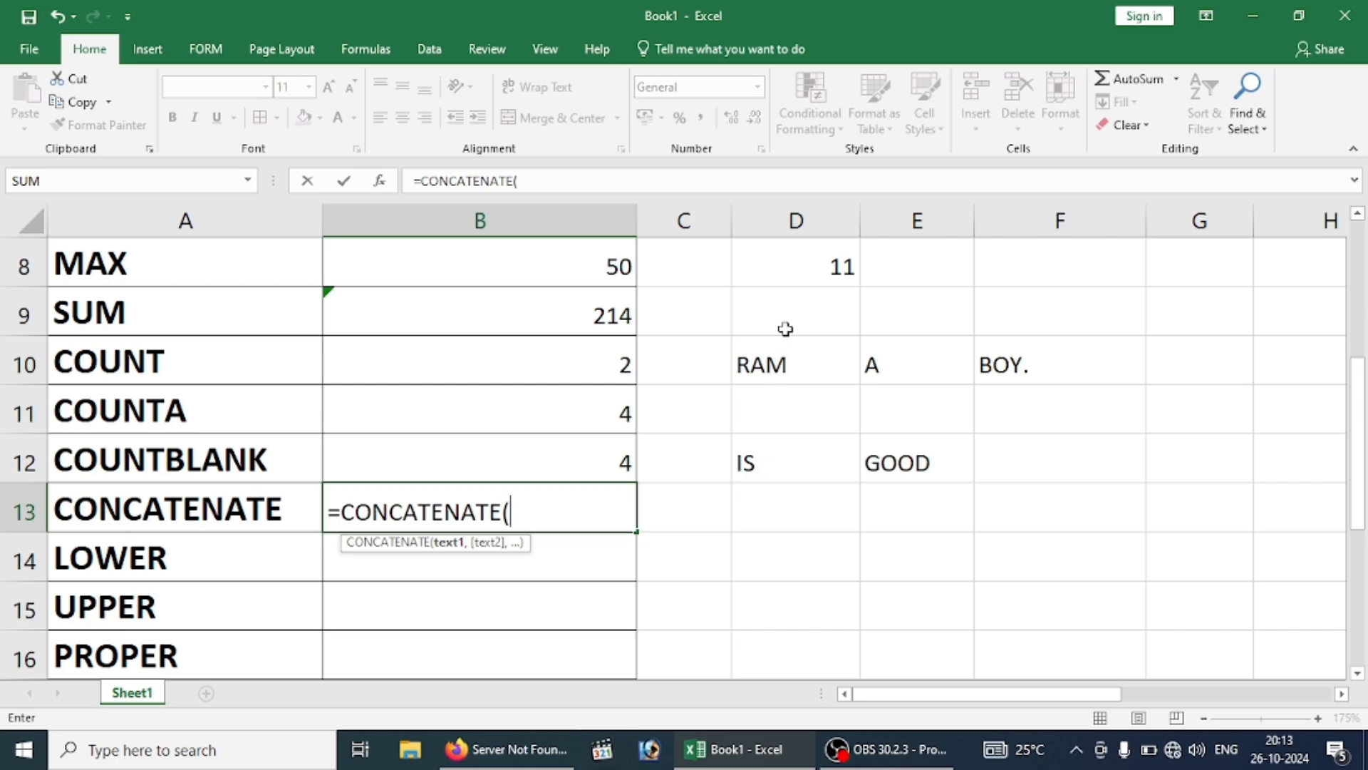
Complete the CONCATENATE formula in B13 with the cells D10, D12, E10, E12 and F10, in that order.
left_click(759, 366)
type(",")
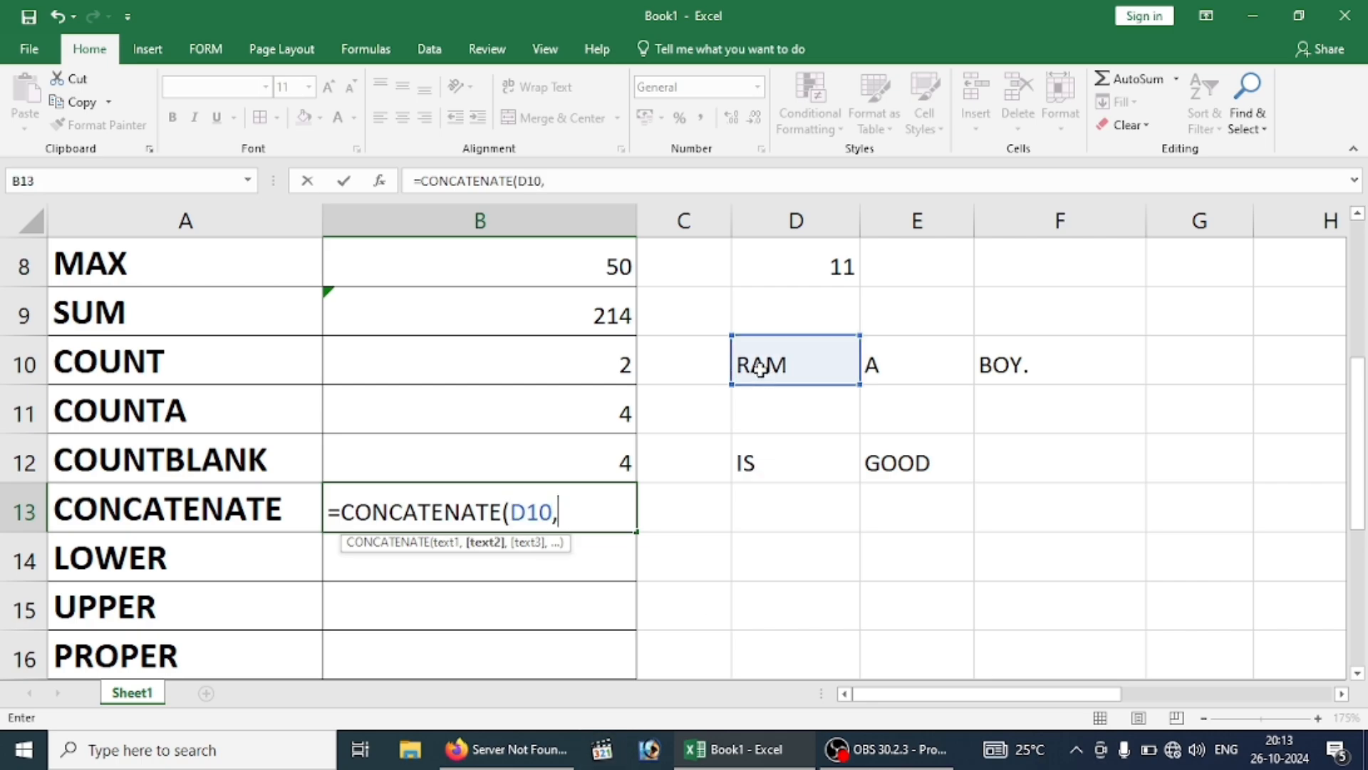
left_click(788, 446)
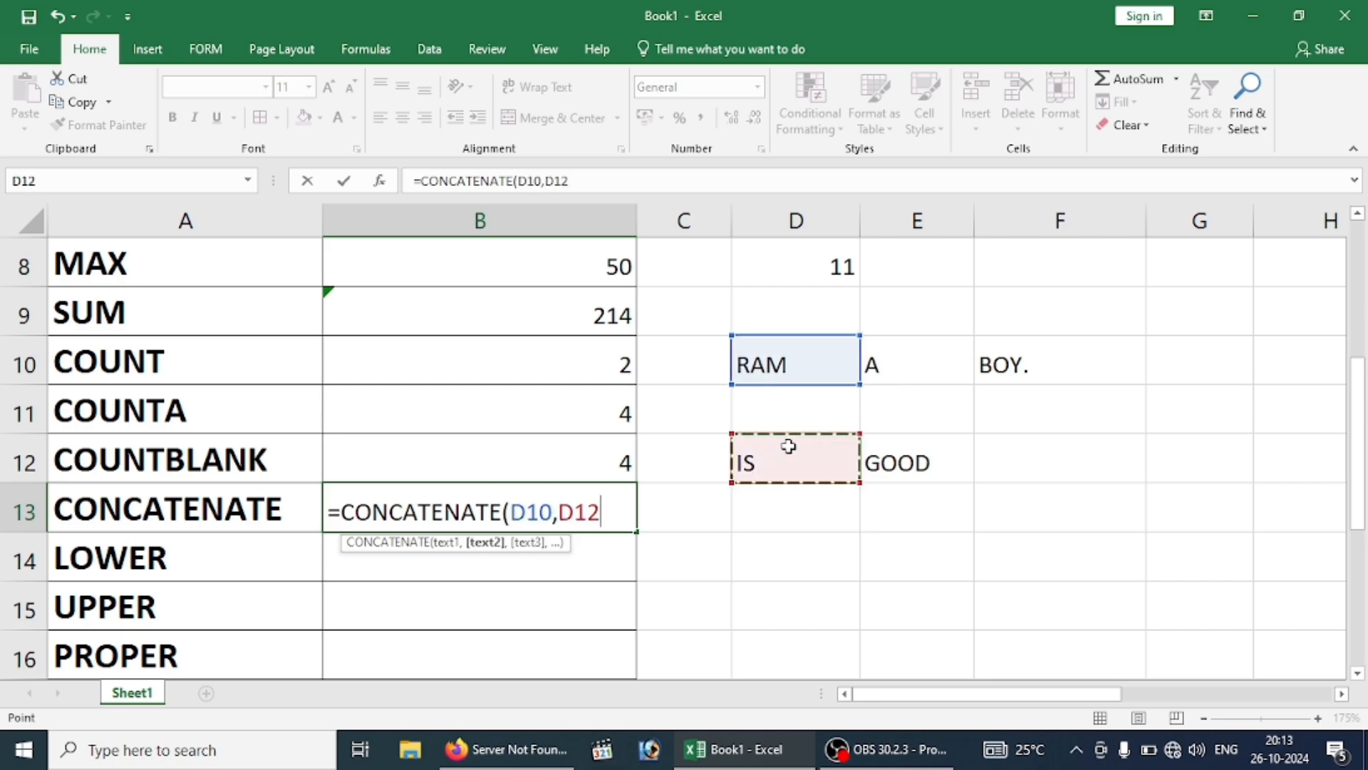
type(",")
left_click(878, 349)
type(",")
left_click(918, 460)
type(",")
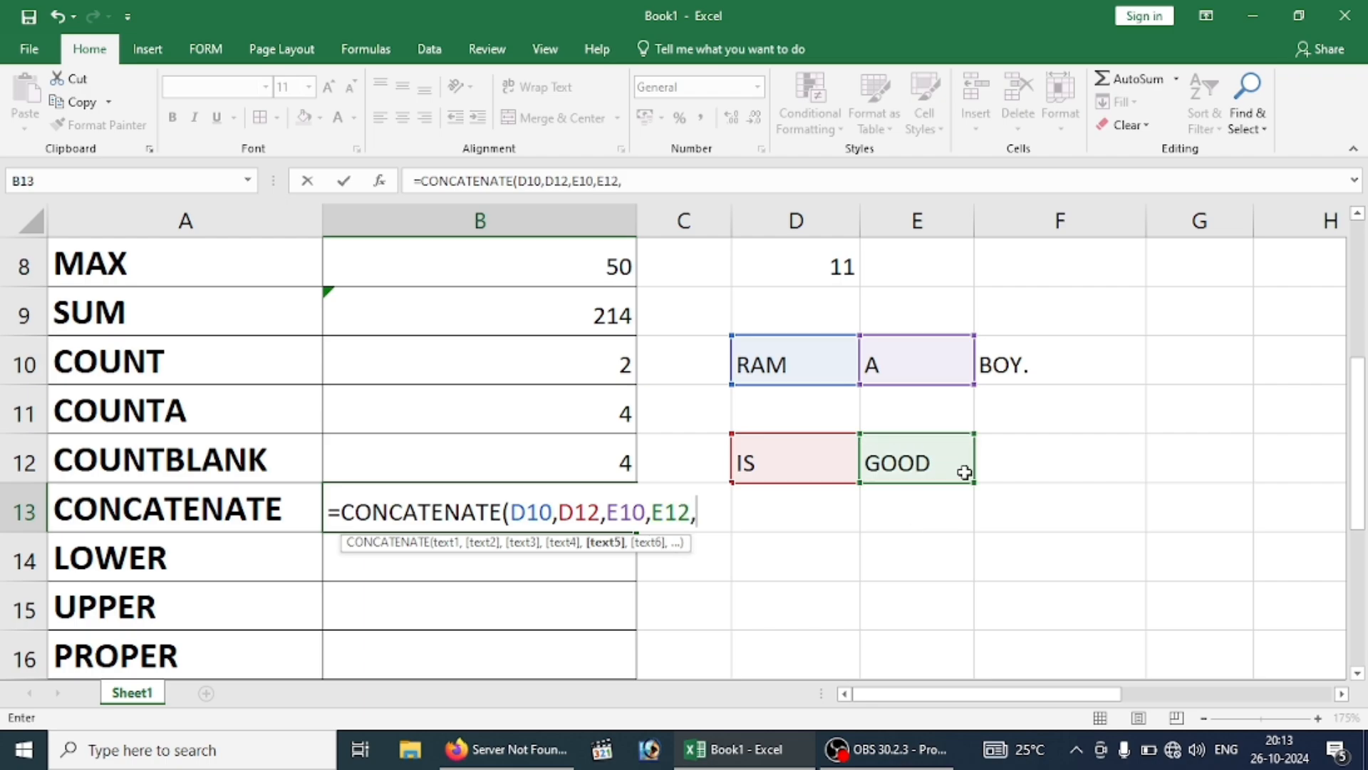
left_click(1009, 377)
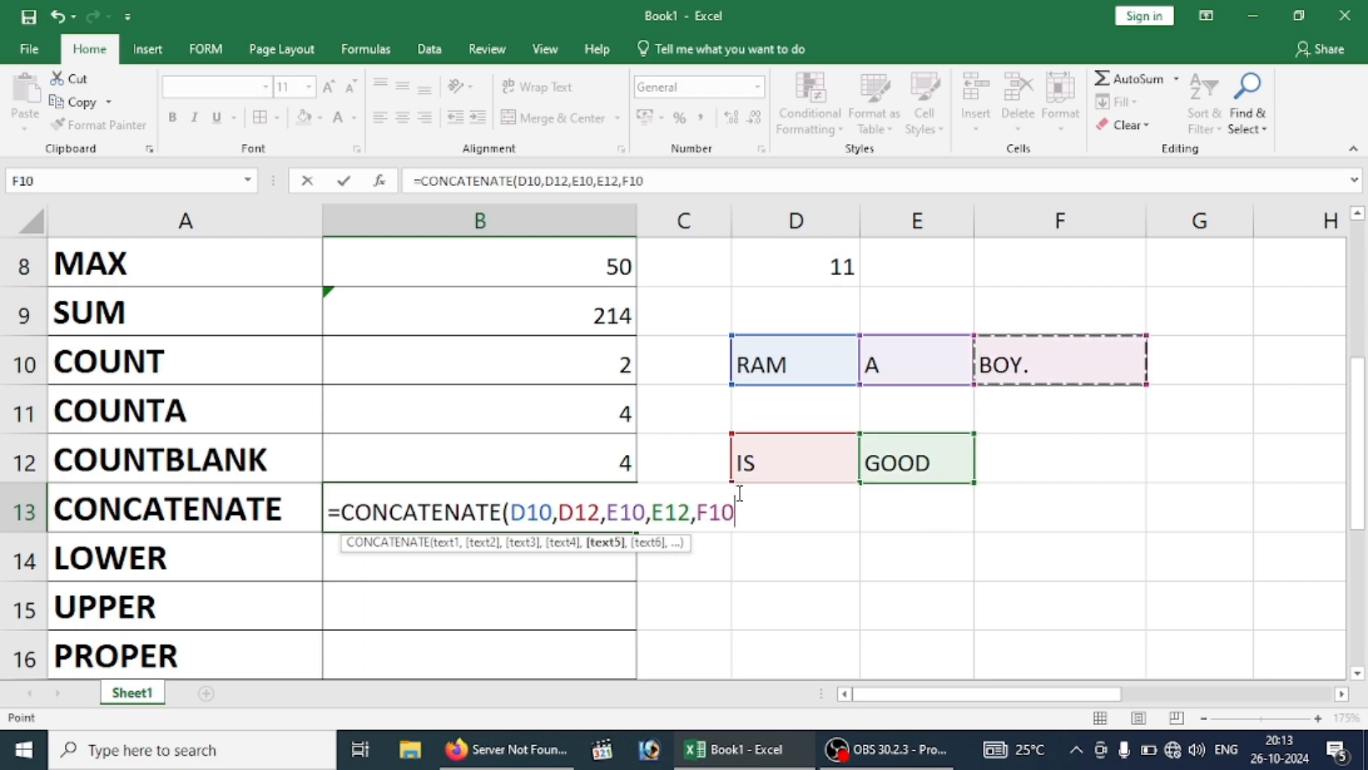
key("Return")
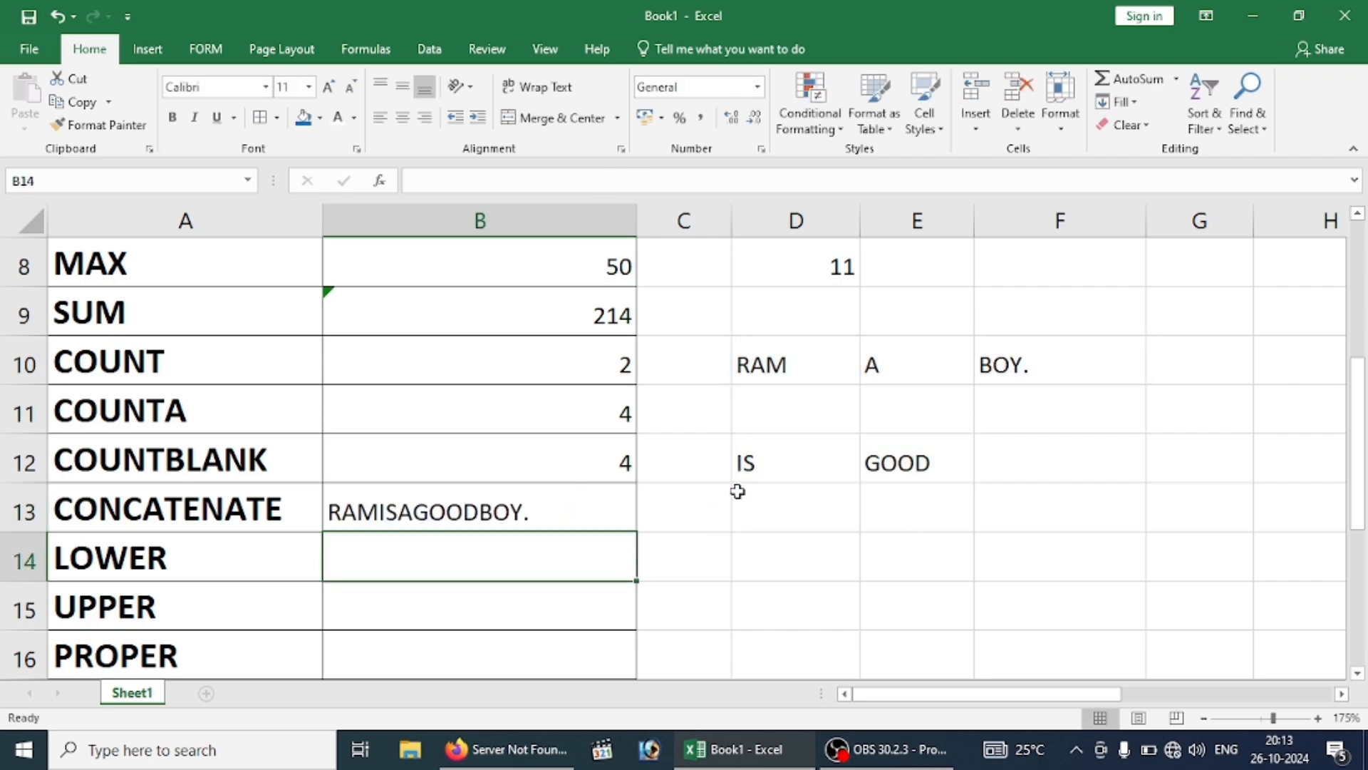
Add a trailing space to the words in D10, D12, E10 and E12 so the joined sentence is spaced.
double_click(792, 381)
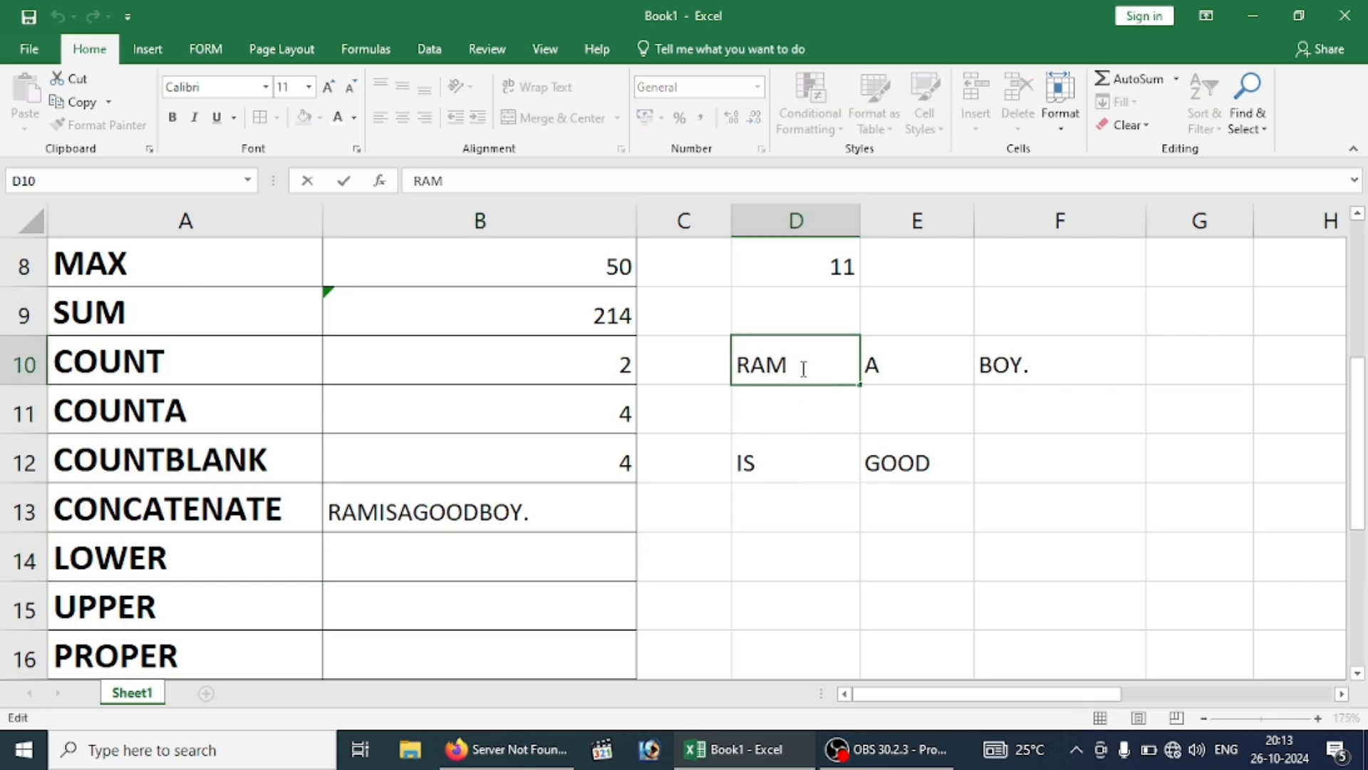
left_click(790, 441)
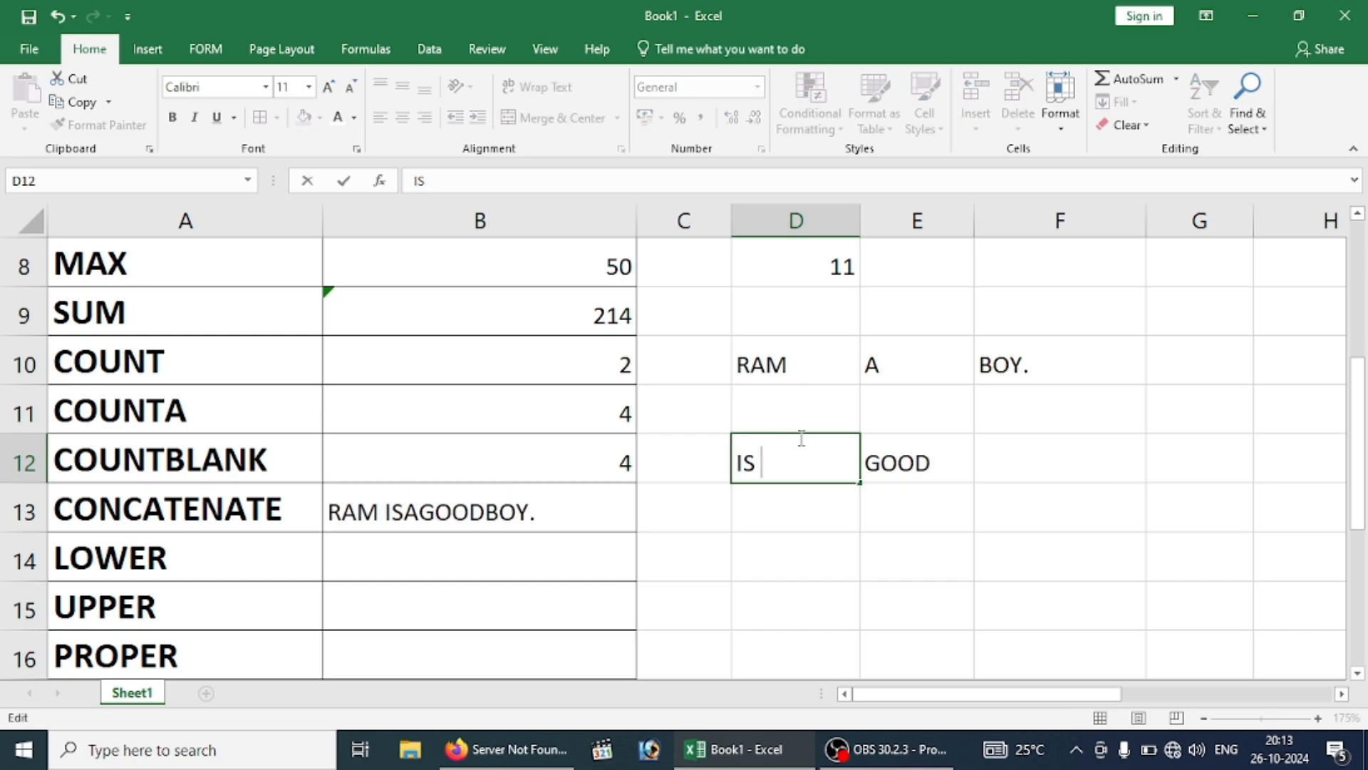
key("Return")
double_click(902, 367)
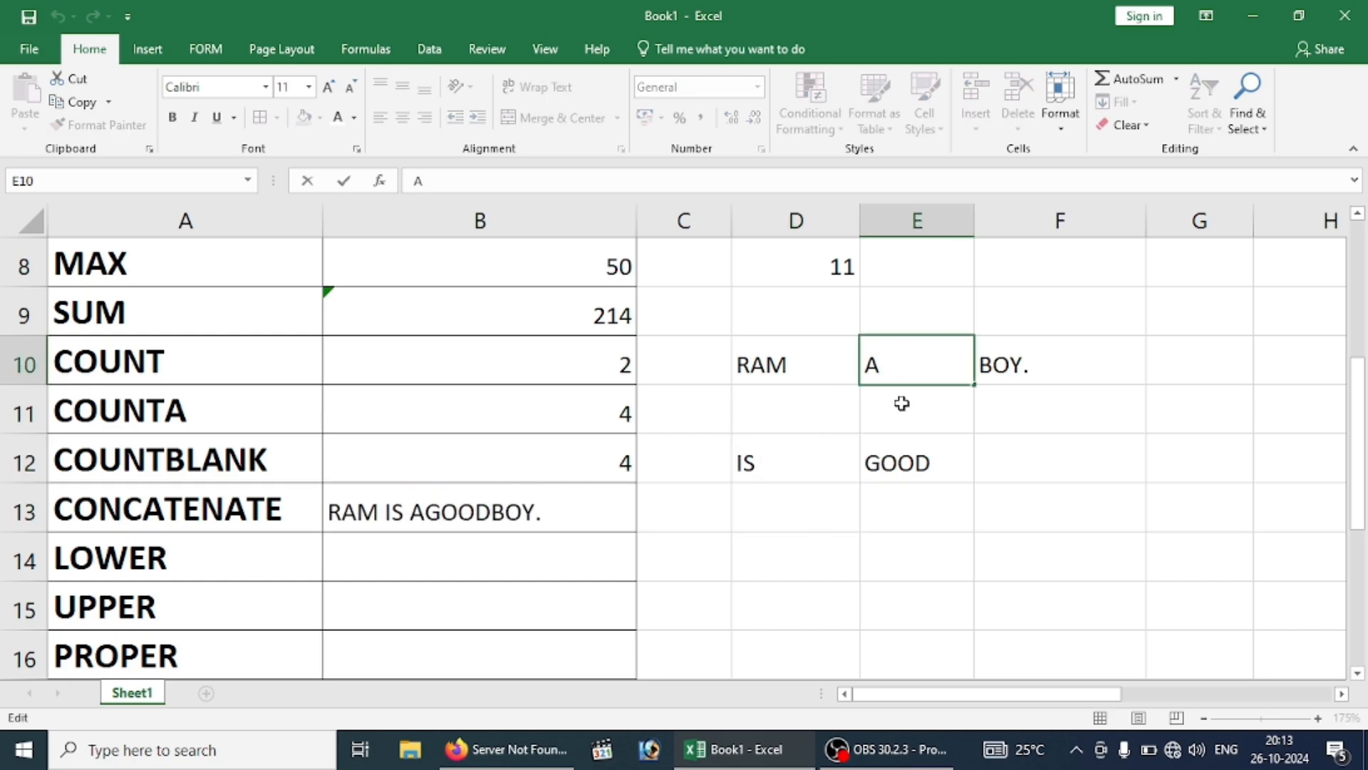
key("Return")
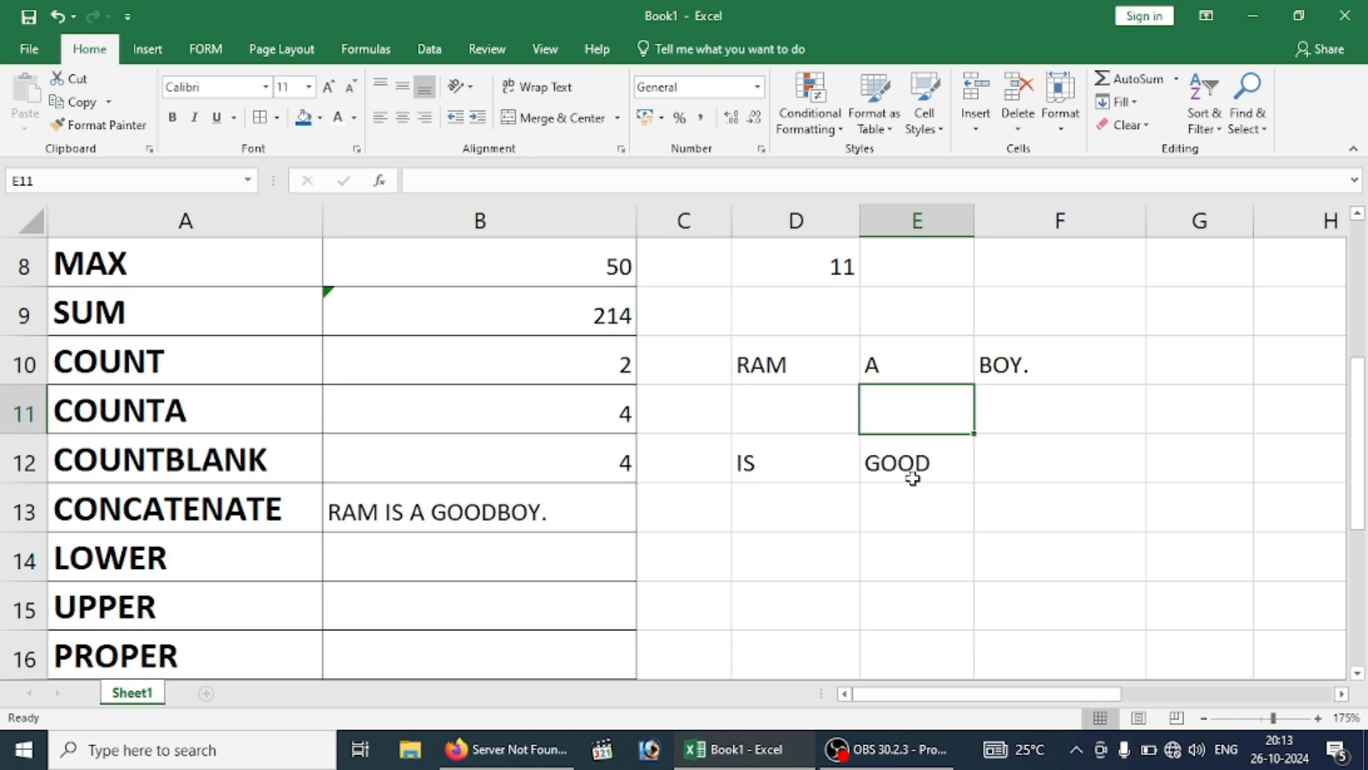
double_click(934, 464)
key("Return")
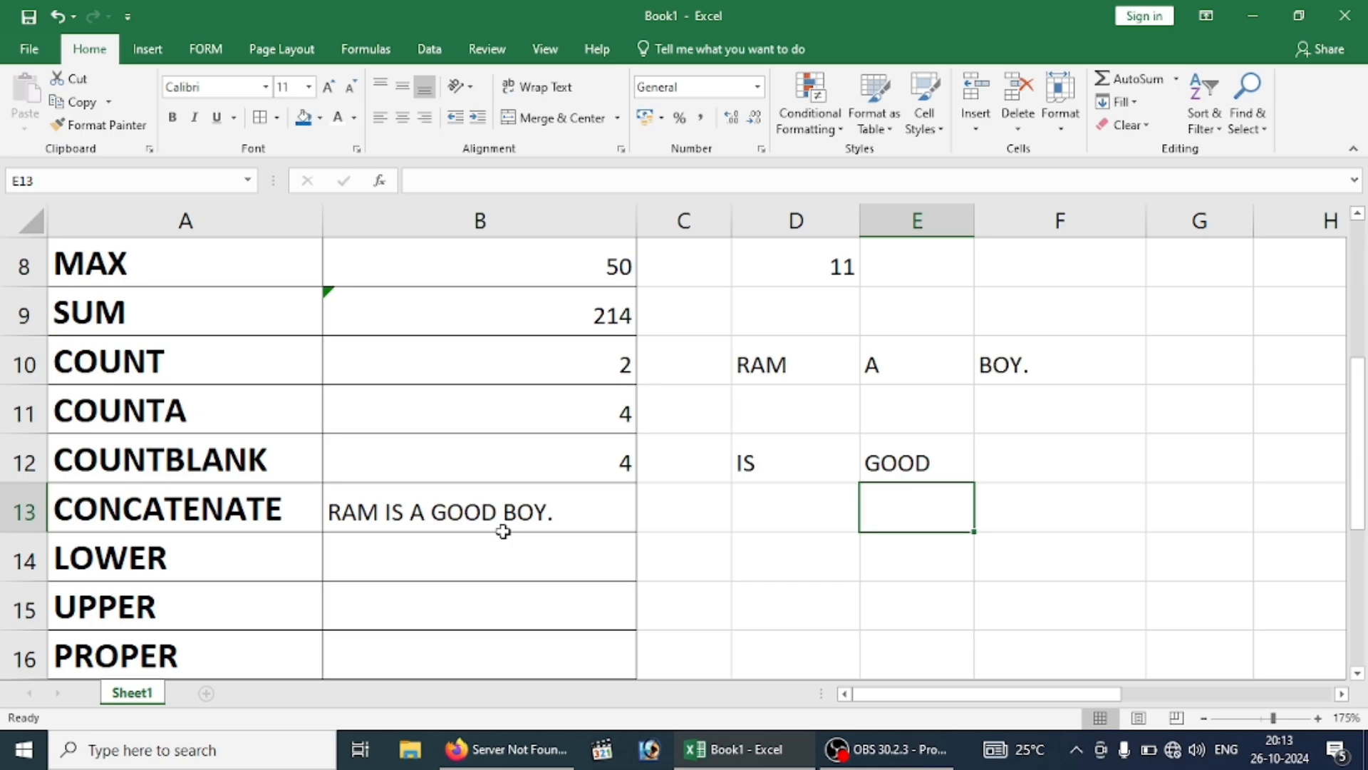
Enter a LOWER formula in B14 that converts the word in E12.
left_click(808, 363)
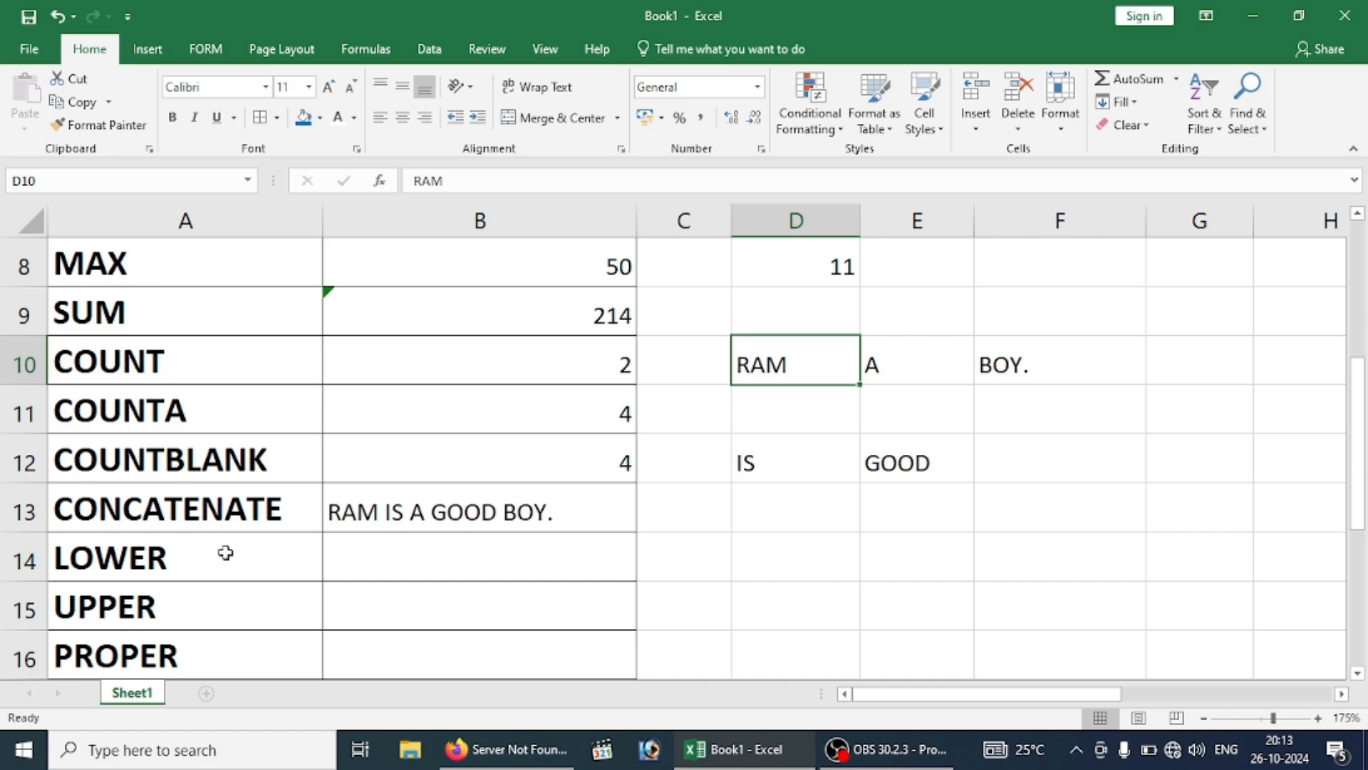
left_click(385, 560)
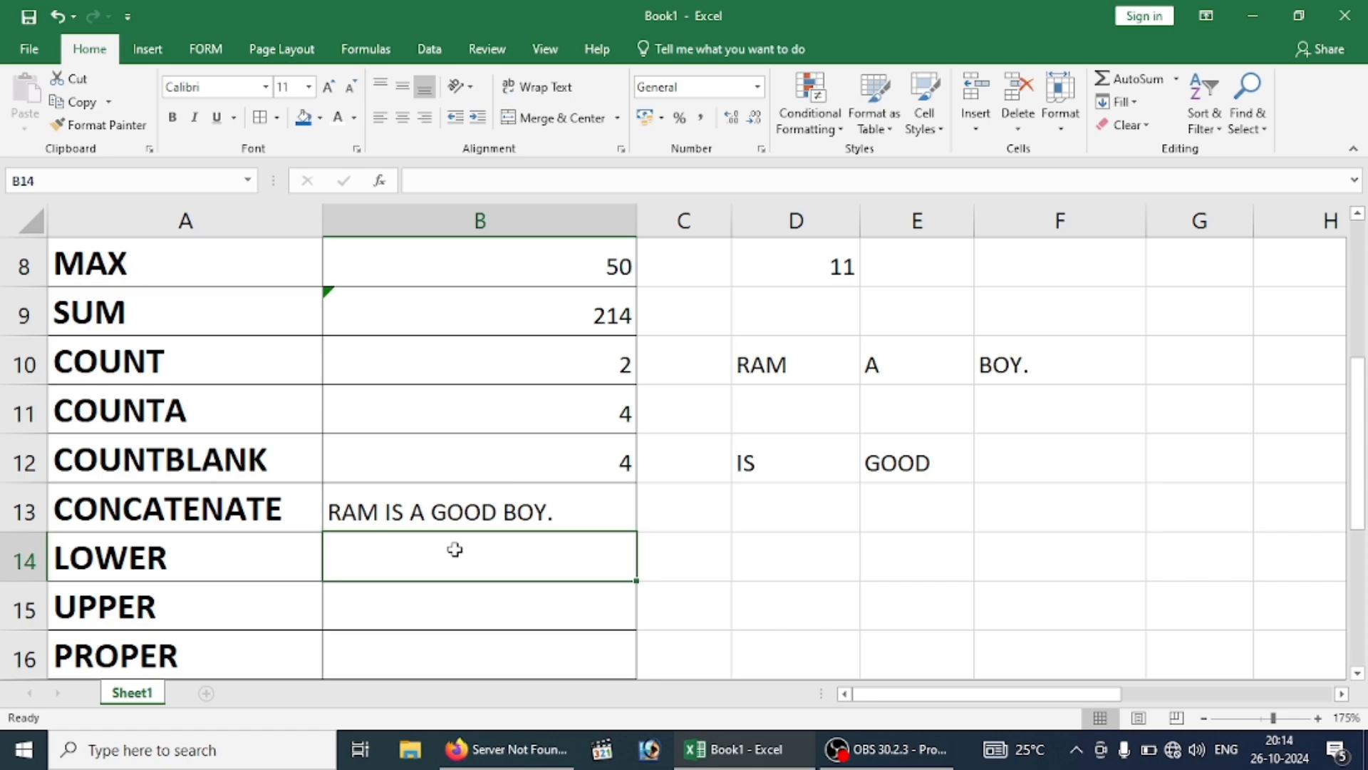
type("=")
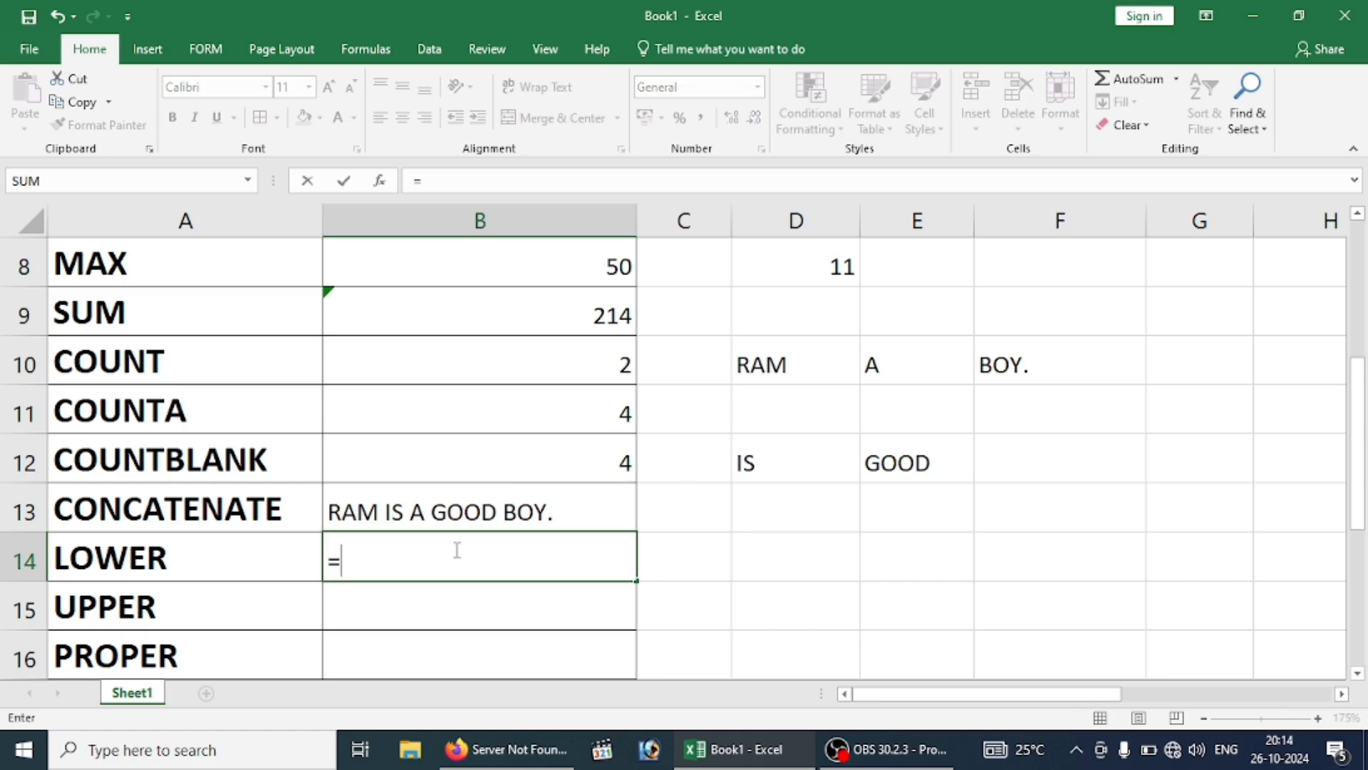
type("LOWER(")
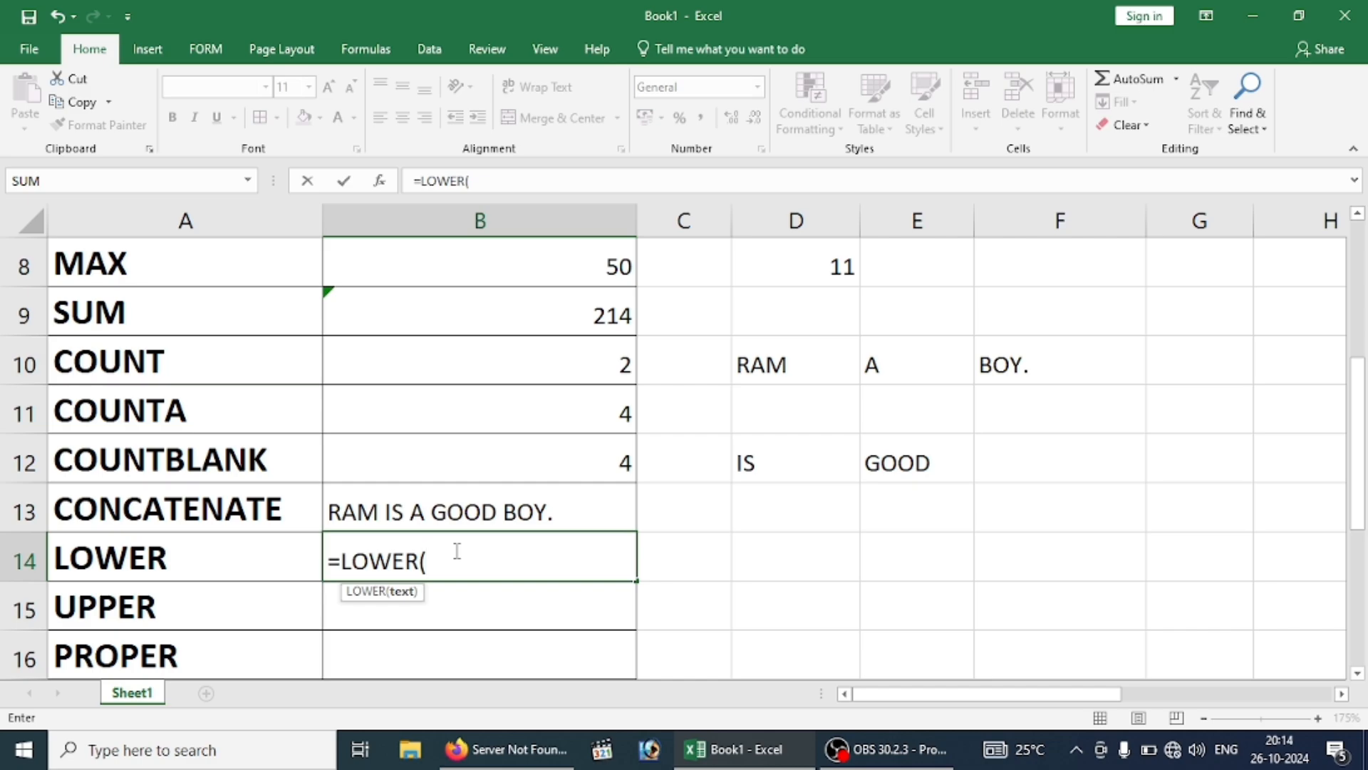
left_click(816, 363)
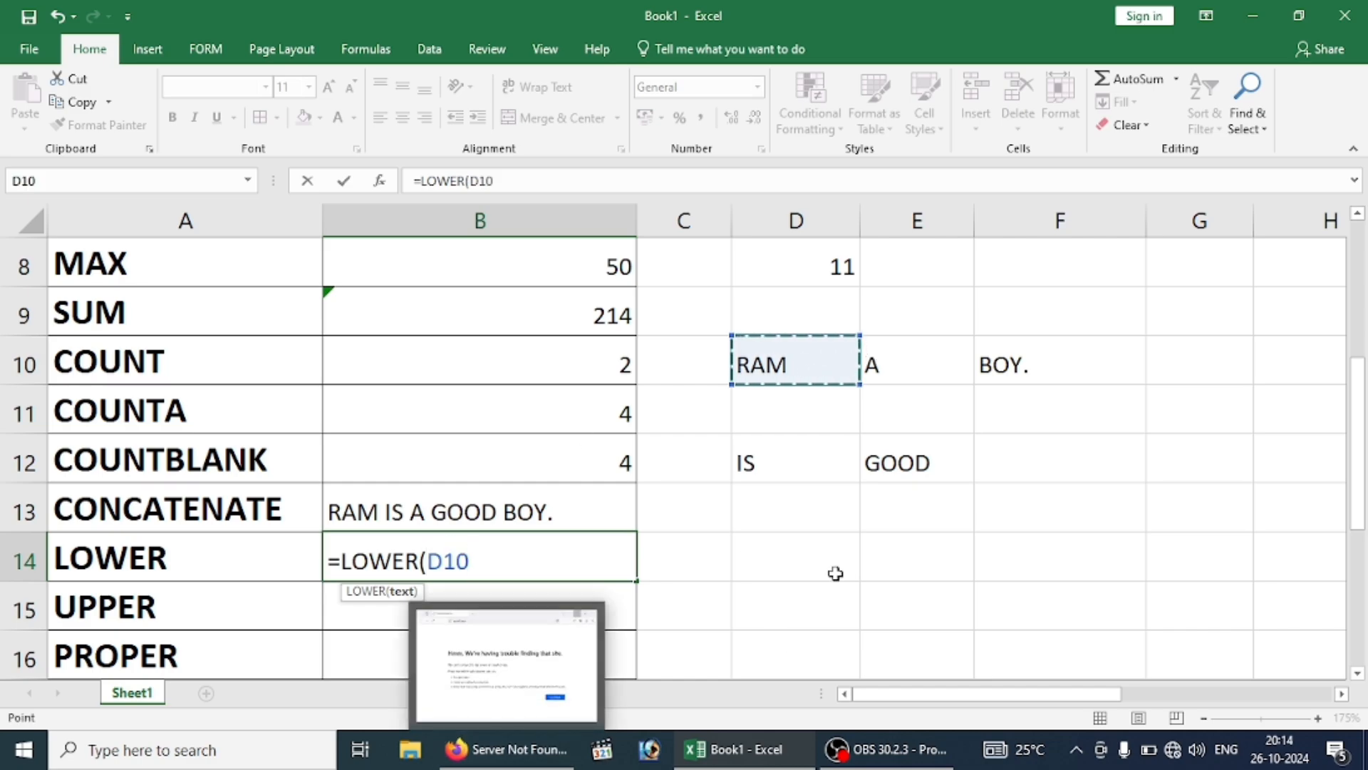
left_click(866, 476)
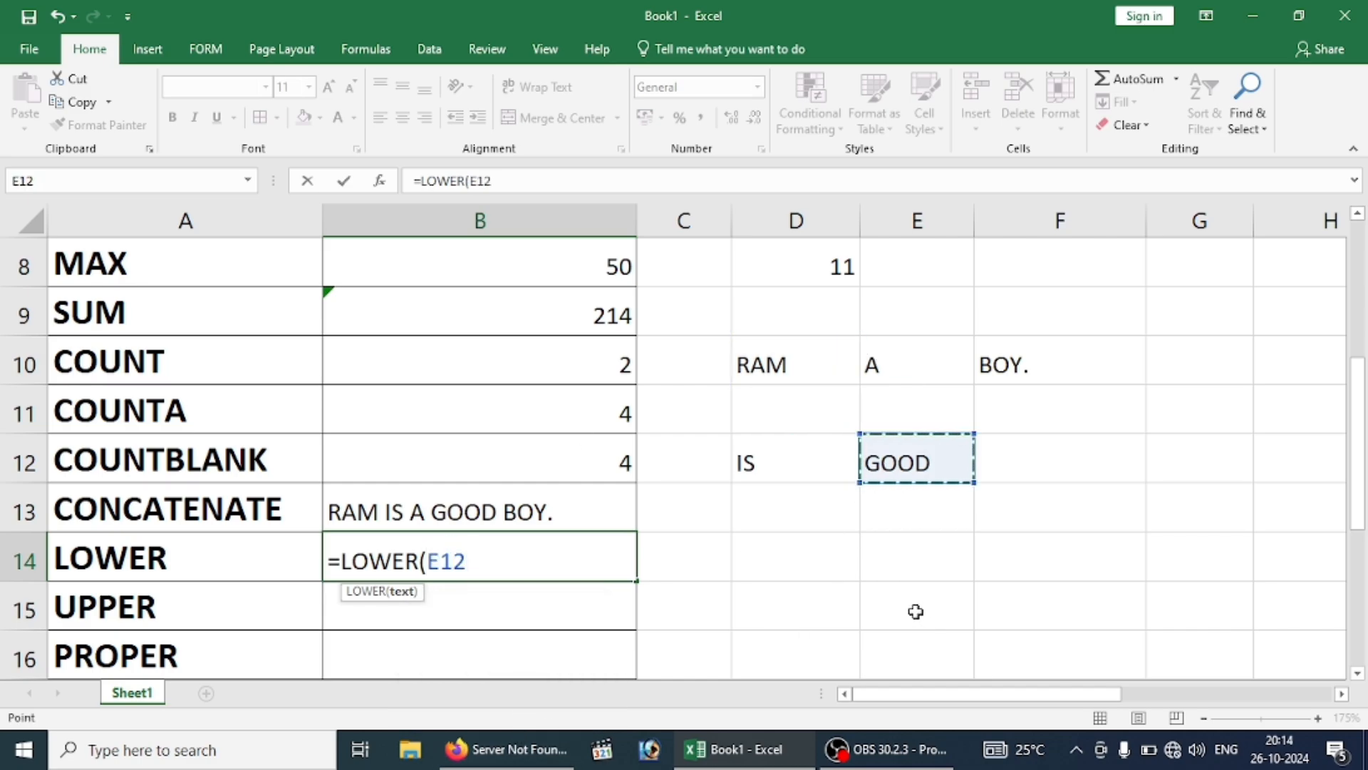
key("Return")
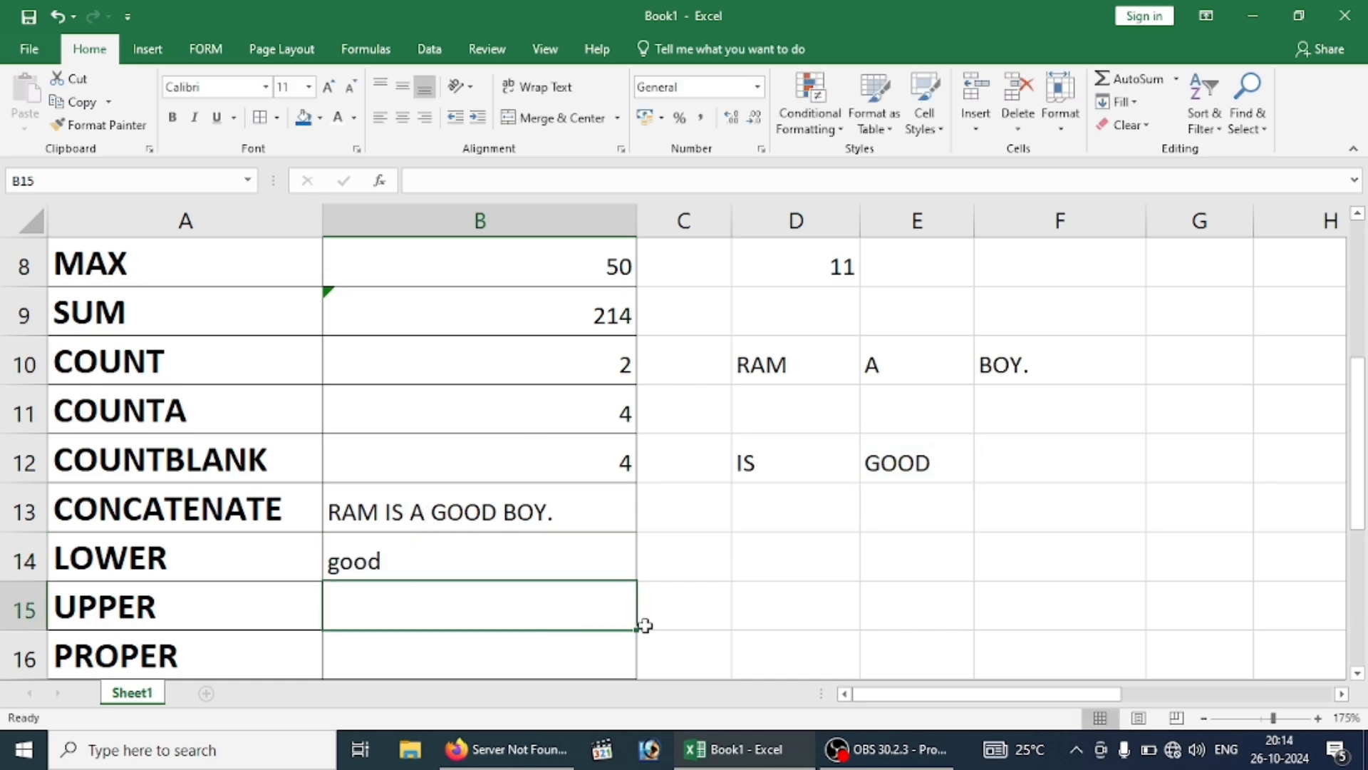
Enter an UPPER formula in B15 that converts the text in B14.
type("=UPP")
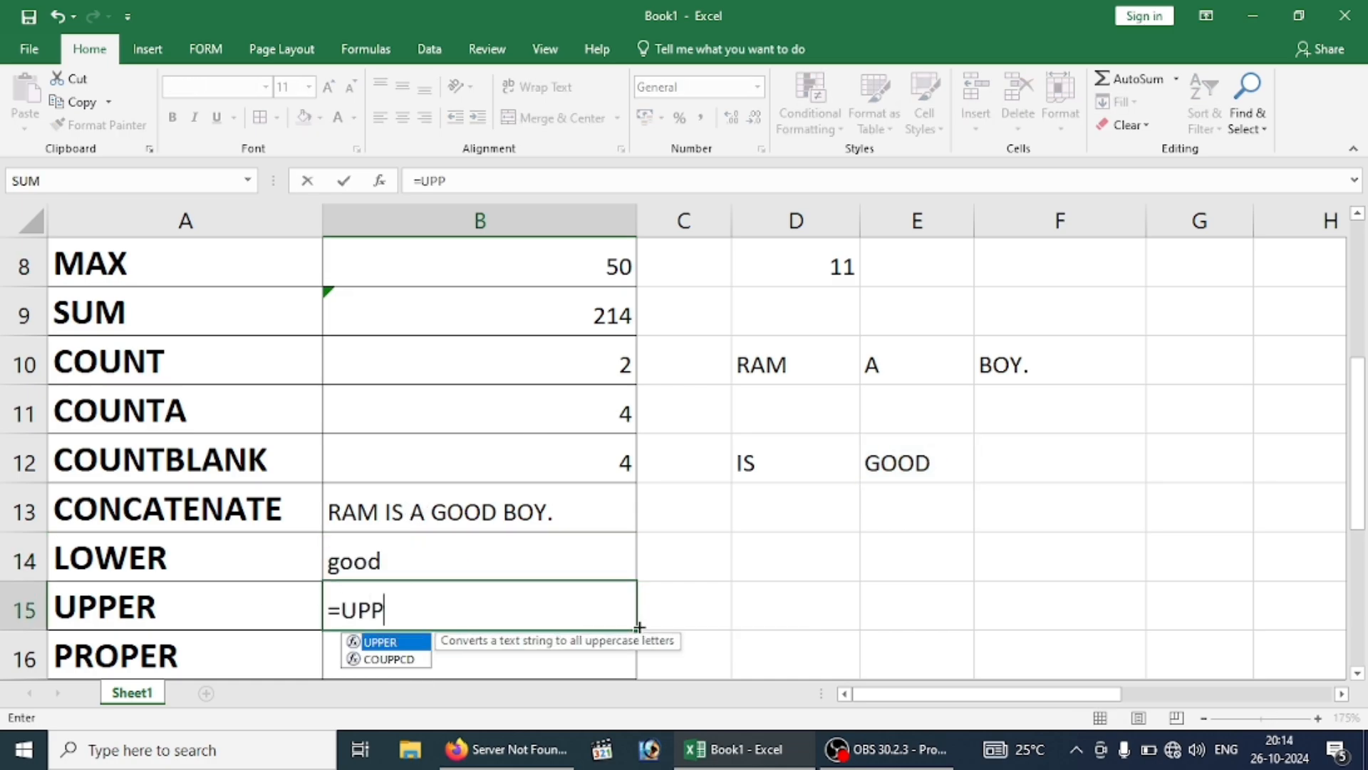
key("Tab")
left_click(345, 558)
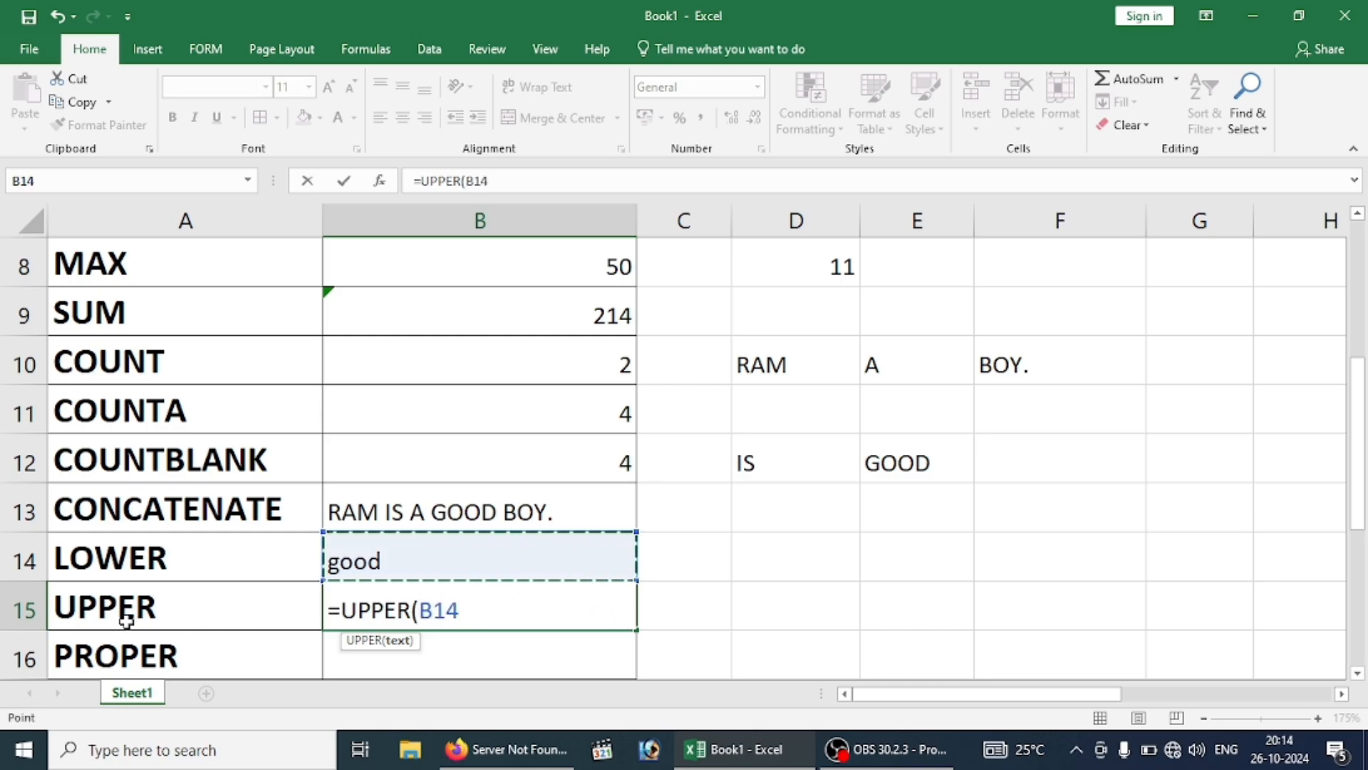
key("Return")
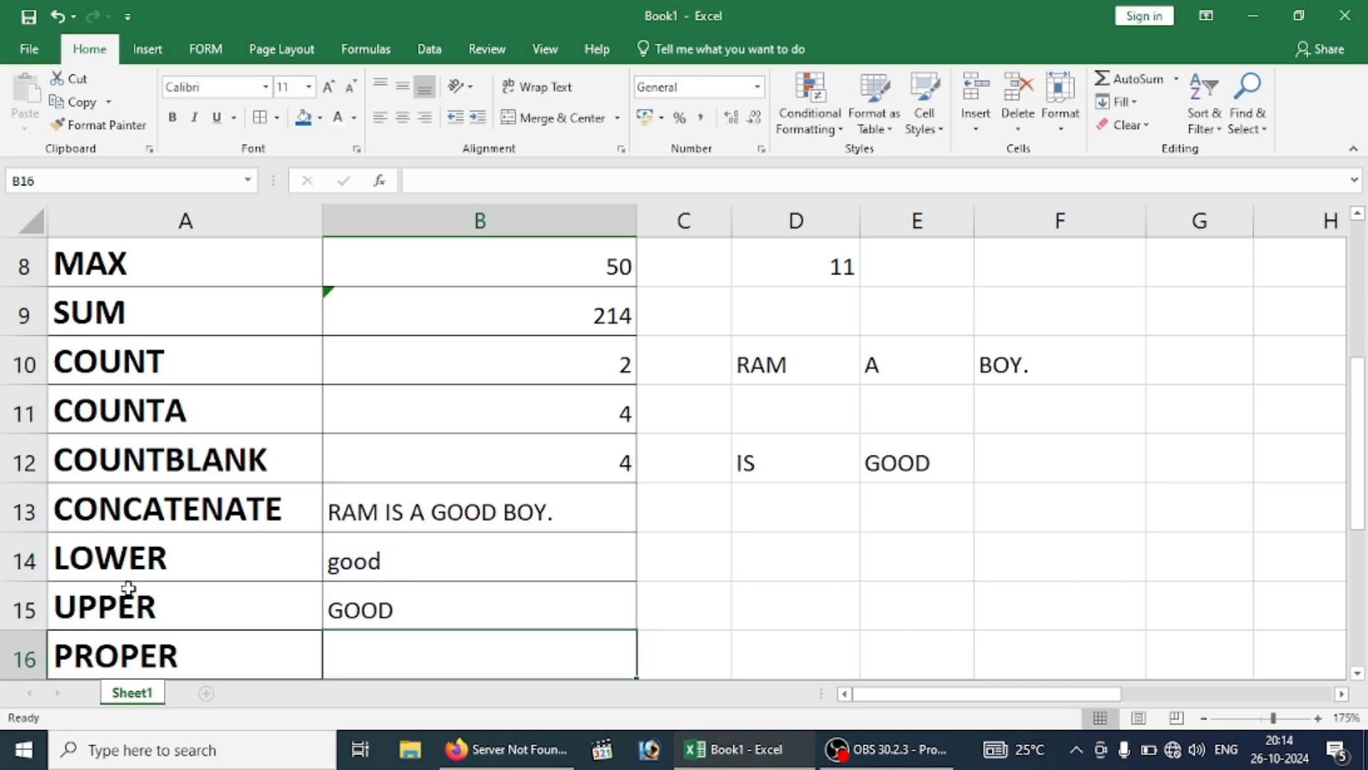
Enter a PROPER formula in B16 that converts the sentence in B13.
scroll(403, 604, "down", 1)
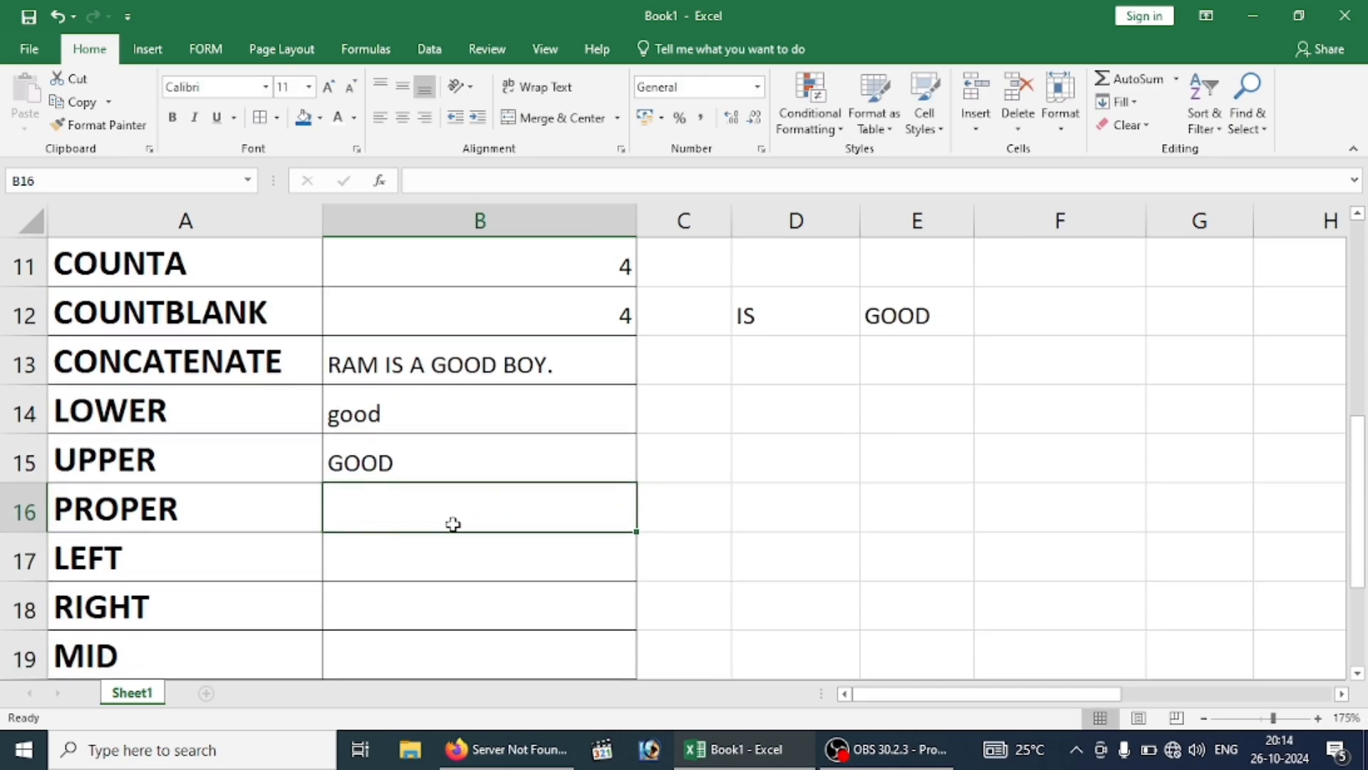
scroll(267, 513, "down", 1)
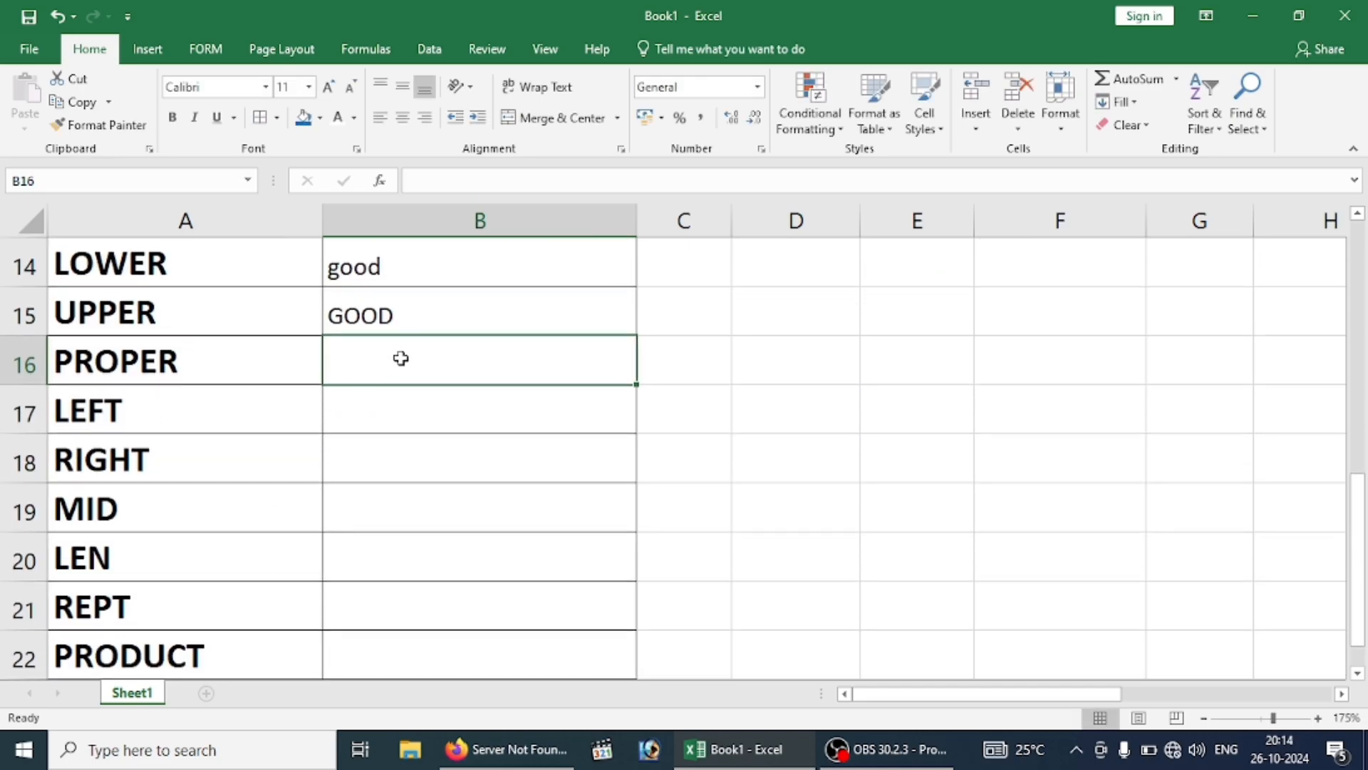
scroll(421, 438, "up", 1)
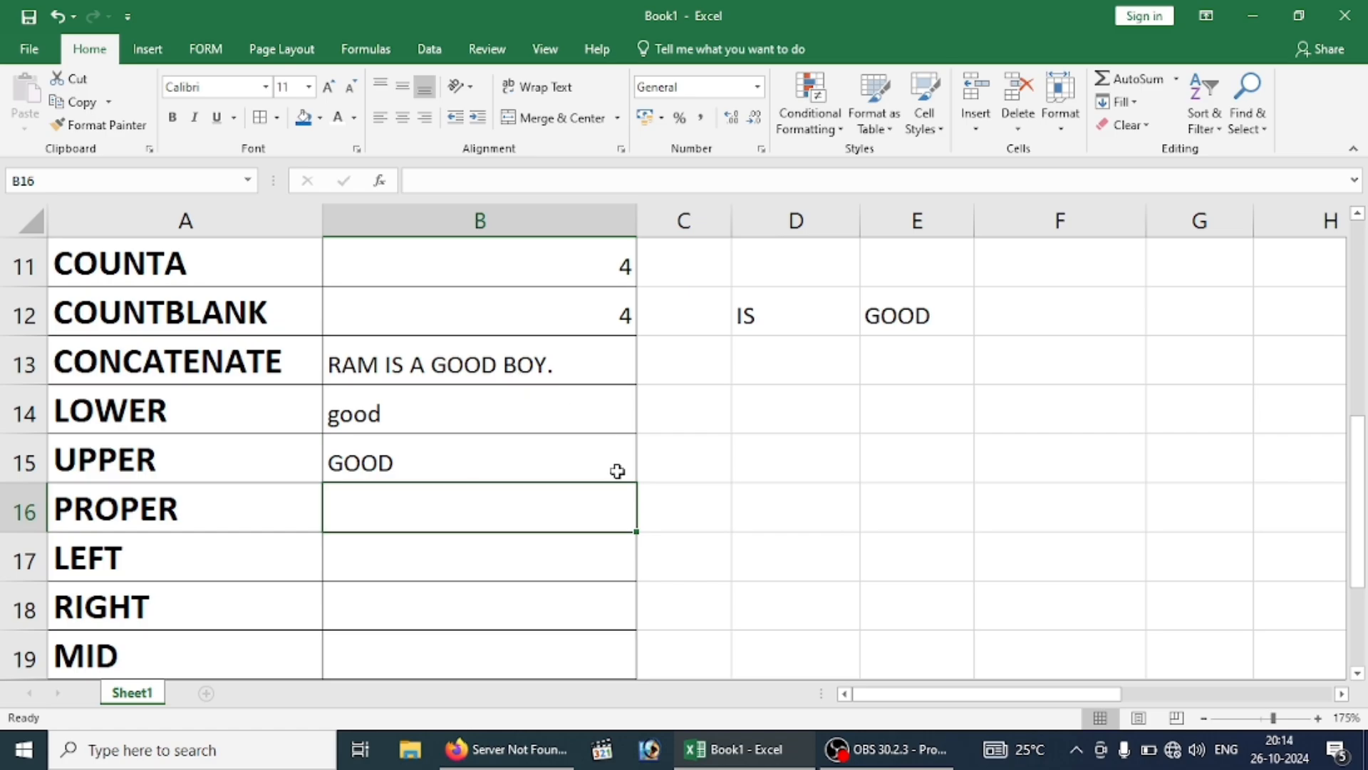
scroll(617, 469, "up", 1)
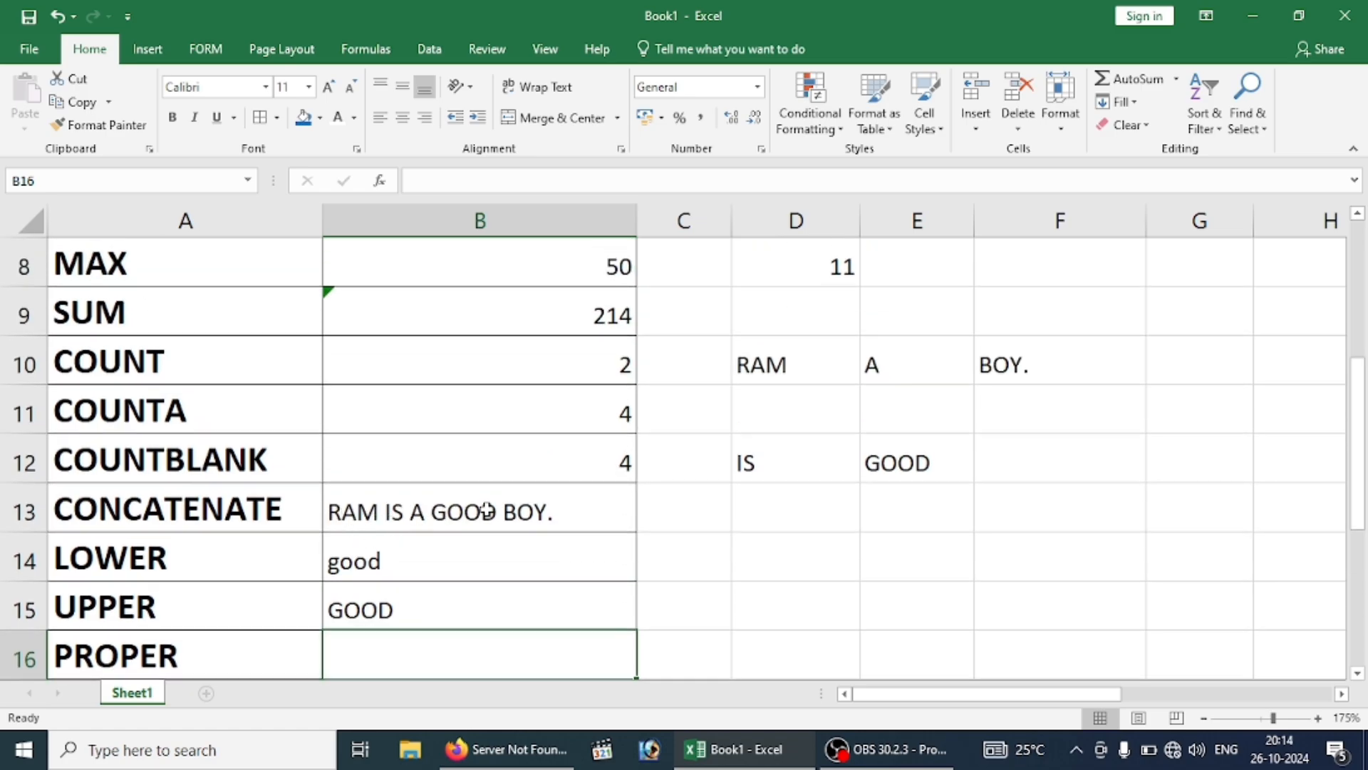
scroll(570, 534, "down", 1)
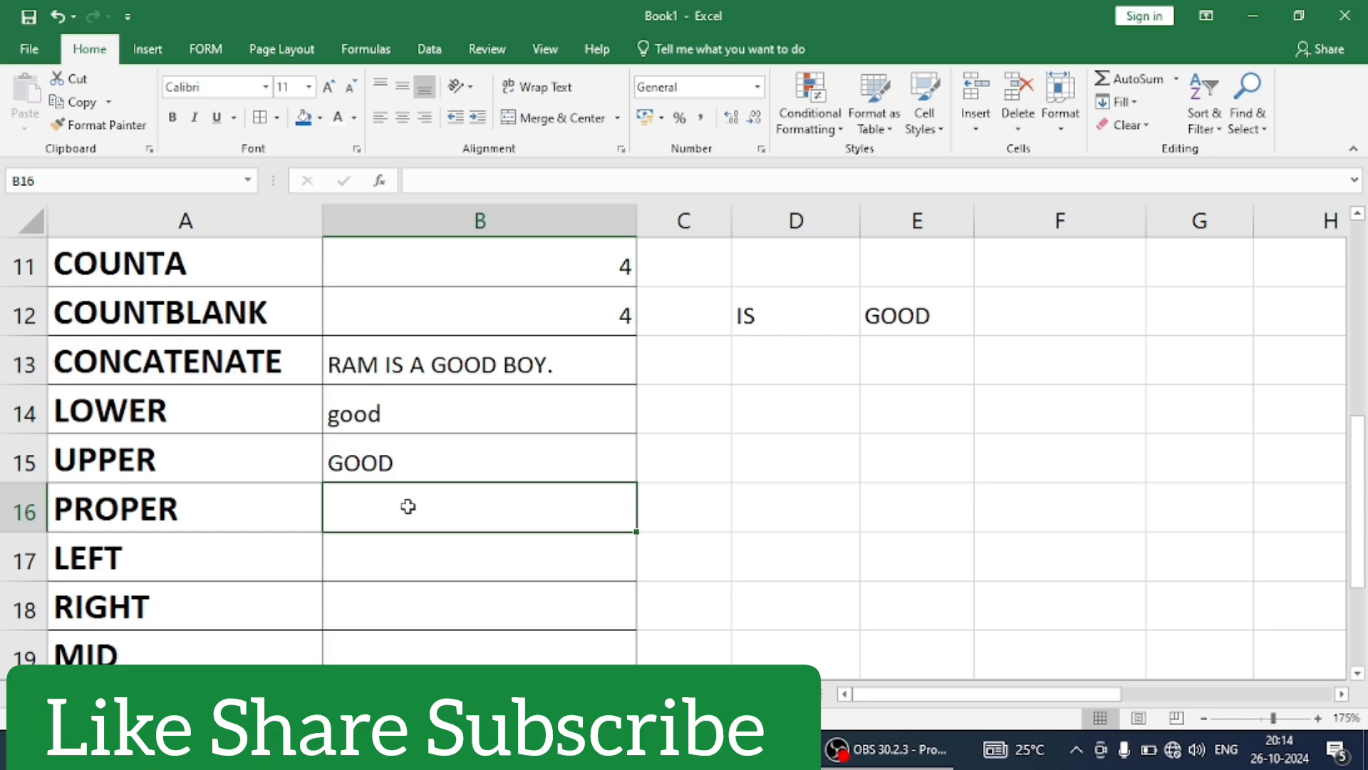
type("=P")
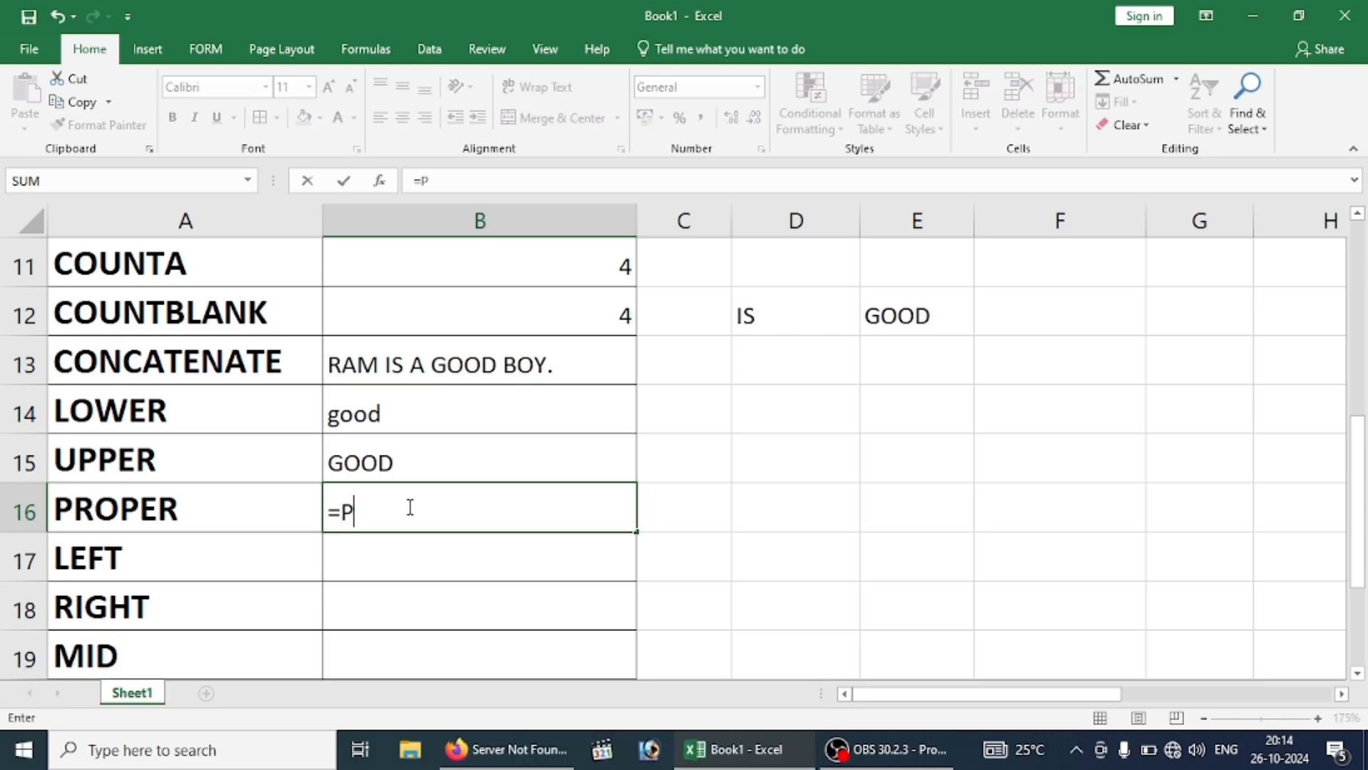
type("RO")
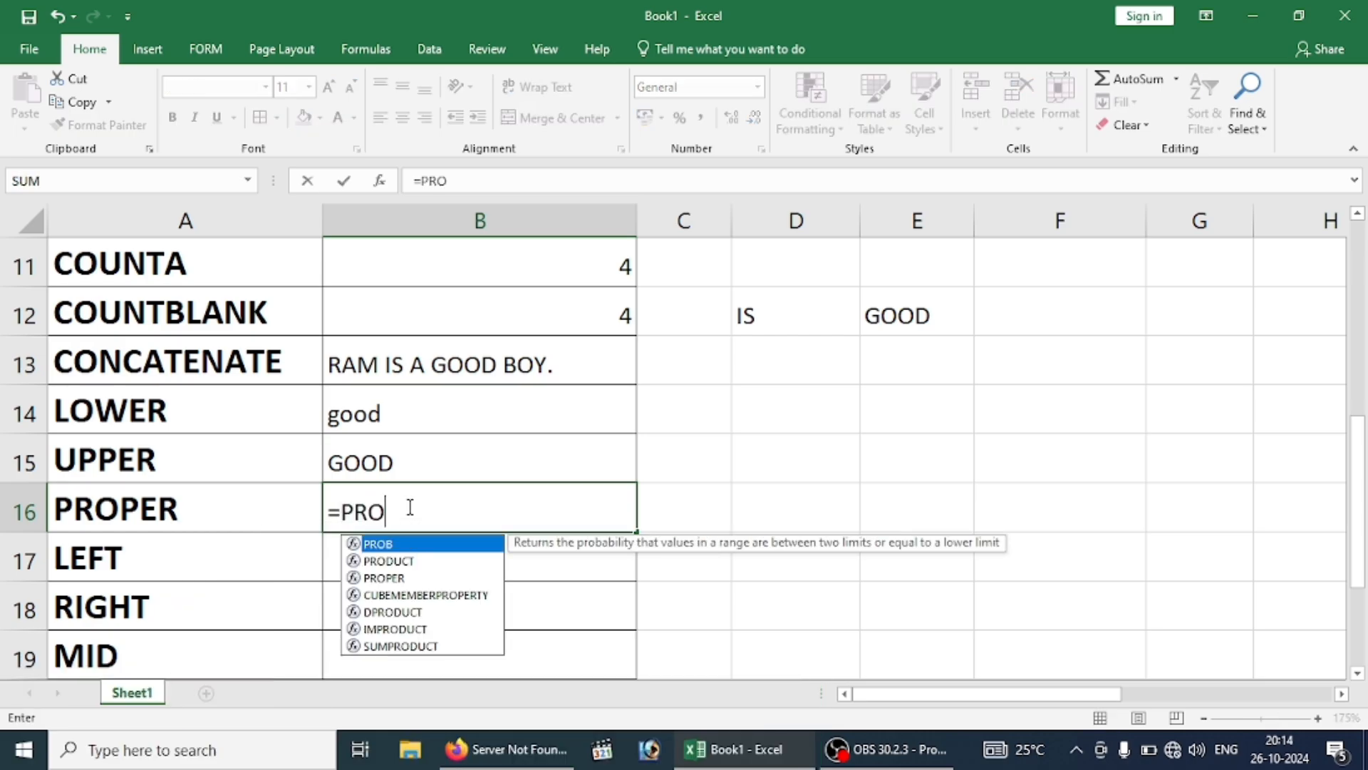
type("PER(")
left_click(402, 370)
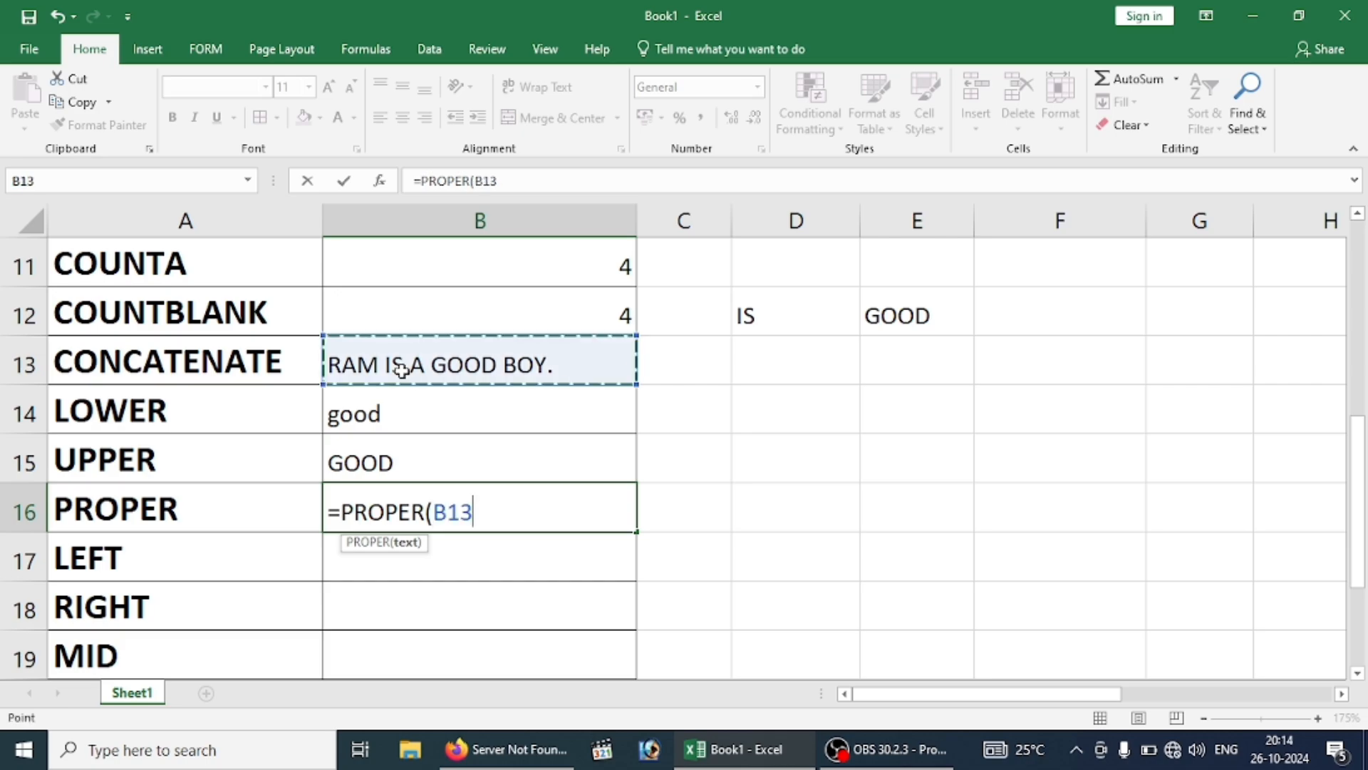
key("Return")
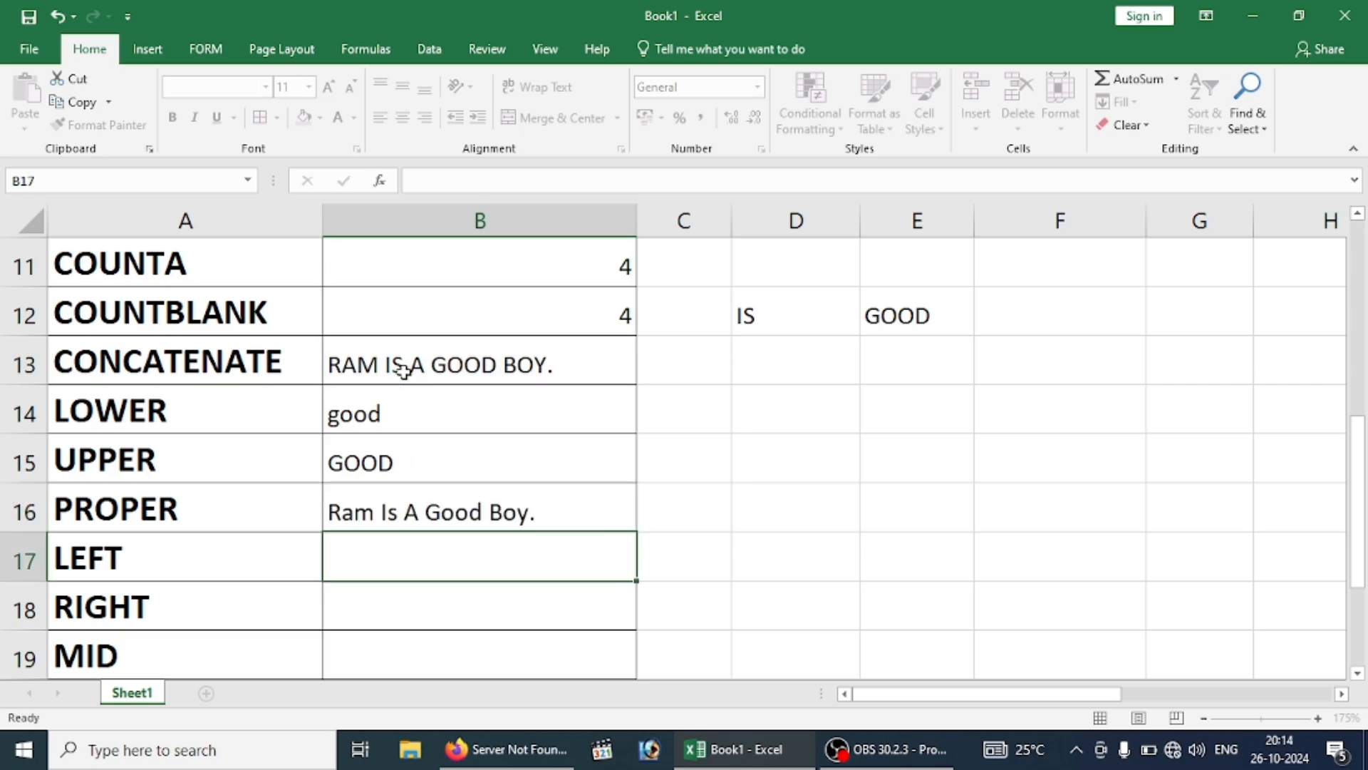
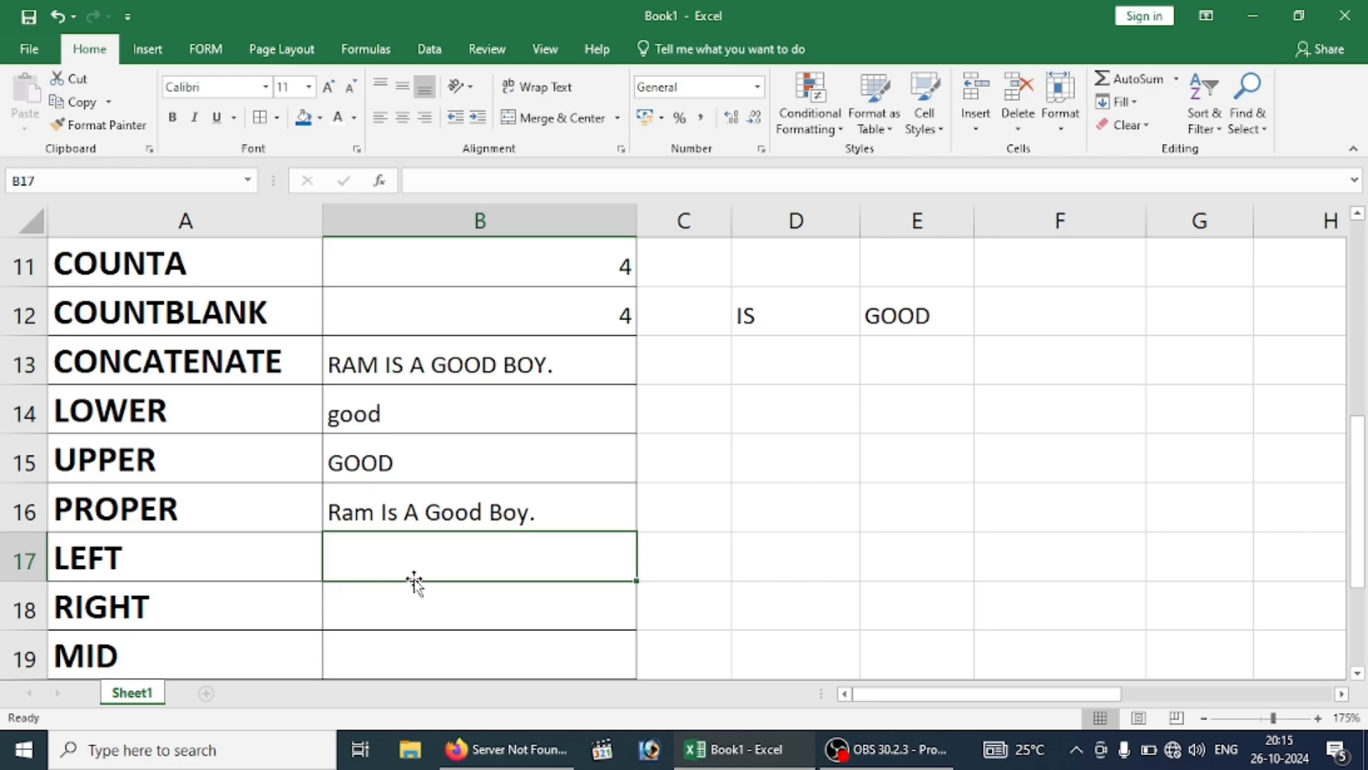
Enter the sample word COMPUTER in cell D15.
scroll(136, 491, "down", 1)
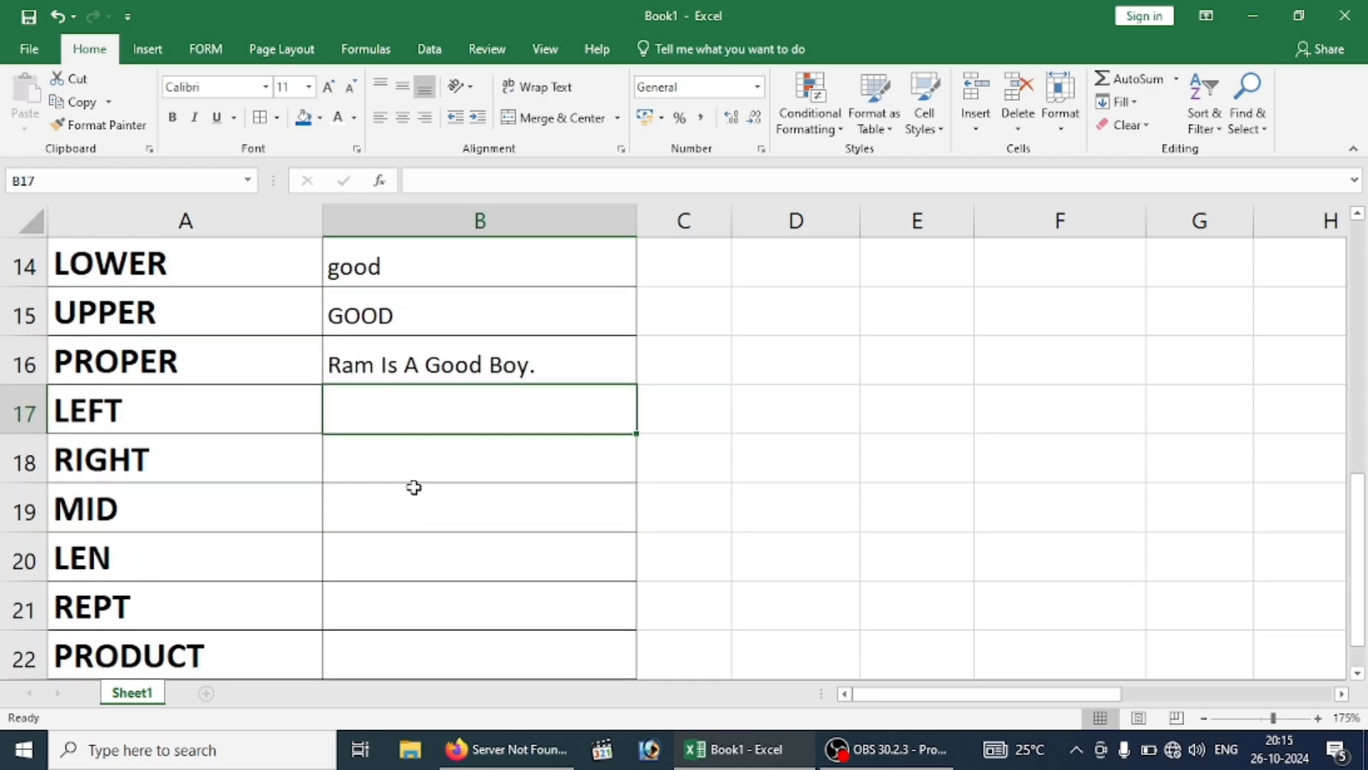
scroll(513, 444, "up", 1)
left_click(819, 461)
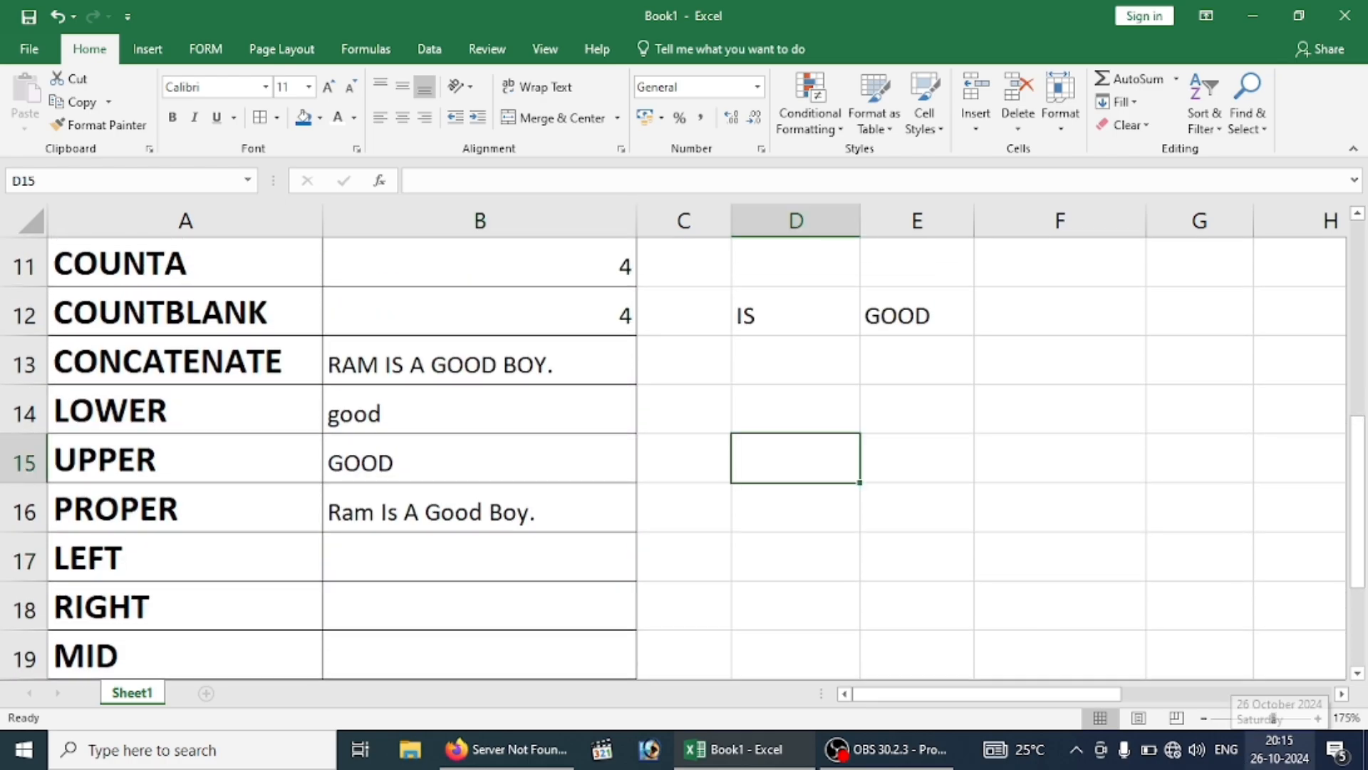
type("COMPUTER")
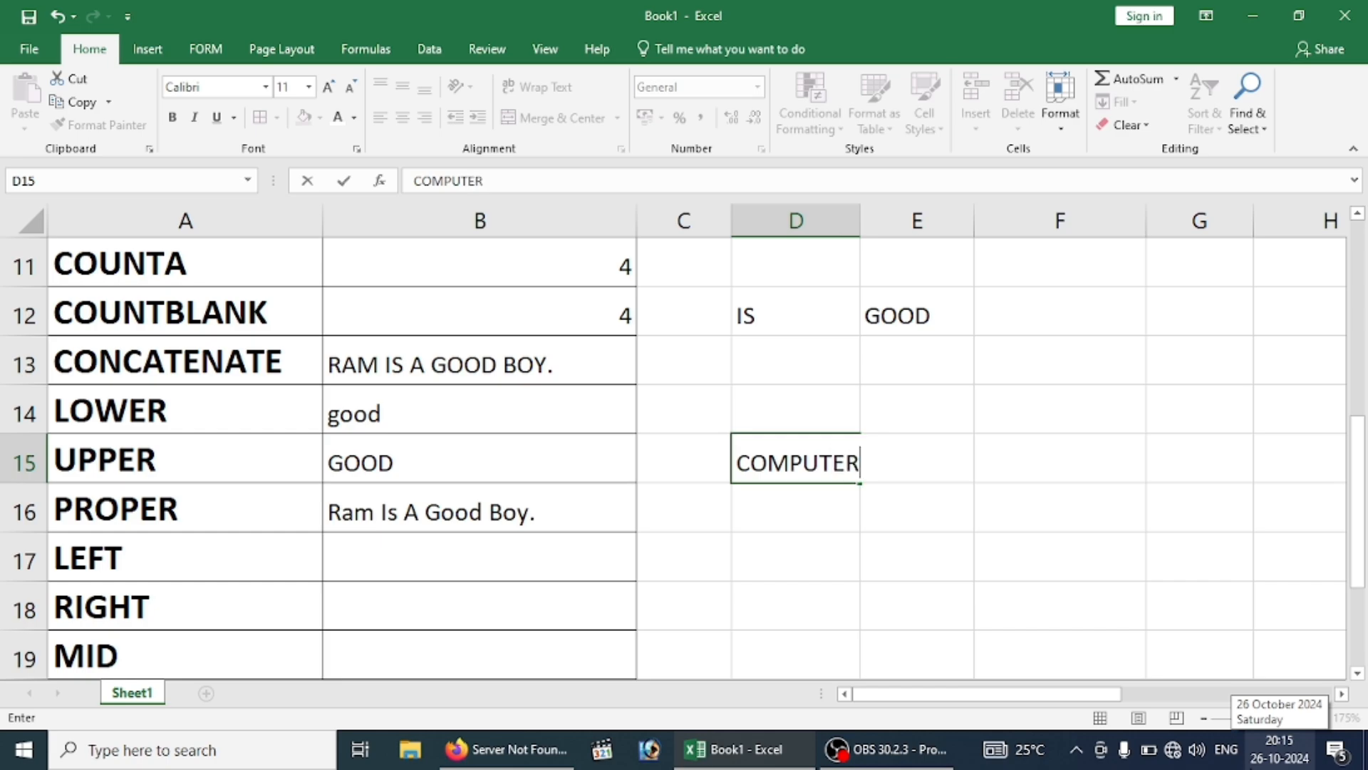
left_click(916, 622)
Enter a LEFT formula in B17 that extracts the first 3 characters of the word in D15.
left_click(513, 545)
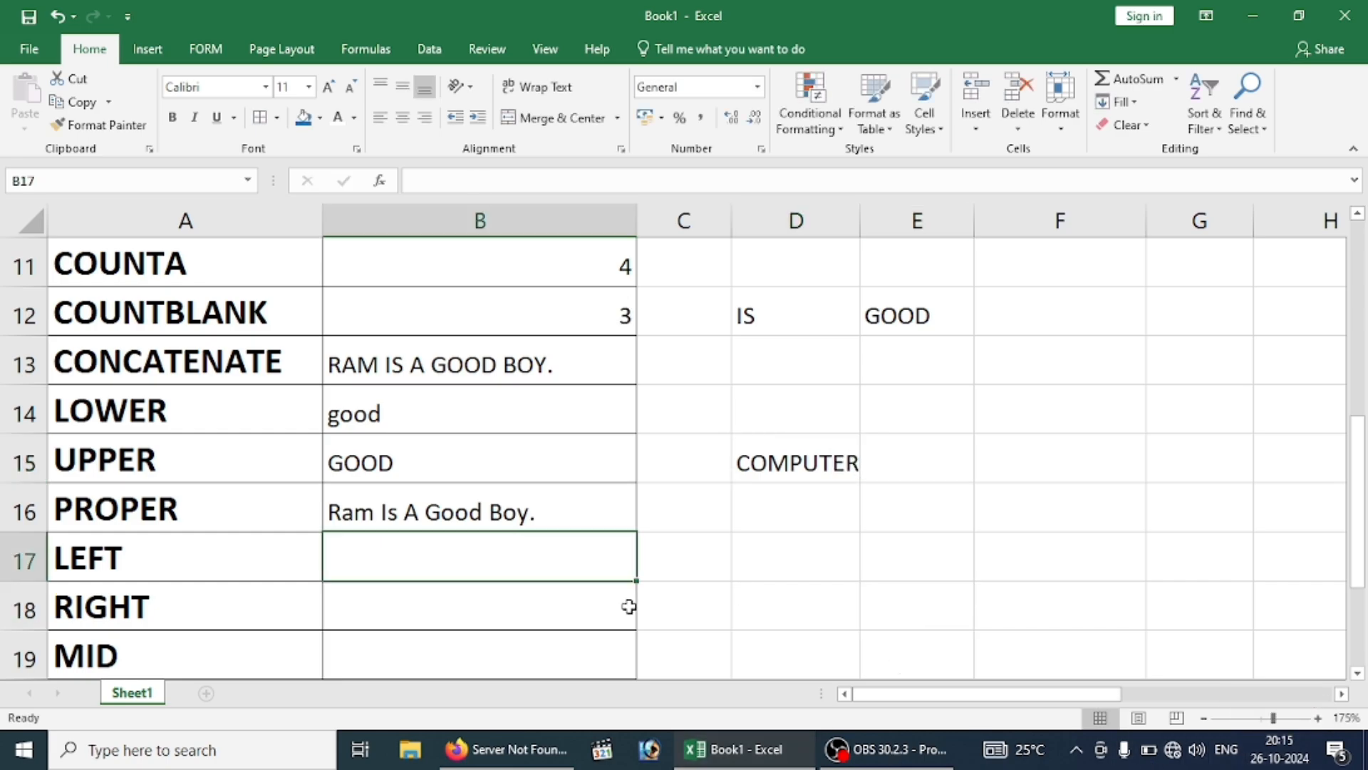
type("=LE")
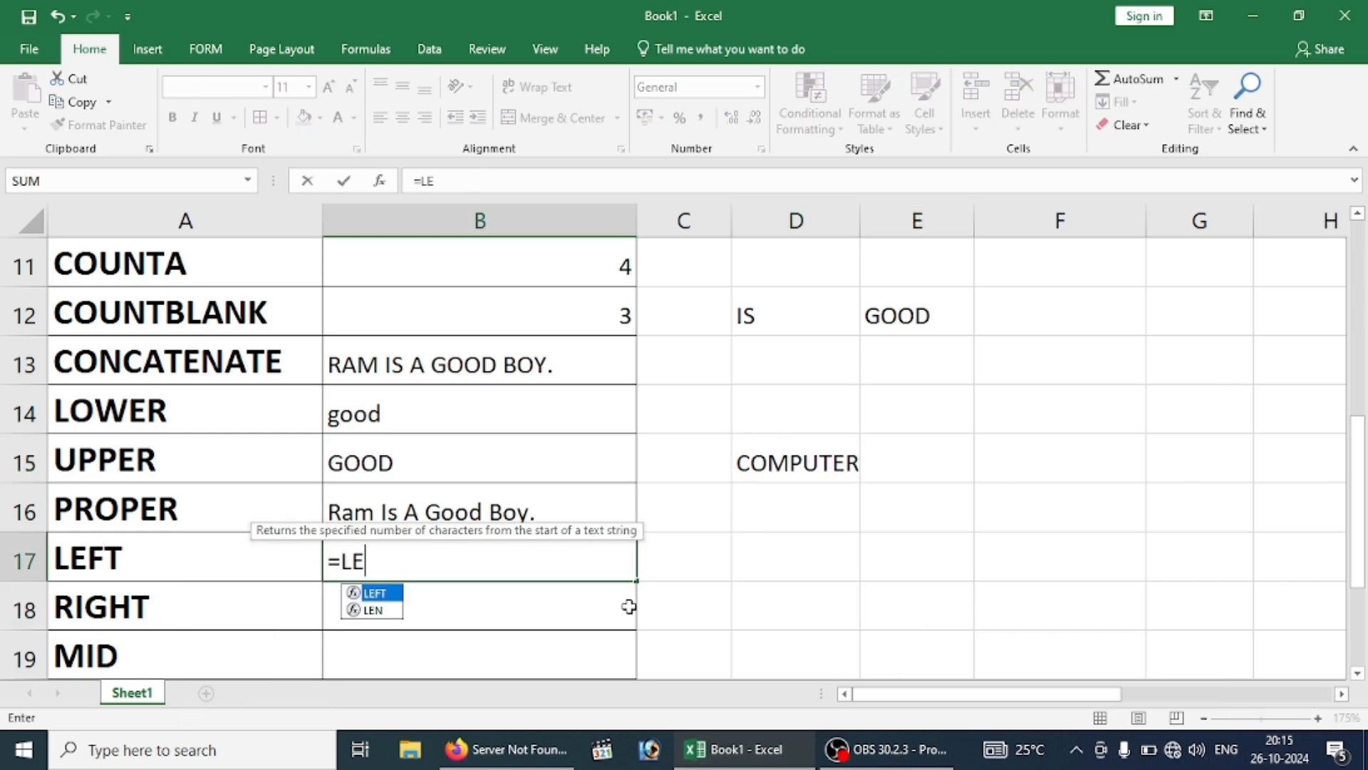
type("FT(")
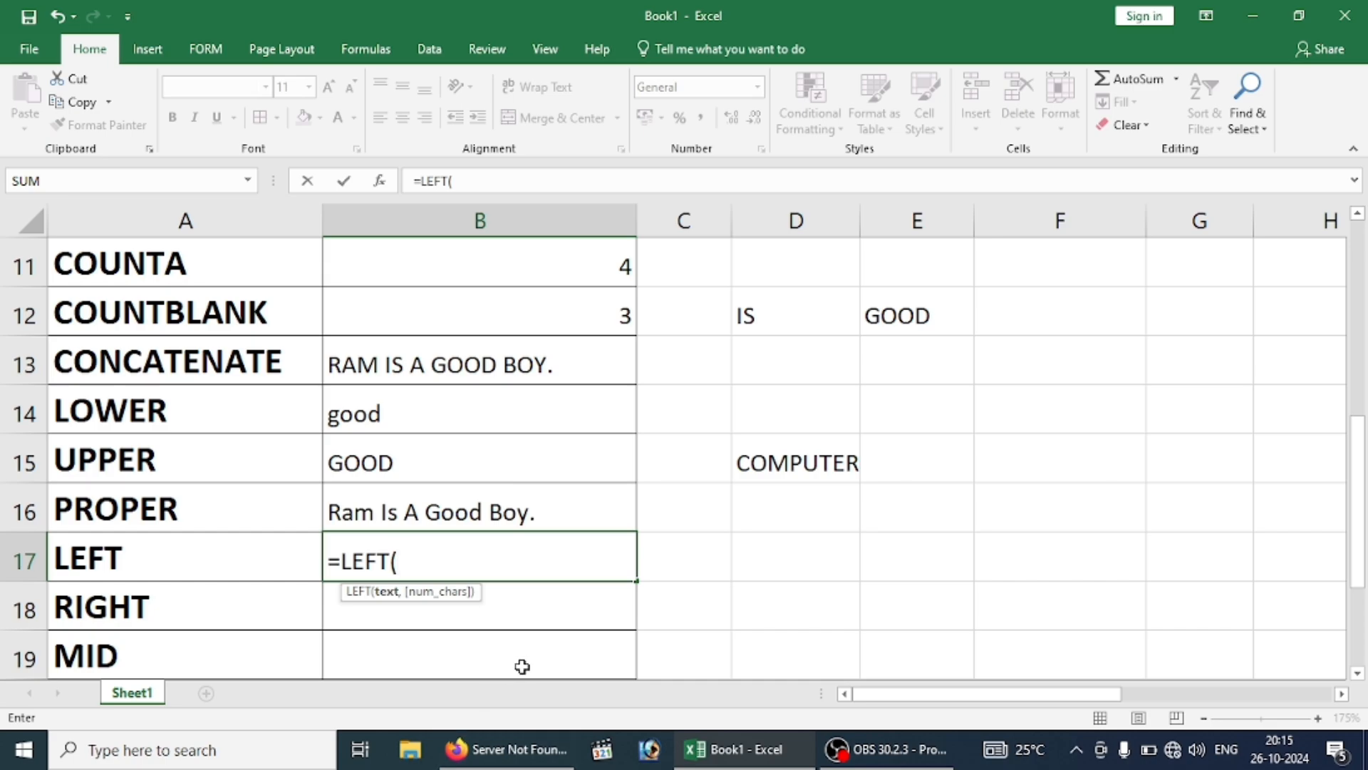
left_click(821, 446)
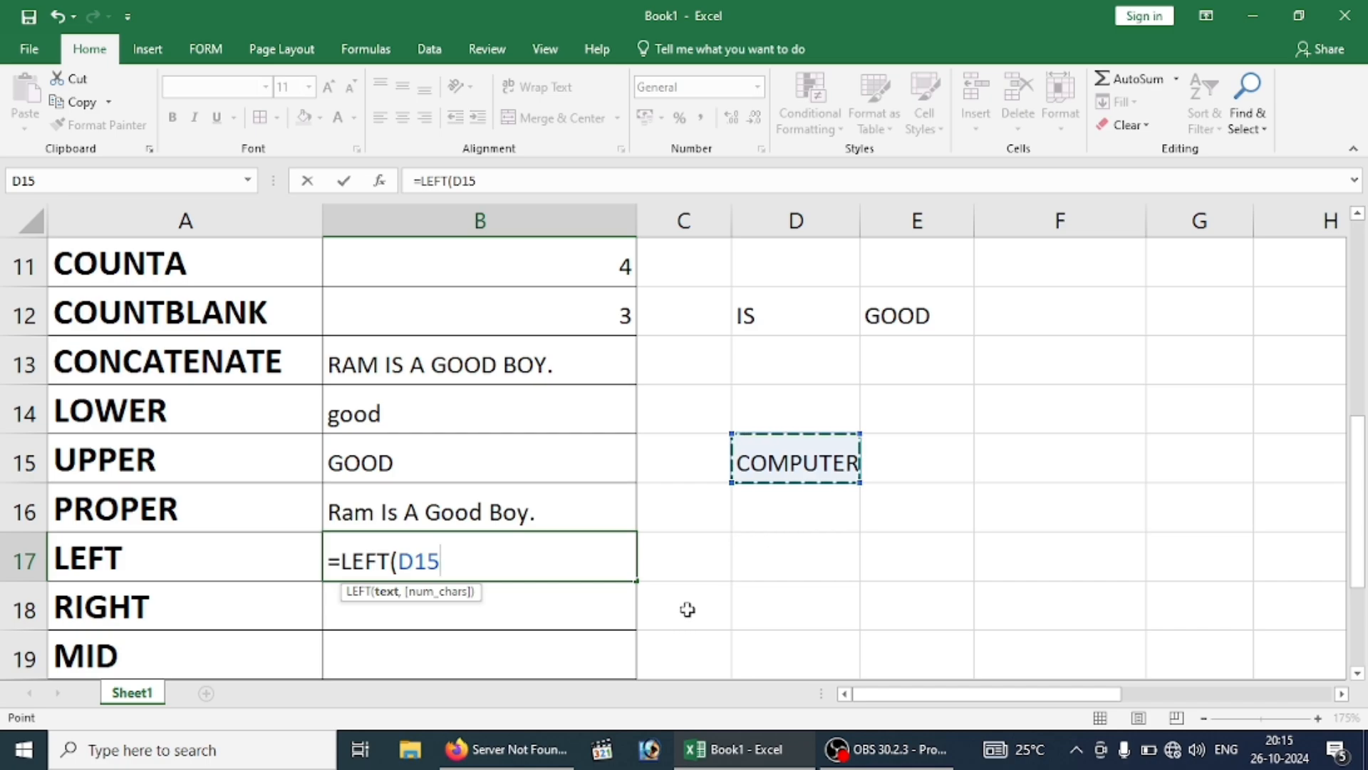
type(",")
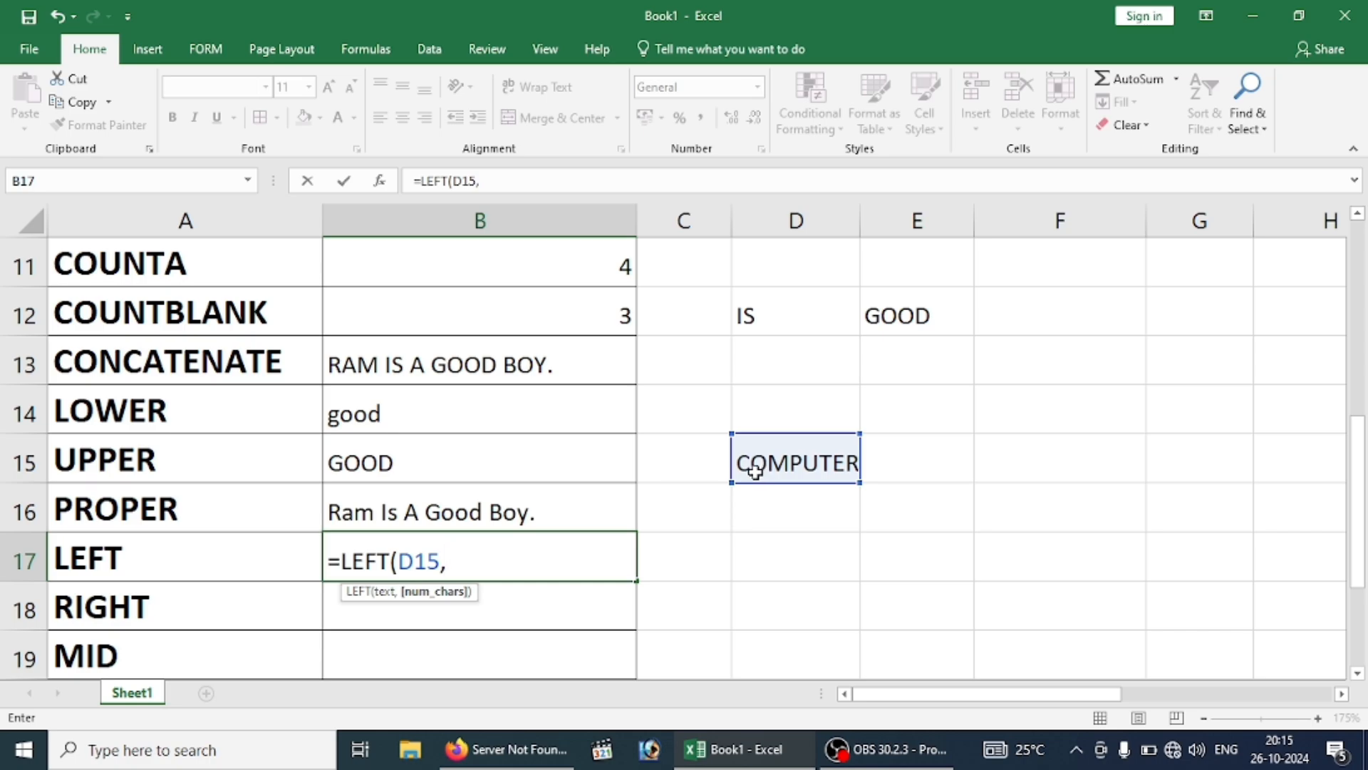
type("3")
key("Return")
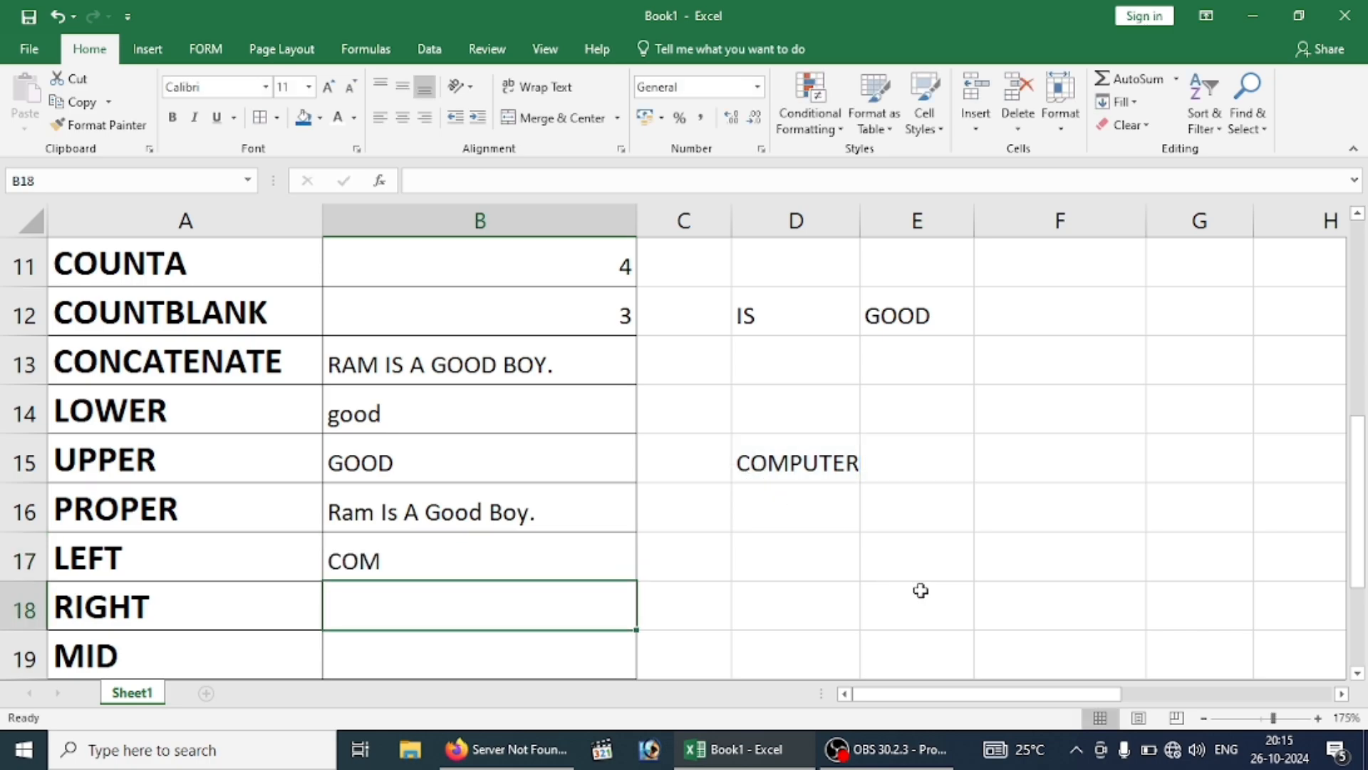
left_click(444, 557)
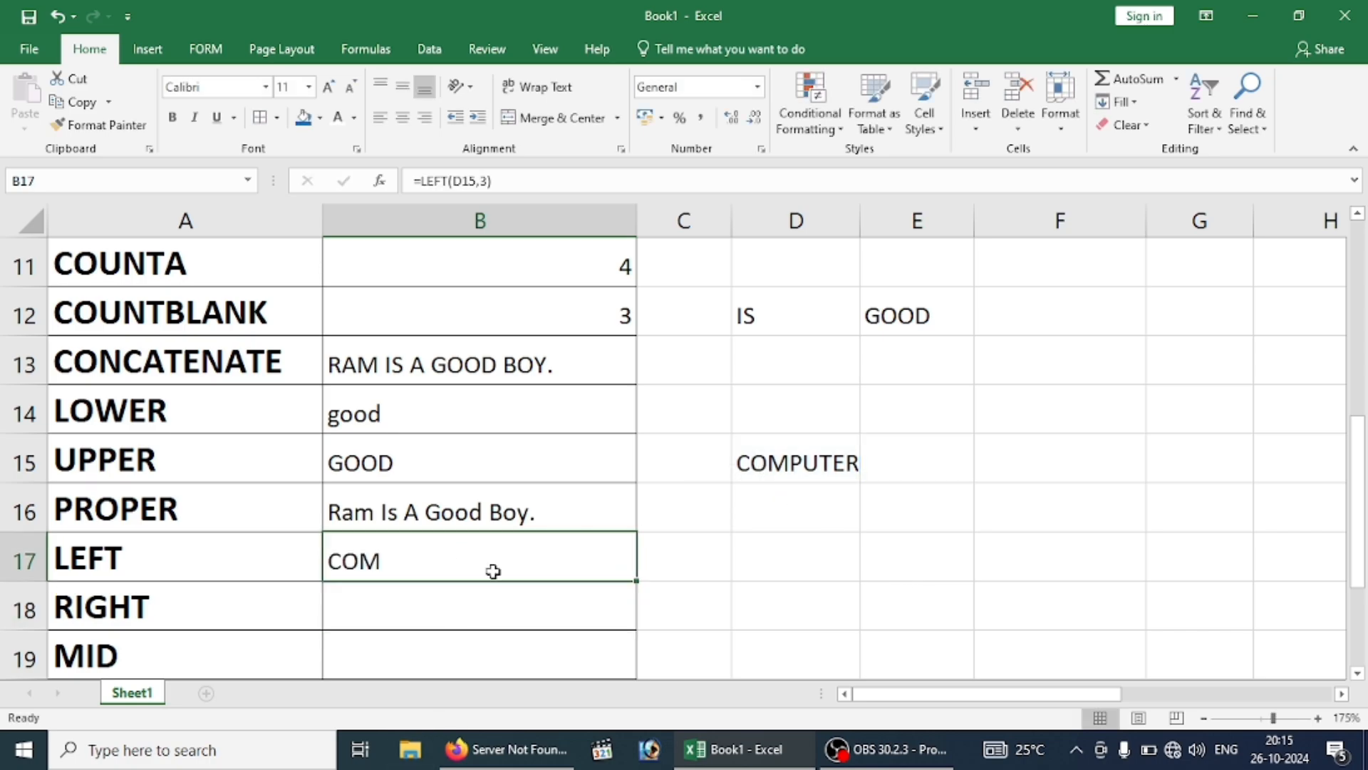
type("=LEFT(D15,3")
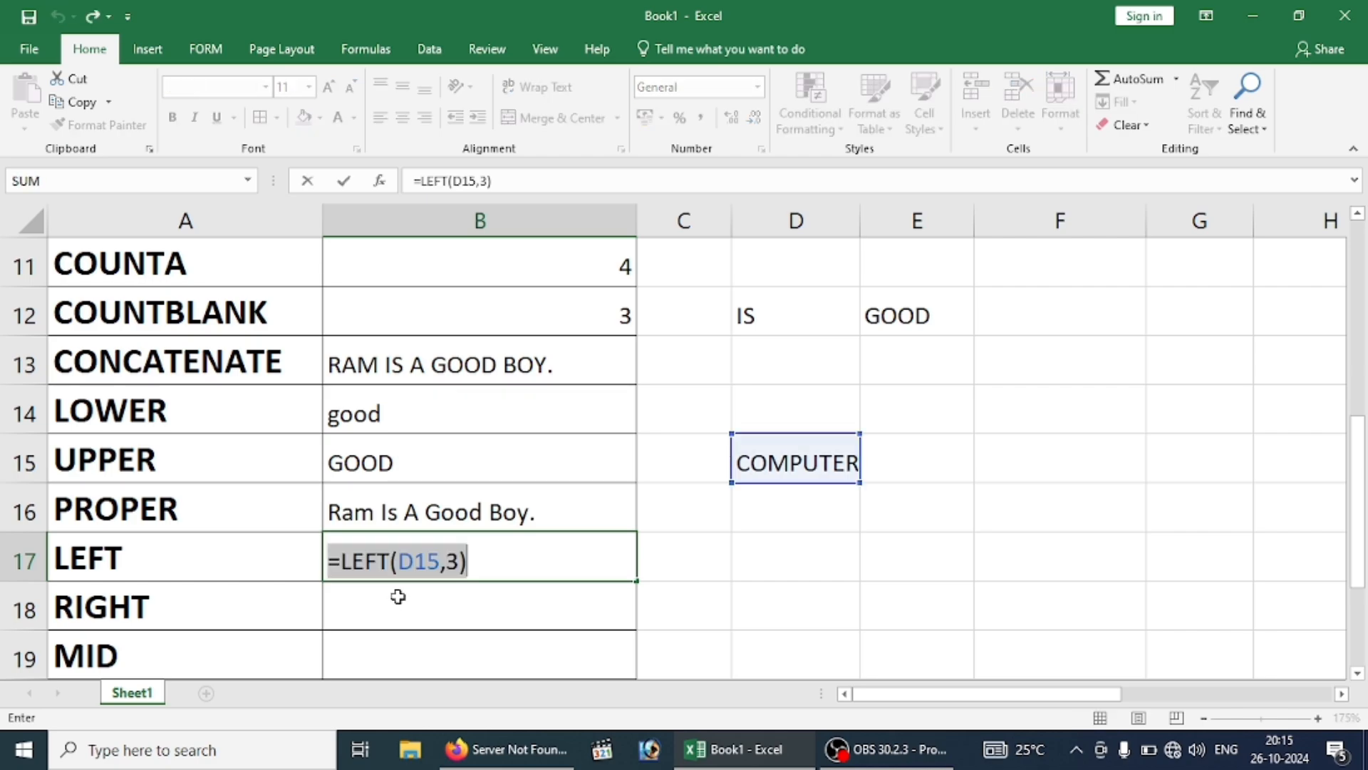
left_click(400, 601)
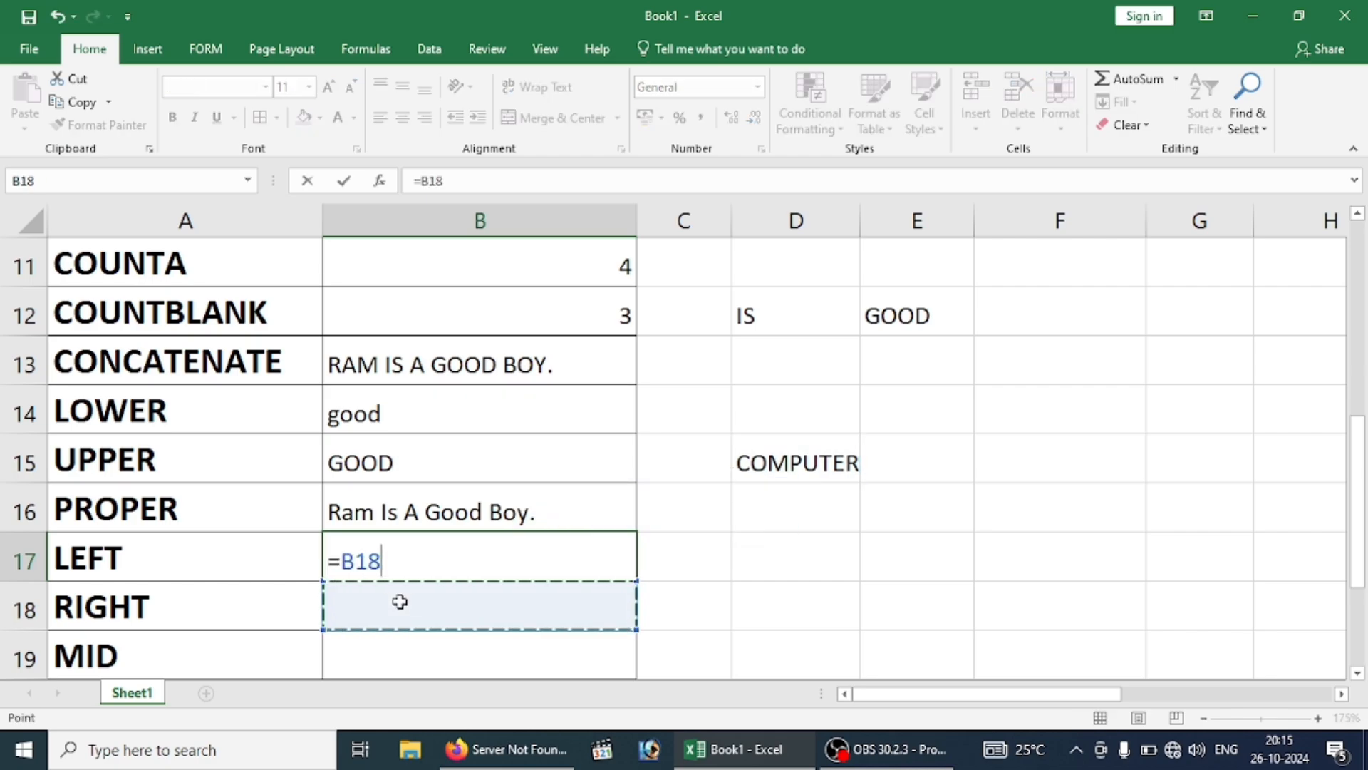
key("ctrl+z")
key("Return")
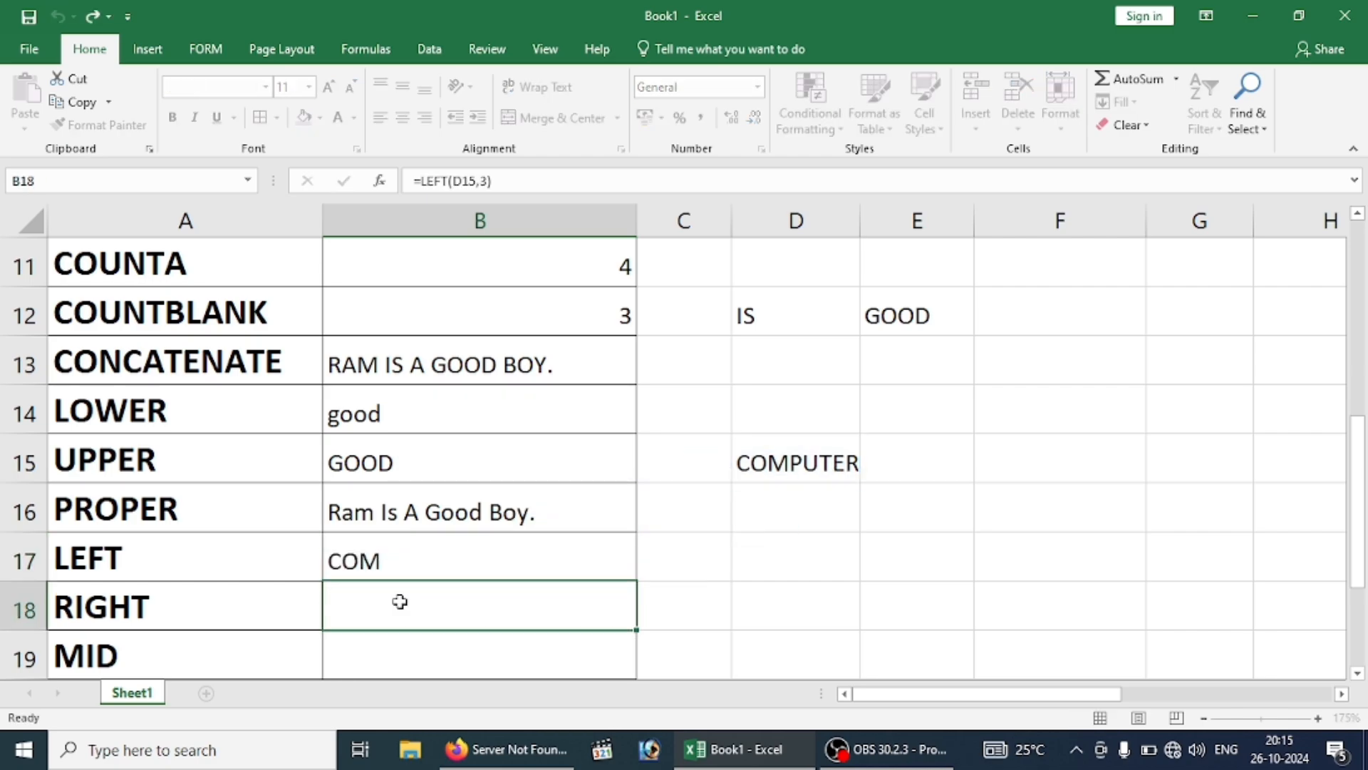
Enter a RIGHT formula in B18 that extracts the last 3 characters of the word in D15.
type("=RIGHT(")
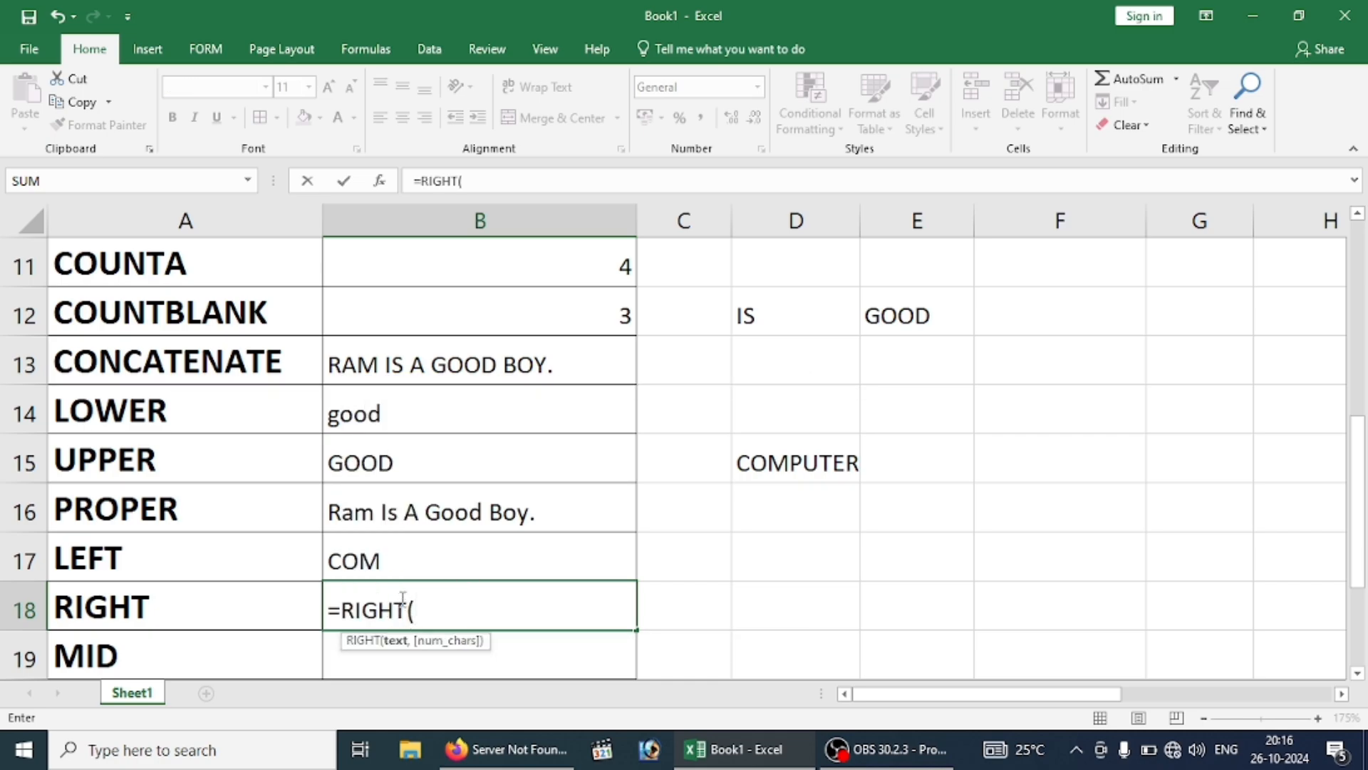
left_click(792, 483)
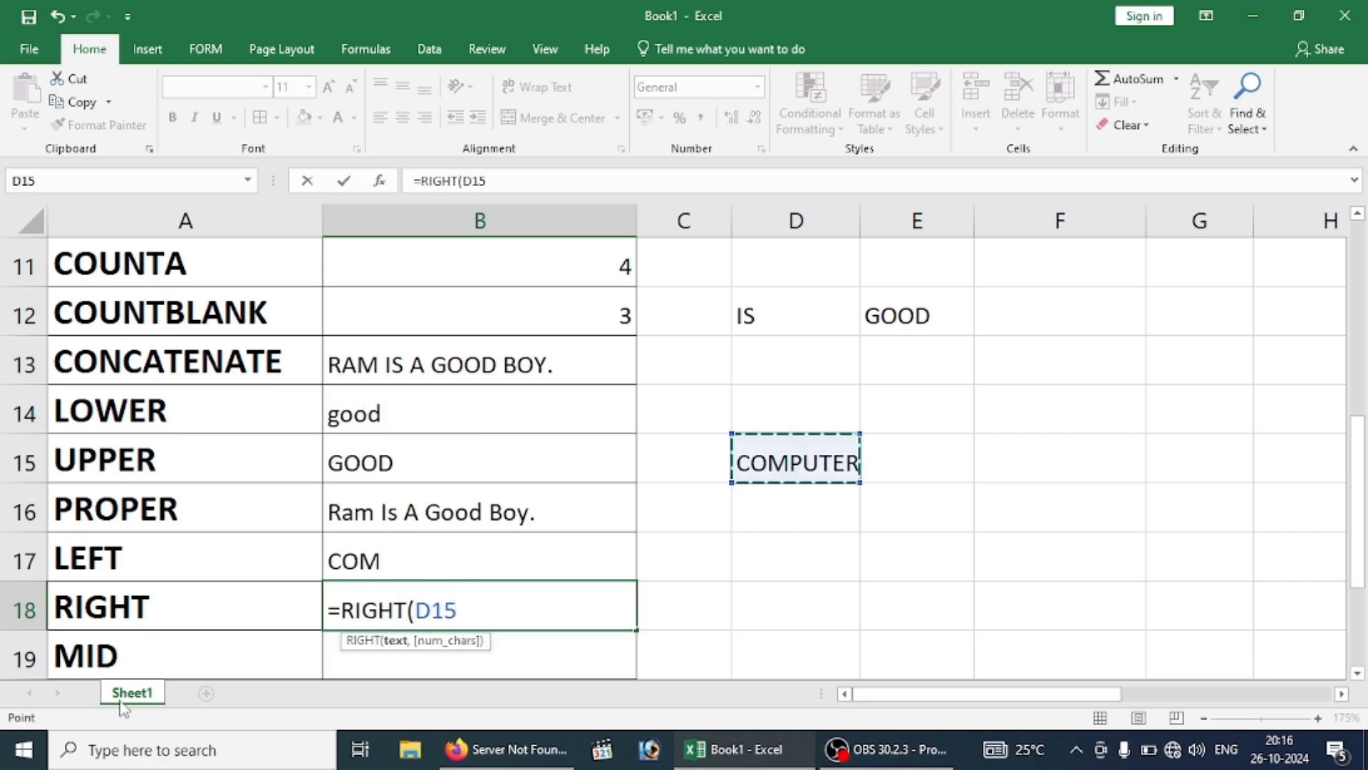
type(",")
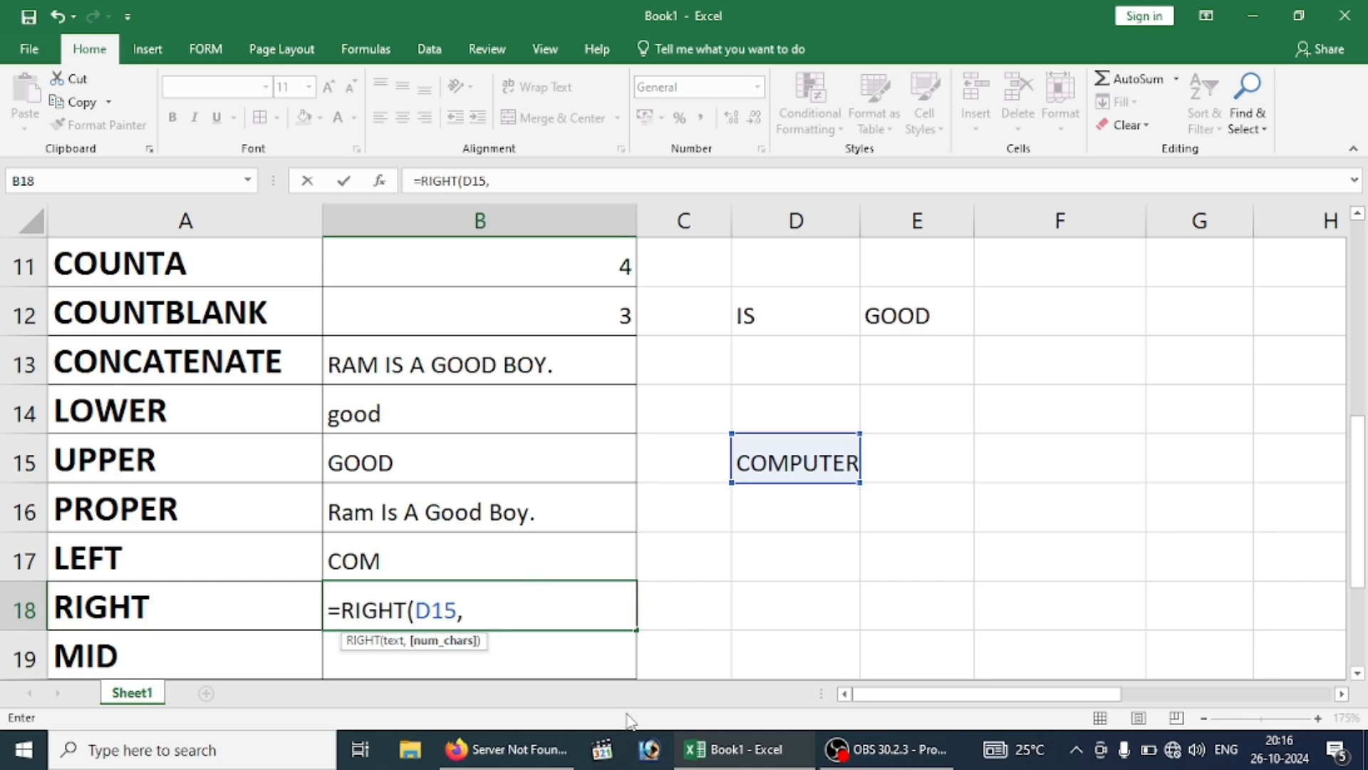
type("3")
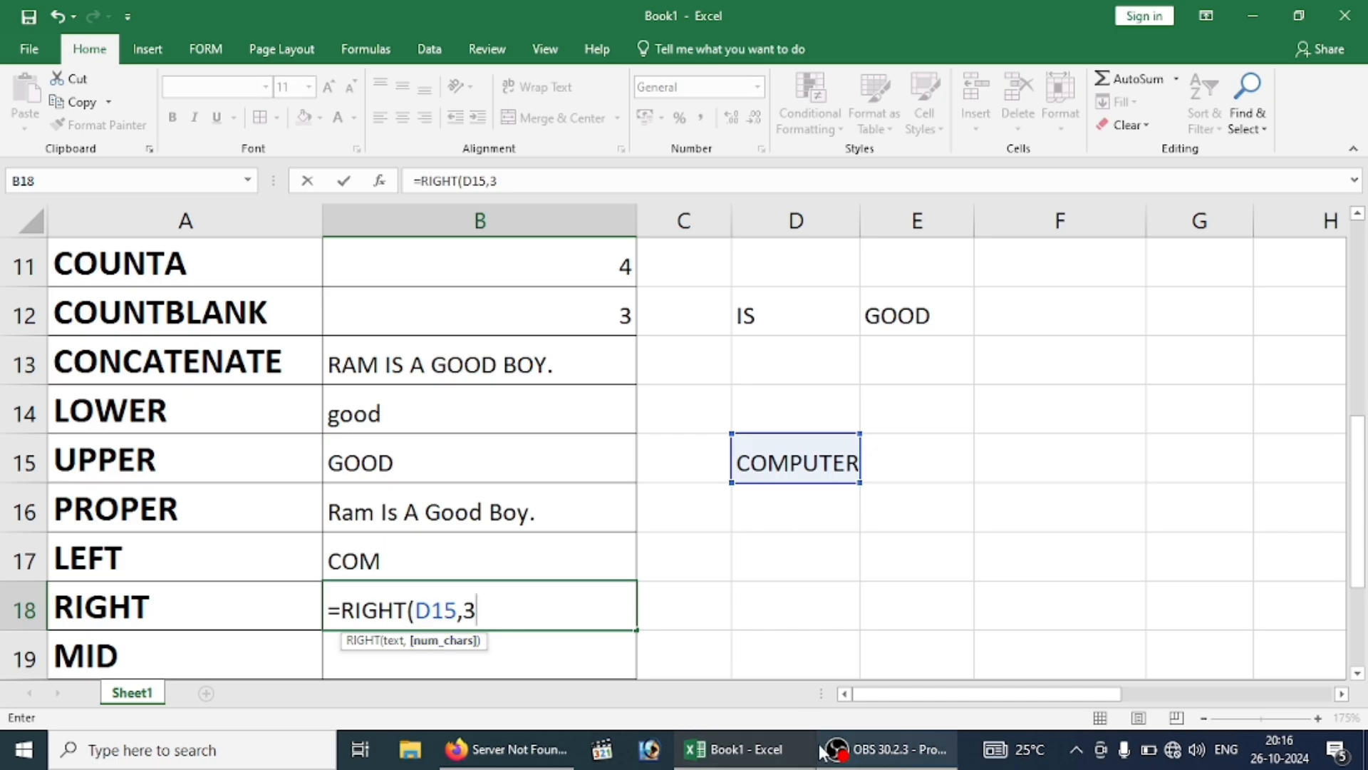
mouse_move(823, 752)
key("Return")
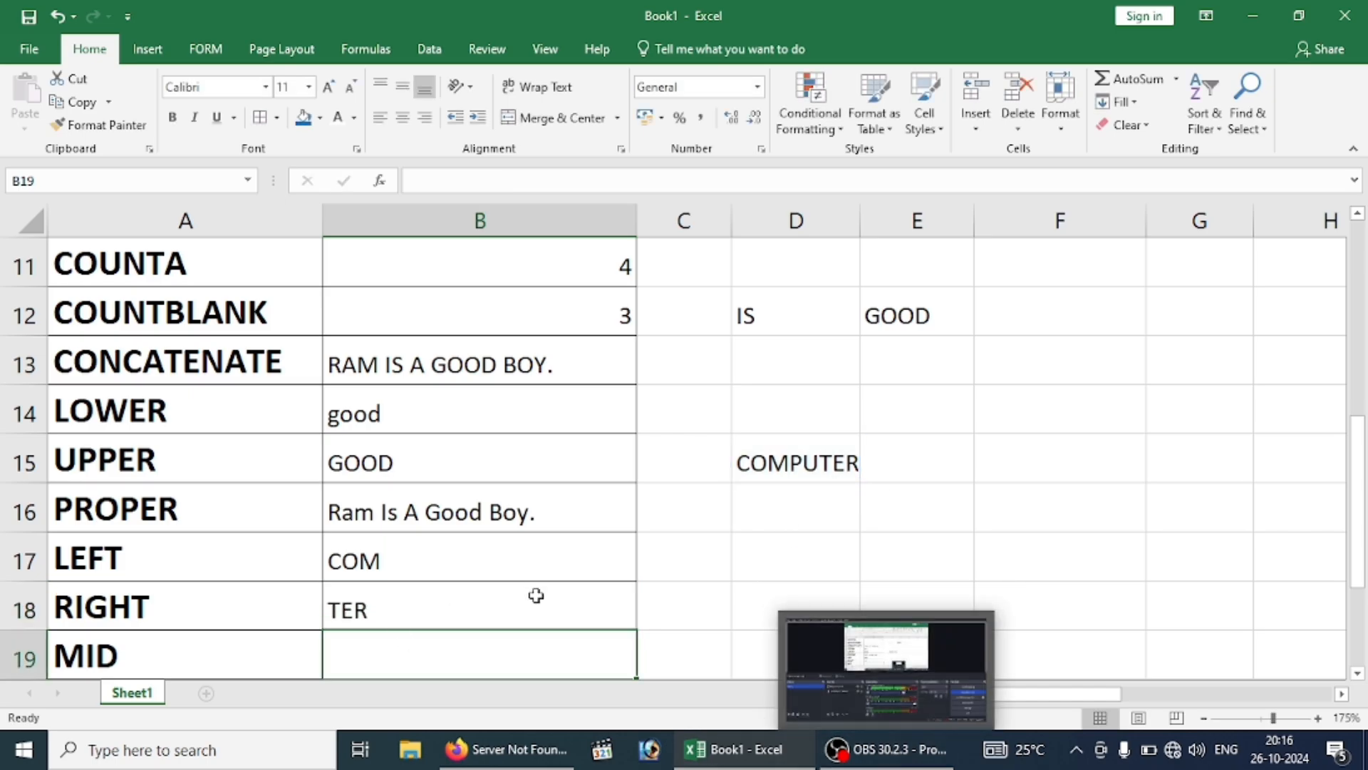
Widen column D to leave extra room around the word in D15.
scroll(424, 489, "down", 1)
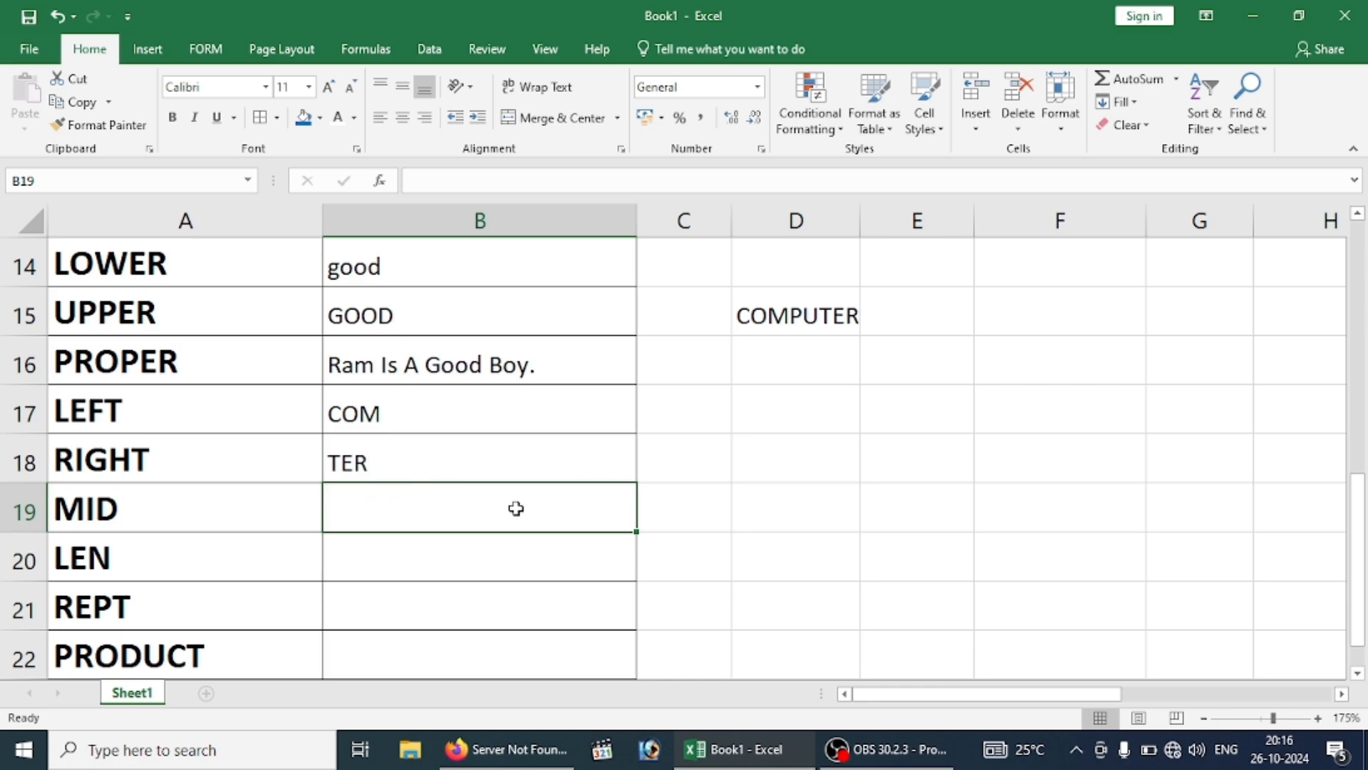
left_click(798, 317)
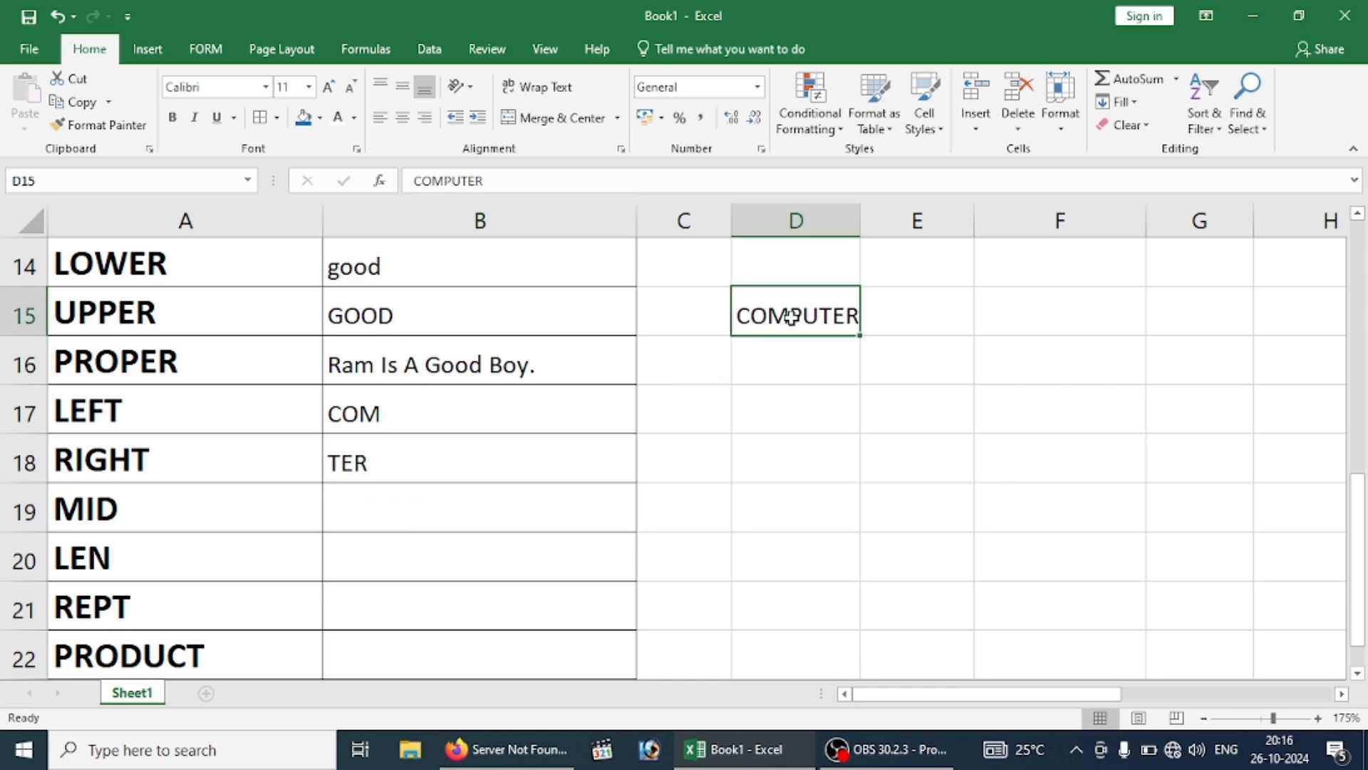
left_click_drag(860, 216, 905, 216)
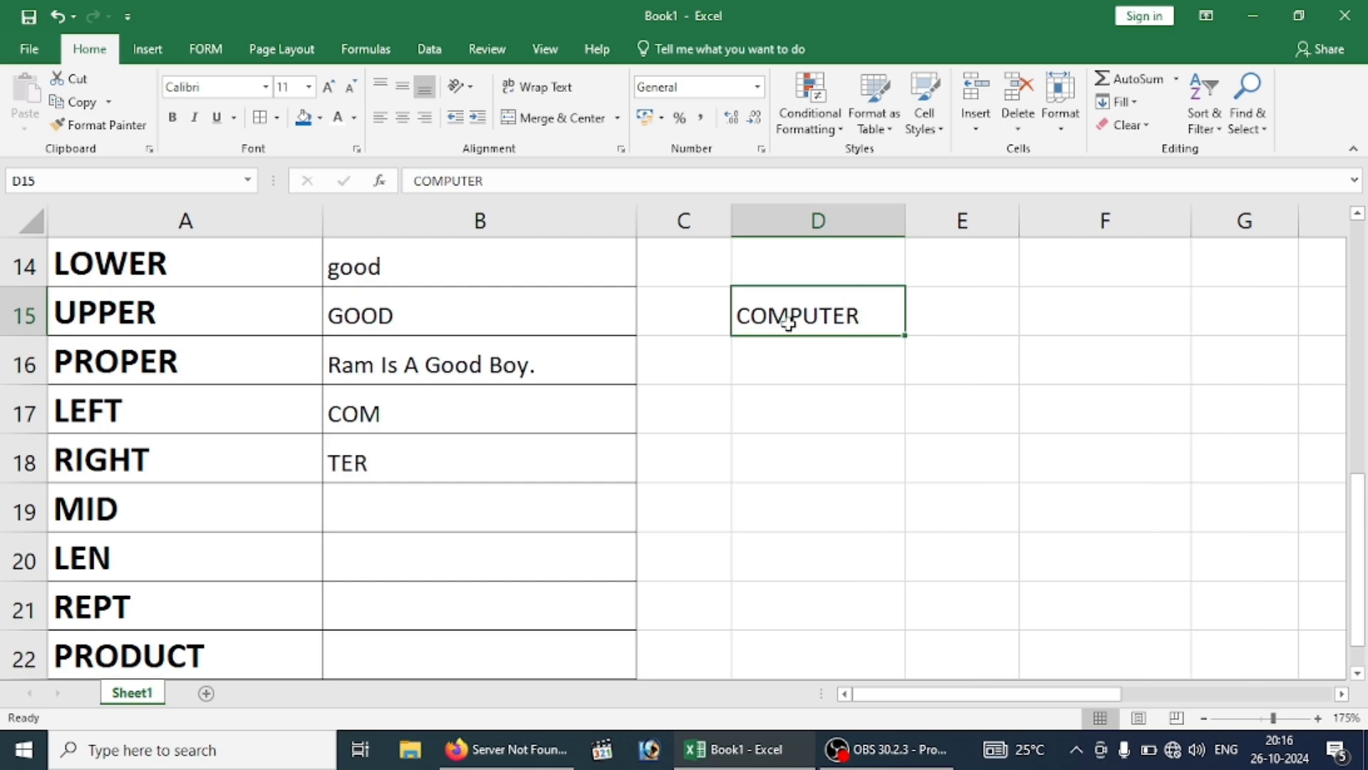
Enter a MID formula in B19 that extracts 3 characters starting at position 4 of the word in D15.
left_click(408, 513)
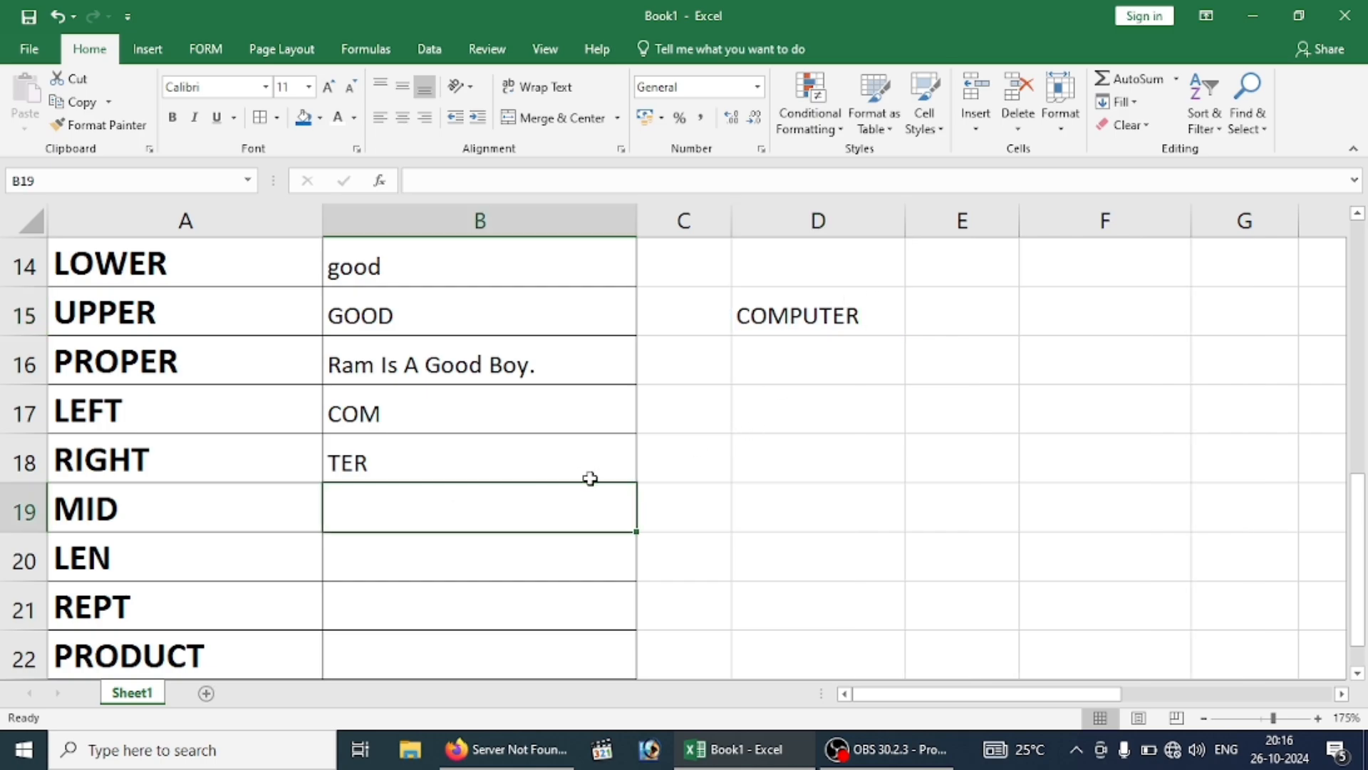
type("=MI")
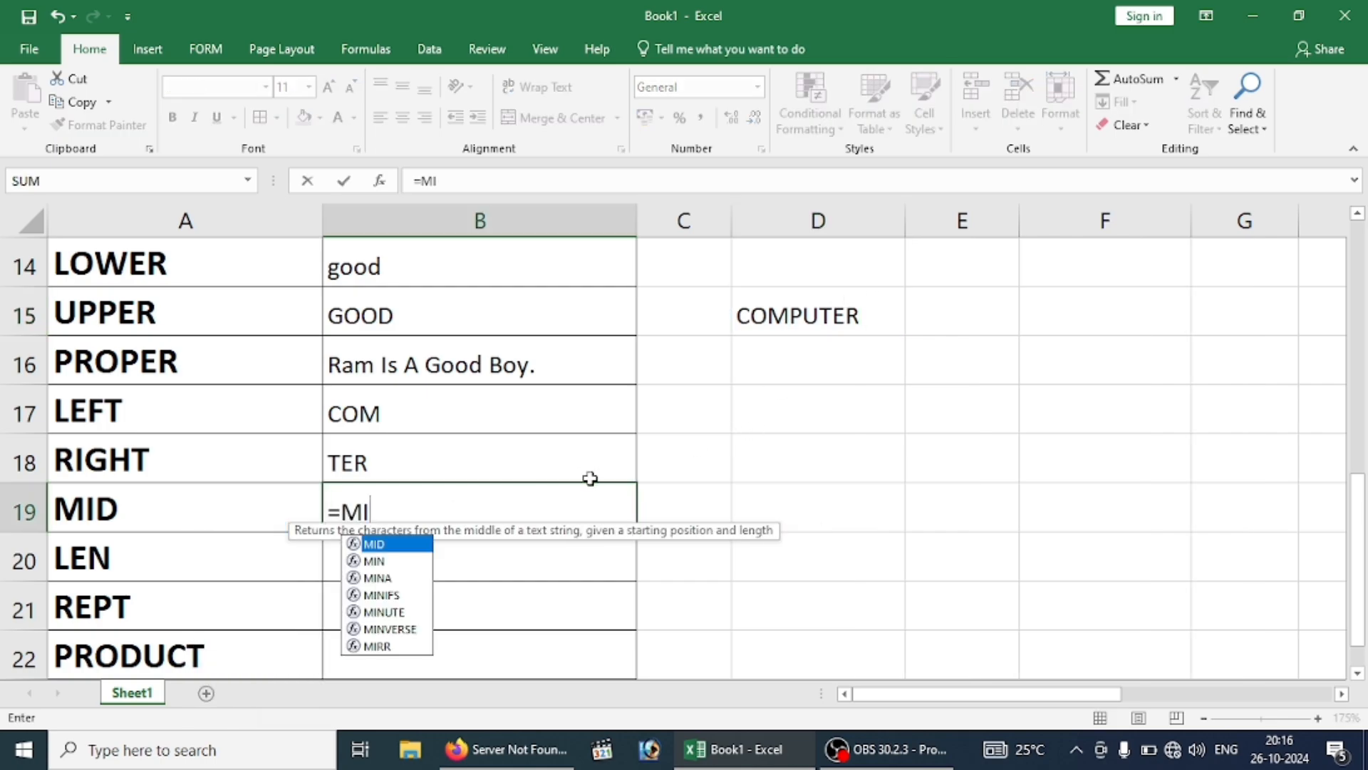
type("D(")
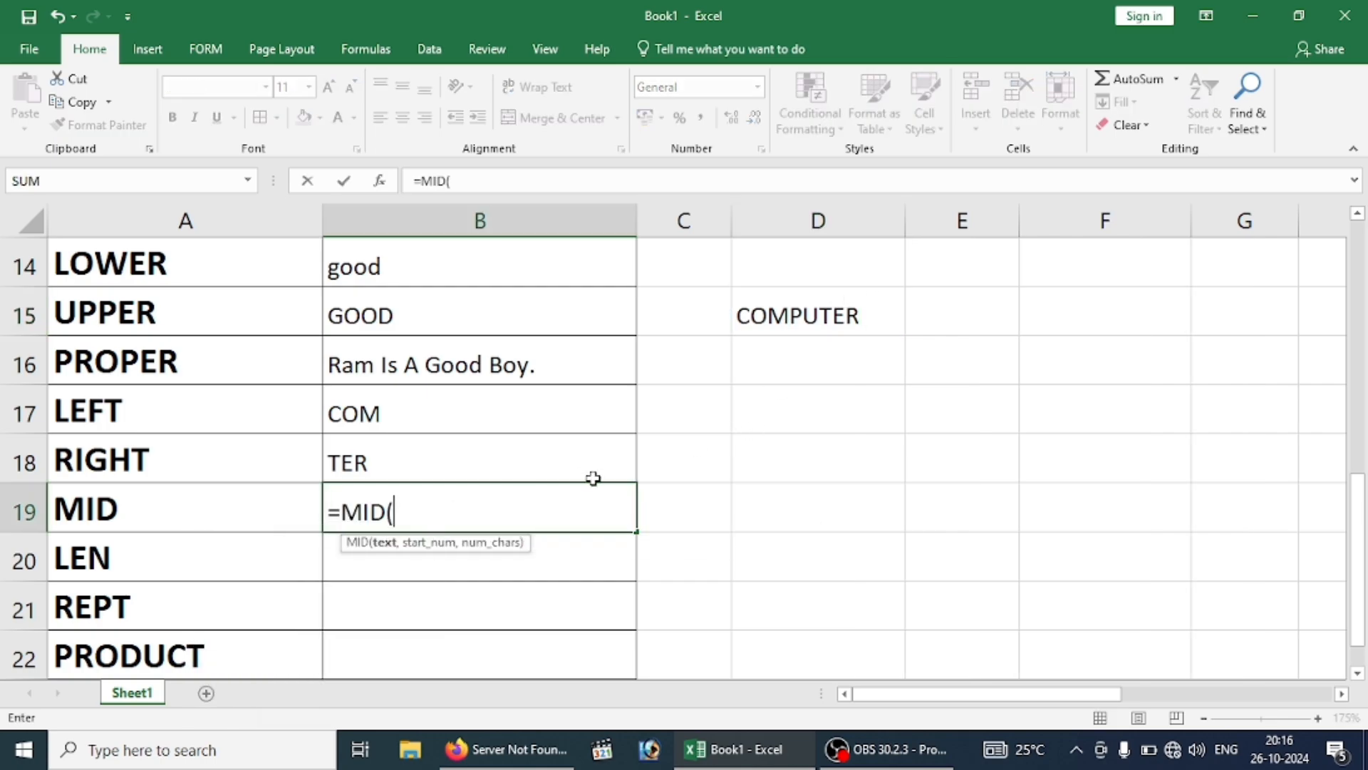
left_click(779, 316)
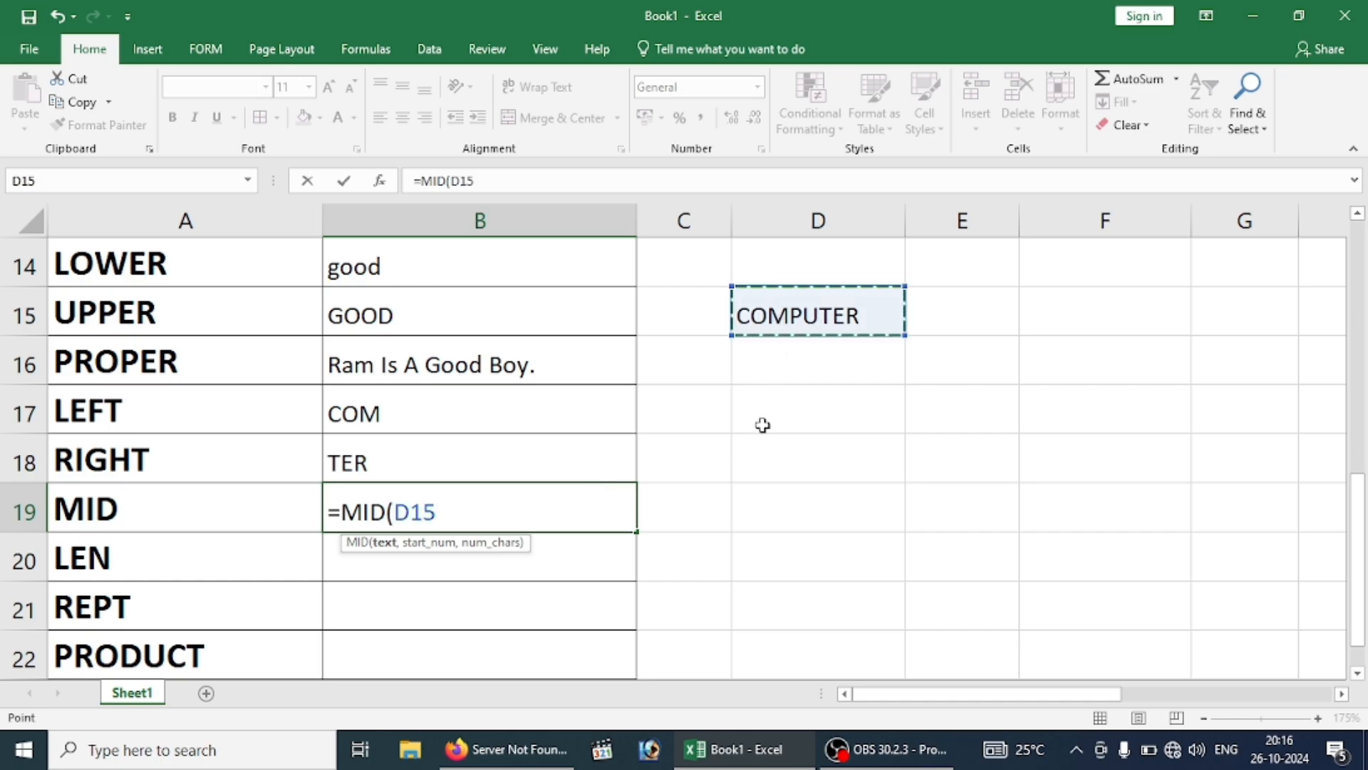
type(",4")
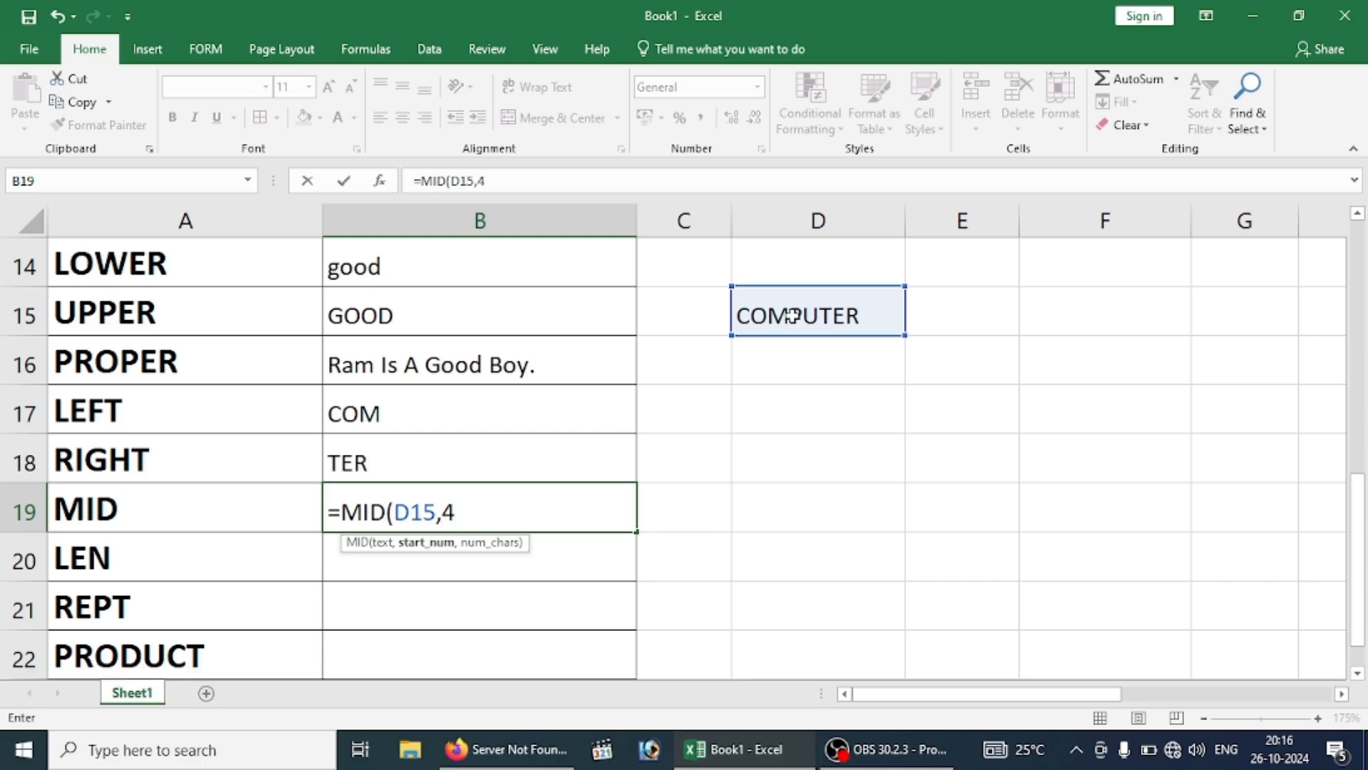
type(",")
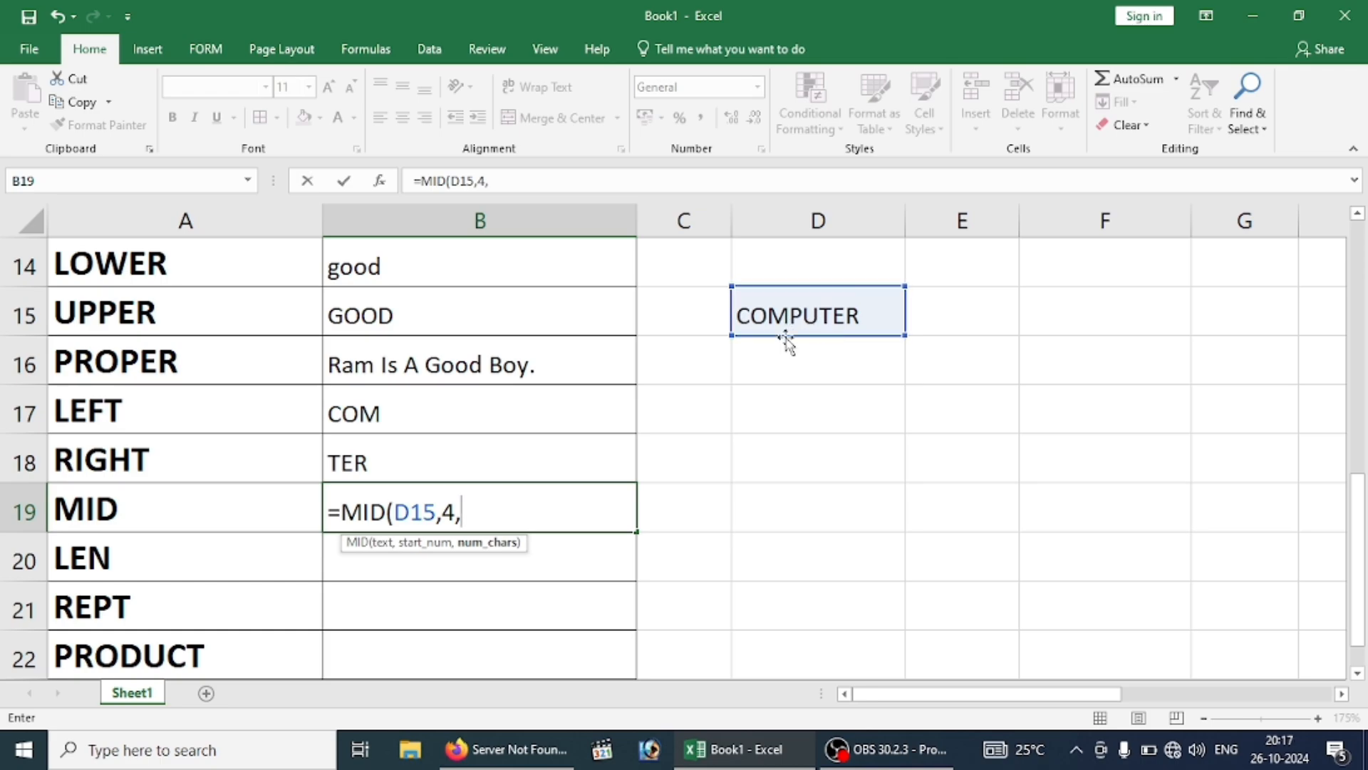
type("3")
key("Return")
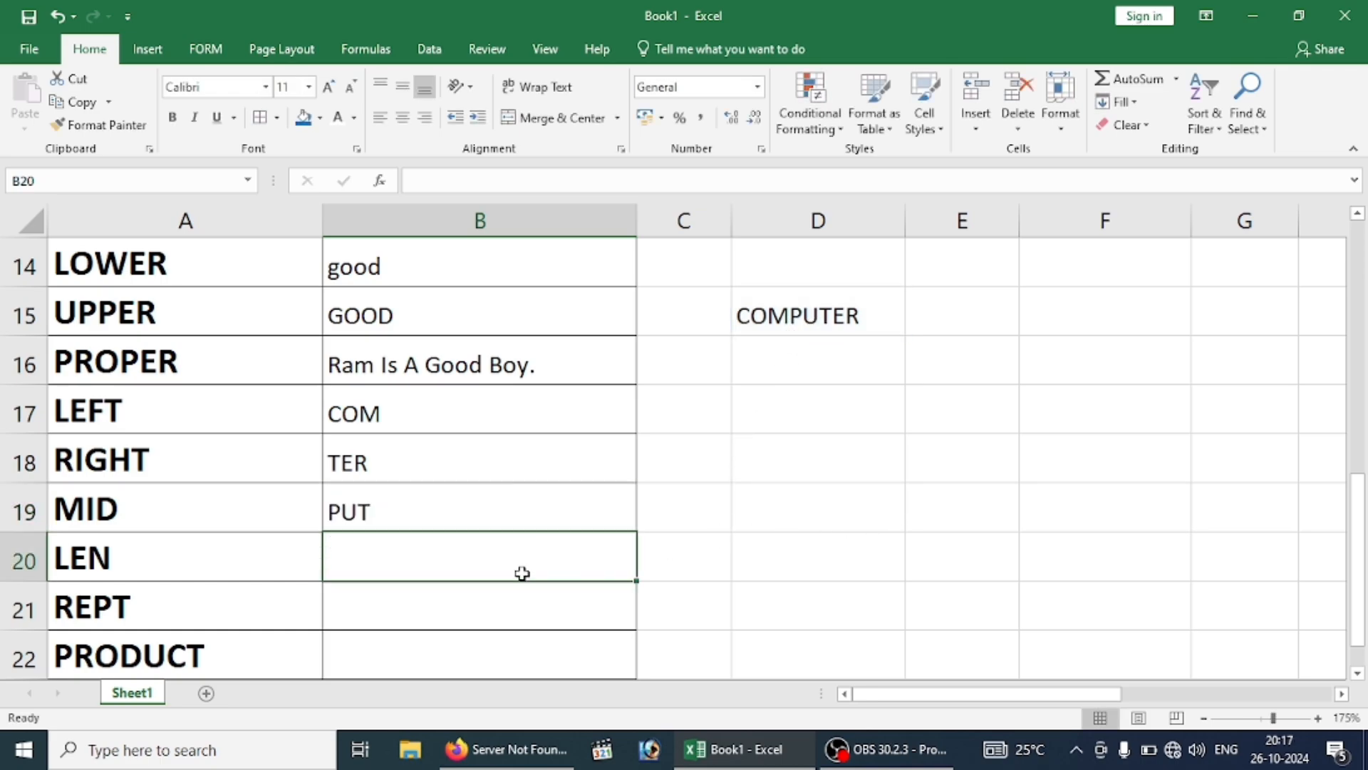
left_click(416, 489)
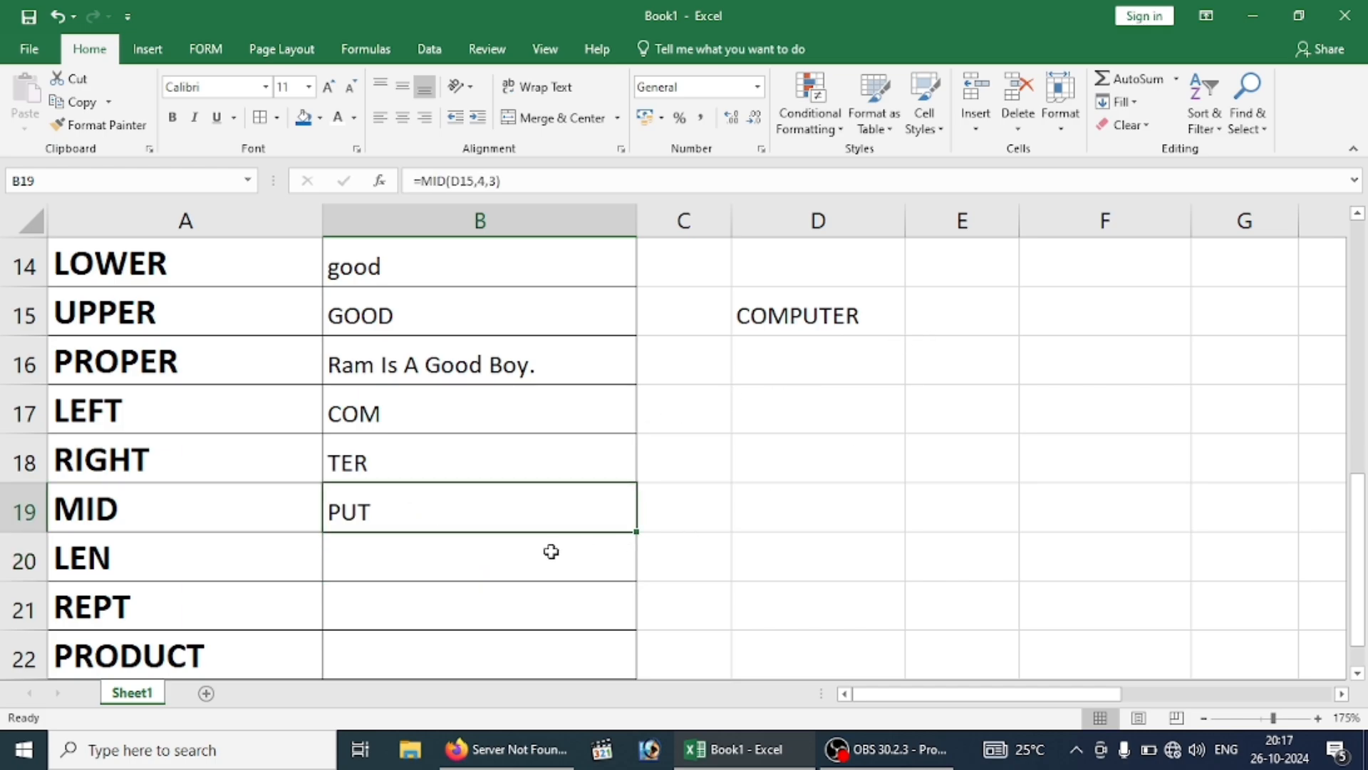
left_click(427, 563)
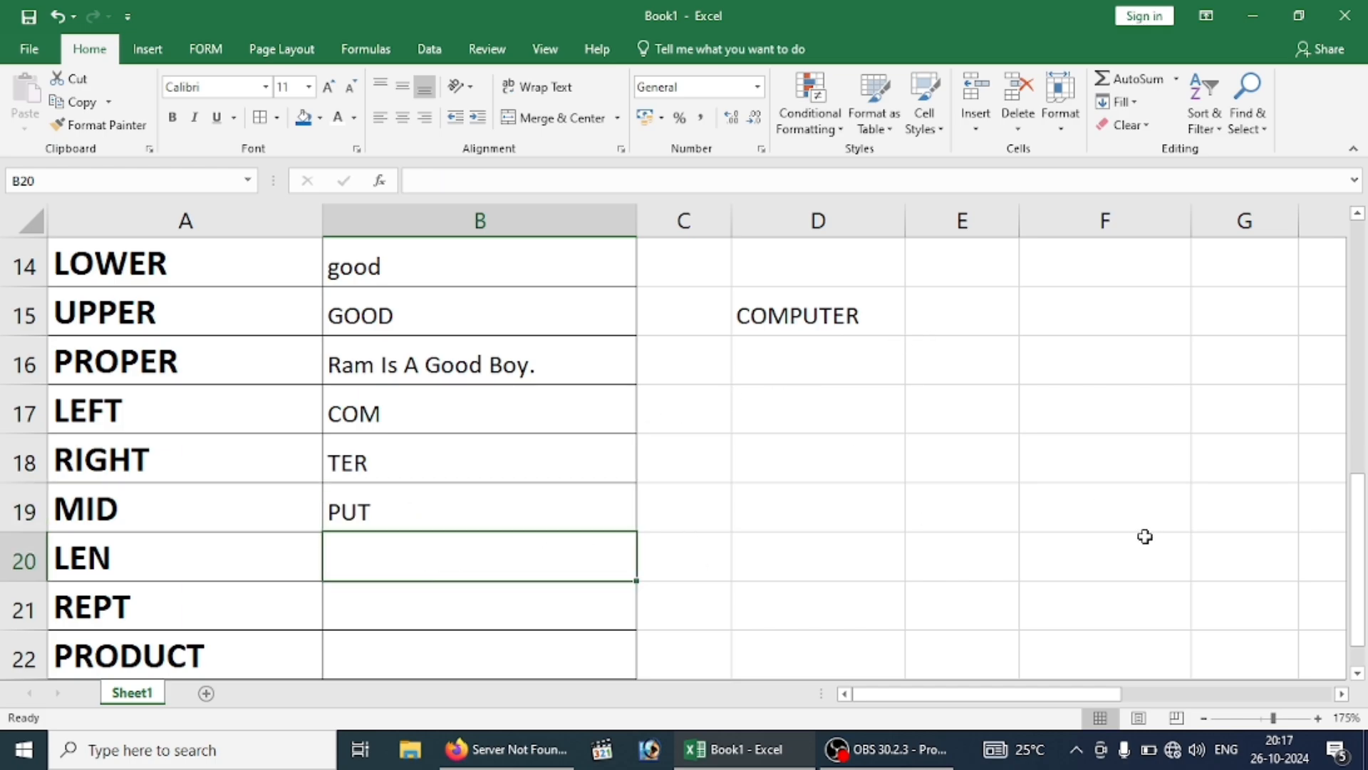
type("=")
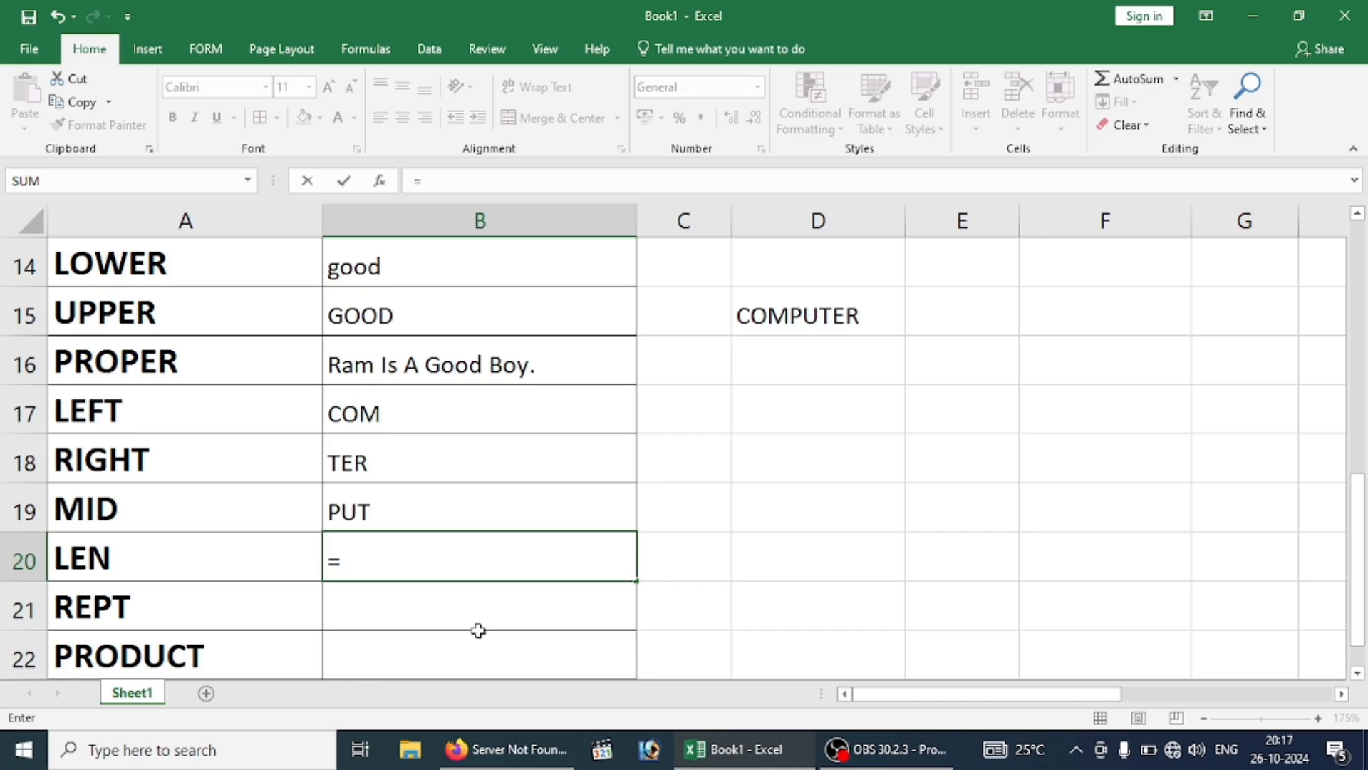
key("BackSpace")
Enter the sample word RAM in D19 and a LEN formula in B20 that counts its characters.
left_click(803, 531)
type("RA")
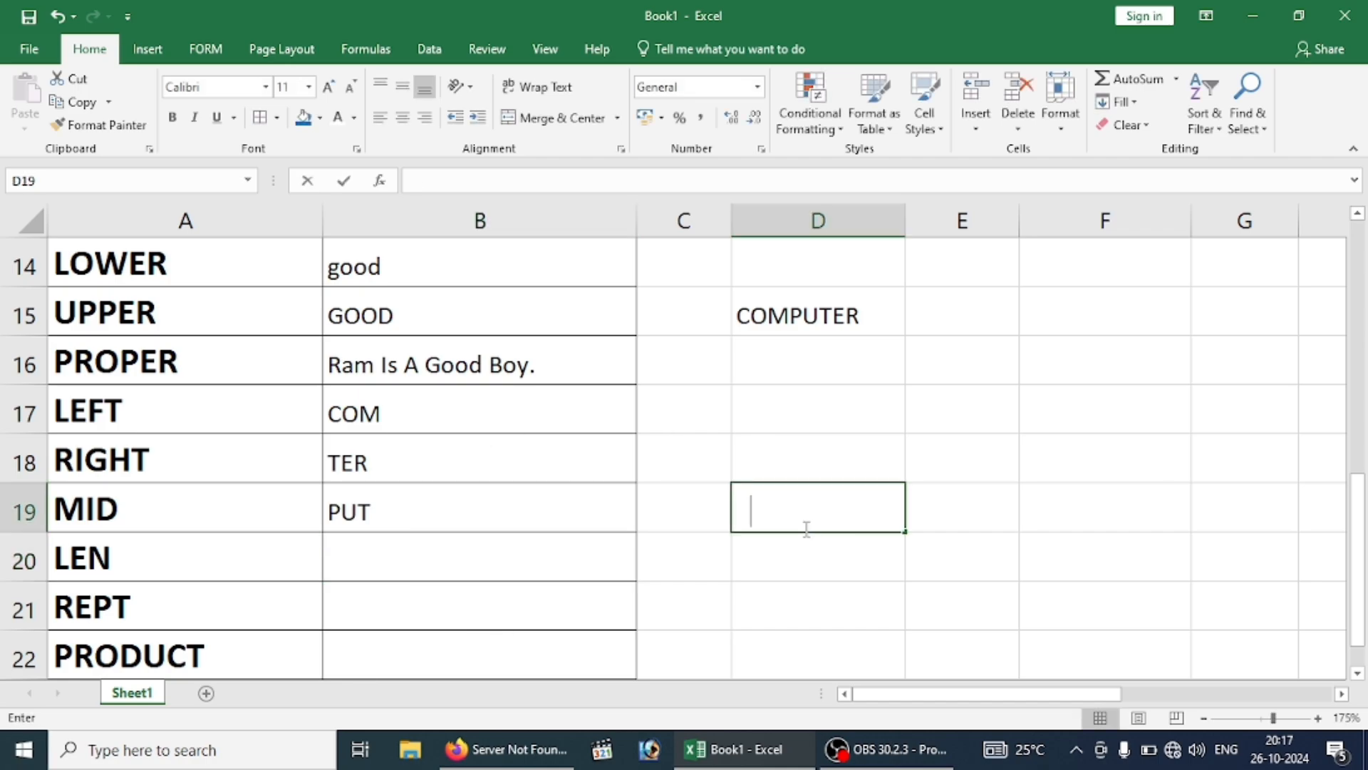
type("M")
left_click(466, 550)
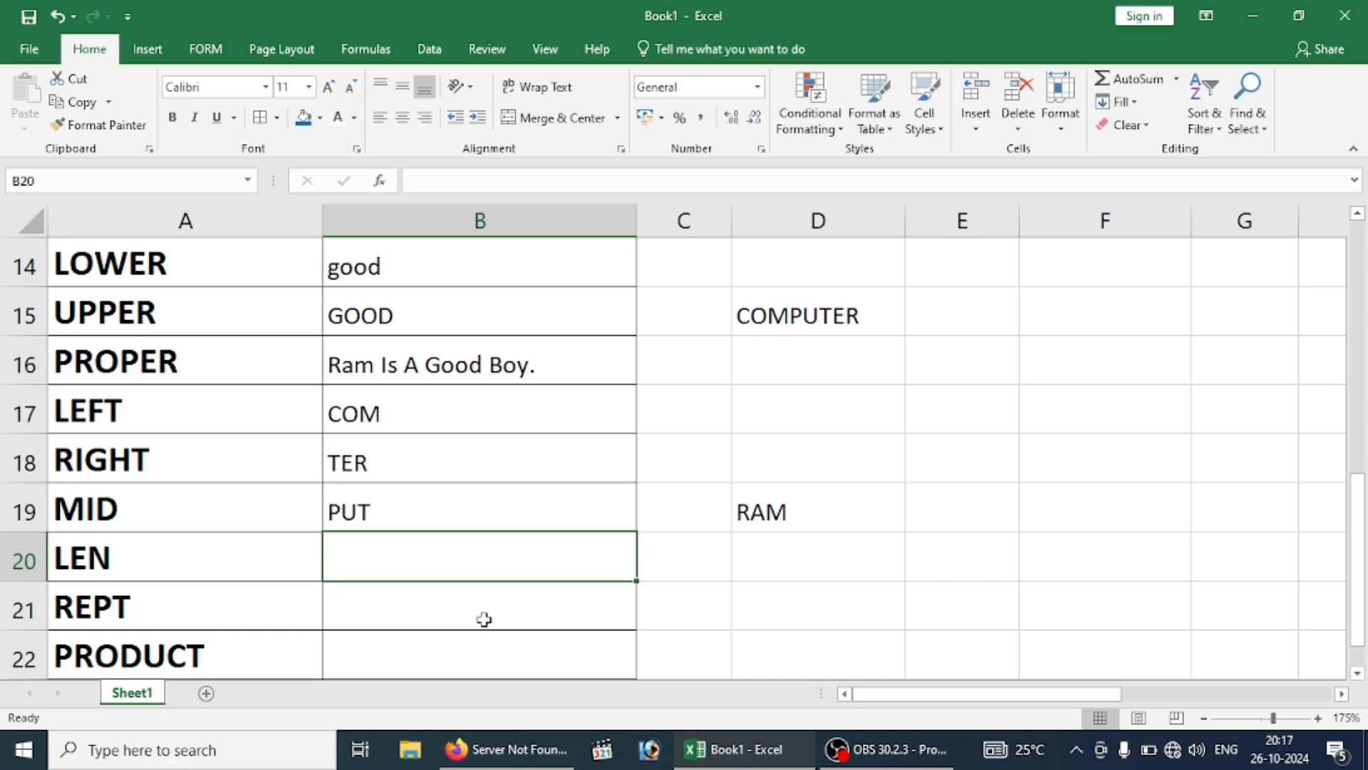
type("=")
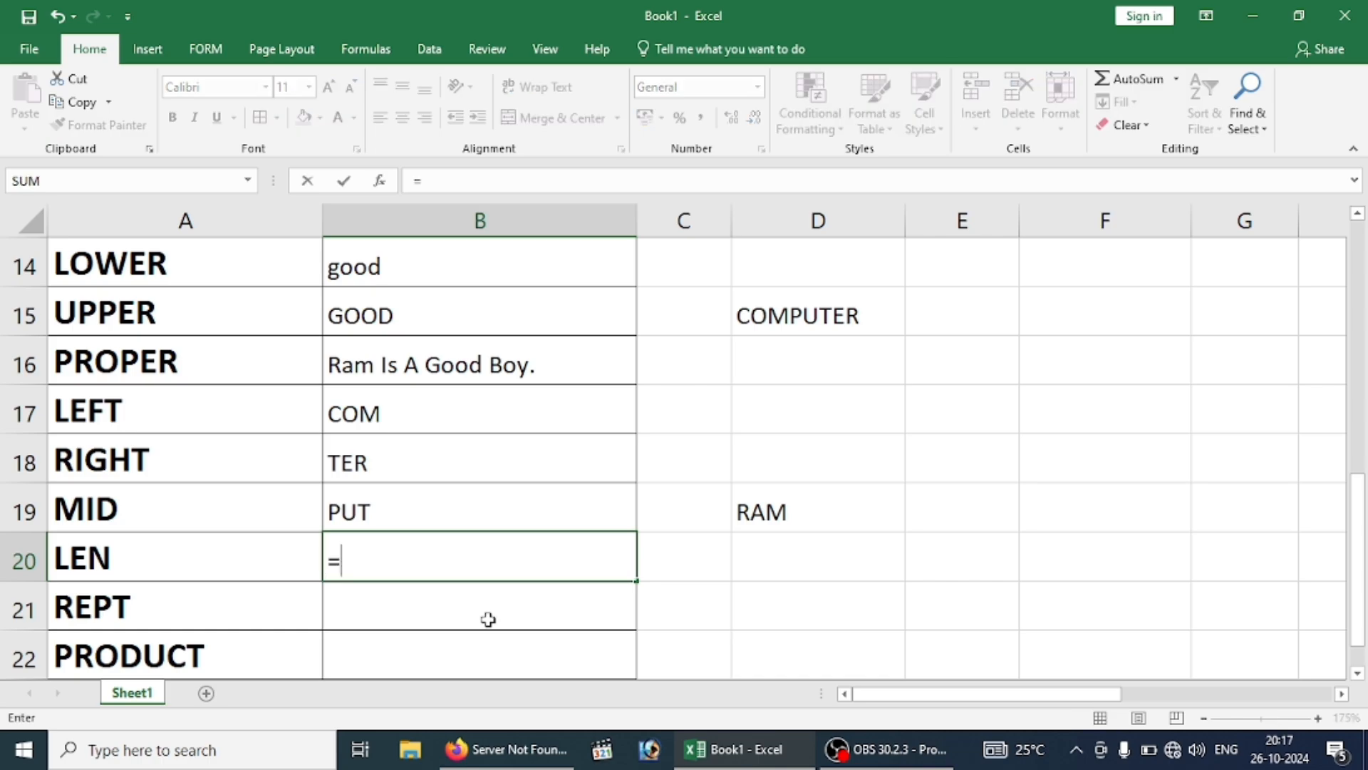
type("LEN(")
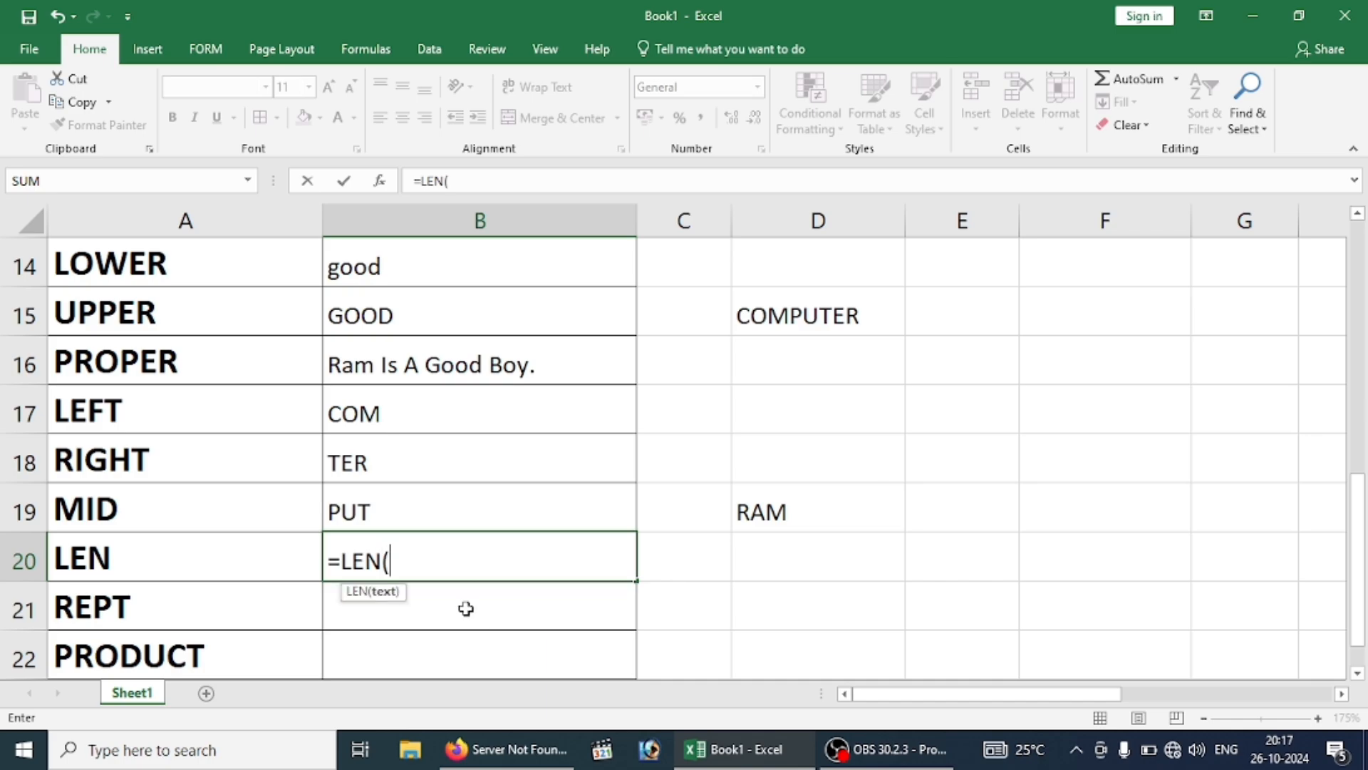
left_click(811, 513)
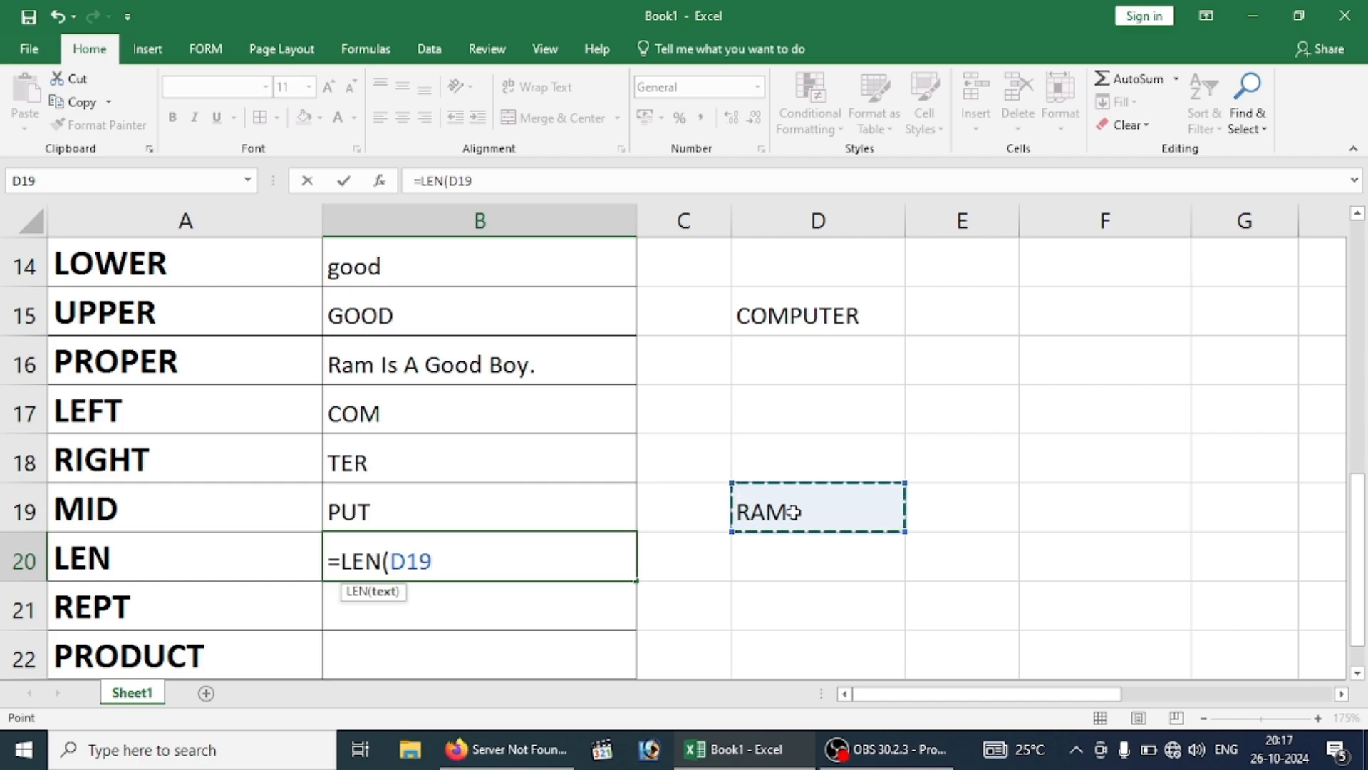
key("Return")
left_click(830, 509)
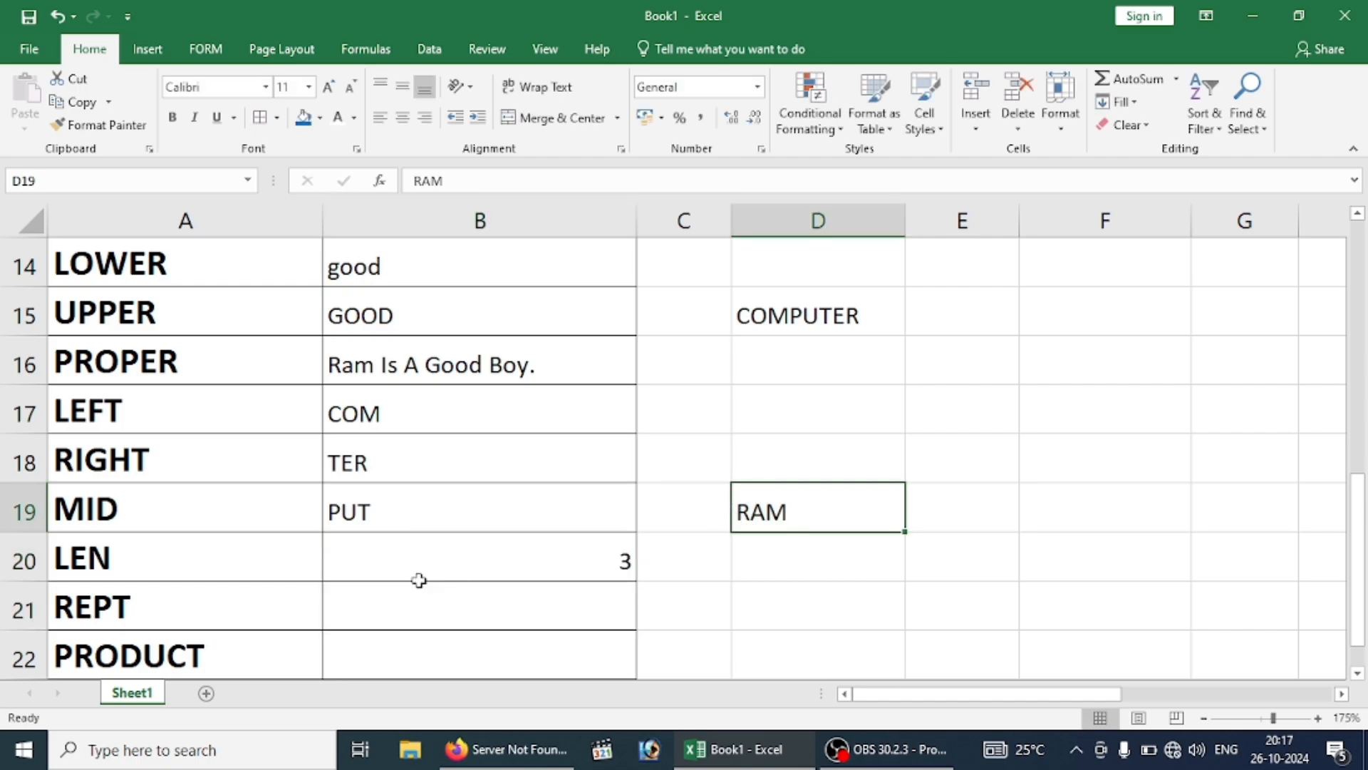
left_click(458, 556)
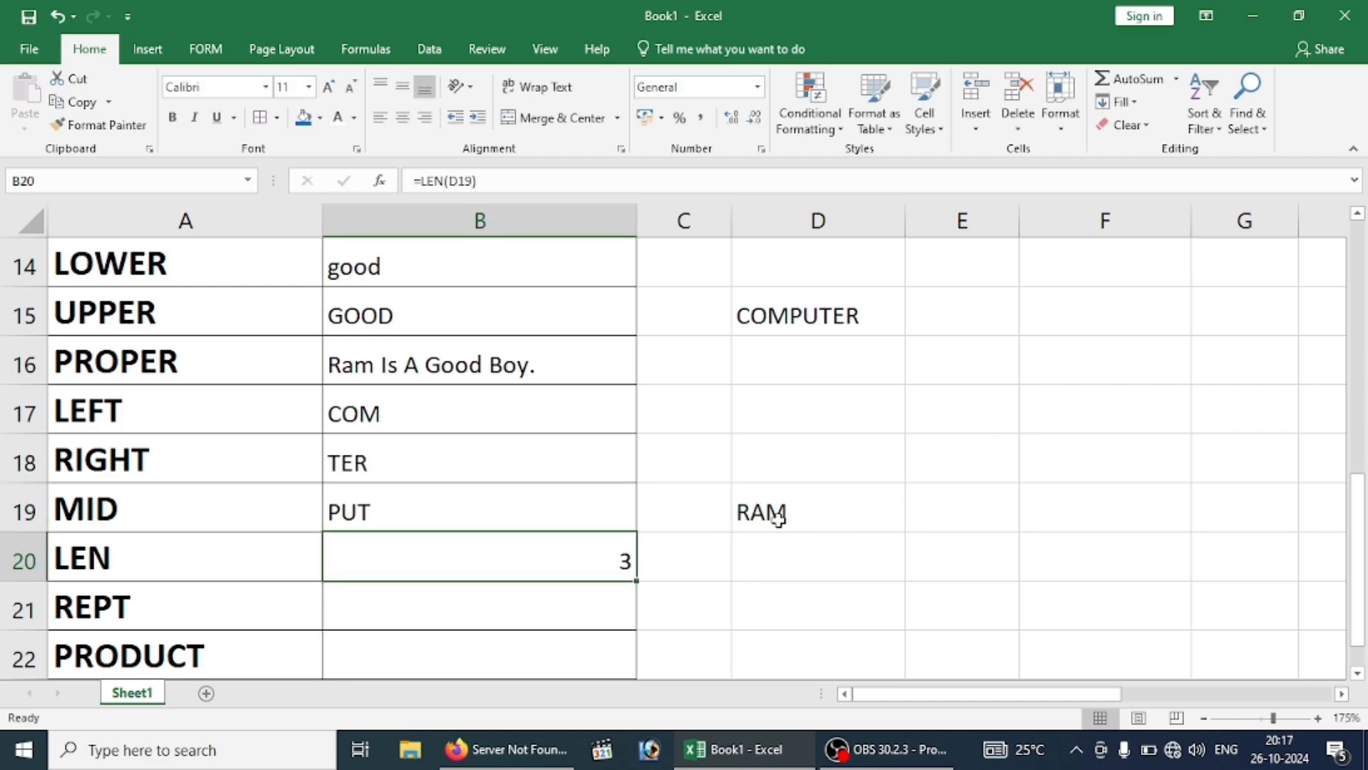
Add a trailing space after RAM in D19 to test how LEN counts spaces.
left_click(811, 510)
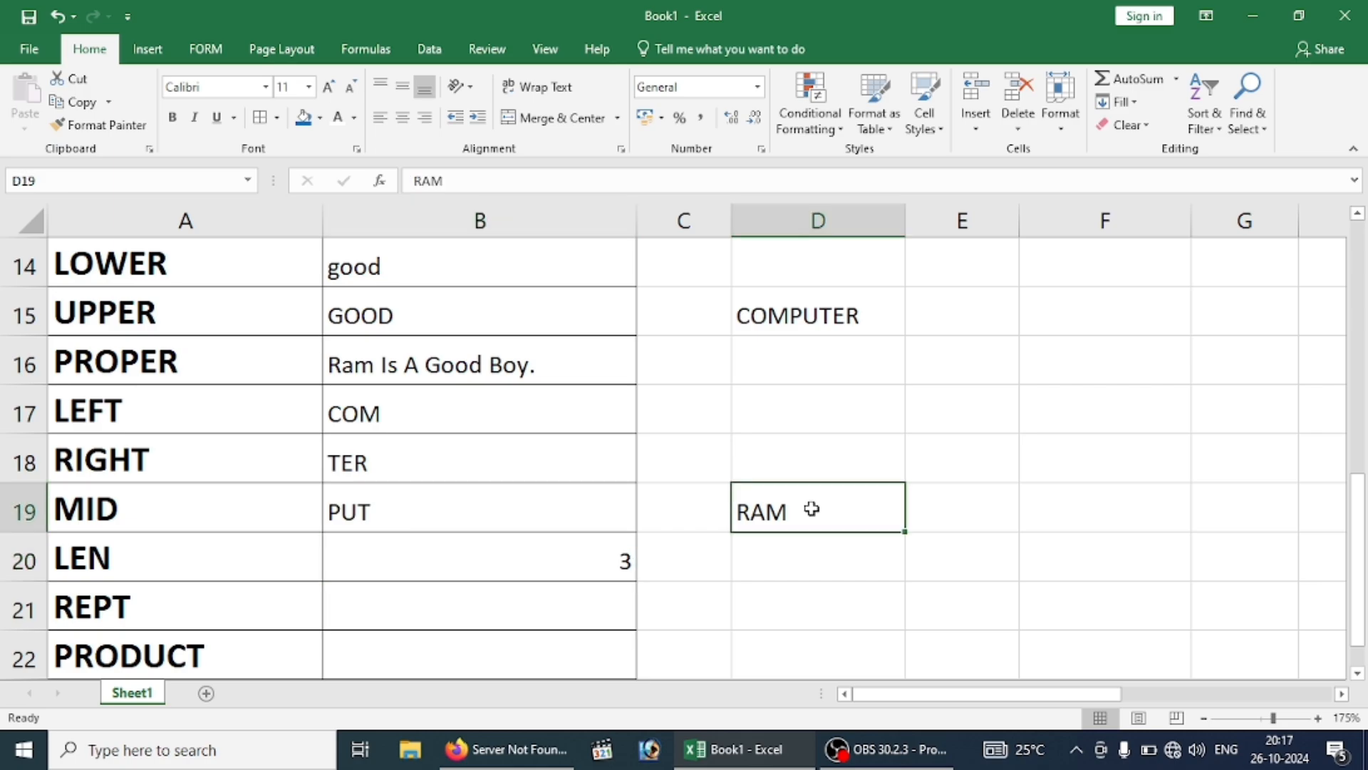
double_click(811, 509)
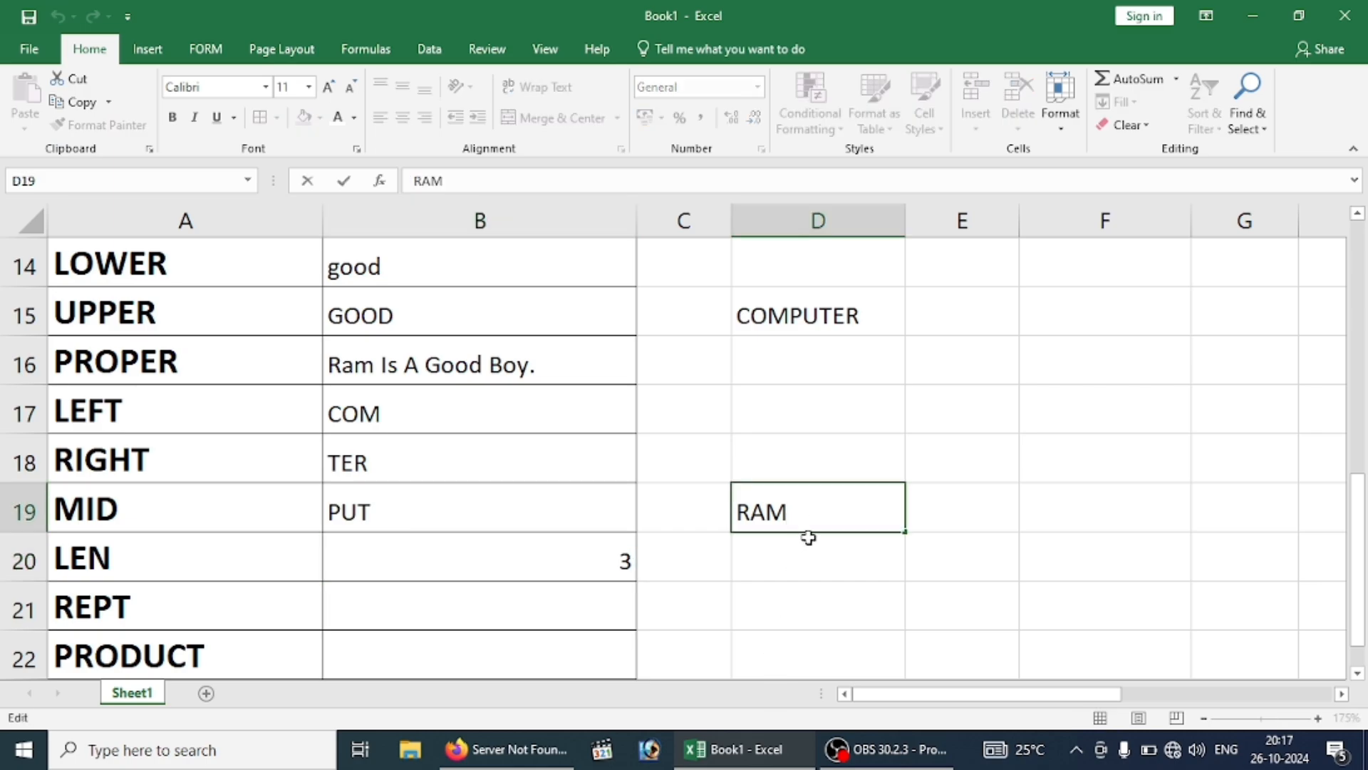
key("Return")
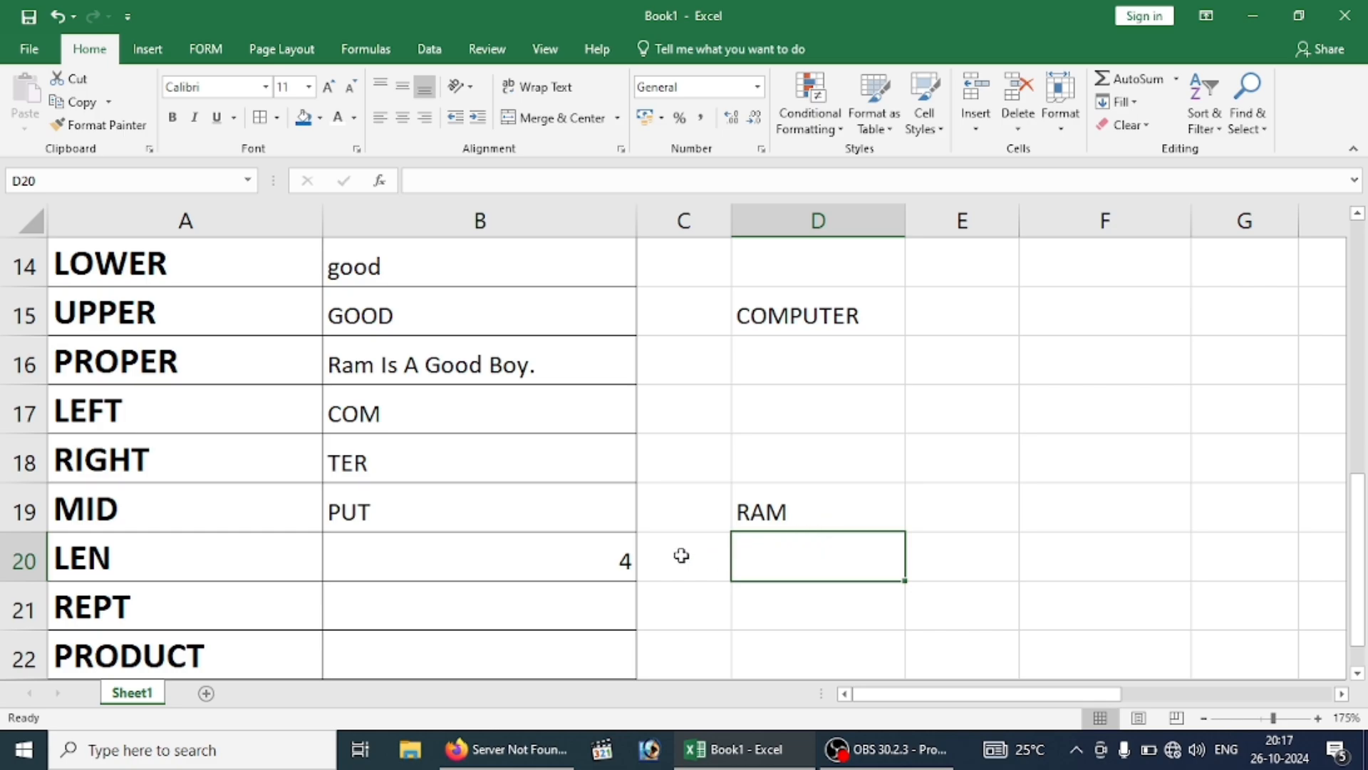
Extend the text in D19 to "RAM IS a good" and check the LEN formula's result in B20.
double_click(877, 503)
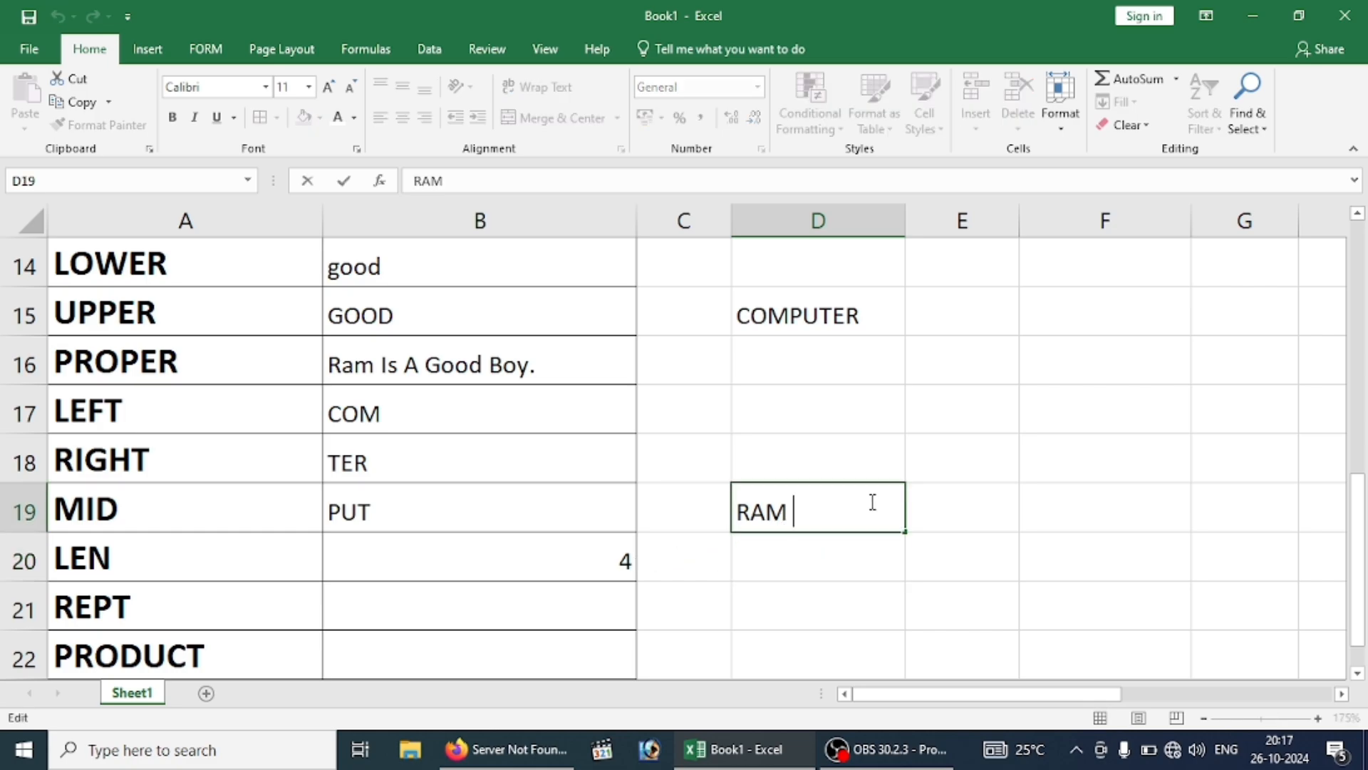
type("IS a good")
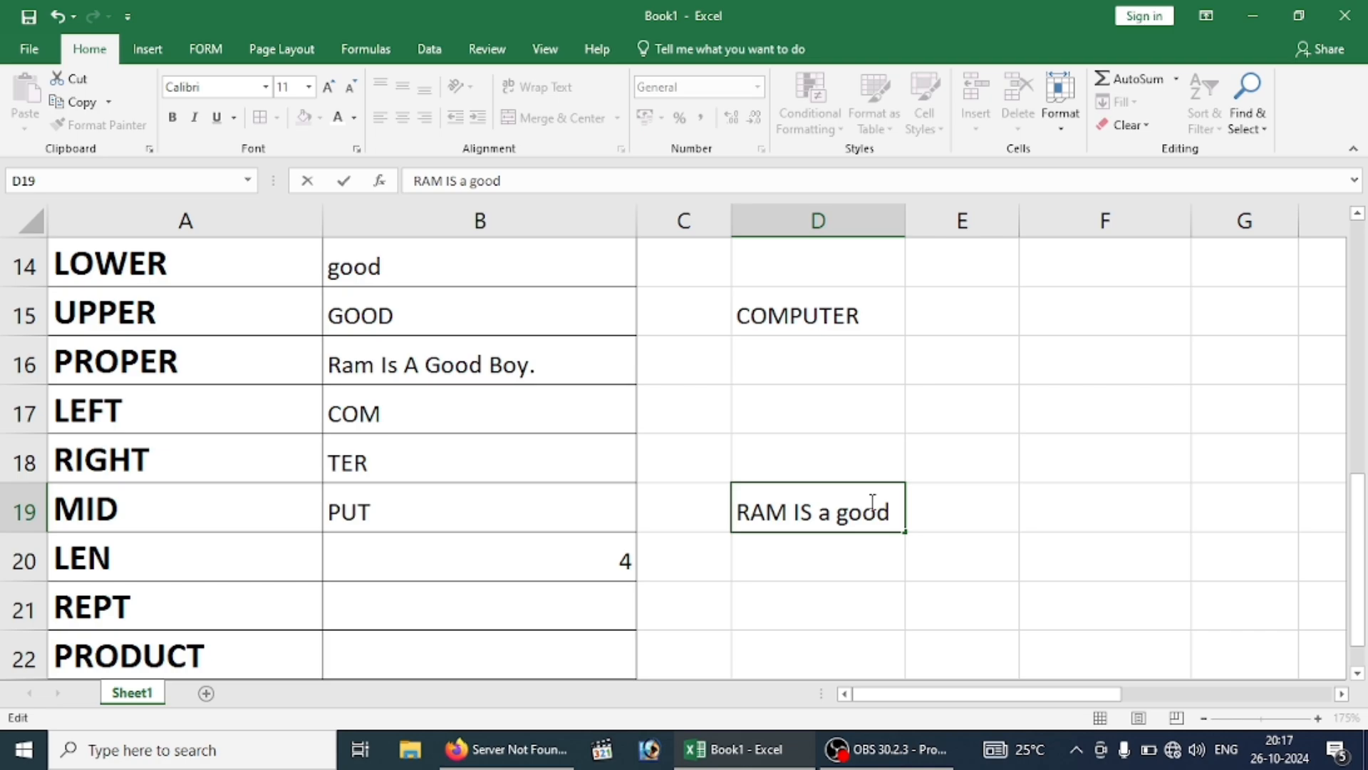
key("Return")
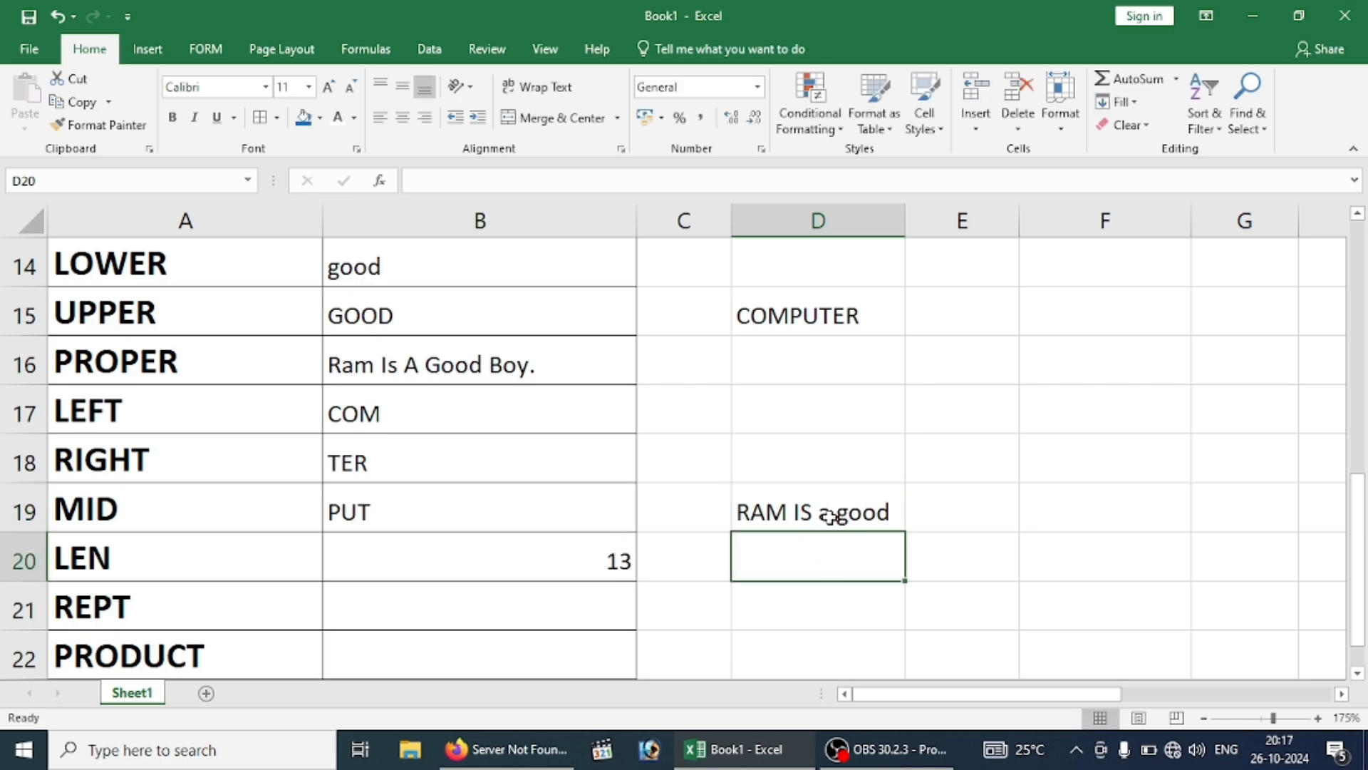
left_click(544, 560)
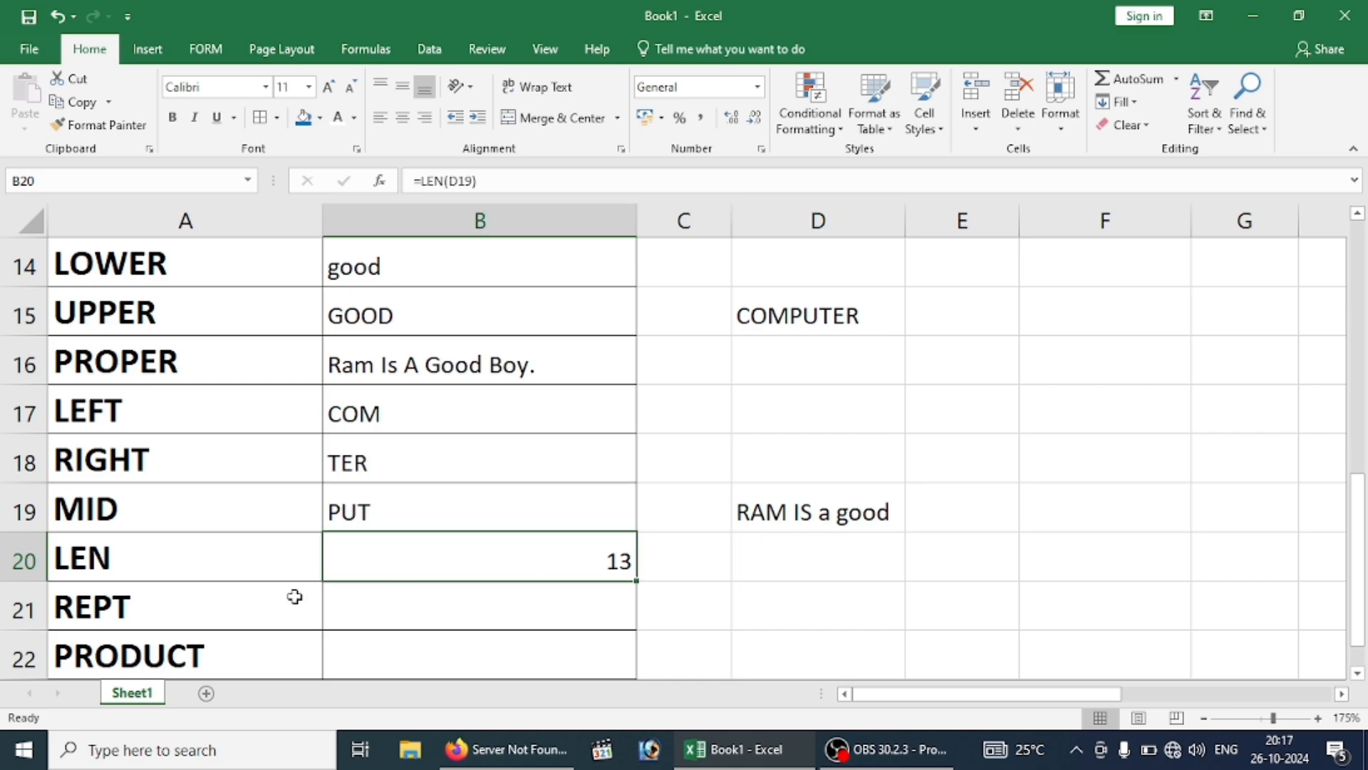
Replace the sample text in D19 with the lowercase word ram.
left_click(385, 599)
left_click(816, 509)
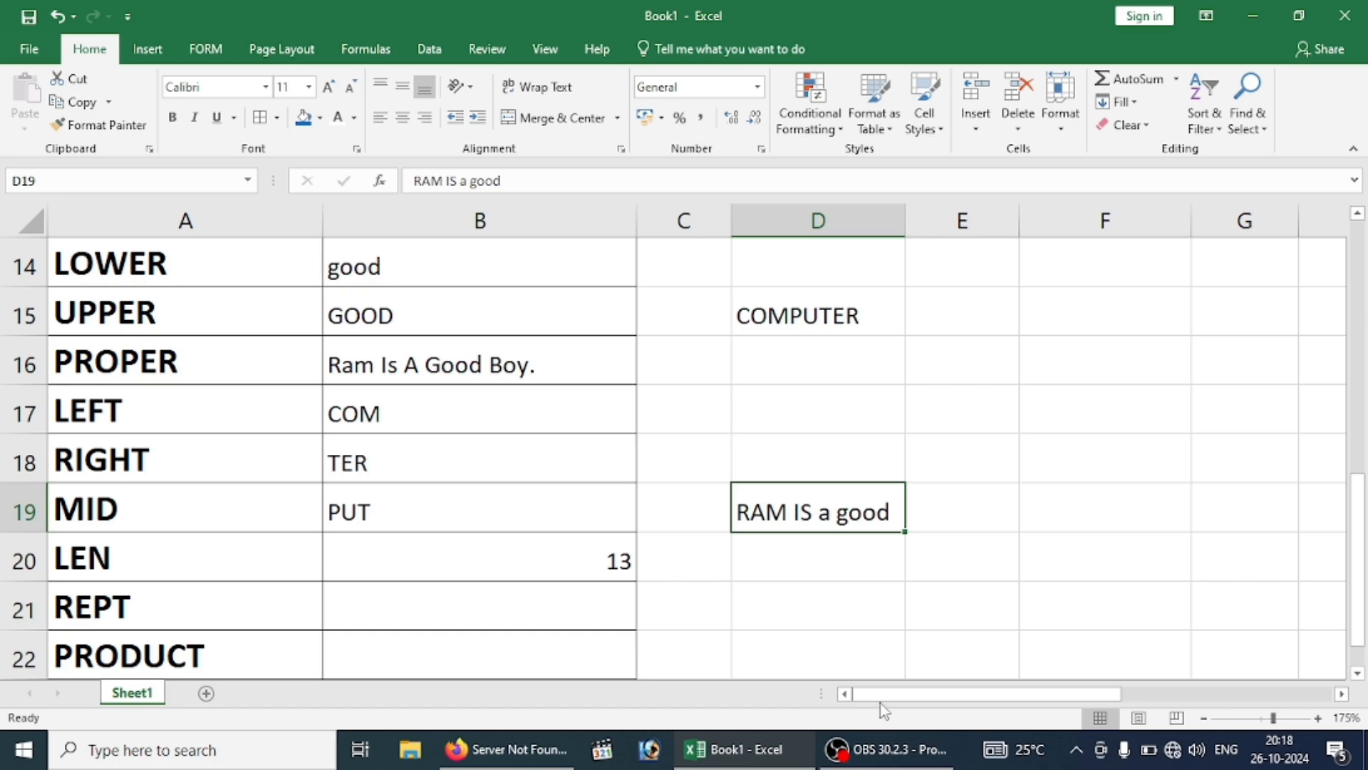
type("ram")
key("Return")
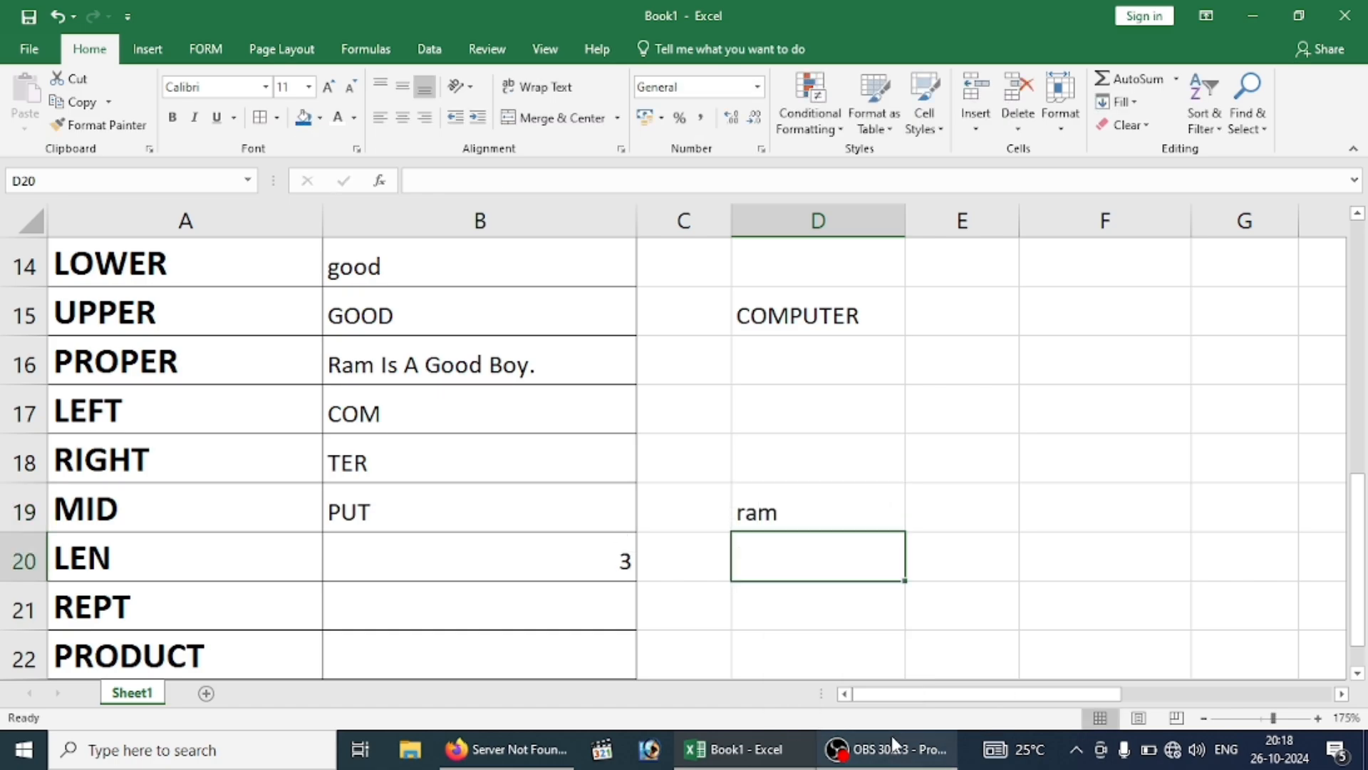
left_click(797, 464)
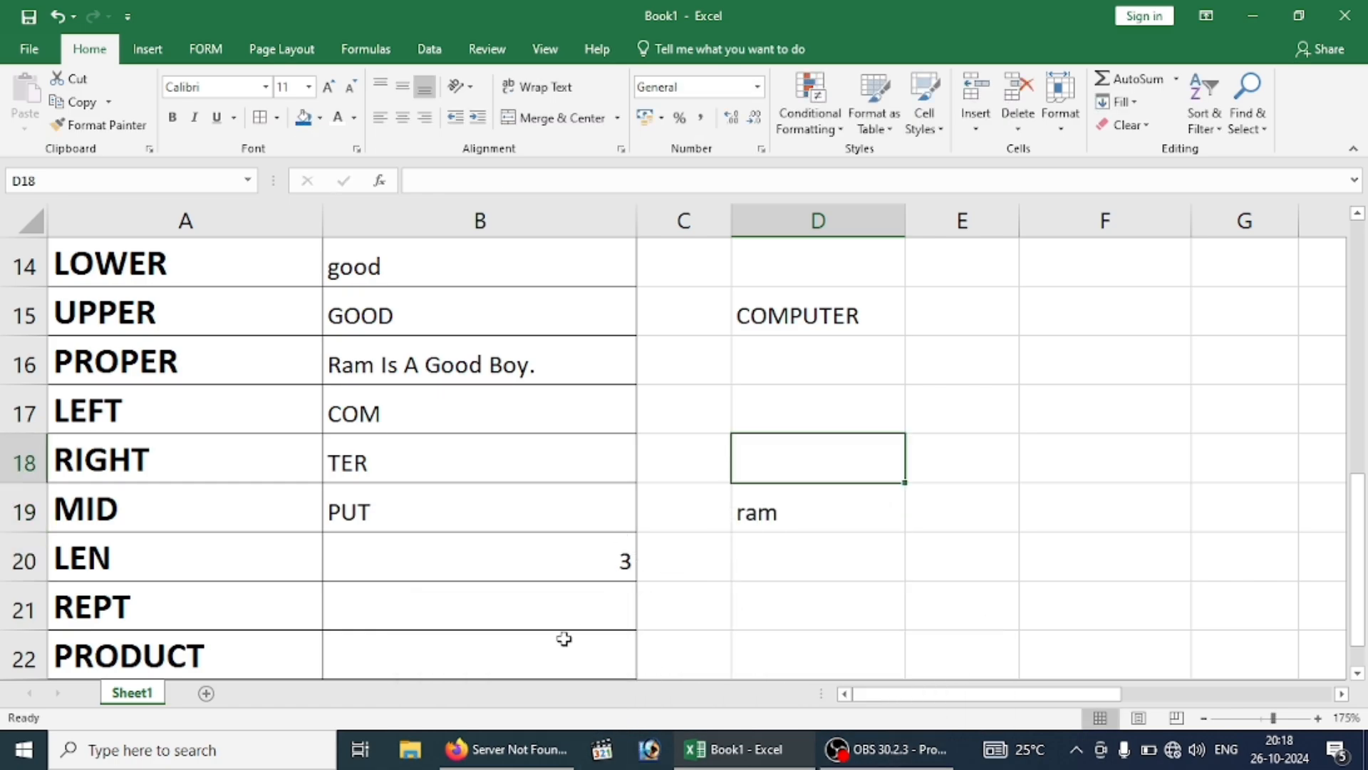
Enter a REPT formula in B21 that repeats the word in D19 50 times.
left_click(553, 602)
type("=")
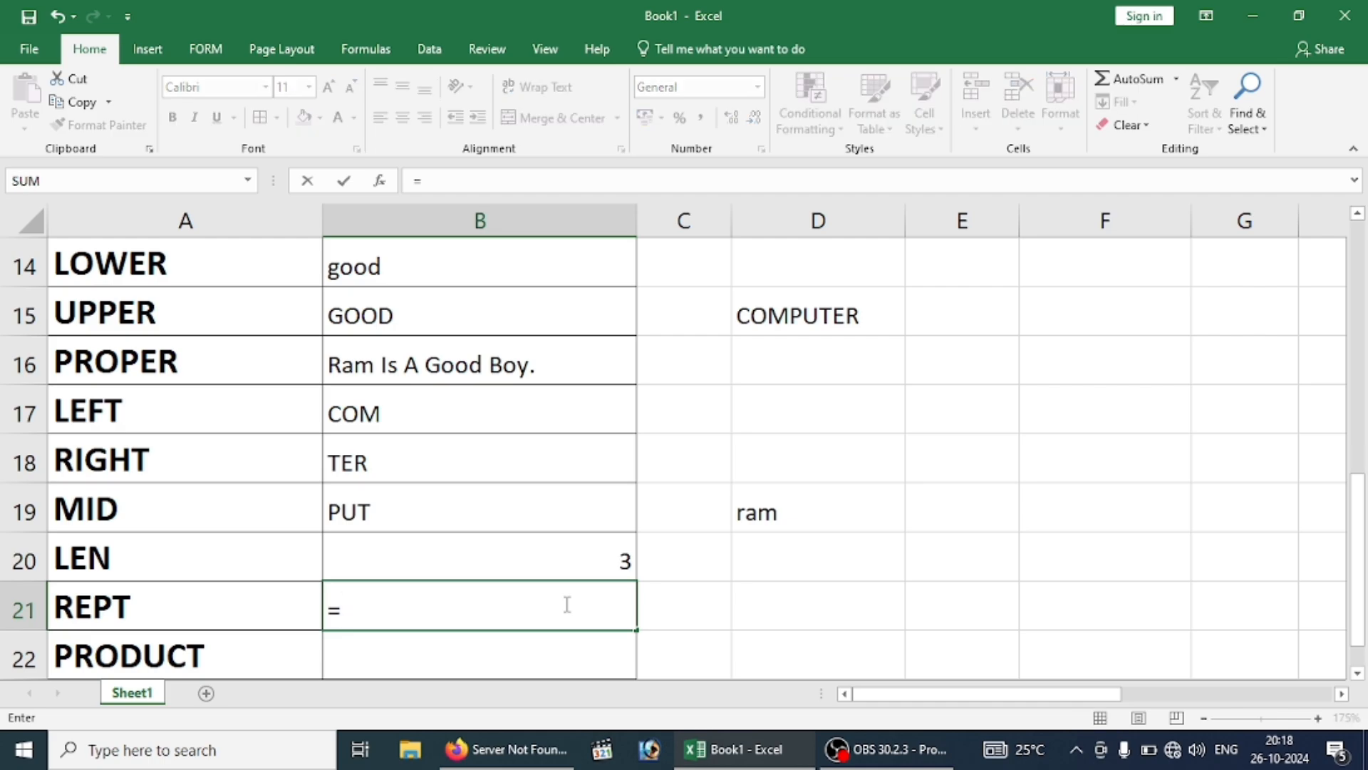
type("rept")
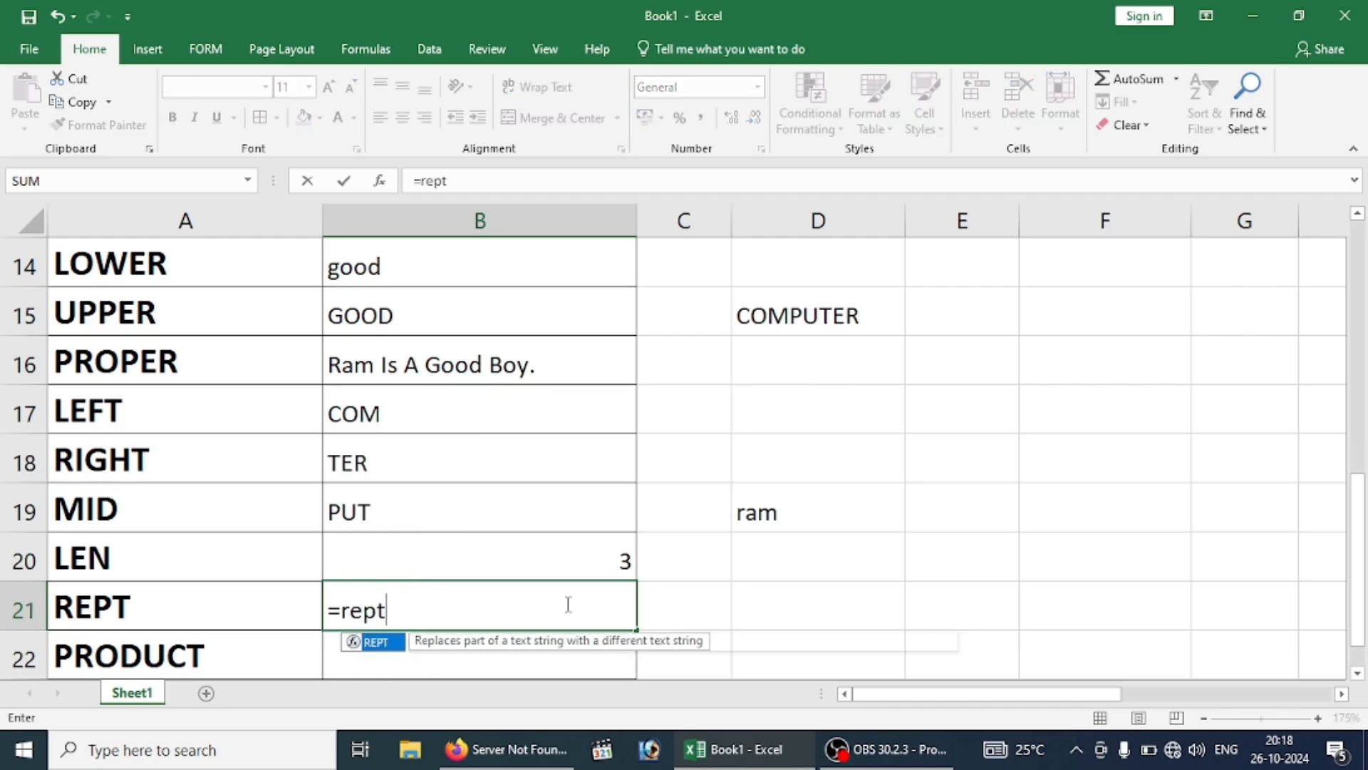
key("Tab")
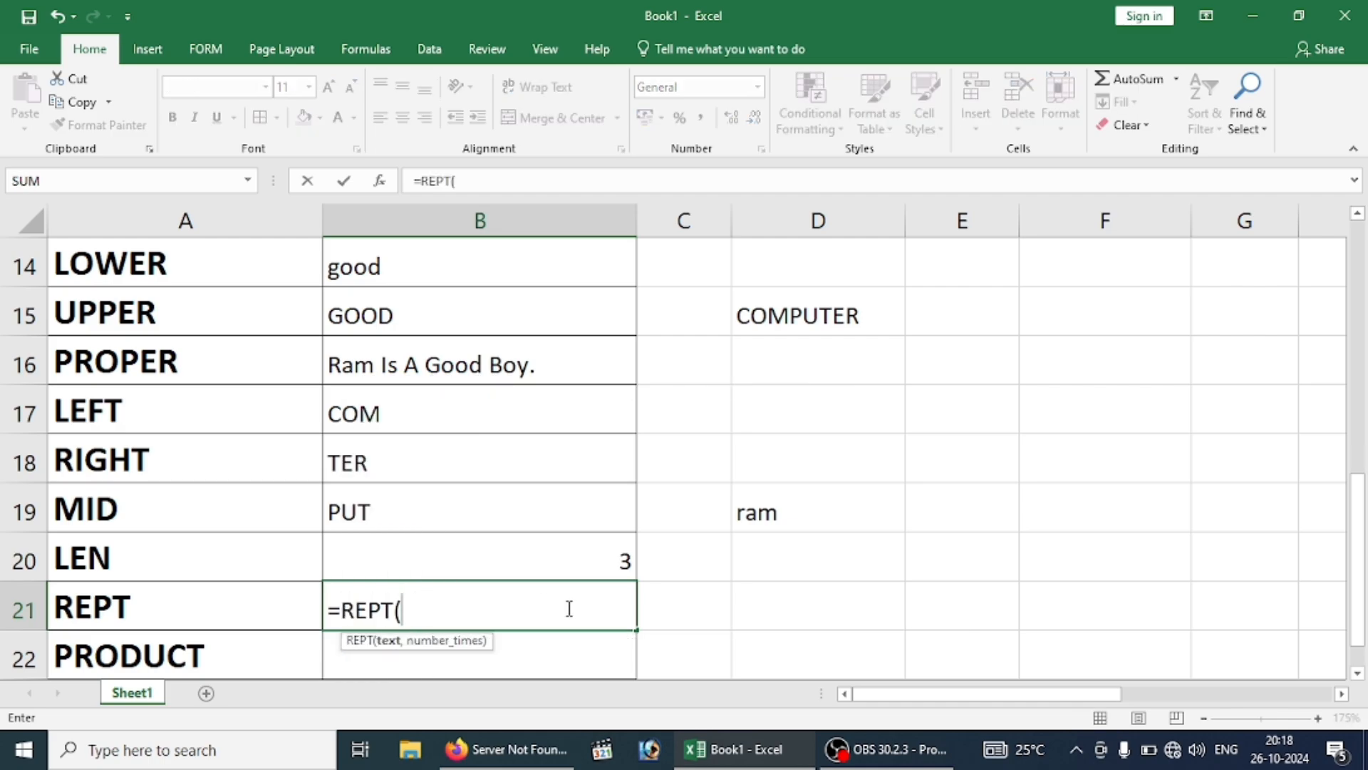
left_click(750, 514)
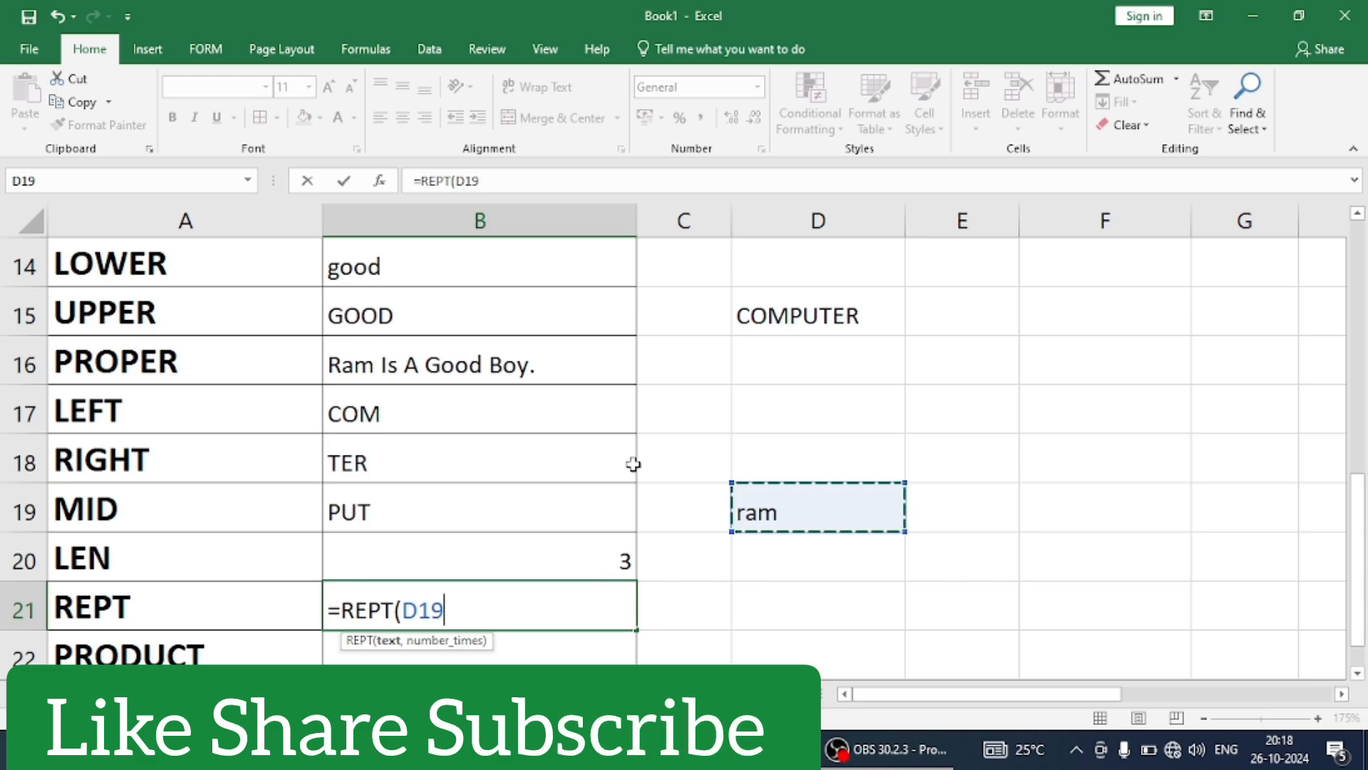
scroll(788, 479, "down", 1)
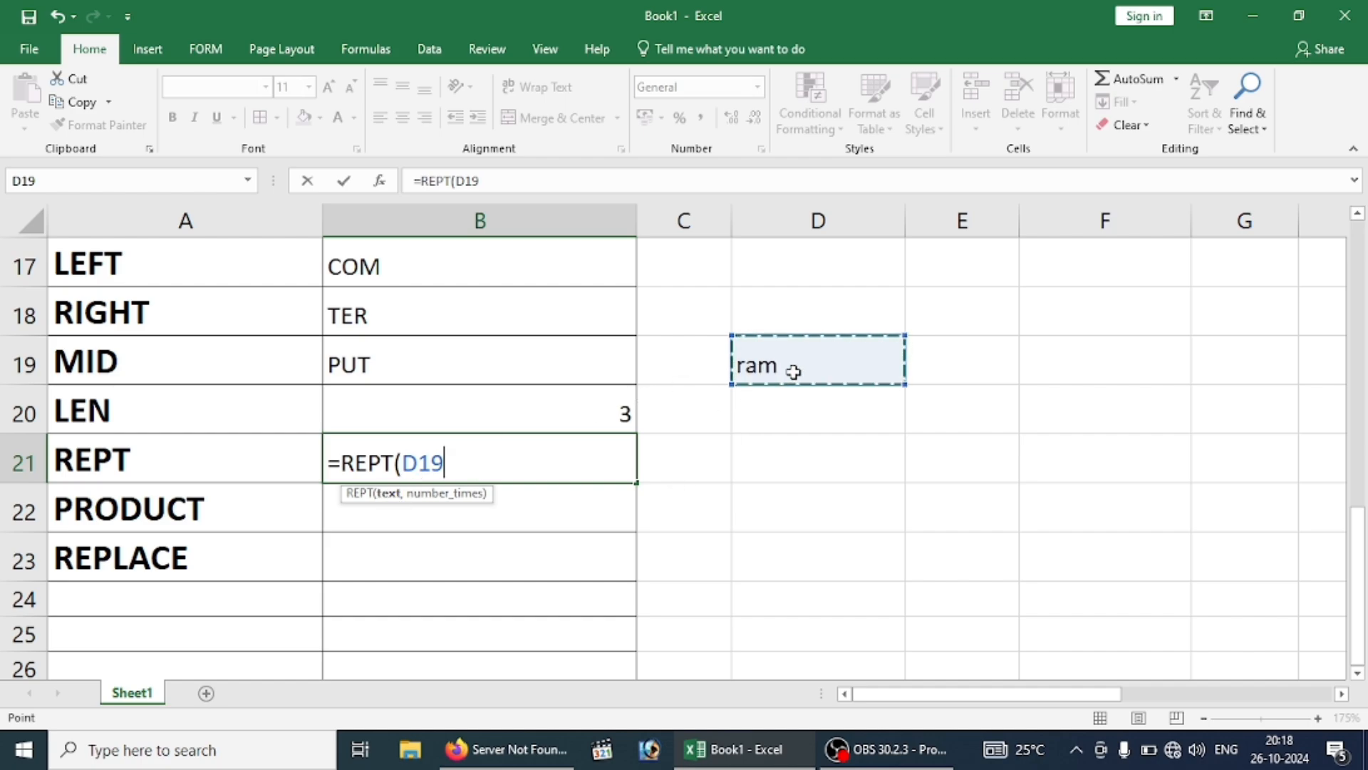
type(",")
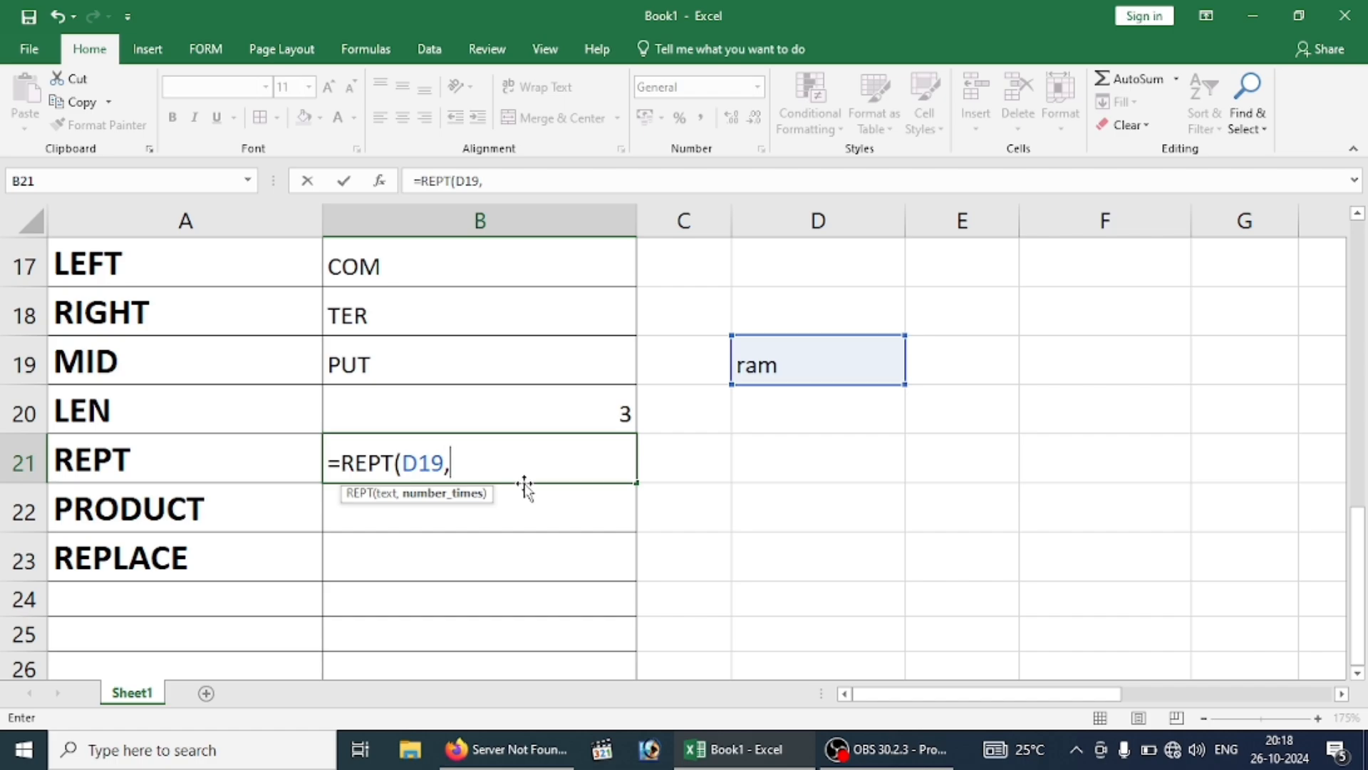
type("50")
key("Return")
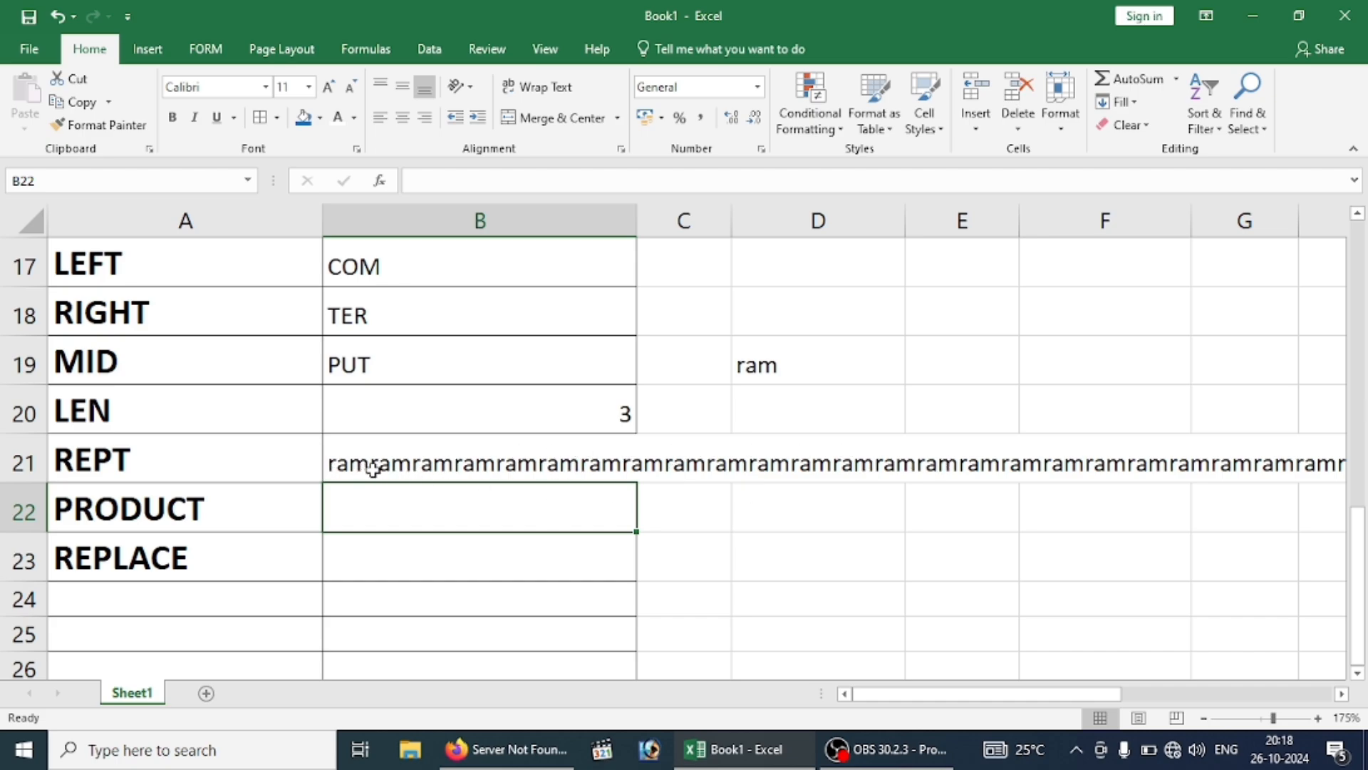
Add a trailing space after ram in D19 to separate the repeated words in the REPT result.
double_click(827, 357)
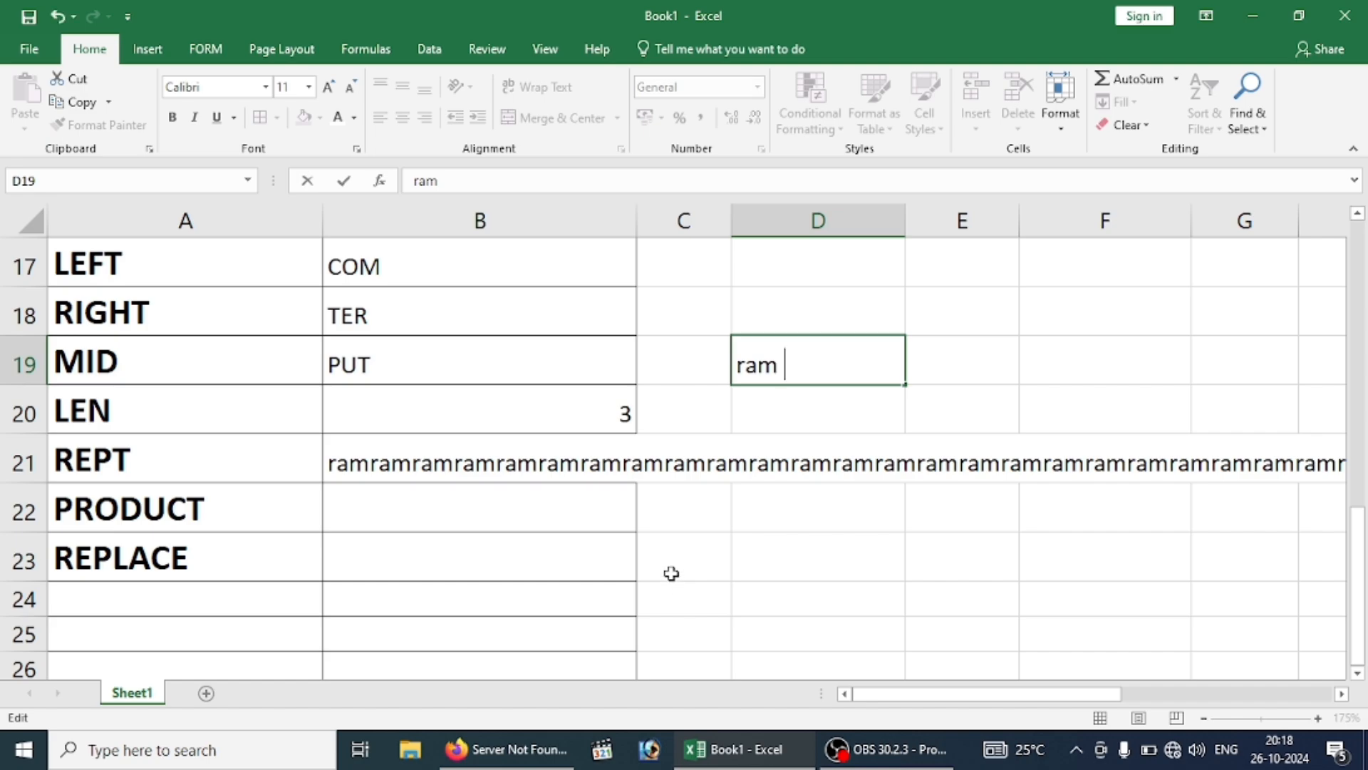
key("Return")
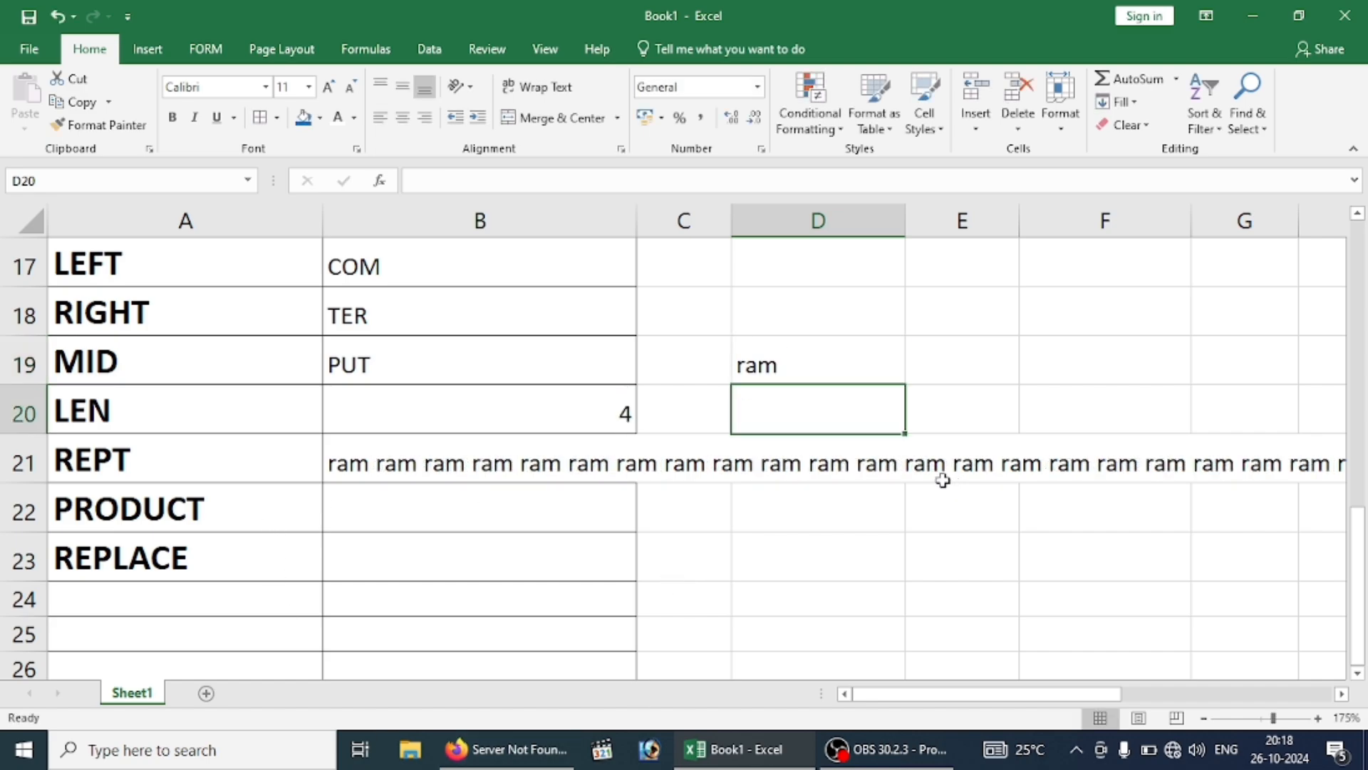
left_click(428, 508)
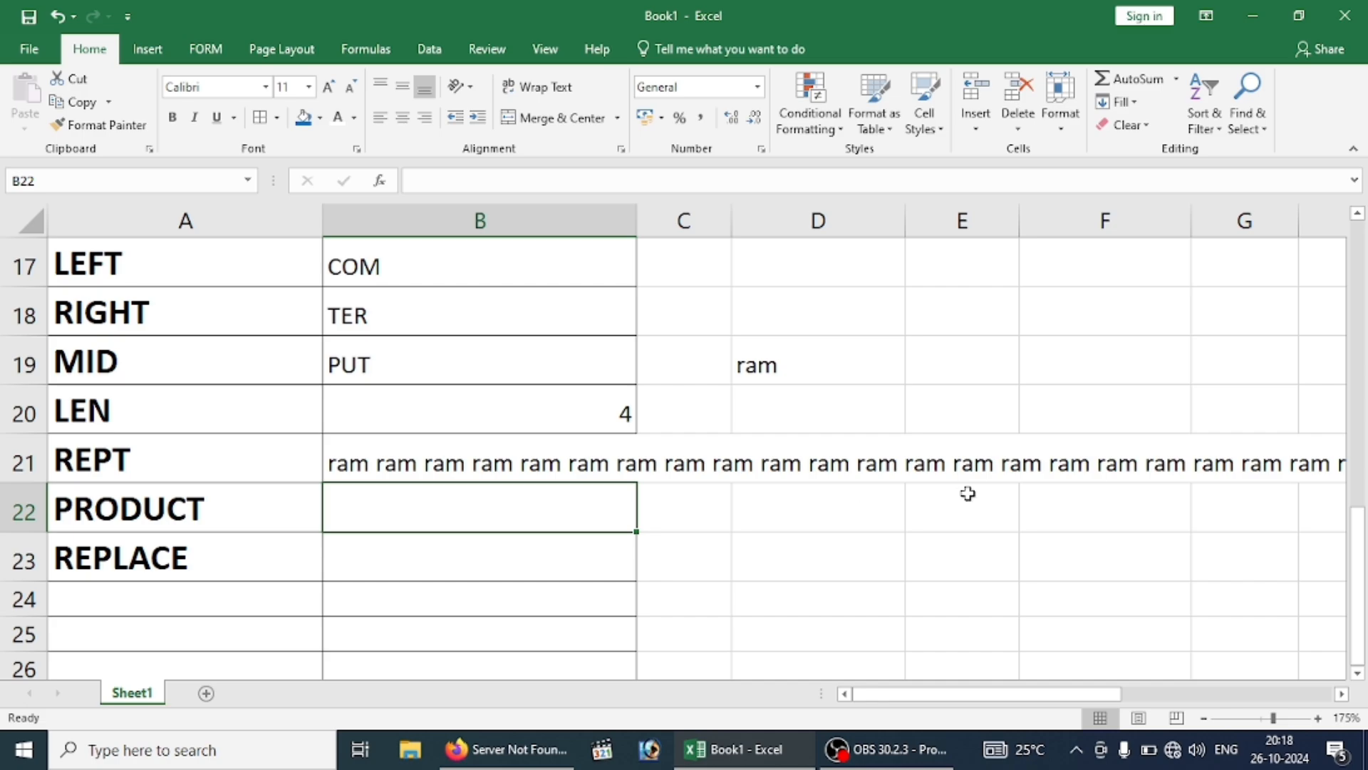
Enter the sample numbers 2, 4, 5 and 7 in cells D22 to D25.
left_click(795, 523)
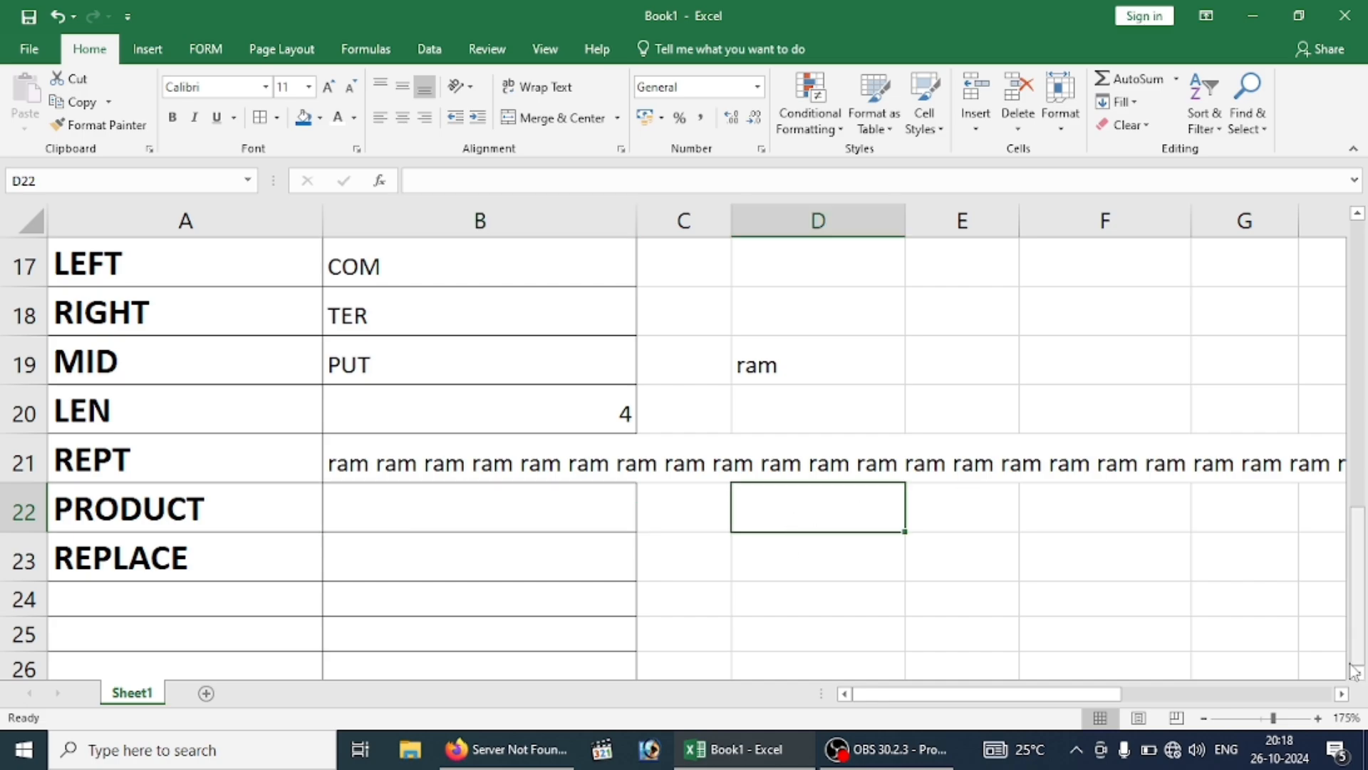
type("2")
key("Return")
type("4")
key("Return")
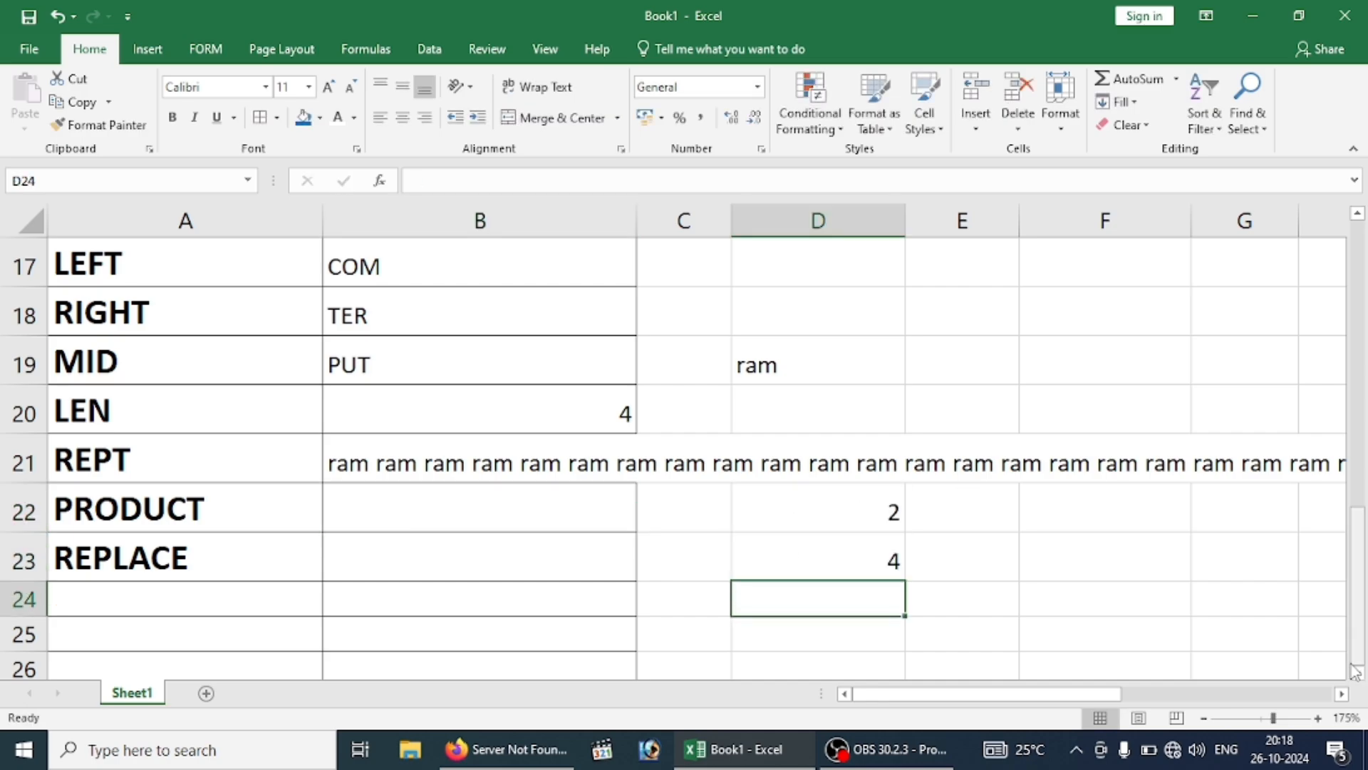
type("5")
key("Return")
type("7")
key("Return")
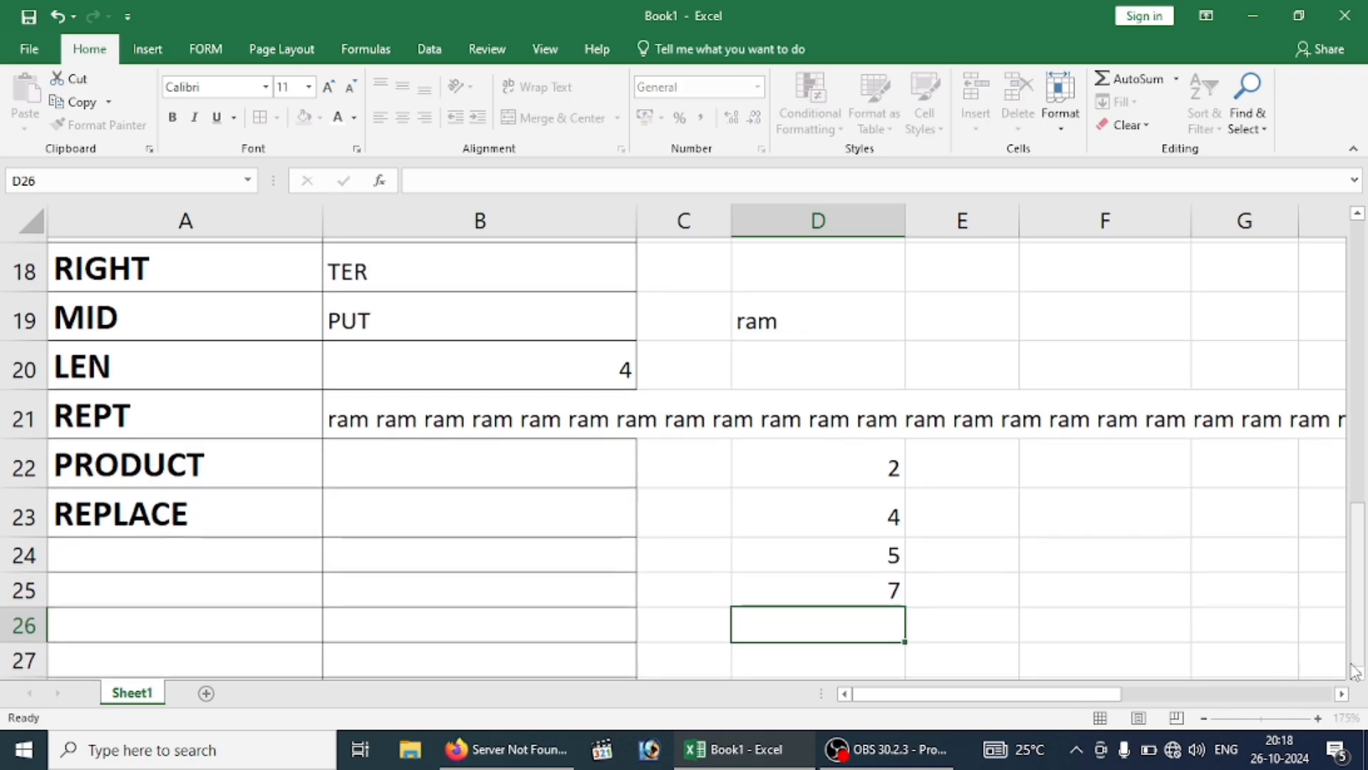
Enter a PRODUCT formula in B22 that multiplies only the two cells D22 and D24.
left_click(439, 468)
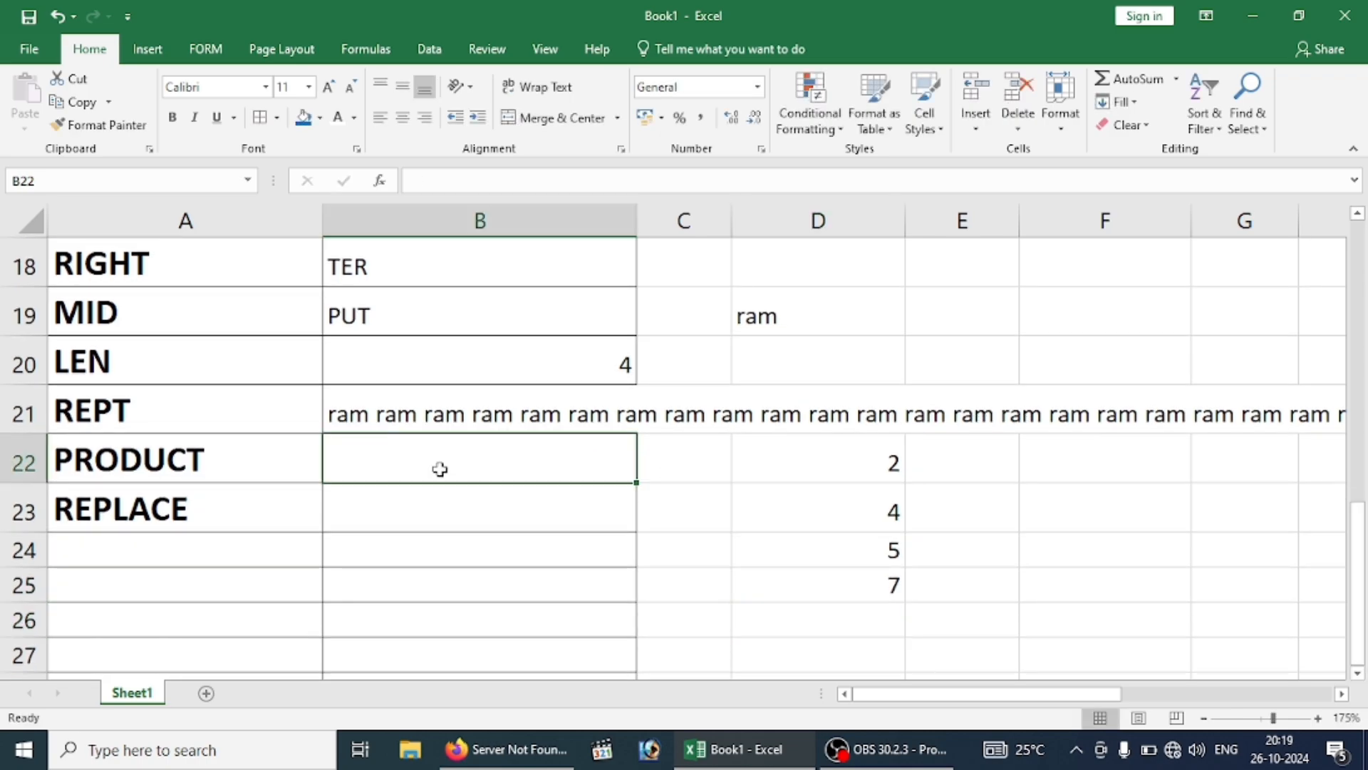
type("=pro")
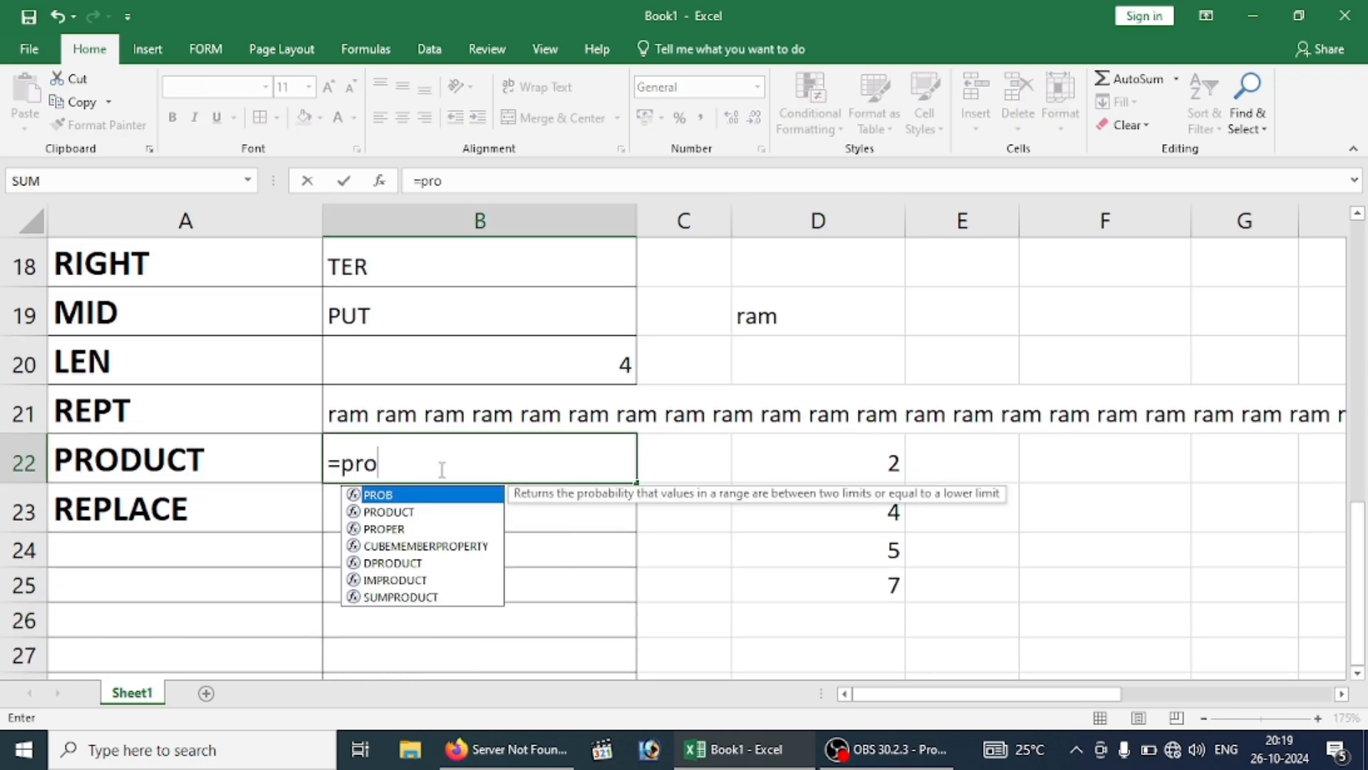
key("Down")
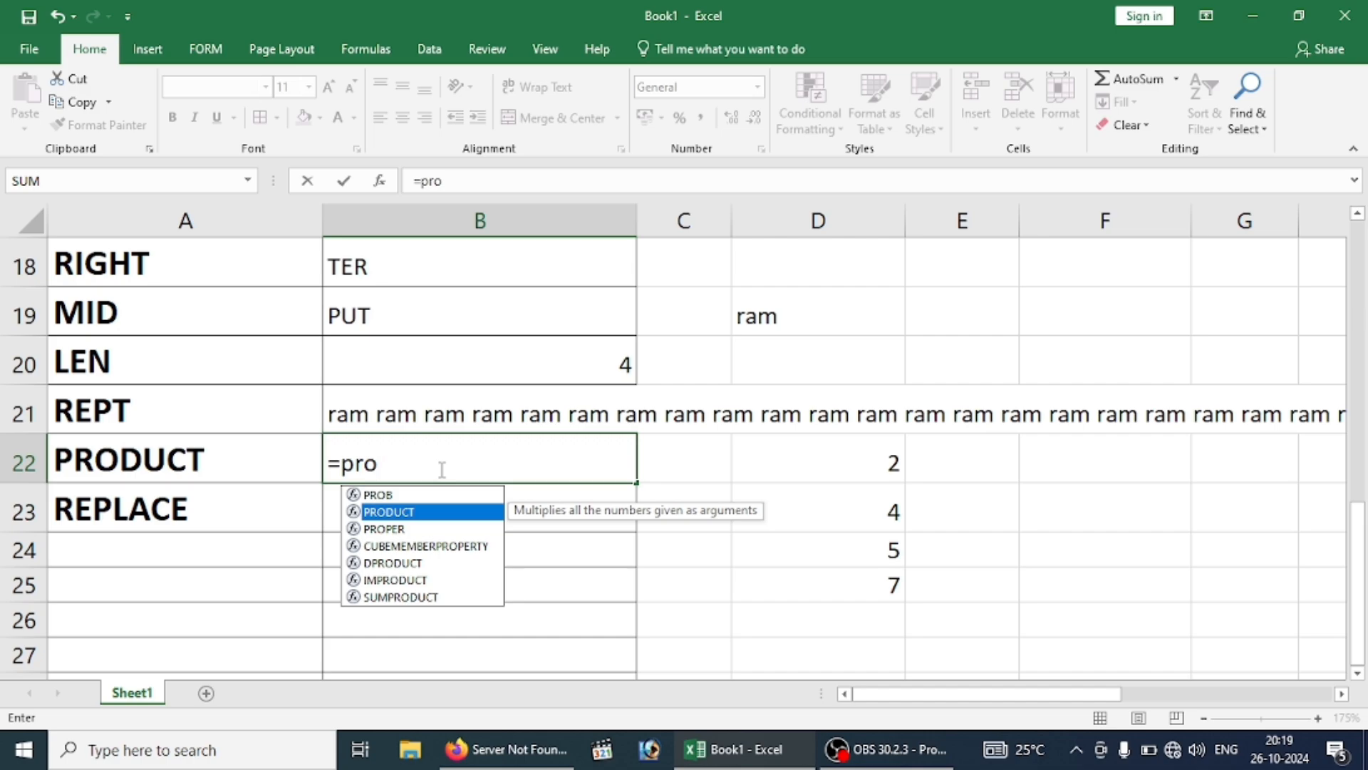
key("Tab")
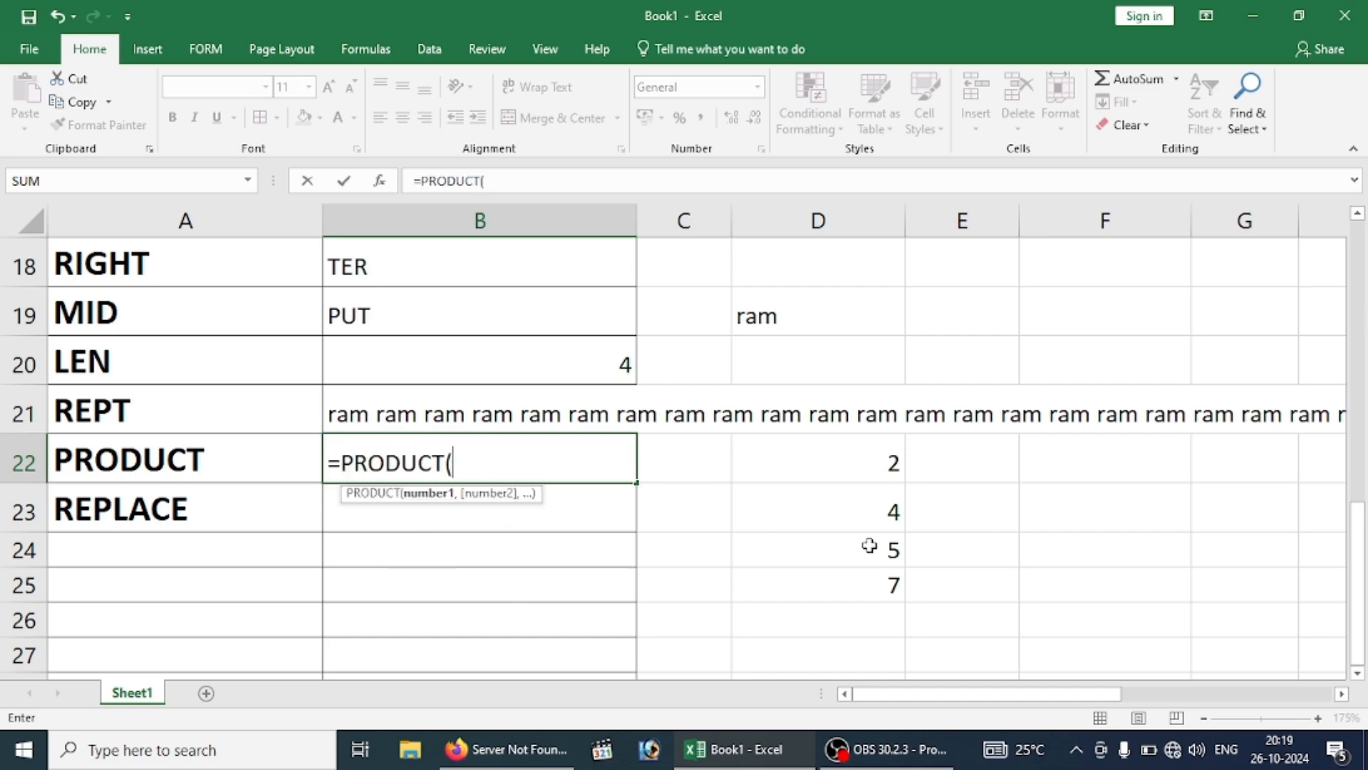
left_click(863, 461)
type(",")
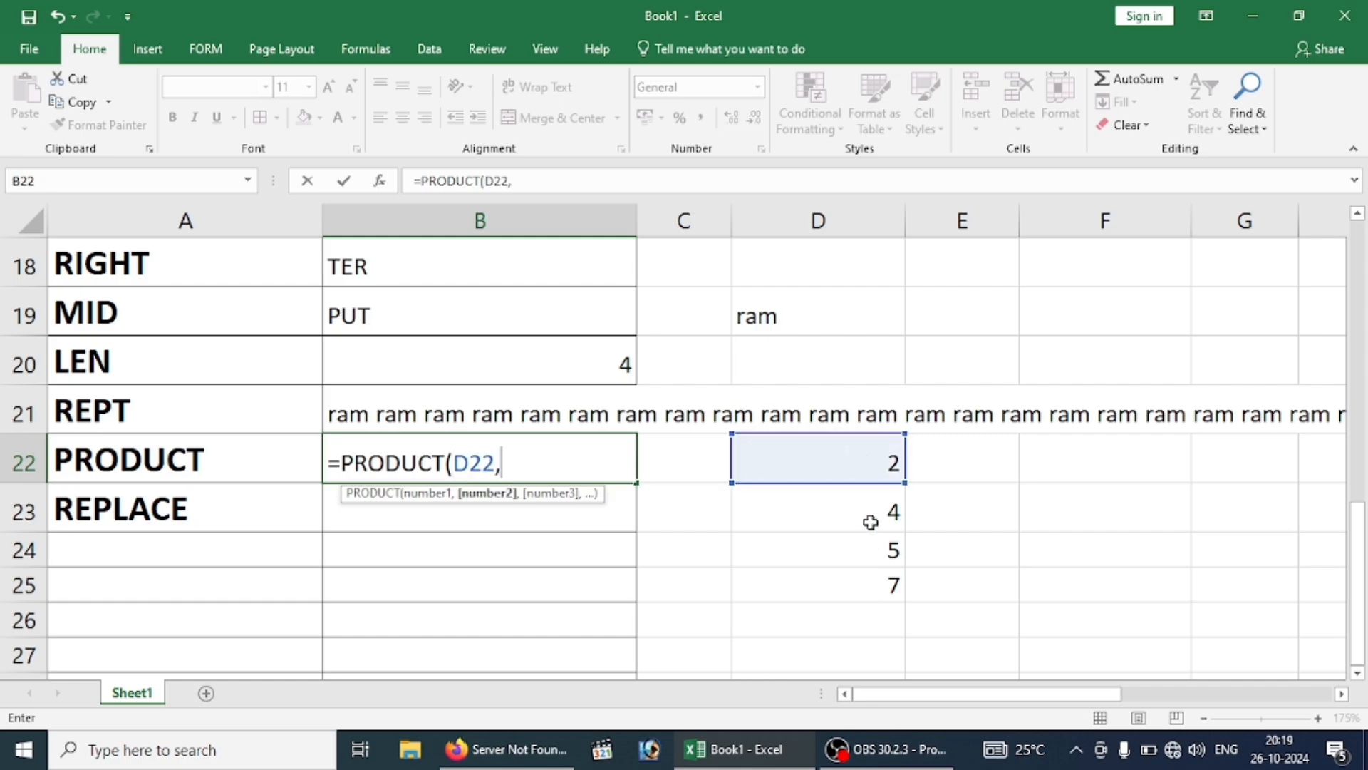
left_click(868, 550)
key("Return")
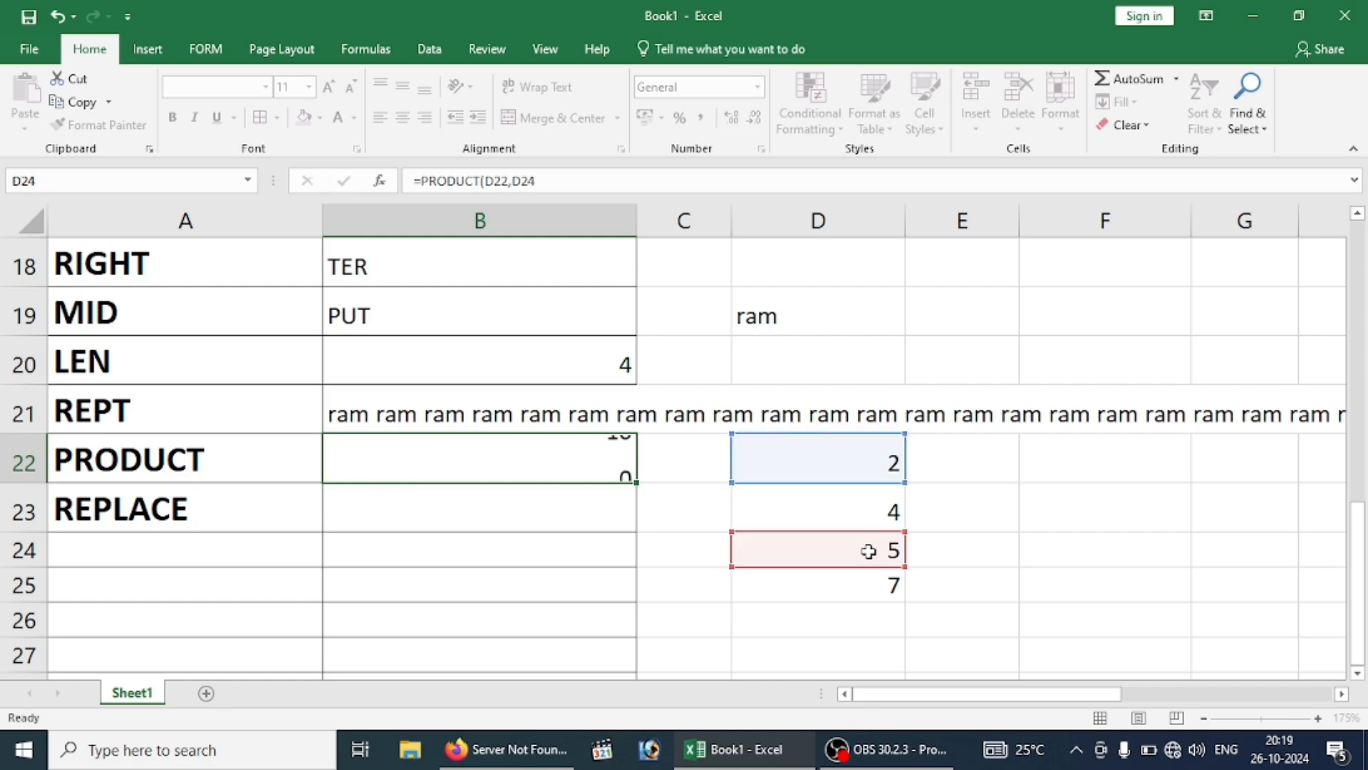
Replace the formula in B22 with a PRODUCT formula that multiplies the whole range D22:D25.
left_click(583, 464)
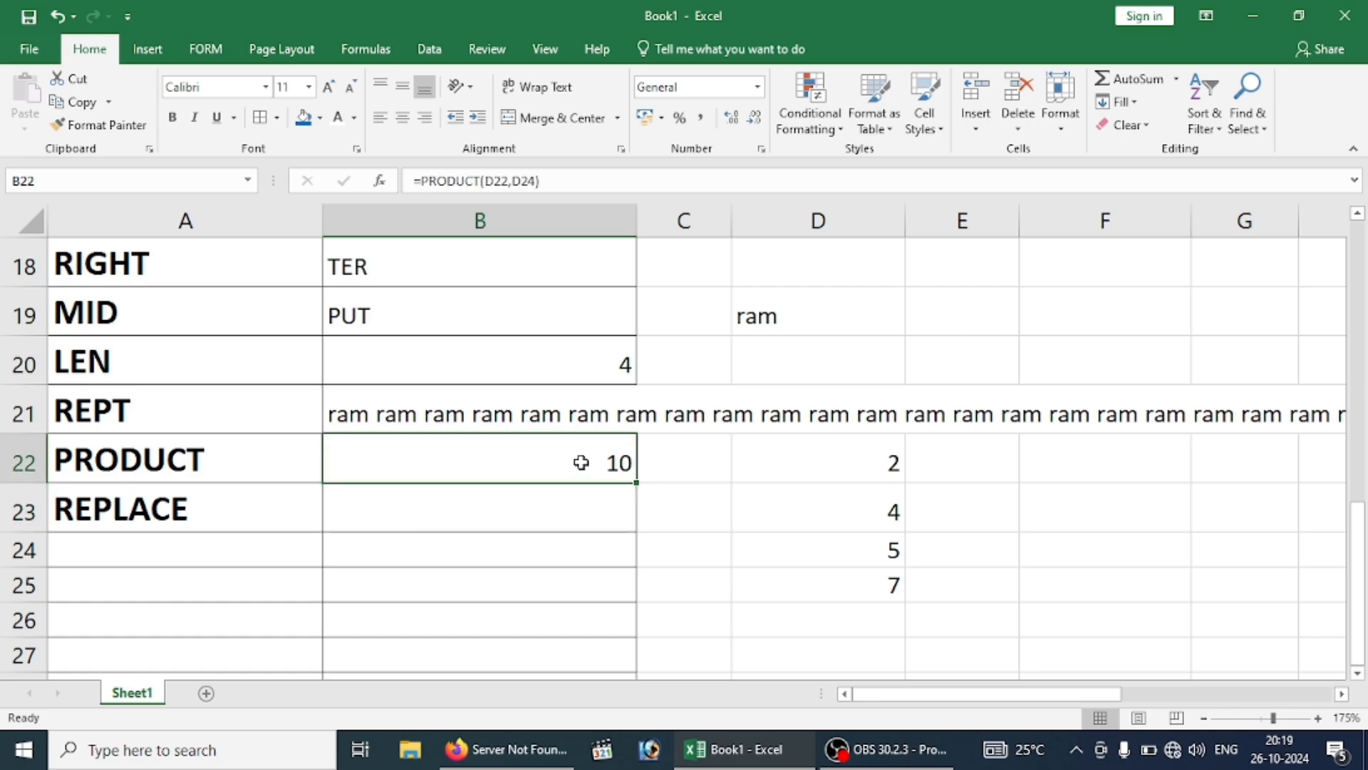
key("Delete")
type("=")
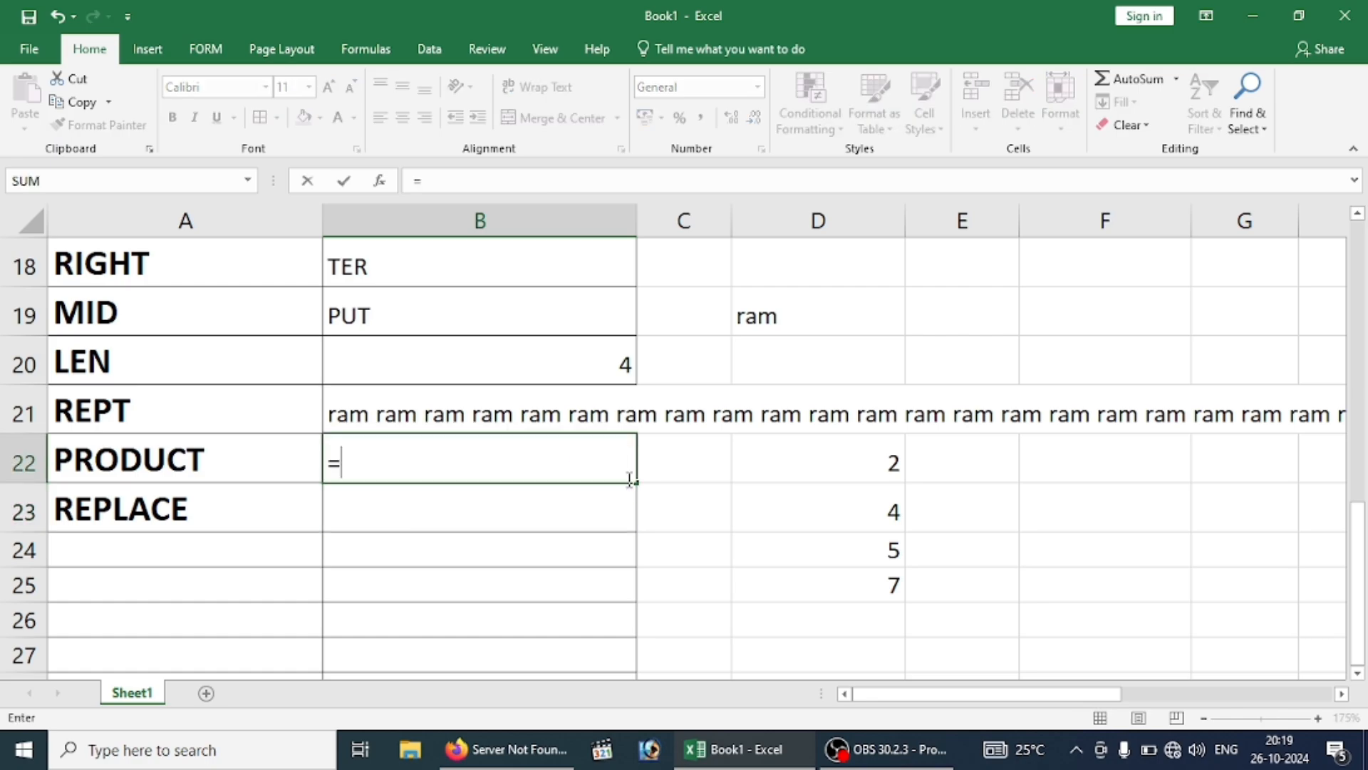
type("prod")
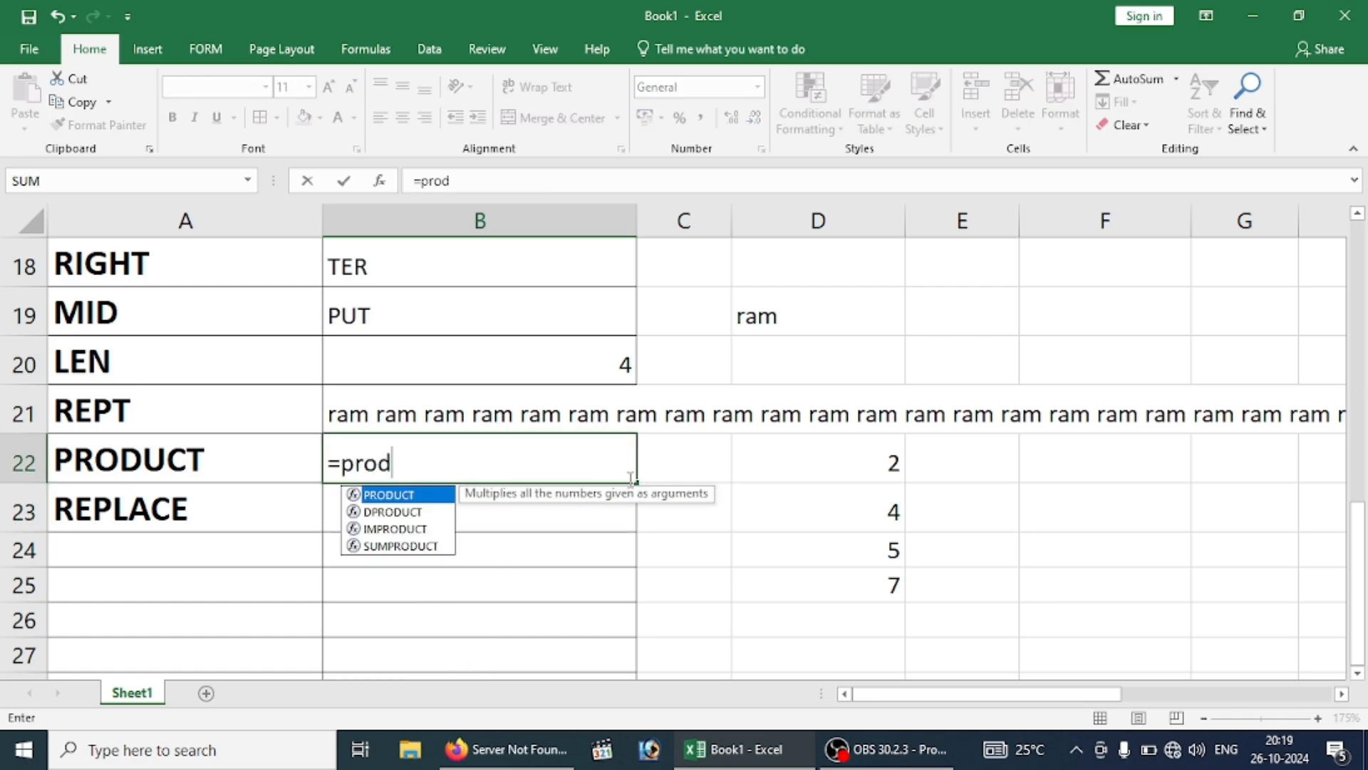
key("Tab")
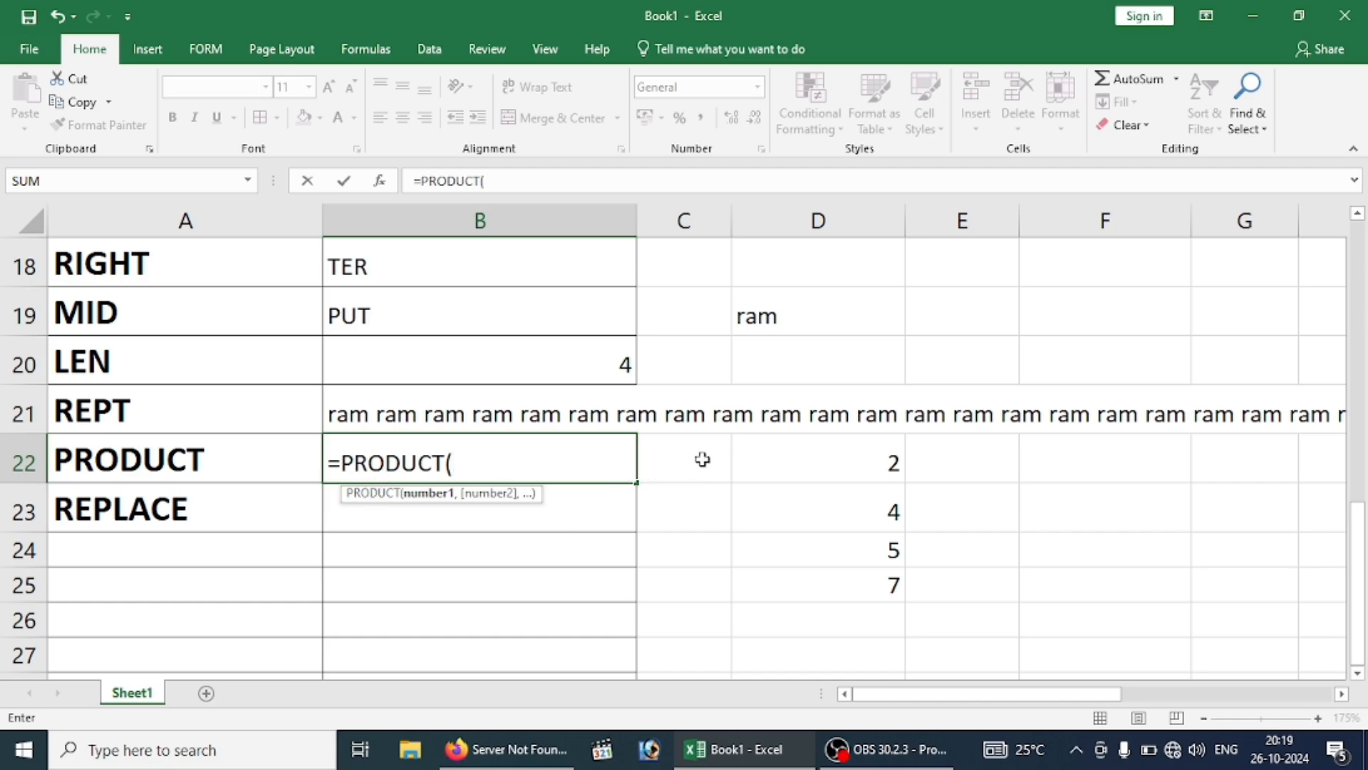
left_click_drag(870, 479, 865, 573)
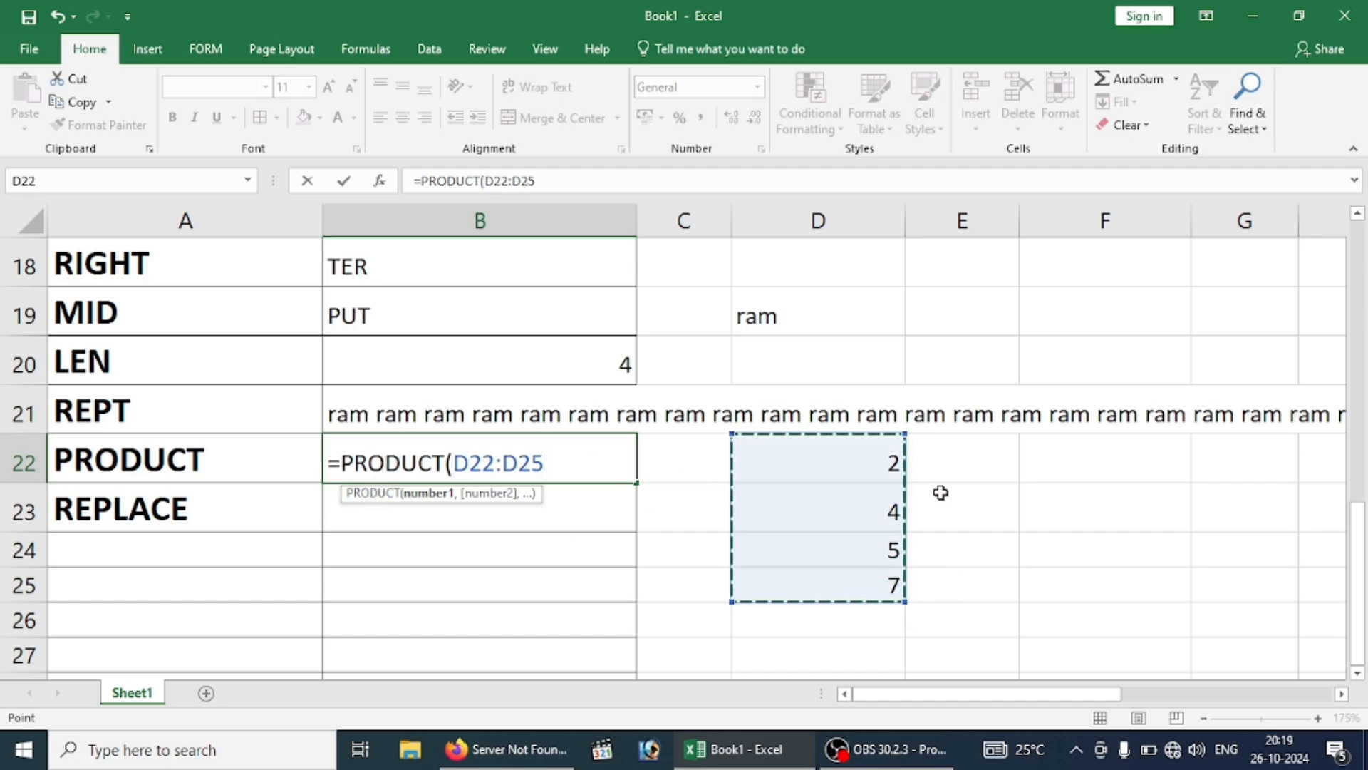
key("Return")
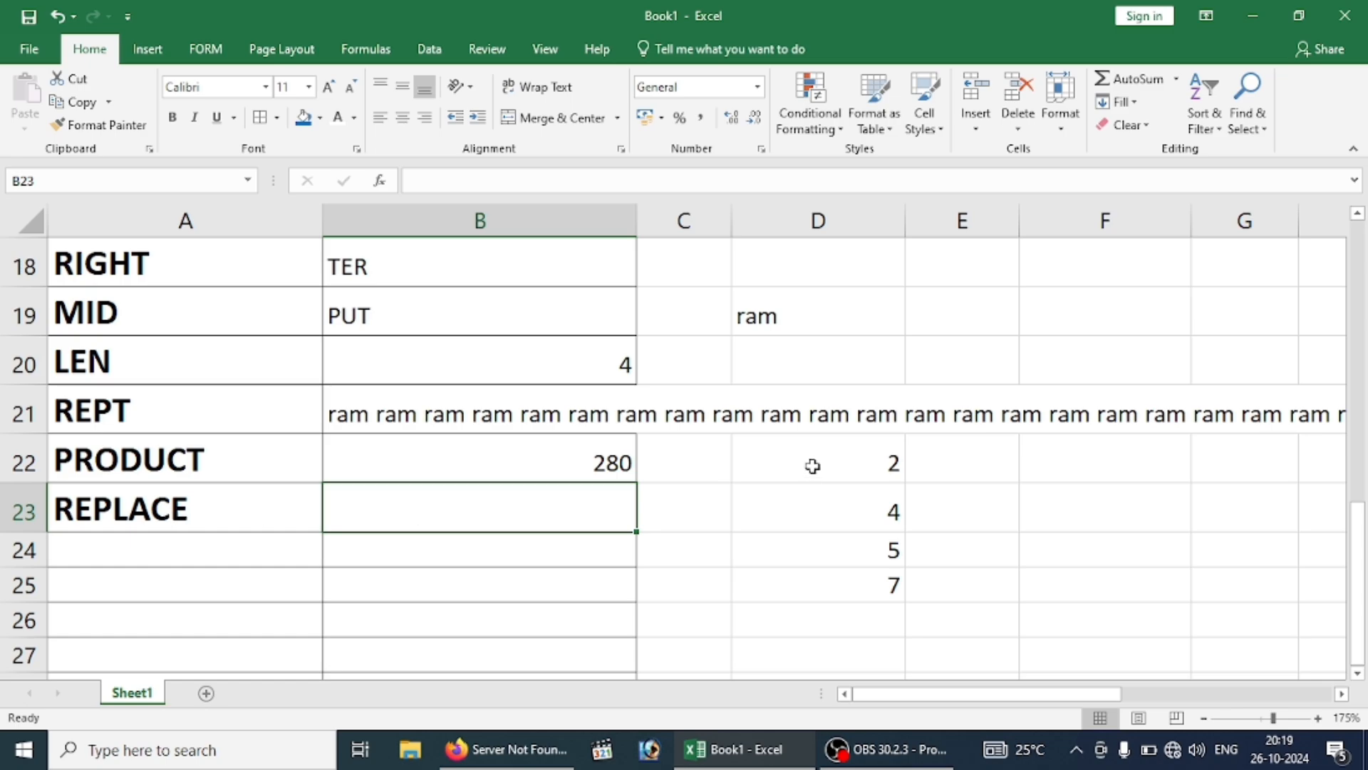
Clear the sample numbers from D22:D25 and enter the sentence "RAM IS A BAD BOY." in D22.
left_click_drag(812, 466, 831, 589)
key("Delete")
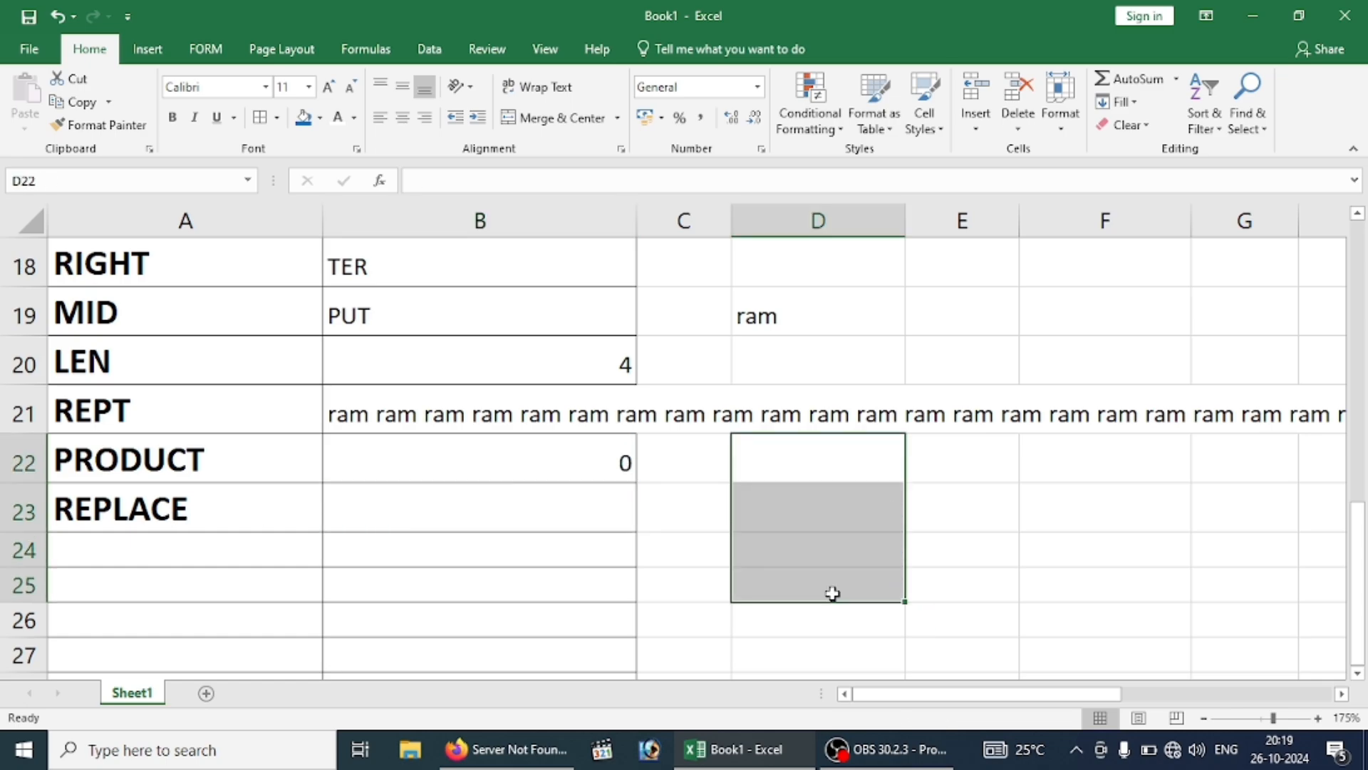
left_click(788, 465)
type("ram")
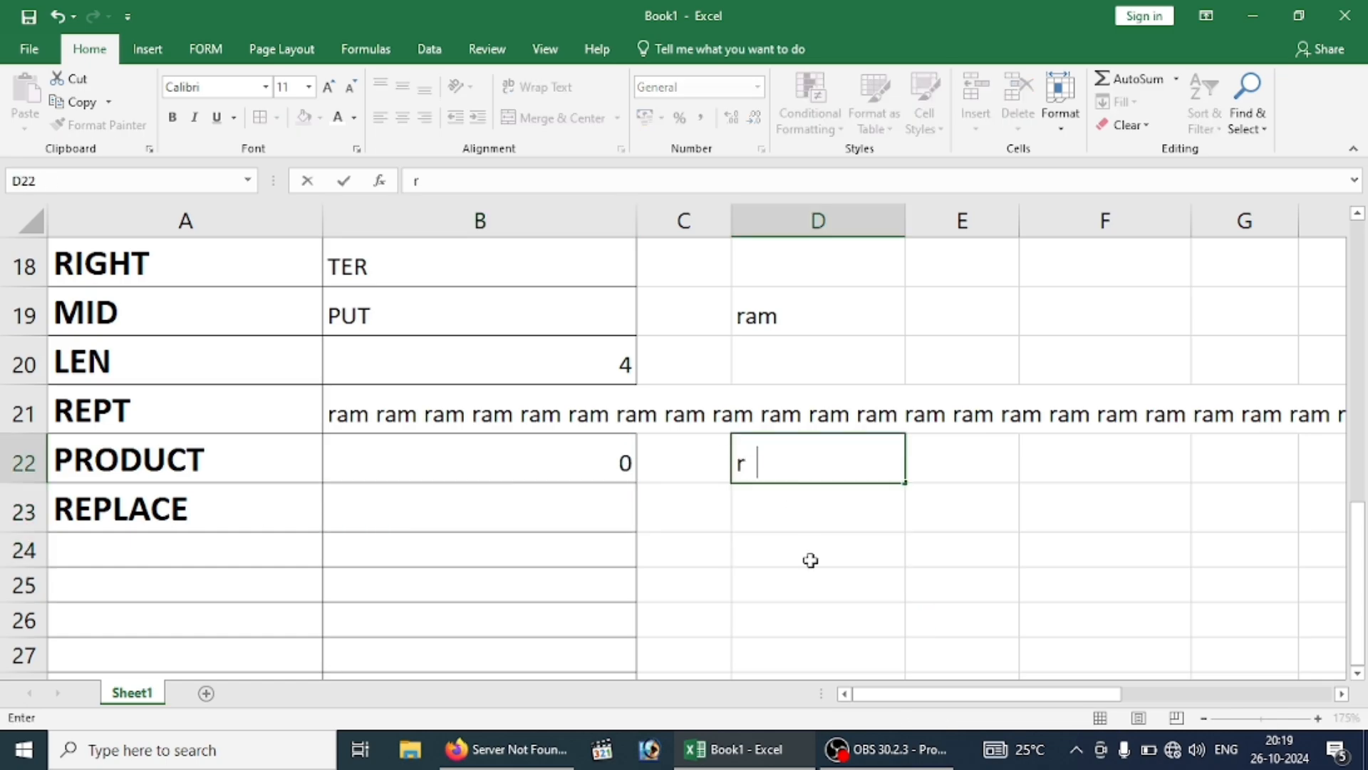
key("BackSpace")
key("BackSpace")
key("BackSpace")
type("RAM IS")
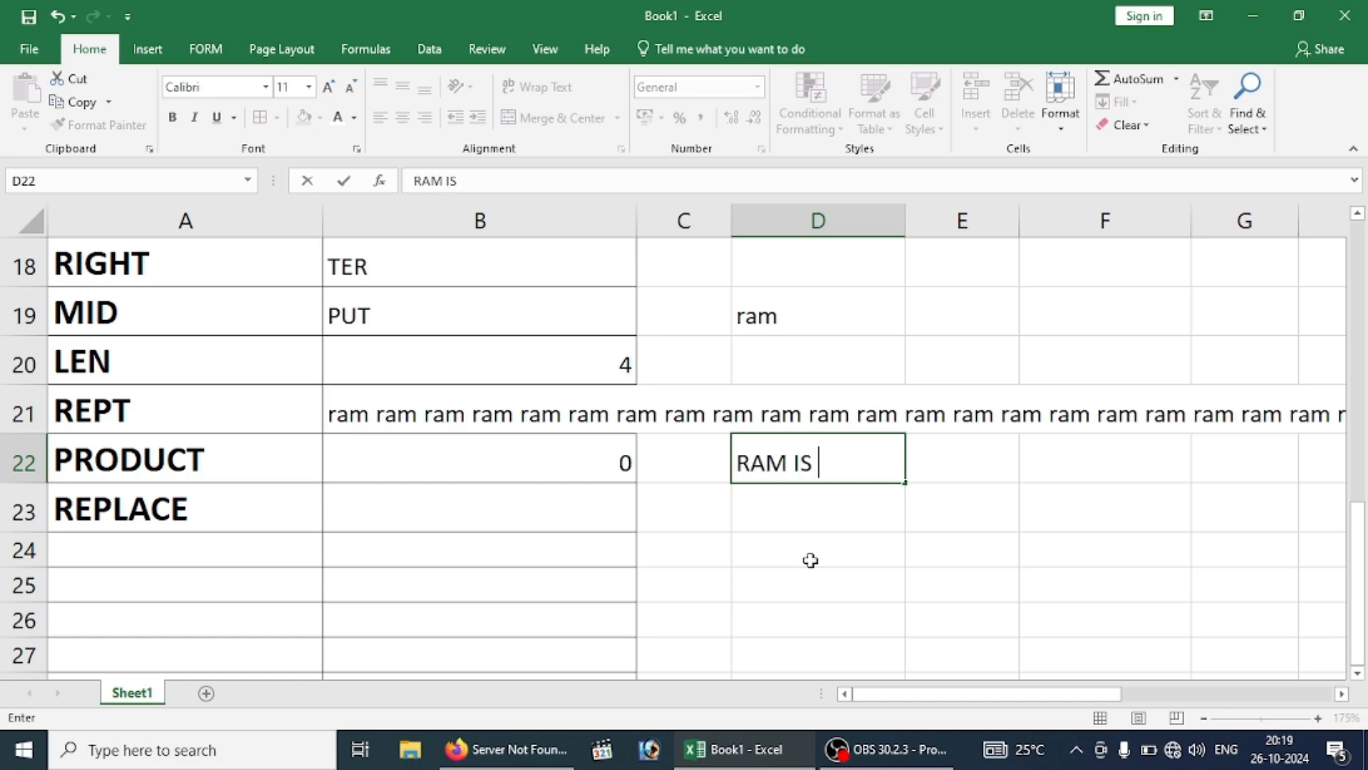
type(" A BAD B")
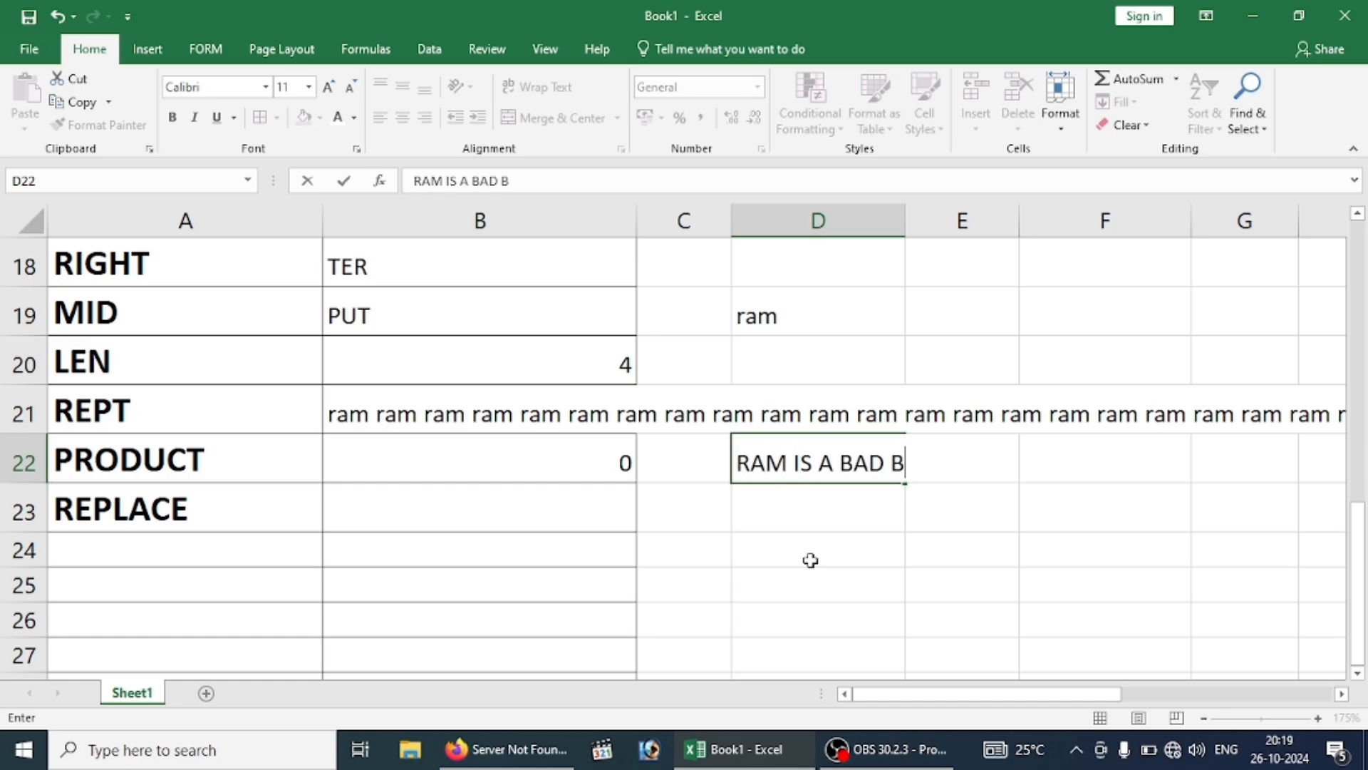
type("OY.")
key("Return")
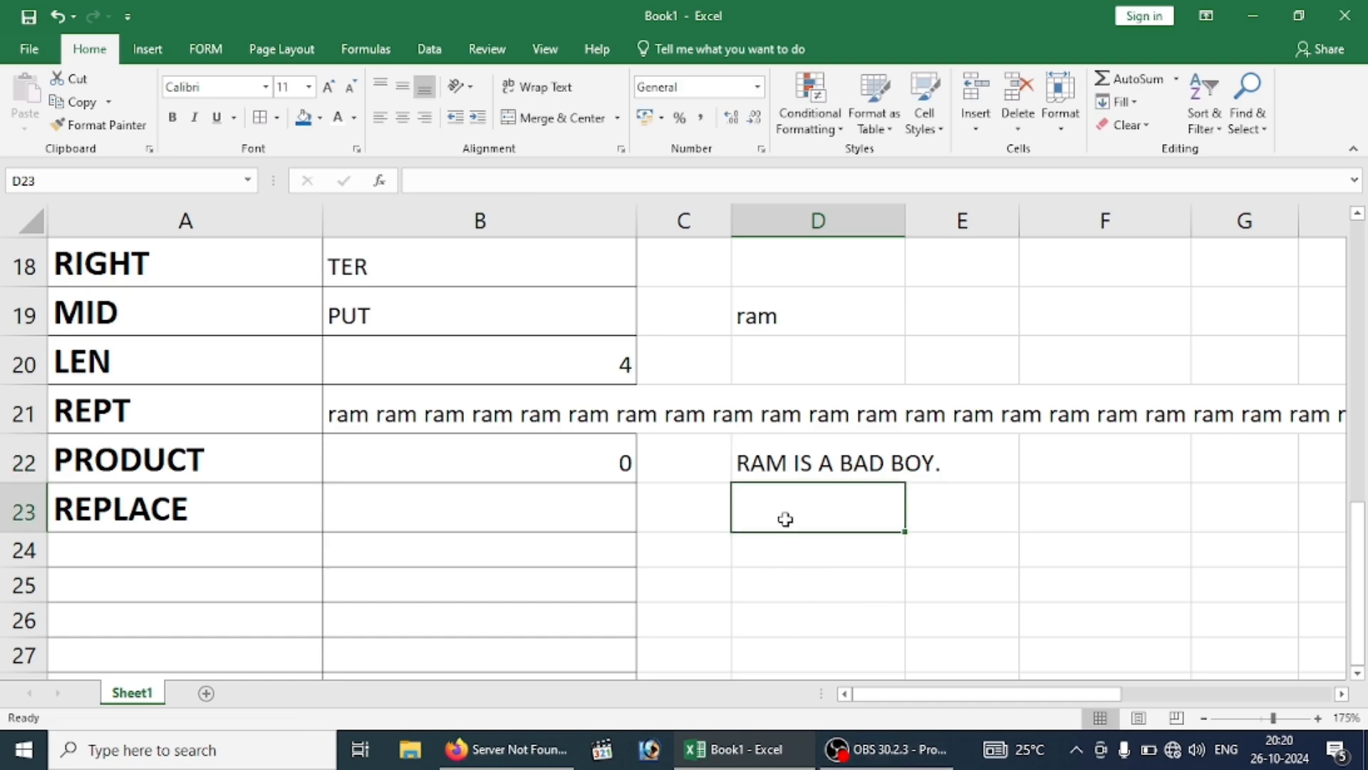
Enter a REPLACE formula in B23 that swaps 3 characters of D22, starting at character 10, for "GENTLE".
left_click(503, 536)
left_click(519, 504)
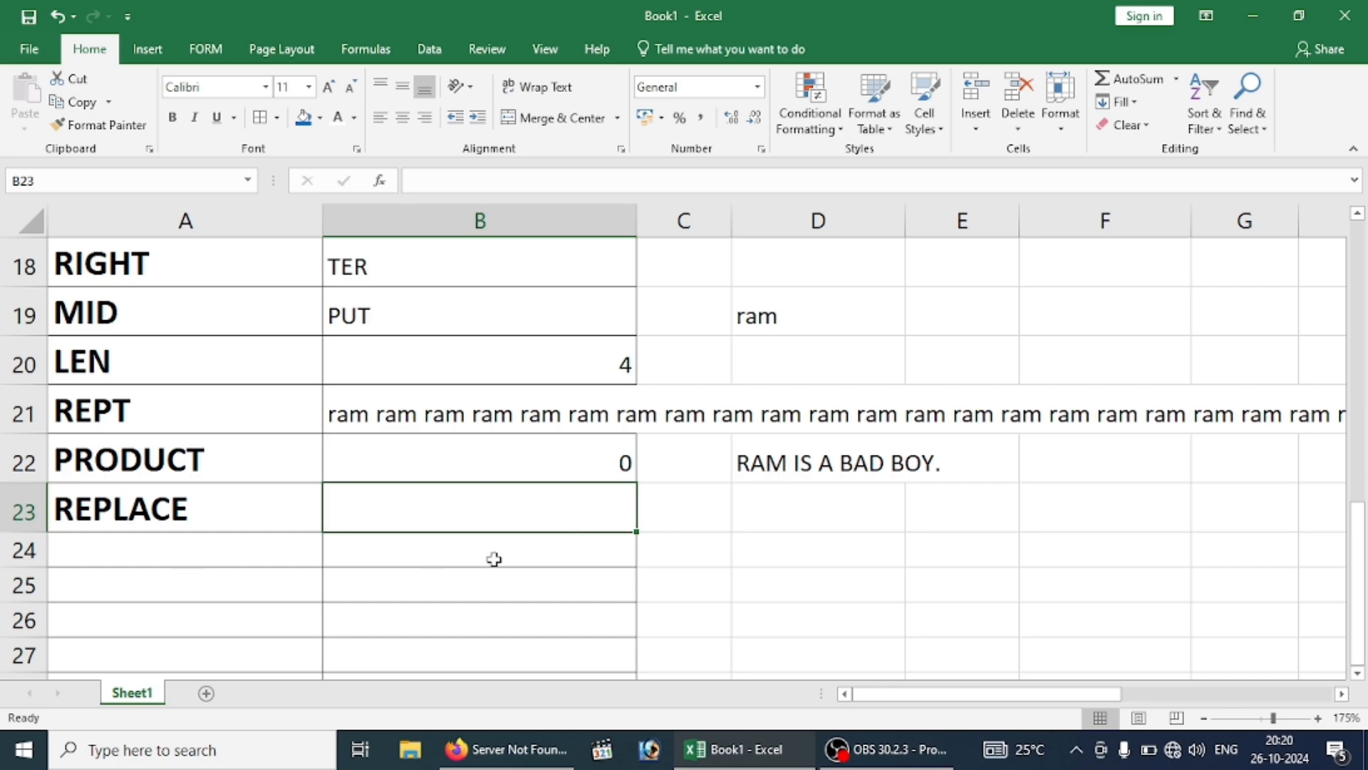
type("=RE")
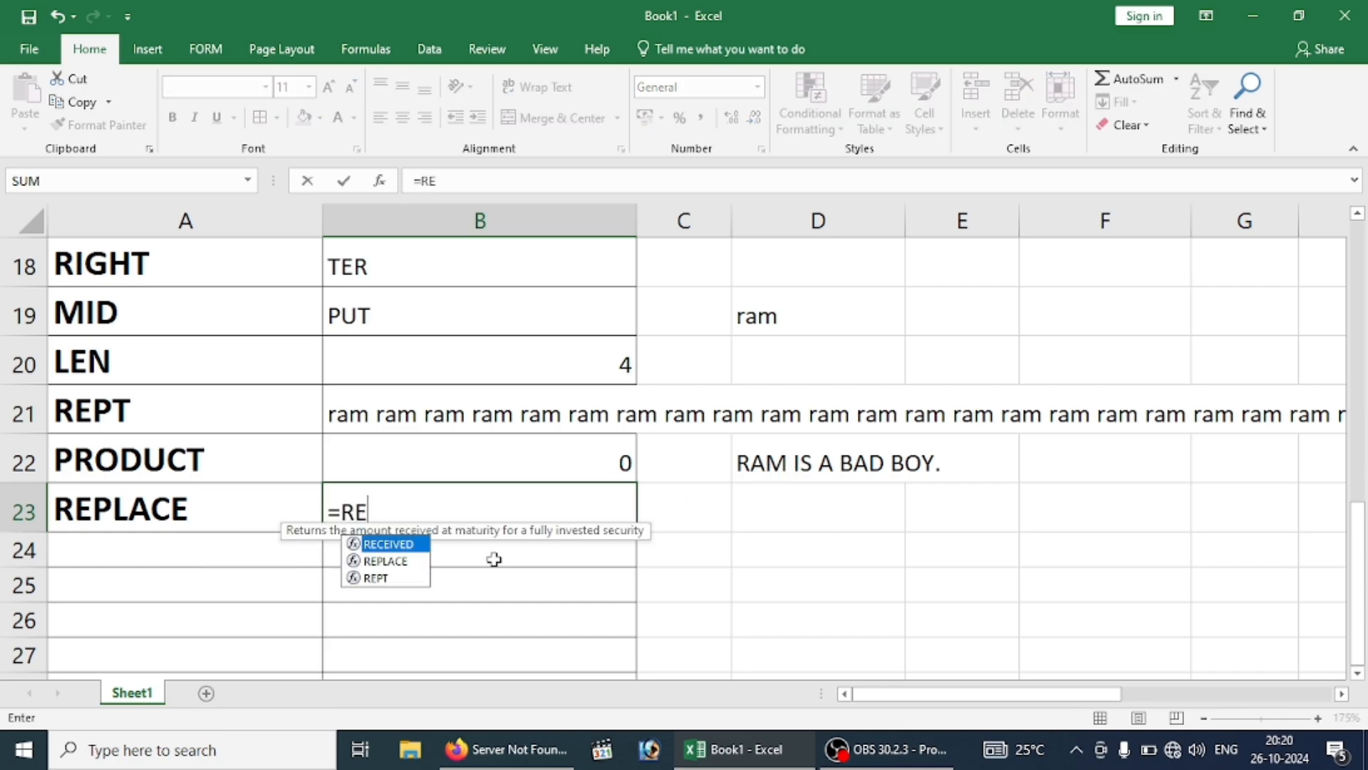
type("PL")
key("Tab")
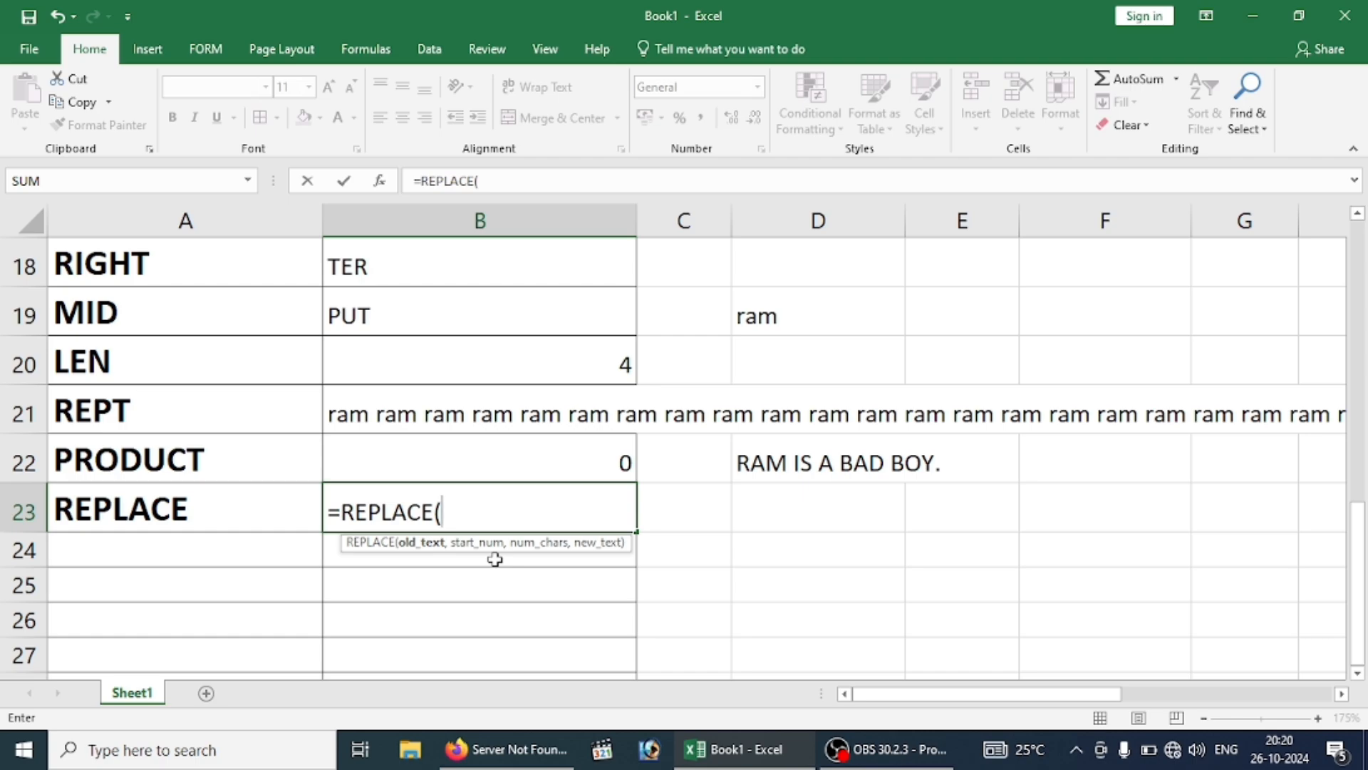
left_click(761, 476)
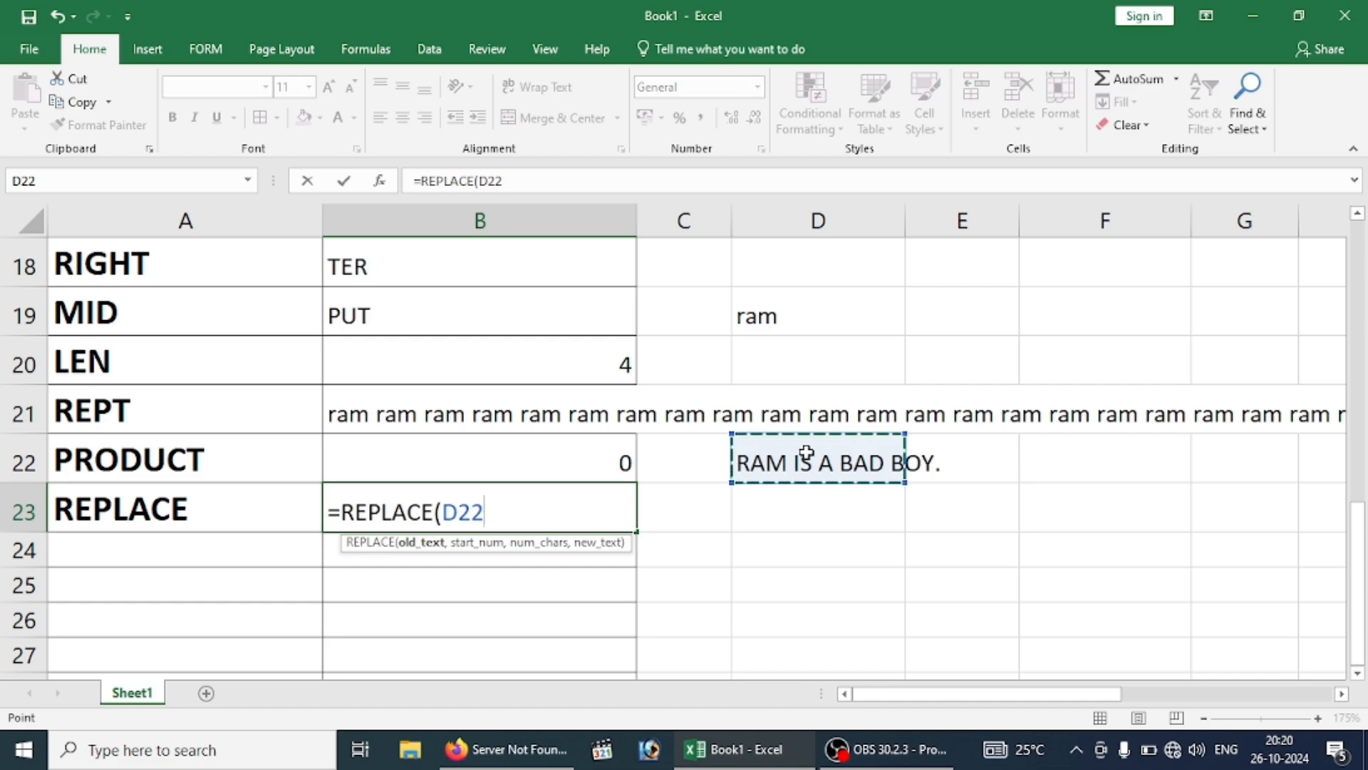
type(",")
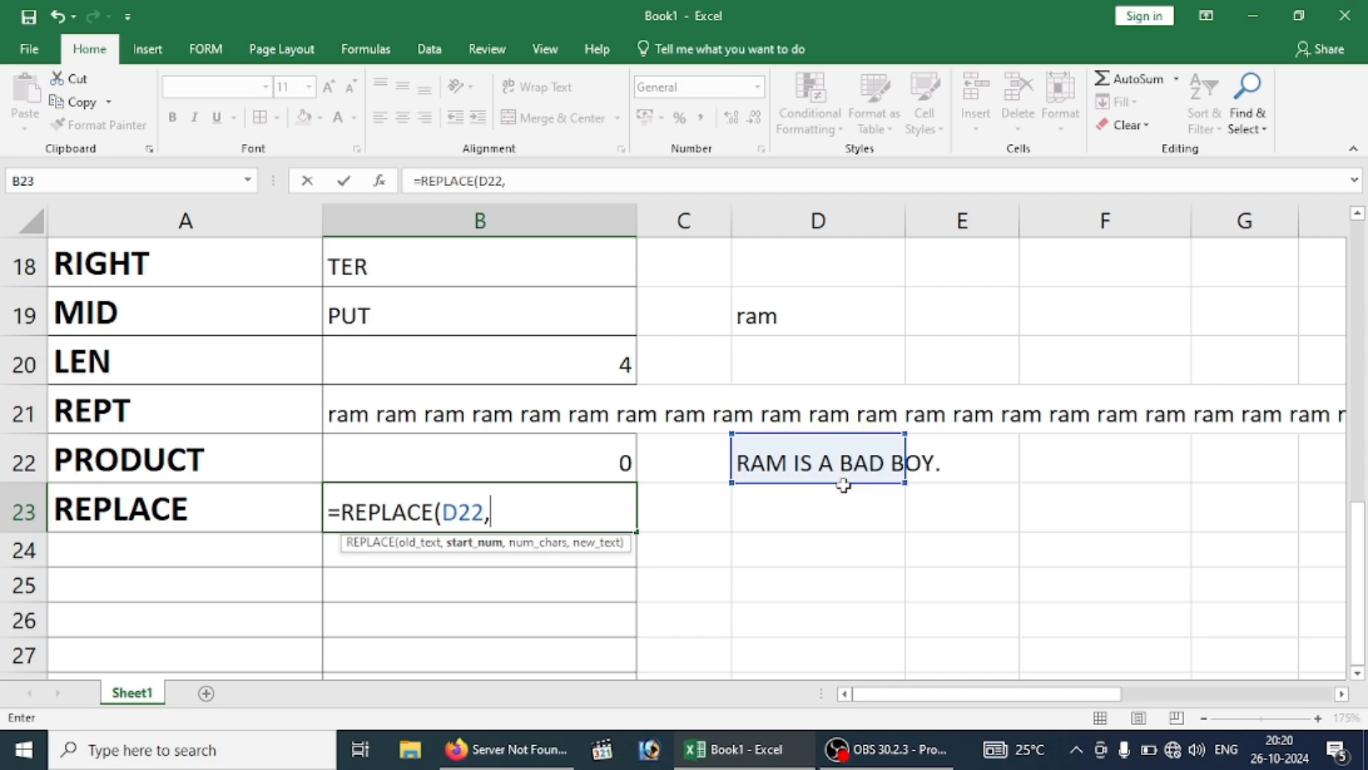
type("10")
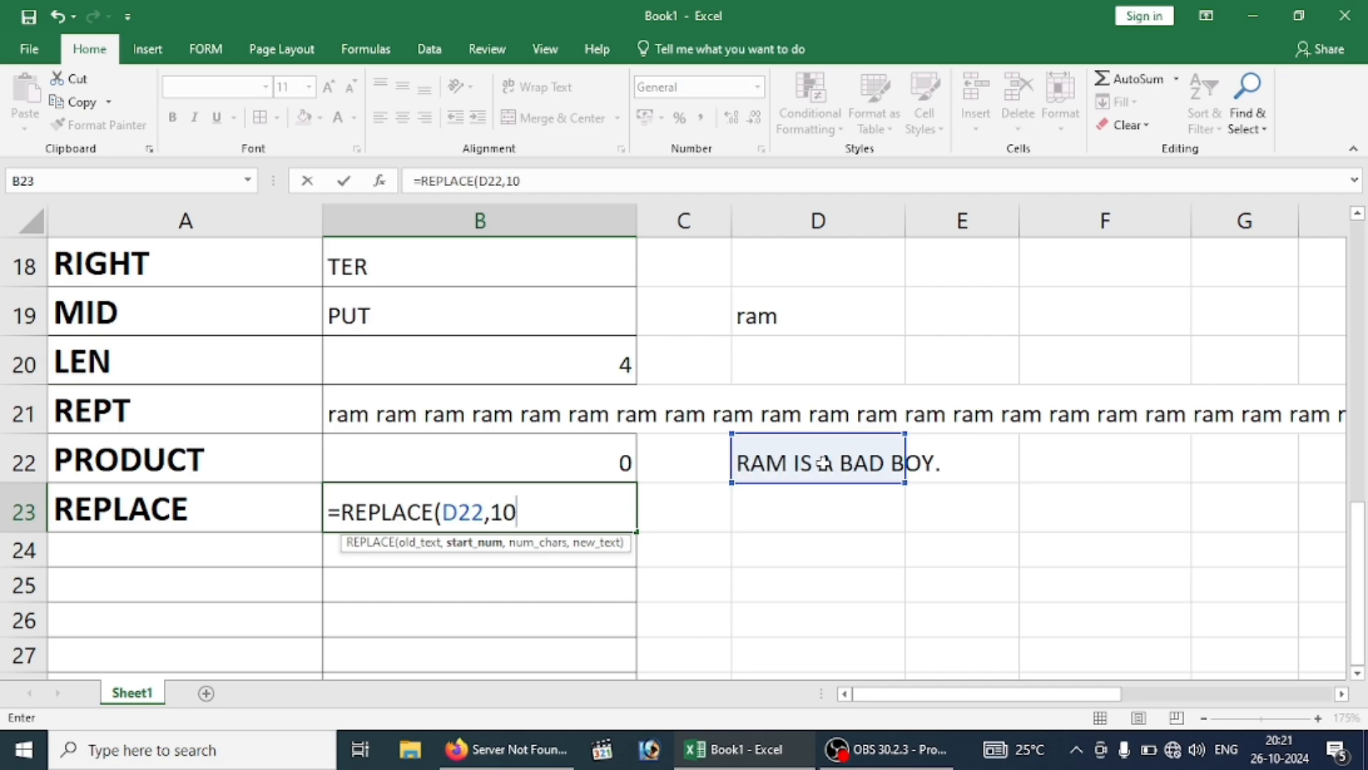
type(",")
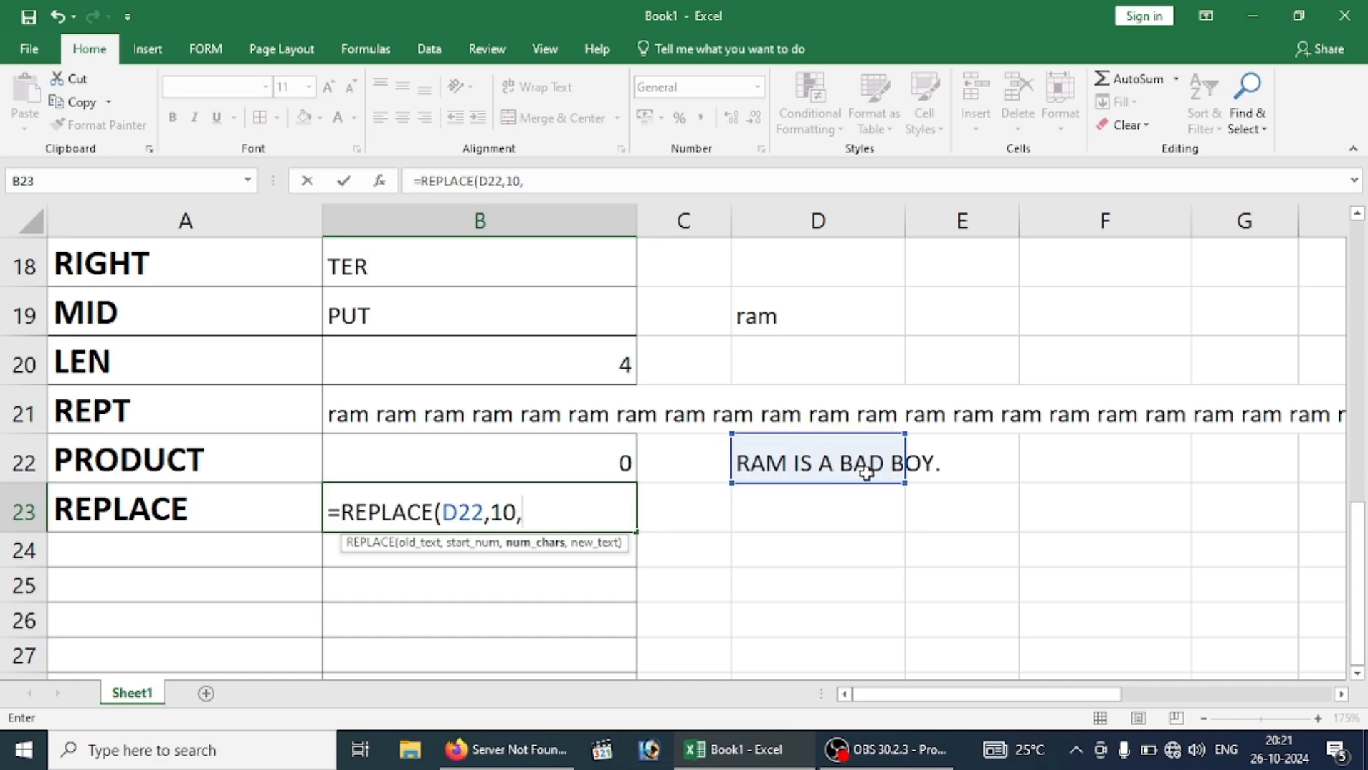
type("3,")
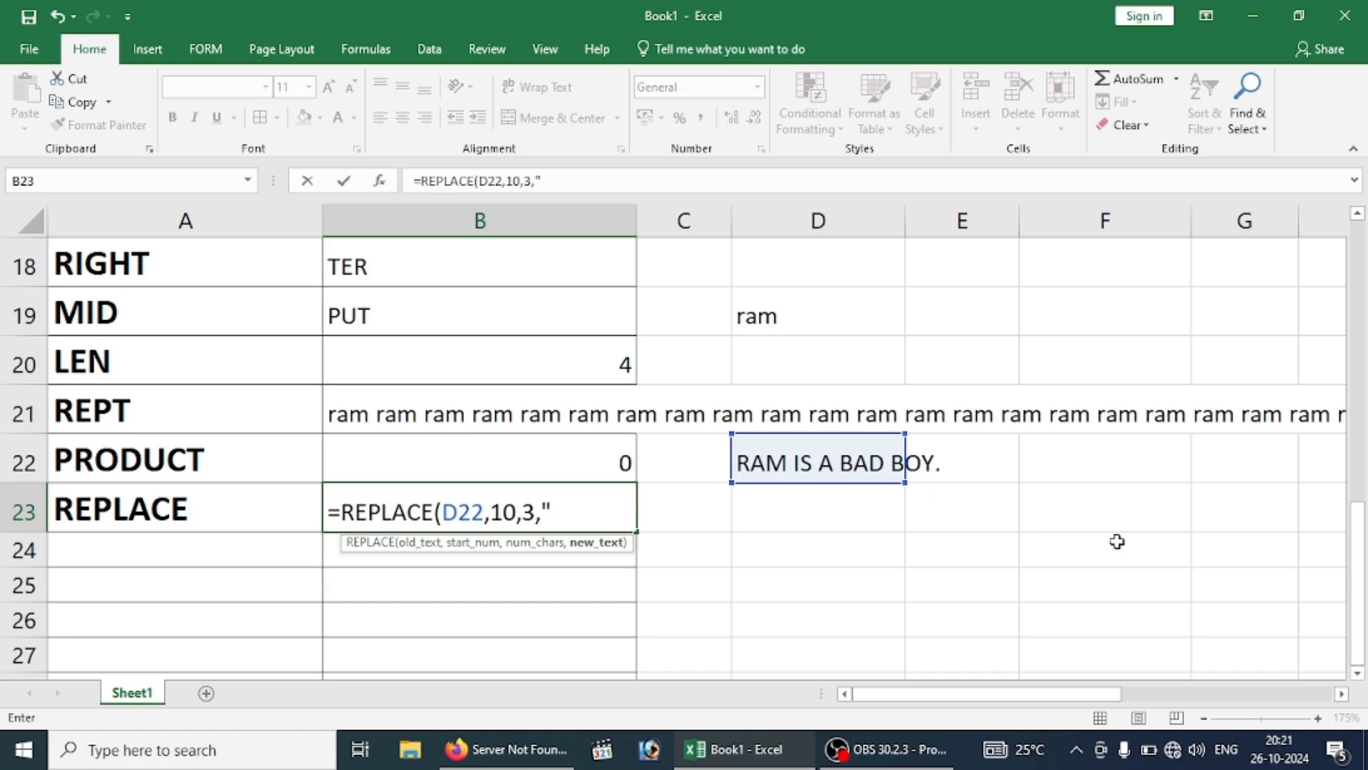
type("\"GENTLE")
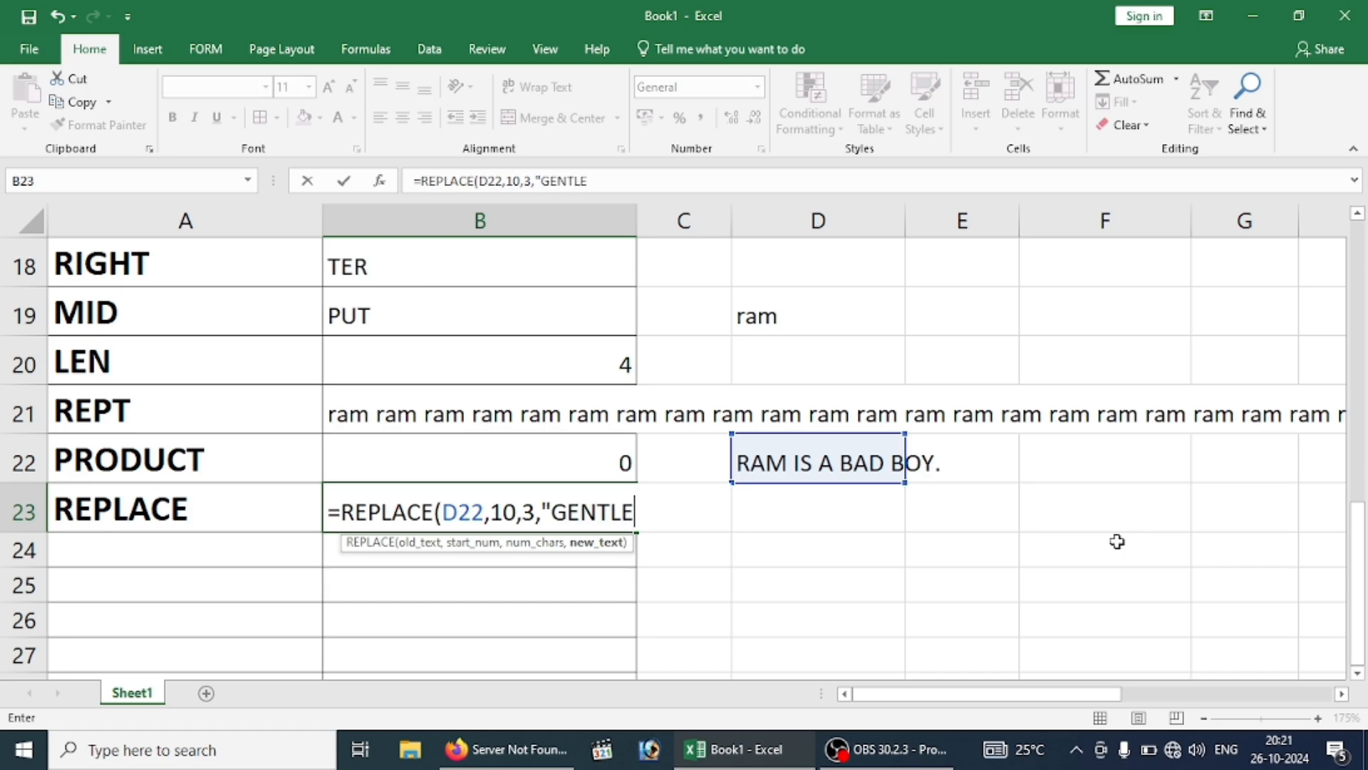
type("\"")
key("Return")
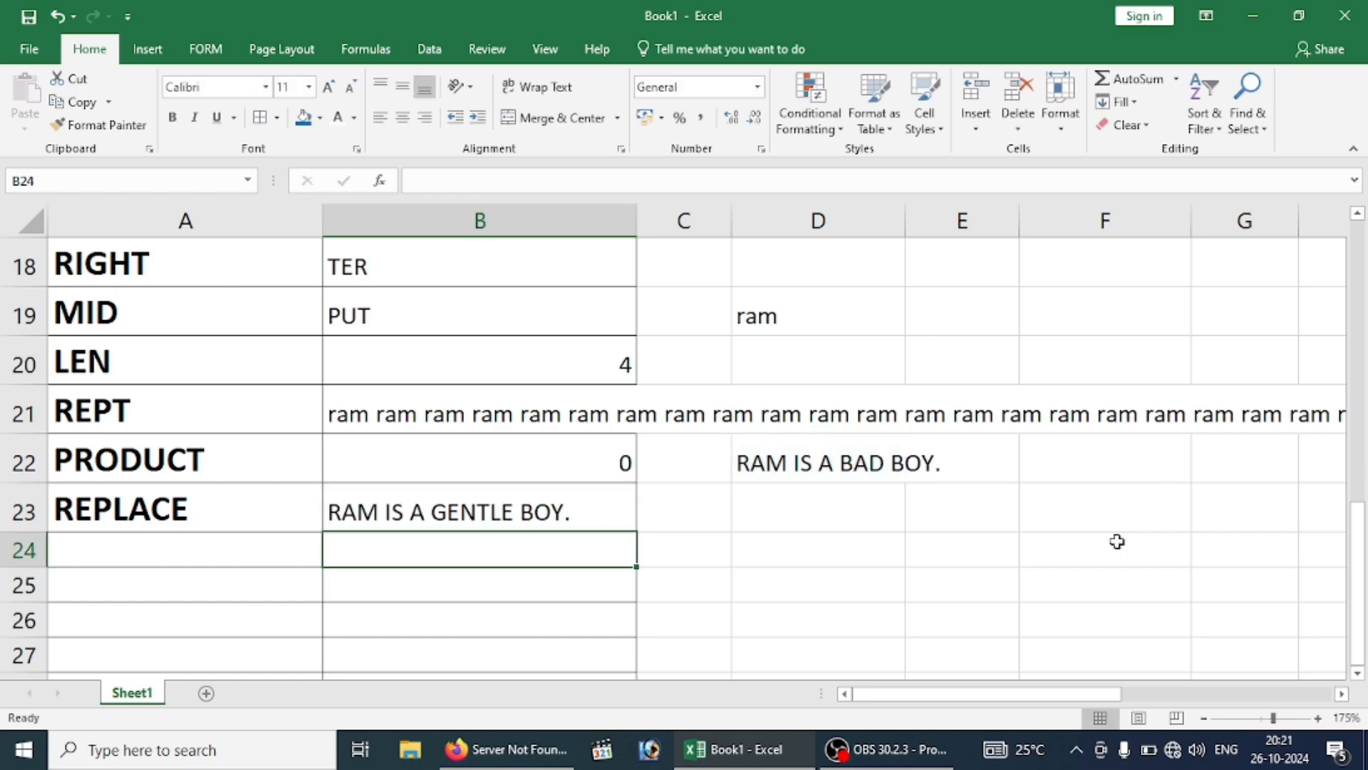
Review the arguments of the REPLACE formula in B23 without changing it.
left_click(452, 526)
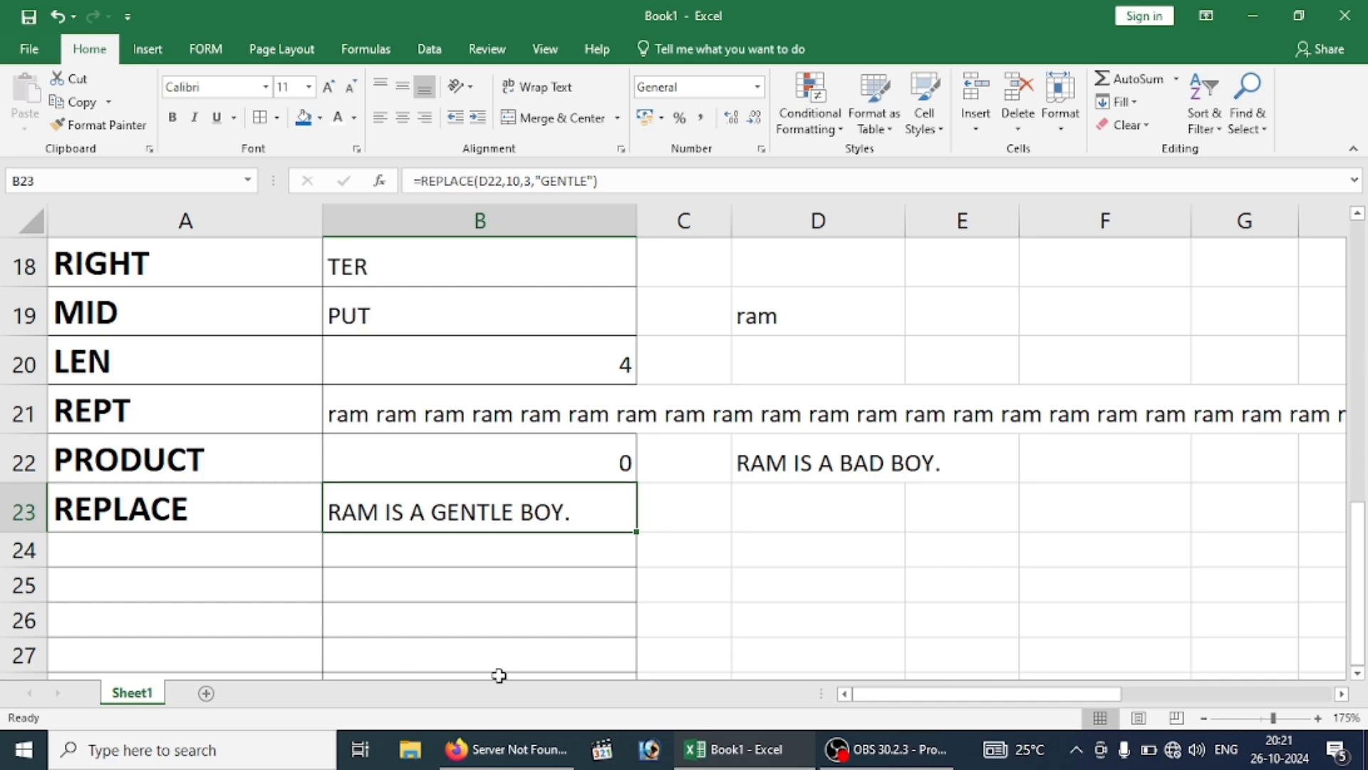
double_click(449, 511)
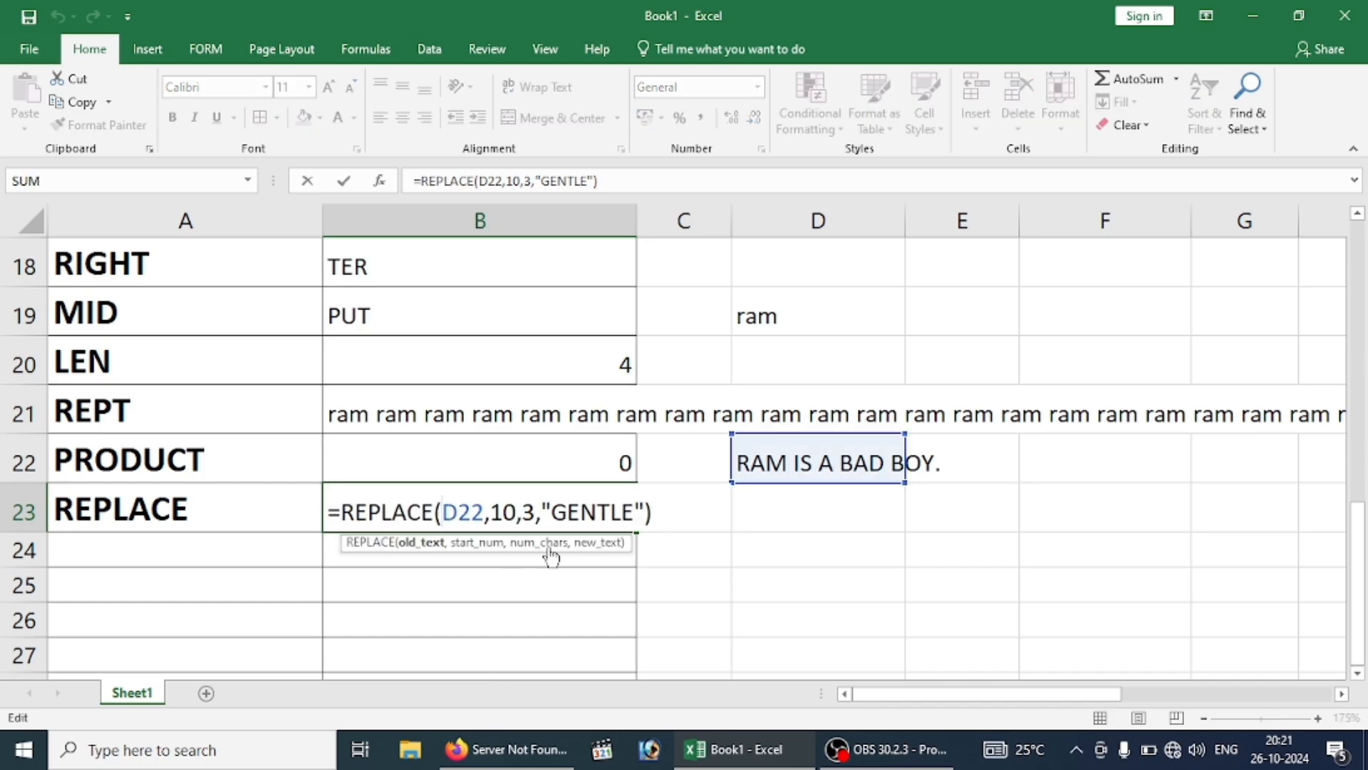
key("Return")
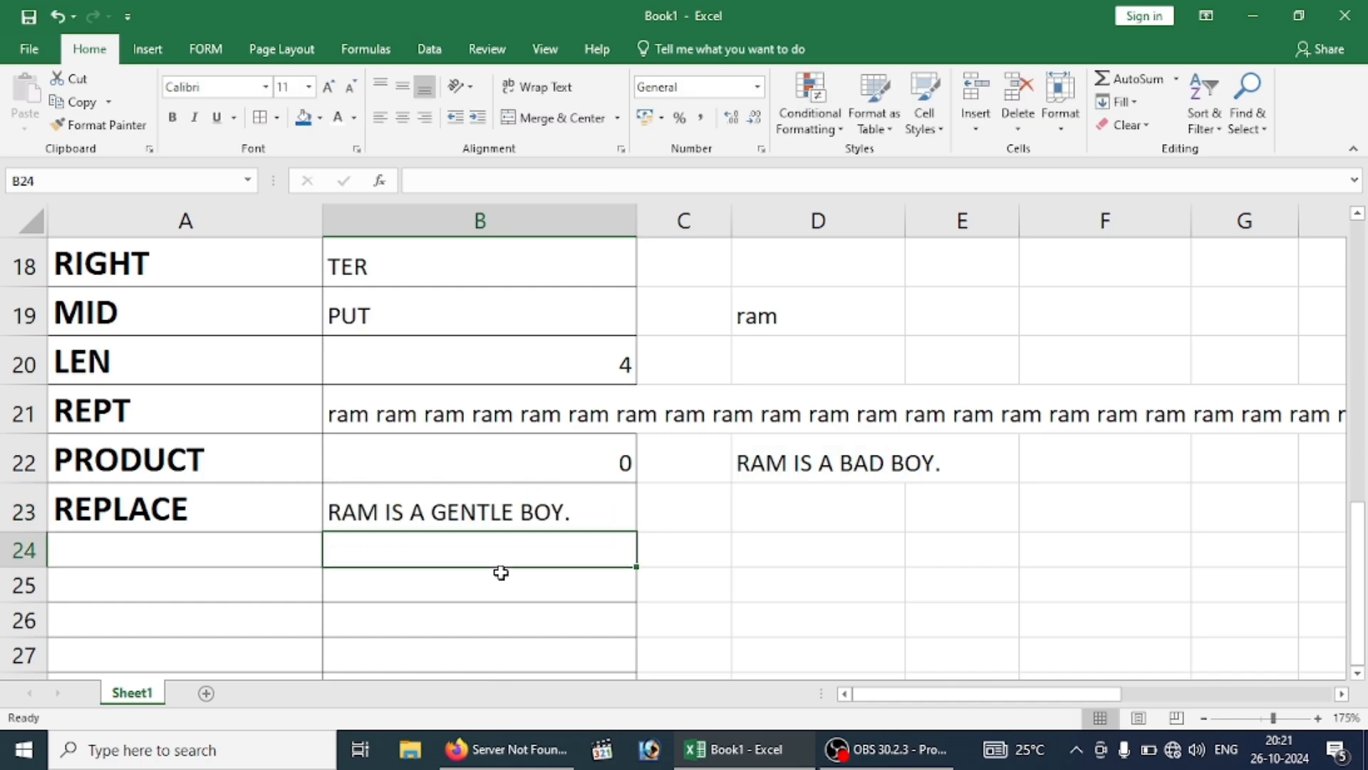
Enter a REPLACE formula in B24 that swaps 3 characters of D22, starting at character 1, for a different first name.
type("=RE")
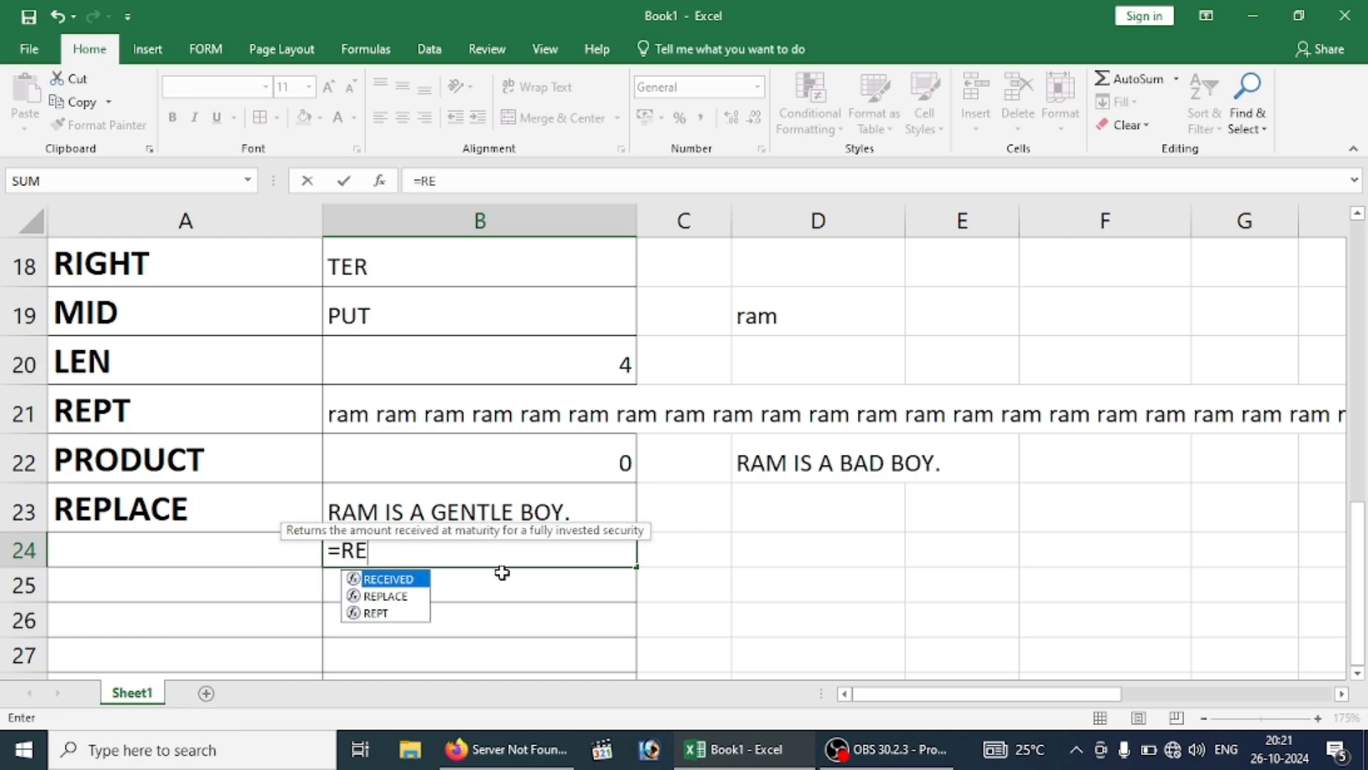
type("PL")
key("Tab")
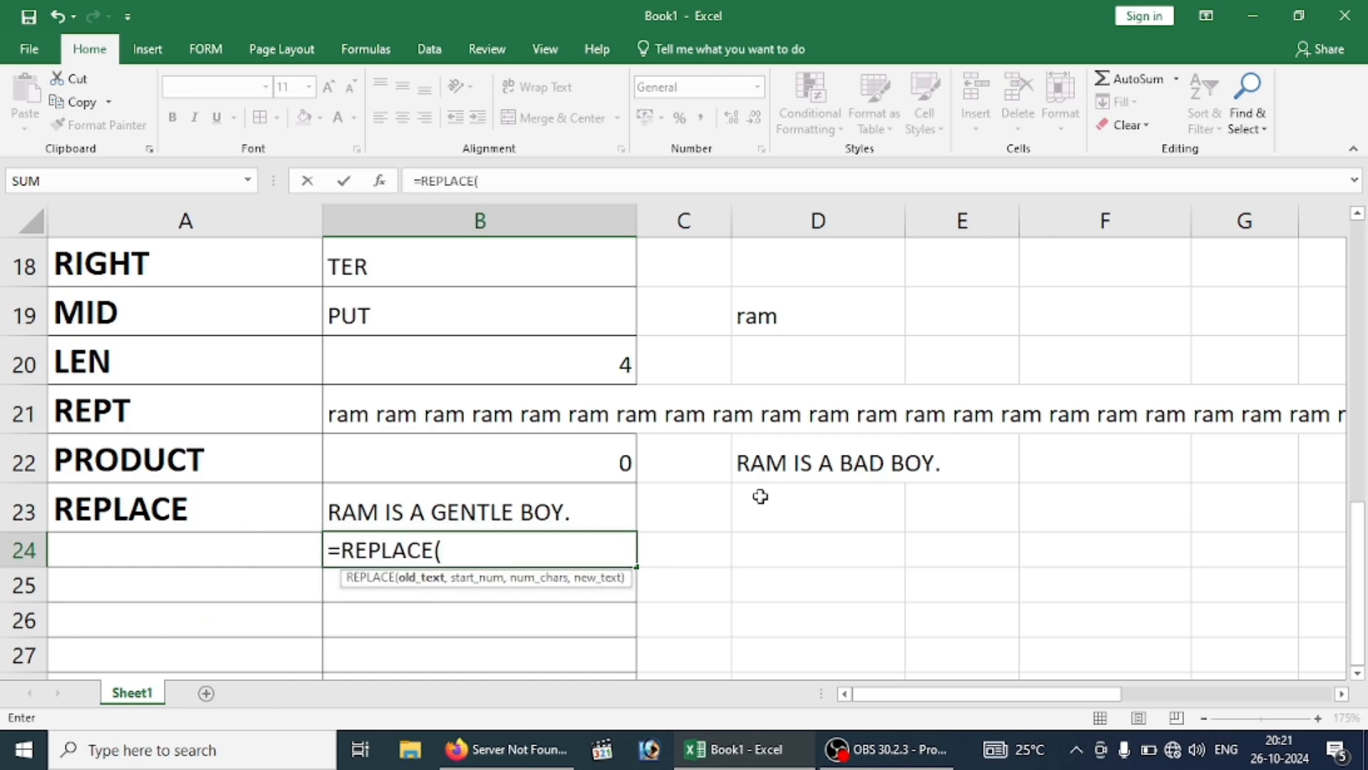
left_click(776, 467)
type(",1")
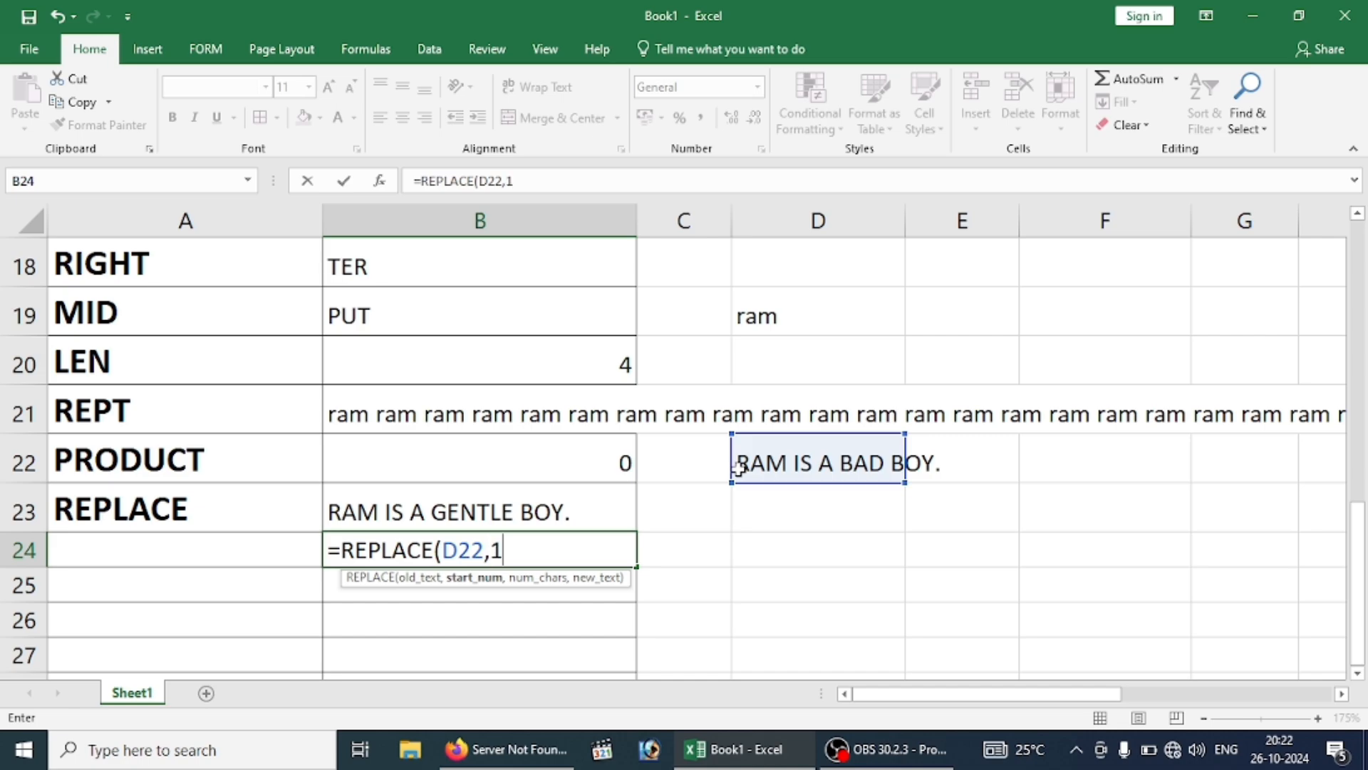
type(",")
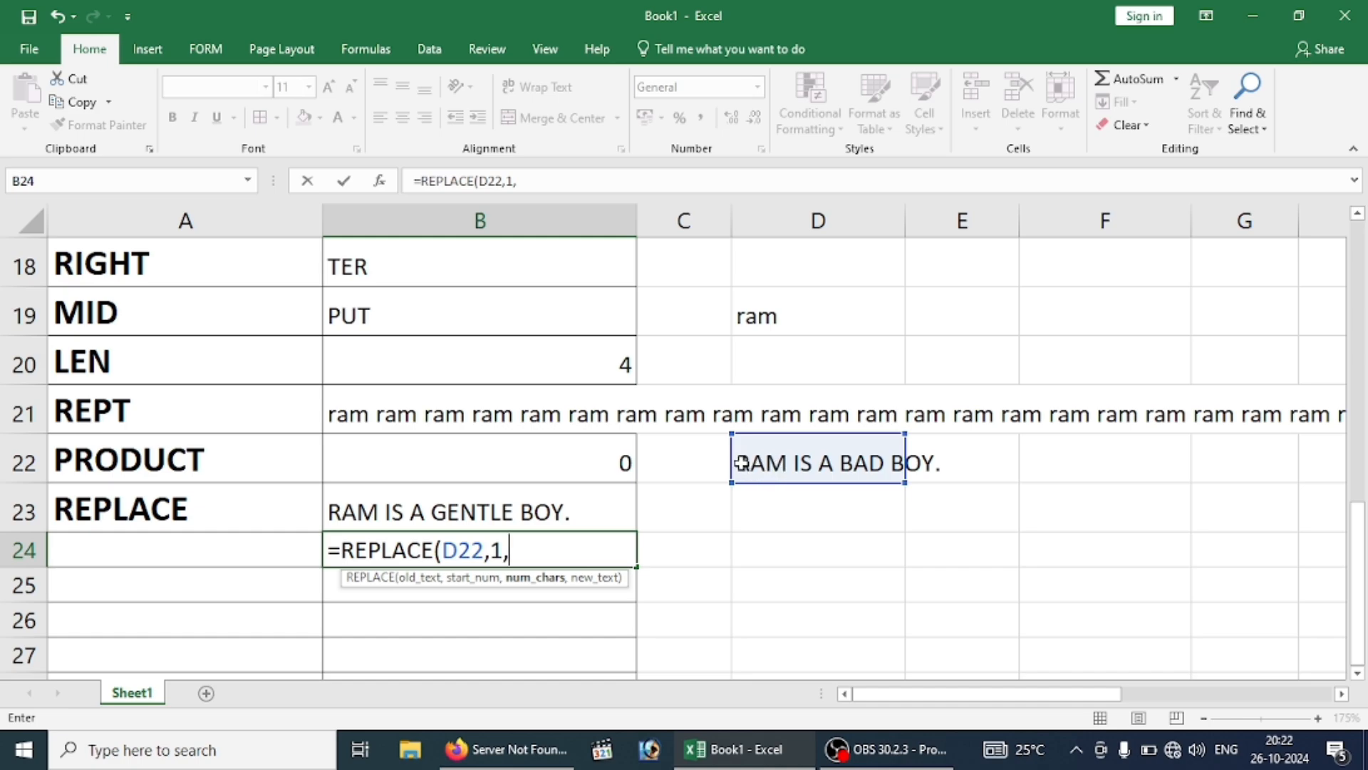
type("3,")
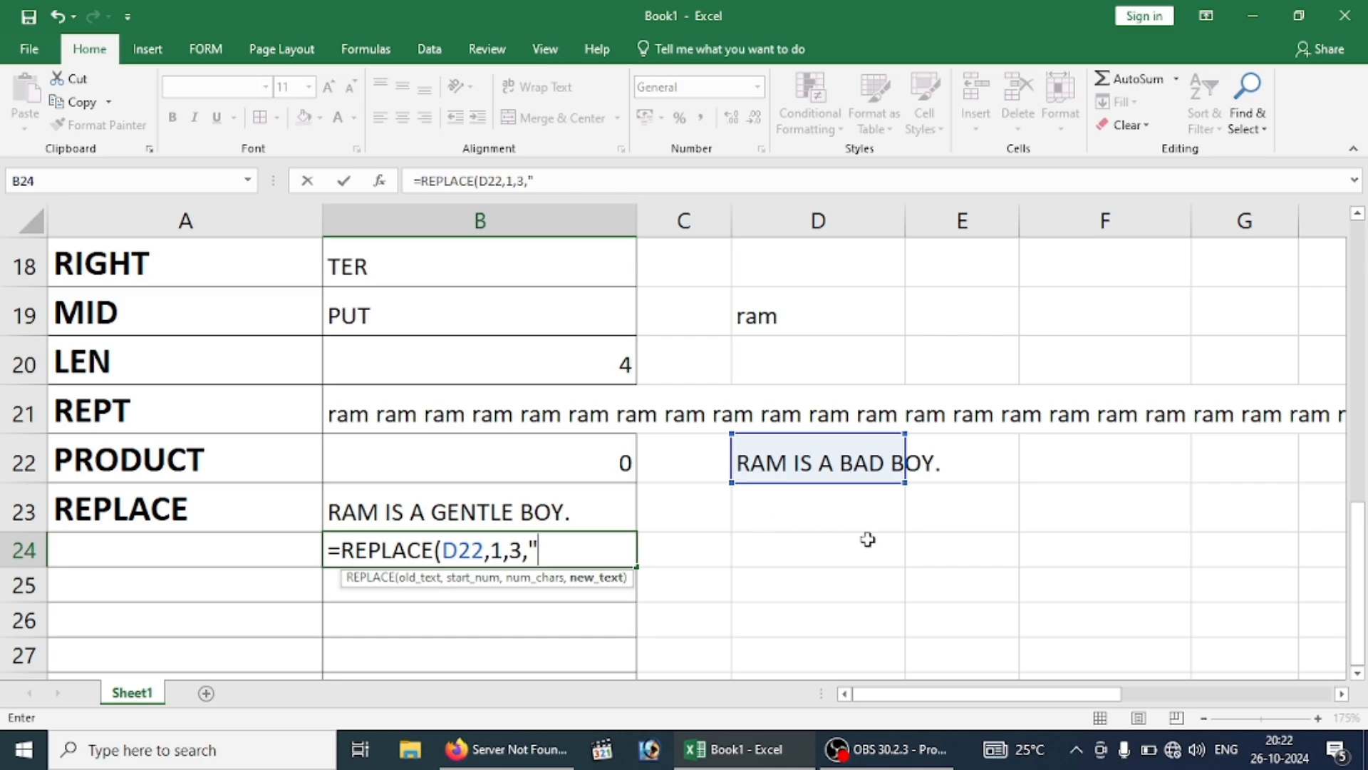
type(" ROHAN")
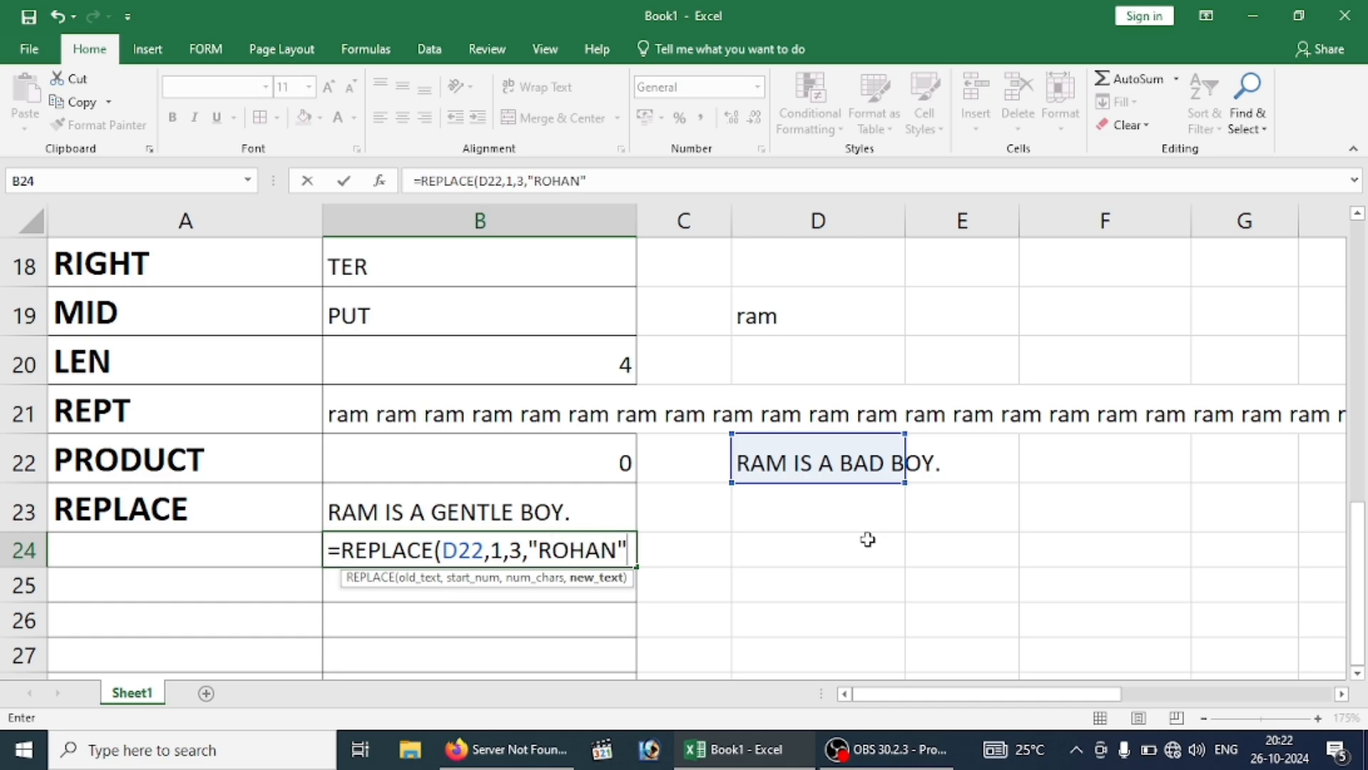
type("\"")
key("Return")
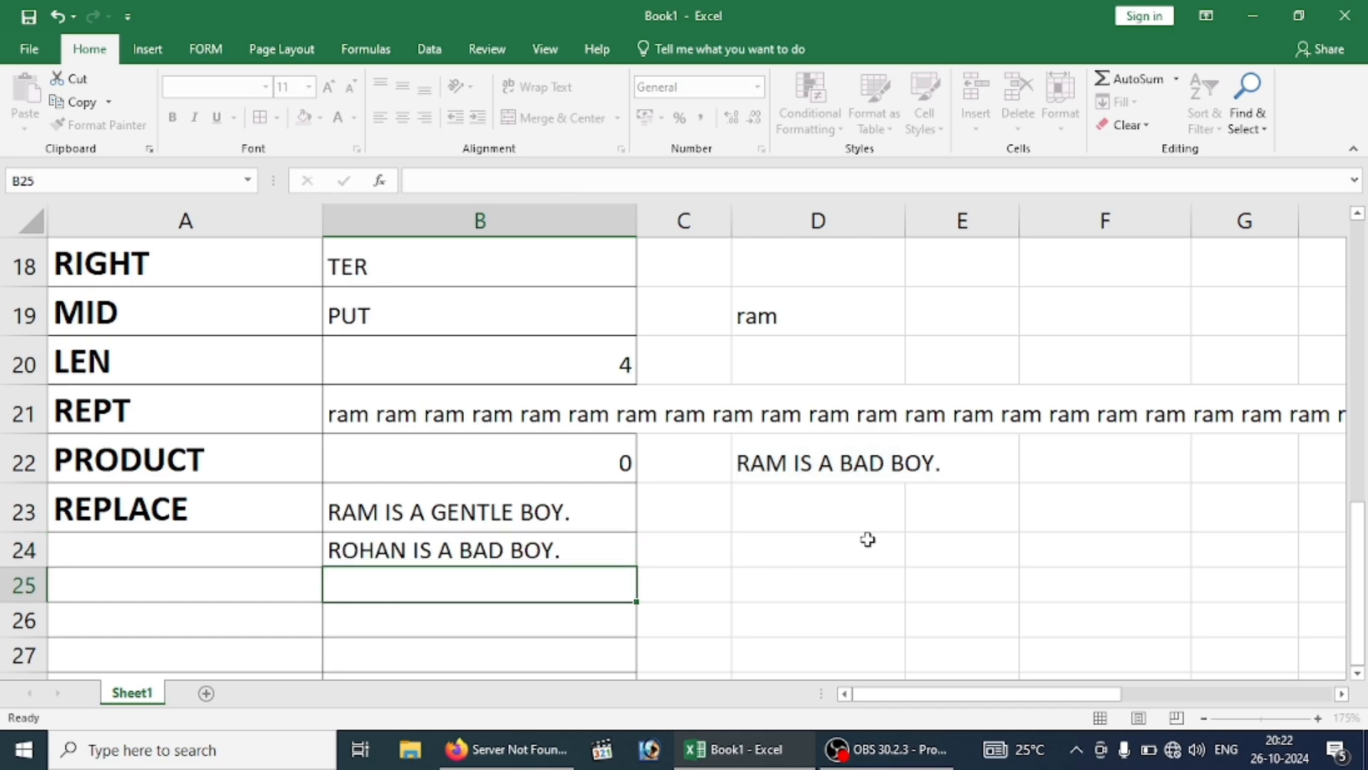
left_click(776, 467)
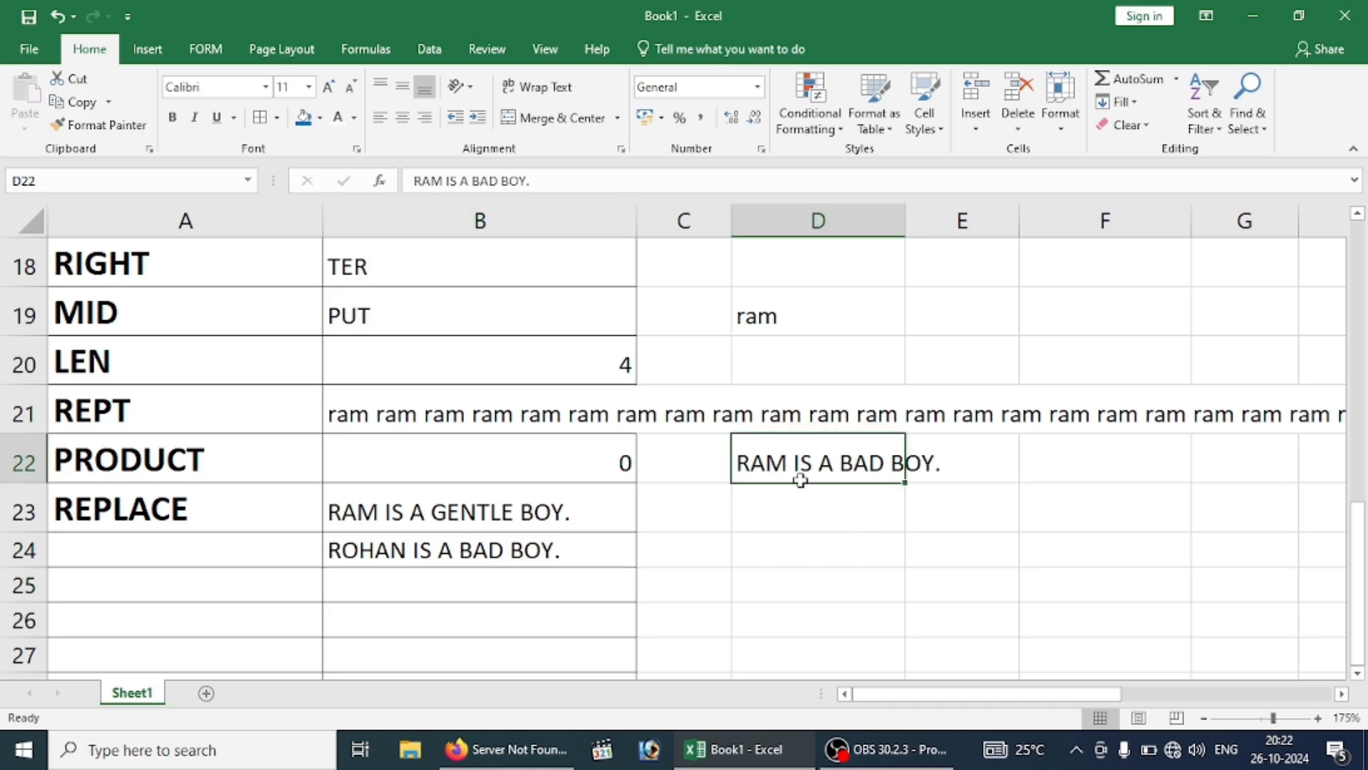
left_click(505, 586)
scroll(824, 590, "up", 6)
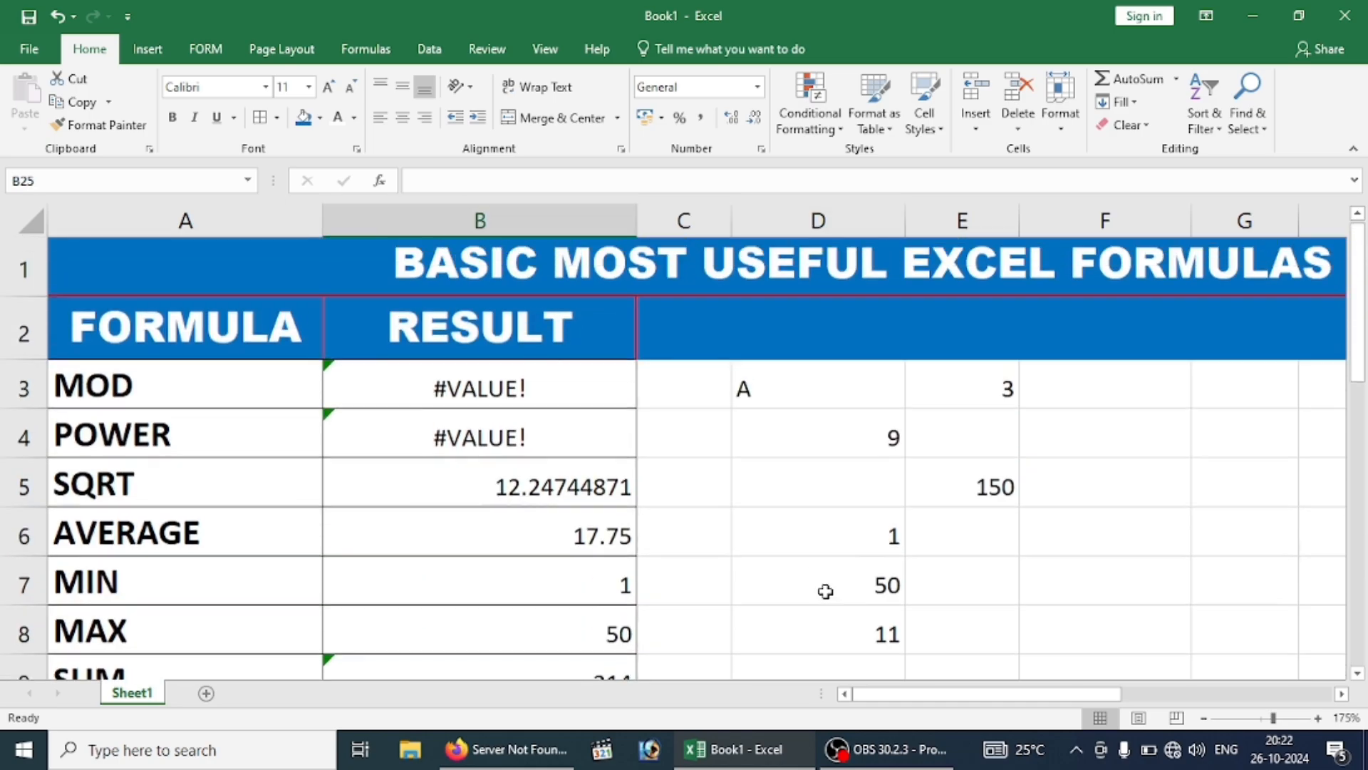
left_click(701, 479)
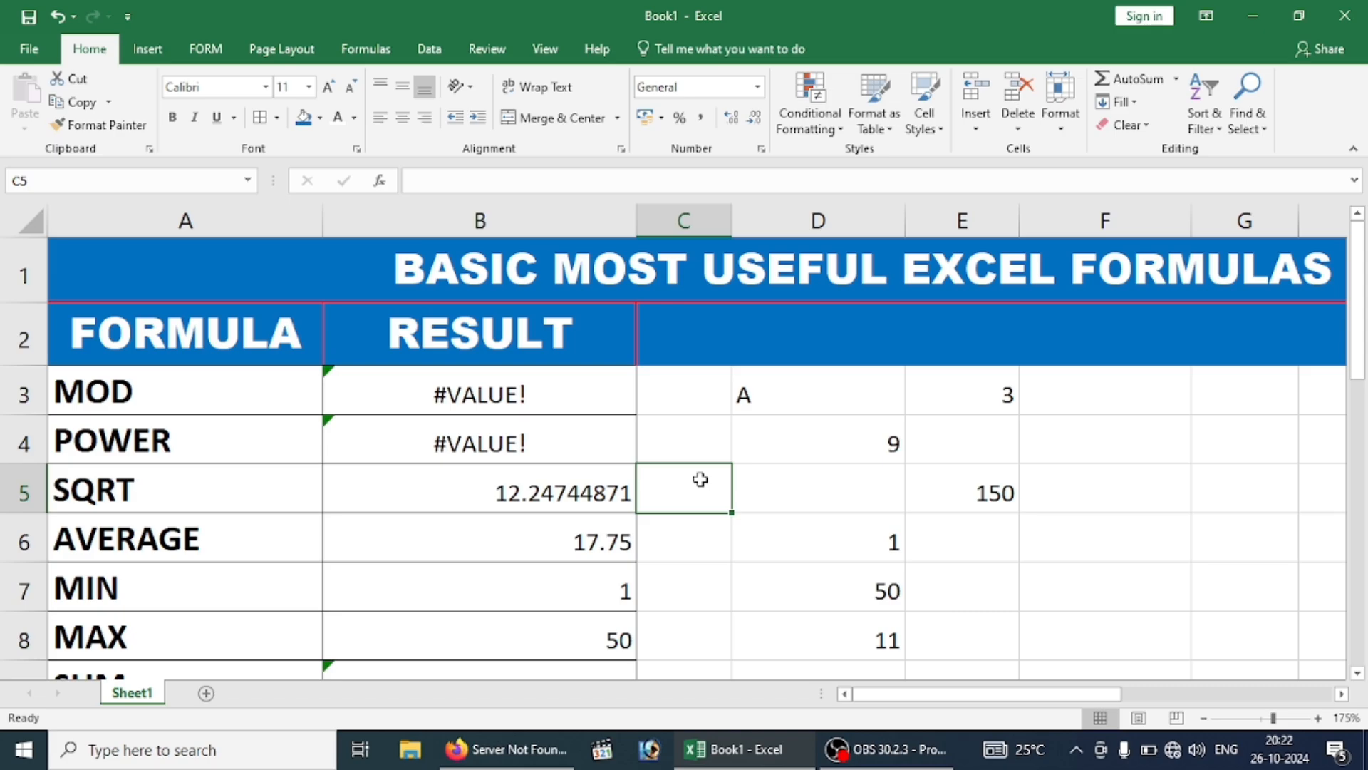
key("Right")
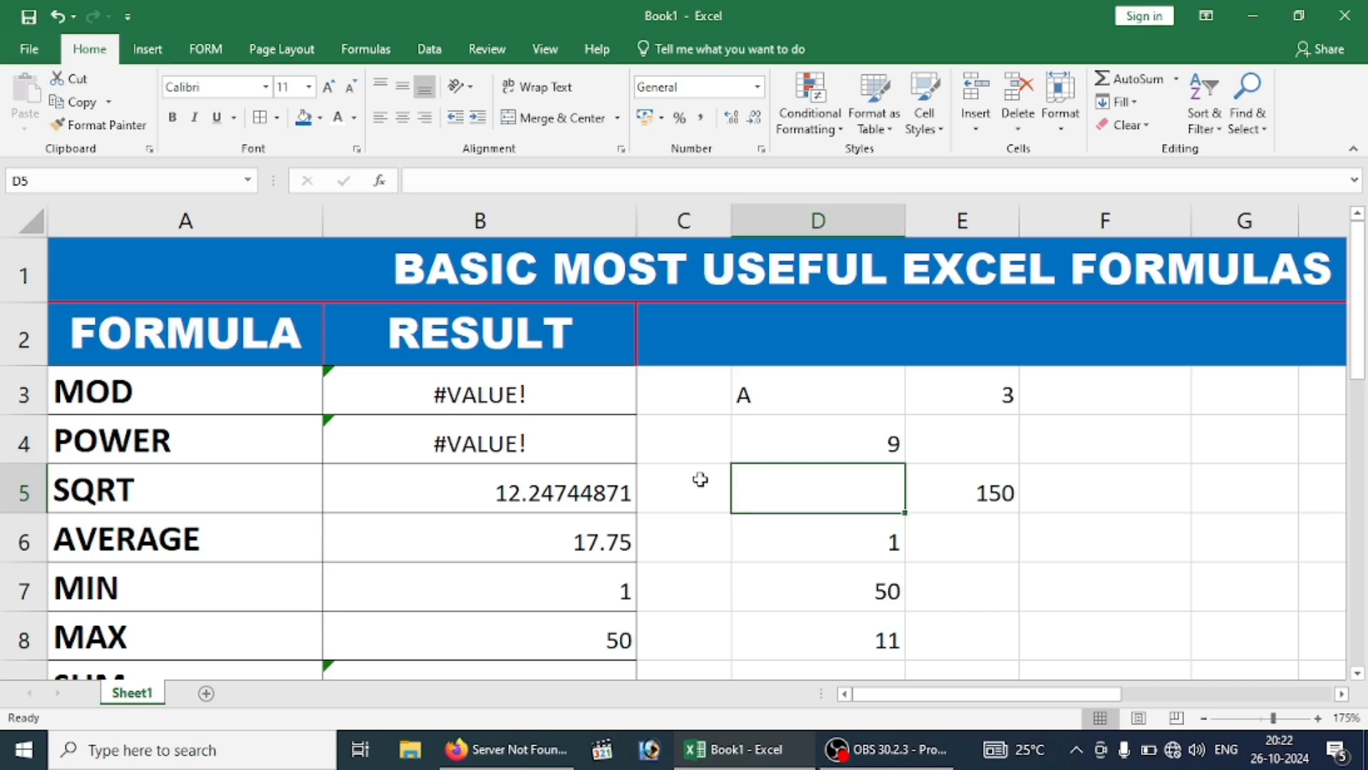
key("Down")
key("Down")
key("Down")
key("Down")
key("Down")
key("Down")
key("Up")
key("Up")
key("Up")
key("Up")
key("Up")
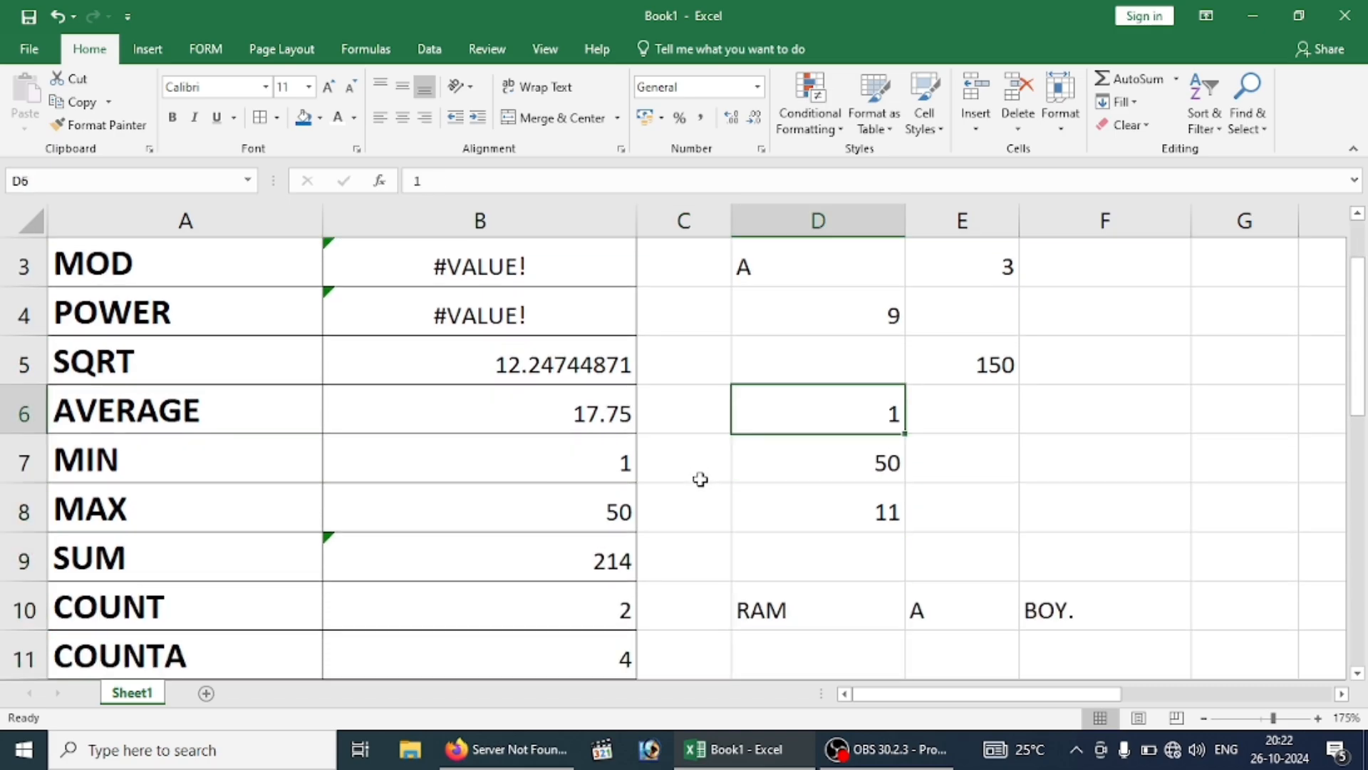
key("ctrl+Home")
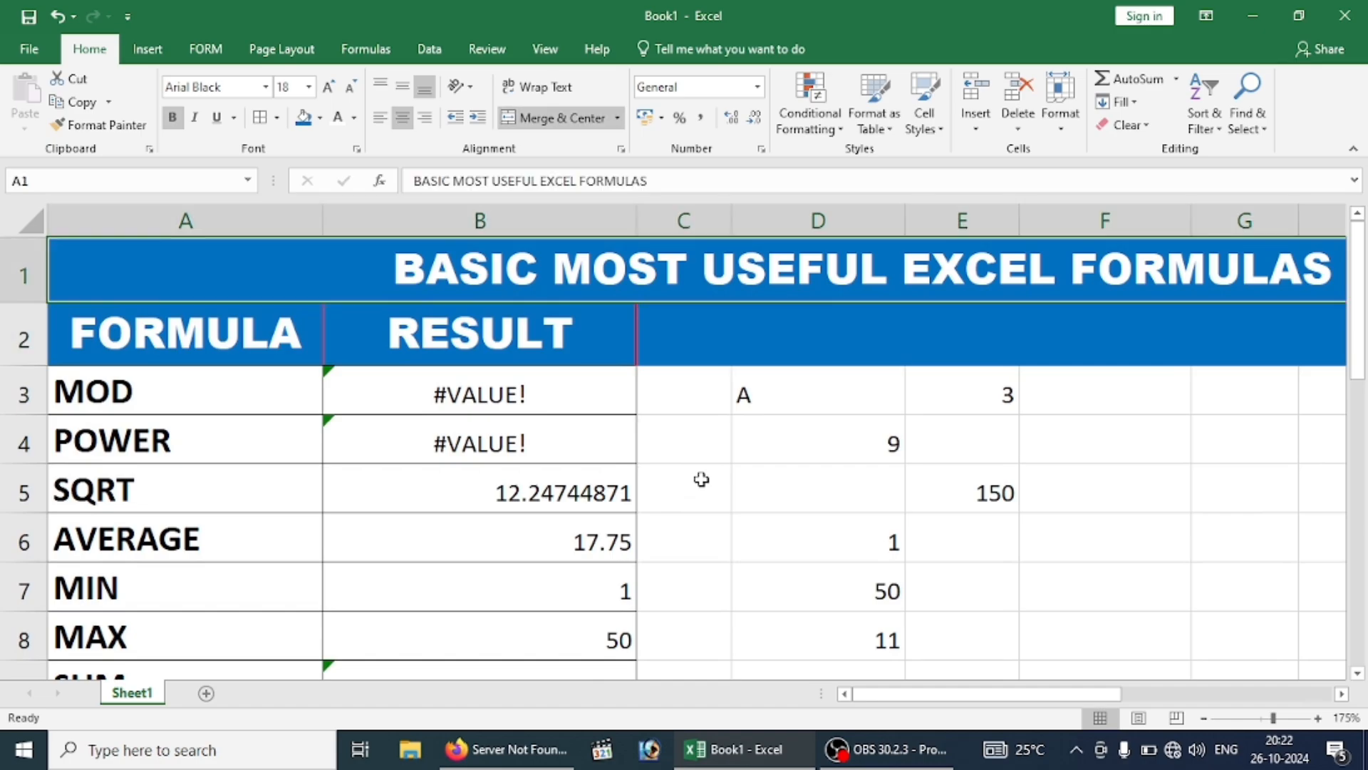
key("Right")
key("Down")
key("Left")
key("Left")
key("Left")
key("Left")
key("Left")
key("Left")
key("Left")
key("Left")
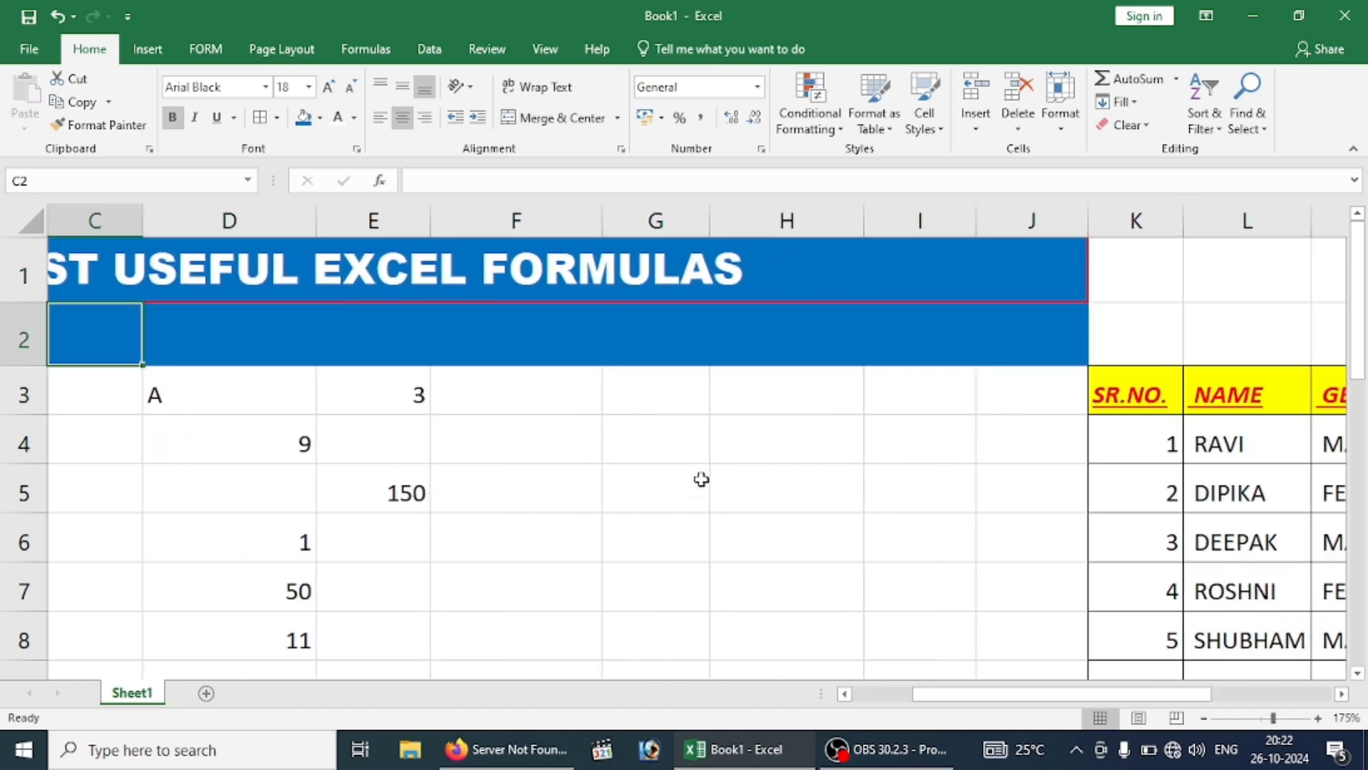
key("Left")
key("Left")
key("Down")
key("Down")
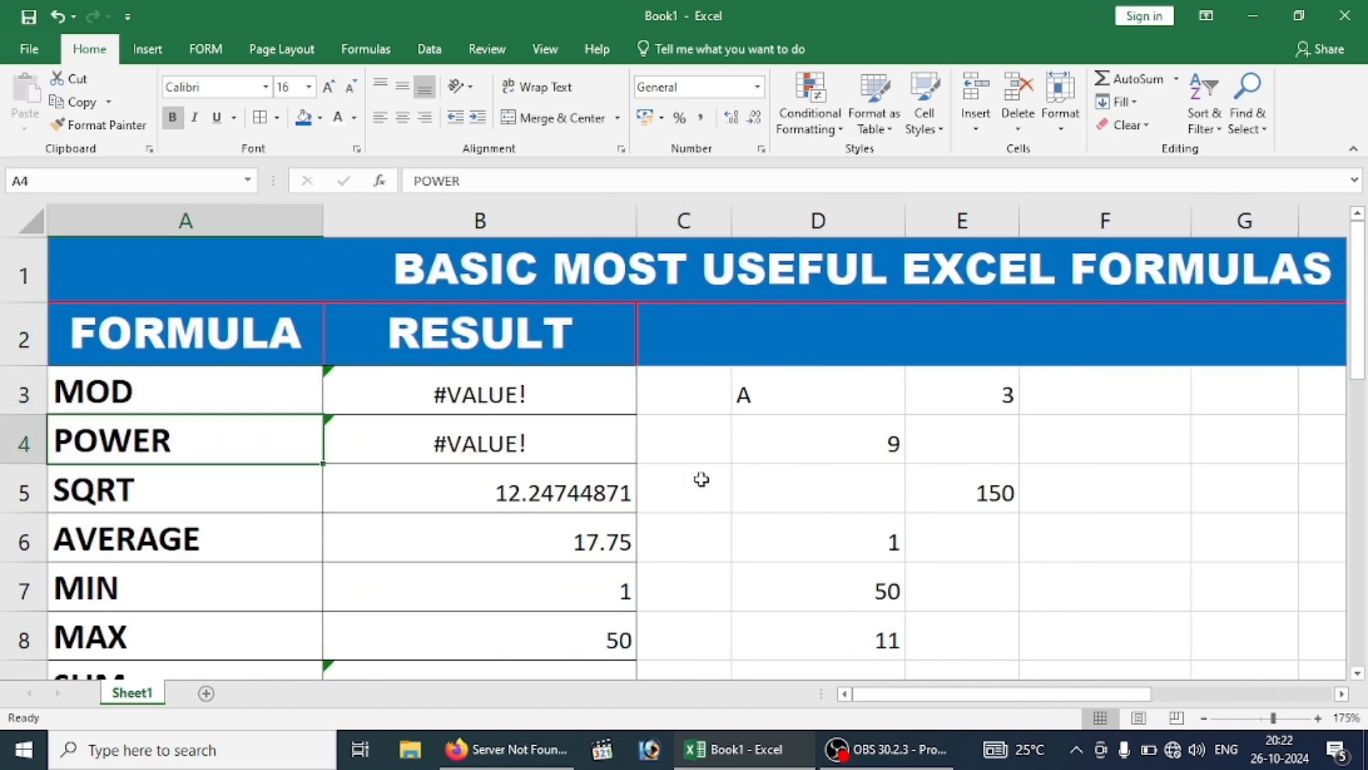
key("Down")
key("Down")
key("Up")
key("Up")
key("Up")
key("Up")
key("Down")
key("Down")
key("Up")
key("Up")
key("Right")
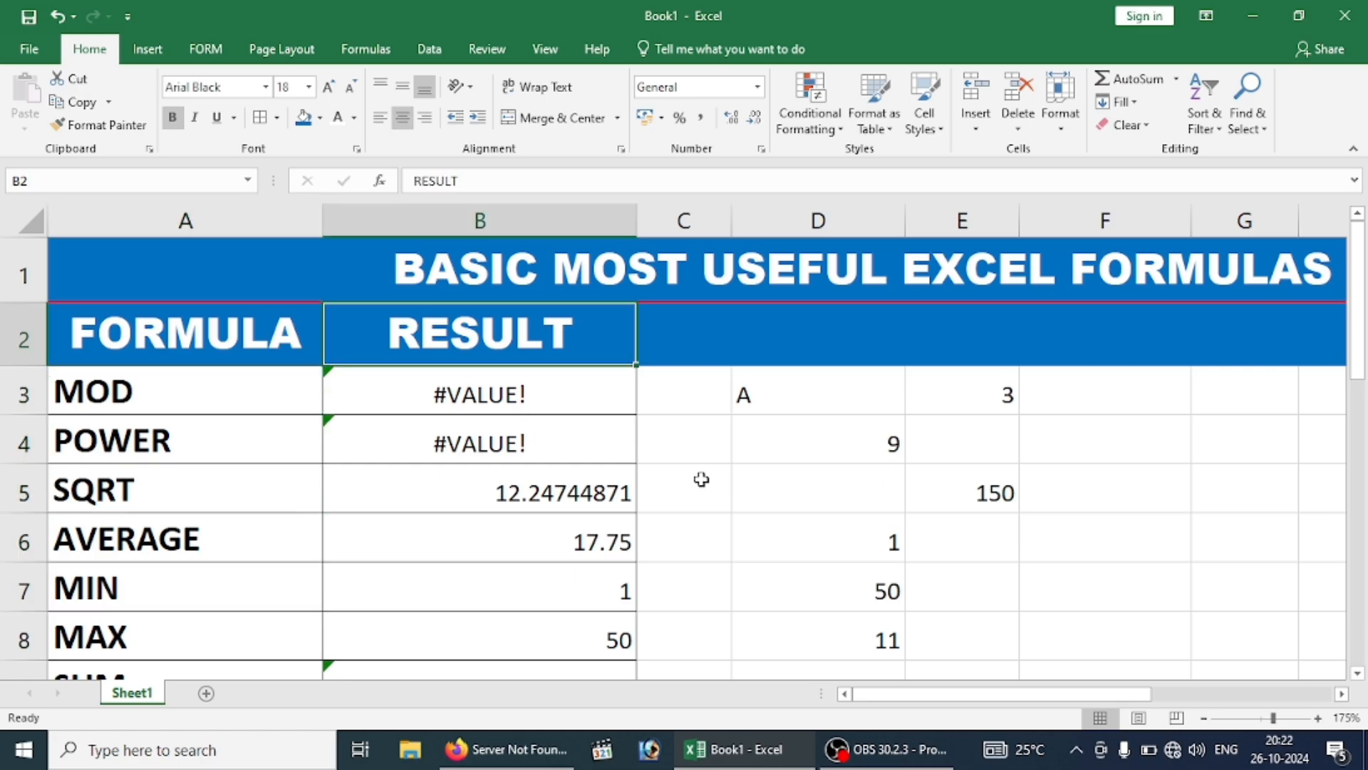
key("Down")
key("Left")
key("Up")
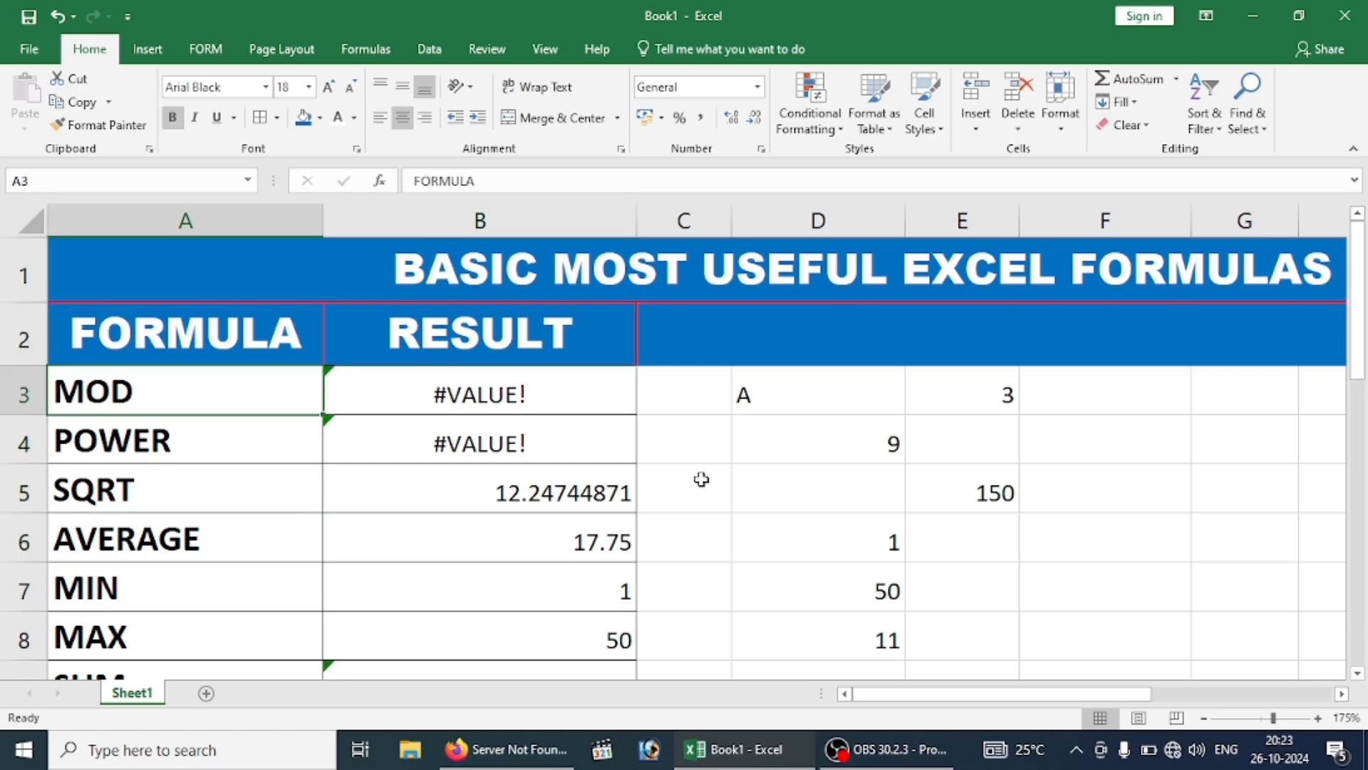
key("Down")
key("Down")
key("Down")
key("Down")
key("Up")
key("Up")
key("Up")
key("Up")
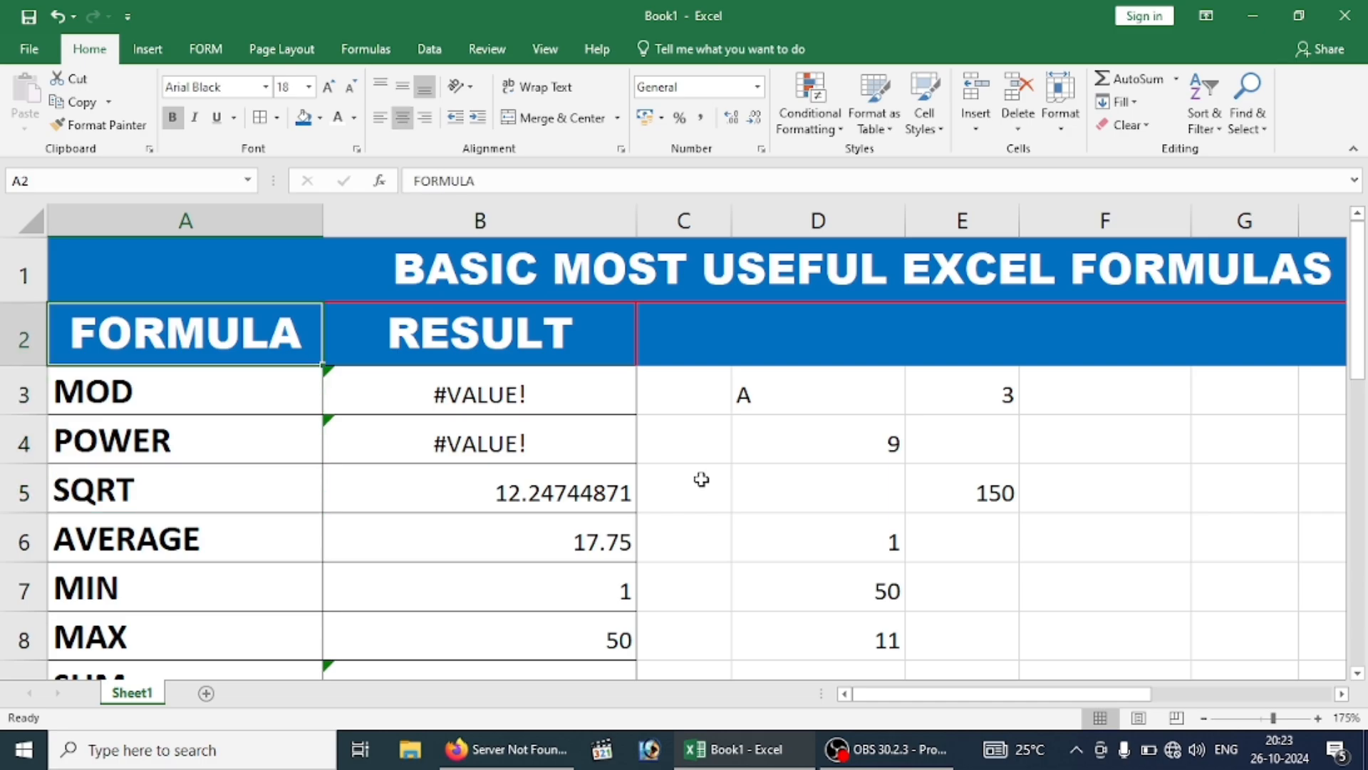